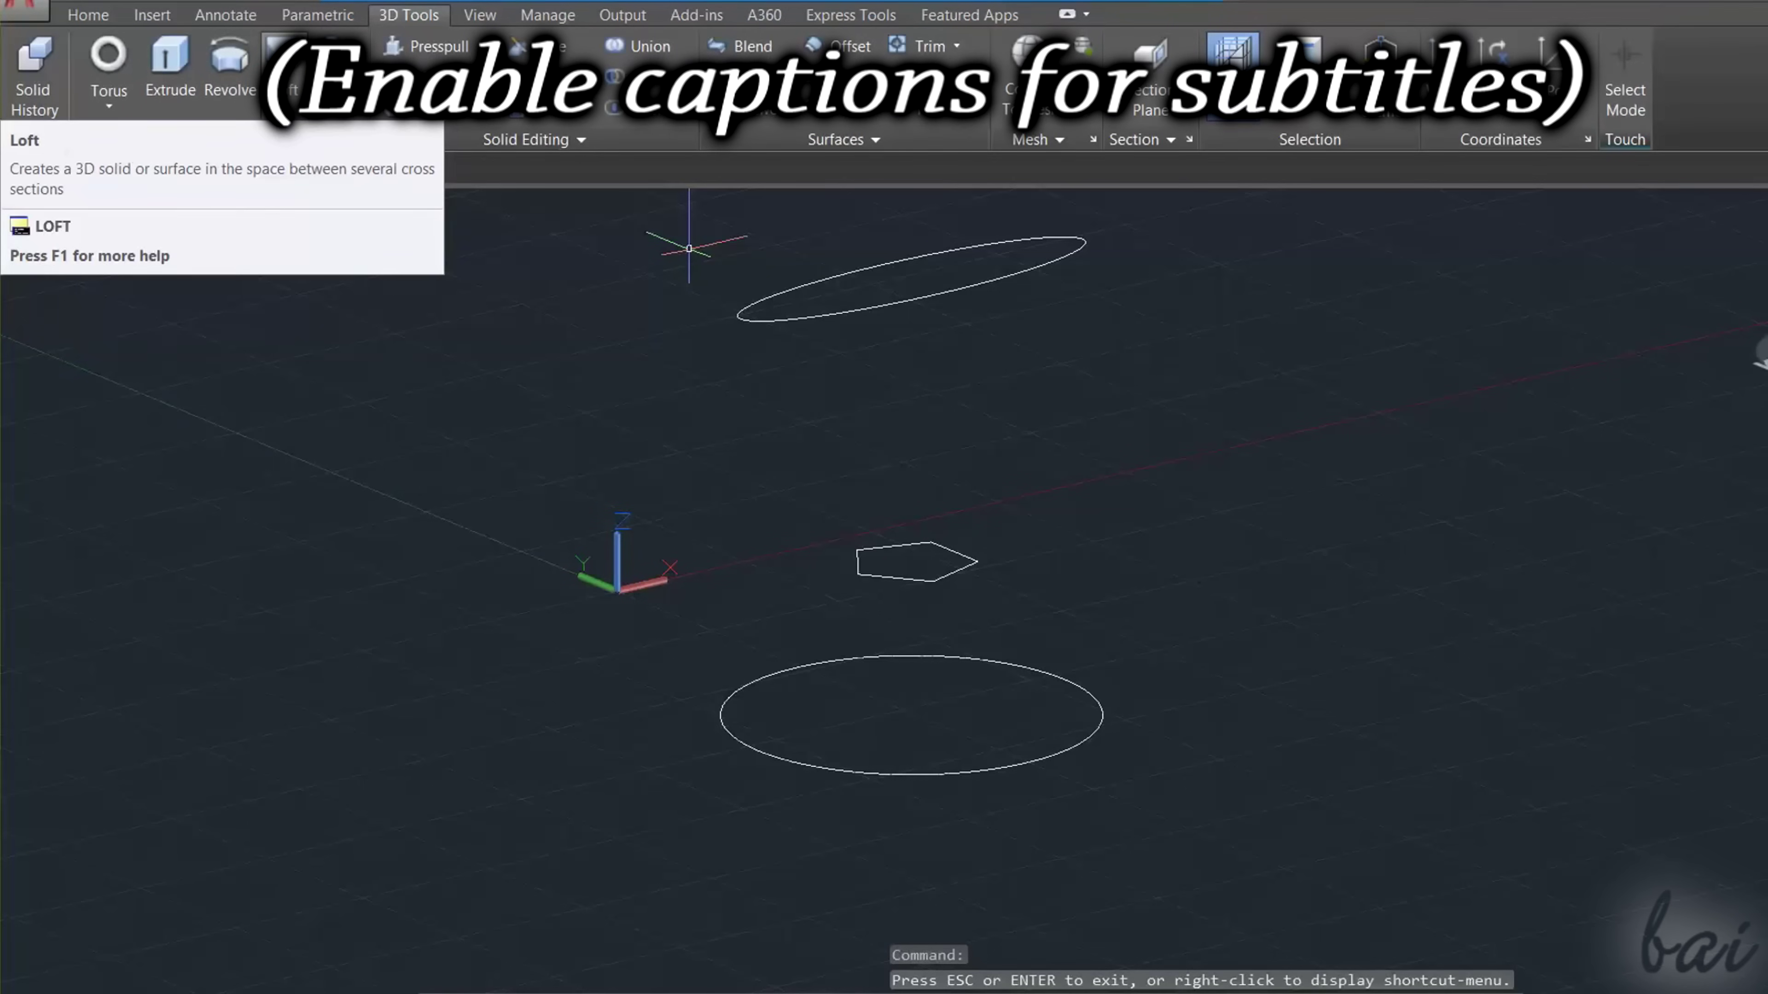
Step: Loft the bottom ellipse, pentagon and top ellipse, in that order, into one hourglass solid
{"action": "left_click", "coordinate": [286, 77]}
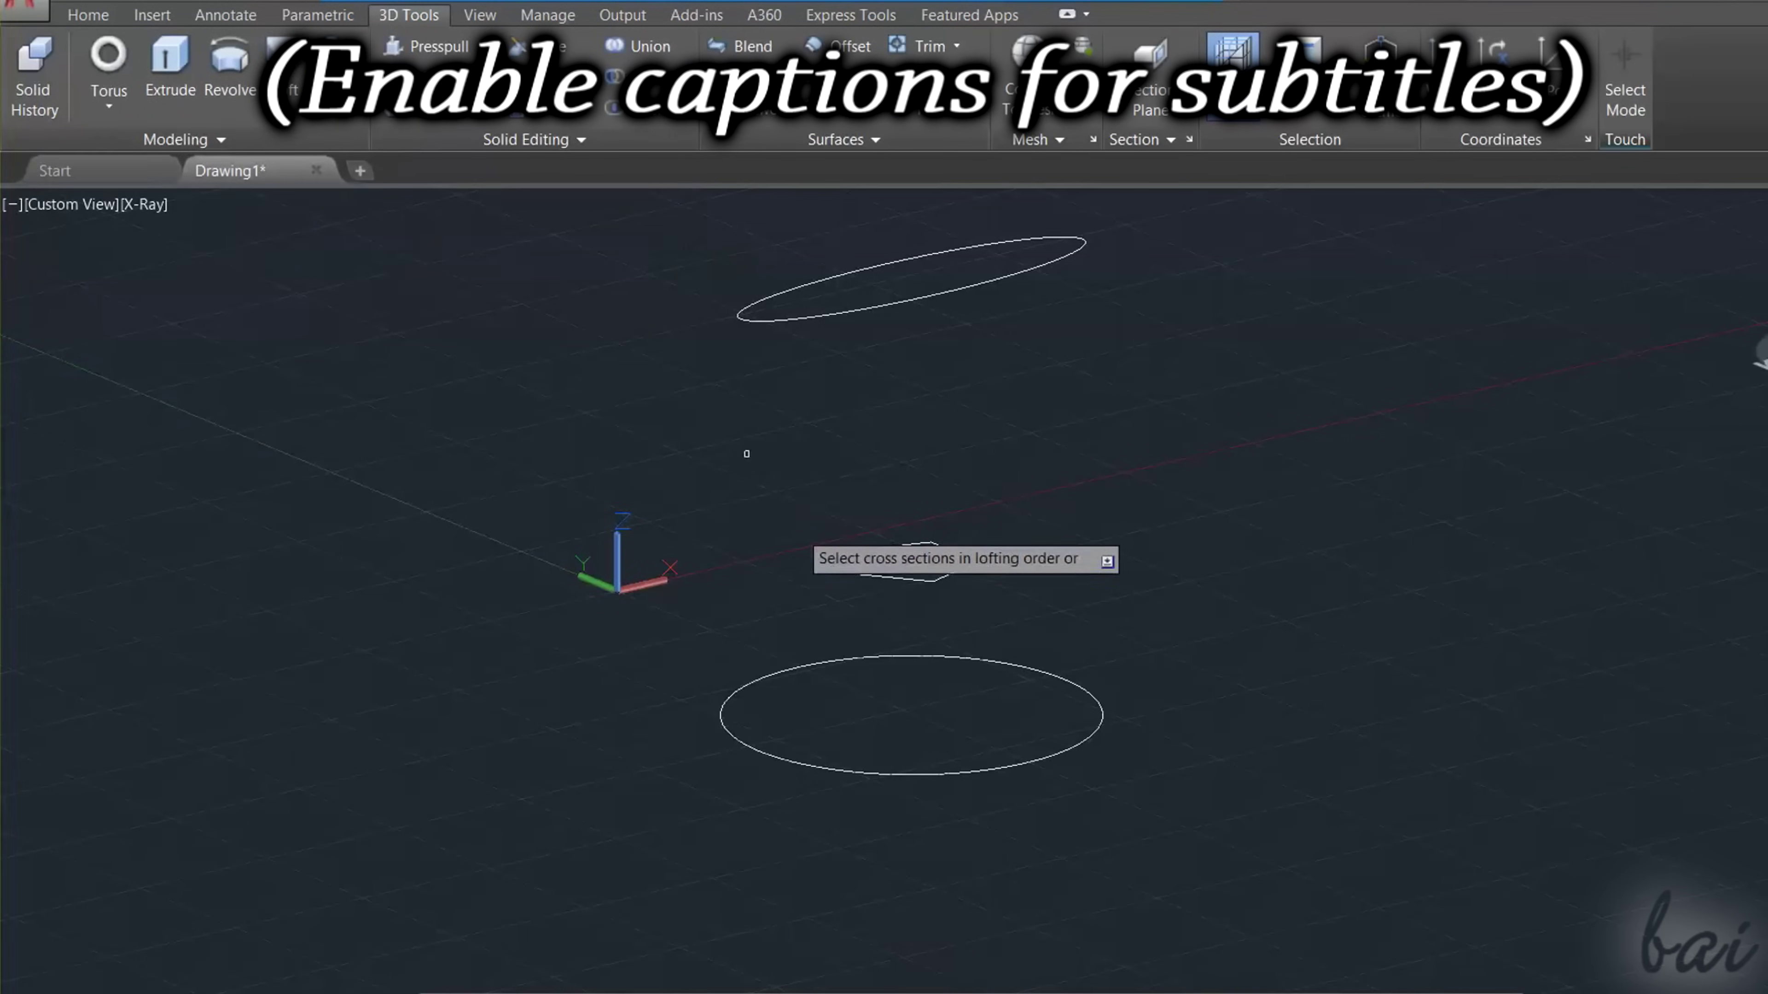
{"action": "left_click", "coordinate": [816, 658]}
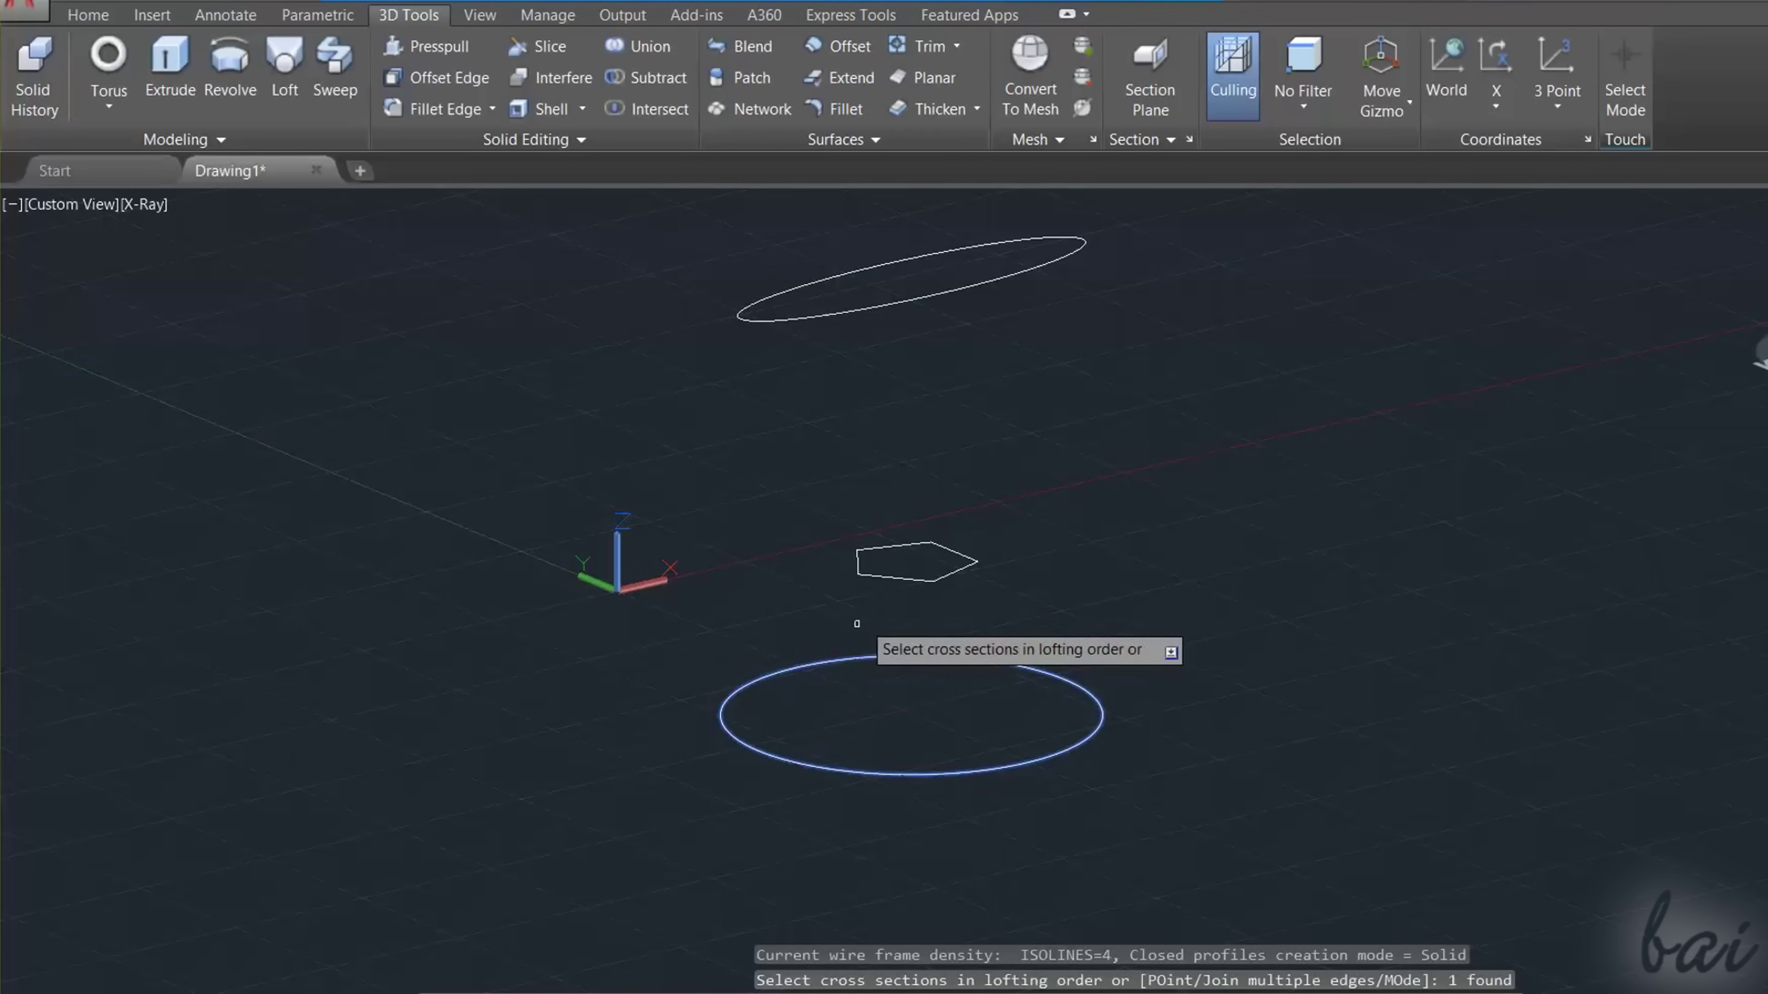
{"action": "left_click", "coordinate": [888, 578]}
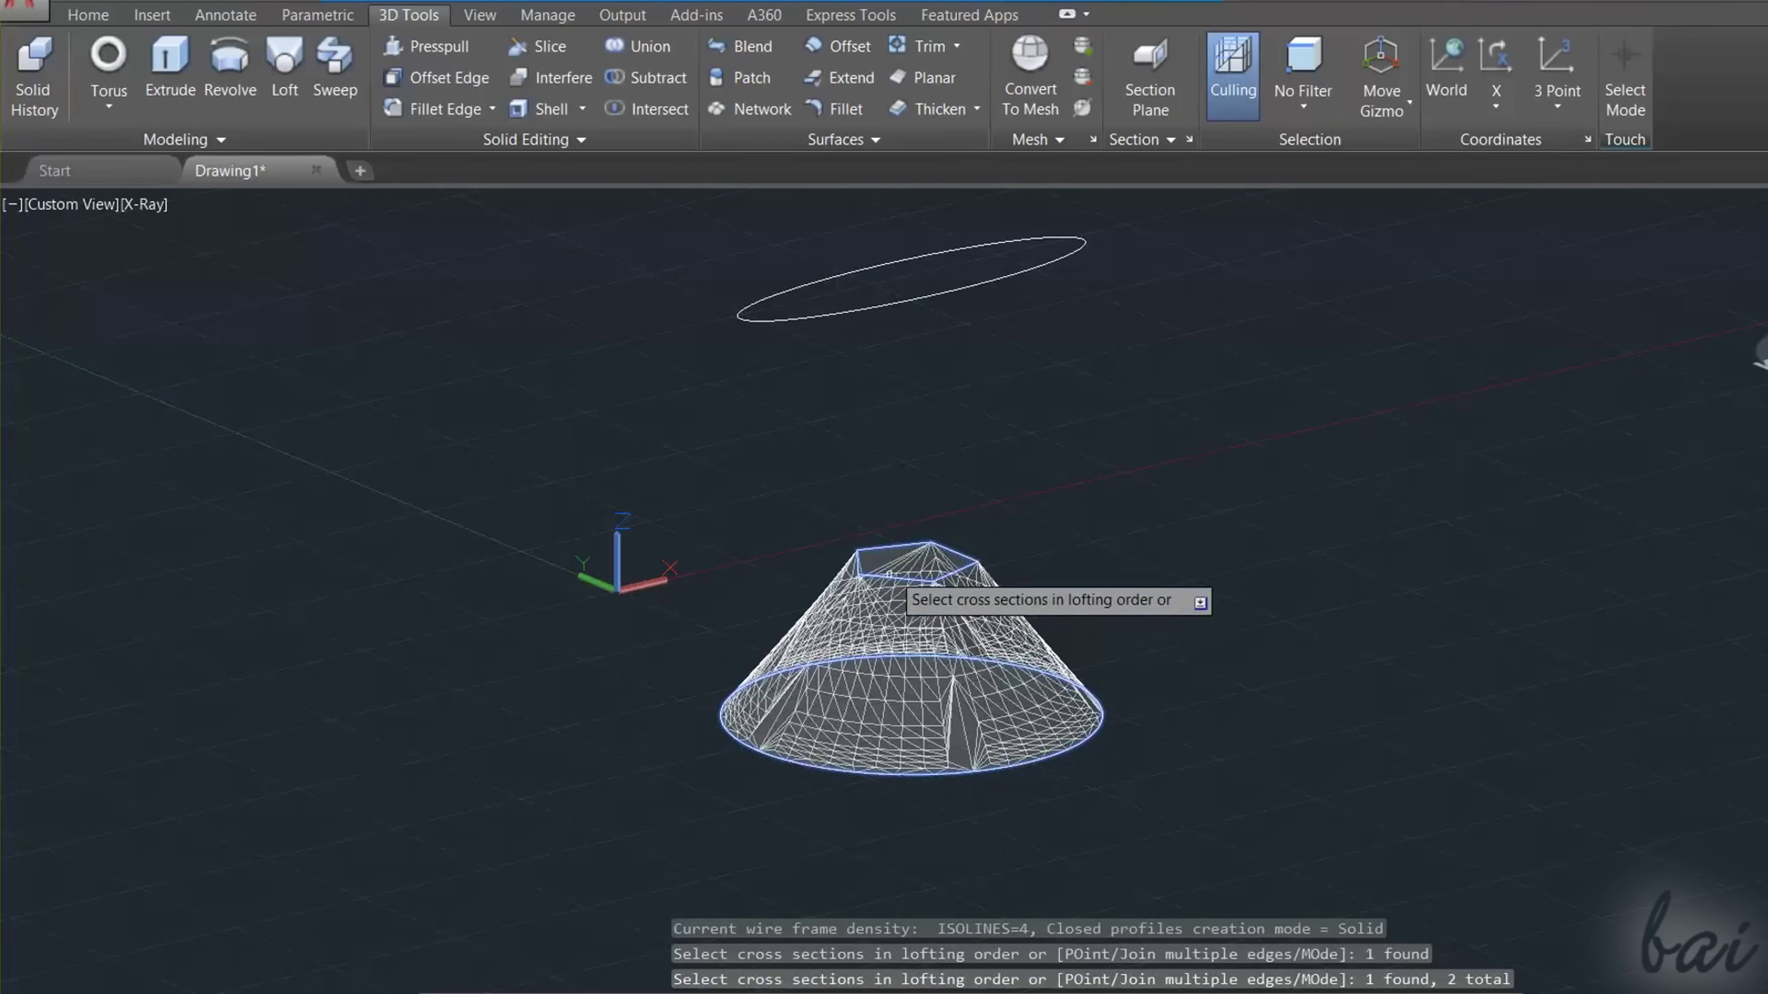
{"action": "left_click", "coordinate": [894, 303]}
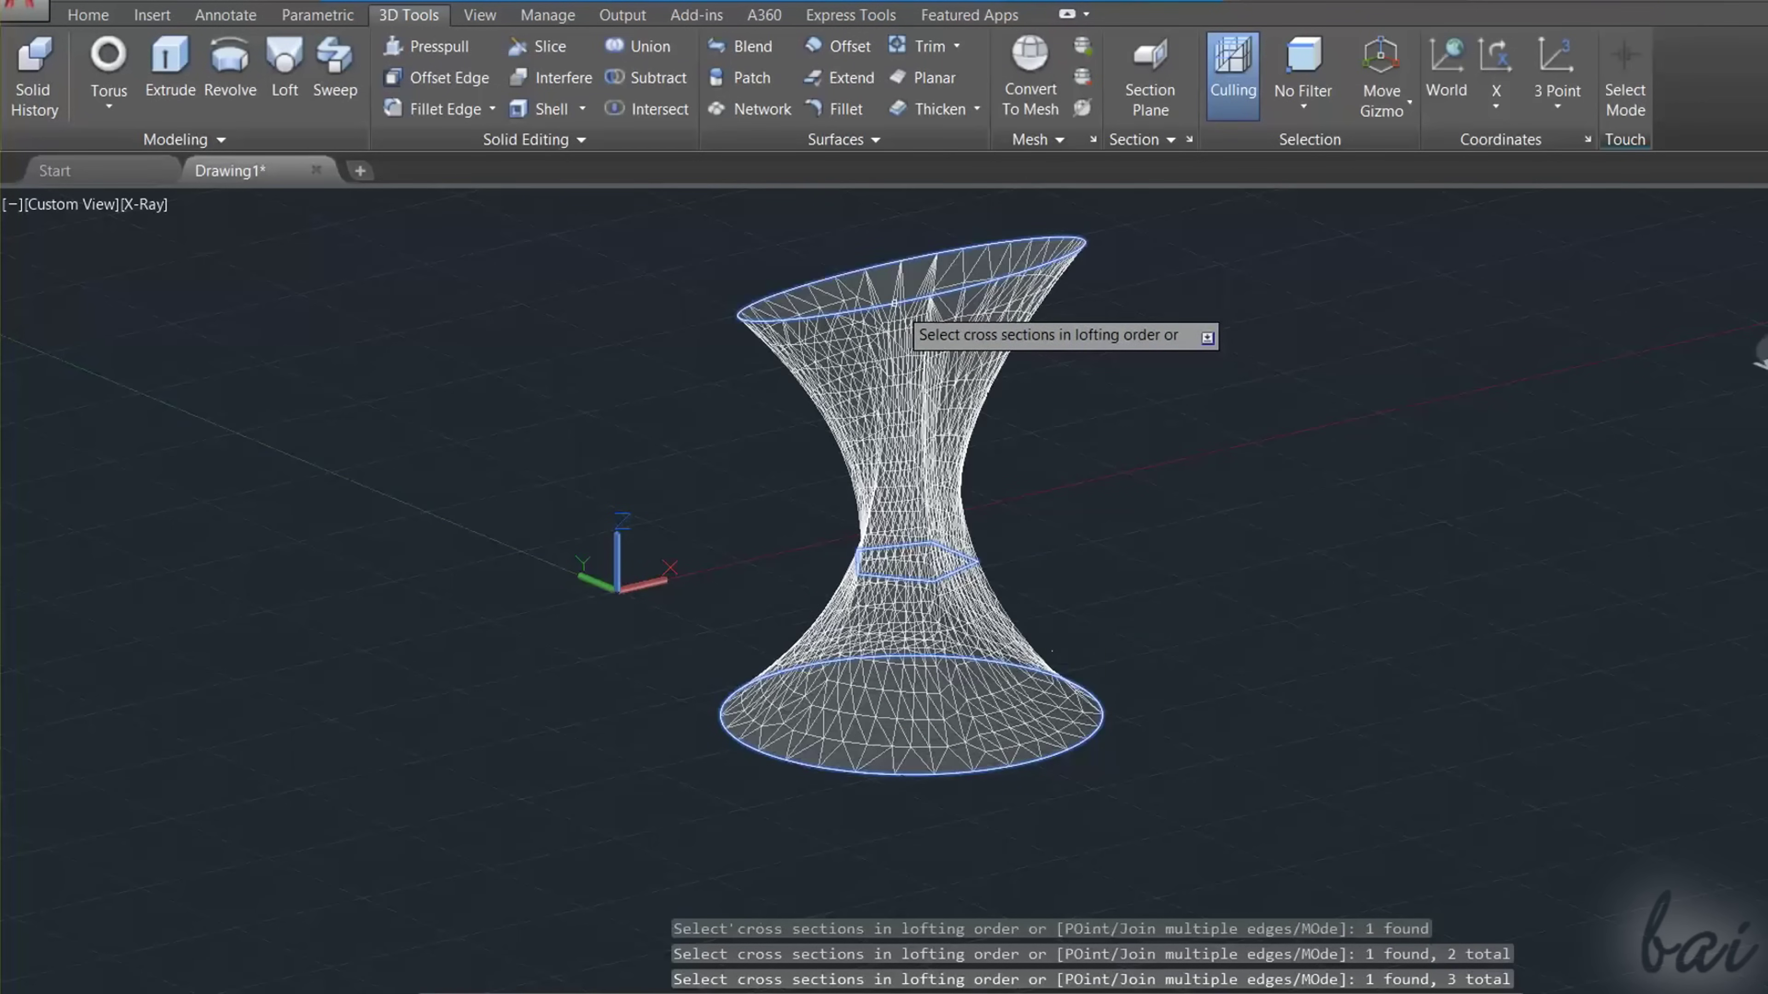
{"action": "key", "text": "Return"}
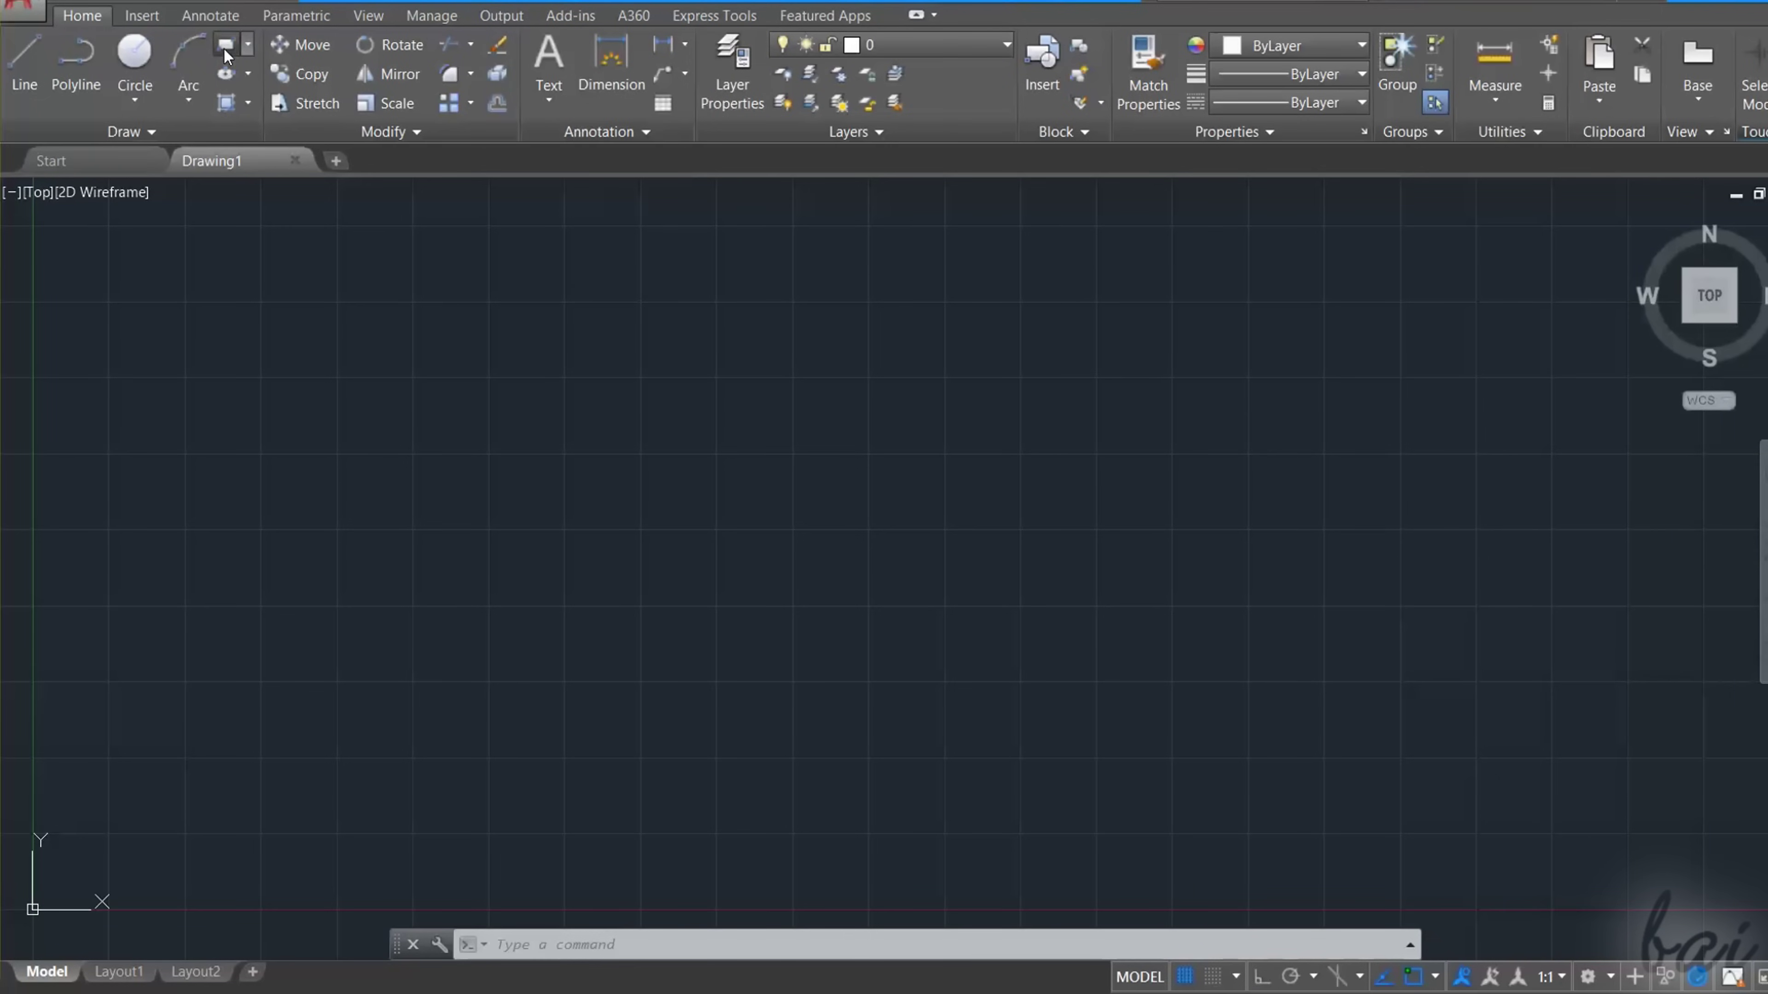
Step: Draw a rectangle with the REC command by picking two opposite corners
{"action": "type", "text": "rec"}
{"action": "key", "text": "Return"}
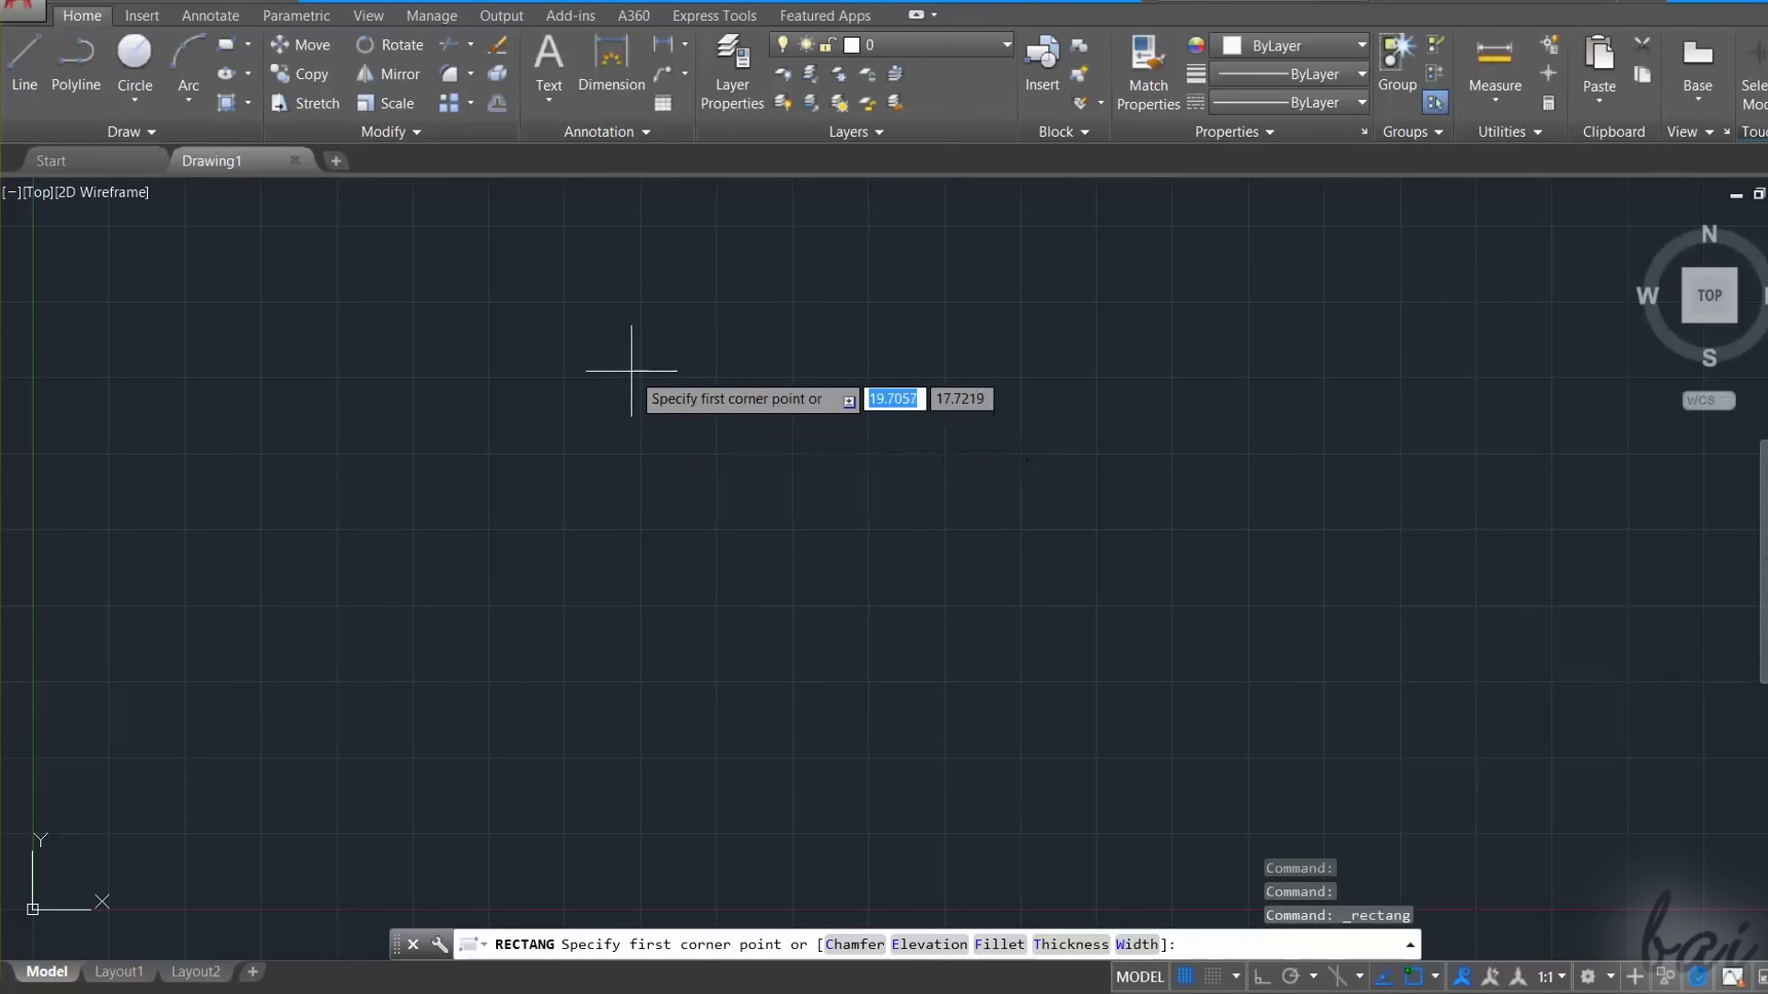
{"action": "left_click", "coordinate": [453, 335]}
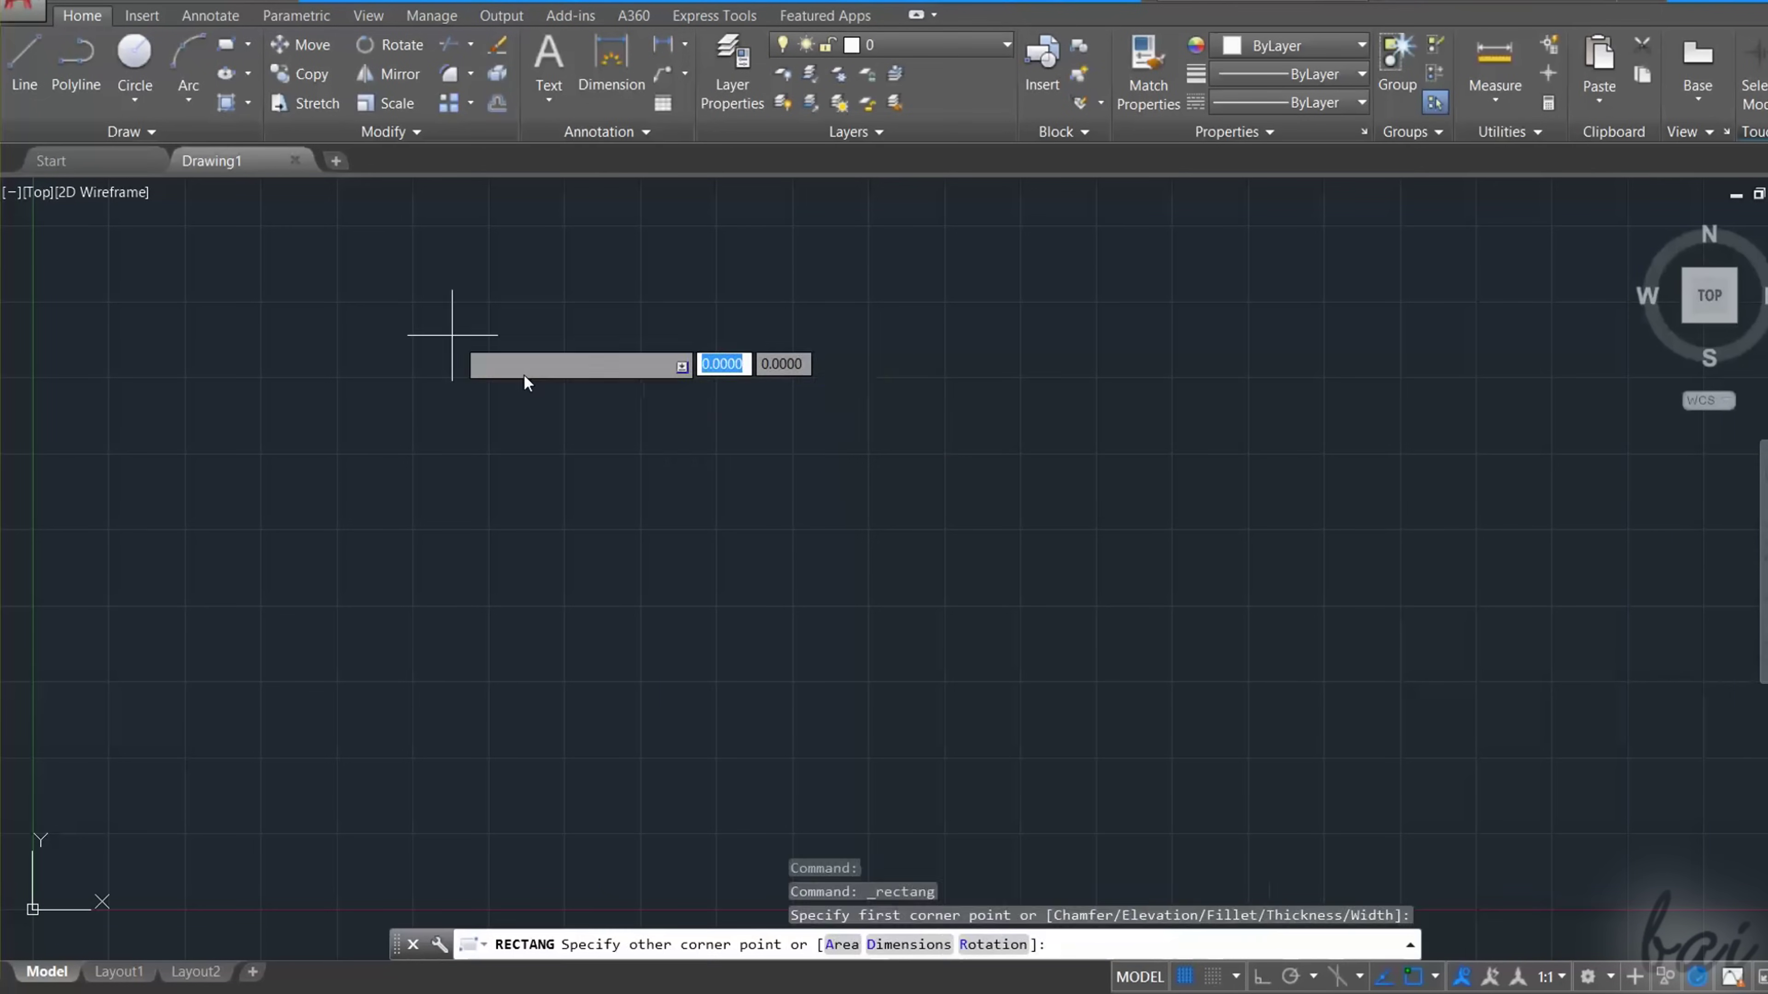
{"action": "left_click", "coordinate": [794, 524]}
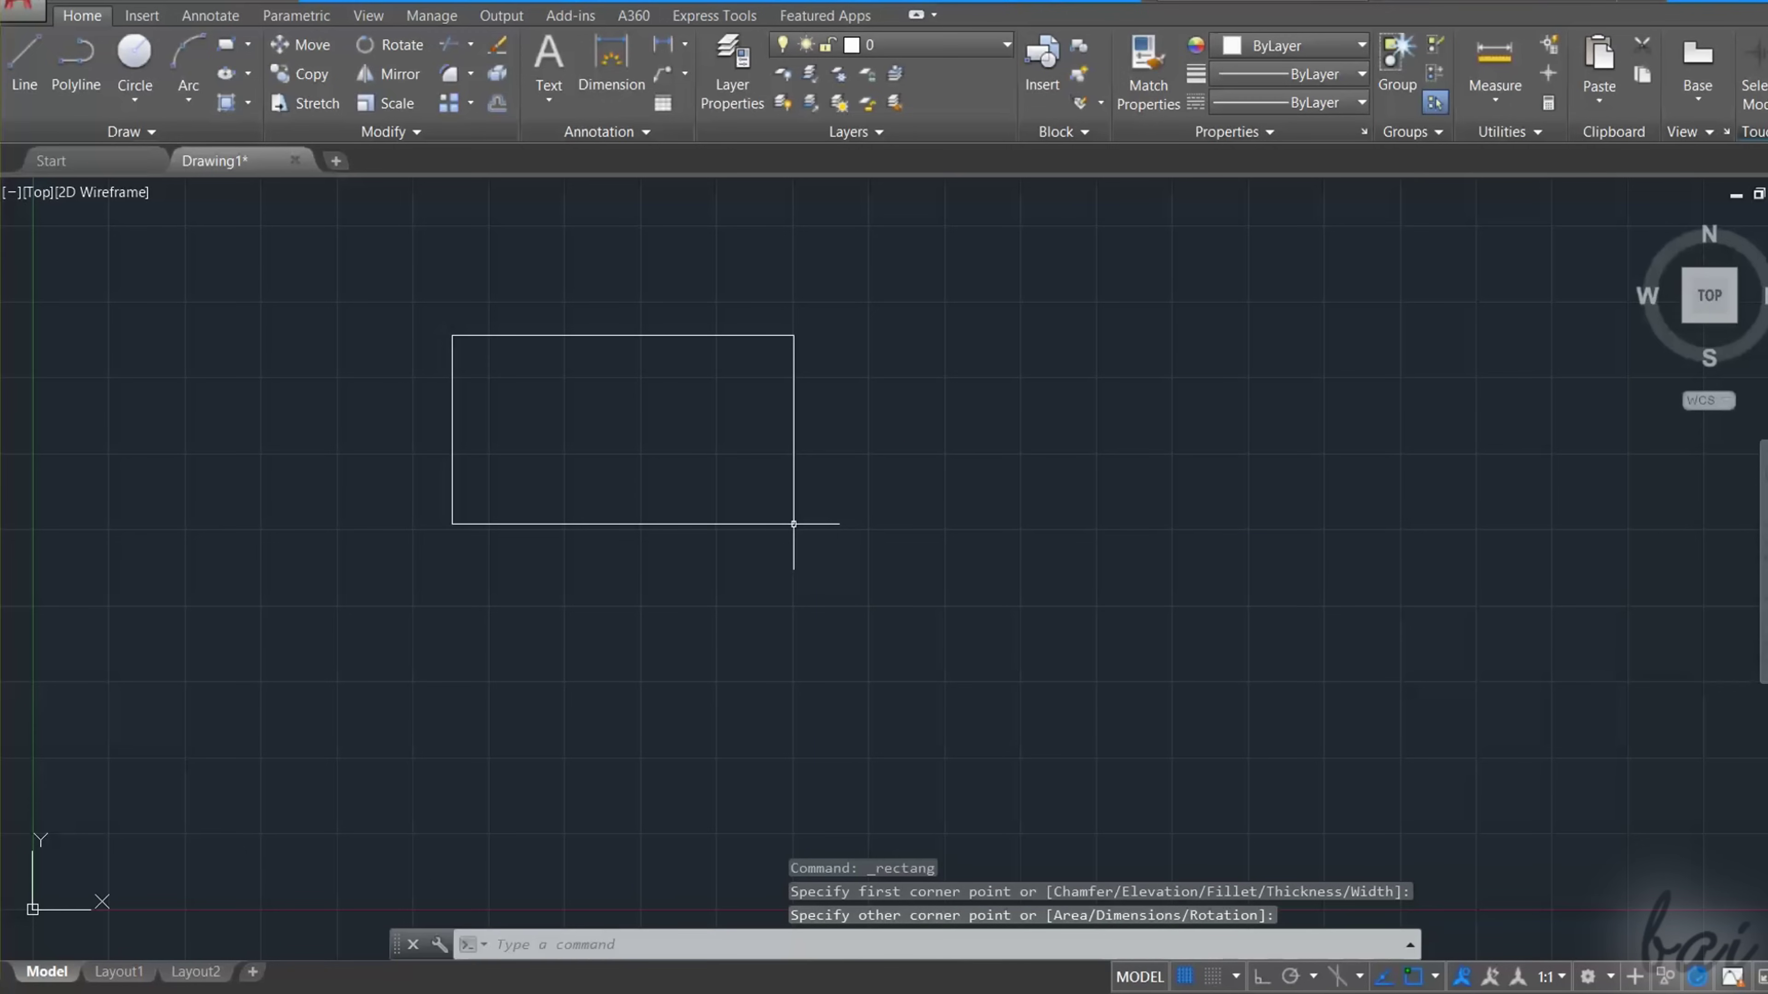
Step: Draw a circle to the lower right of the rectangle
{"action": "left_click", "coordinate": [139, 61]}
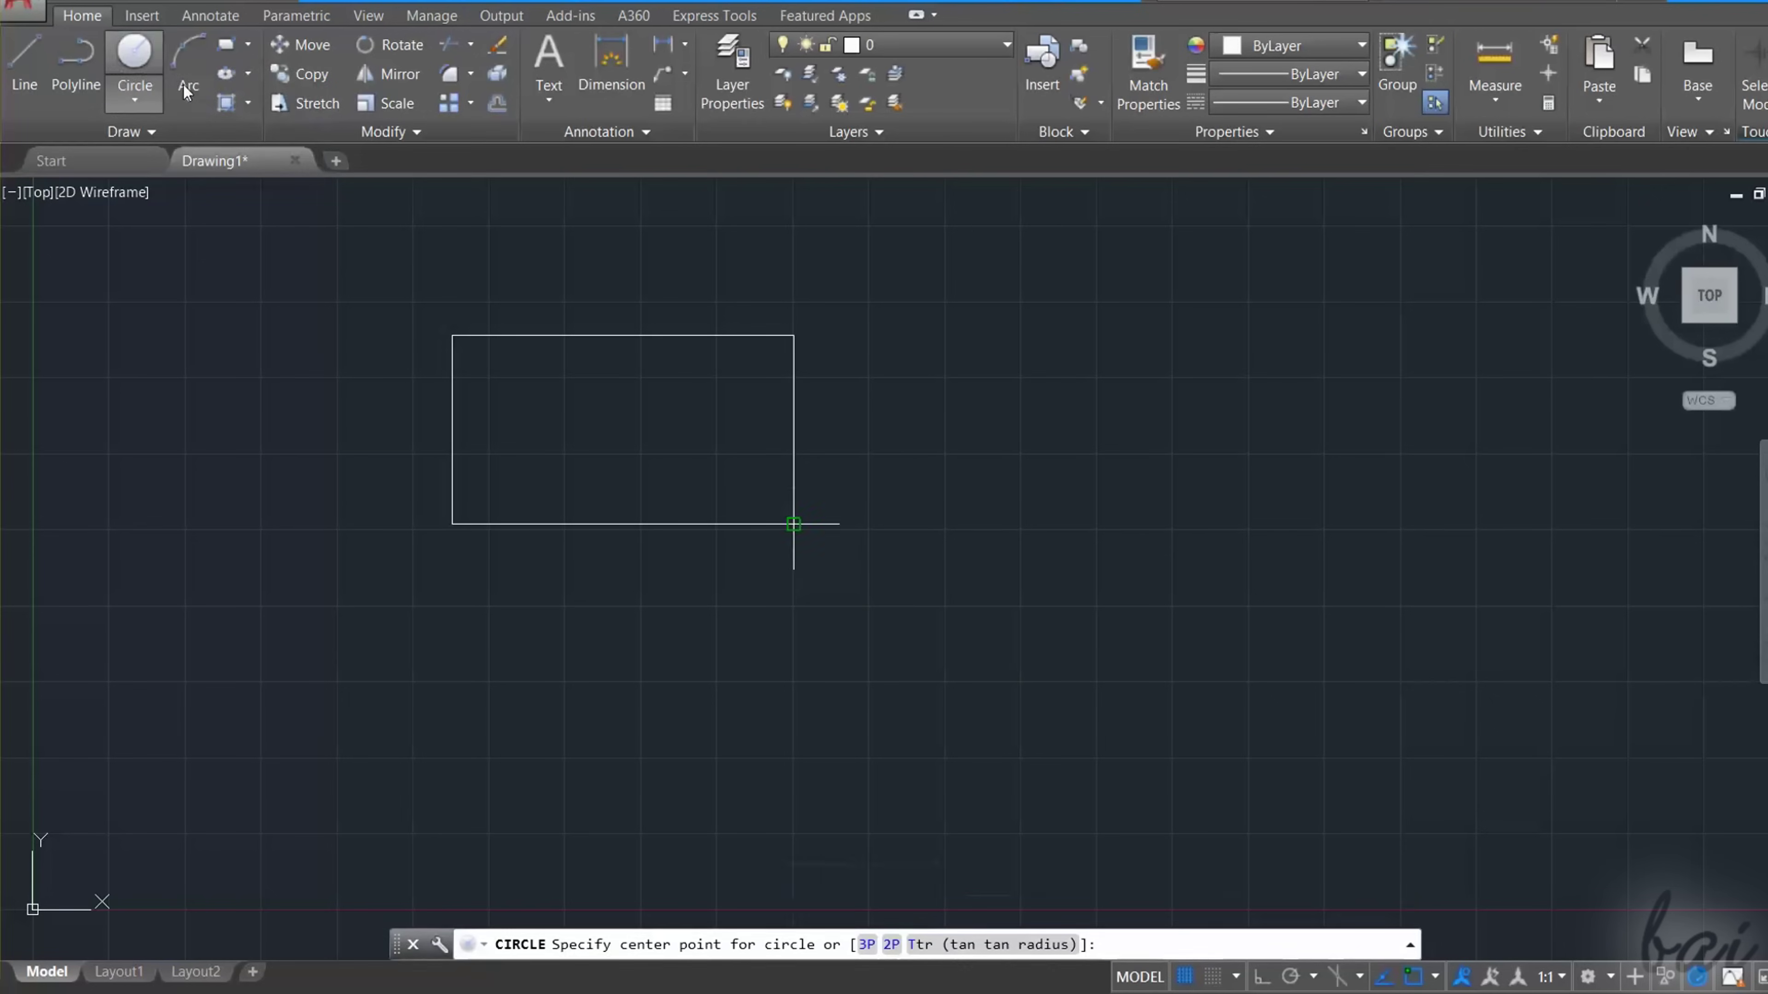
{"action": "left_click", "coordinate": [986, 593]}
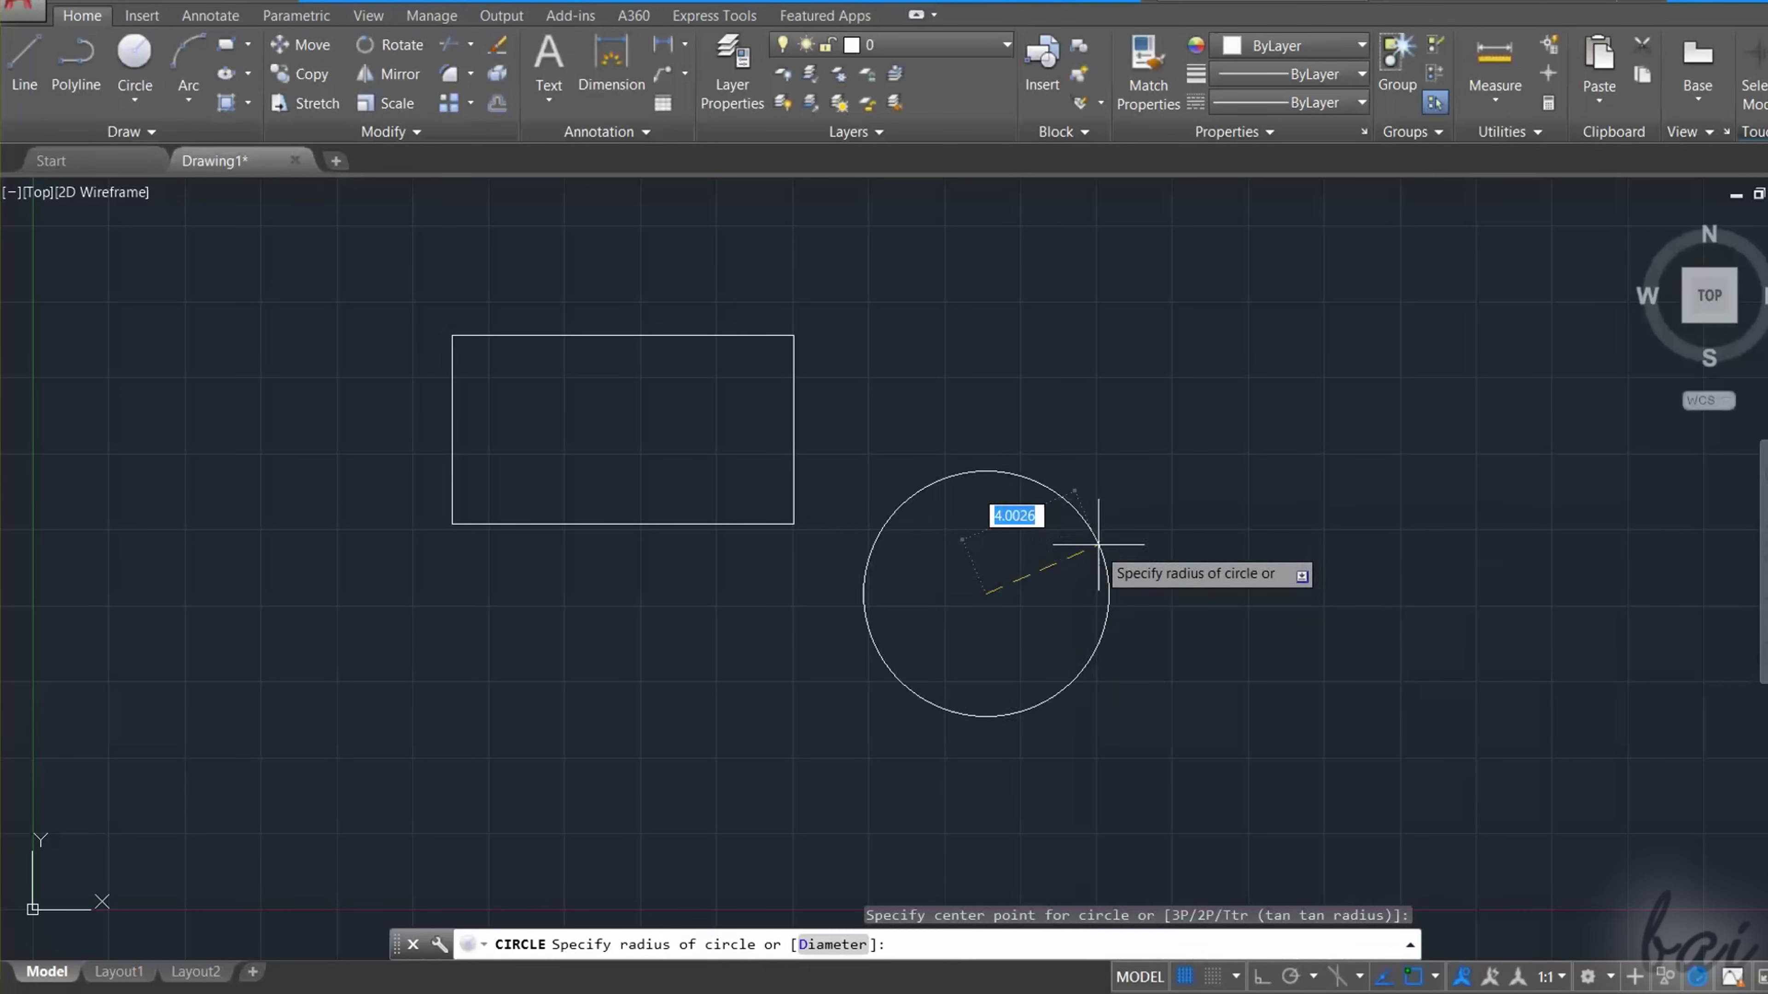
{"action": "left_click", "coordinate": [1128, 562]}
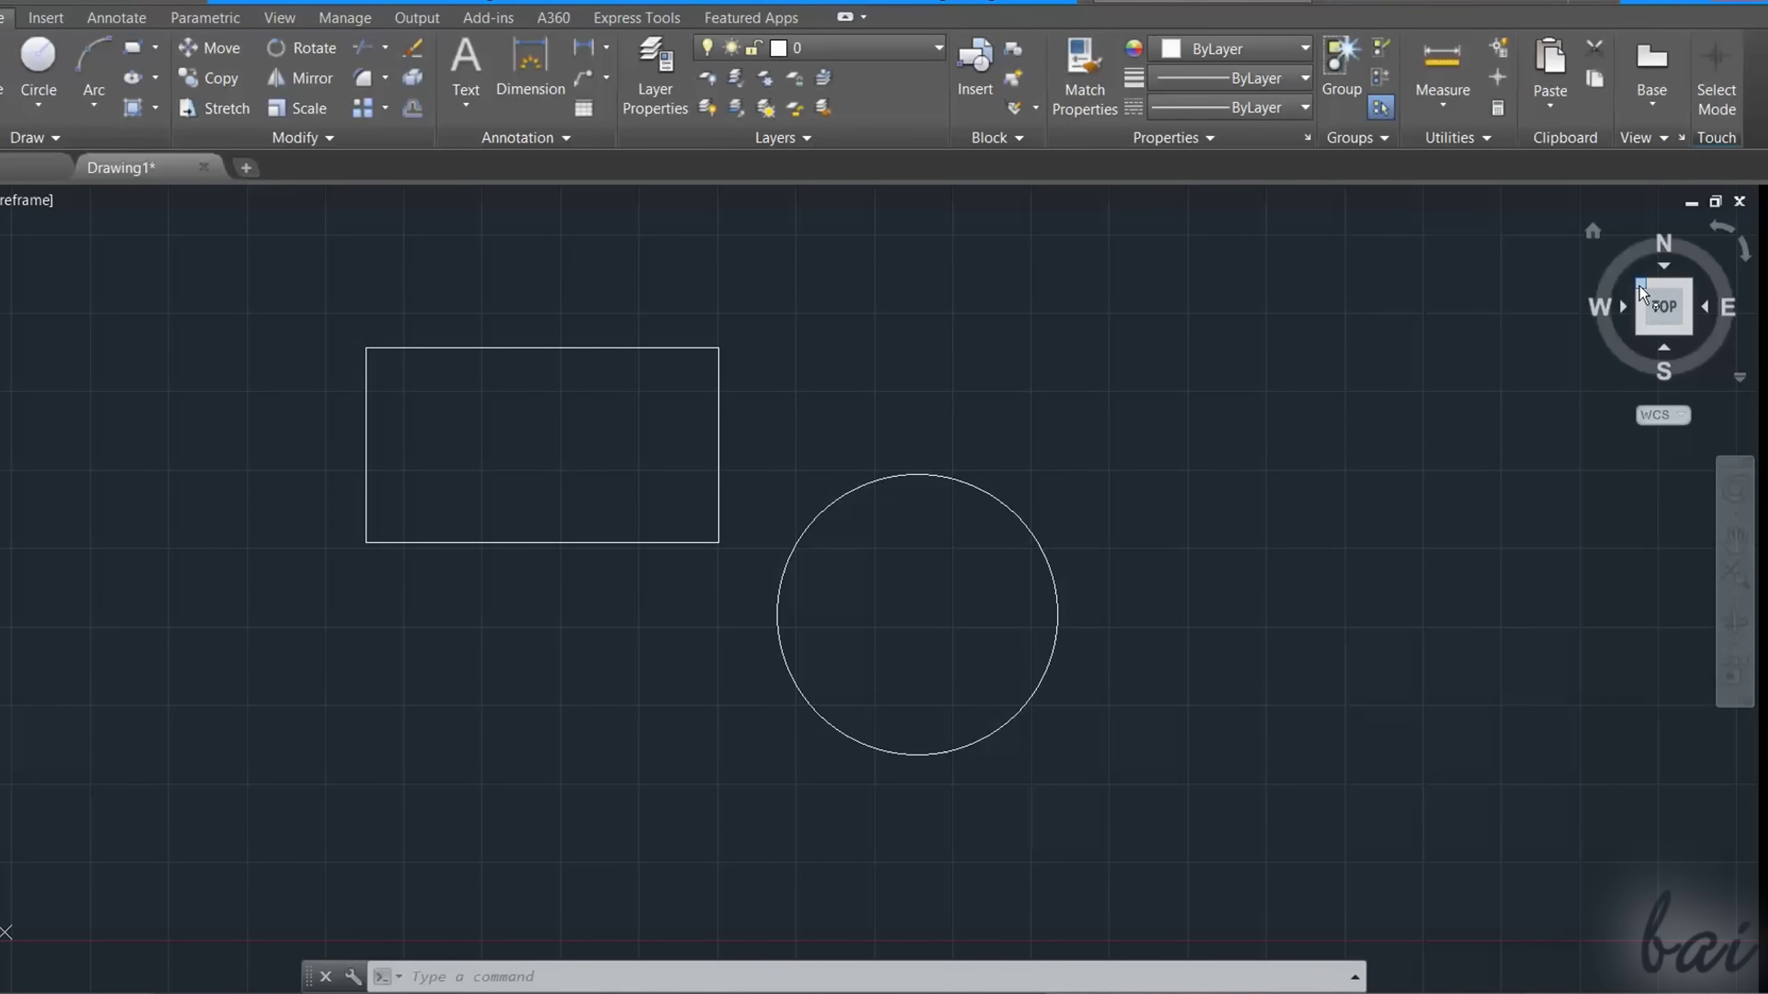
Step: Switch to the SW Isometric view using the ViewCube's bottom-left corner
{"action": "left_click", "coordinate": [1640, 331]}
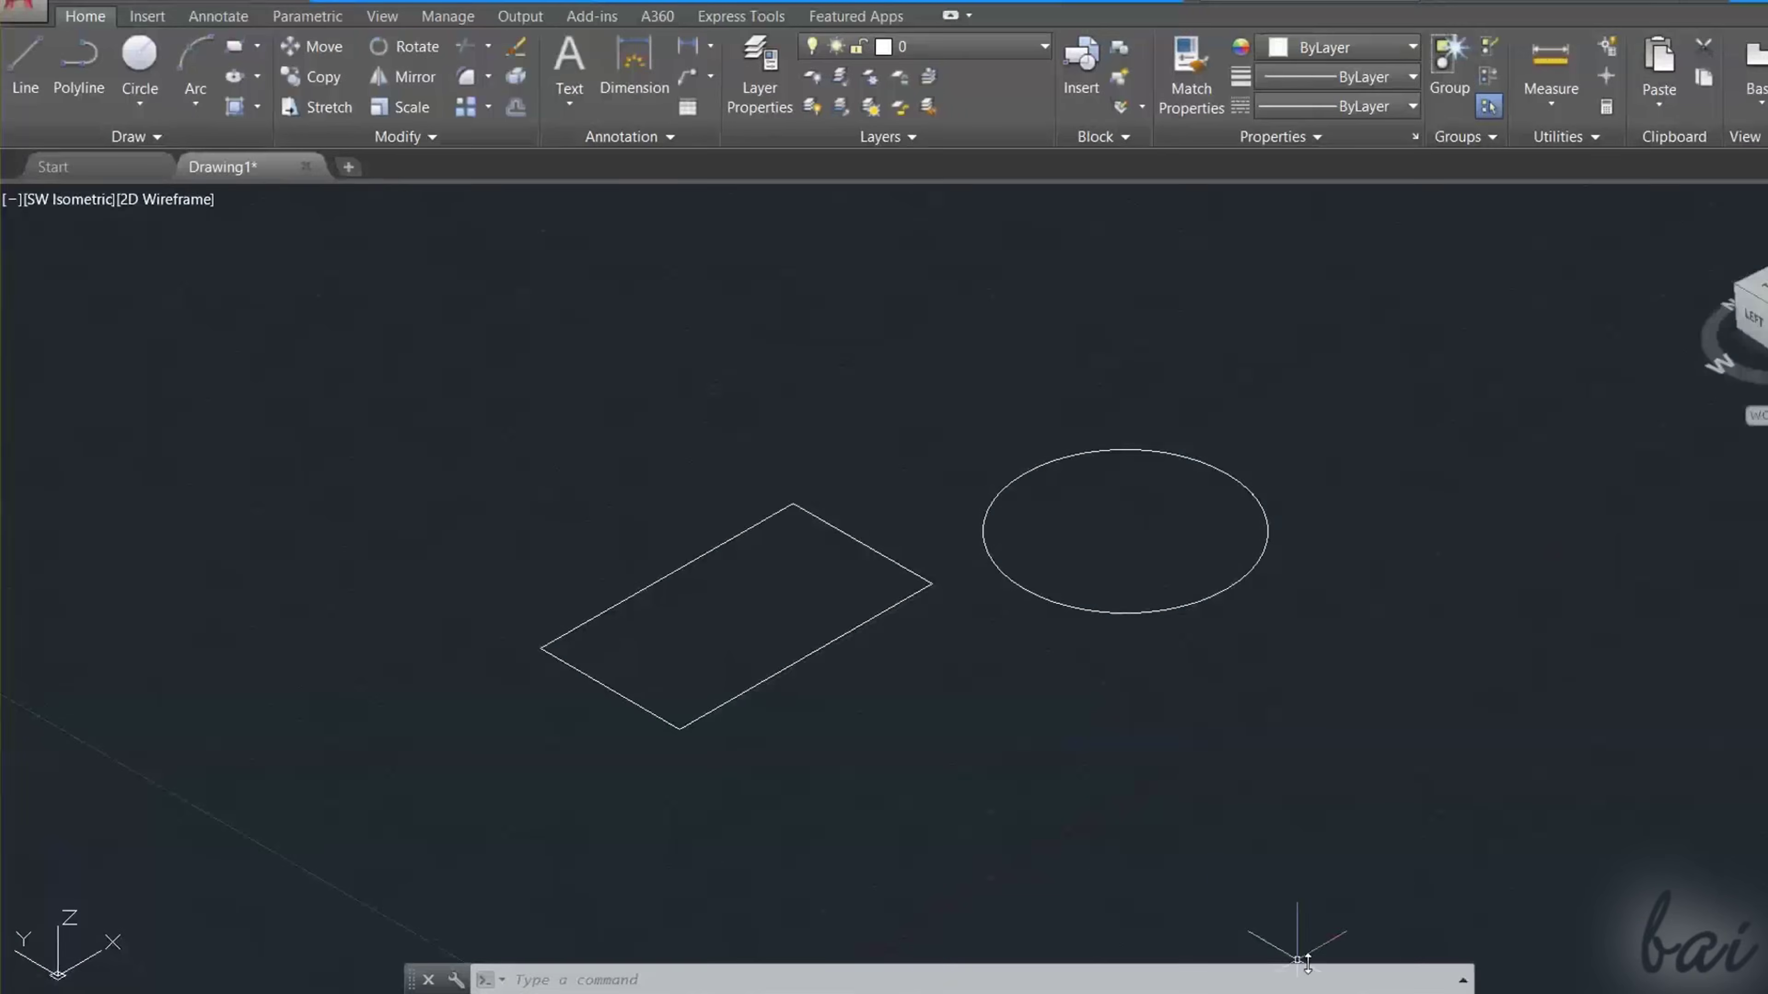
Step: With Ortho on, draw a polyline below the circle: a straight segment ending in a semicircular arc
{"action": "key", "text": "F8"}
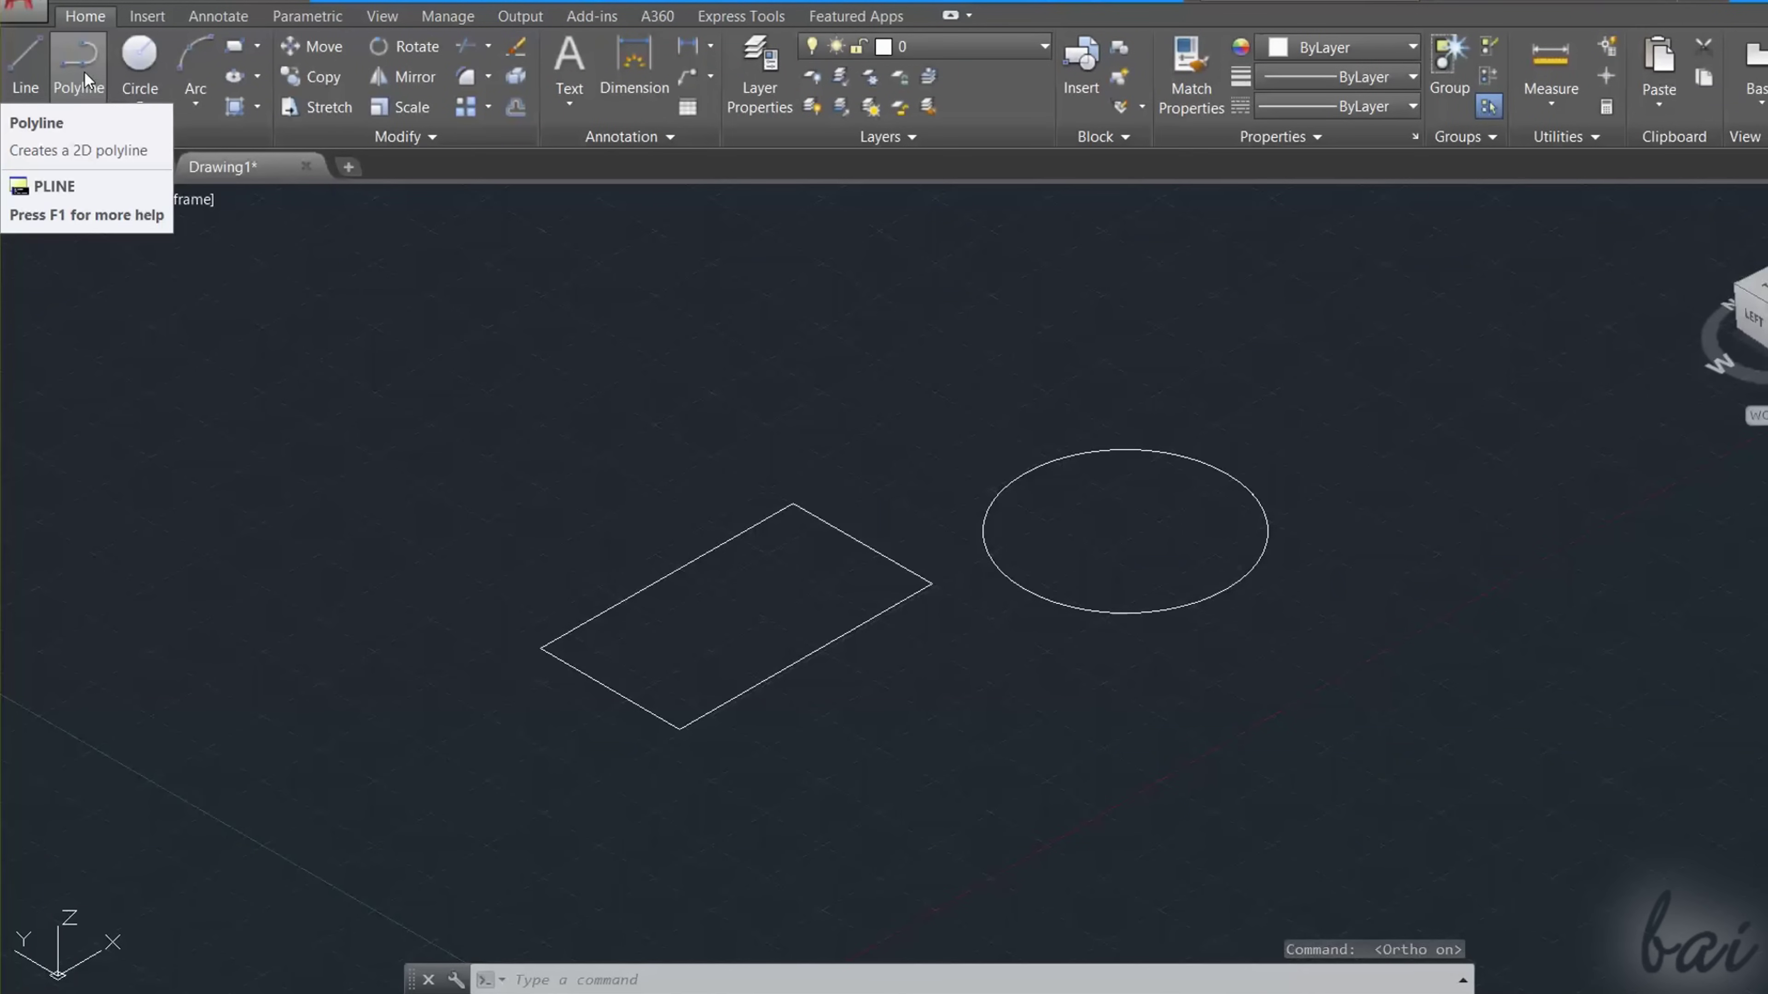
{"action": "left_click", "coordinate": [85, 70]}
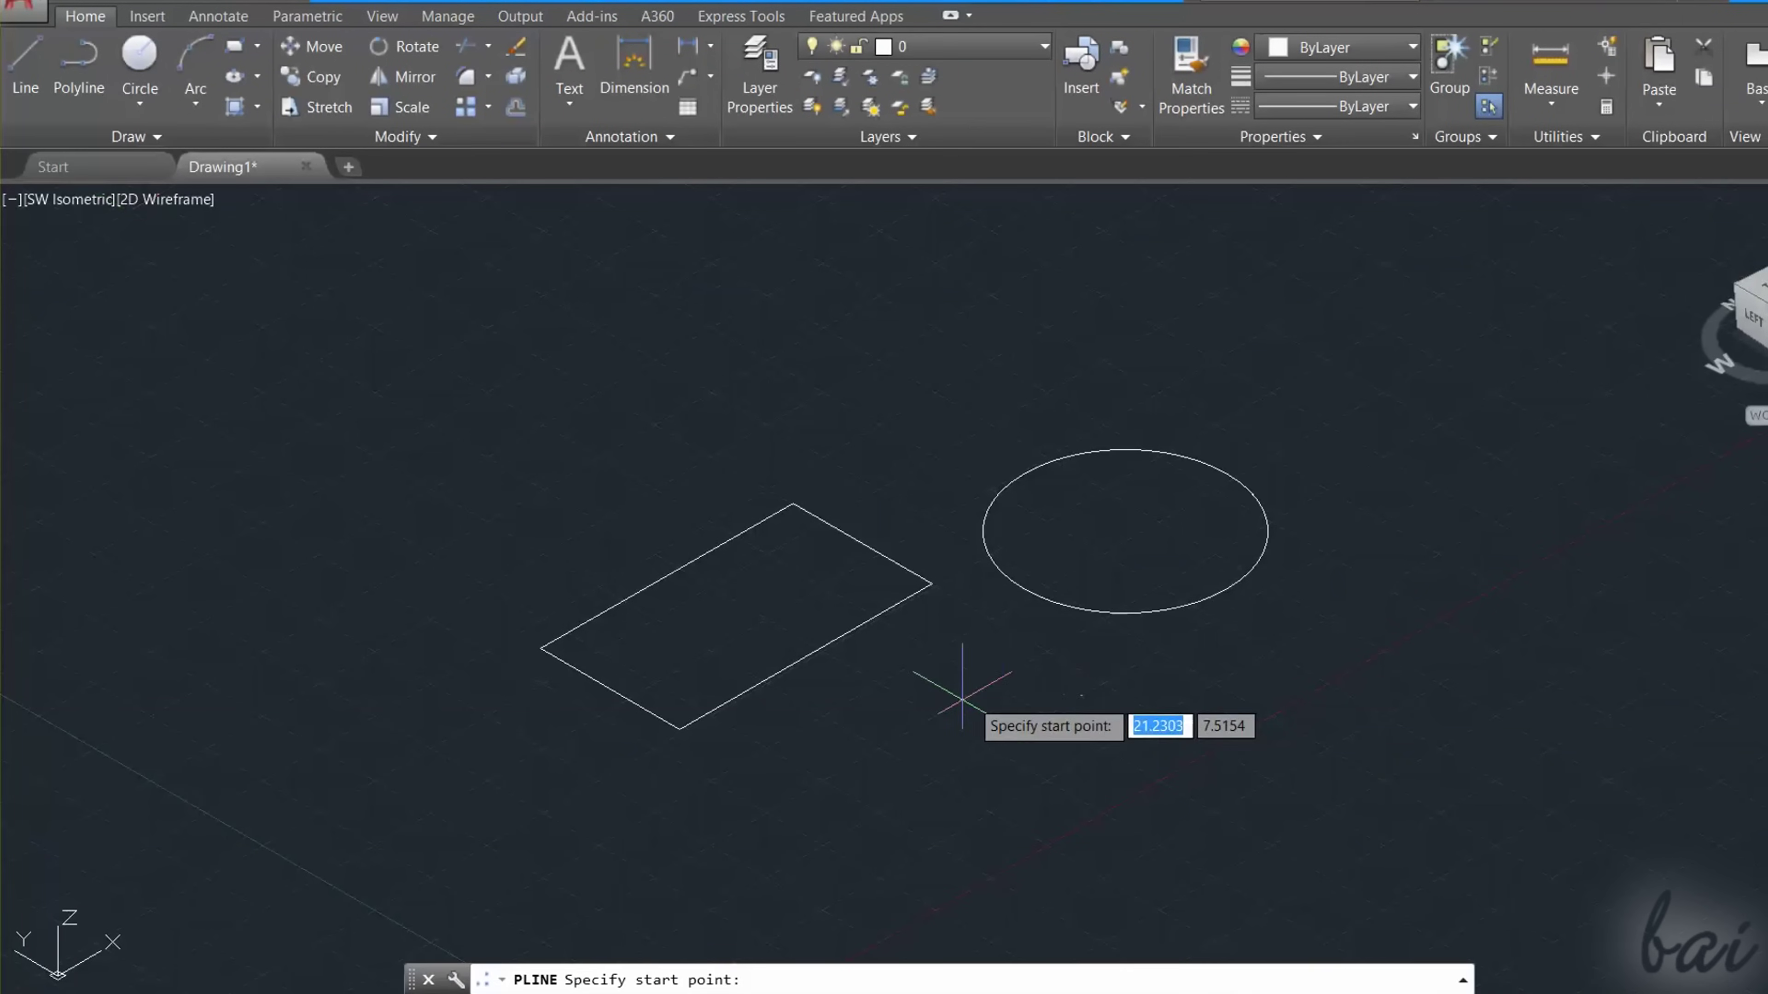
{"action": "left_click", "coordinate": [920, 695]}
{"action": "left_click", "coordinate": [1083, 789]}
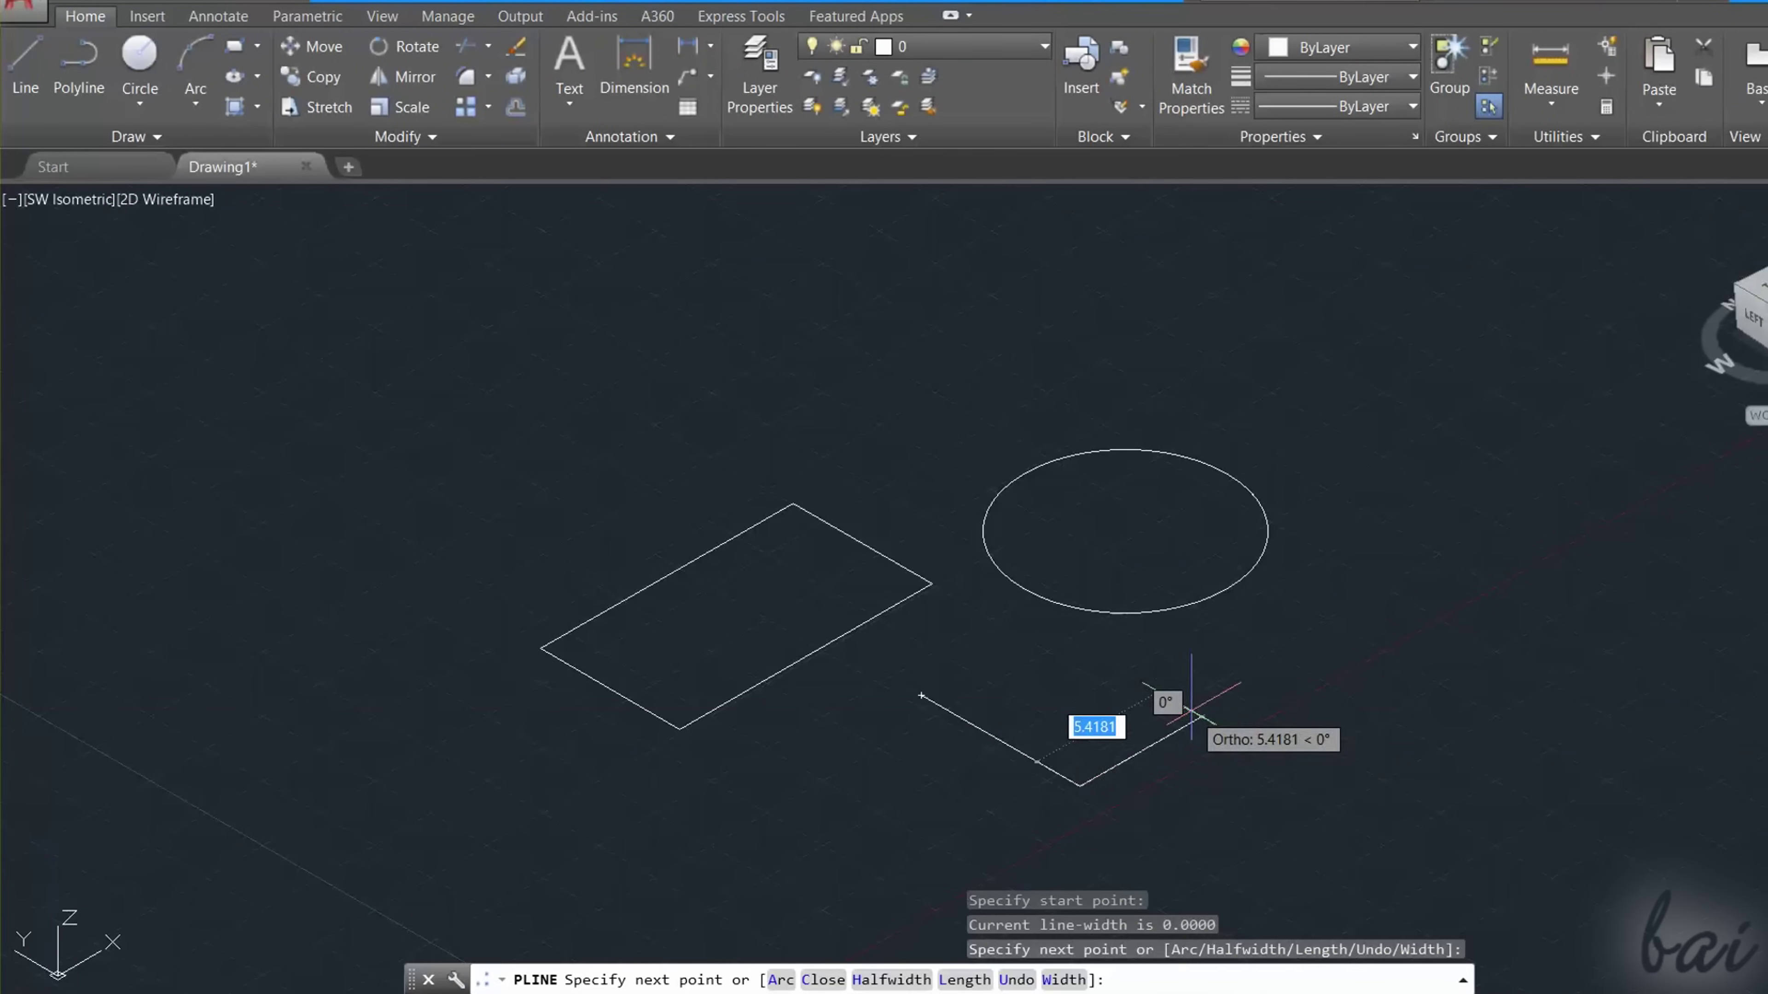
{"action": "type", "text": "a"}
{"action": "key", "text": "Return"}
{"action": "left_click", "coordinate": [1197, 714]}
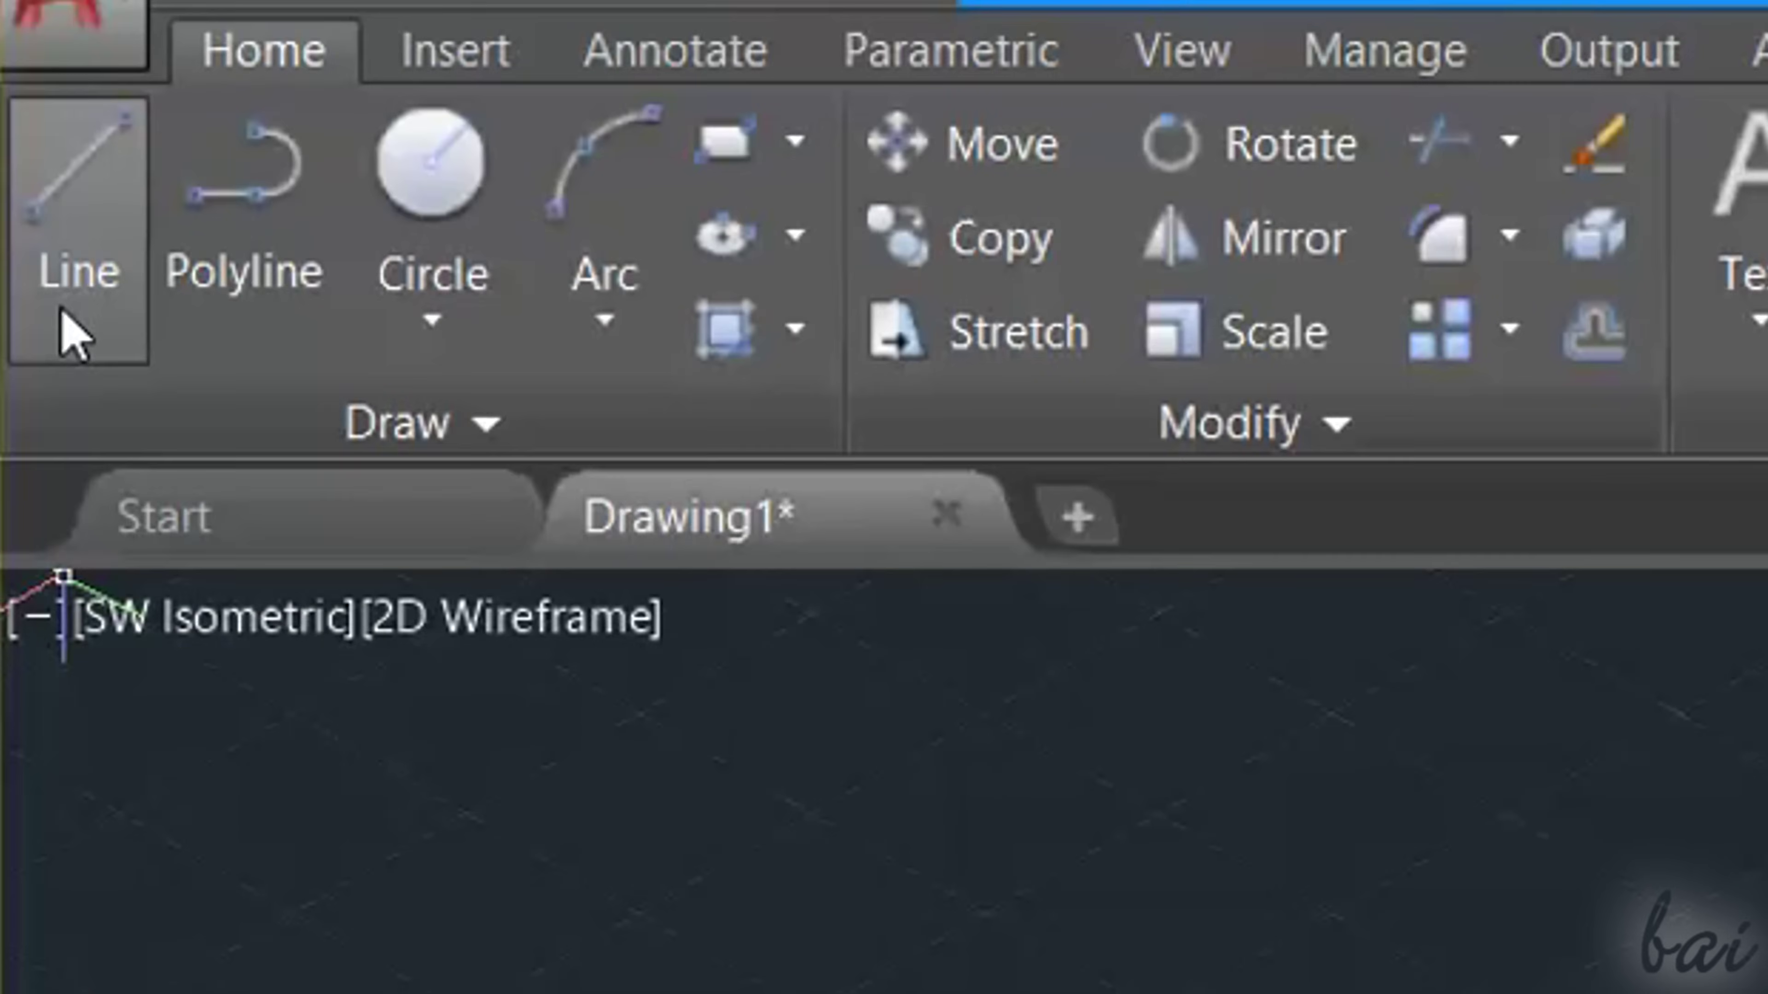
Step: Draw a three-segment zigzag 3D polyline rising above the shapes
{"action": "left_click", "coordinate": [488, 424]}
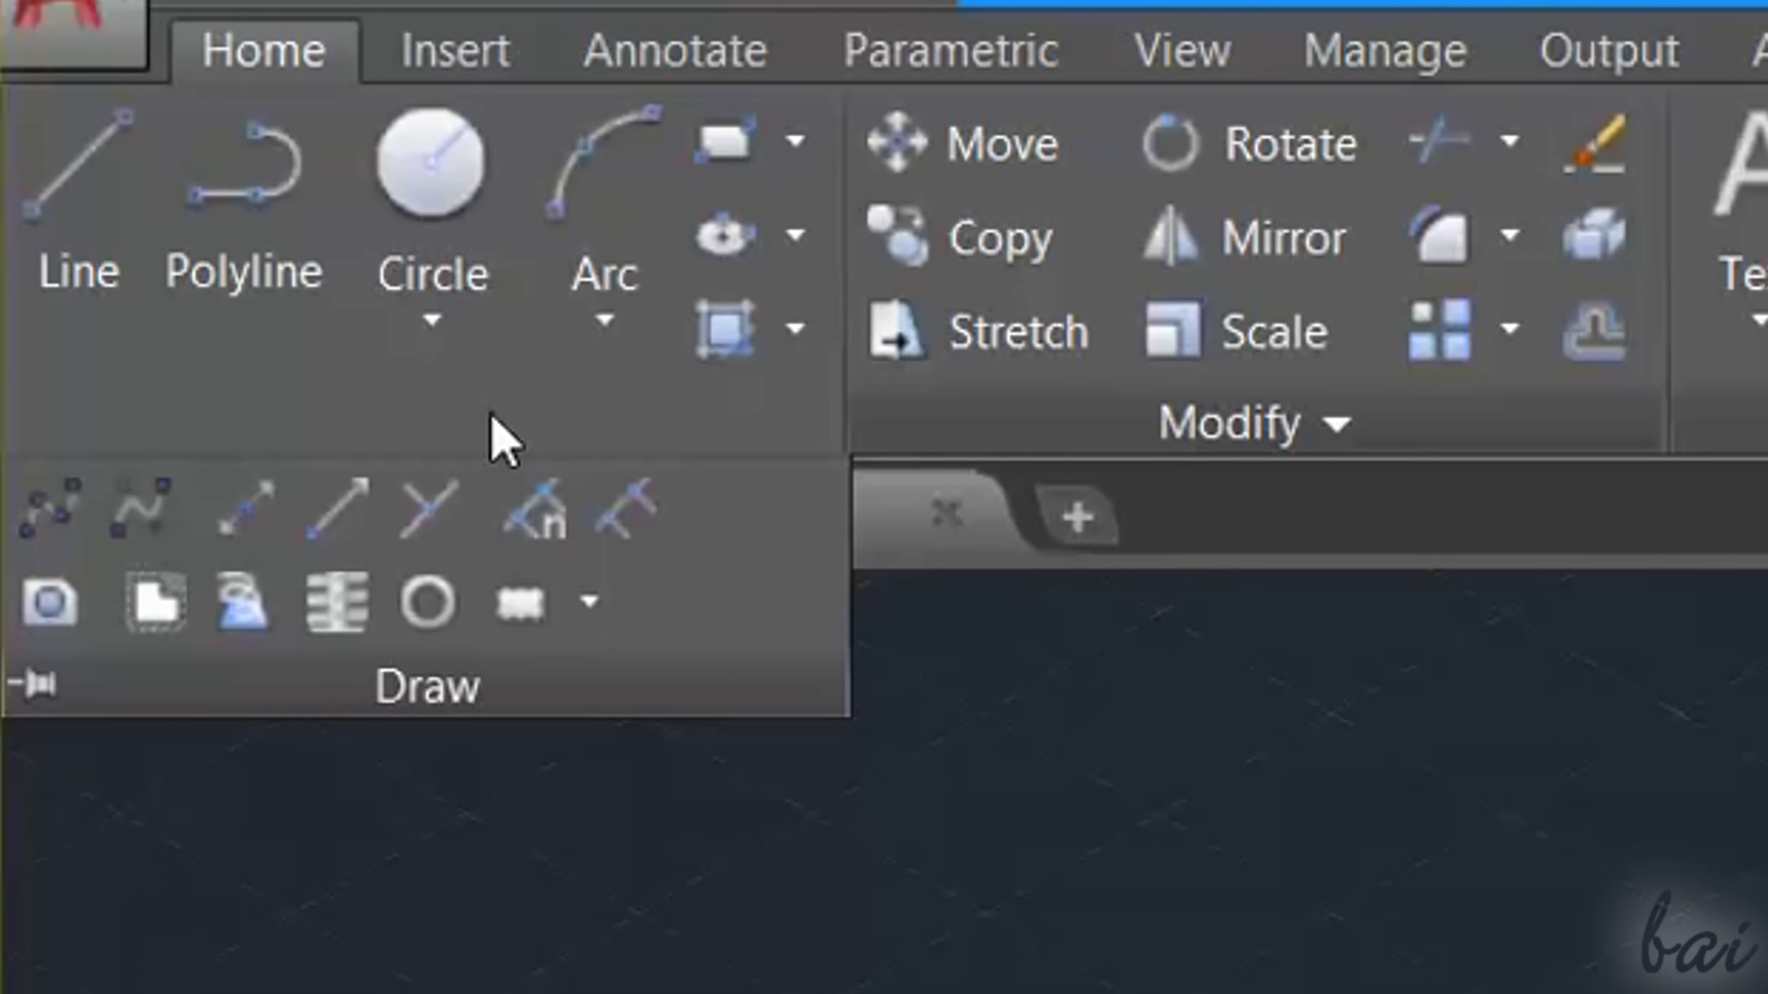
{"action": "left_click", "coordinate": [258, 625]}
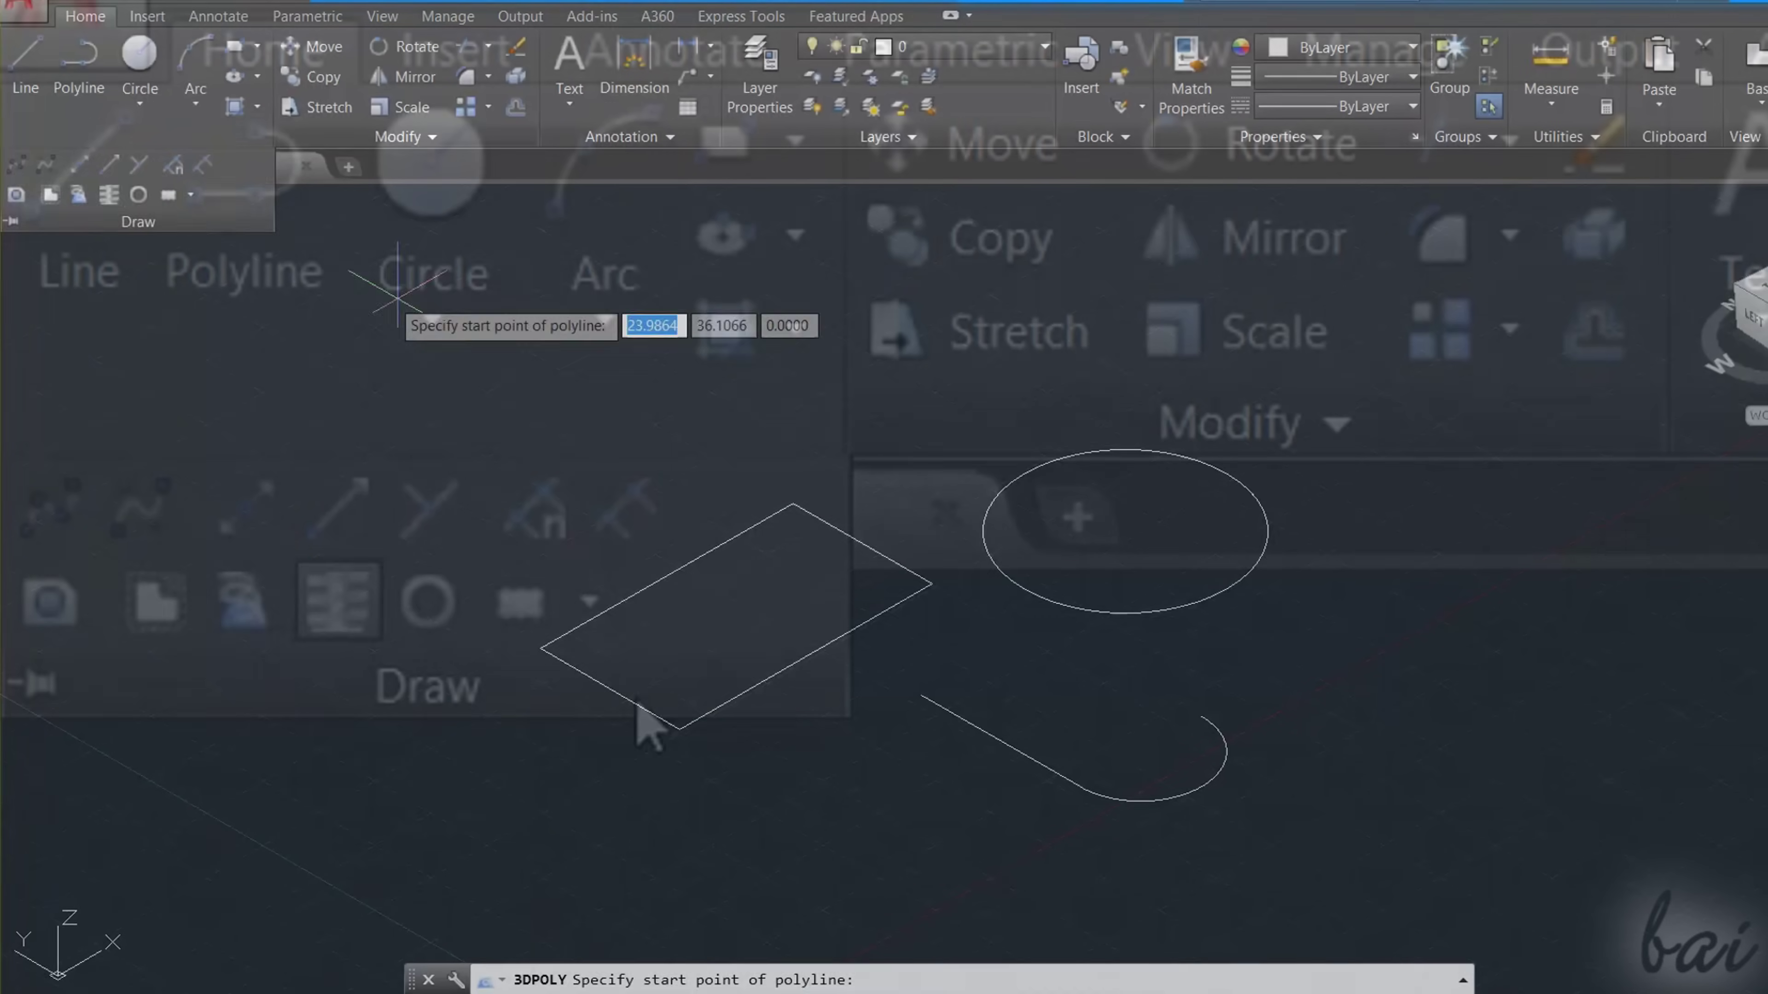
{"action": "left_click", "coordinate": [741, 345]}
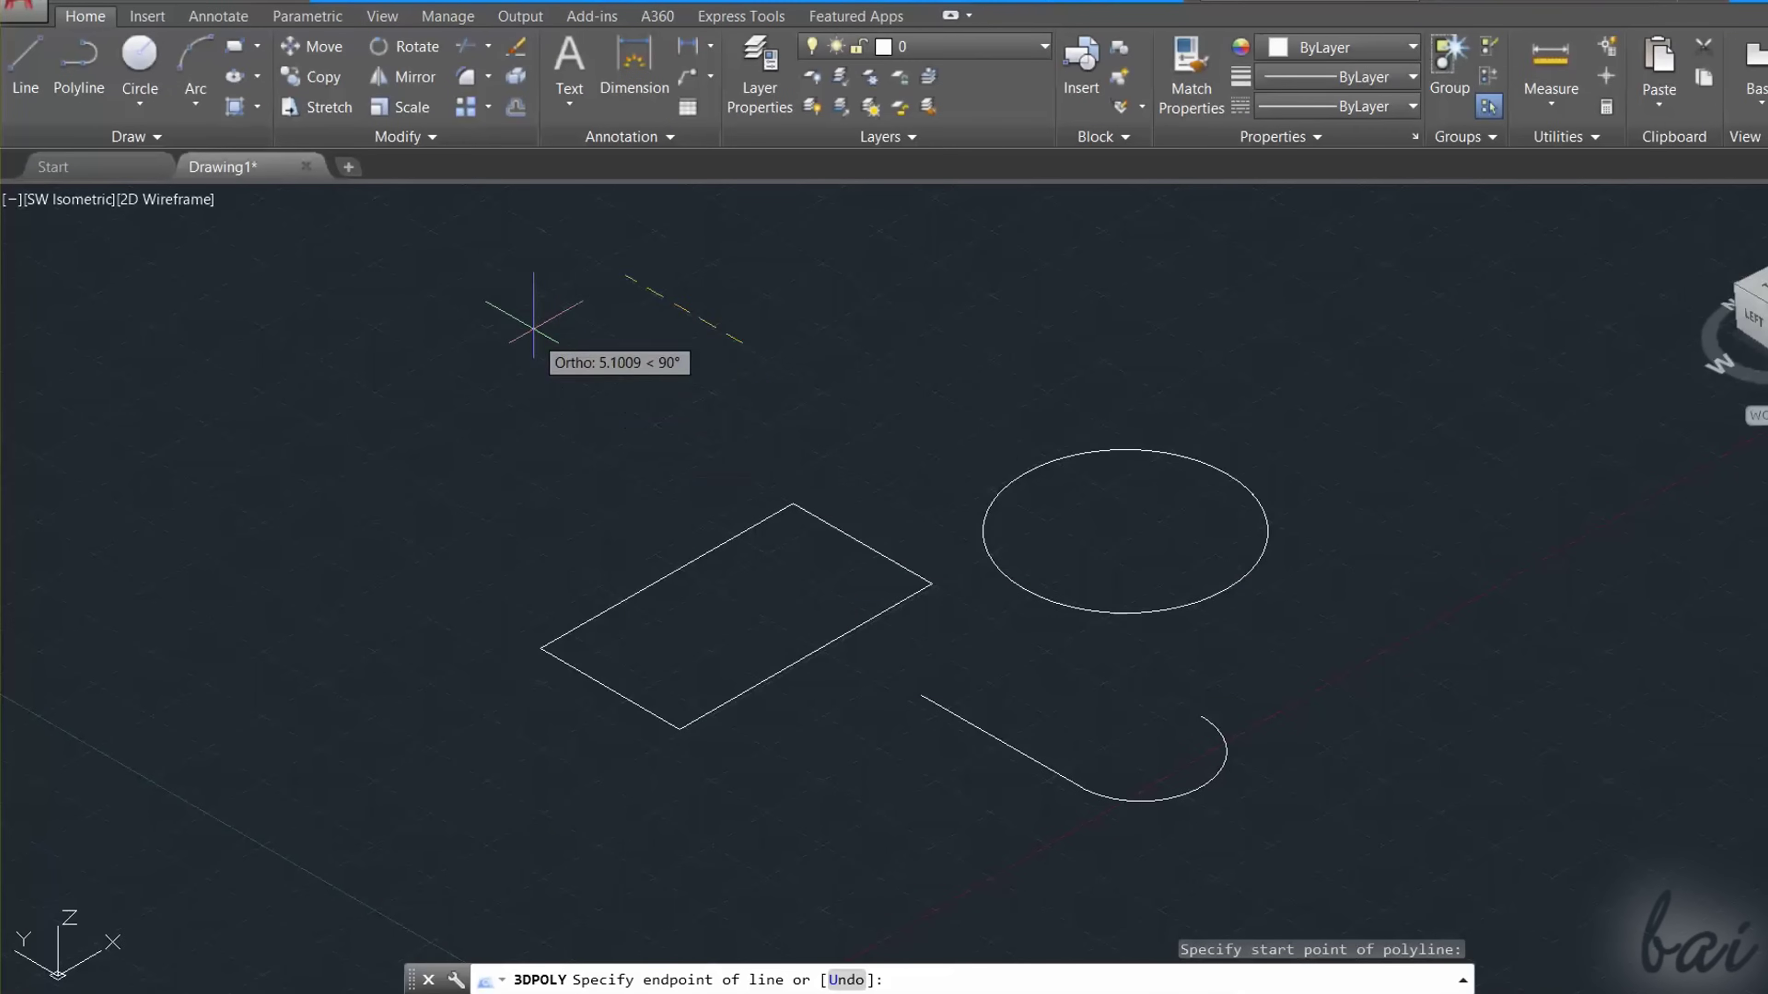
{"action": "left_click", "coordinate": [915, 362]}
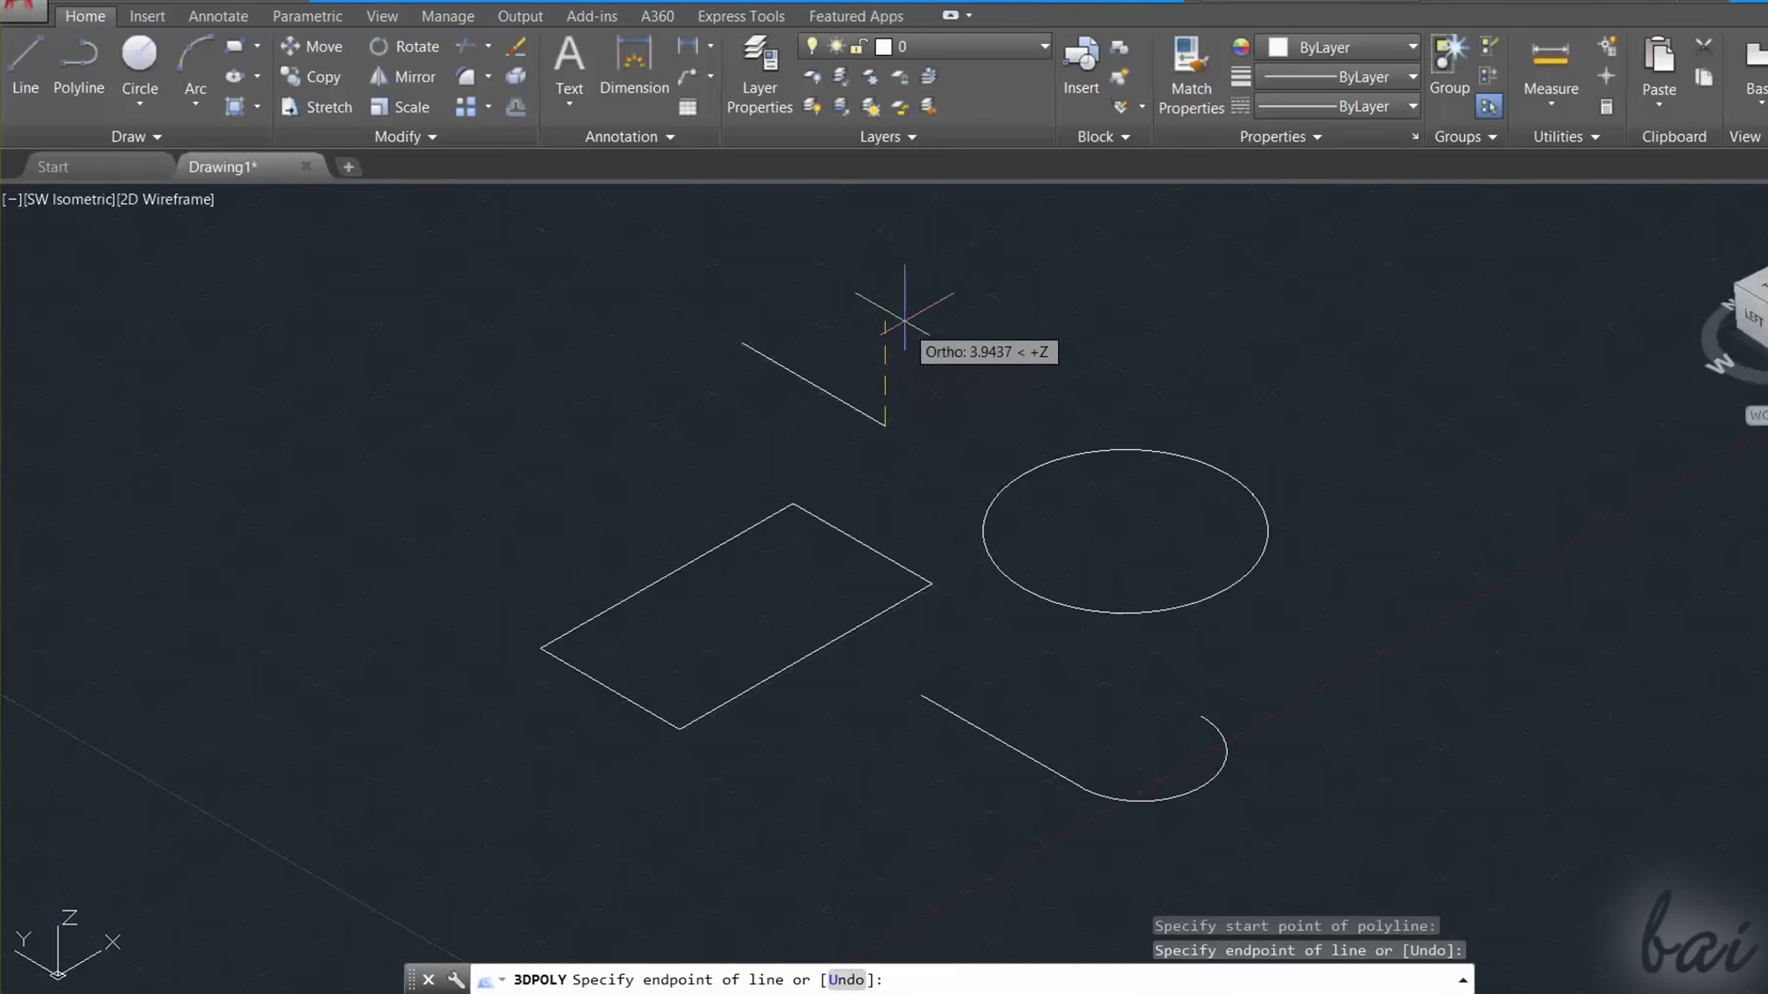
{"action": "left_click", "coordinate": [888, 230]}
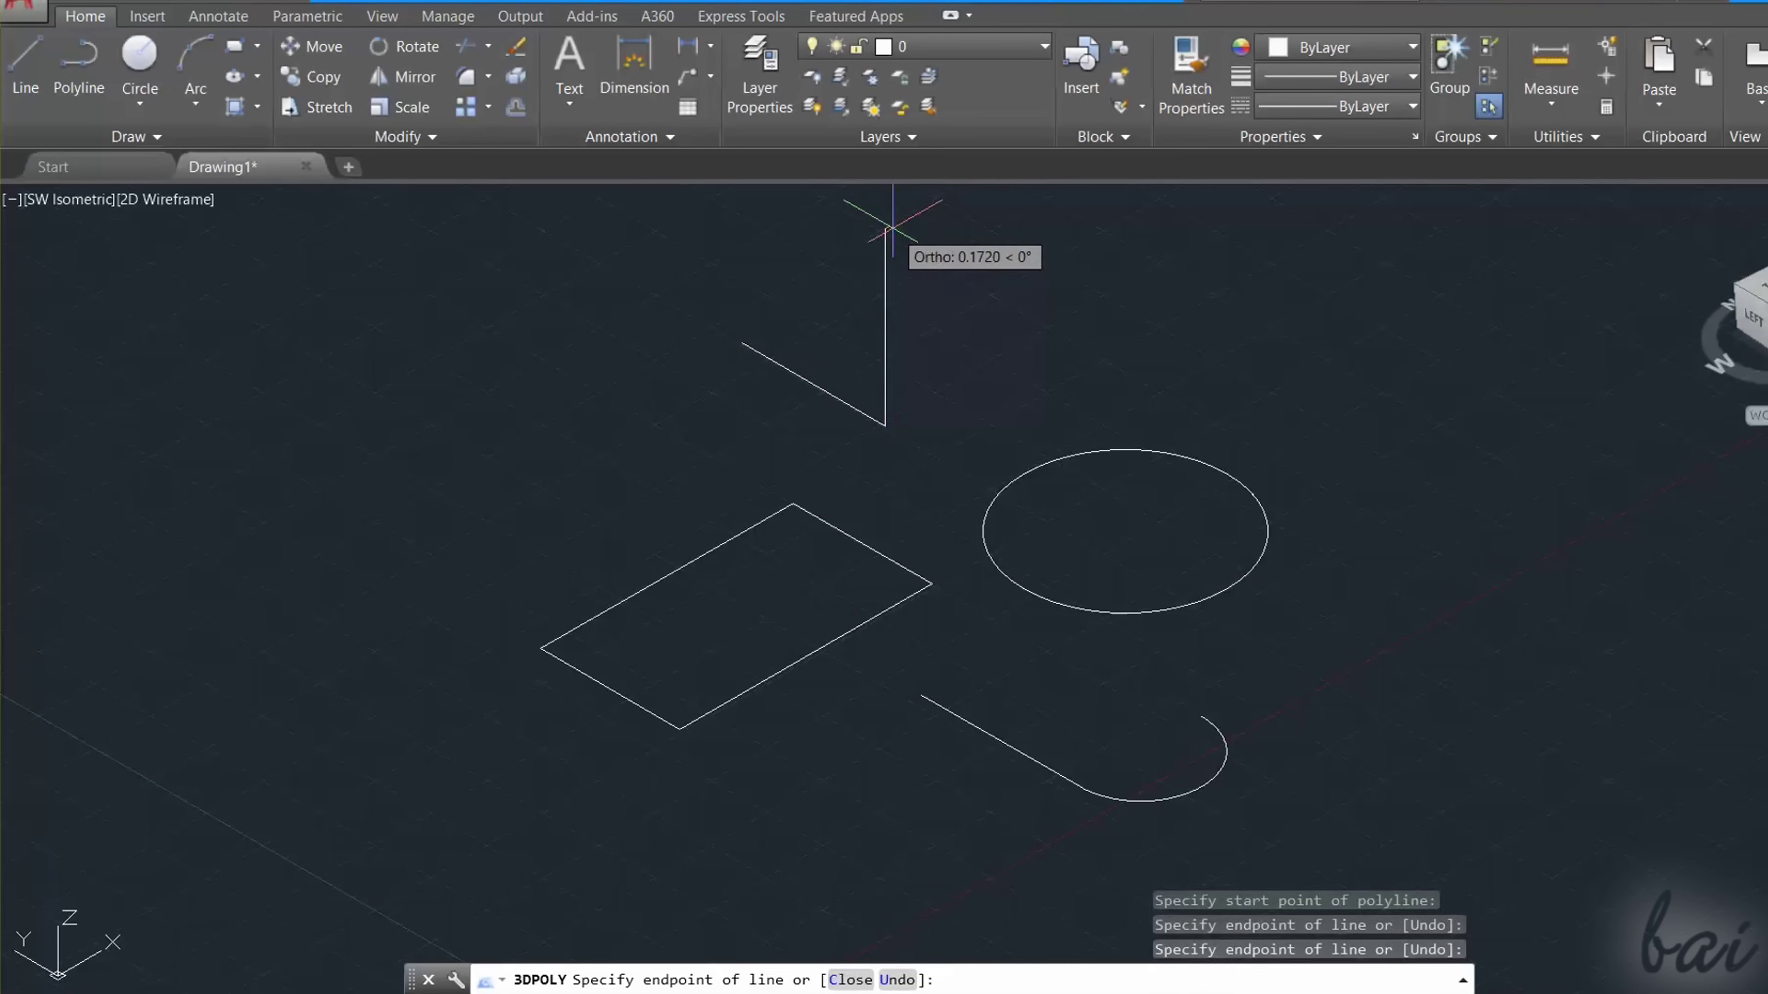
{"action": "left_click", "coordinate": [1054, 292]}
{"action": "key", "text": "Escape"}
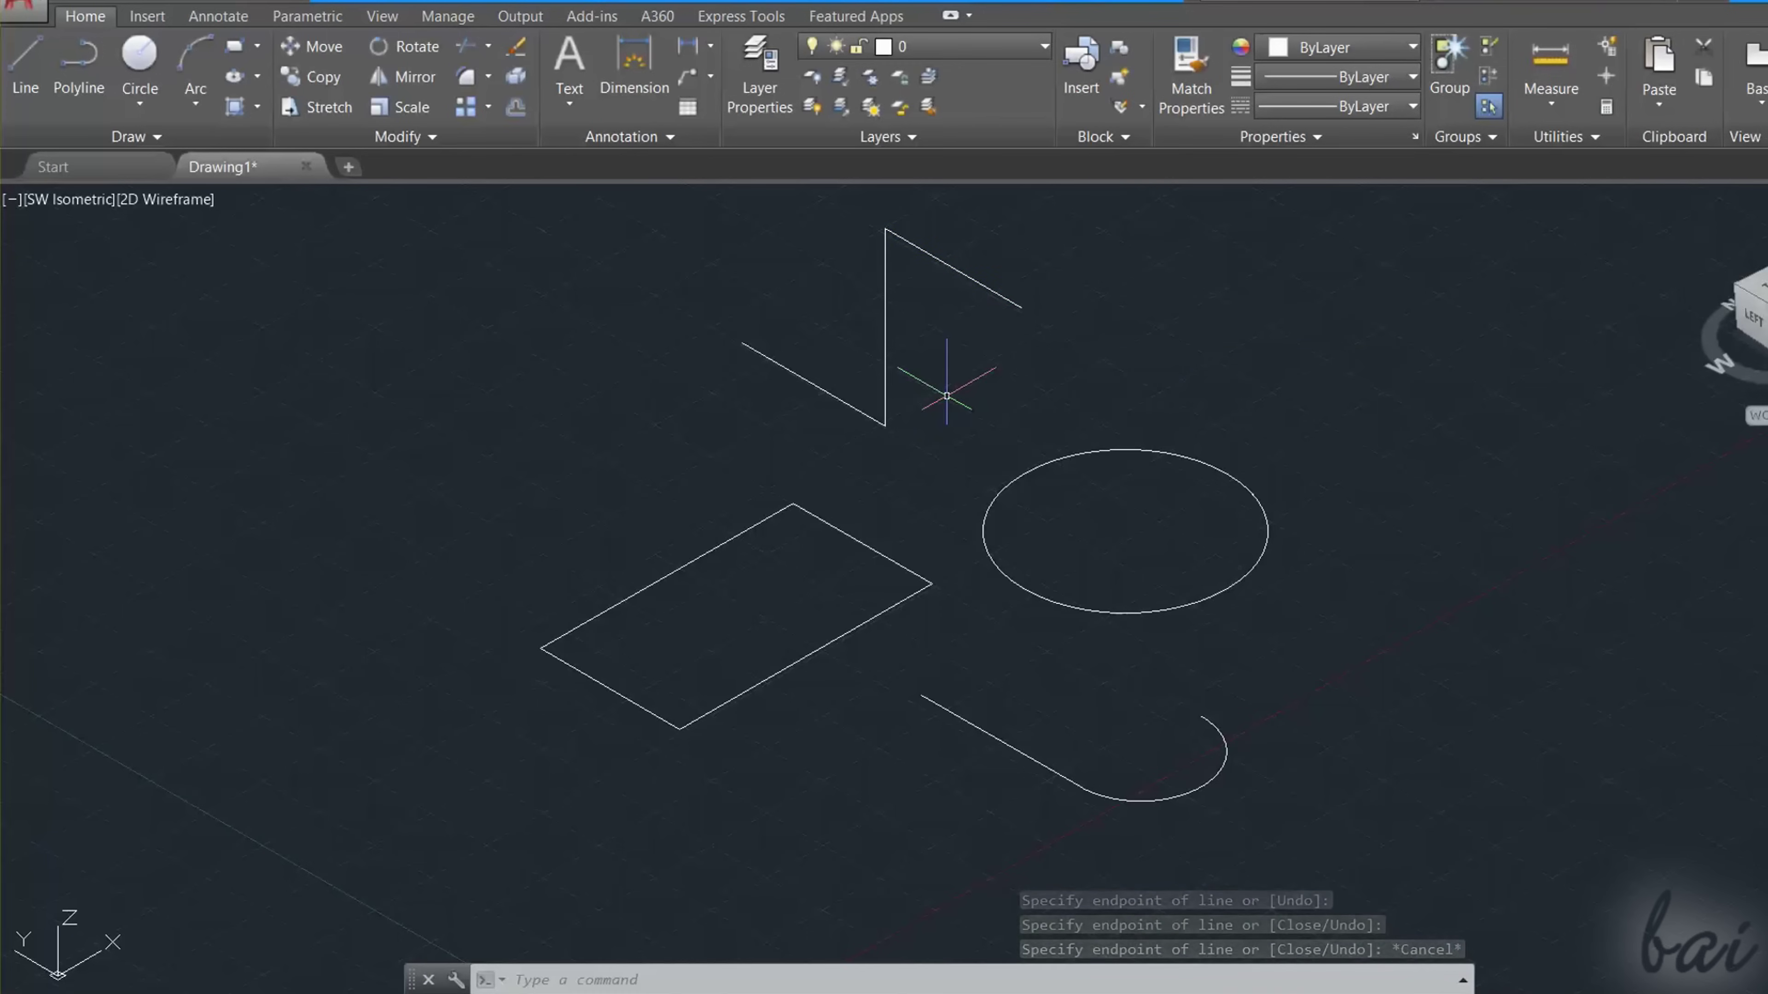
{"action": "left_click", "coordinate": [415, 47]}
{"action": "left_click", "coordinate": [877, 554]}
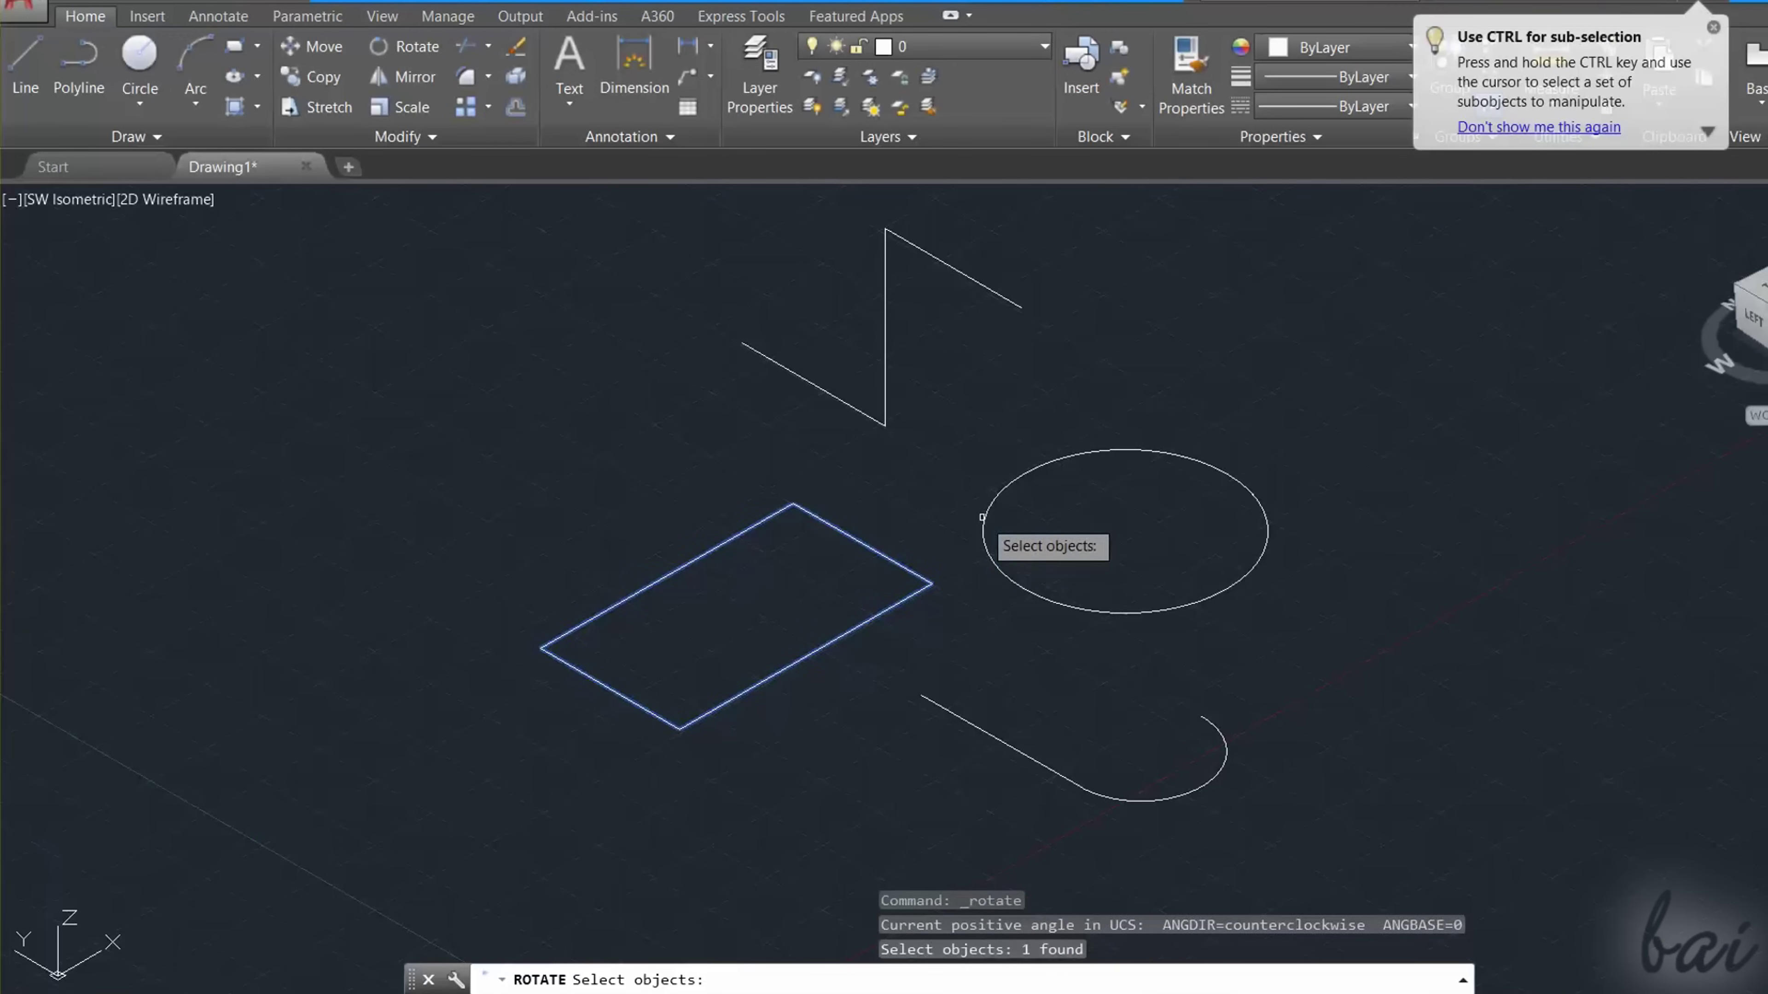
{"action": "left_click", "coordinate": [985, 515]}
{"action": "key", "text": "Return"}
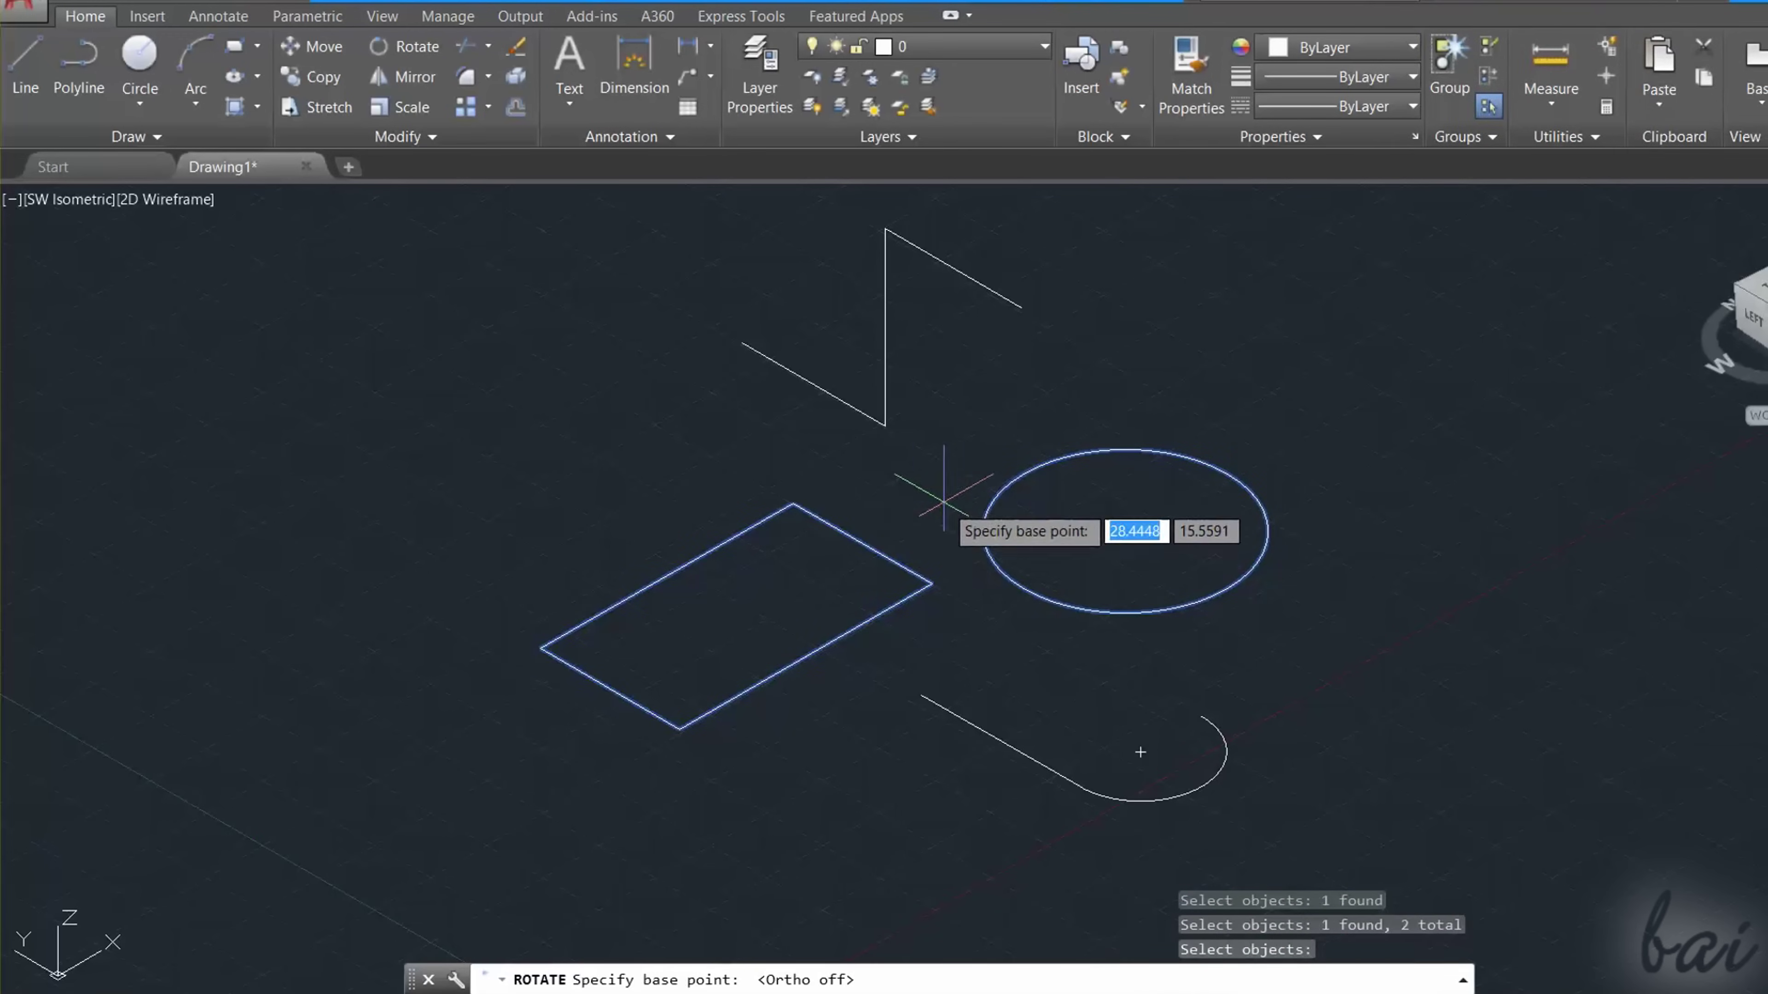
{"action": "left_click", "coordinate": [937, 496]}
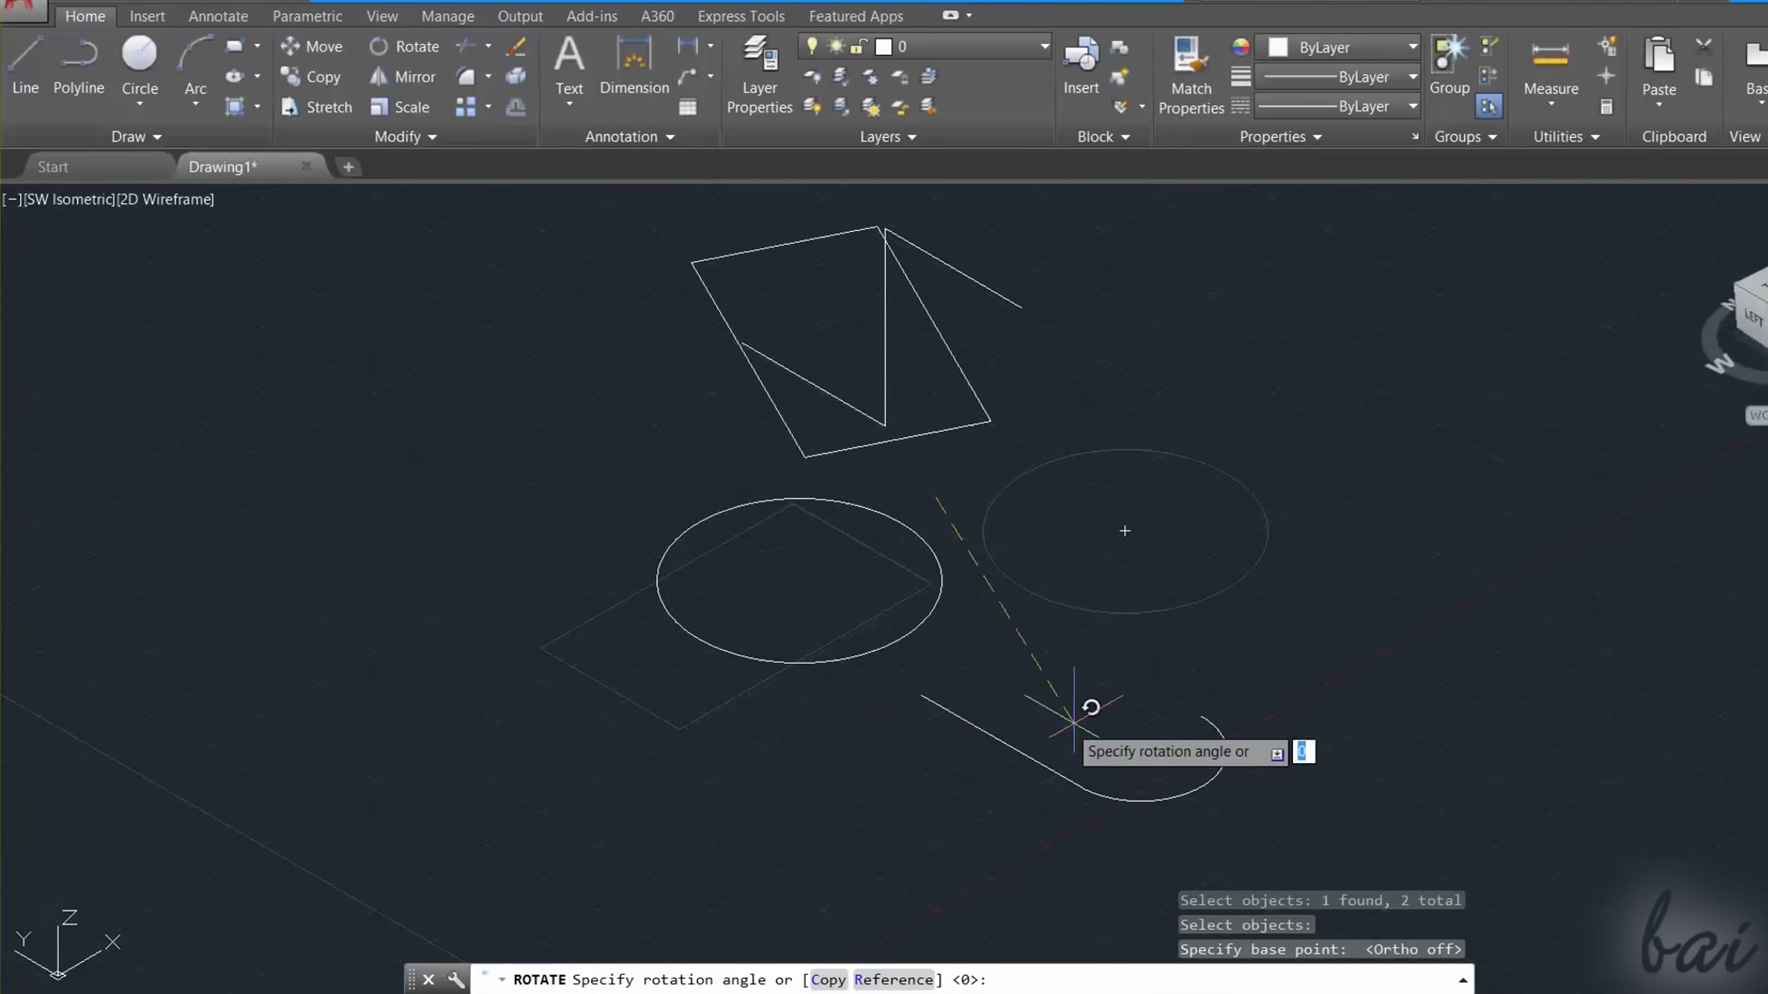
{"action": "key", "text": "Return"}
{"action": "left_click", "coordinate": [403, 77]}
{"action": "left_click", "coordinate": [1004, 741]}
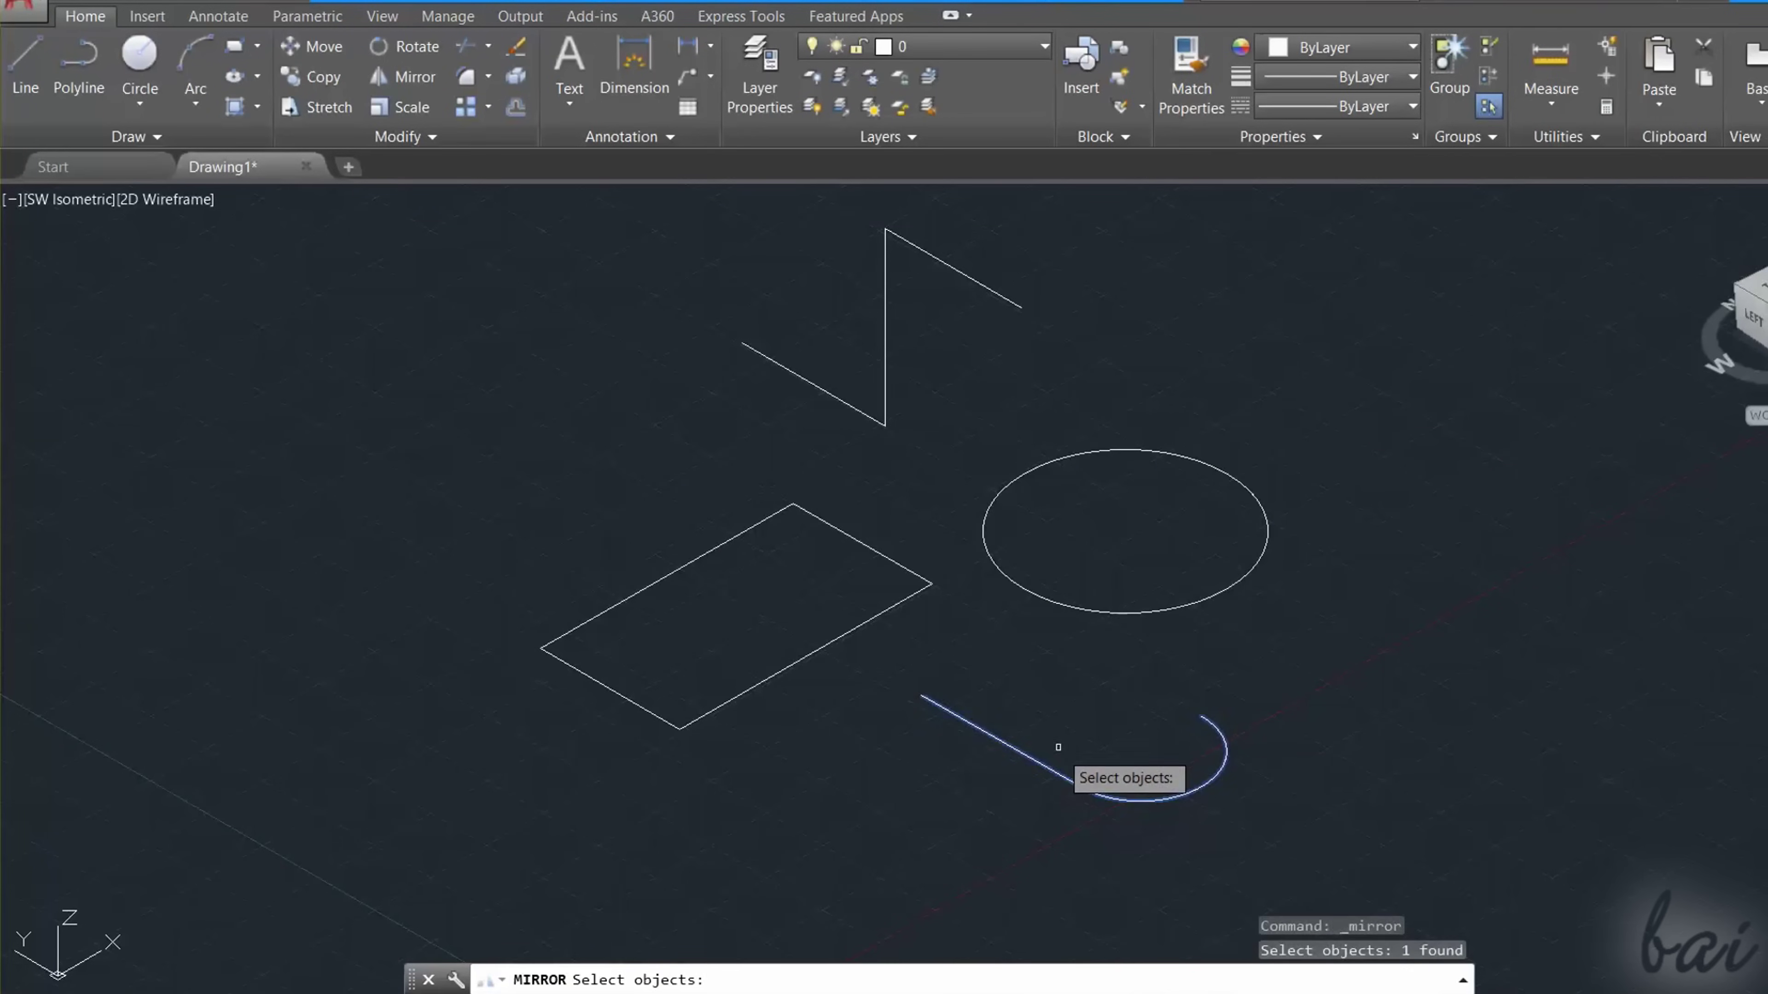
{"action": "key", "text": "Return"}
{"action": "left_click", "coordinate": [826, 716]}
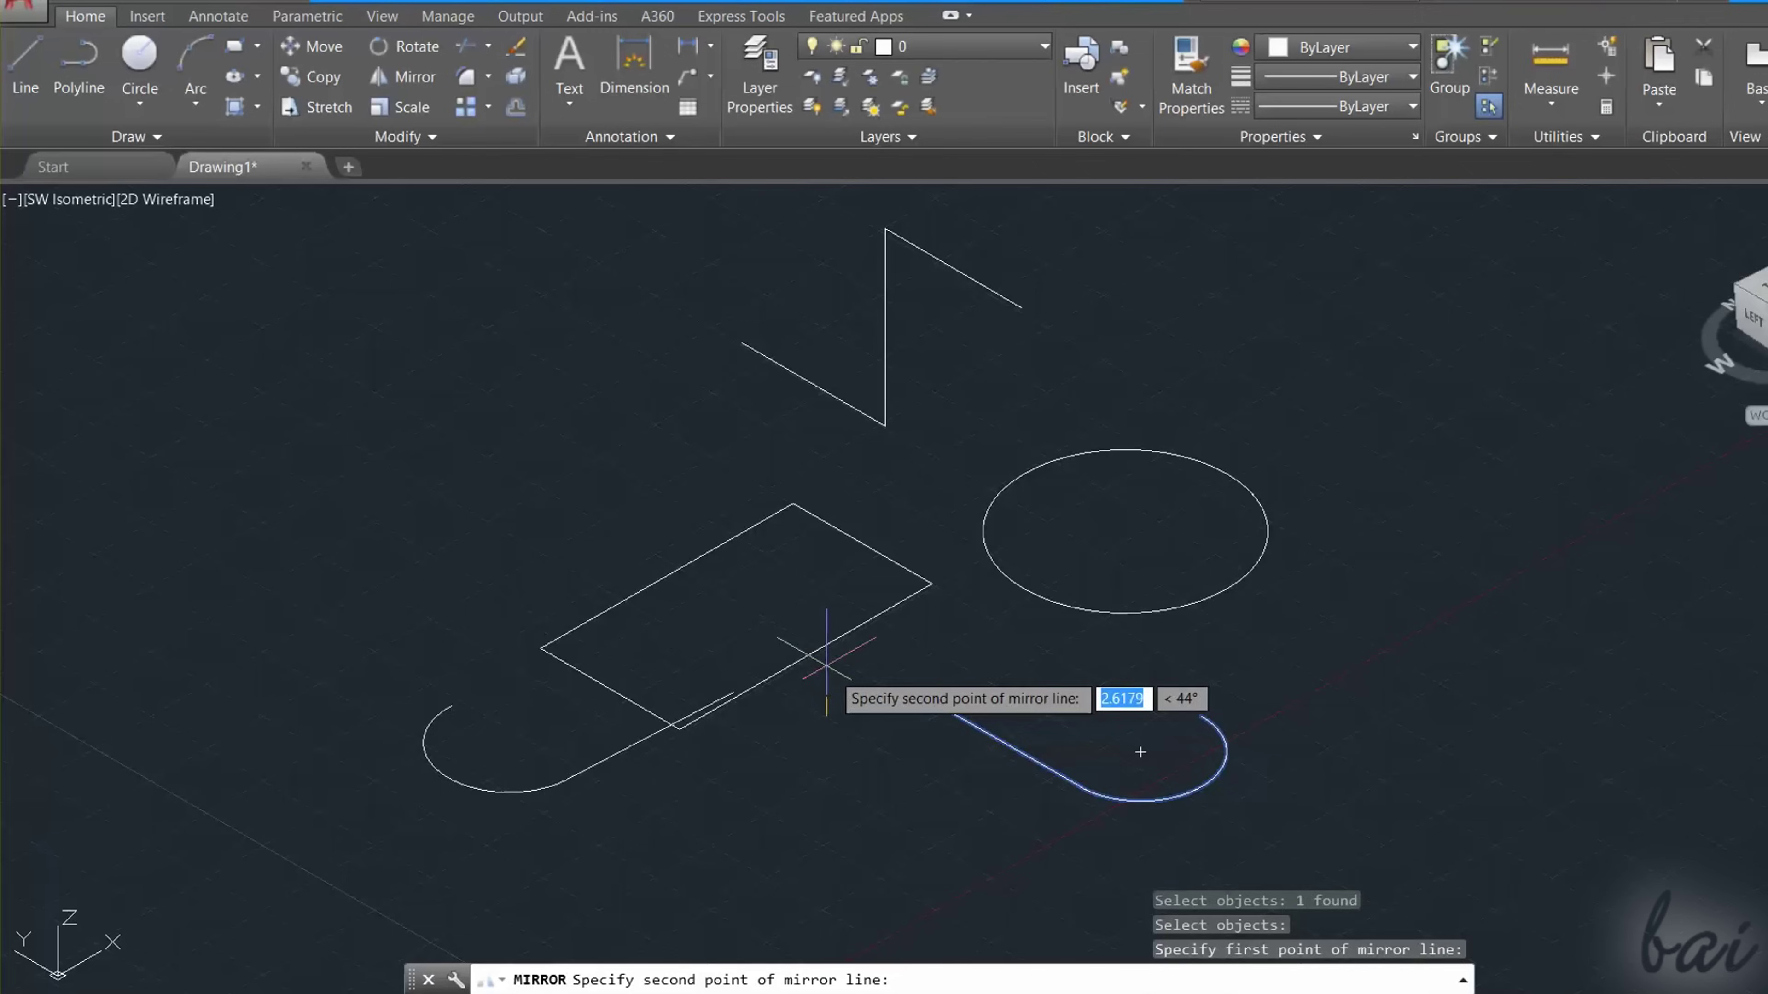
{"action": "key", "text": "Escape"}
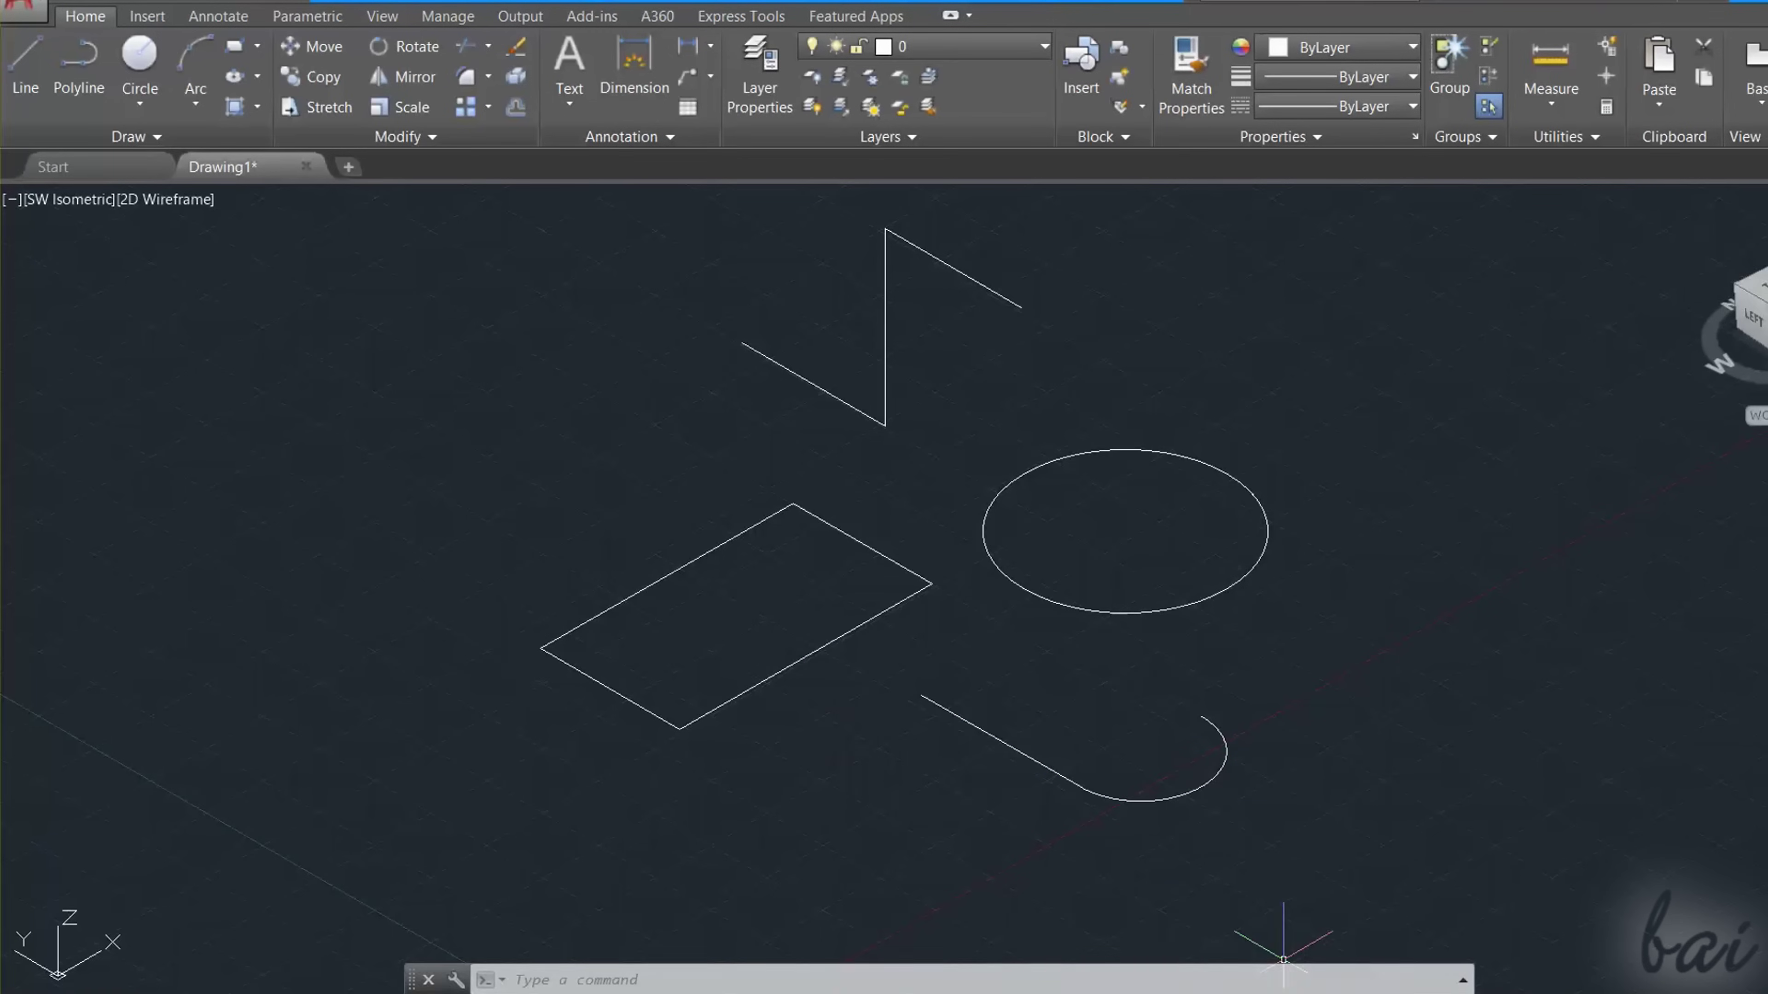
{"action": "key", "text": "F8"}
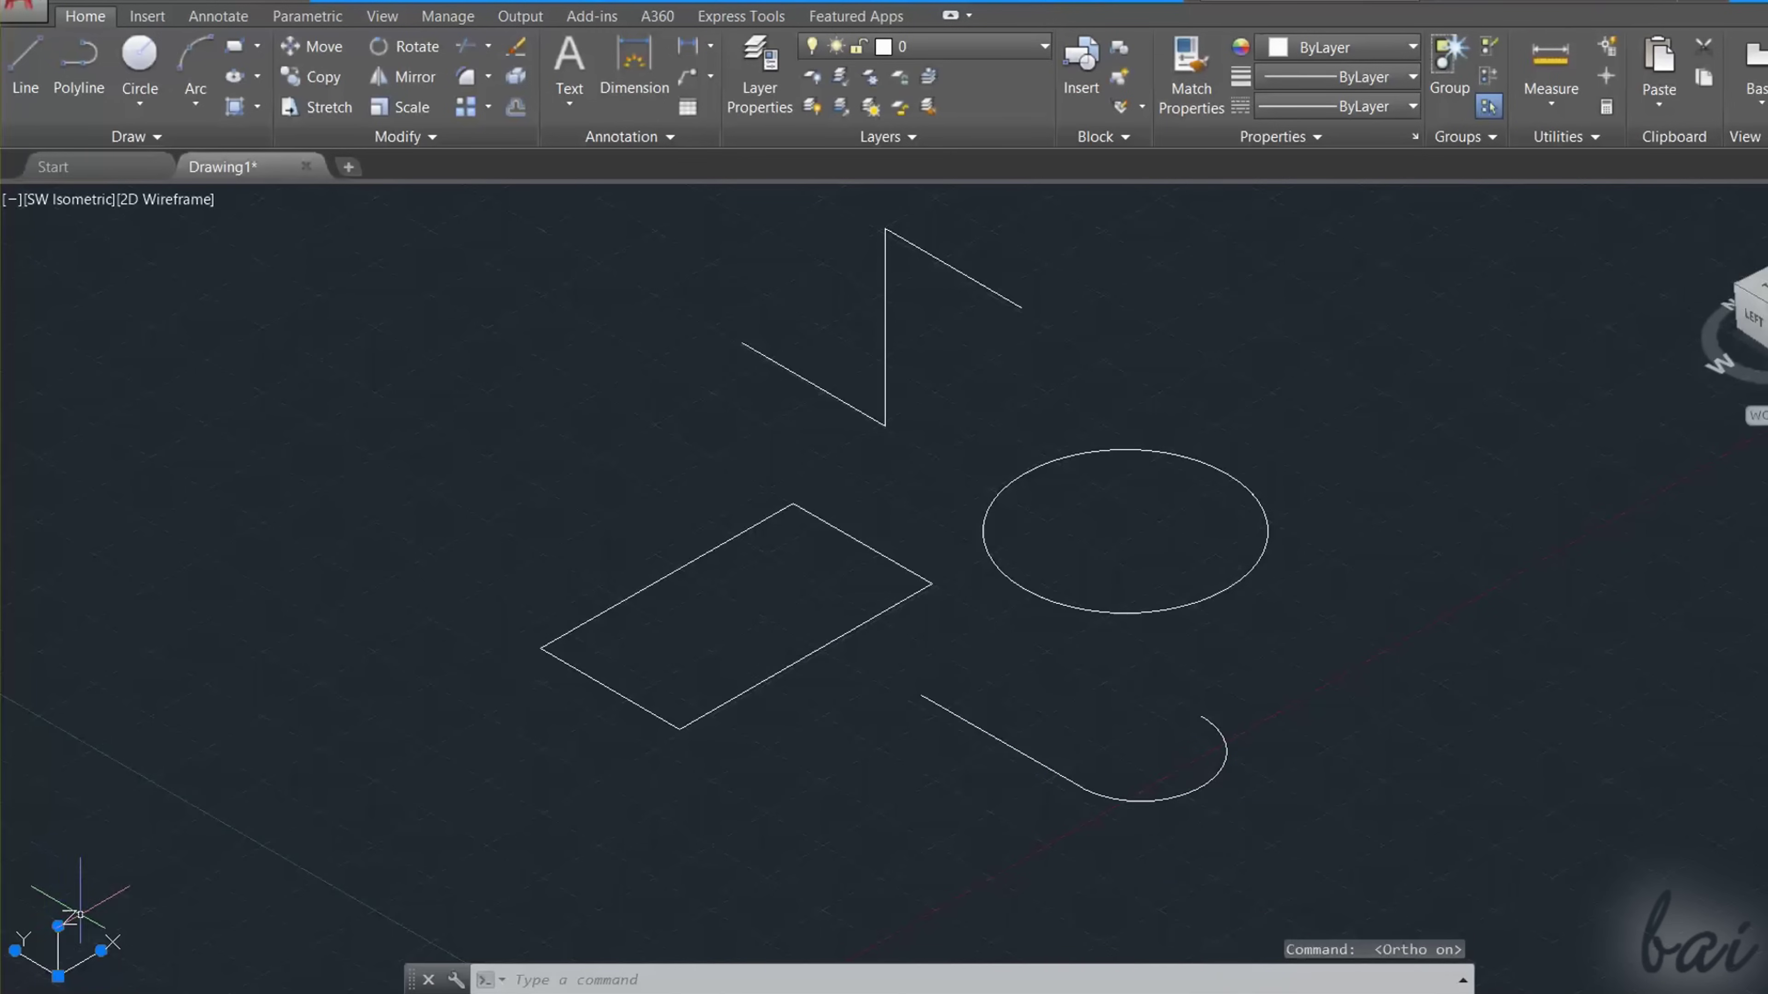
Step: Relocate the UCS origin and draw an upright circle on the vertical plane
{"action": "left_click", "coordinate": [58, 977]}
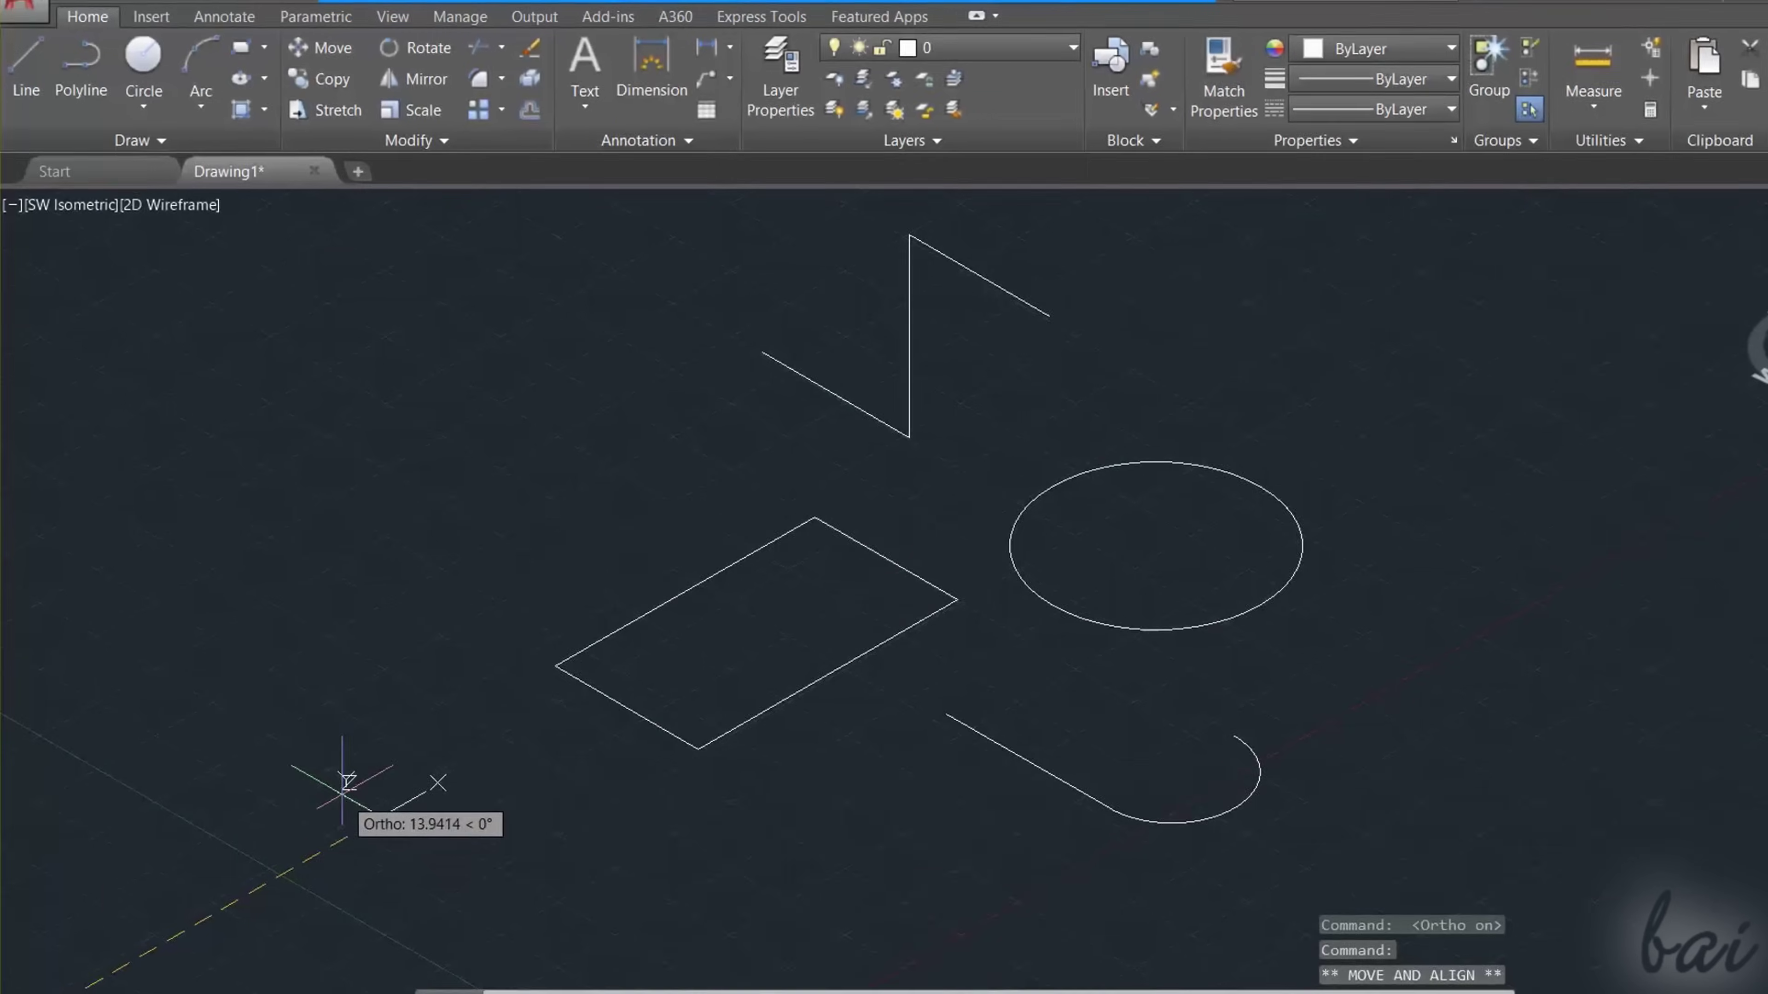
{"action": "left_click", "coordinate": [372, 796]}
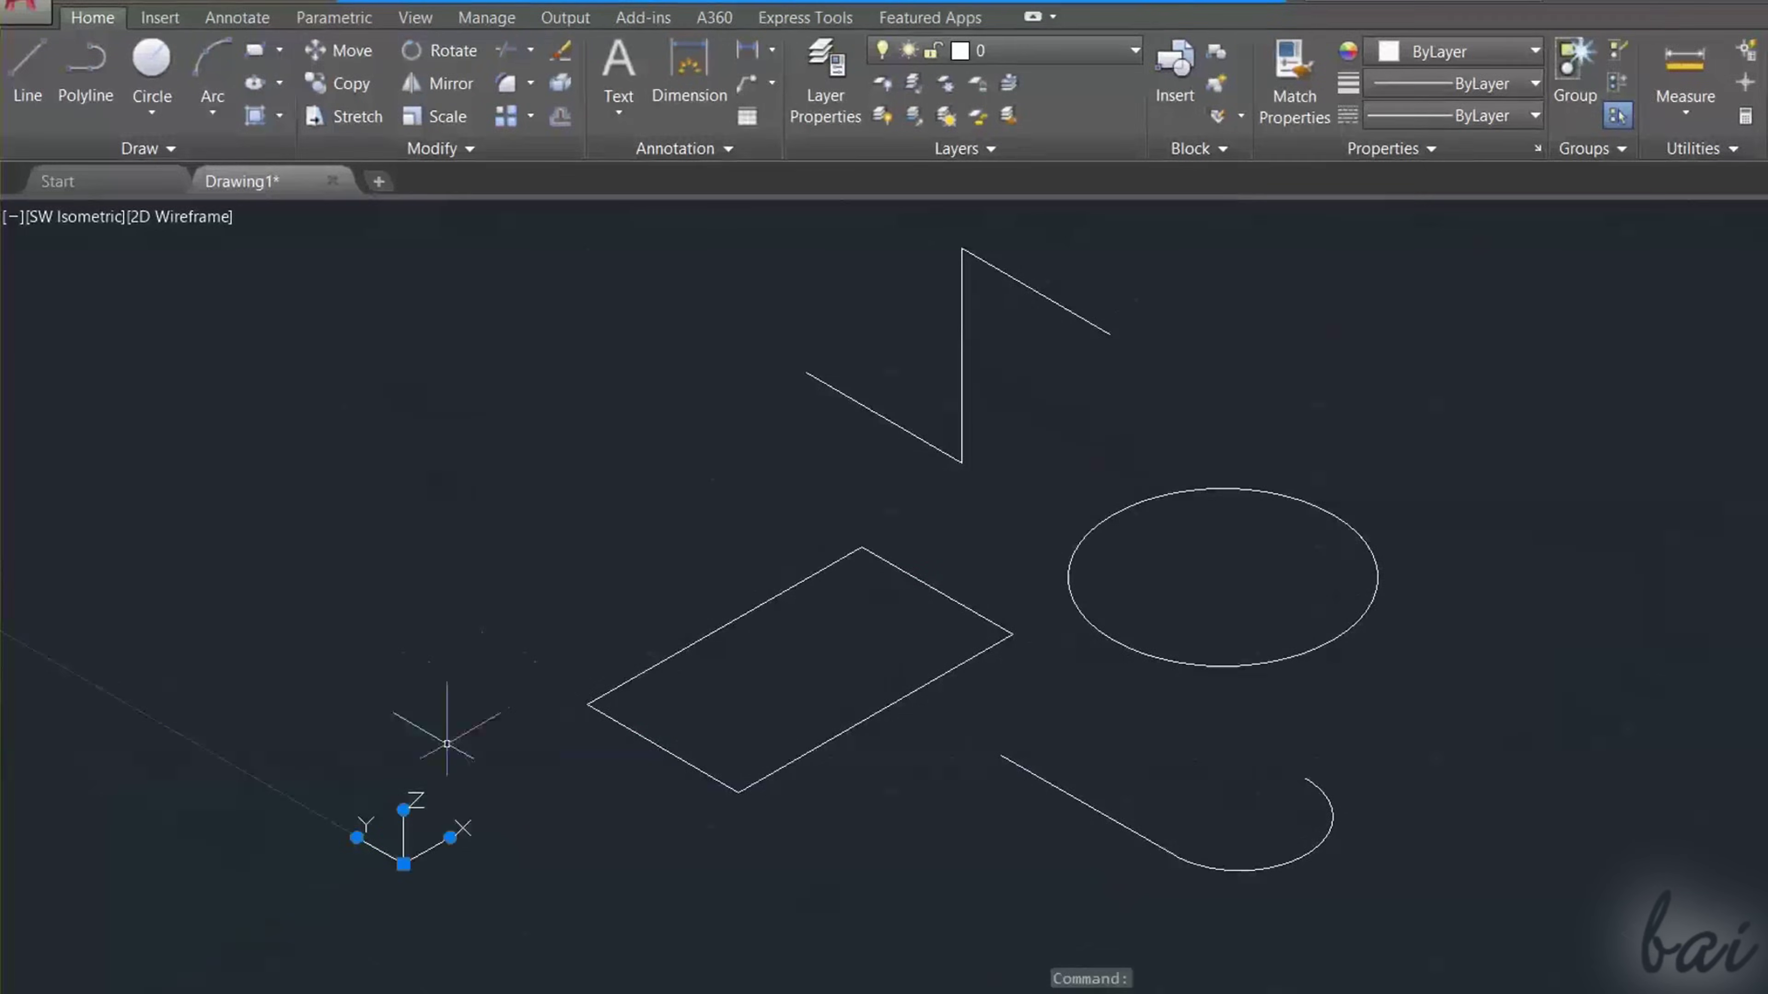
{"action": "left_click", "coordinate": [404, 809]}
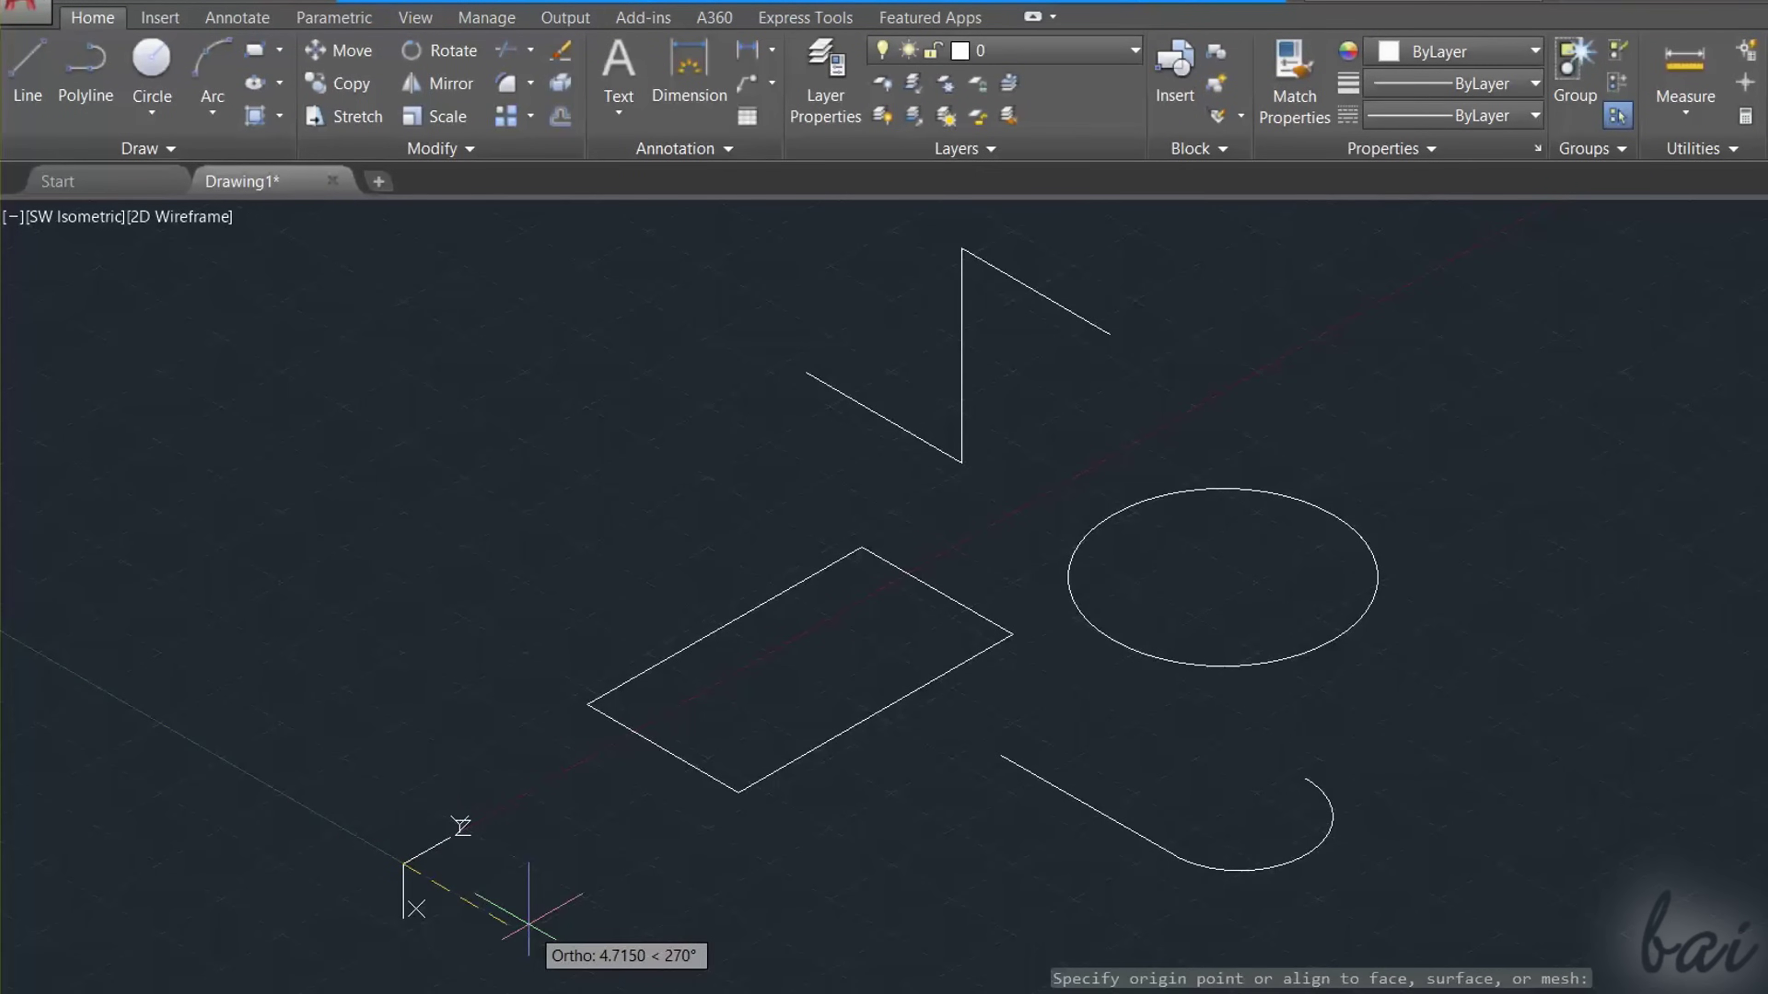
{"action": "left_click", "coordinate": [312, 920]}
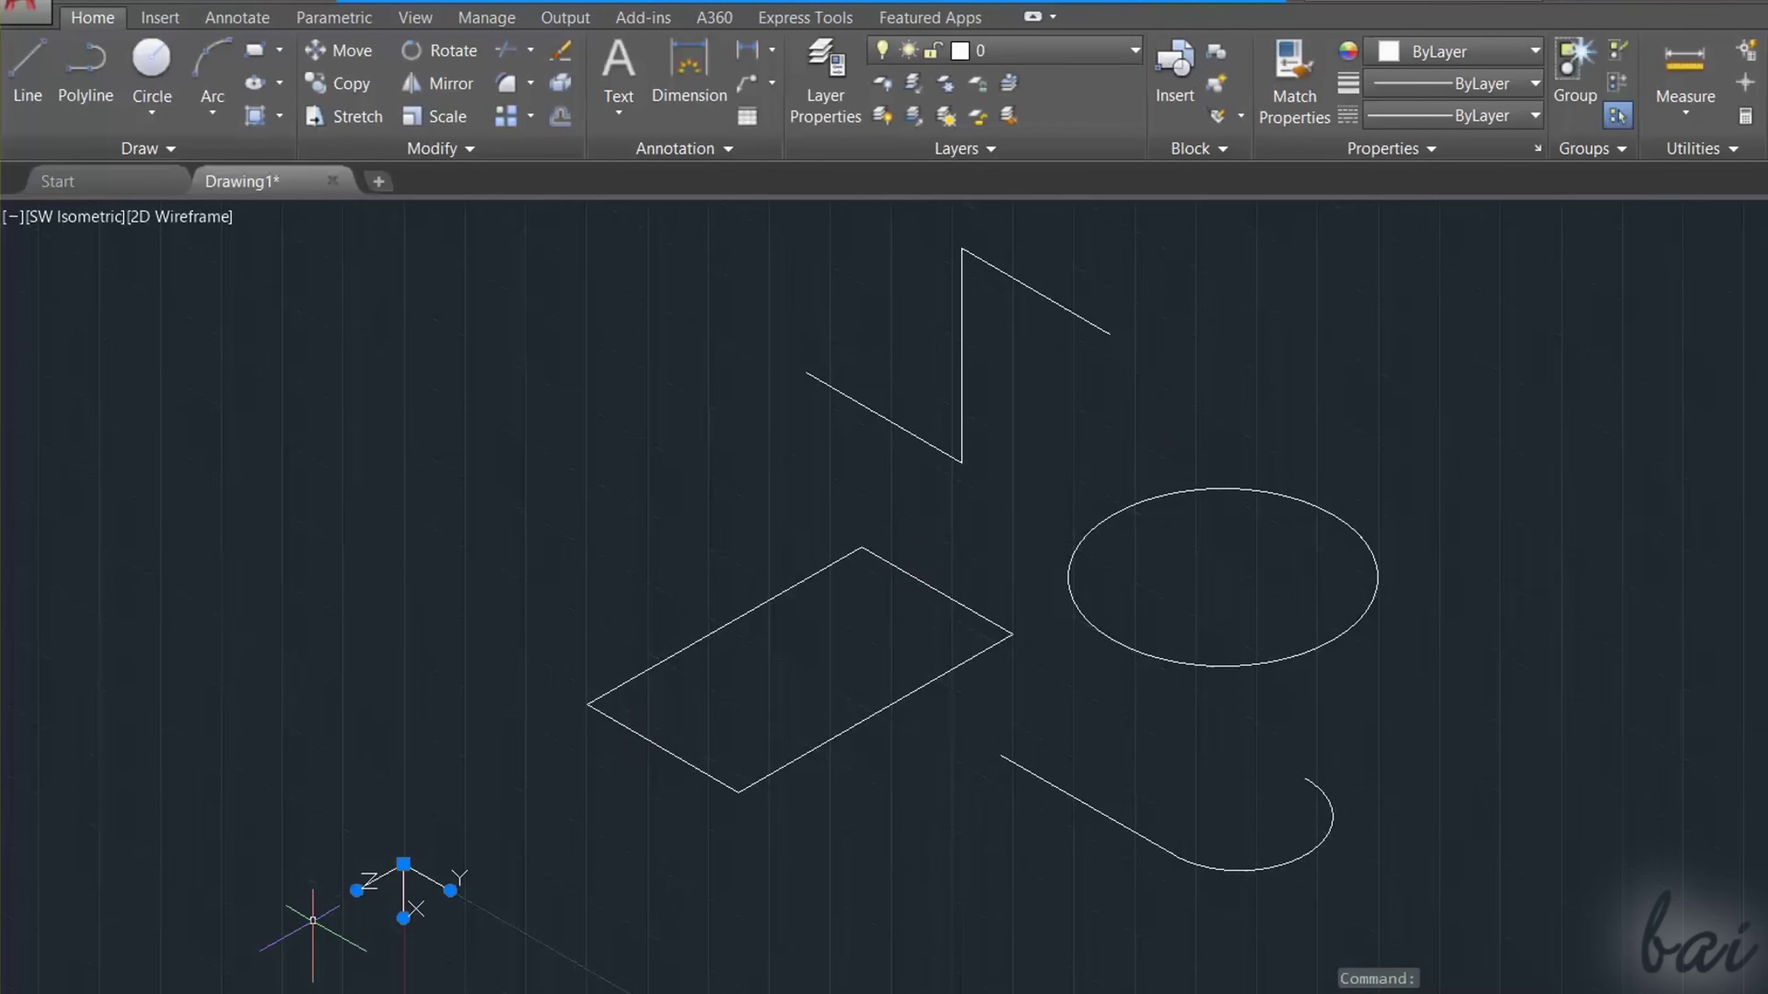
{"action": "left_click", "coordinate": [151, 70]}
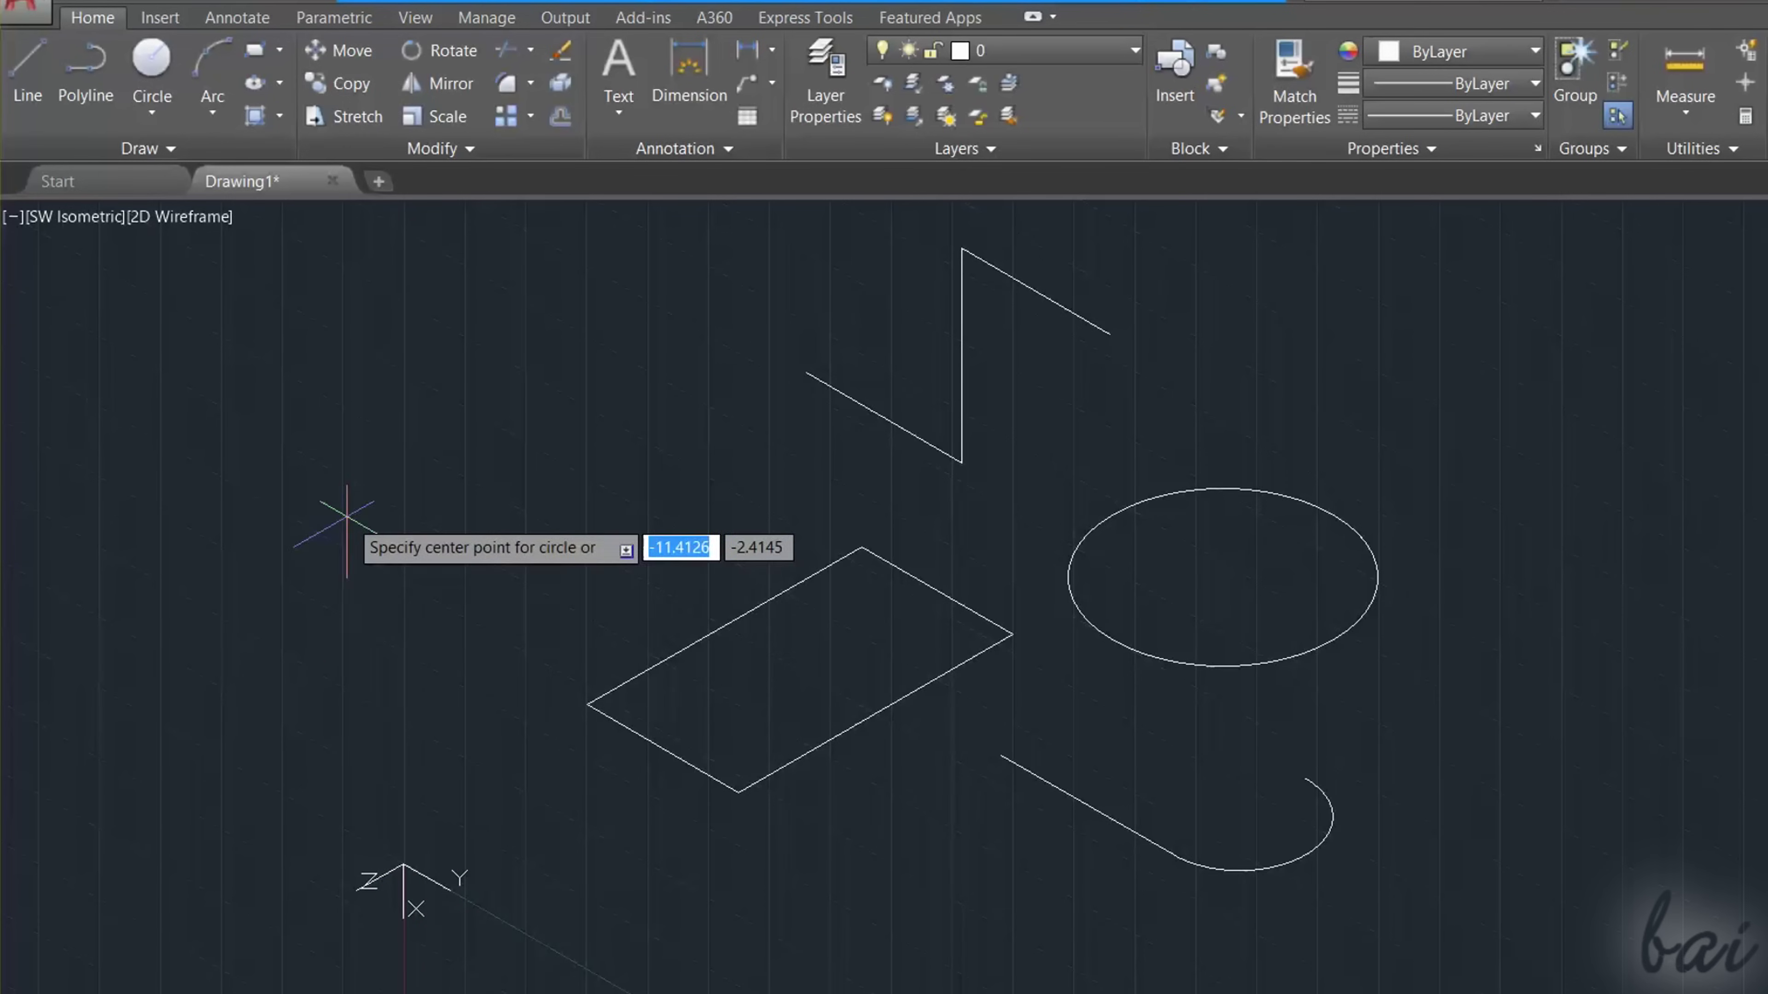
{"action": "left_click", "coordinate": [327, 692]}
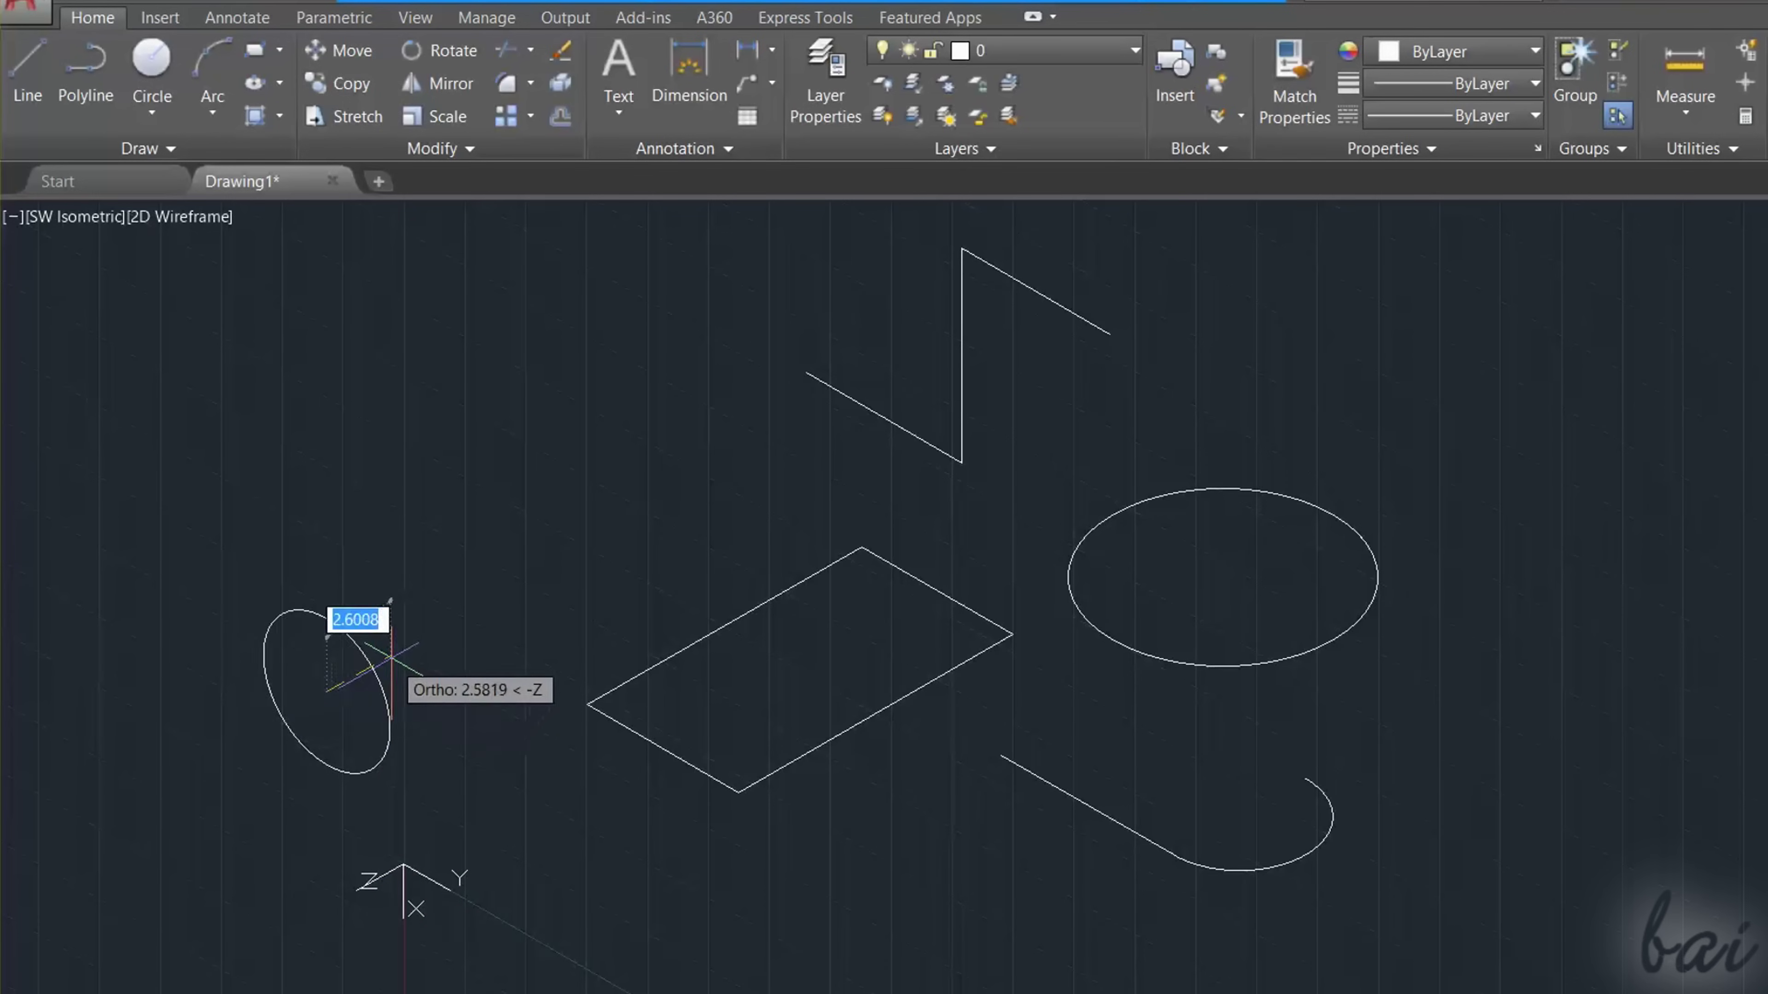
{"action": "left_click", "coordinate": [399, 647]}
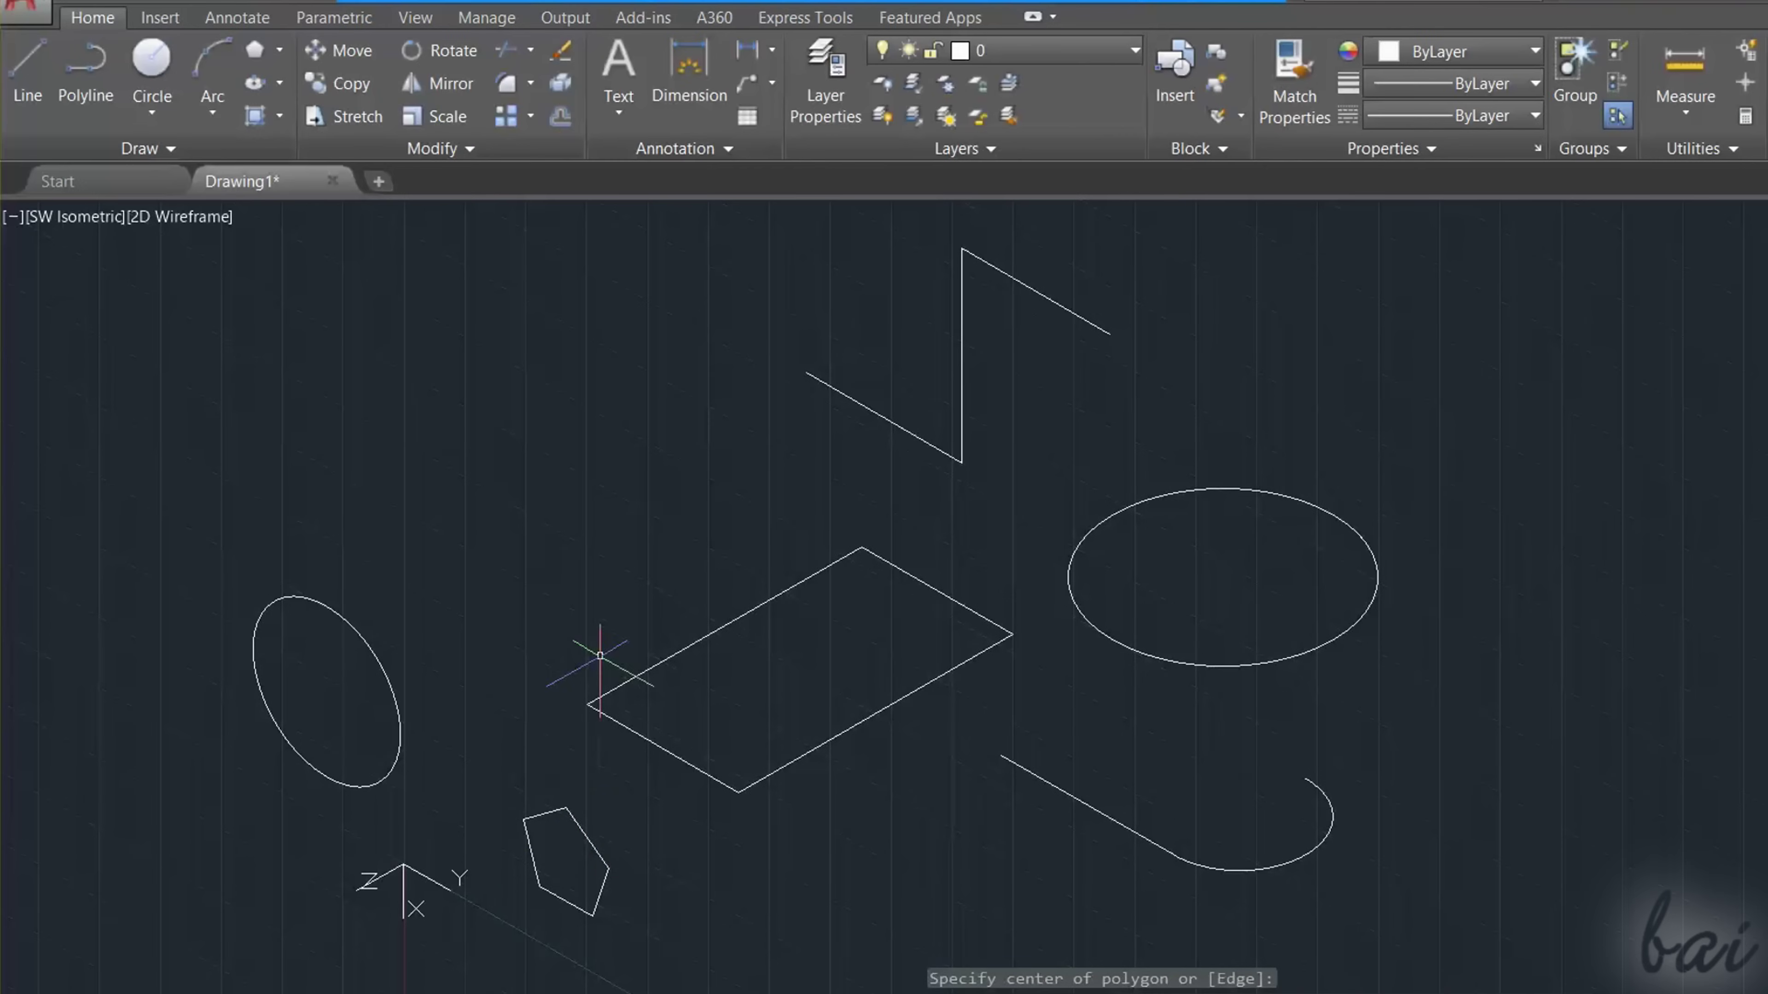
Step: Rotate the upright circle about a base point so it encircles the pentagon
{"action": "left_click", "coordinate": [438, 83]}
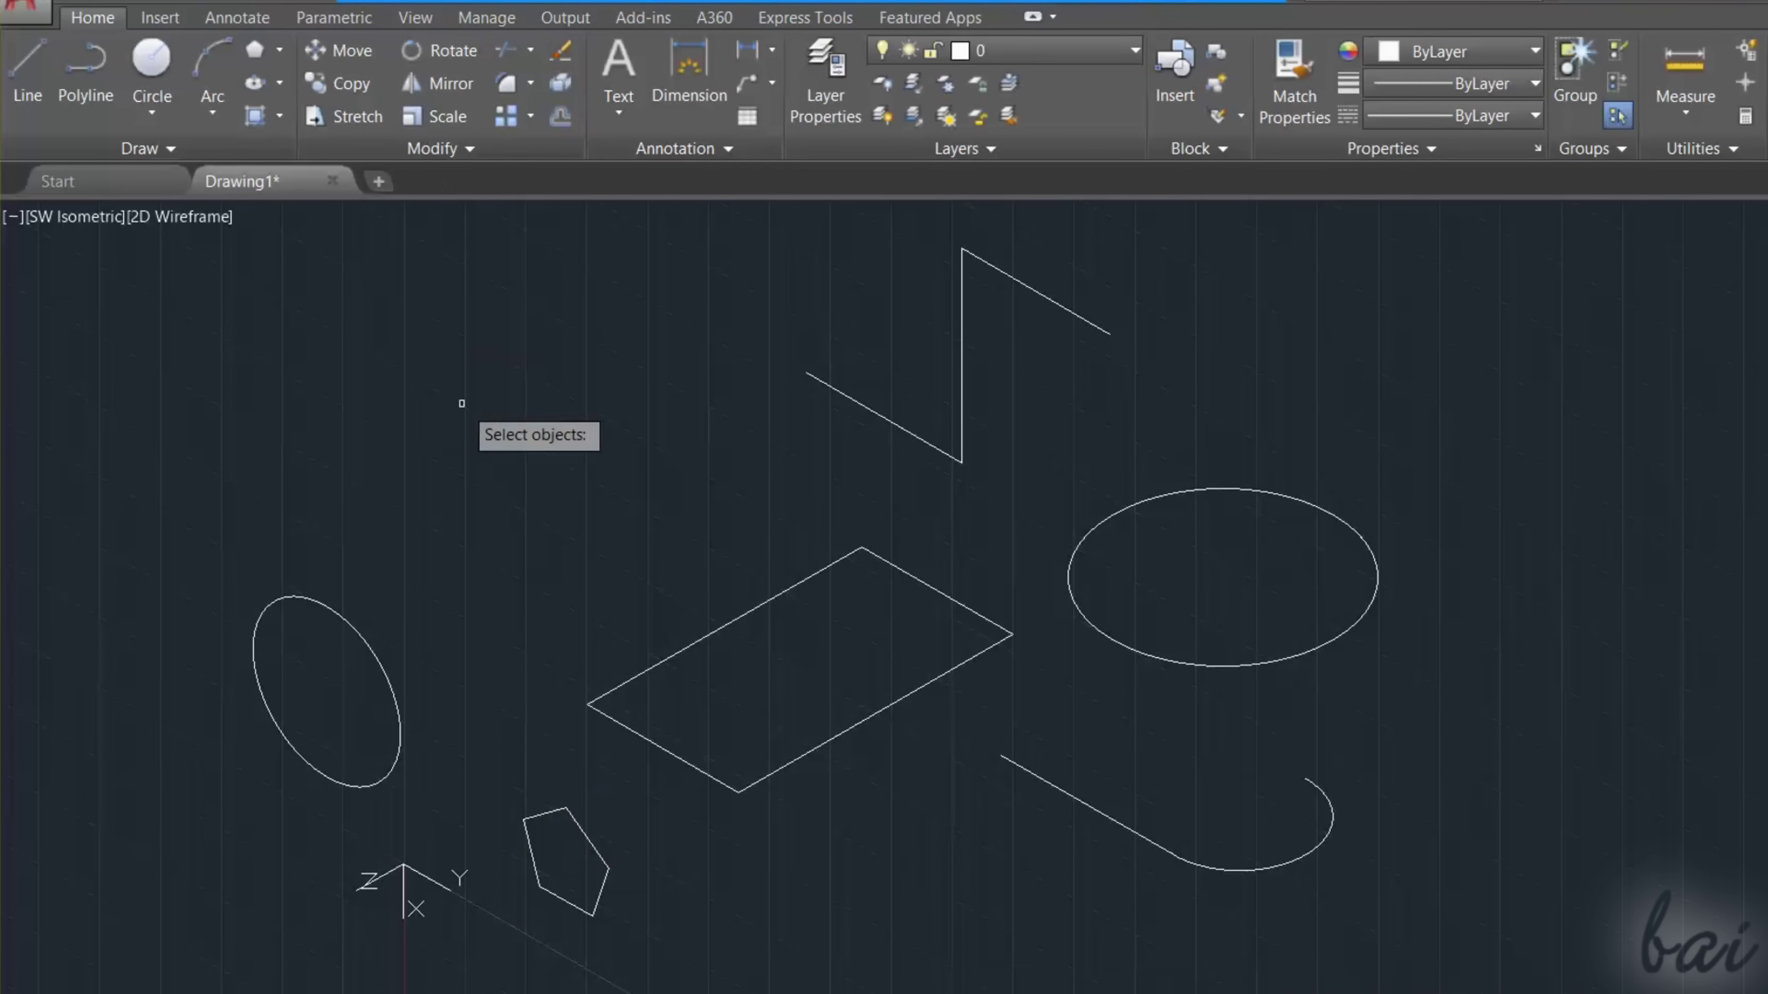
{"action": "left_click", "coordinate": [384, 667]}
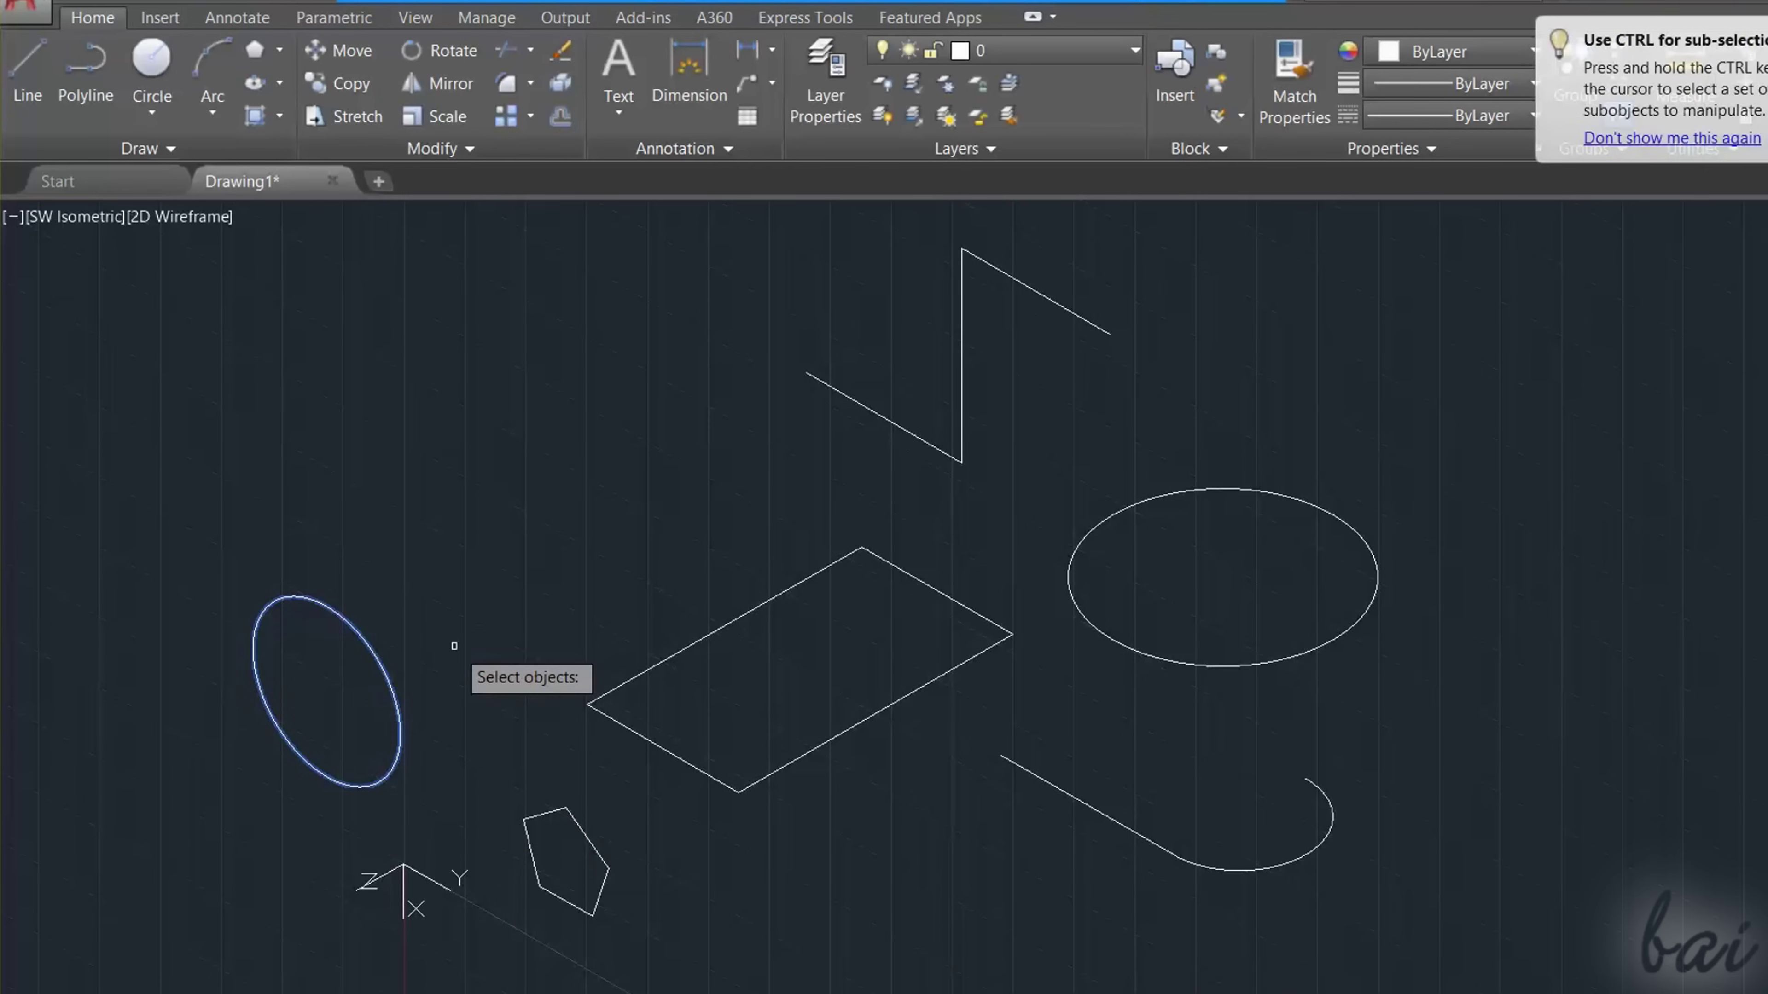
{"action": "key", "text": "Return"}
{"action": "left_click", "coordinate": [454, 721]}
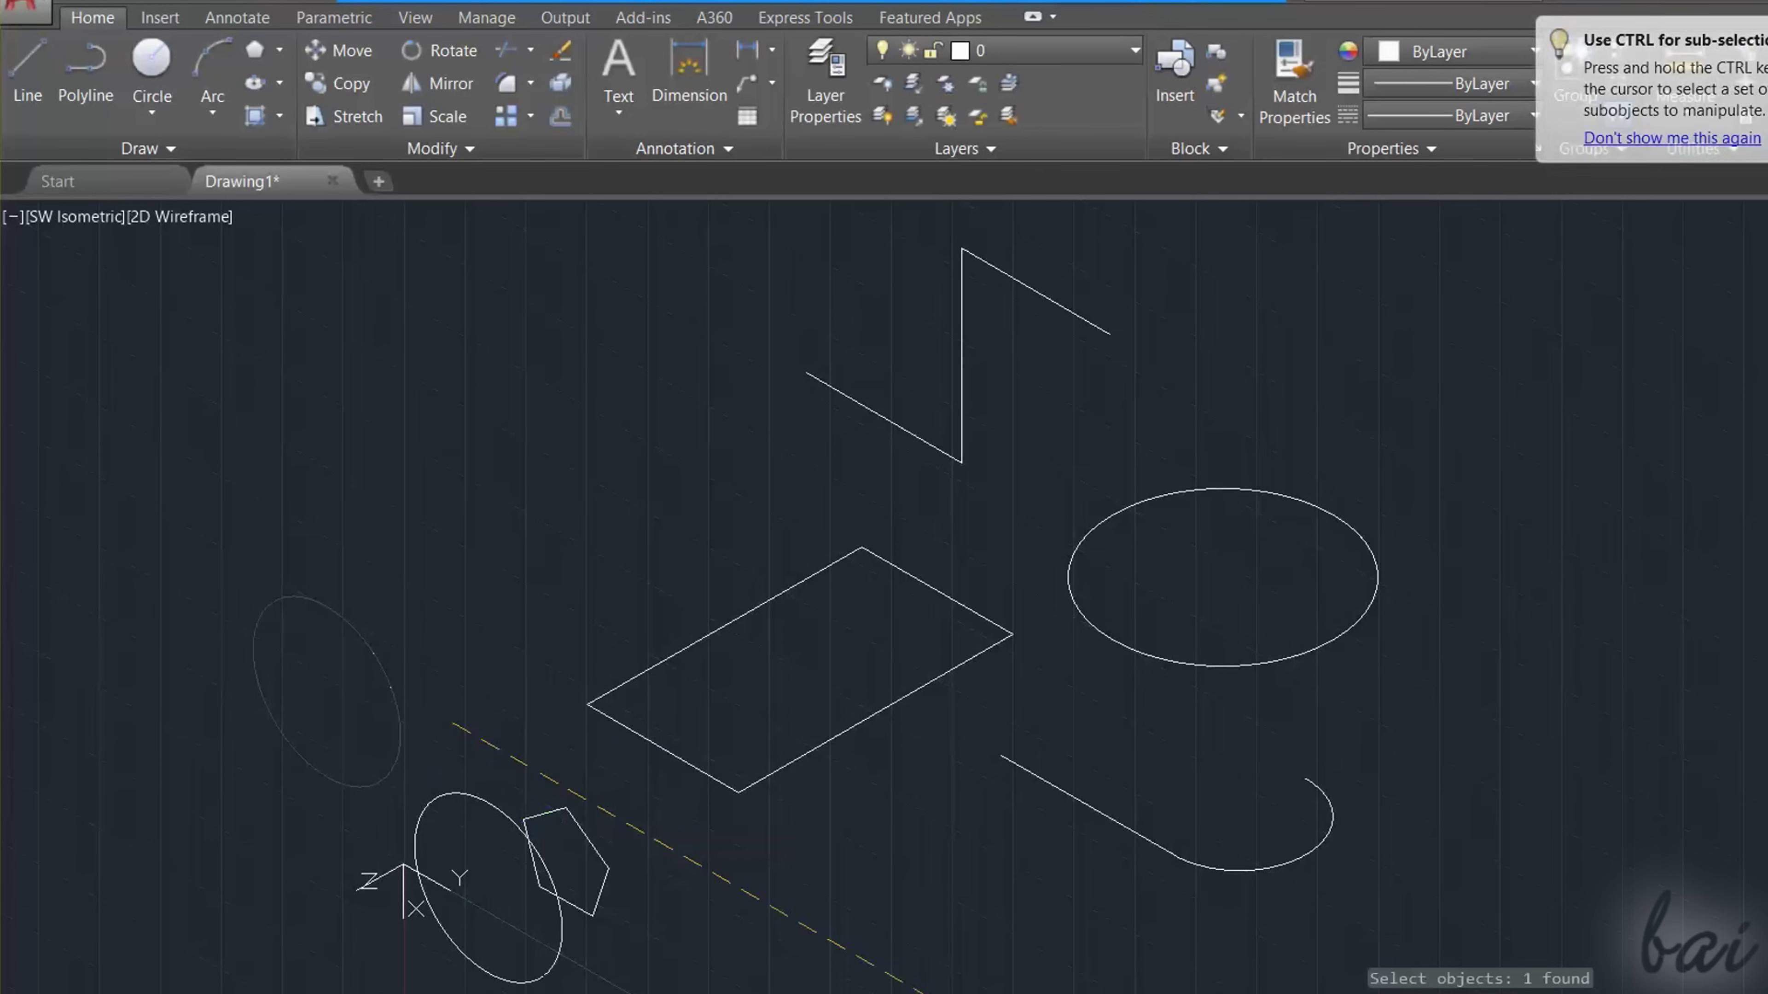
{"action": "left_click", "coordinate": [540, 659]}
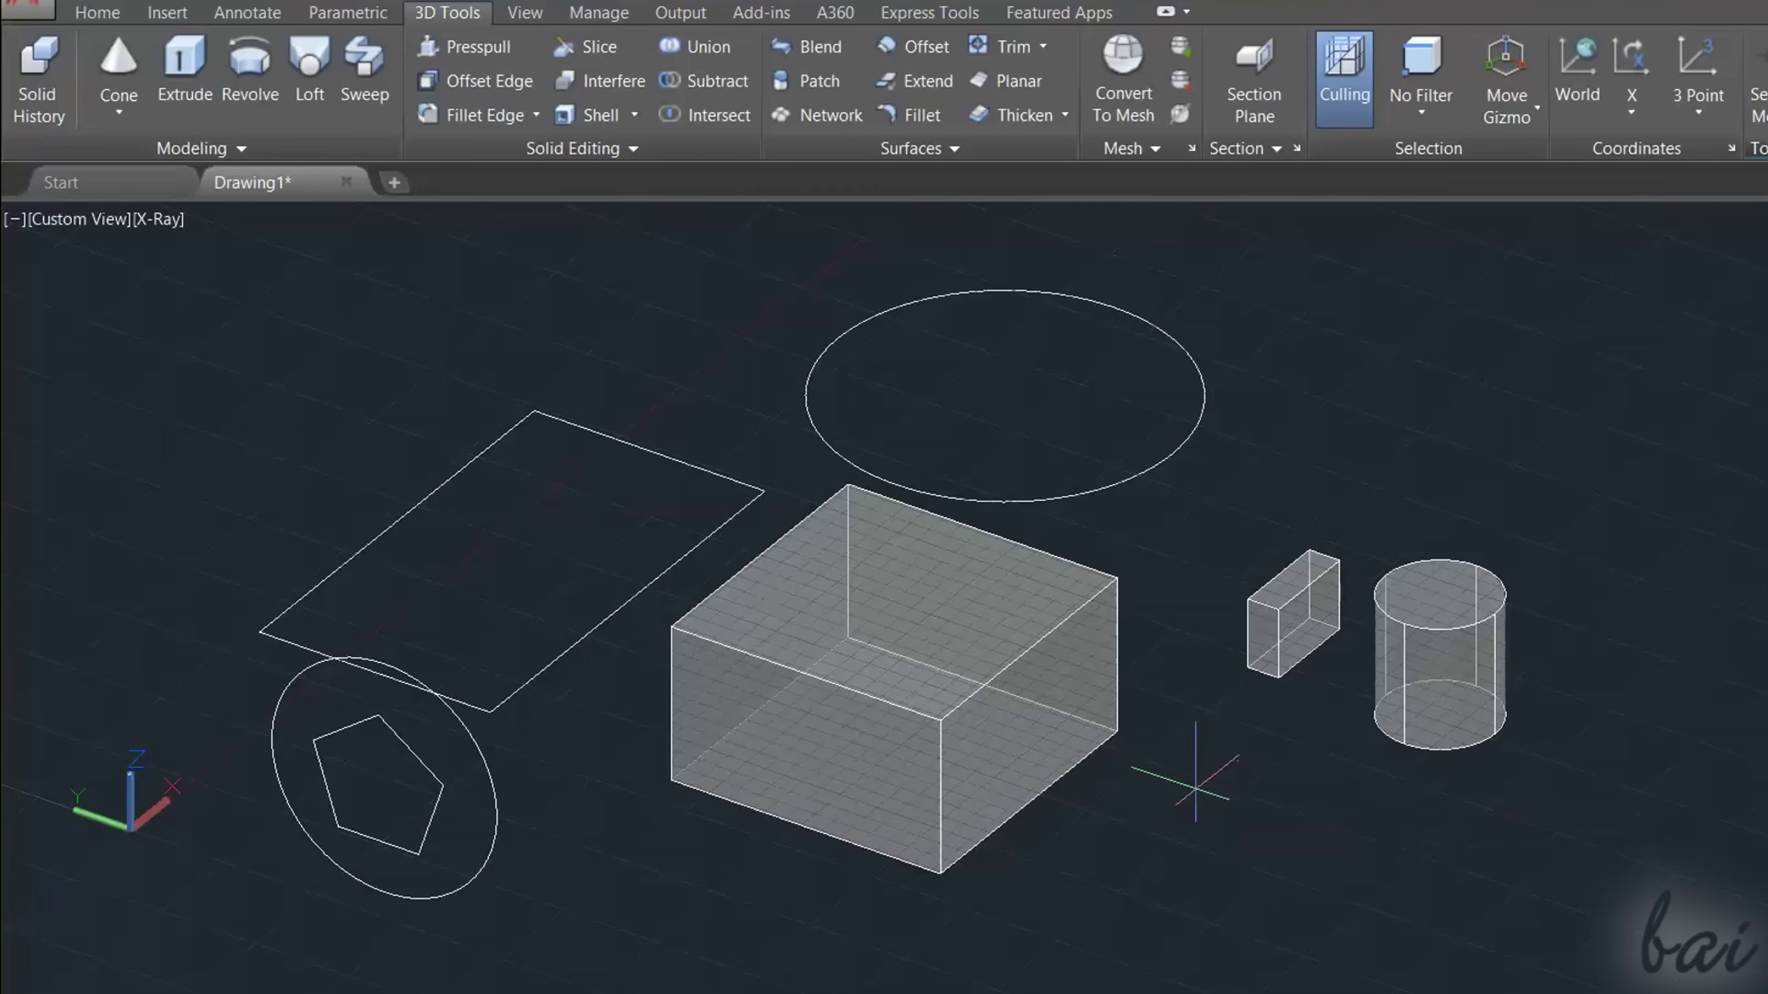
Step: Finish the cone solid by setting its base center, base radius and height
{"action": "left_click", "coordinate": [1193, 789]}
{"action": "left_click", "coordinate": [1261, 779]}
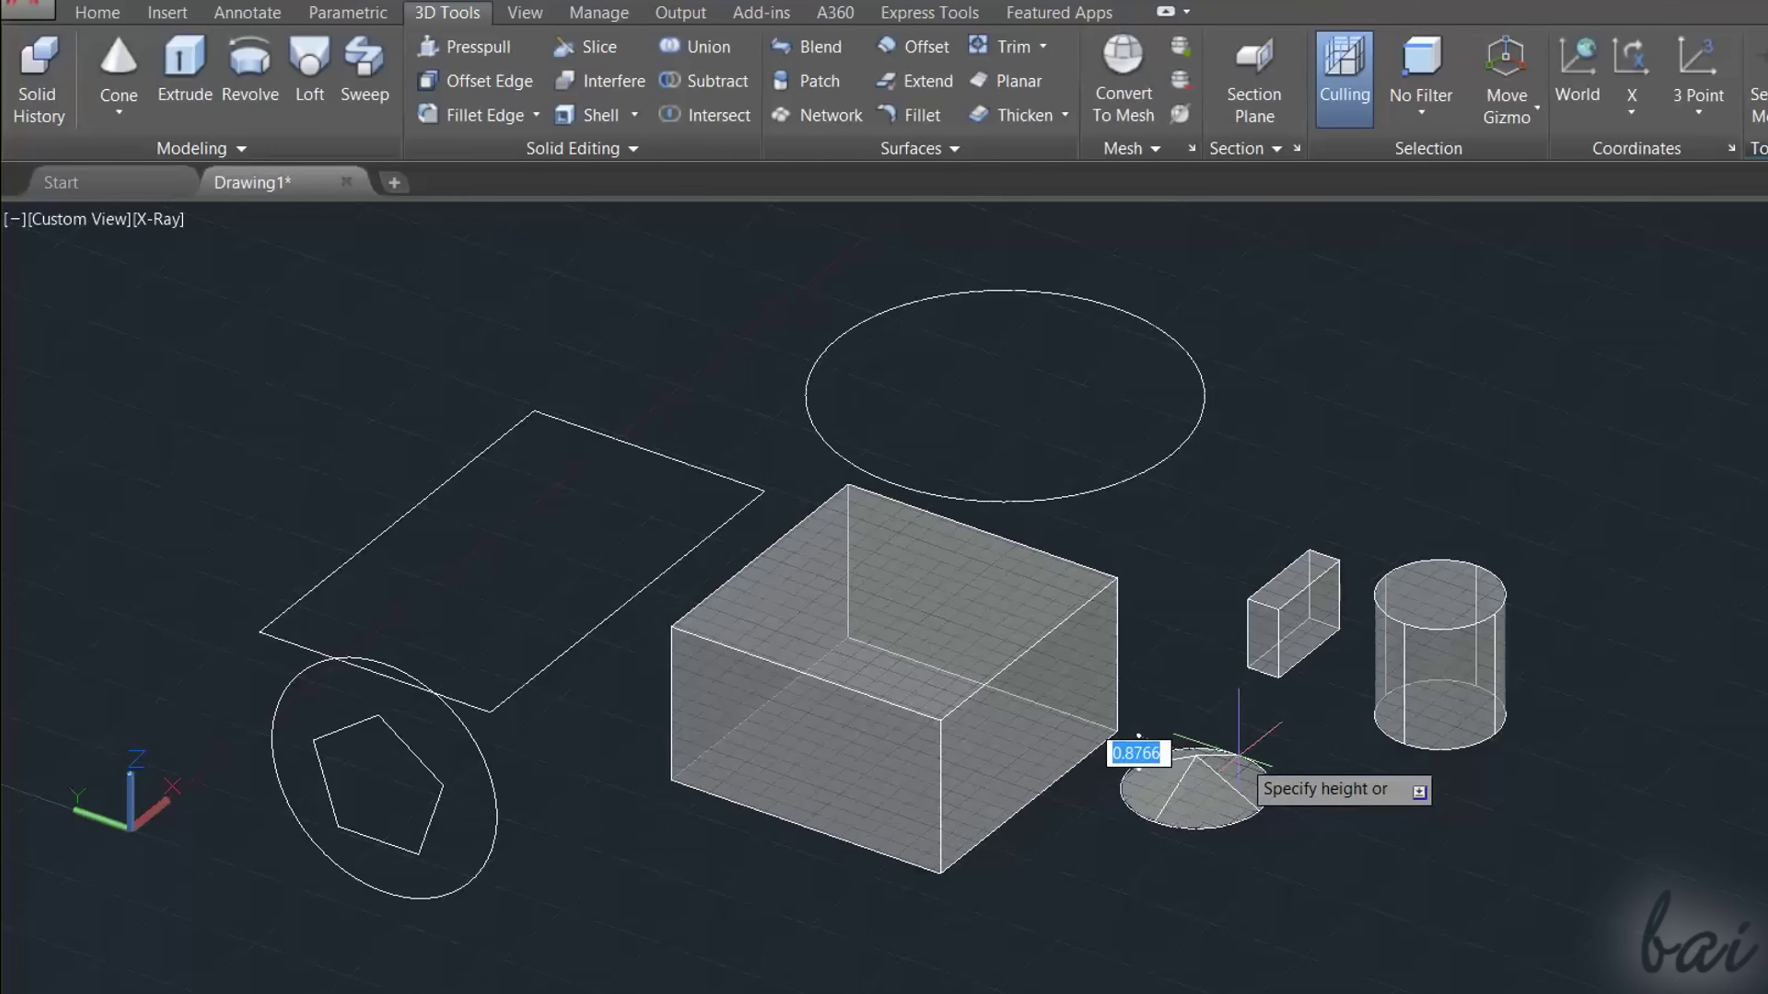
{"action": "left_click", "coordinate": [1221, 639]}
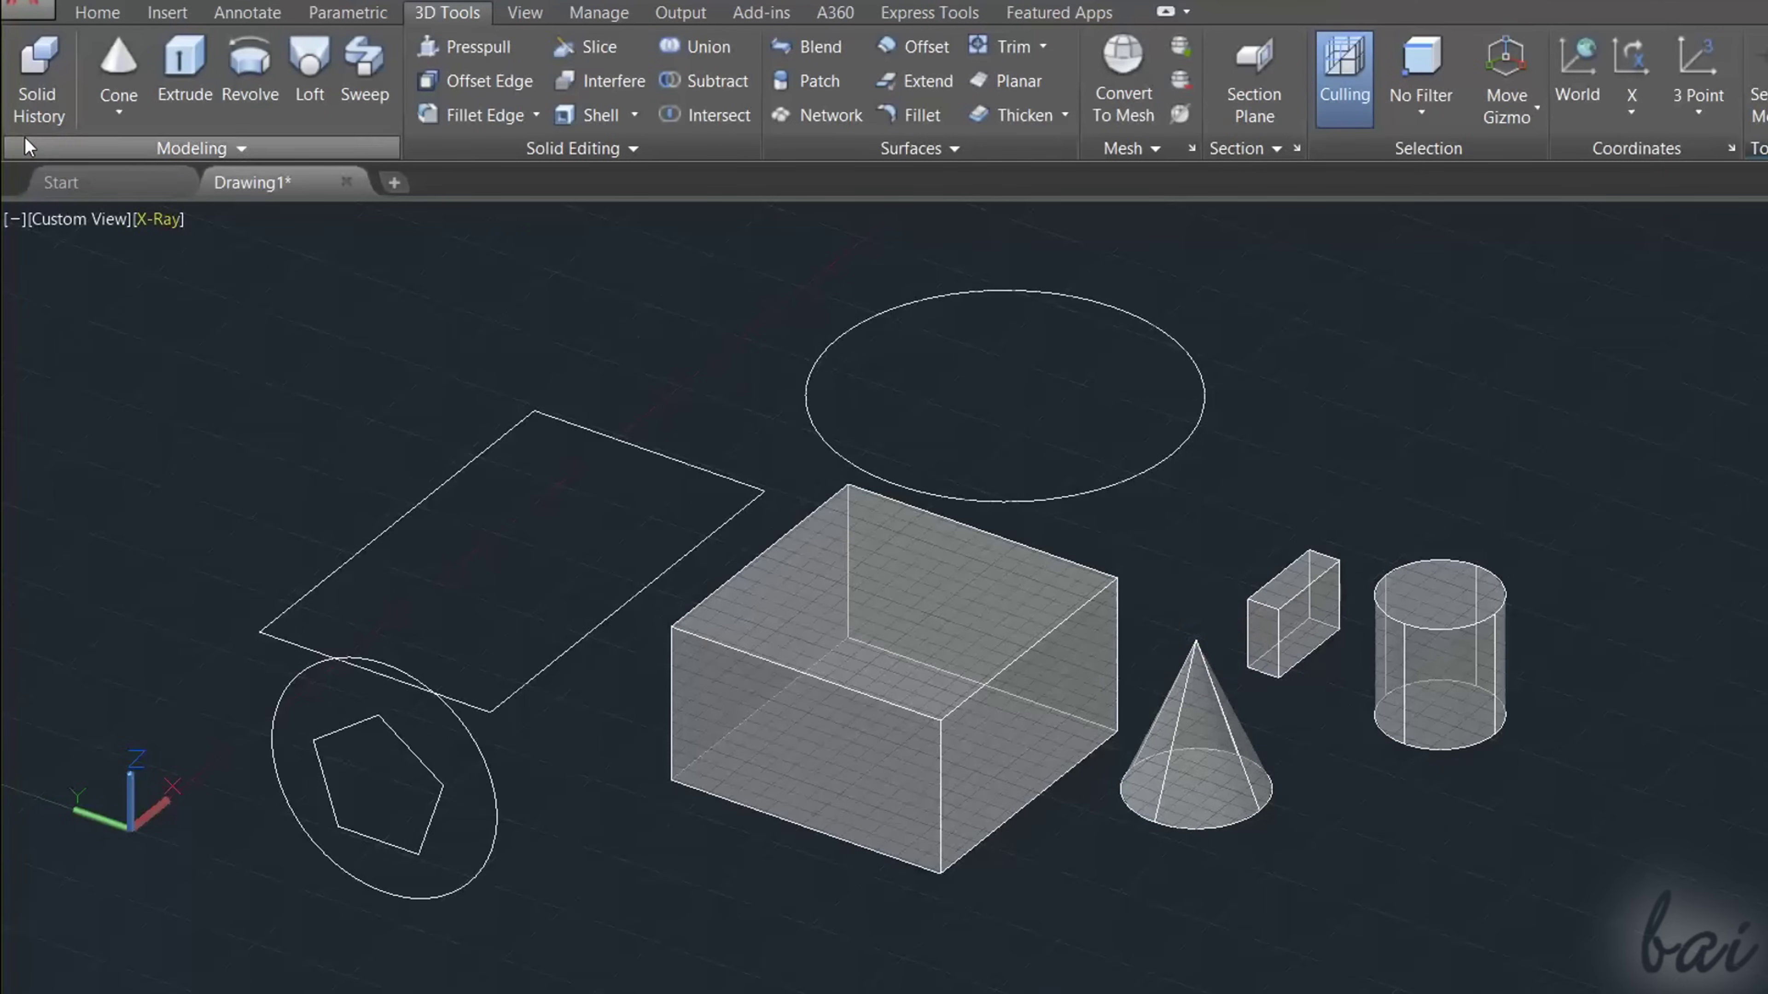
Step: Draw a pyramid solid from the solid primitives list, setting its base center and size
{"action": "left_click", "coordinate": [115, 113]}
{"action": "left_click", "coordinate": [105, 379]}
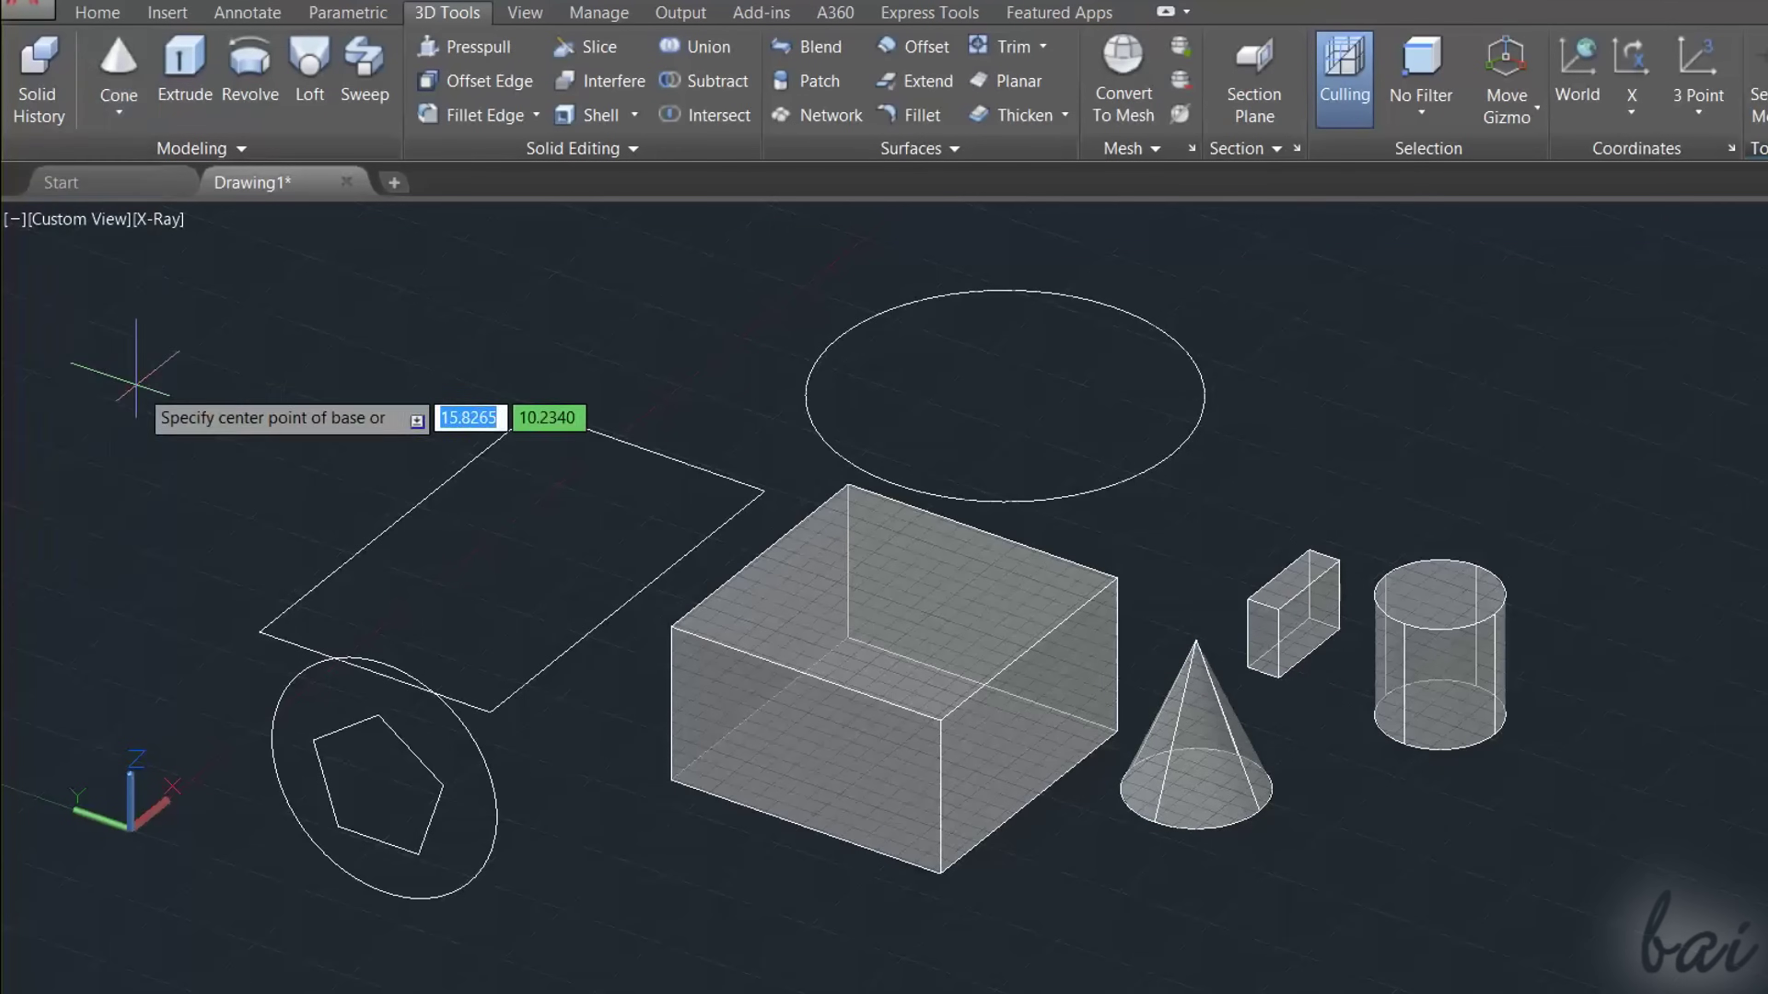
{"action": "left_click", "coordinate": [1327, 866]}
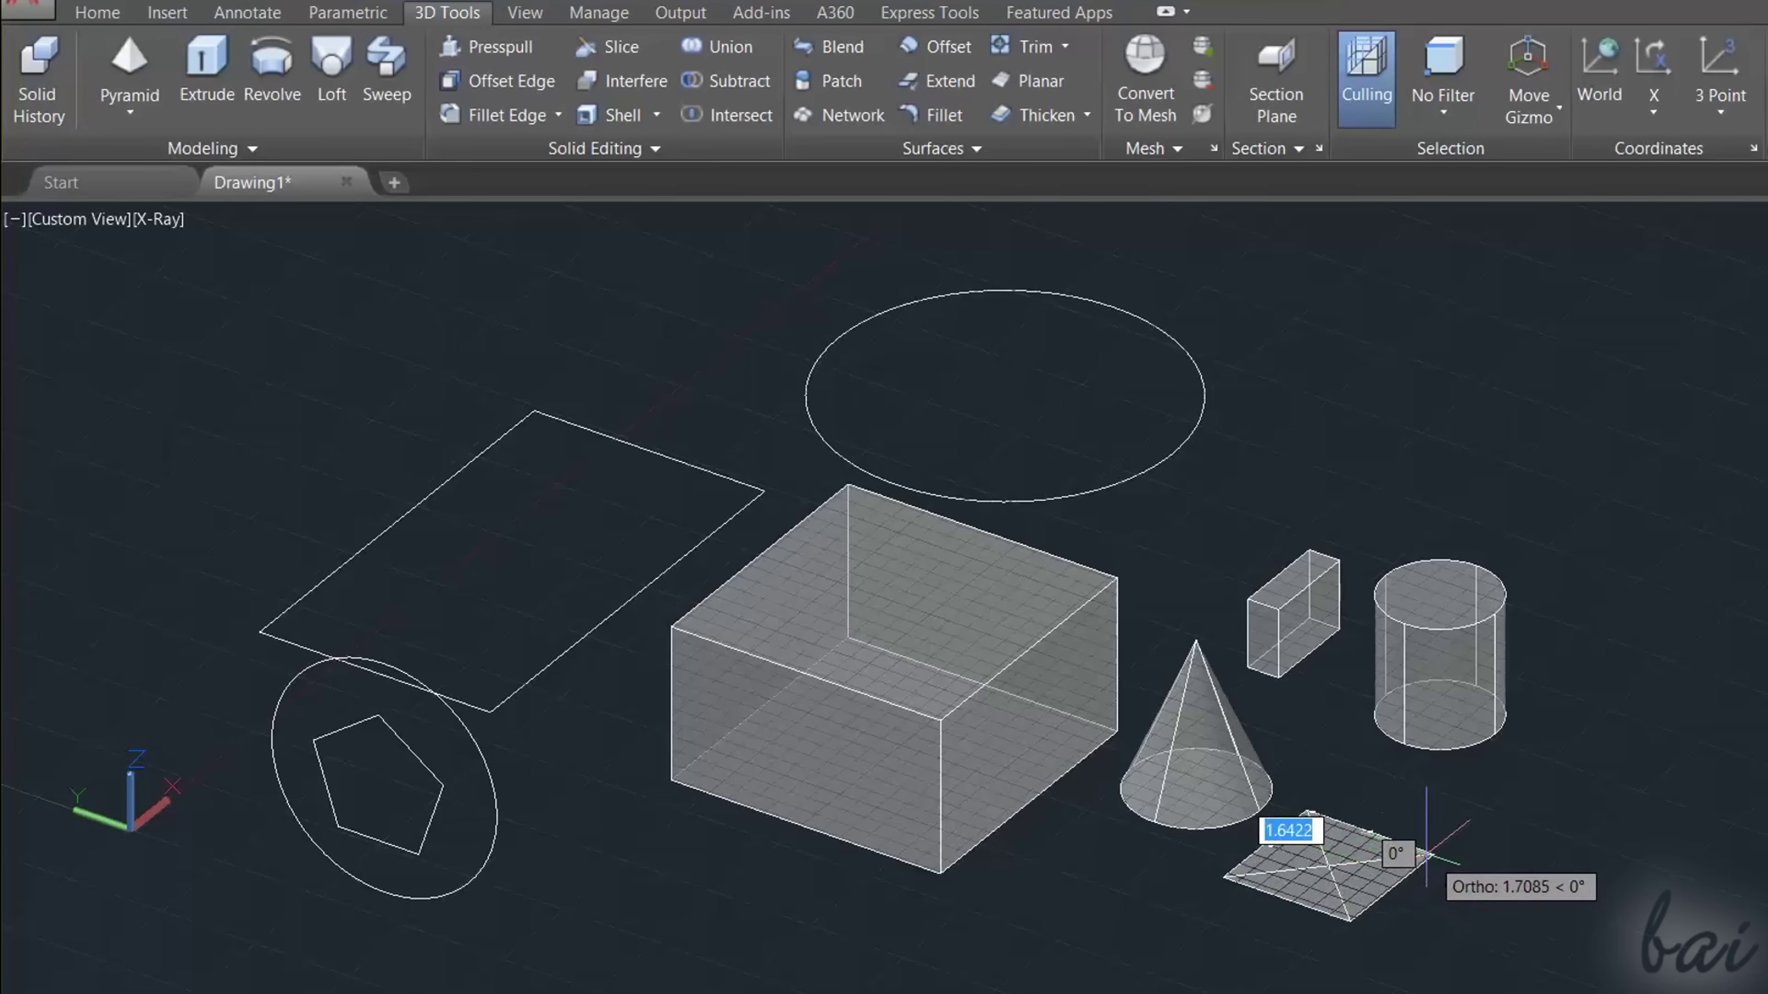
{"action": "left_click", "coordinate": [1386, 885]}
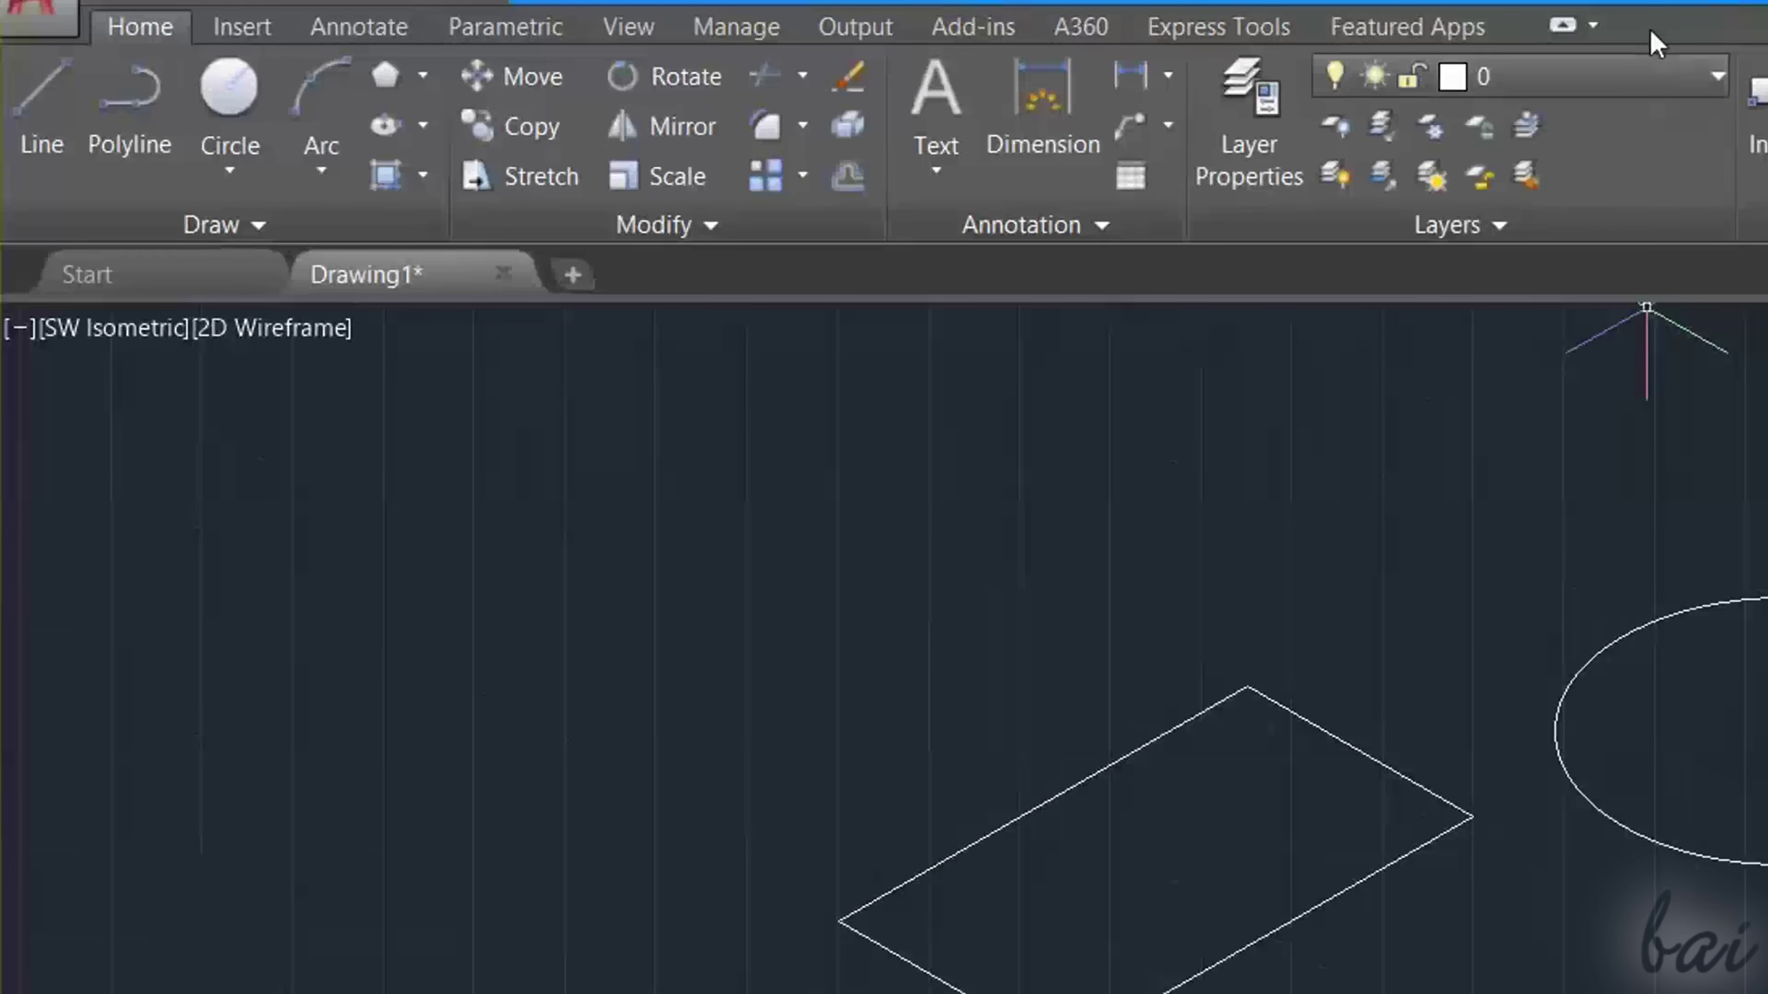
Step: Add the 3D Tools tab to the ribbon through Show Tabs and switch to it
{"action": "right_click", "coordinate": [1655, 43]}
{"action": "mouse_move", "coordinate": [1467, 171]}
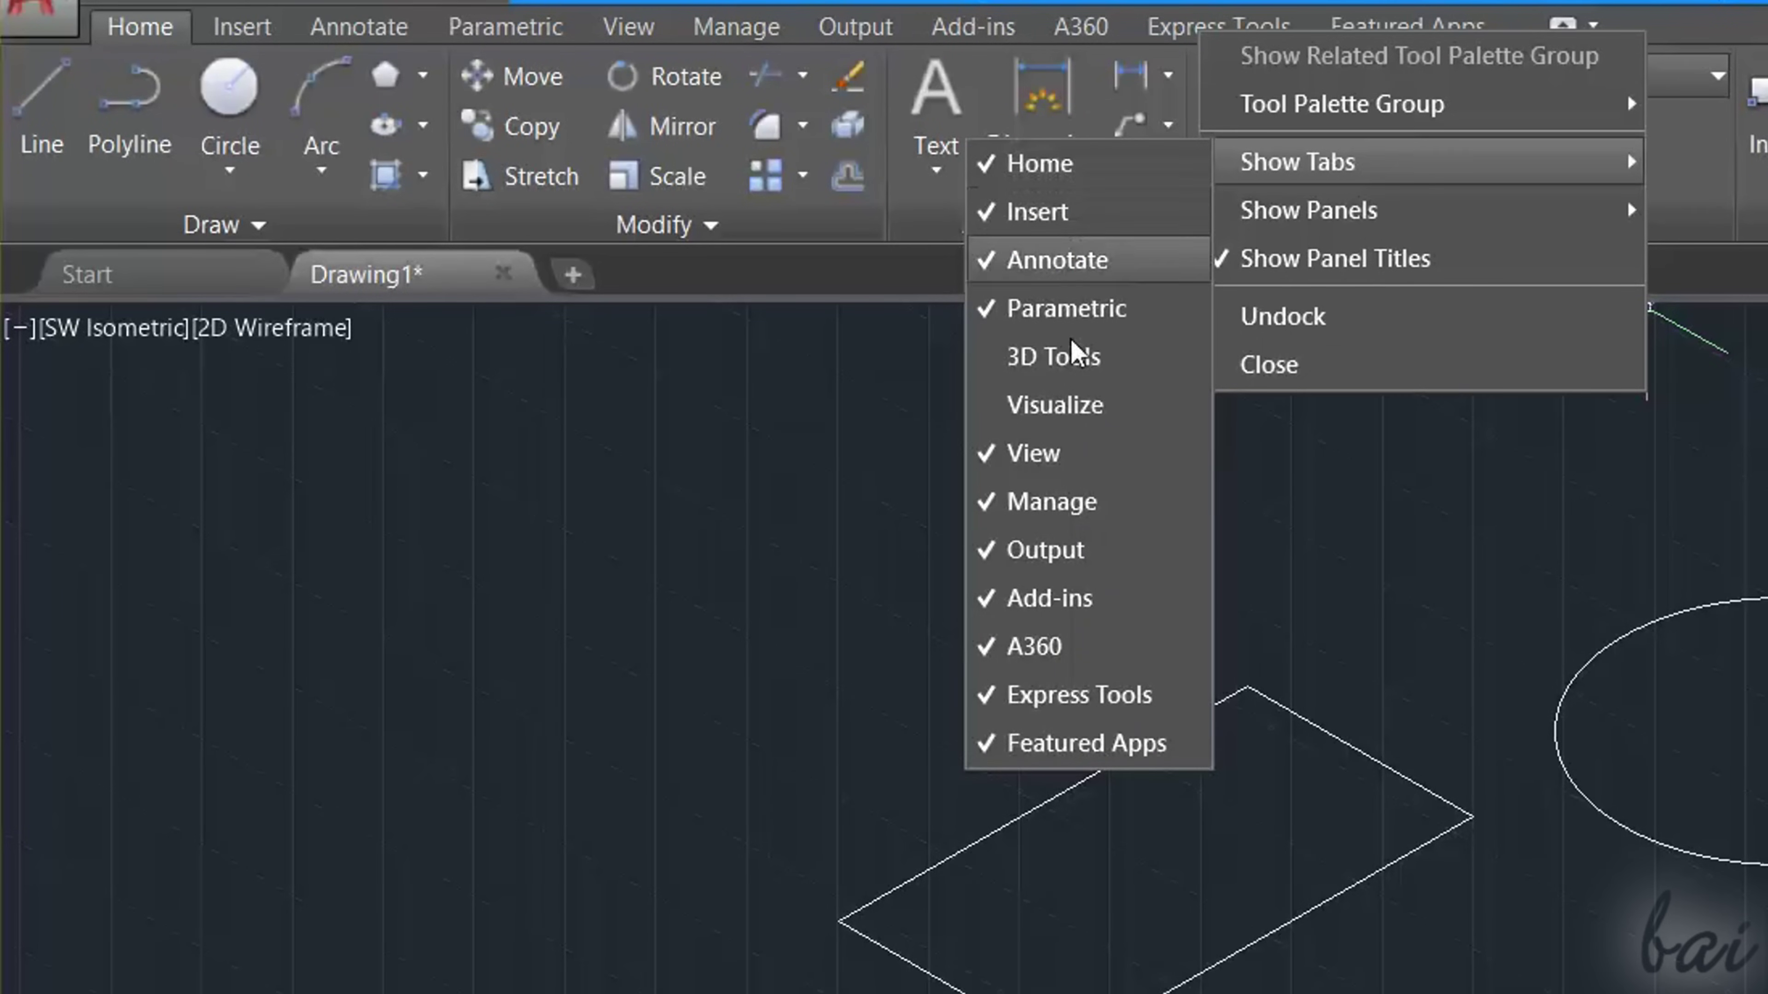
{"action": "left_click", "coordinate": [1076, 370]}
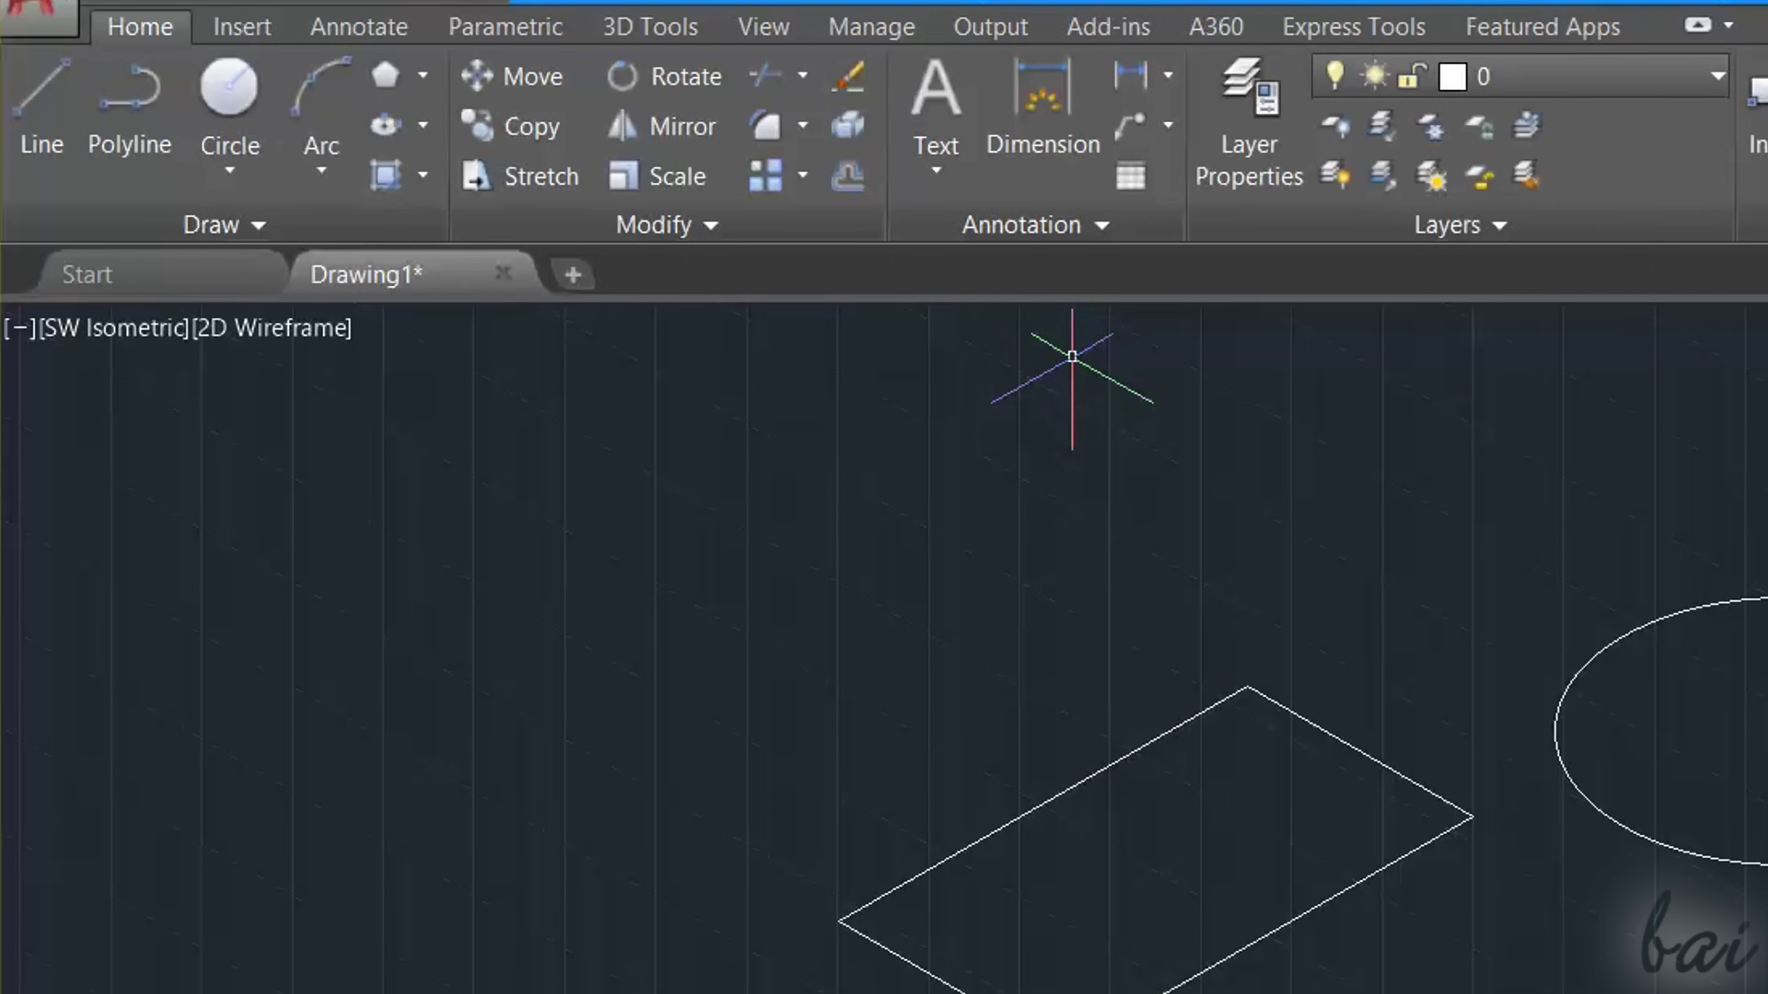
{"action": "left_click", "coordinate": [609, 33]}
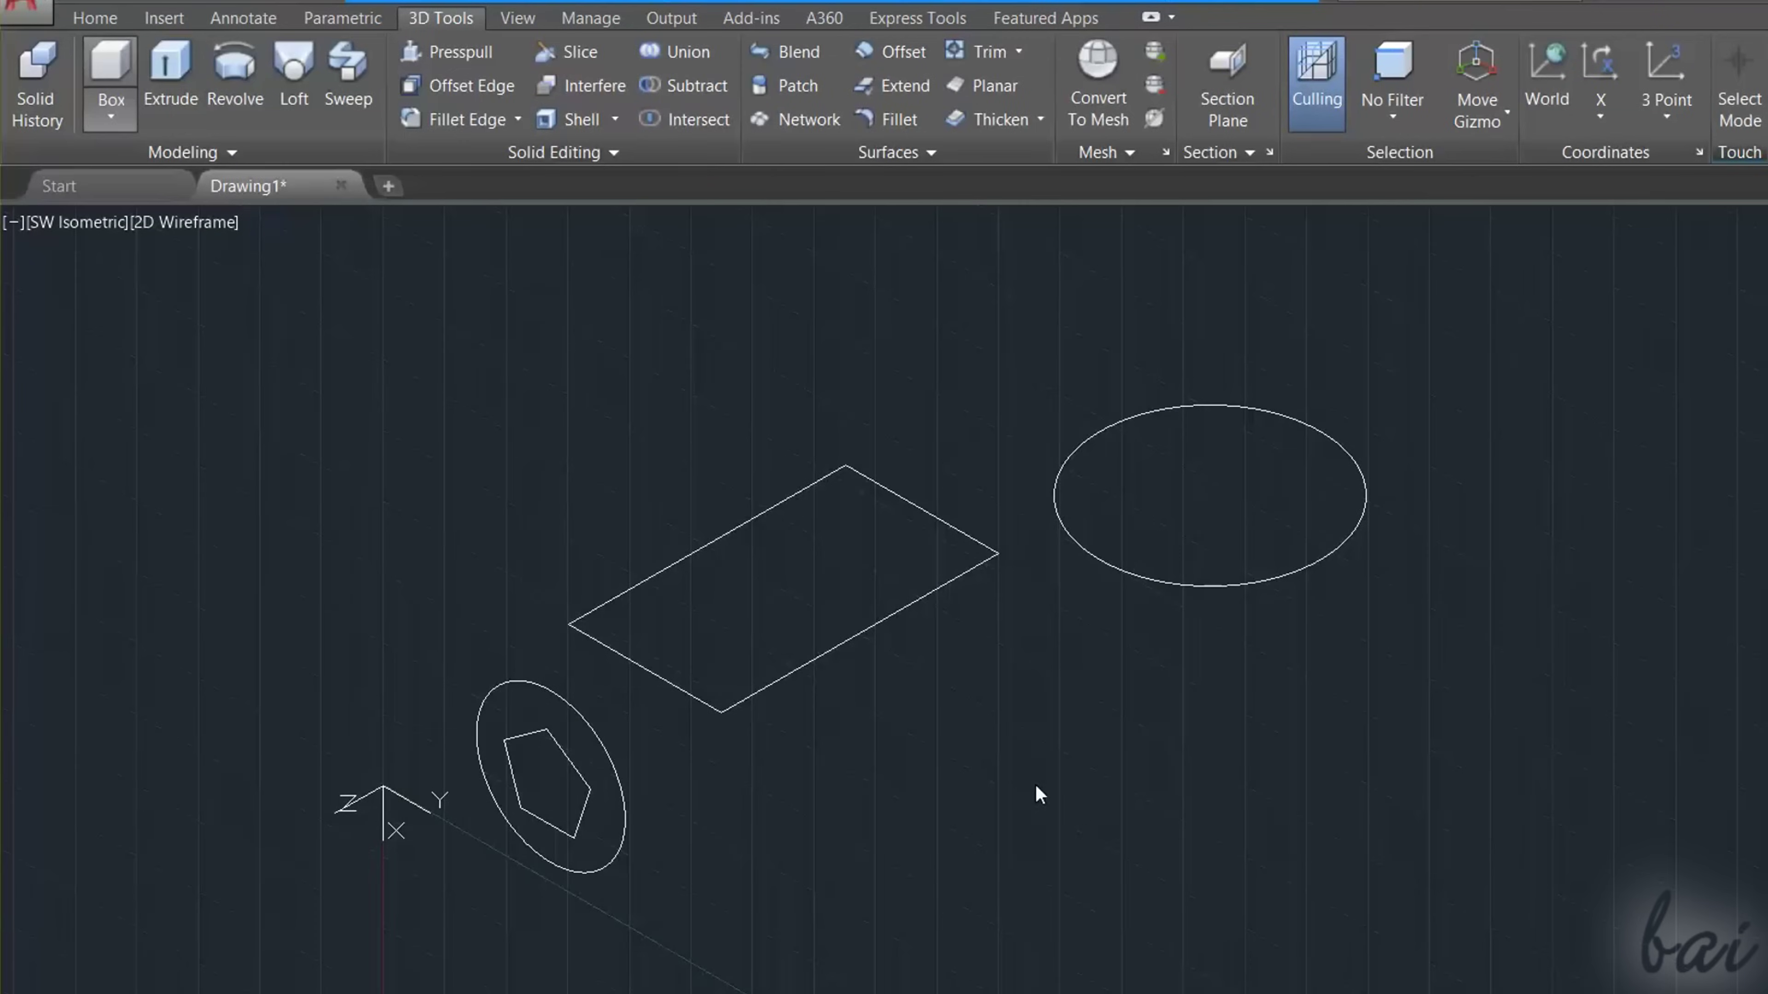
Step: Create a box solid by picking two base corners and a height
{"action": "left_click", "coordinate": [808, 794]}
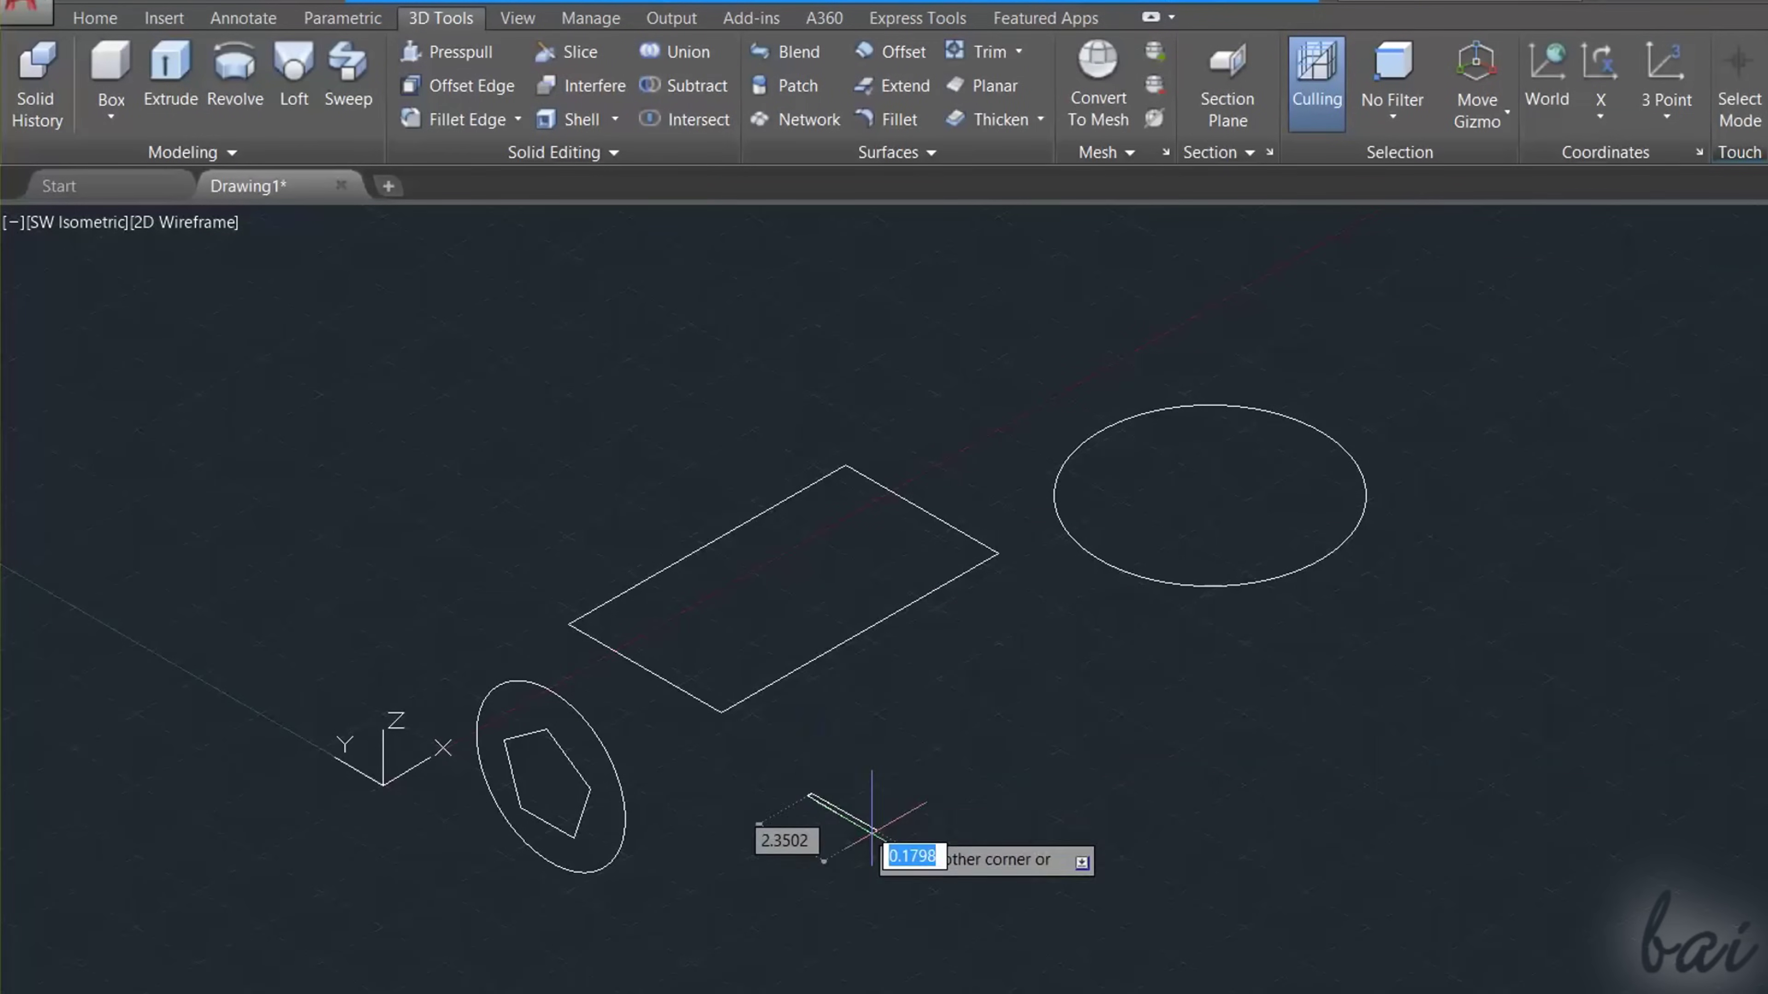
{"action": "left_click", "coordinate": [1145, 793]}
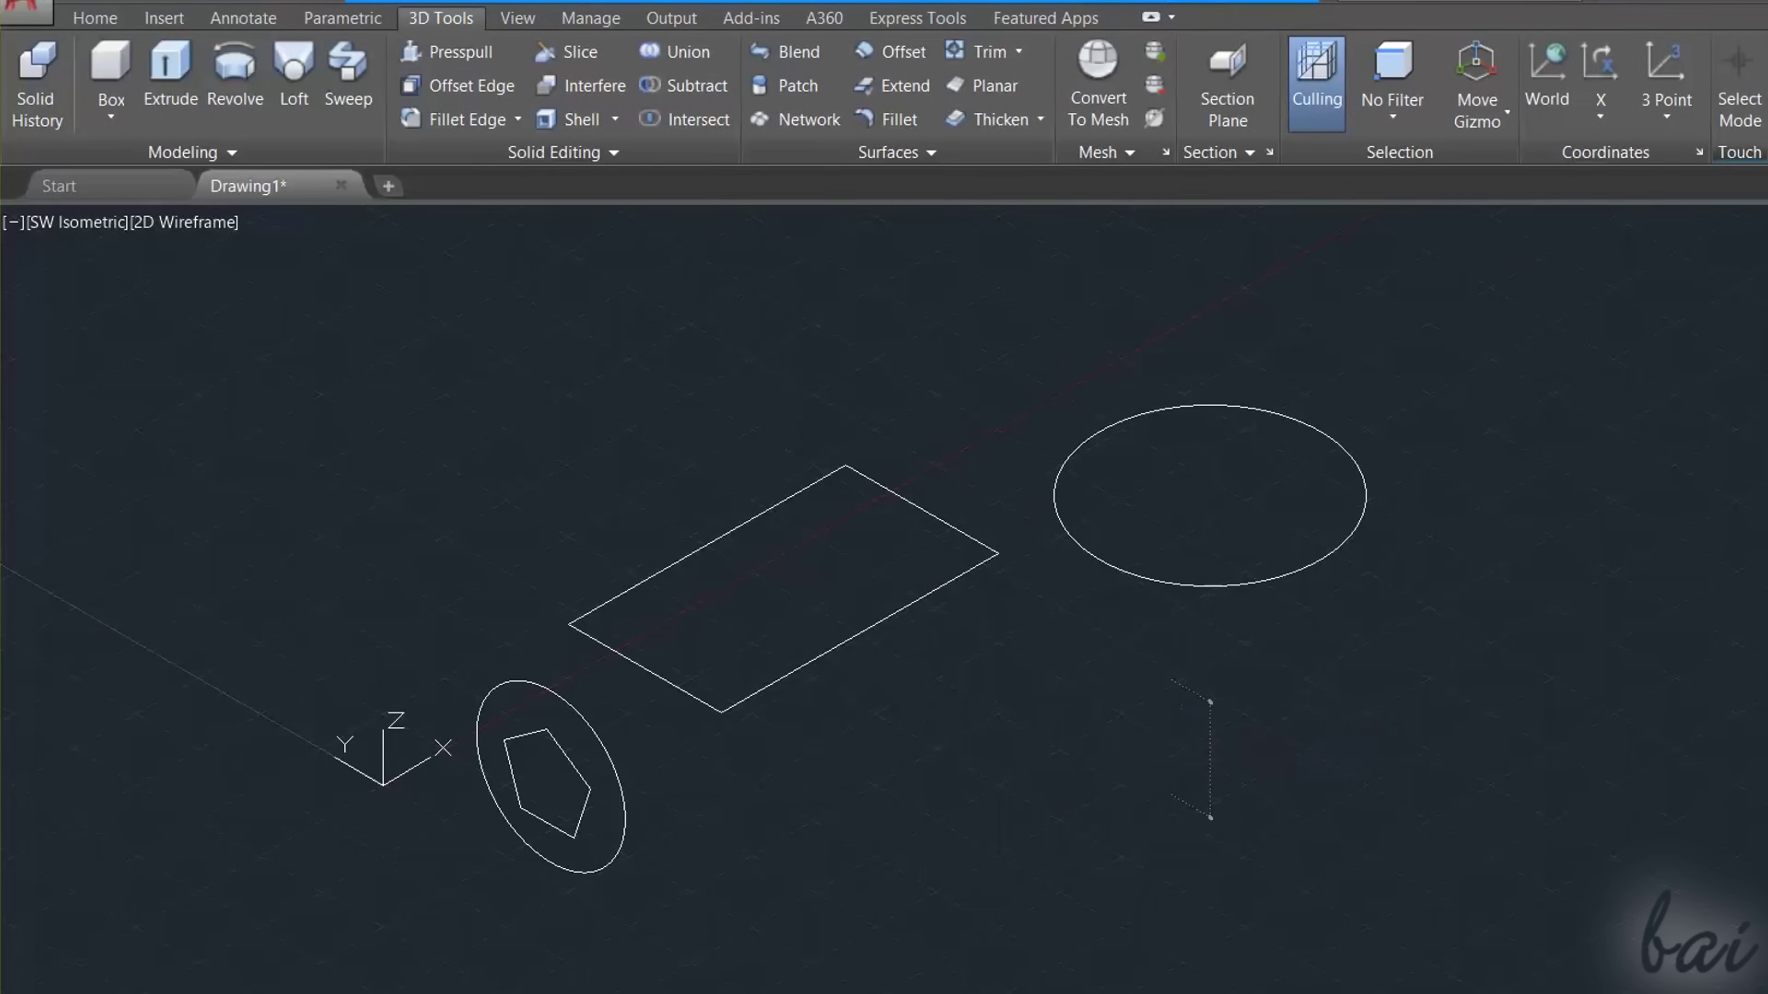
{"action": "left_click", "coordinate": [1212, 702]}
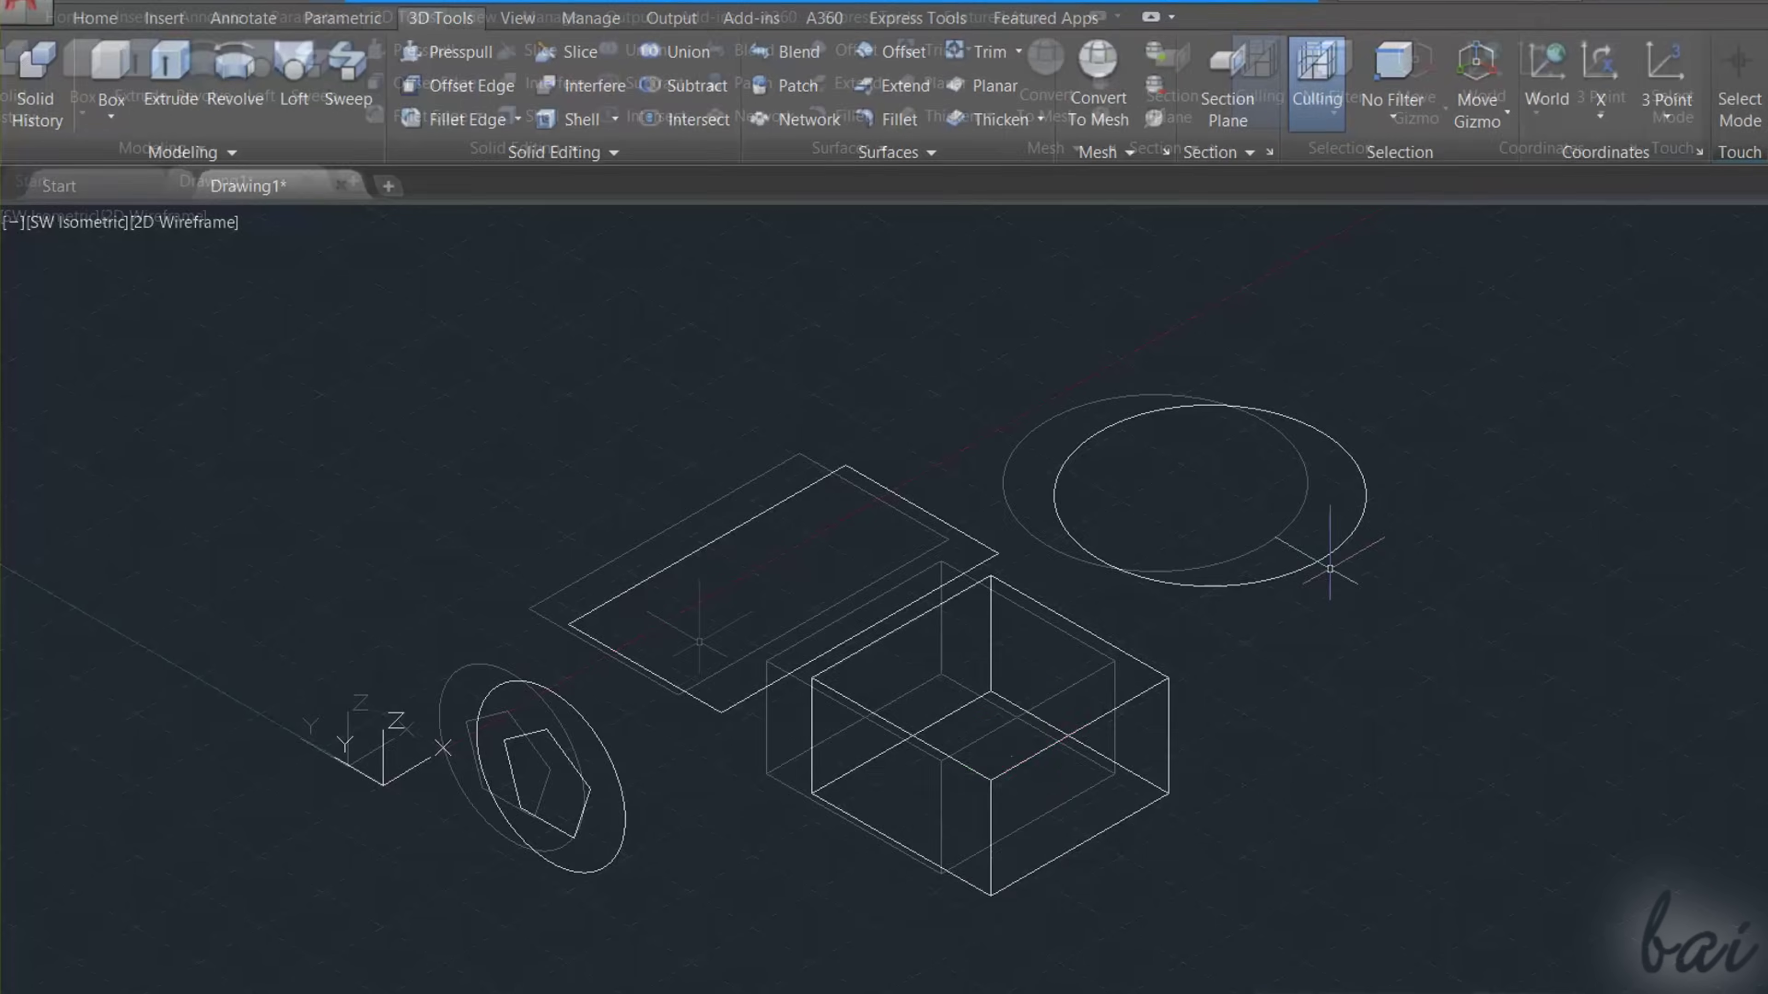
{"action": "scroll", "coordinate": [724, 697], "scroll_direction": "down", "scroll_amount": 2}
{"action": "scroll", "coordinate": [235, 655], "scroll_direction": "up", "scroll_amount": 2}
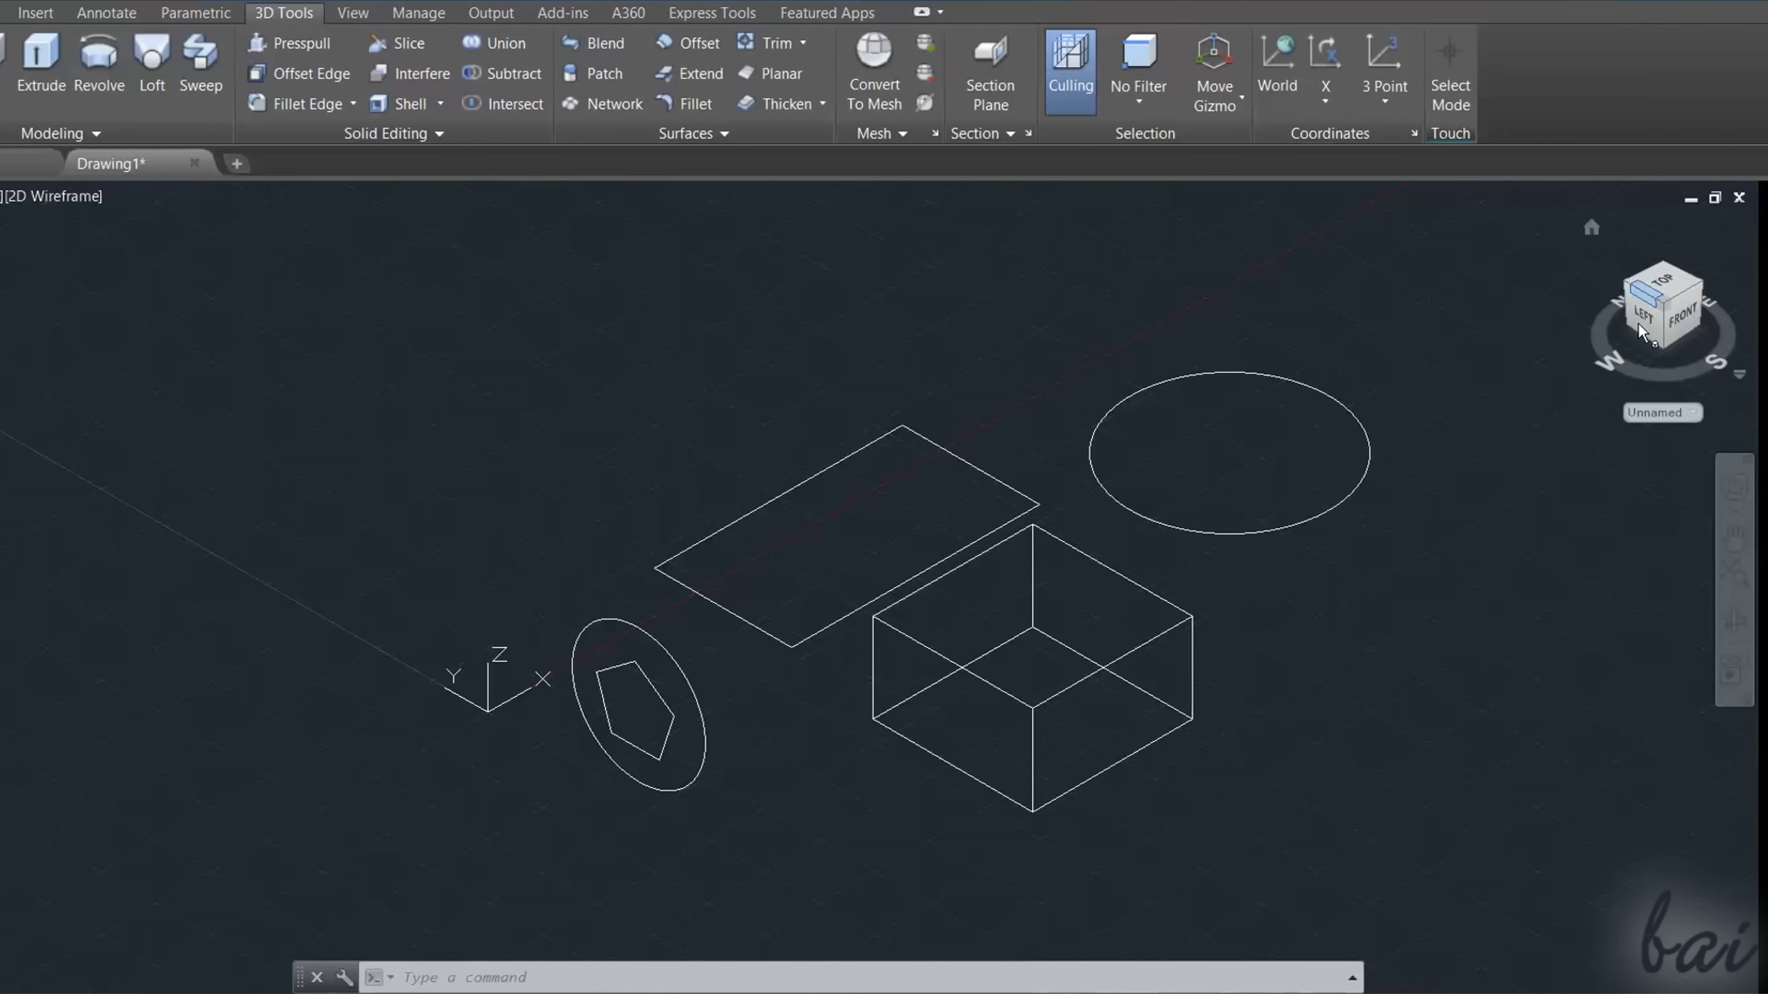
{"action": "left_click", "coordinate": [1631, 289]}
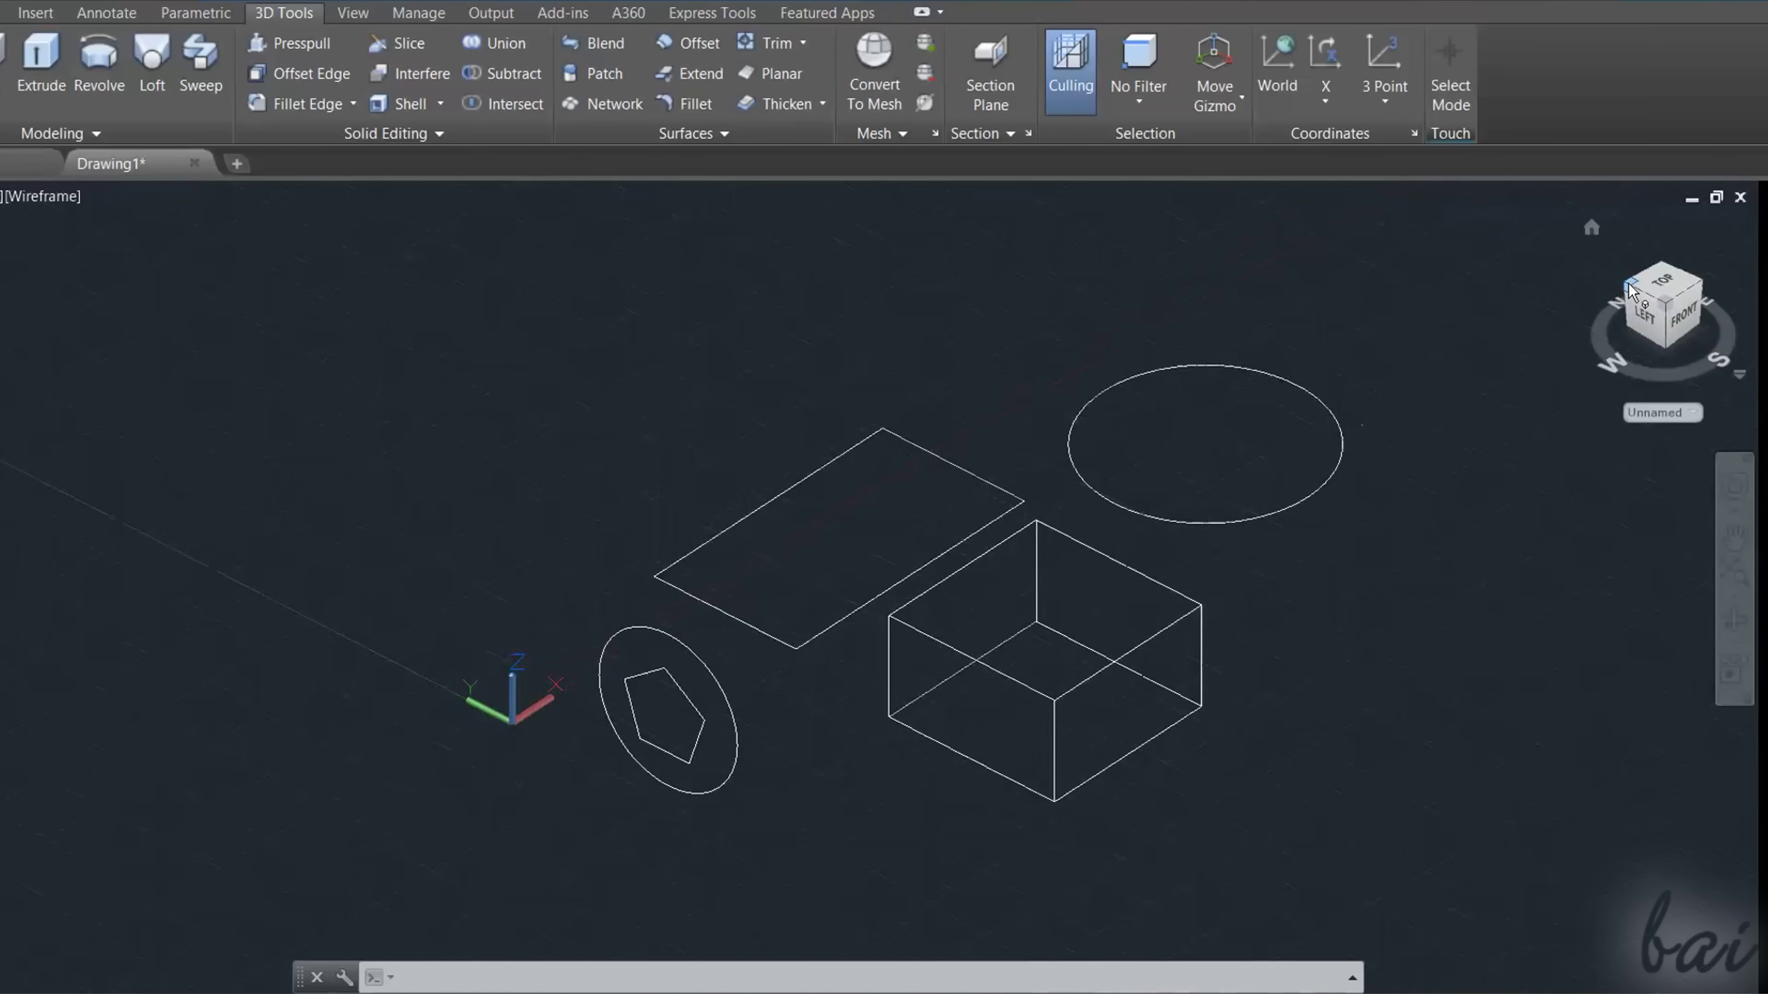
{"action": "left_click", "coordinate": [1626, 285]}
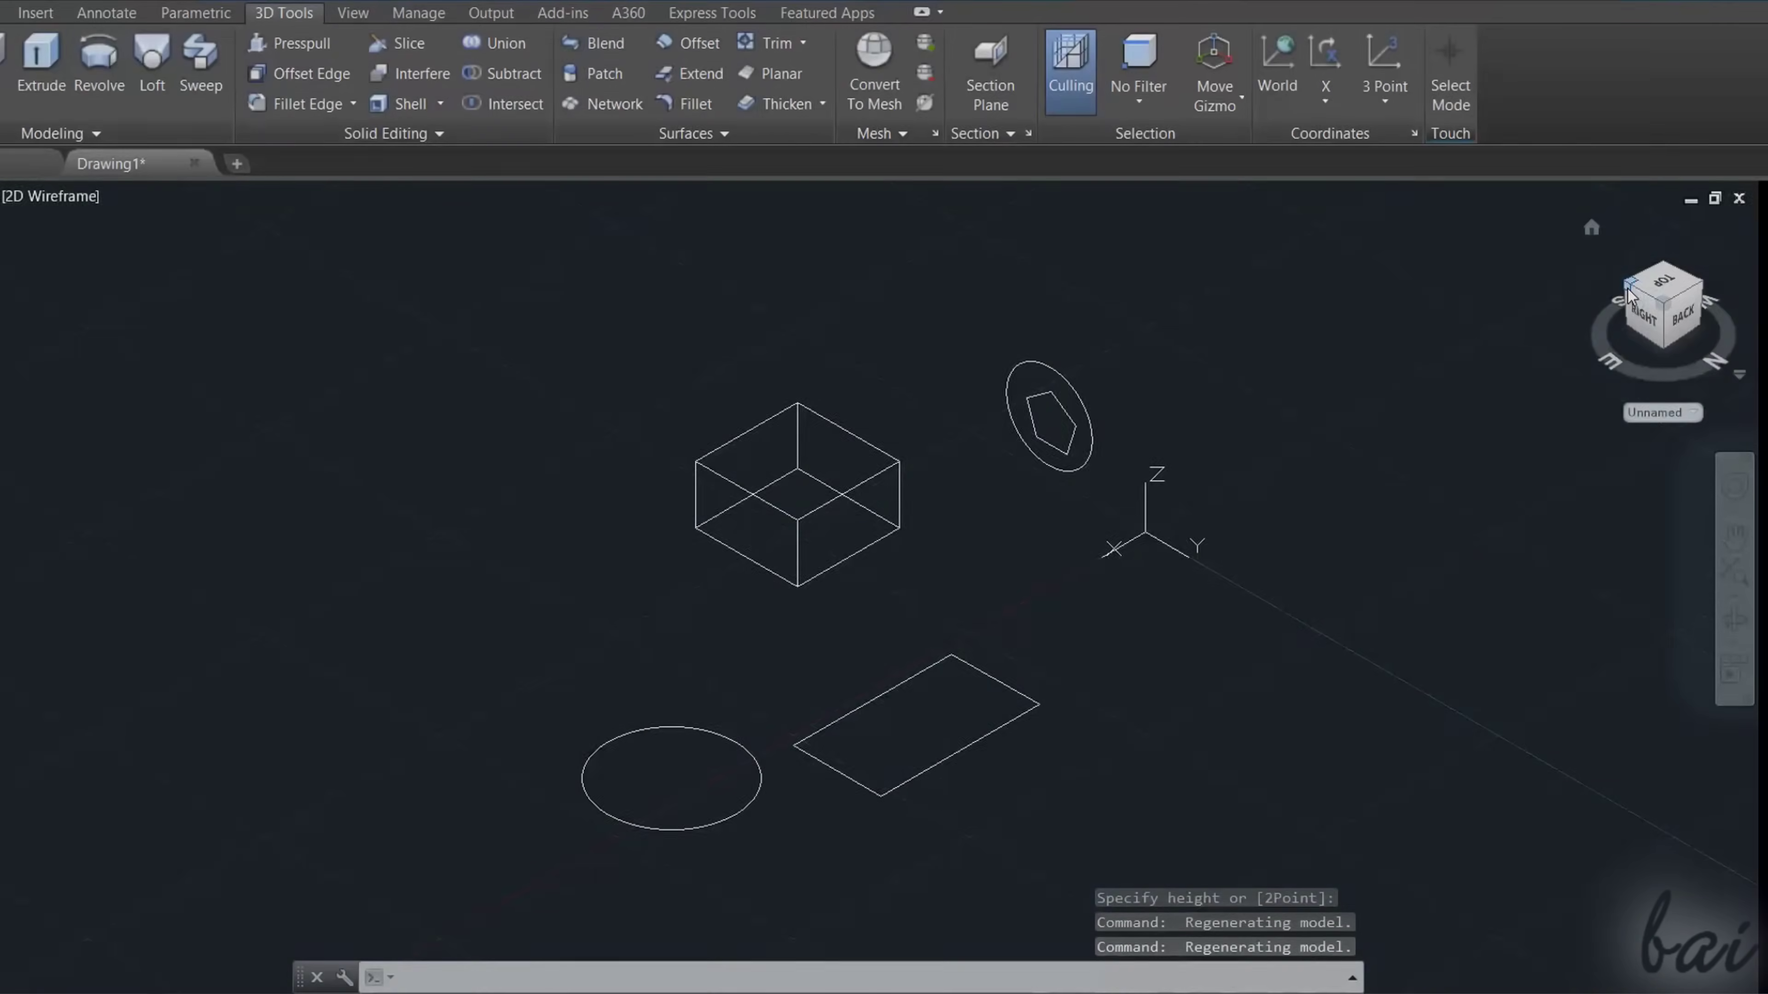
{"action": "left_click", "coordinate": [1628, 294]}
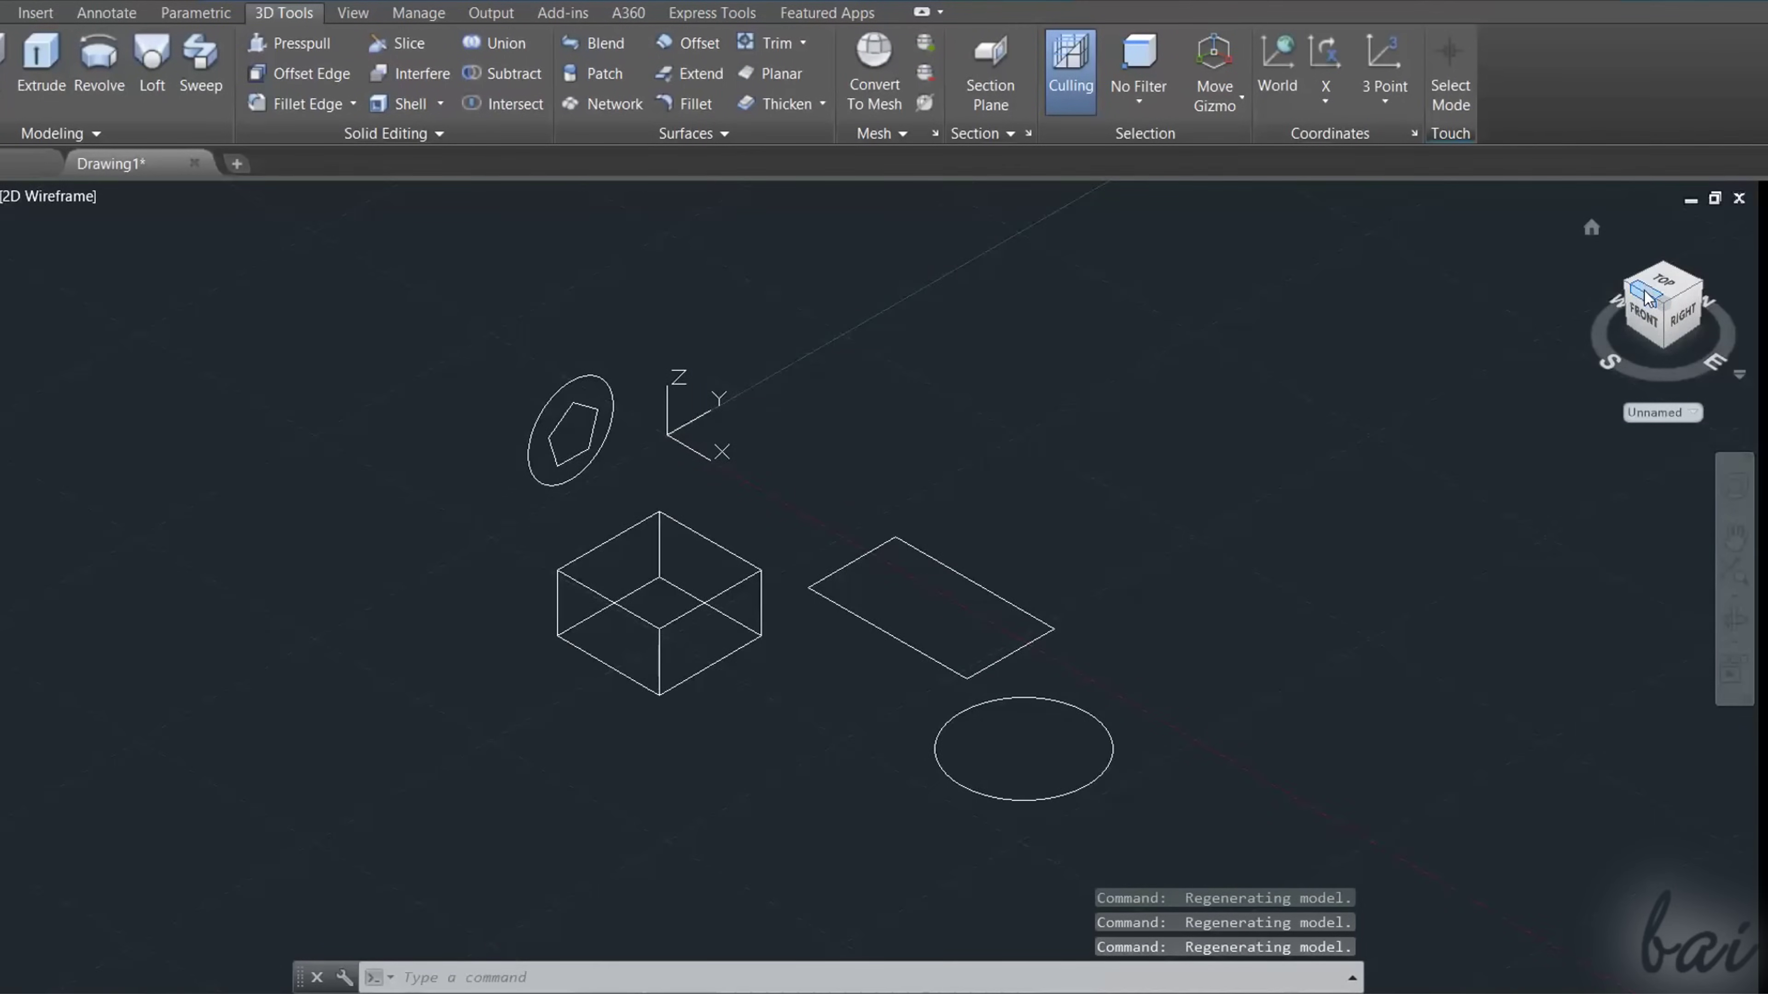
{"action": "left_click", "coordinate": [1647, 298]}
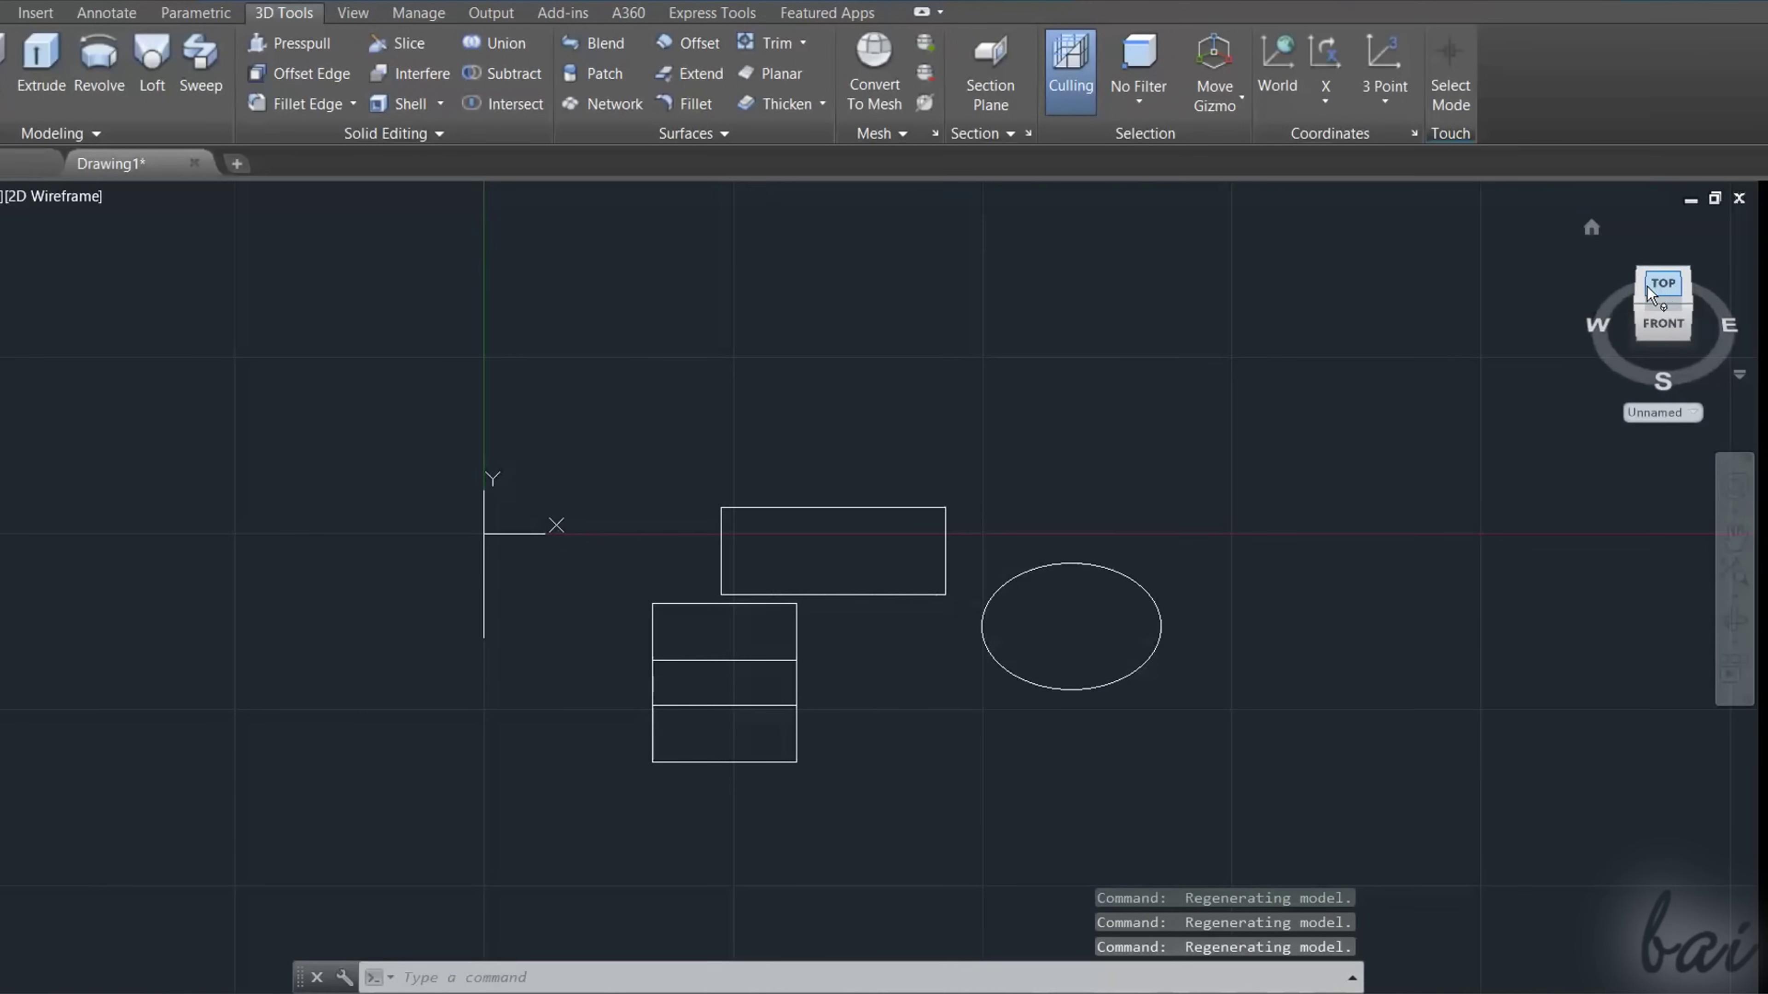
{"action": "left_click", "coordinate": [1643, 294]}
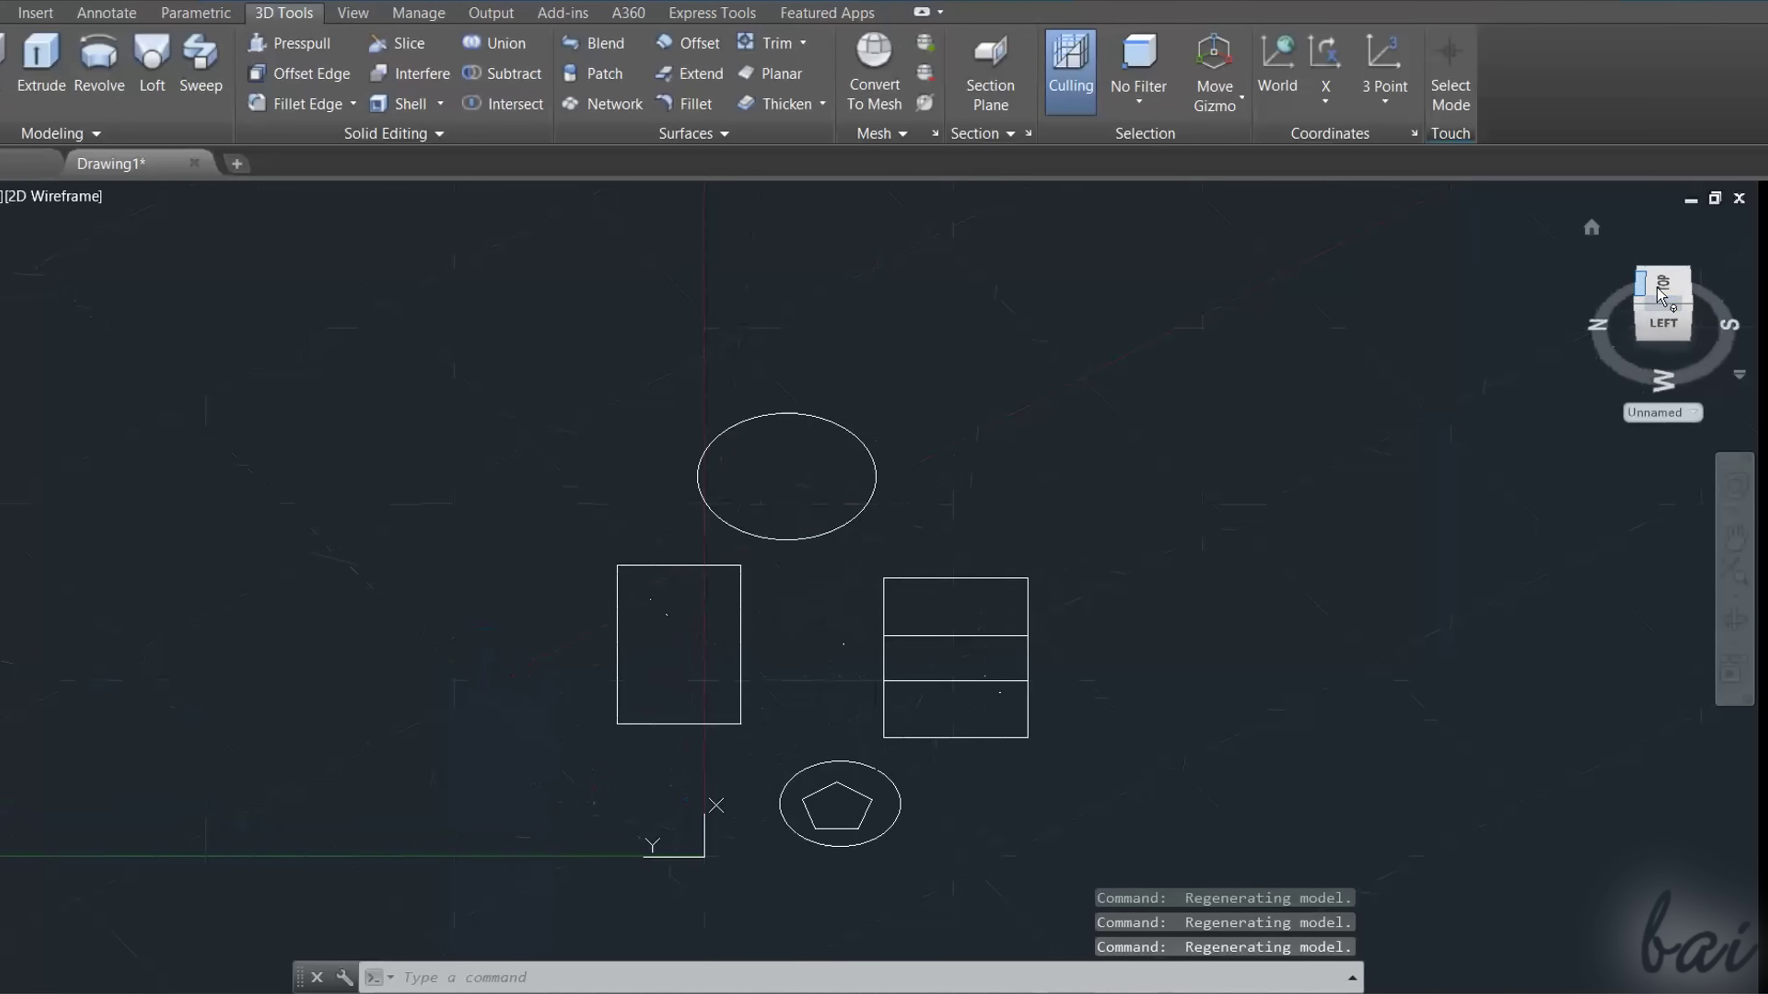
{"action": "left_click", "coordinate": [1680, 292]}
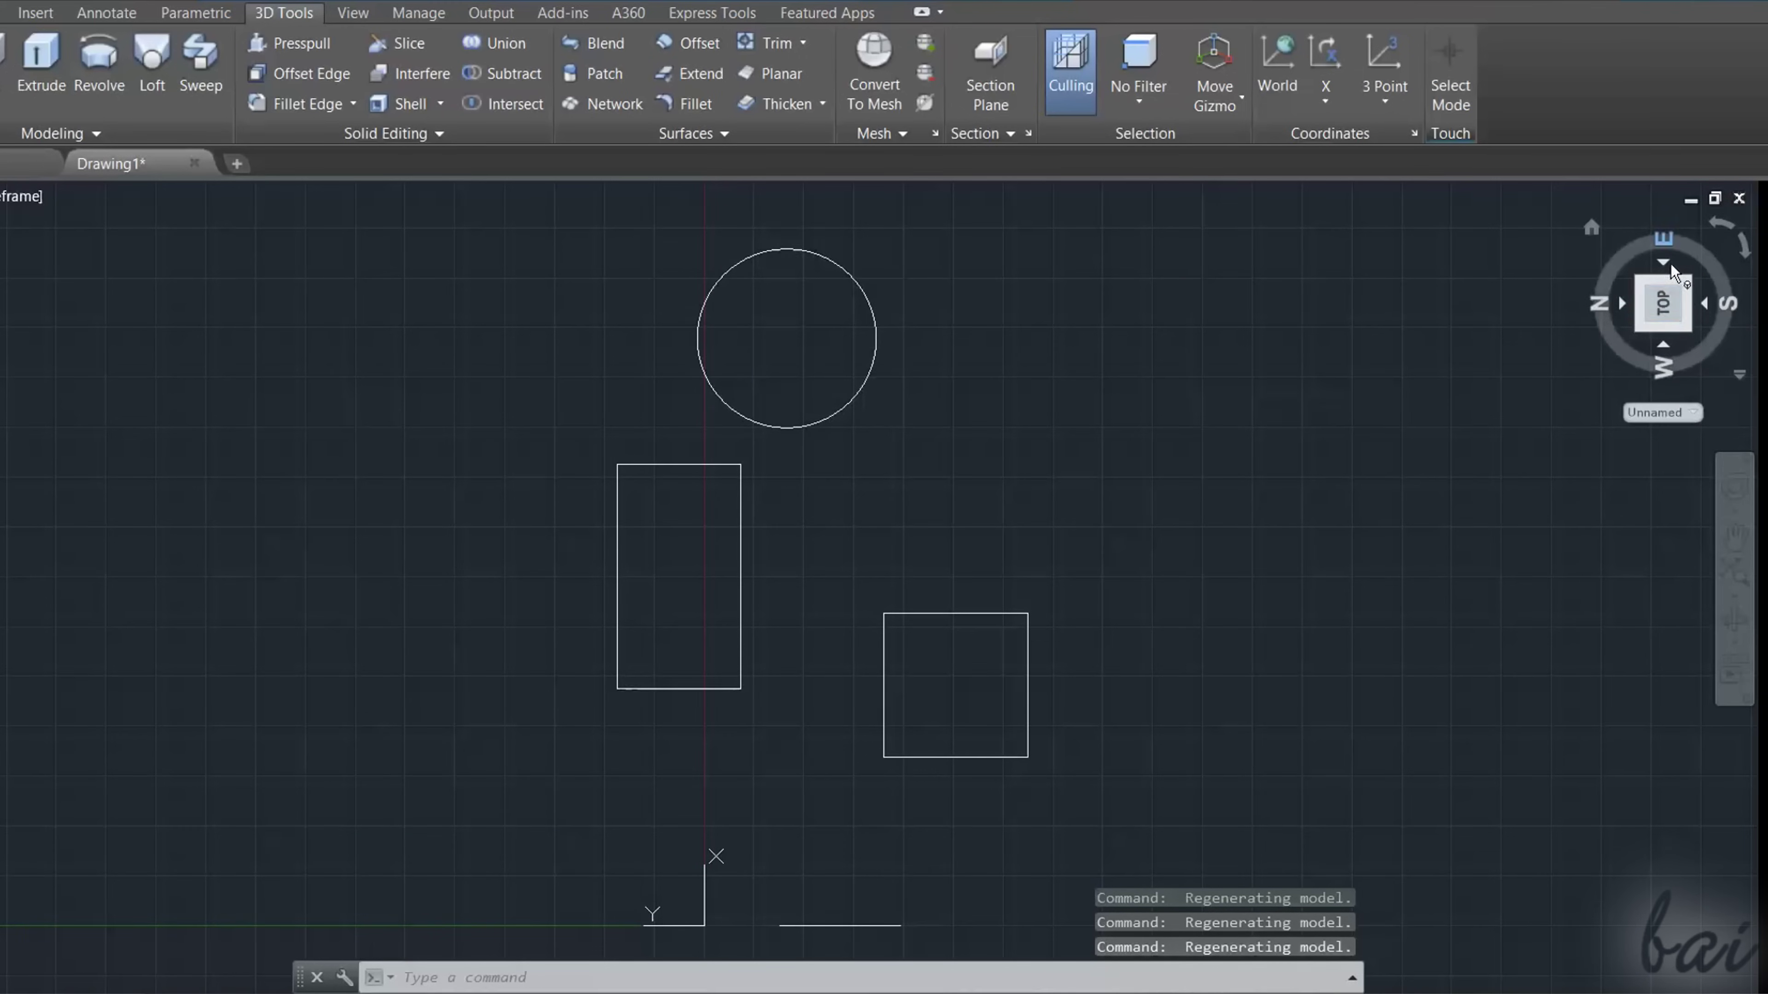
{"action": "left_click", "coordinate": [1709, 302]}
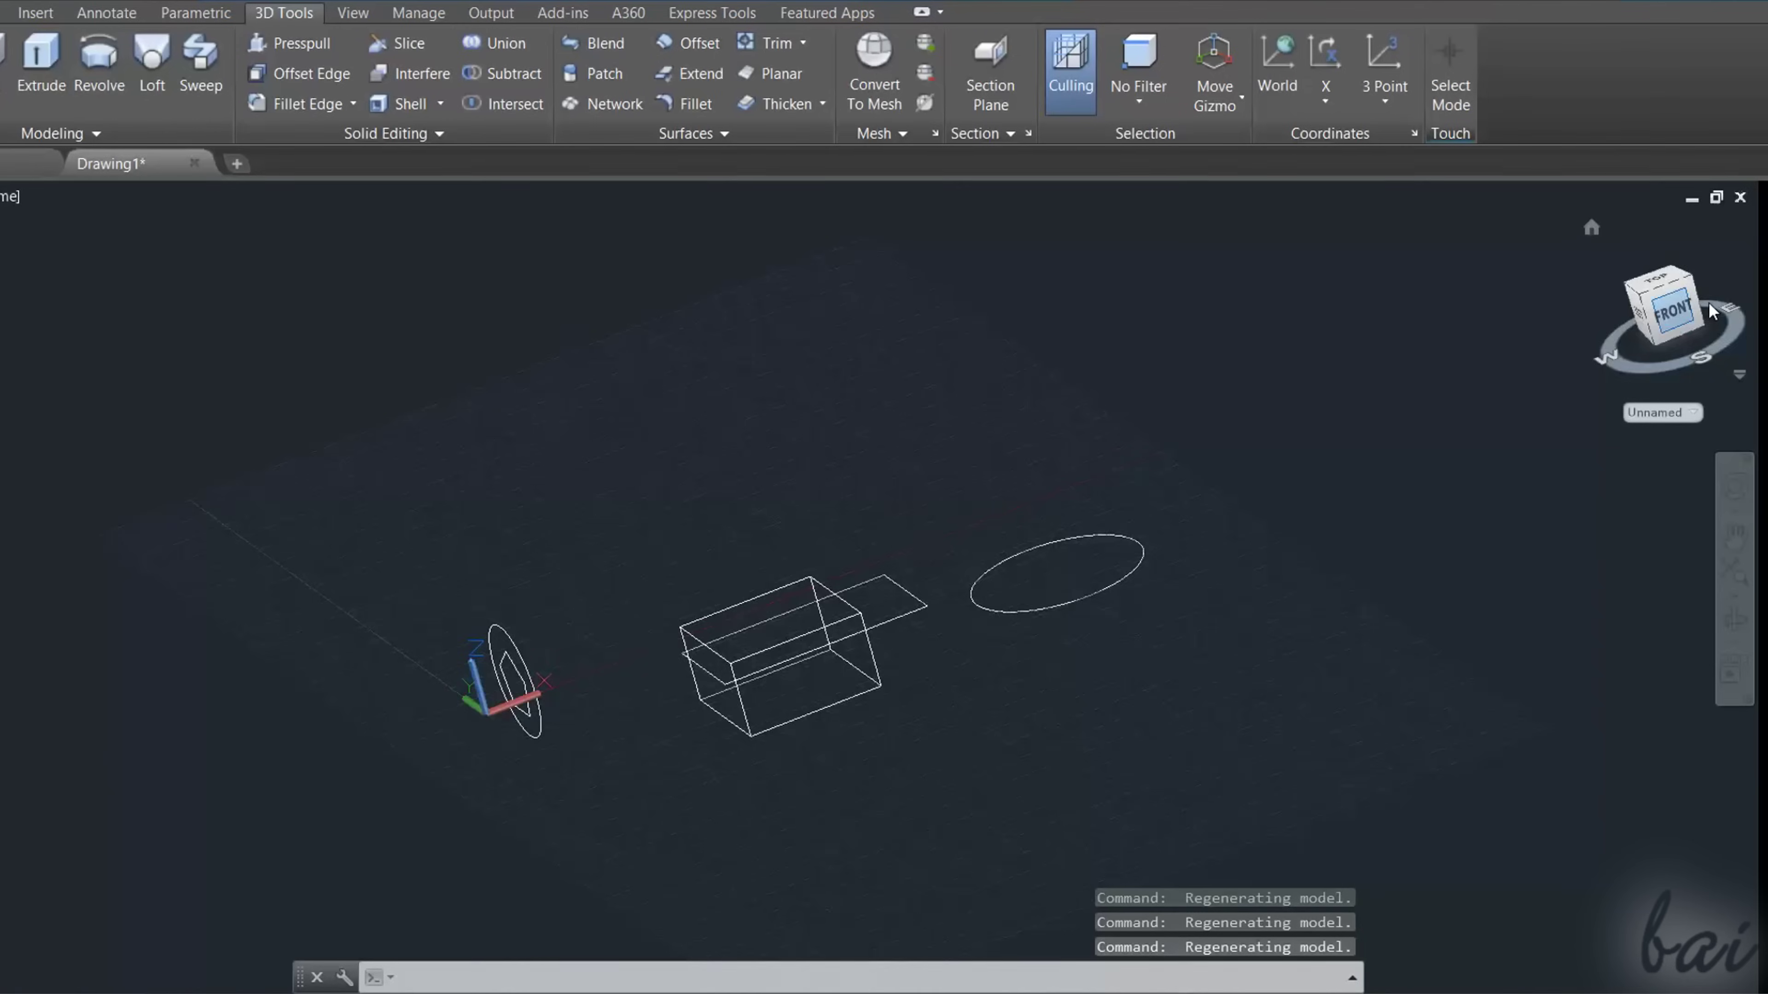
{"action": "left_click", "coordinate": [1621, 307]}
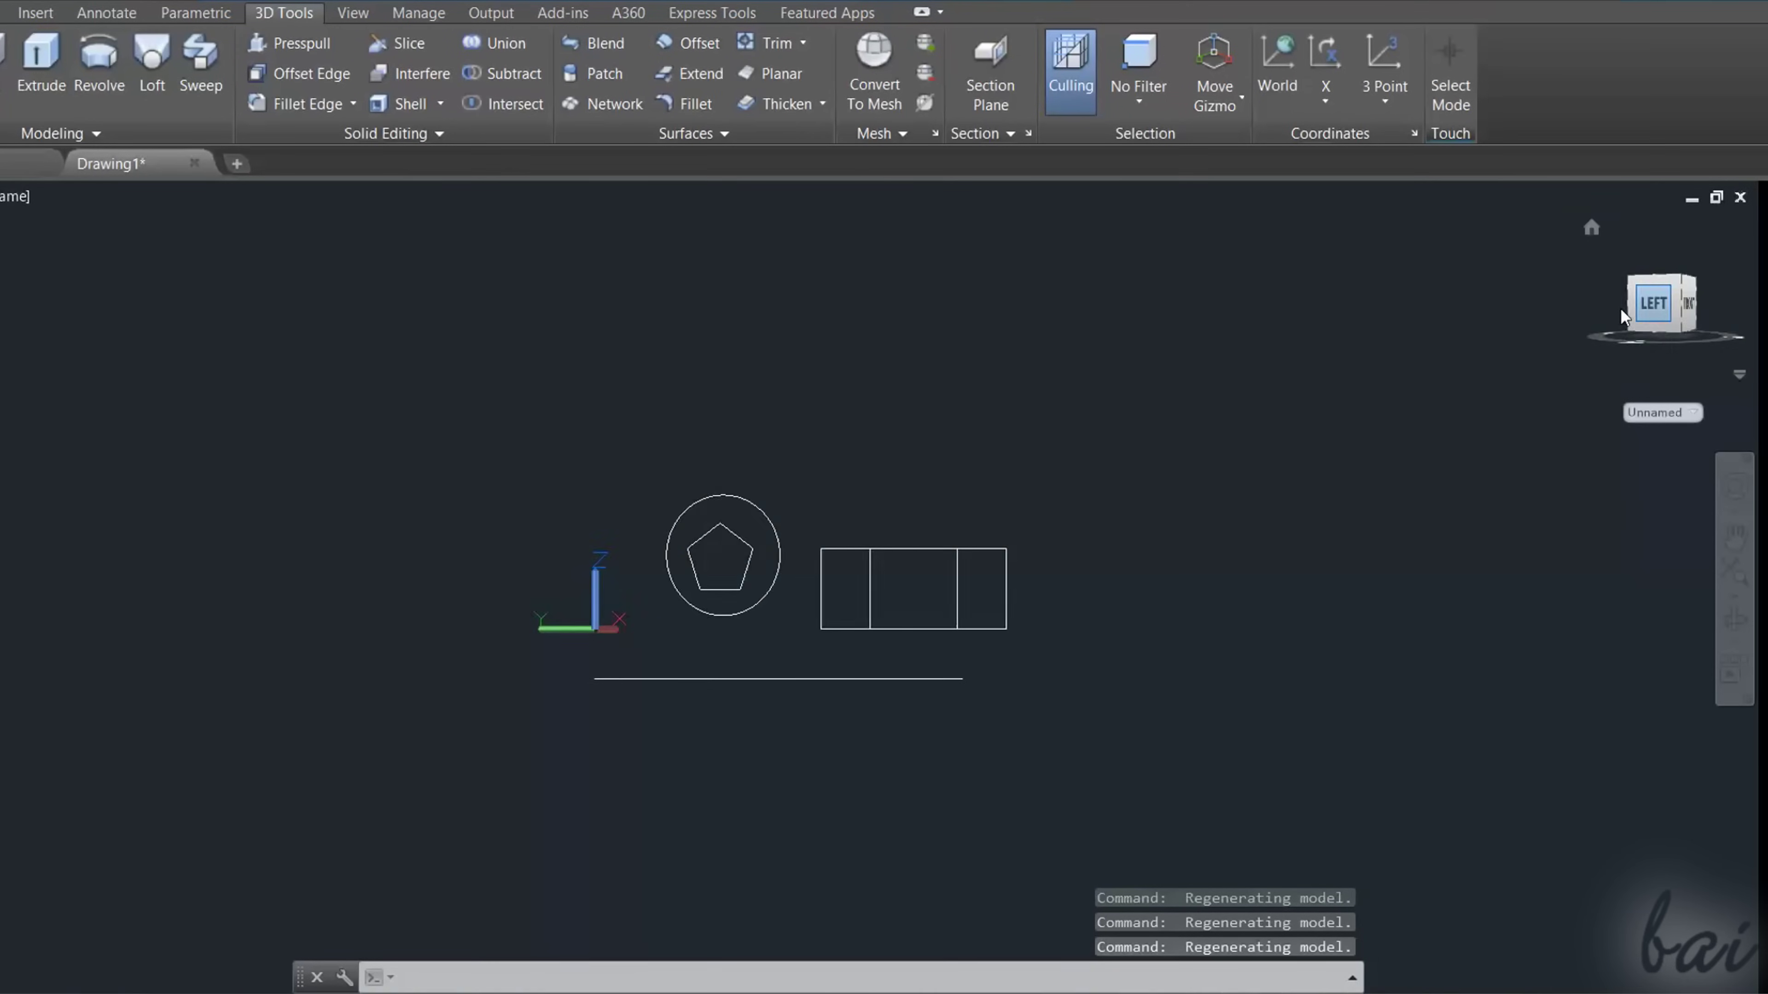
{"action": "left_click", "coordinate": [1619, 306]}
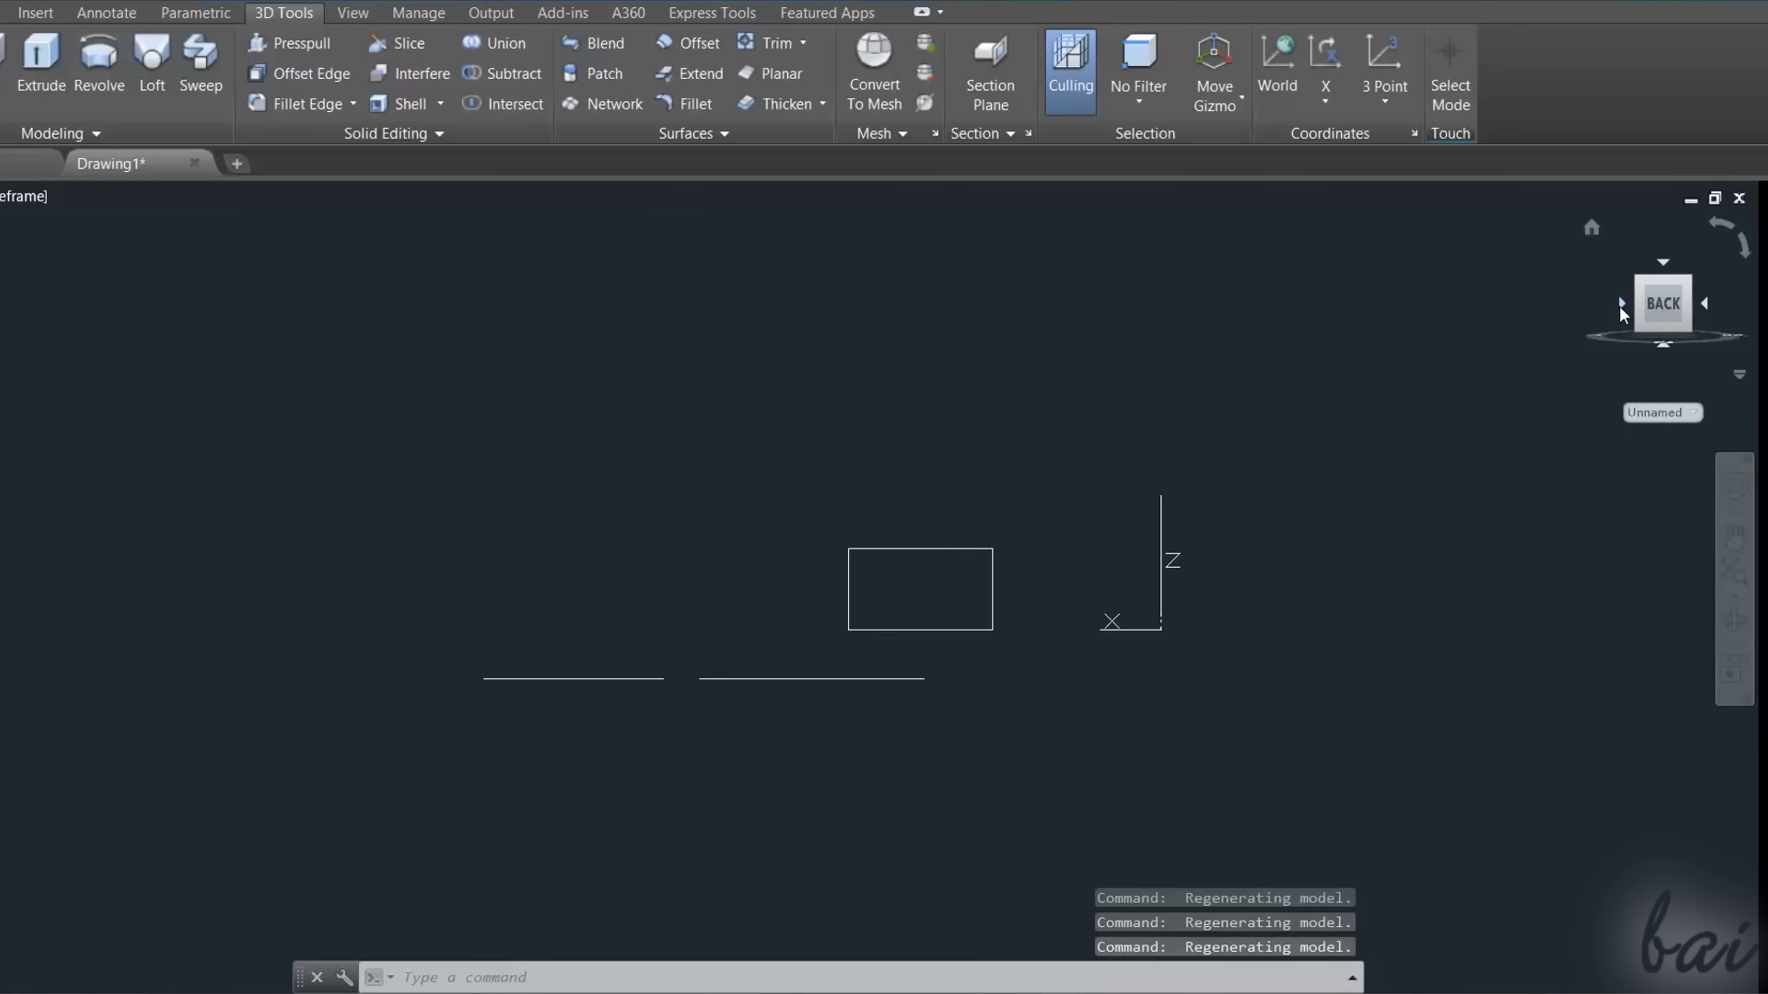
{"action": "left_click", "coordinate": [1592, 227]}
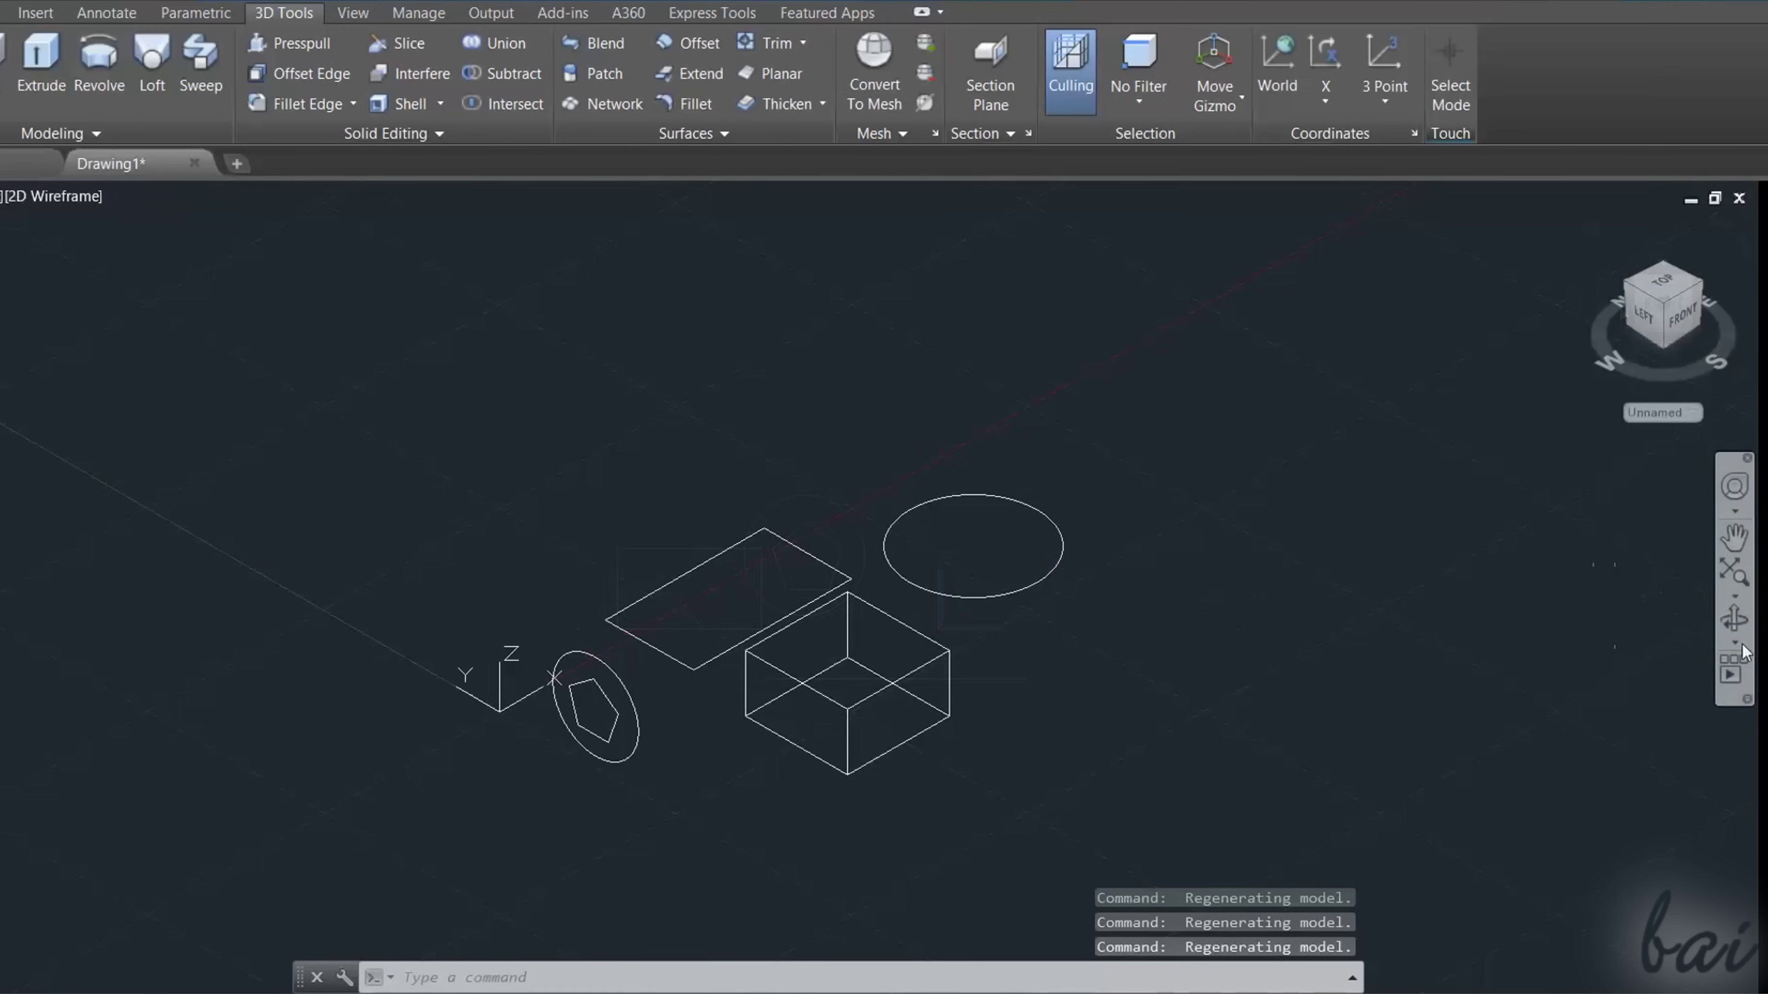
Step: Free-orbit the view toward a front-right angle on the solids
{"action": "left_click", "coordinate": [1734, 619]}
{"action": "left_click_drag", "start_coordinate": [1358, 593], "coordinate": [785, 500]}
{"action": "left_click_drag", "start_coordinate": [912, 489], "coordinate": [993, 493]}
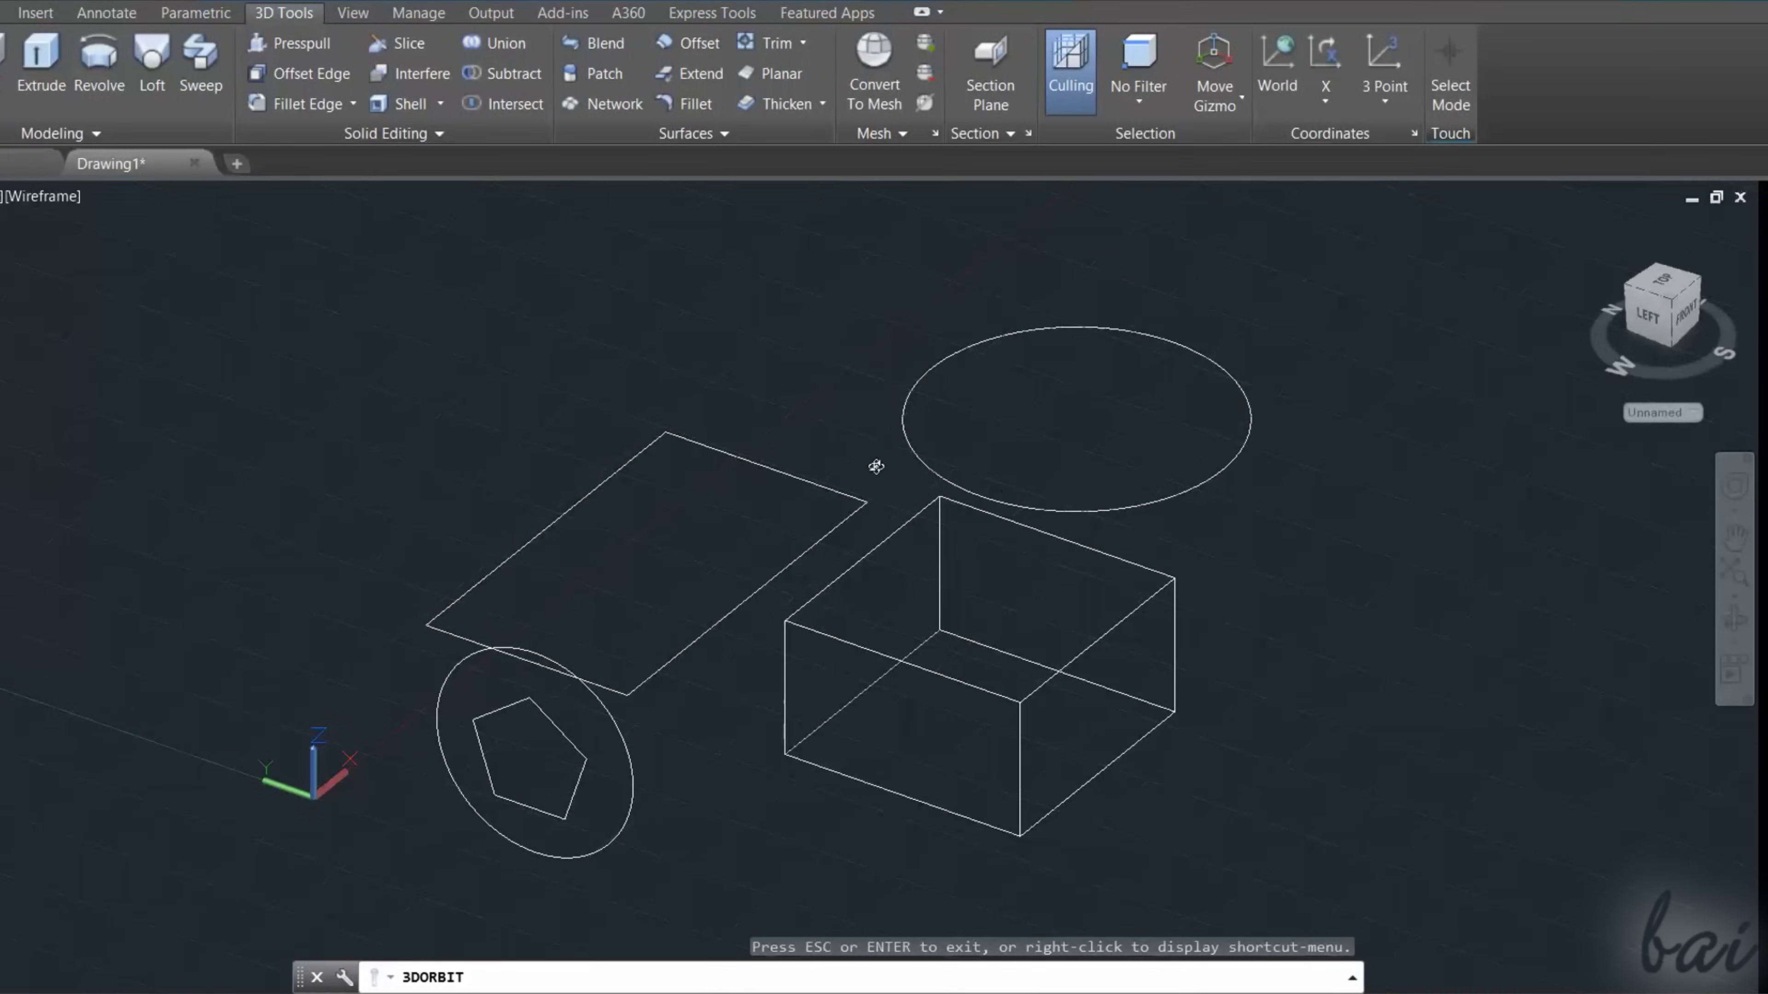
{"action": "key", "text": "Escape"}
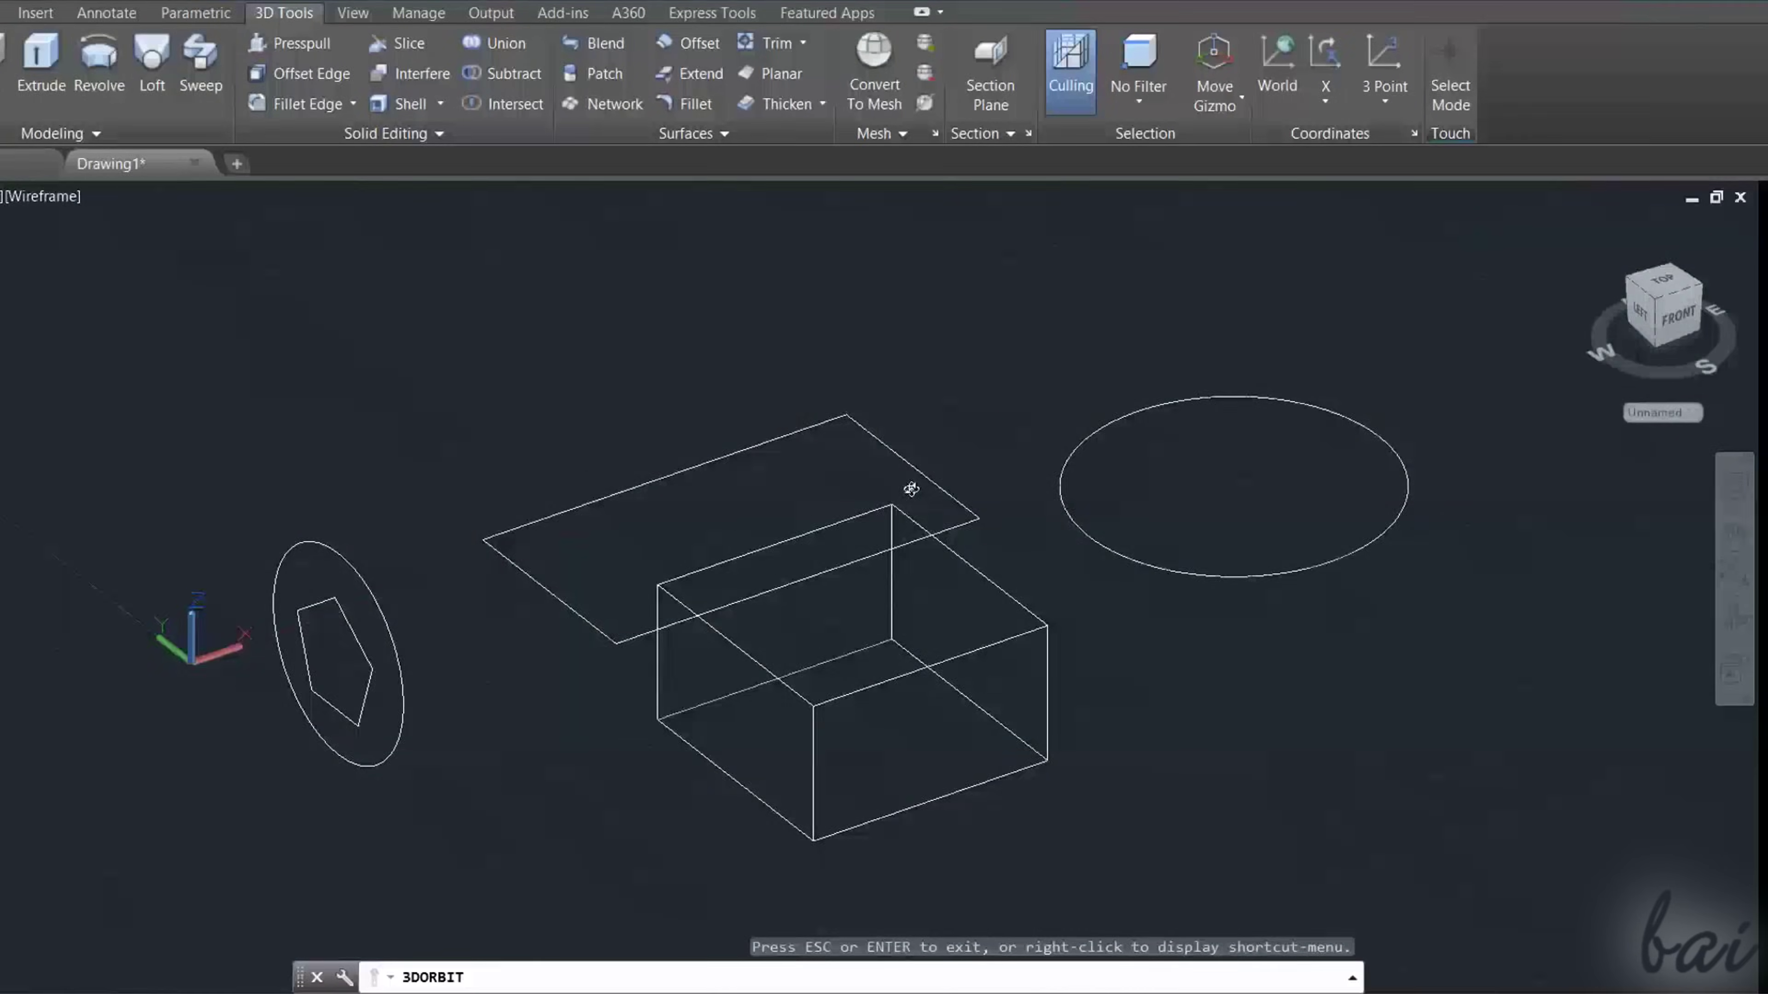
{"action": "left_click_drag", "start_coordinate": [911, 489], "coordinate": [1093, 474]}
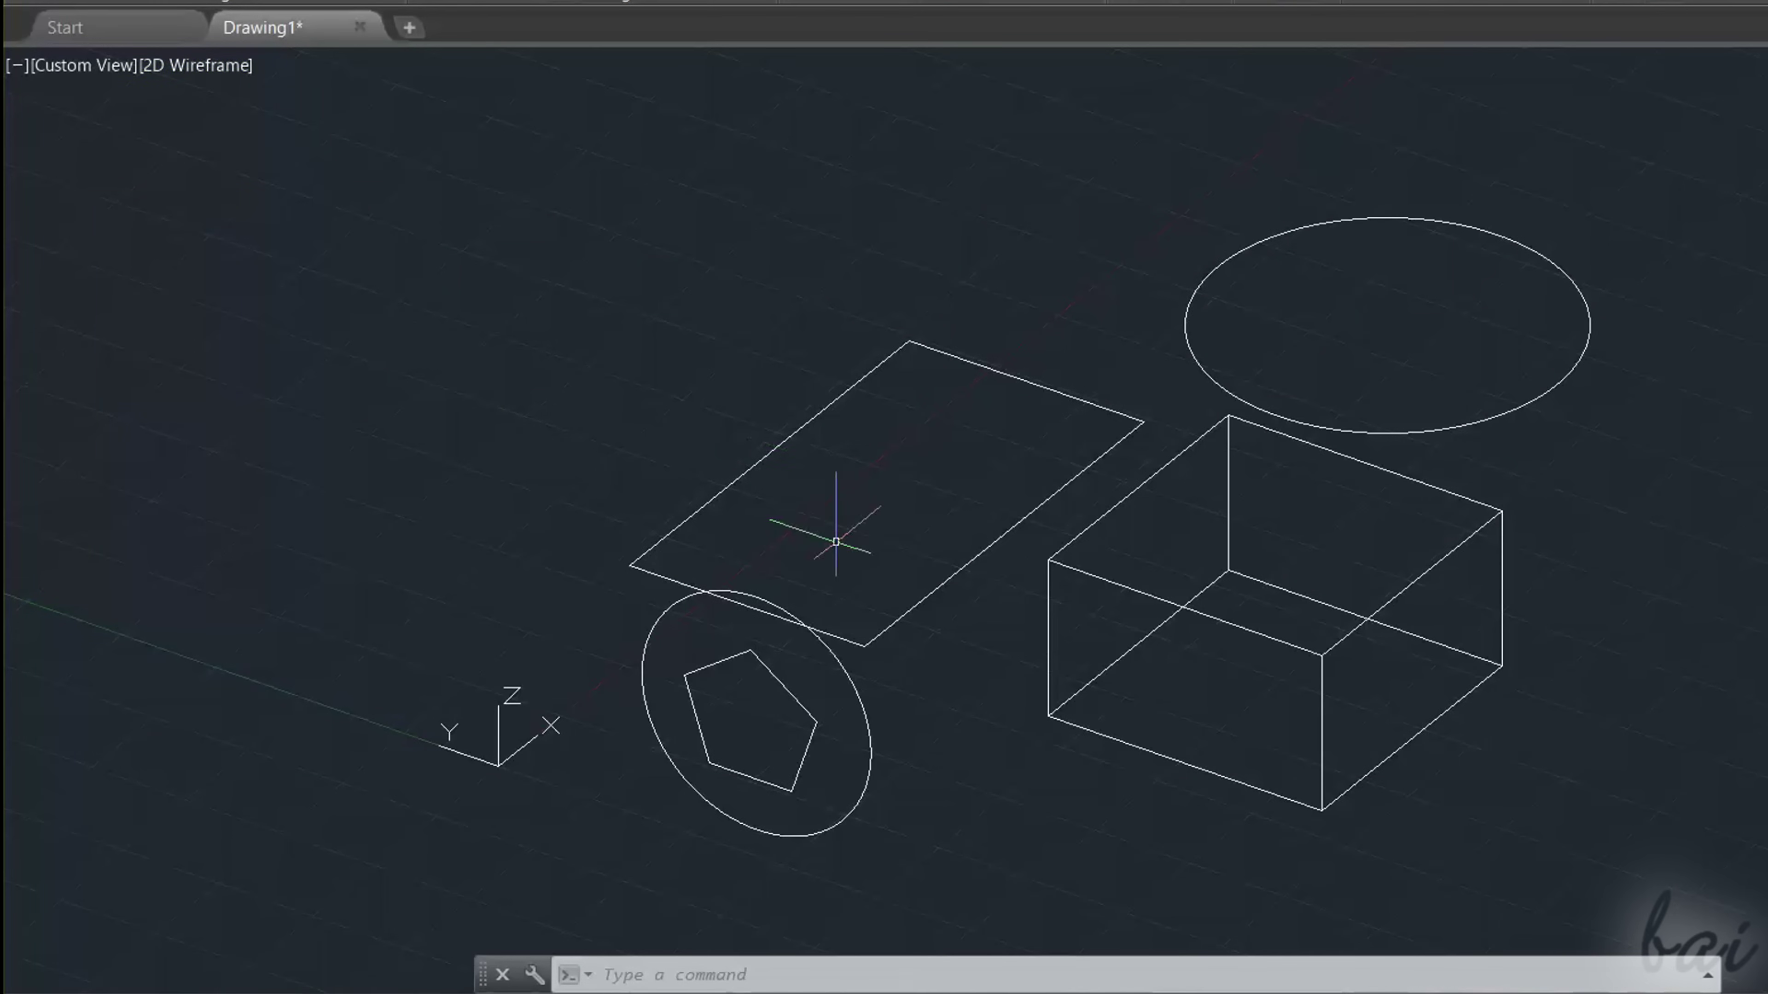
{"action": "left_click", "coordinate": [732, 478]}
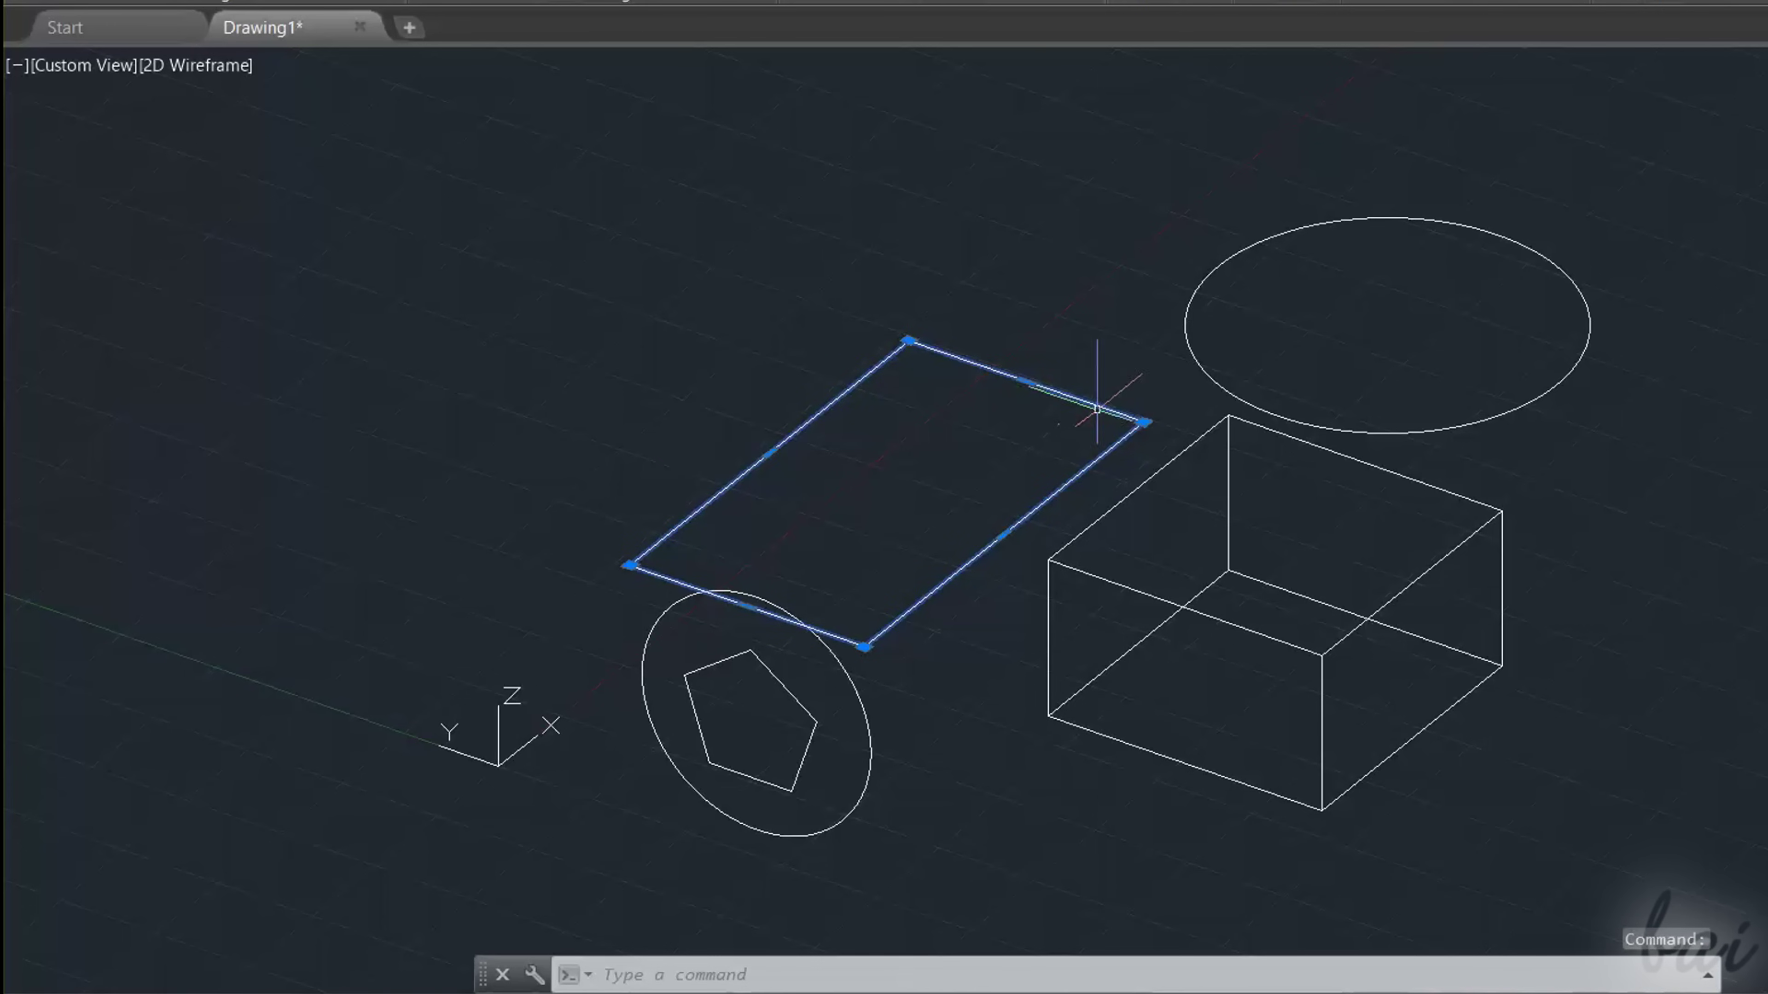
{"action": "key", "text": "Escape"}
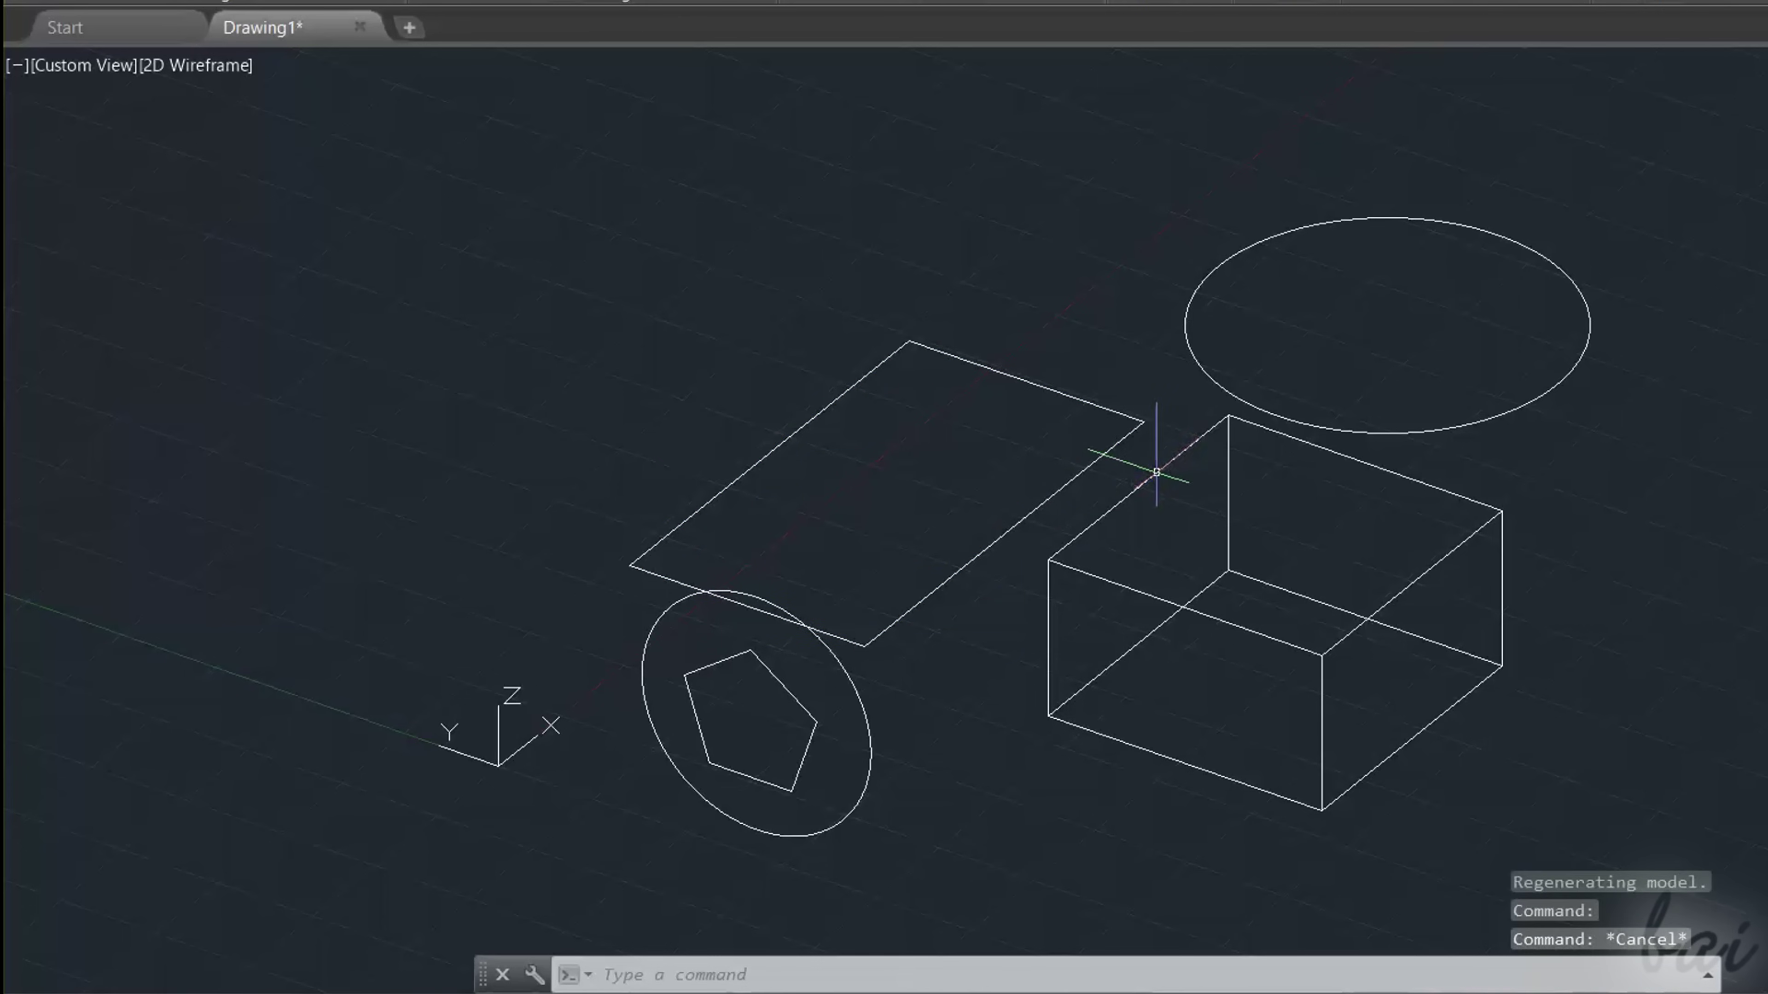
{"action": "left_click", "coordinate": [1156, 473]}
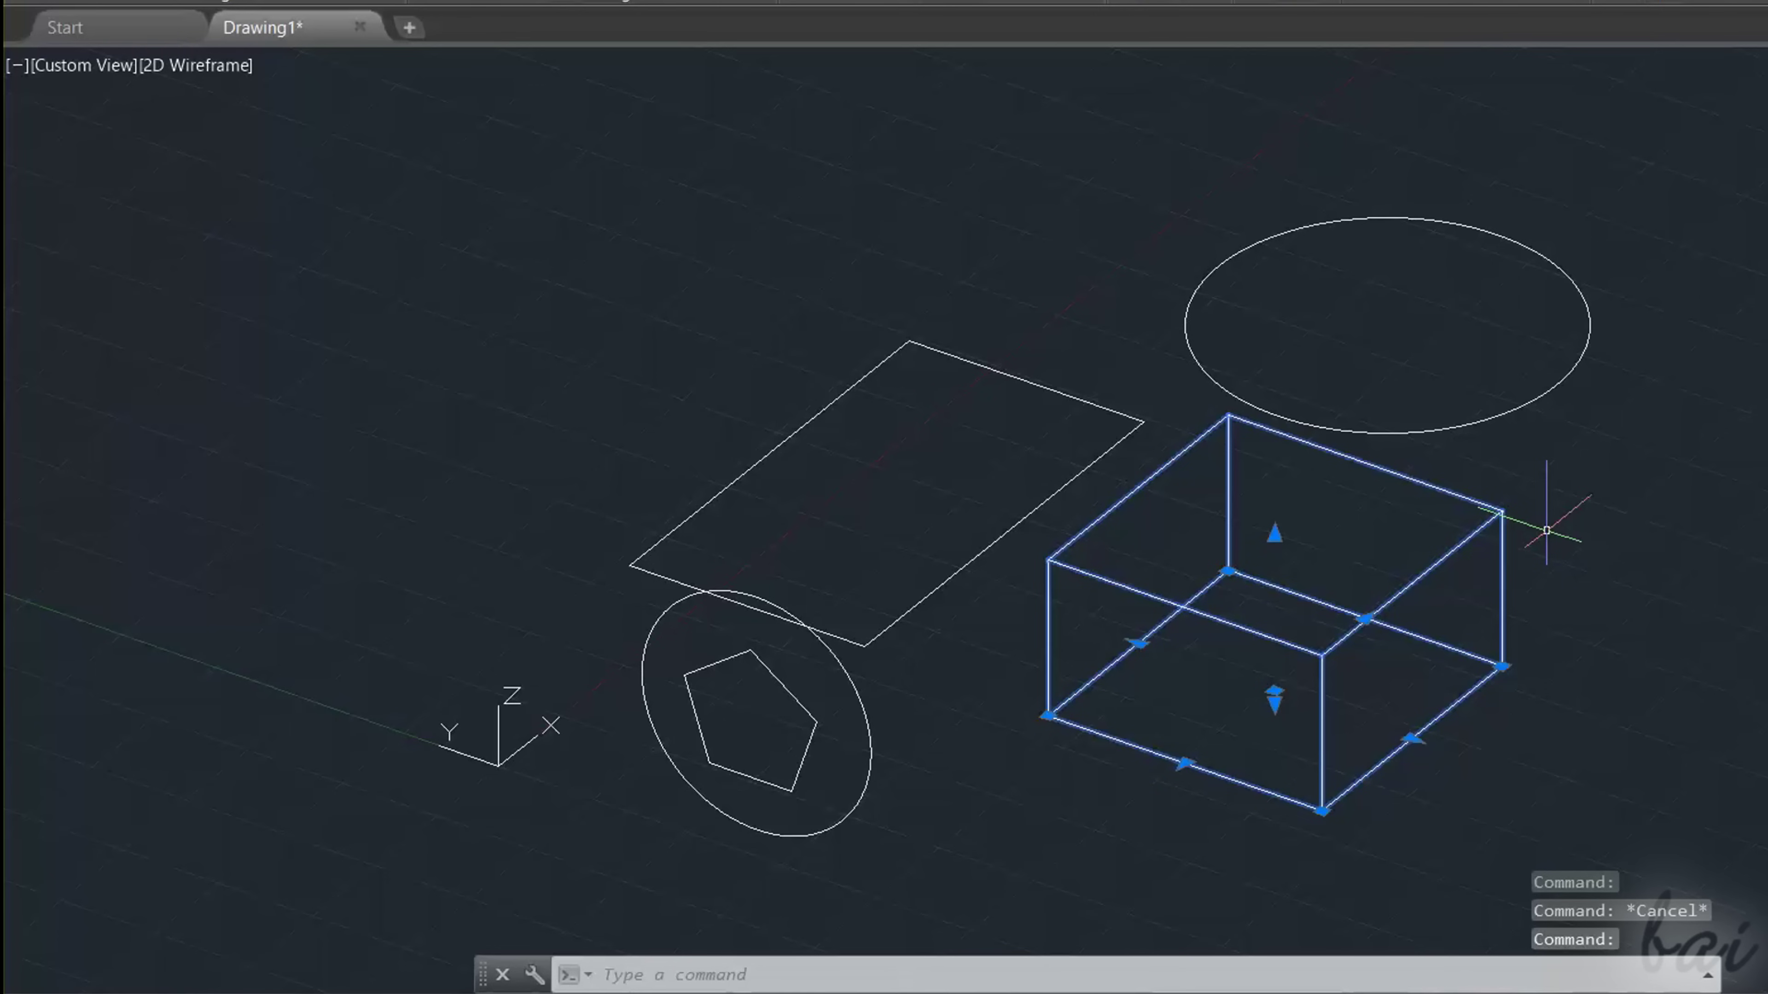
{"action": "key", "text": "Escape"}
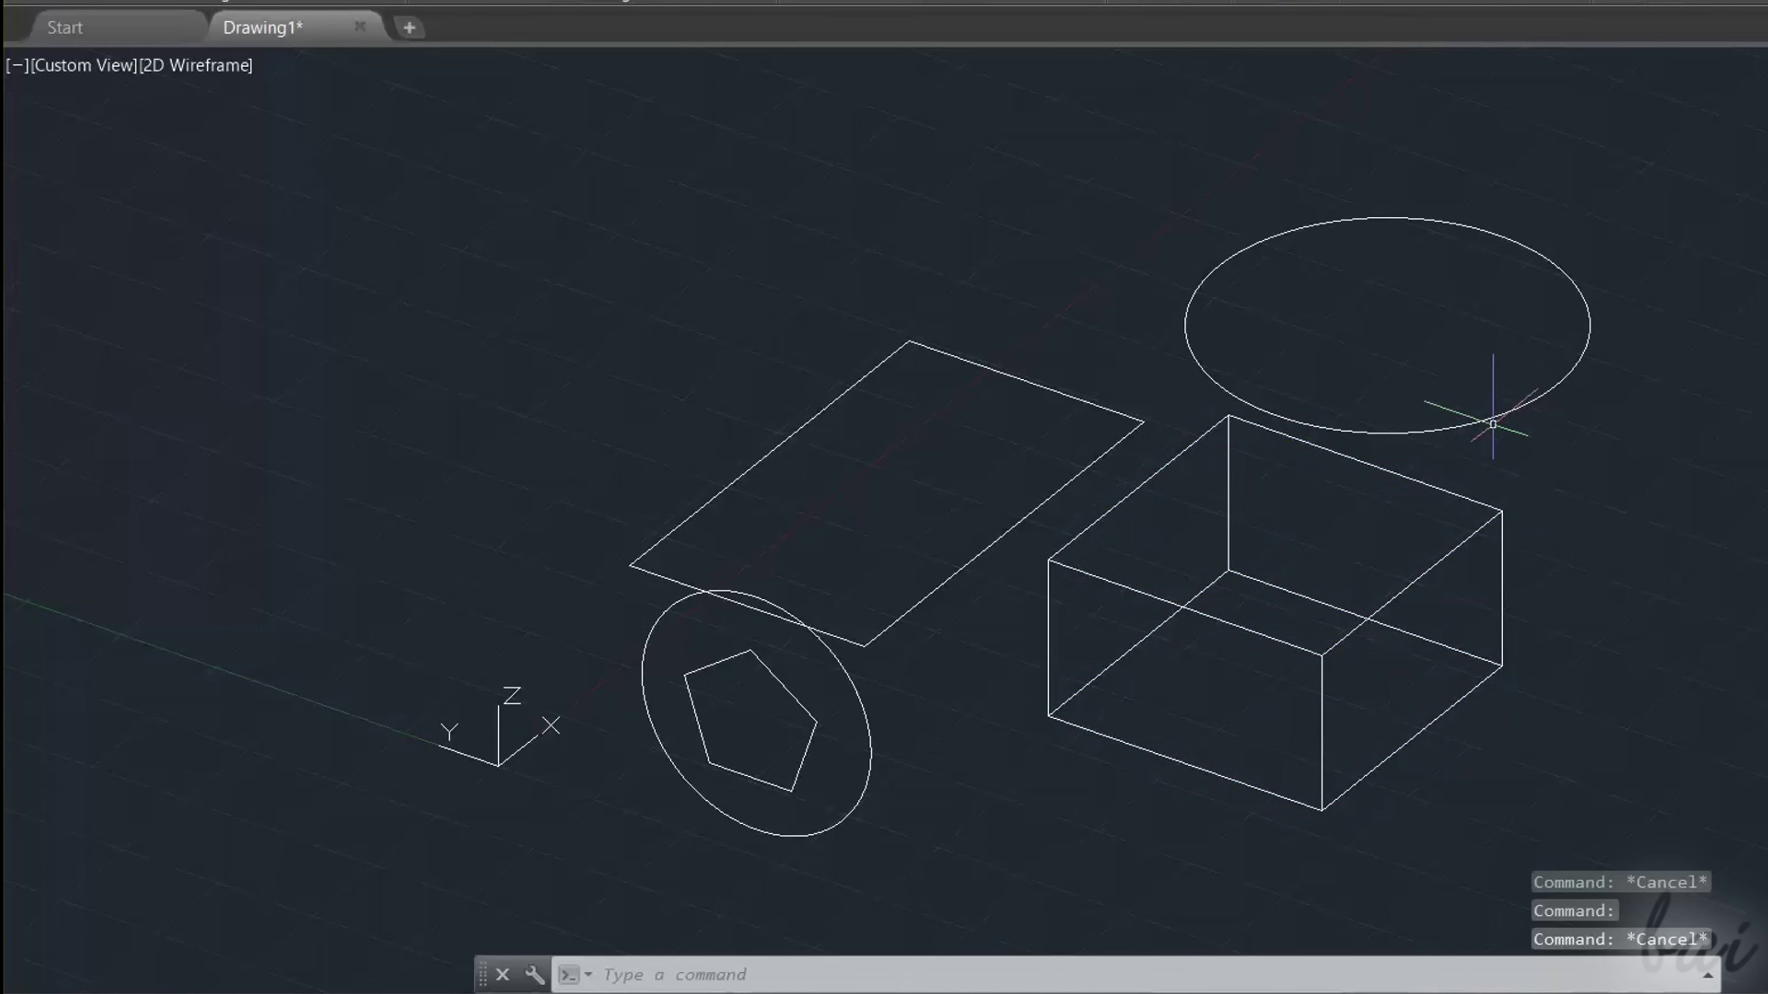
{"action": "left_click", "coordinate": [1492, 422]}
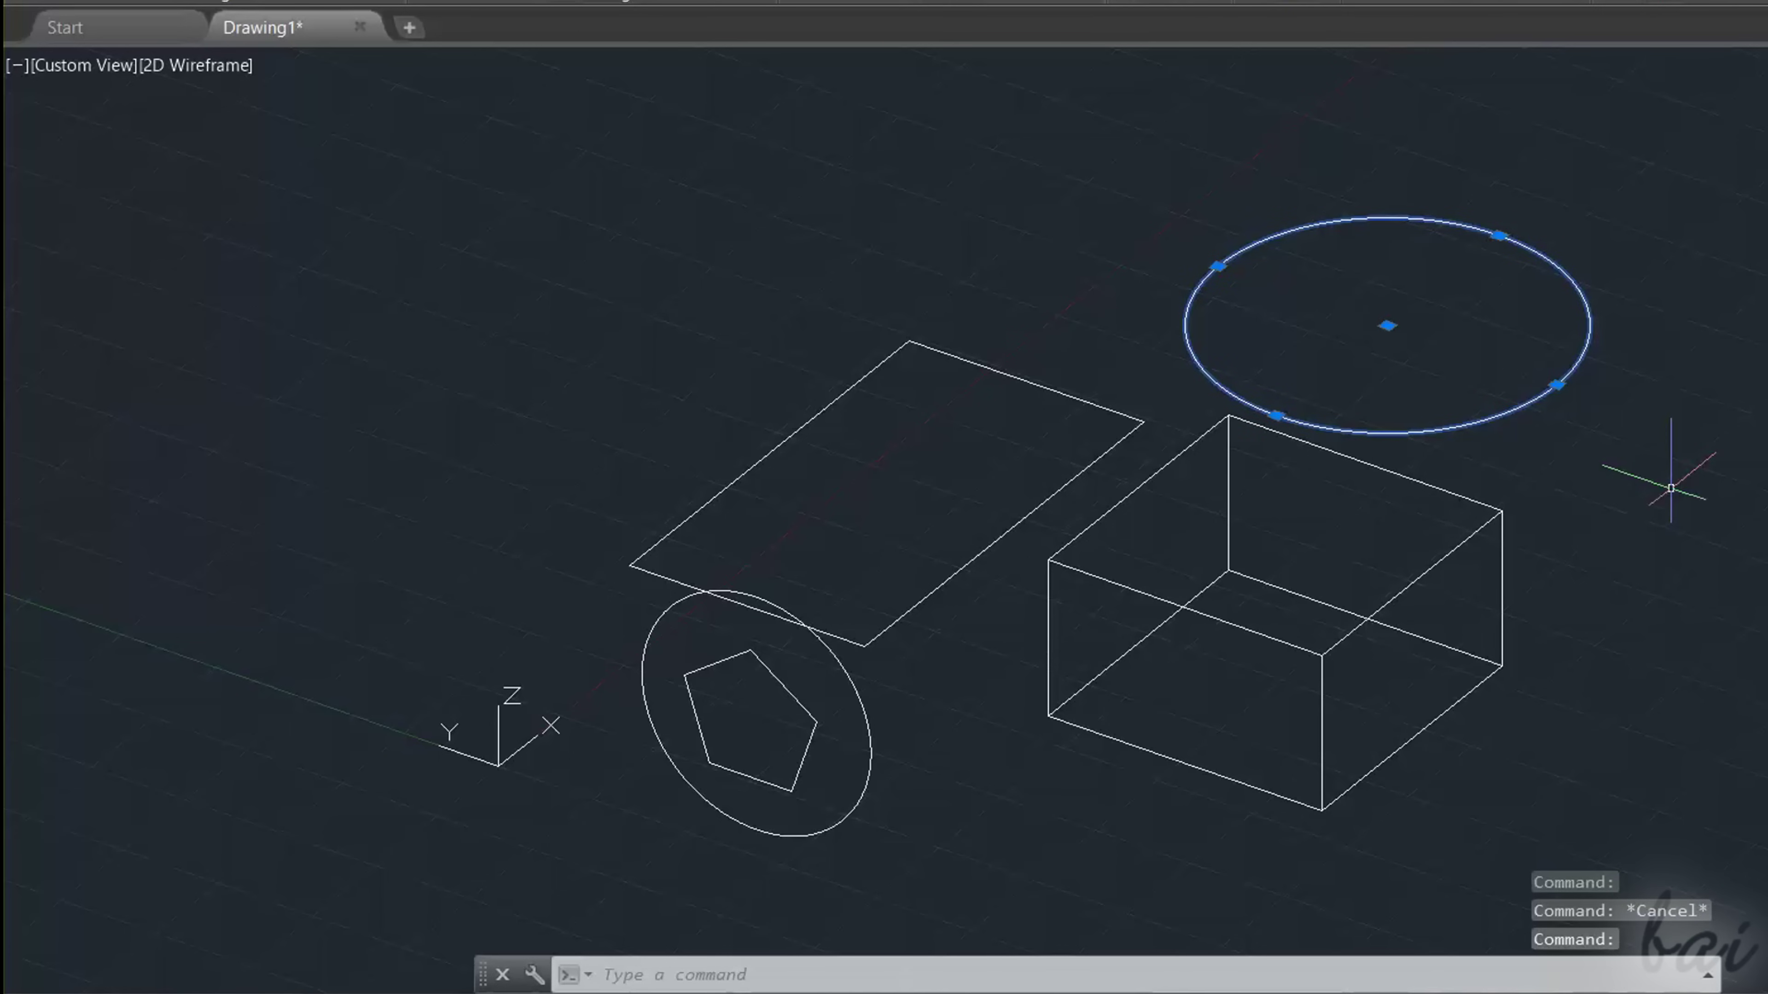
{"action": "key", "text": "Escape"}
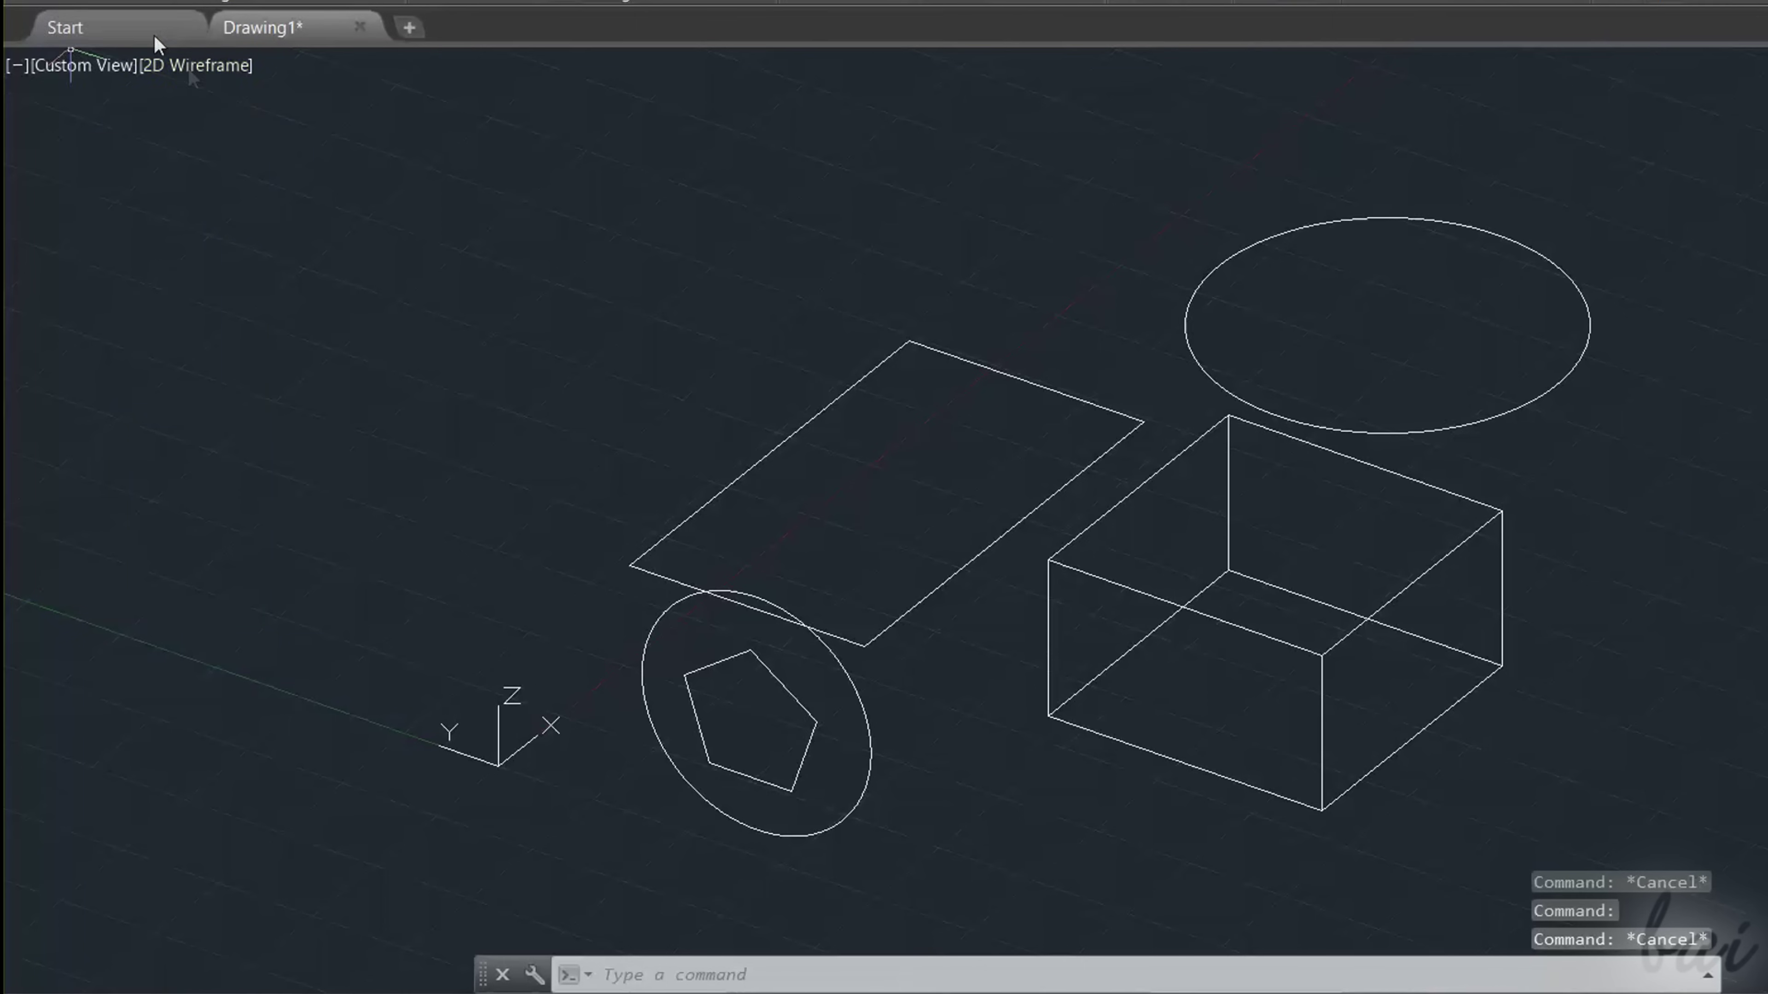
Step: Set the visual style to Realistic and check the rectangle and shaded box by selecting them
{"action": "left_click", "coordinate": [187, 67]}
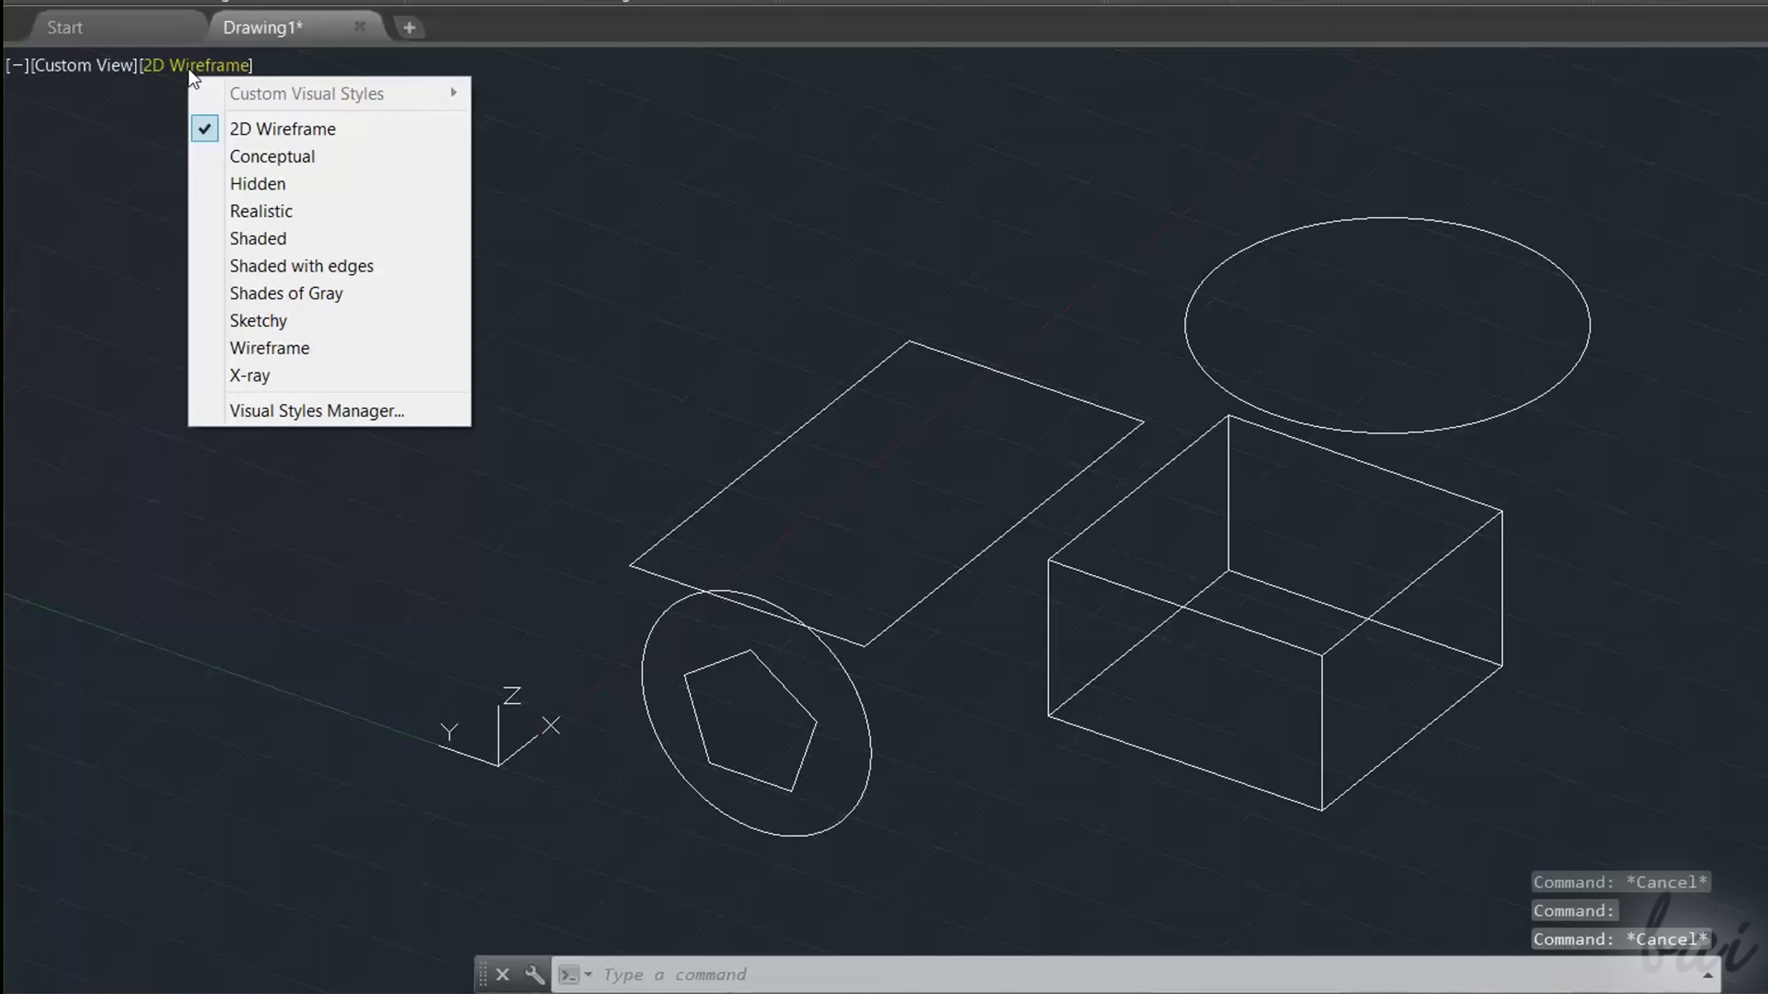
{"action": "left_click", "coordinate": [299, 211]}
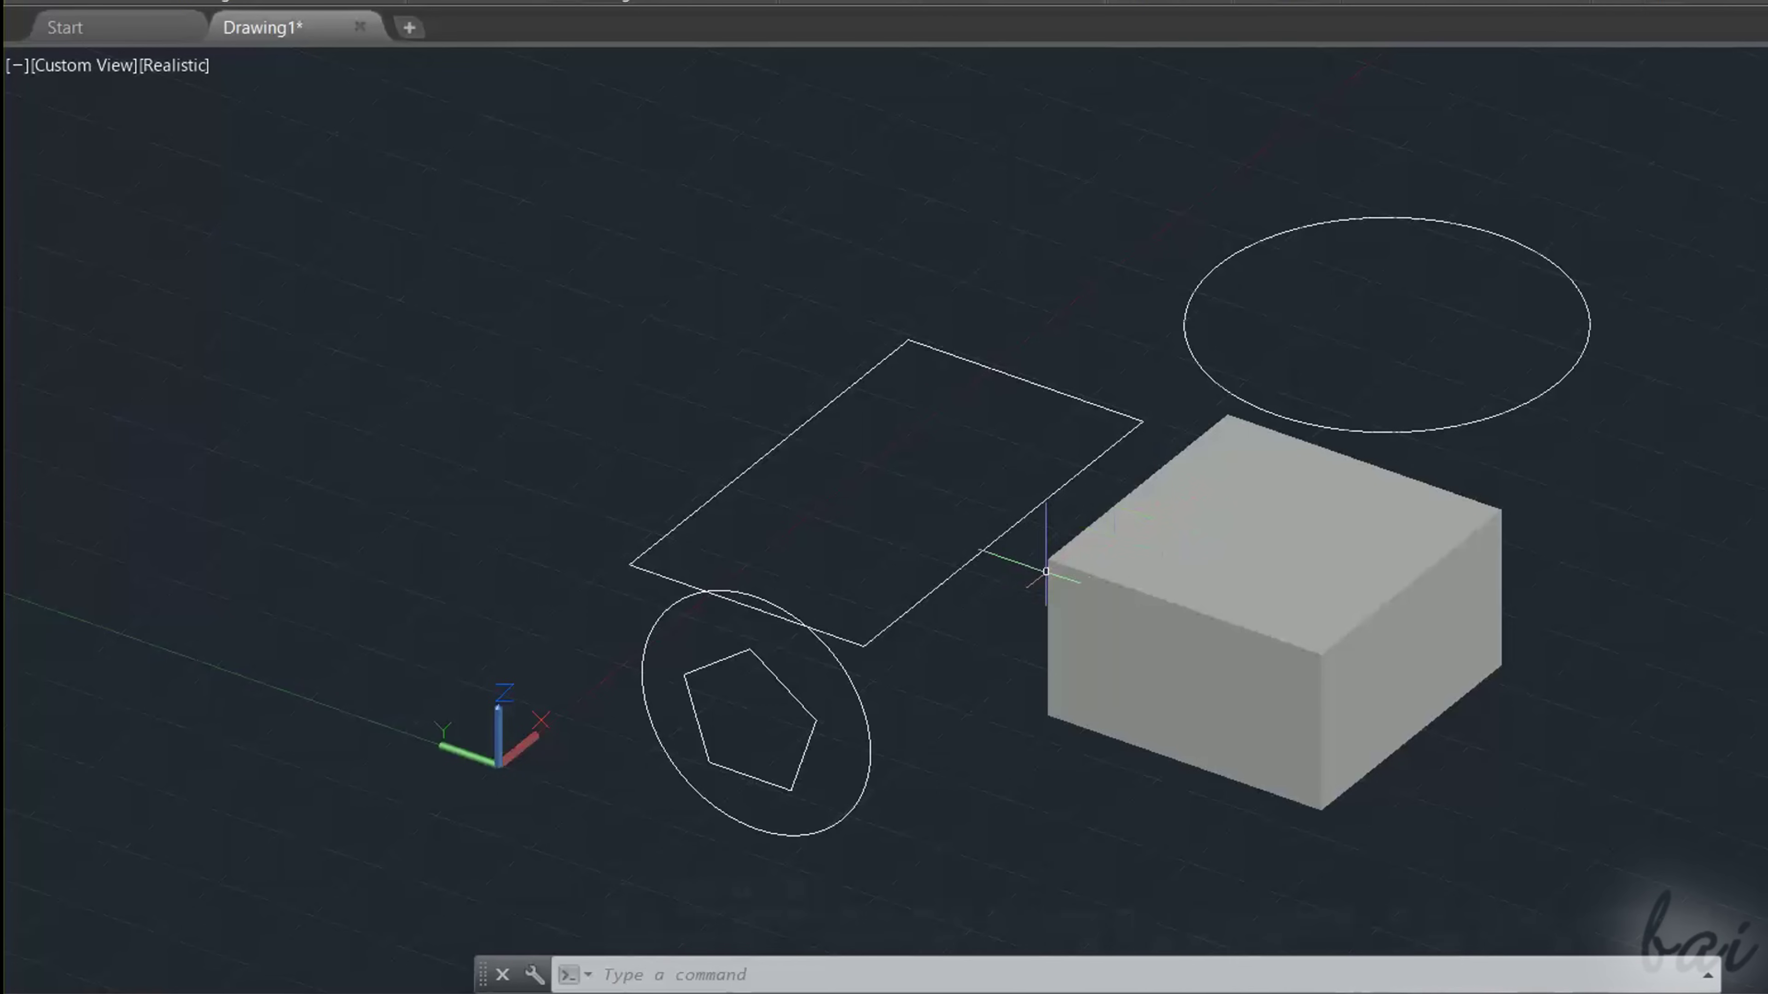
{"action": "left_click", "coordinate": [991, 555]}
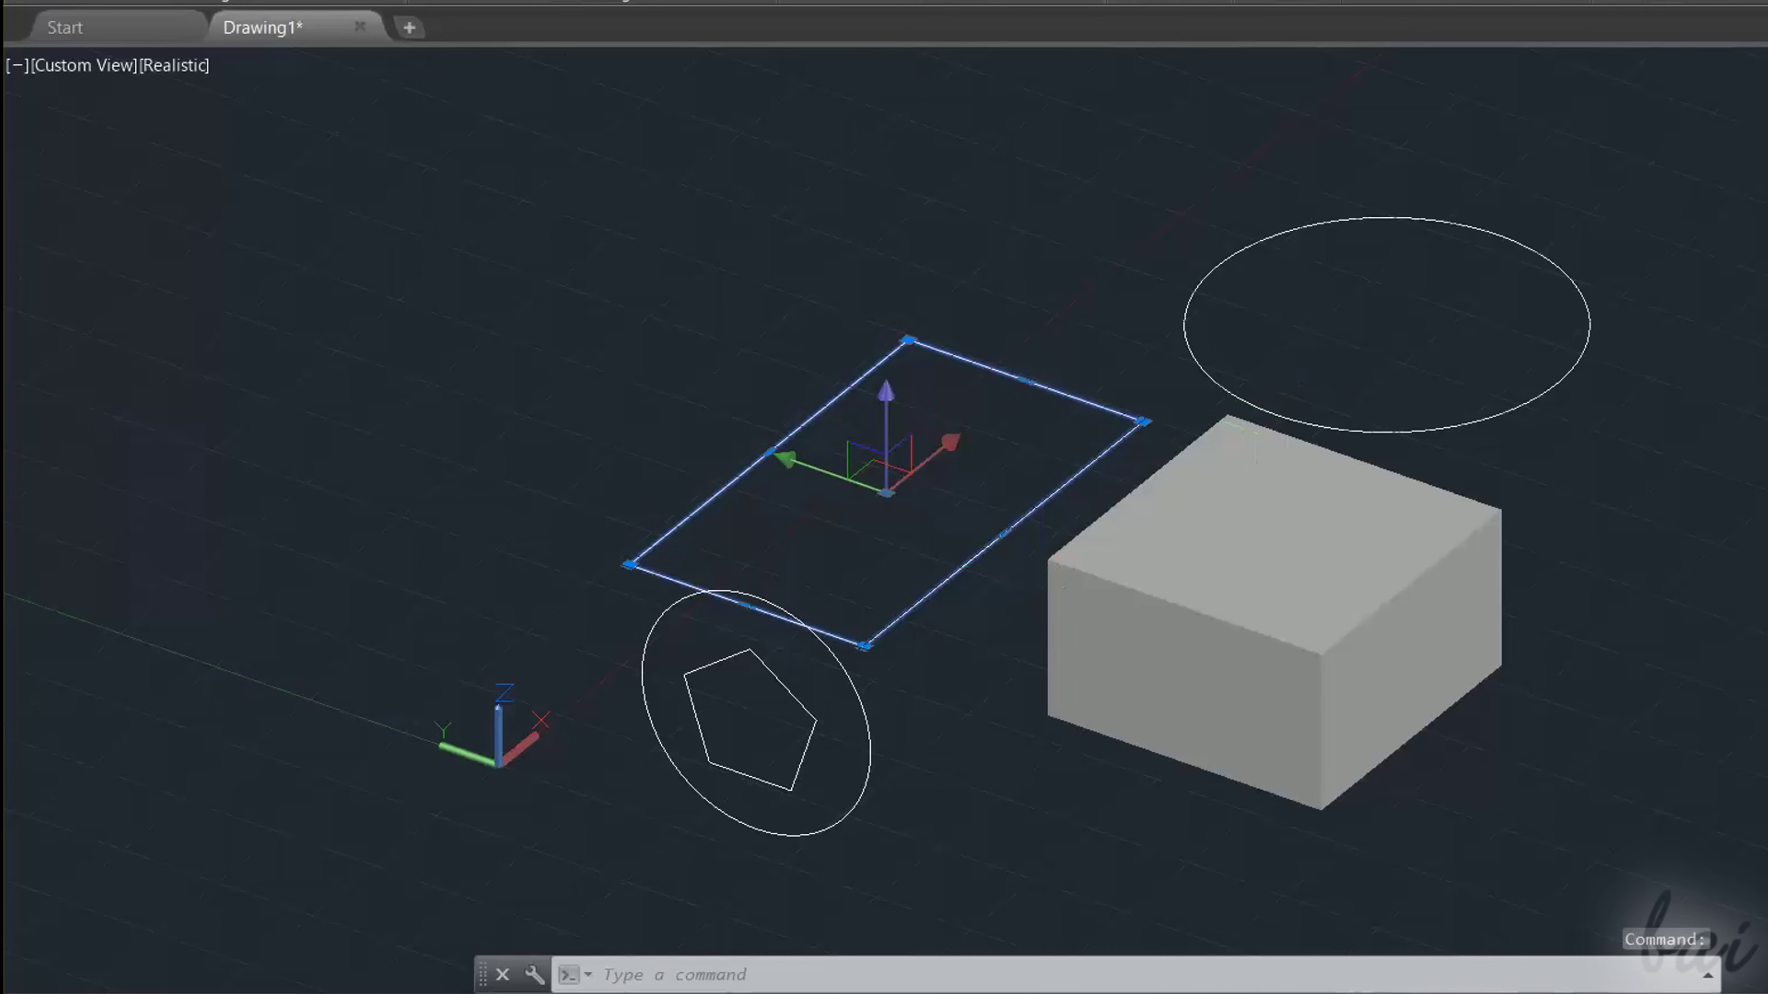
{"action": "key", "text": "Escape"}
{"action": "left_click", "coordinate": [1357, 501]}
{"action": "key", "text": "Escape"}
Step: Switch the visual style to X-ray, then select and deselect the translucent box and upper circle
{"action": "left_click", "coordinate": [174, 65]}
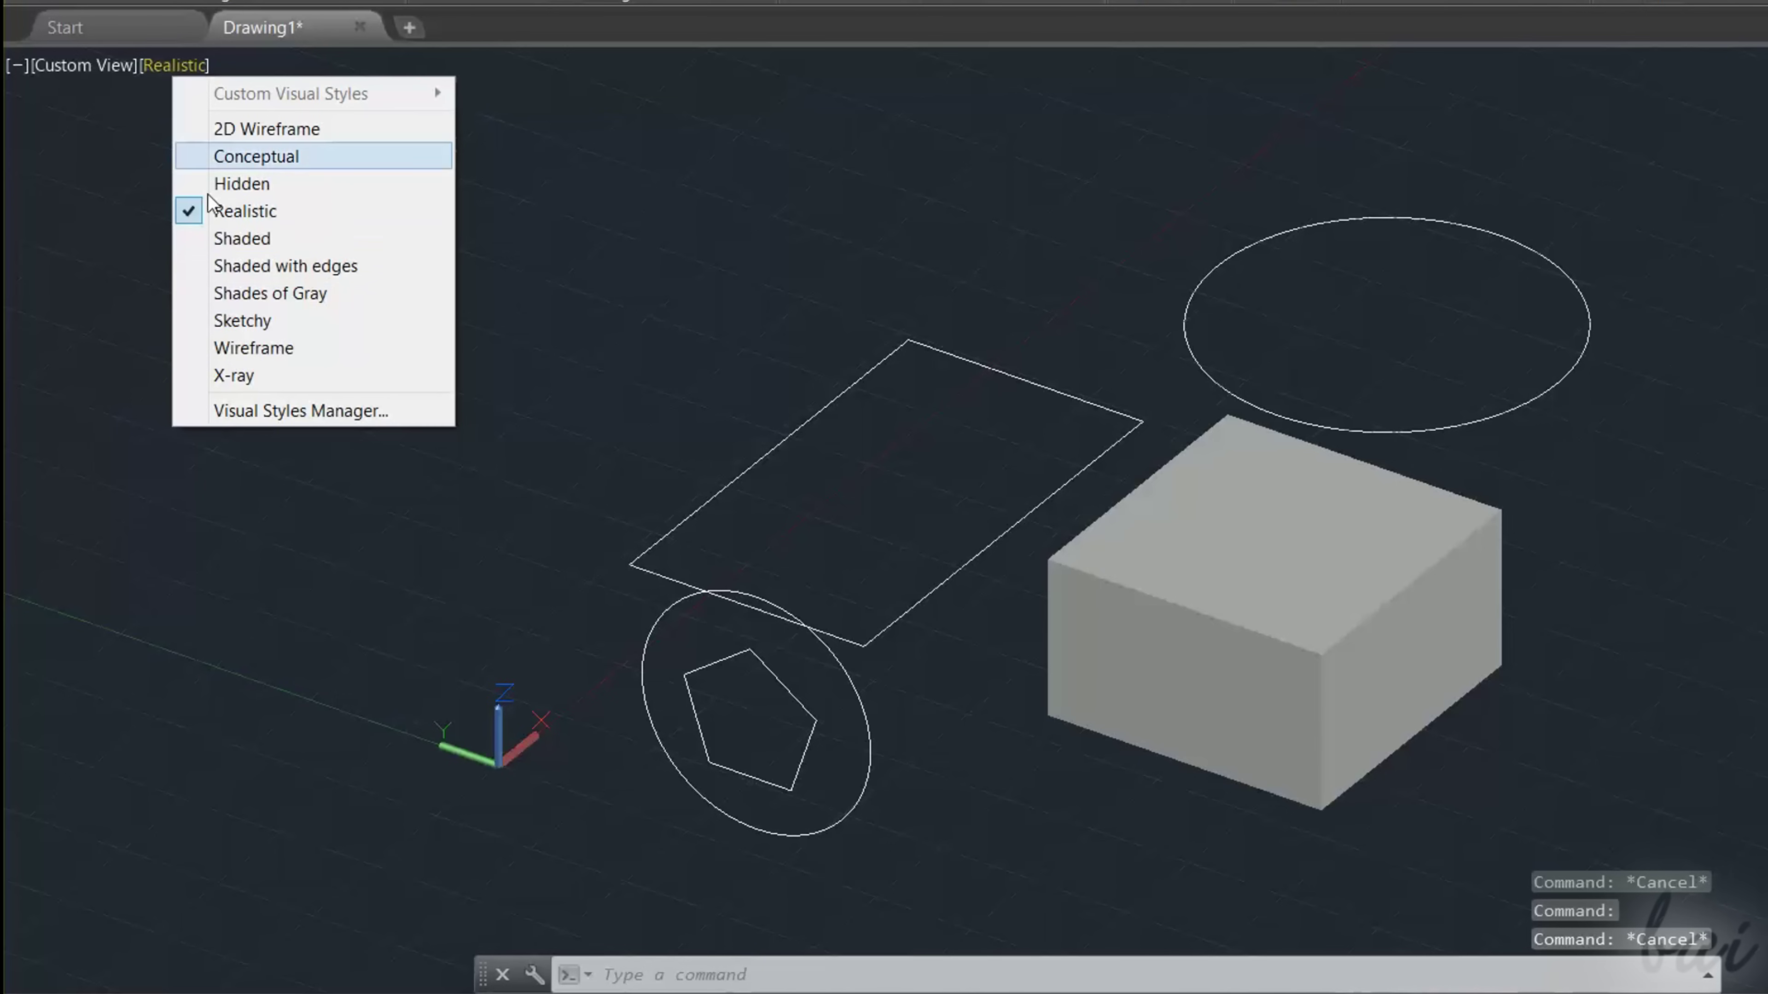
{"action": "left_click", "coordinate": [266, 374]}
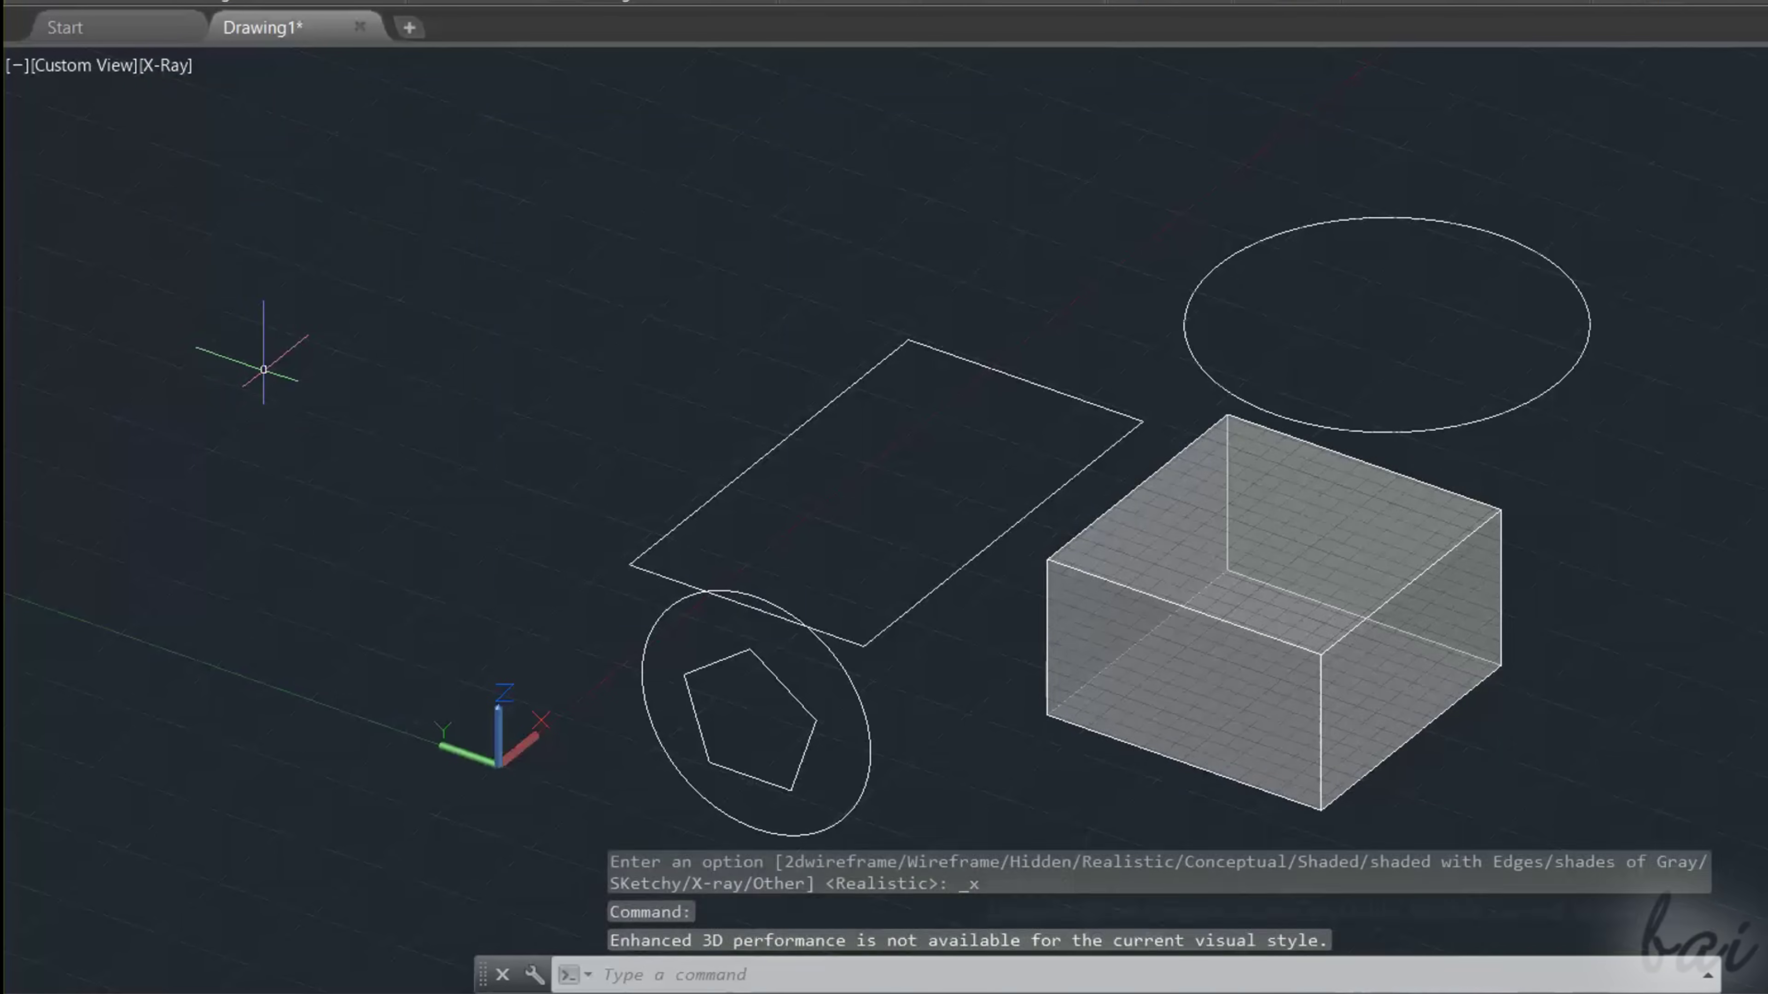
{"action": "key", "text": "Escape"}
{"action": "left_click", "coordinate": [1152, 600]}
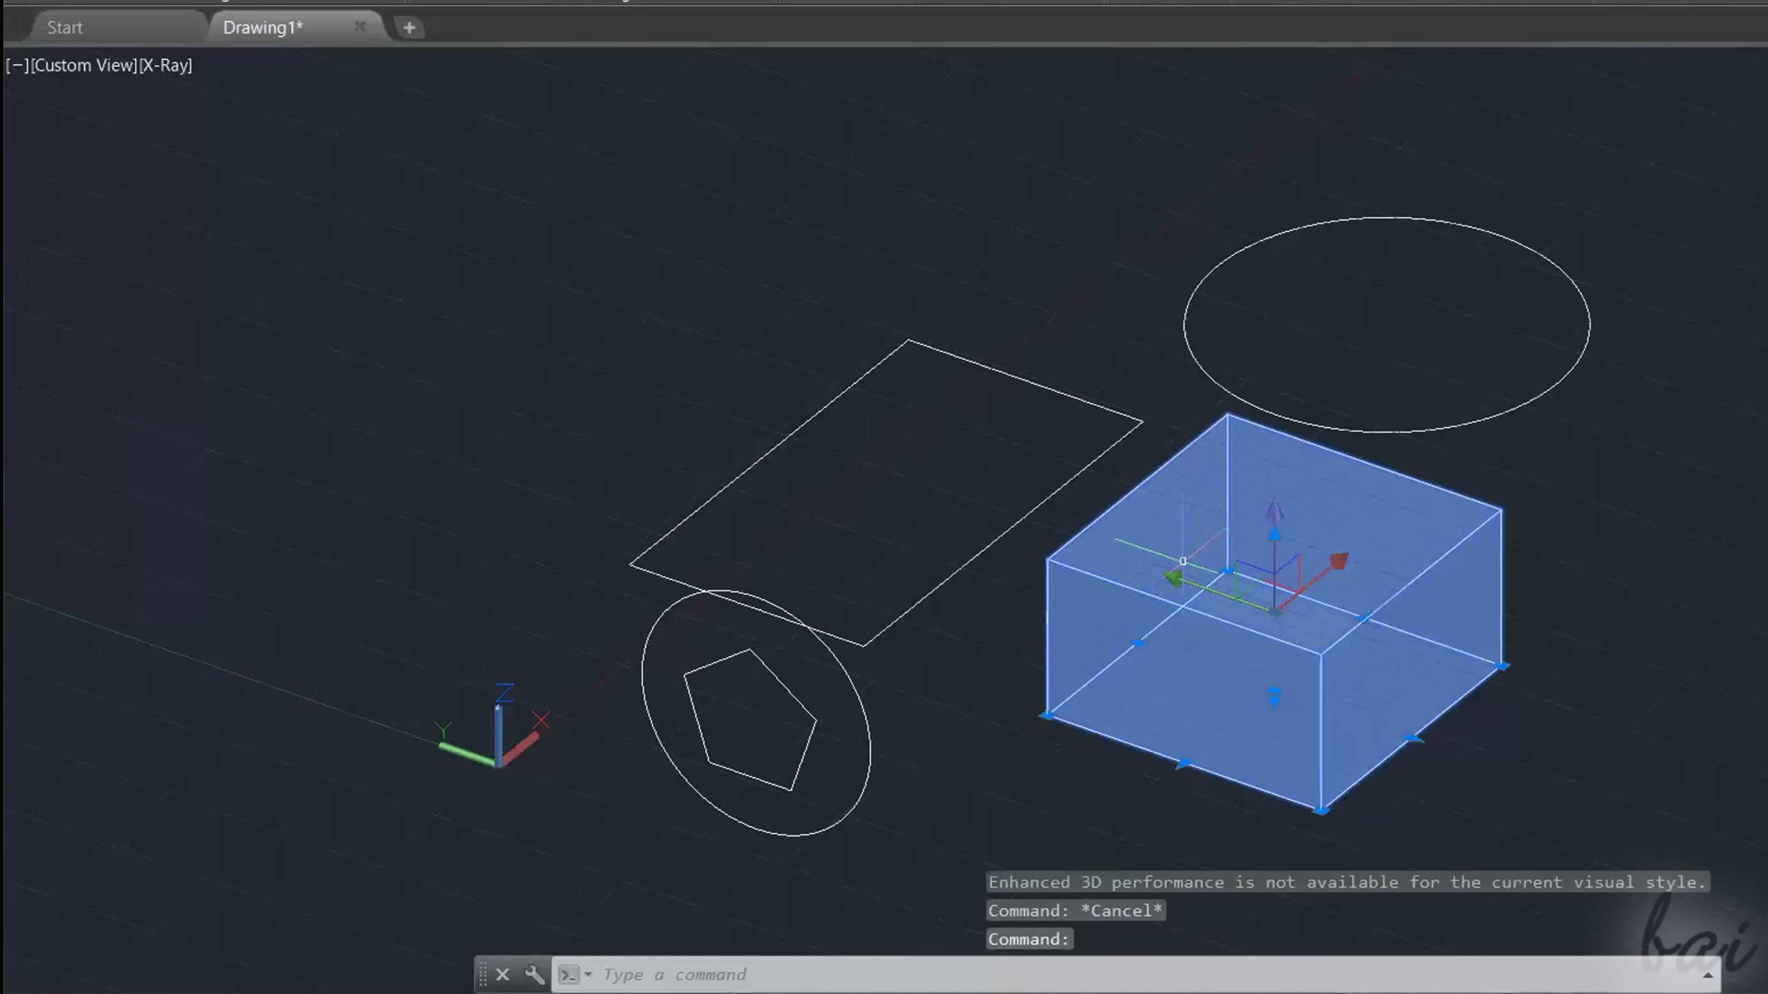
{"action": "key", "text": "Escape"}
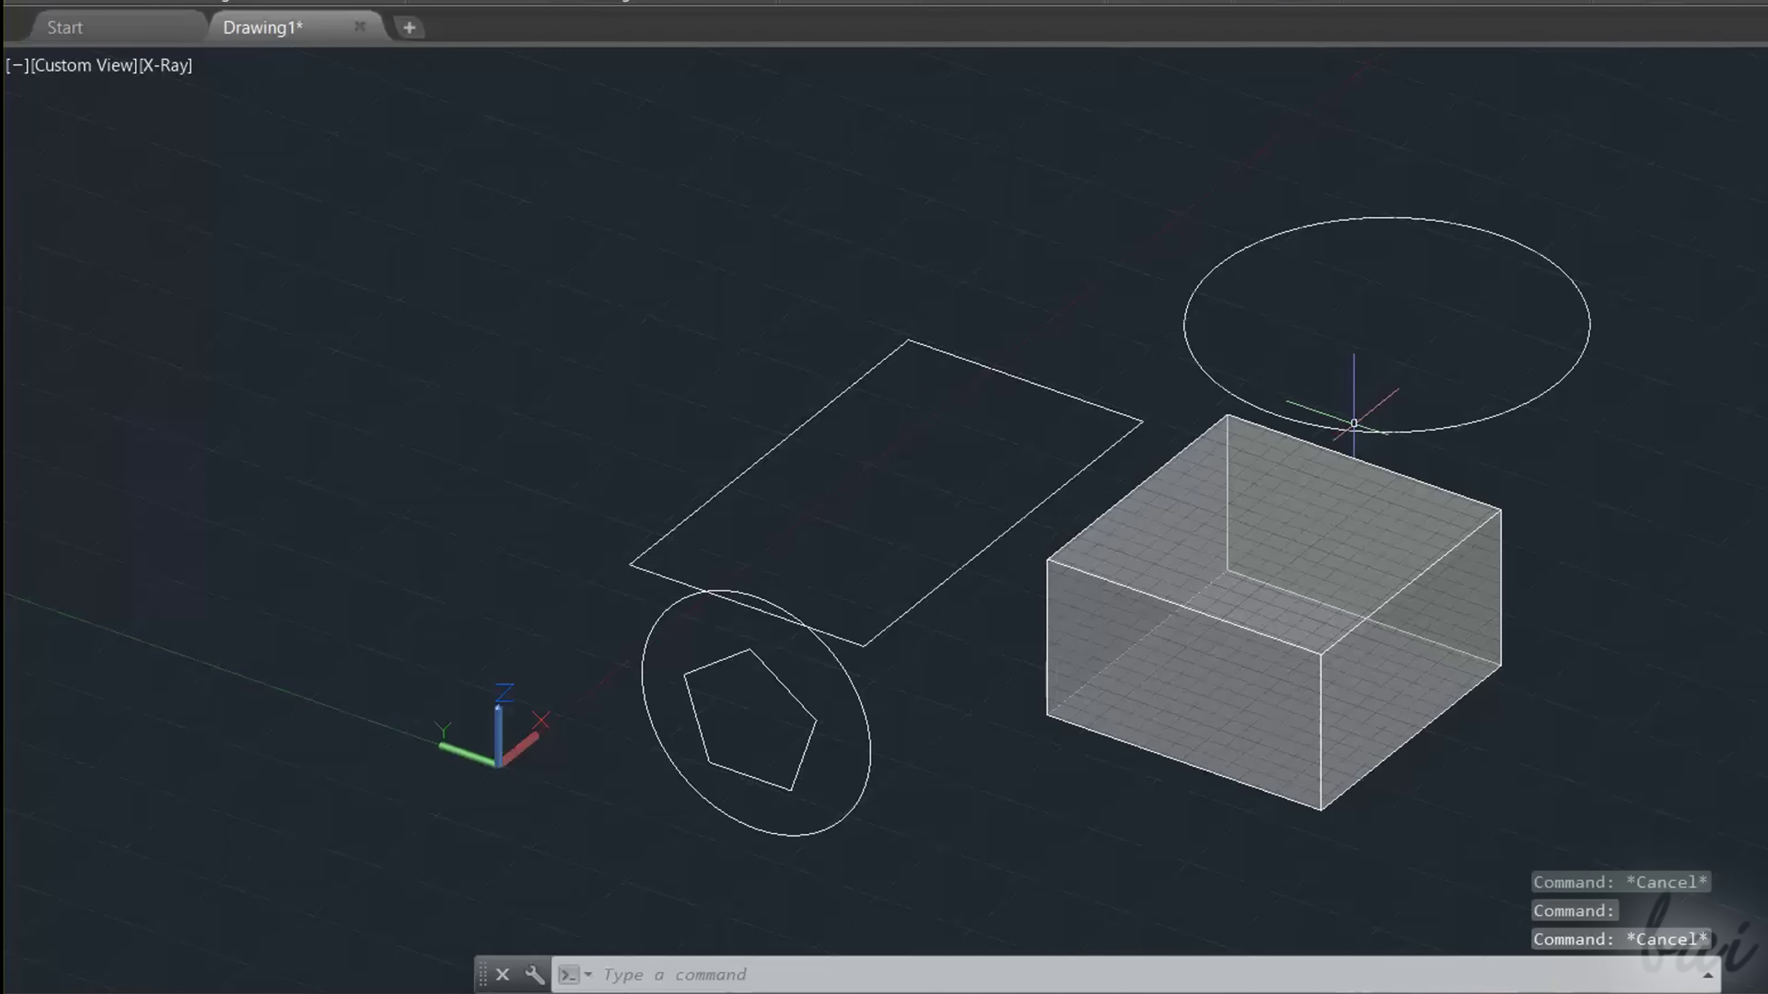
{"action": "left_click", "coordinate": [1354, 427]}
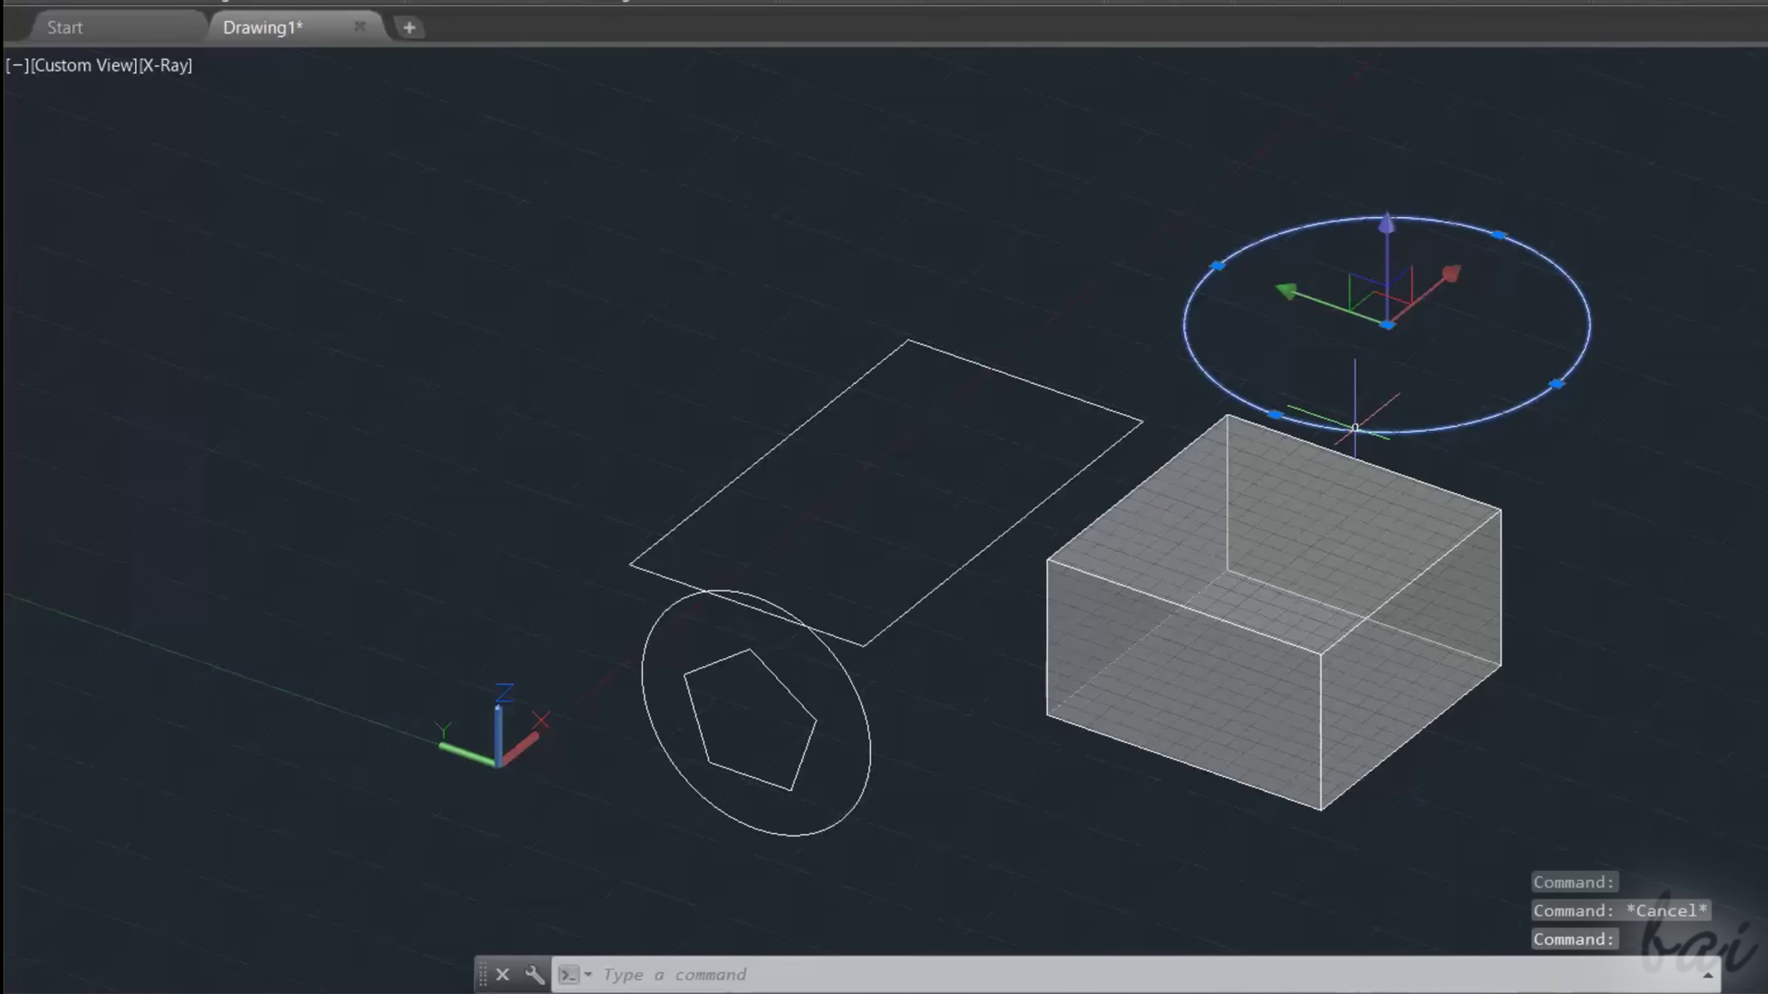
{"action": "key", "text": "Escape"}
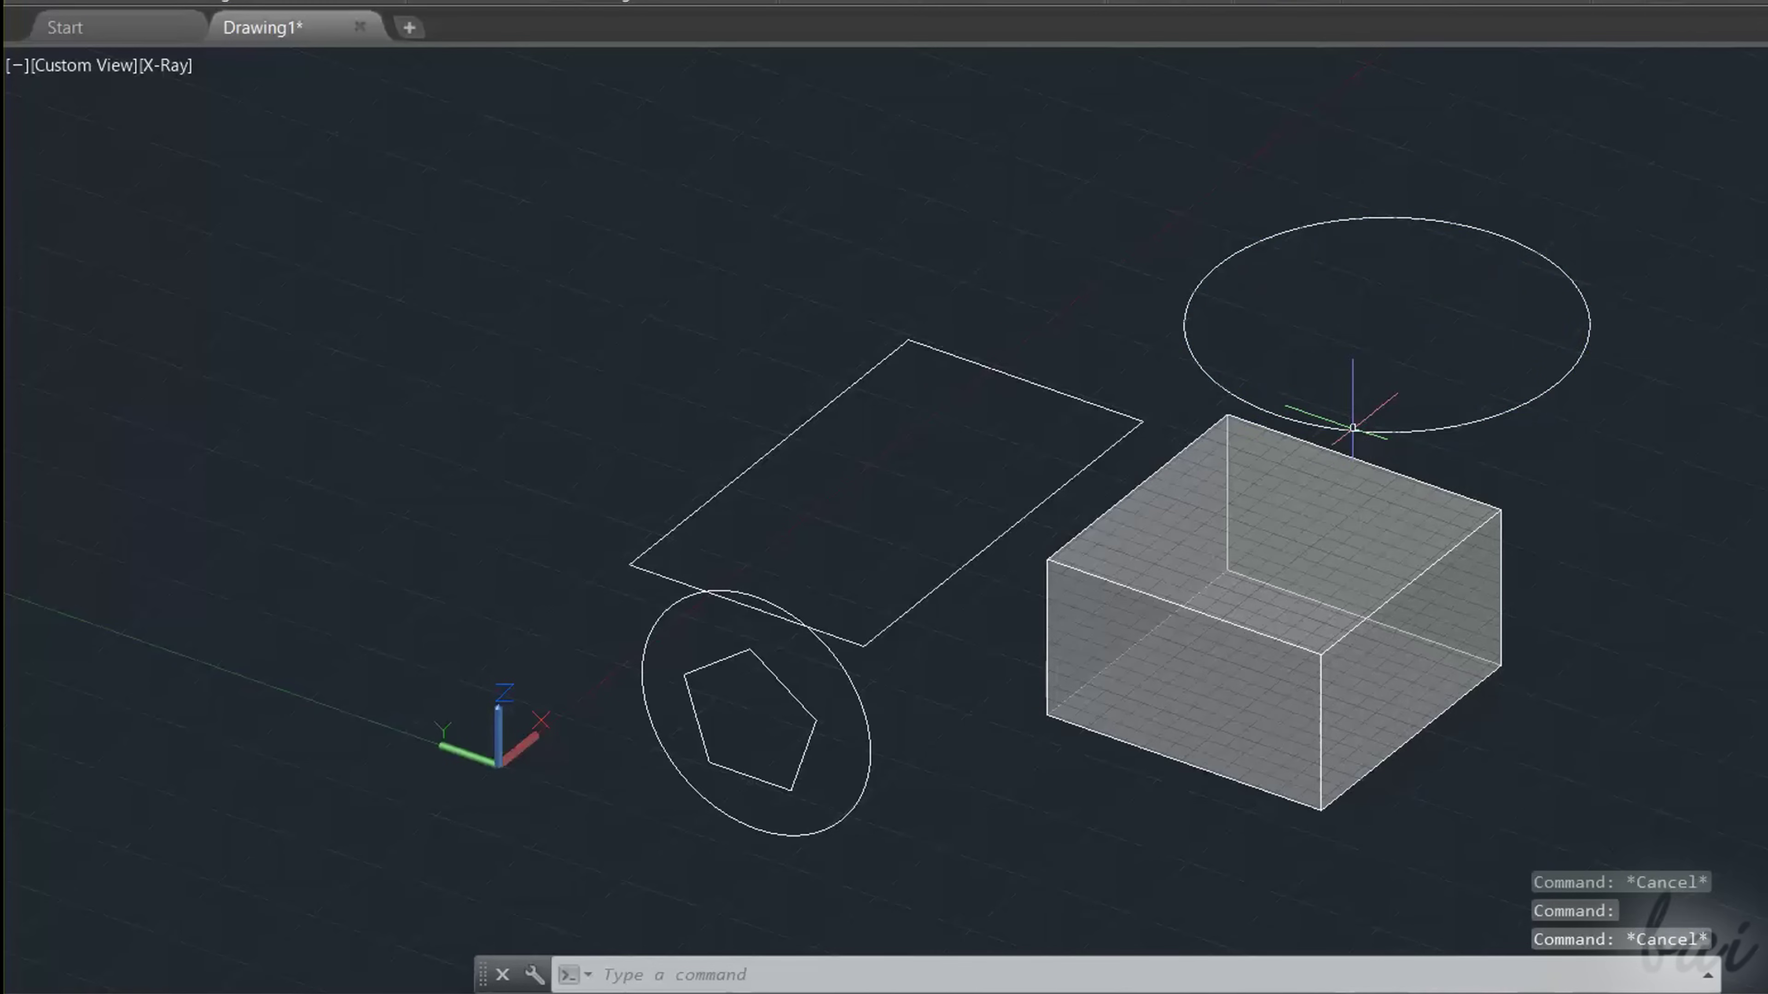
{"action": "mouse_move", "coordinate": [1352, 428]}
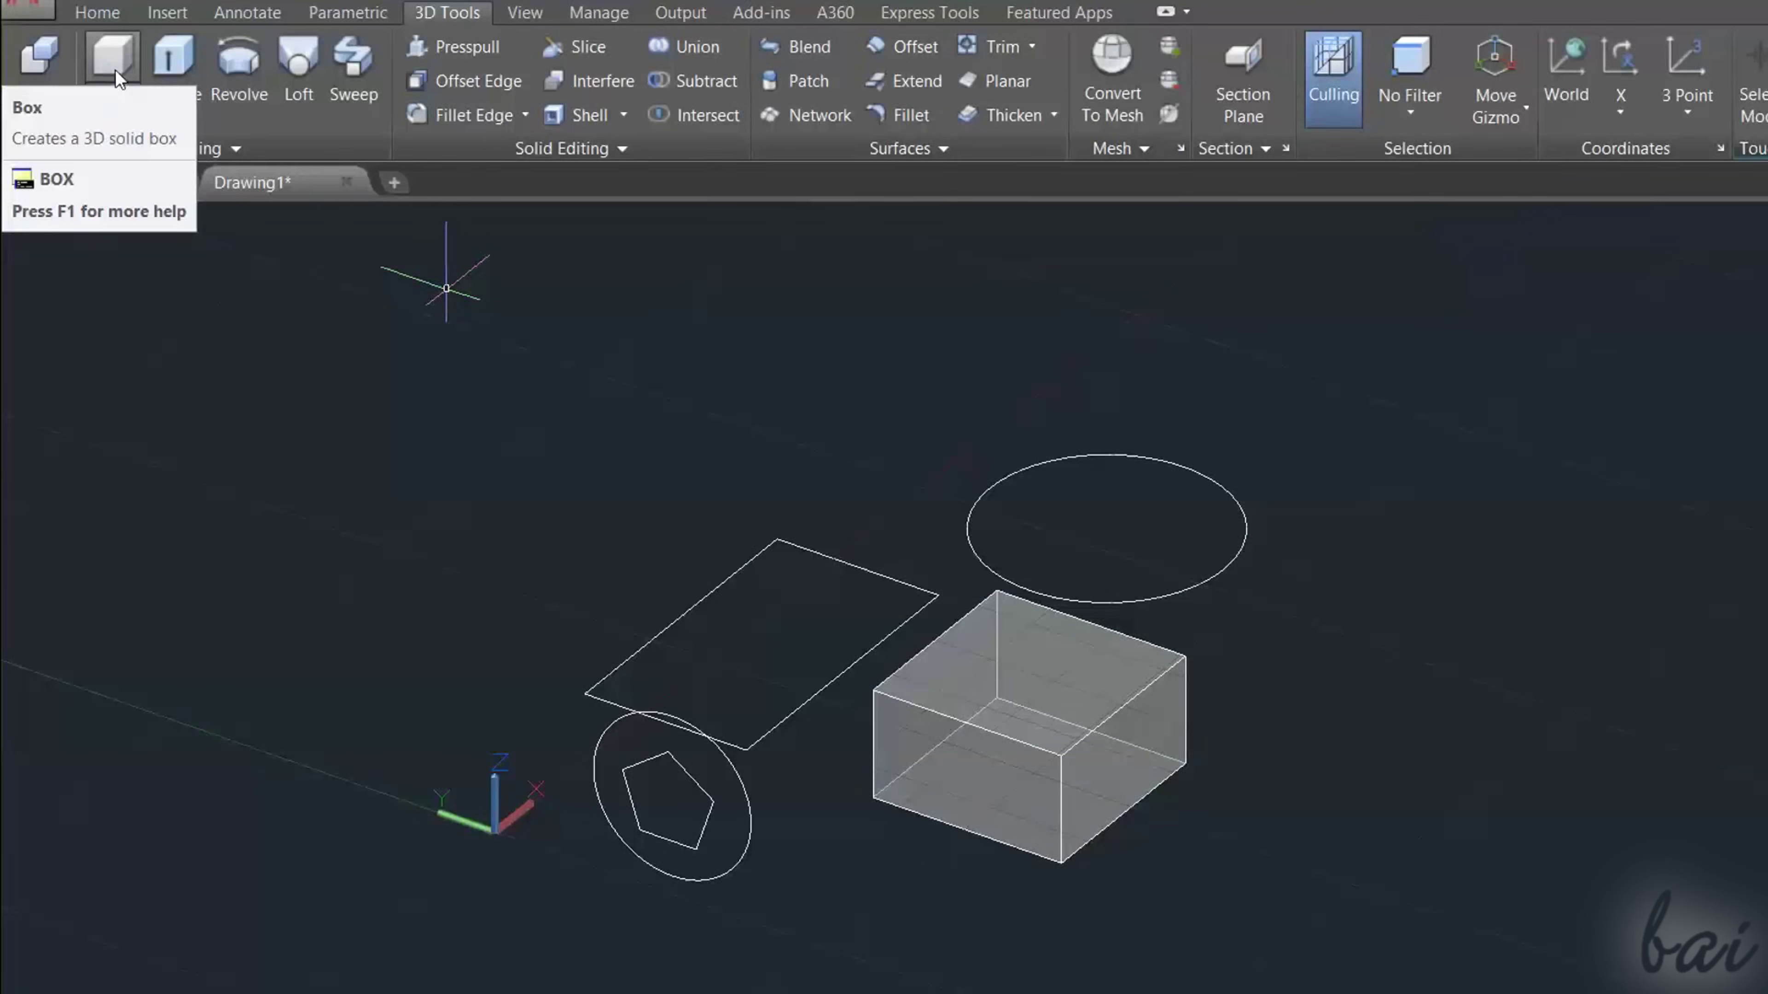
Step: Draw a small box and a cylinder beside the large box
{"action": "left_click", "coordinate": [124, 116]}
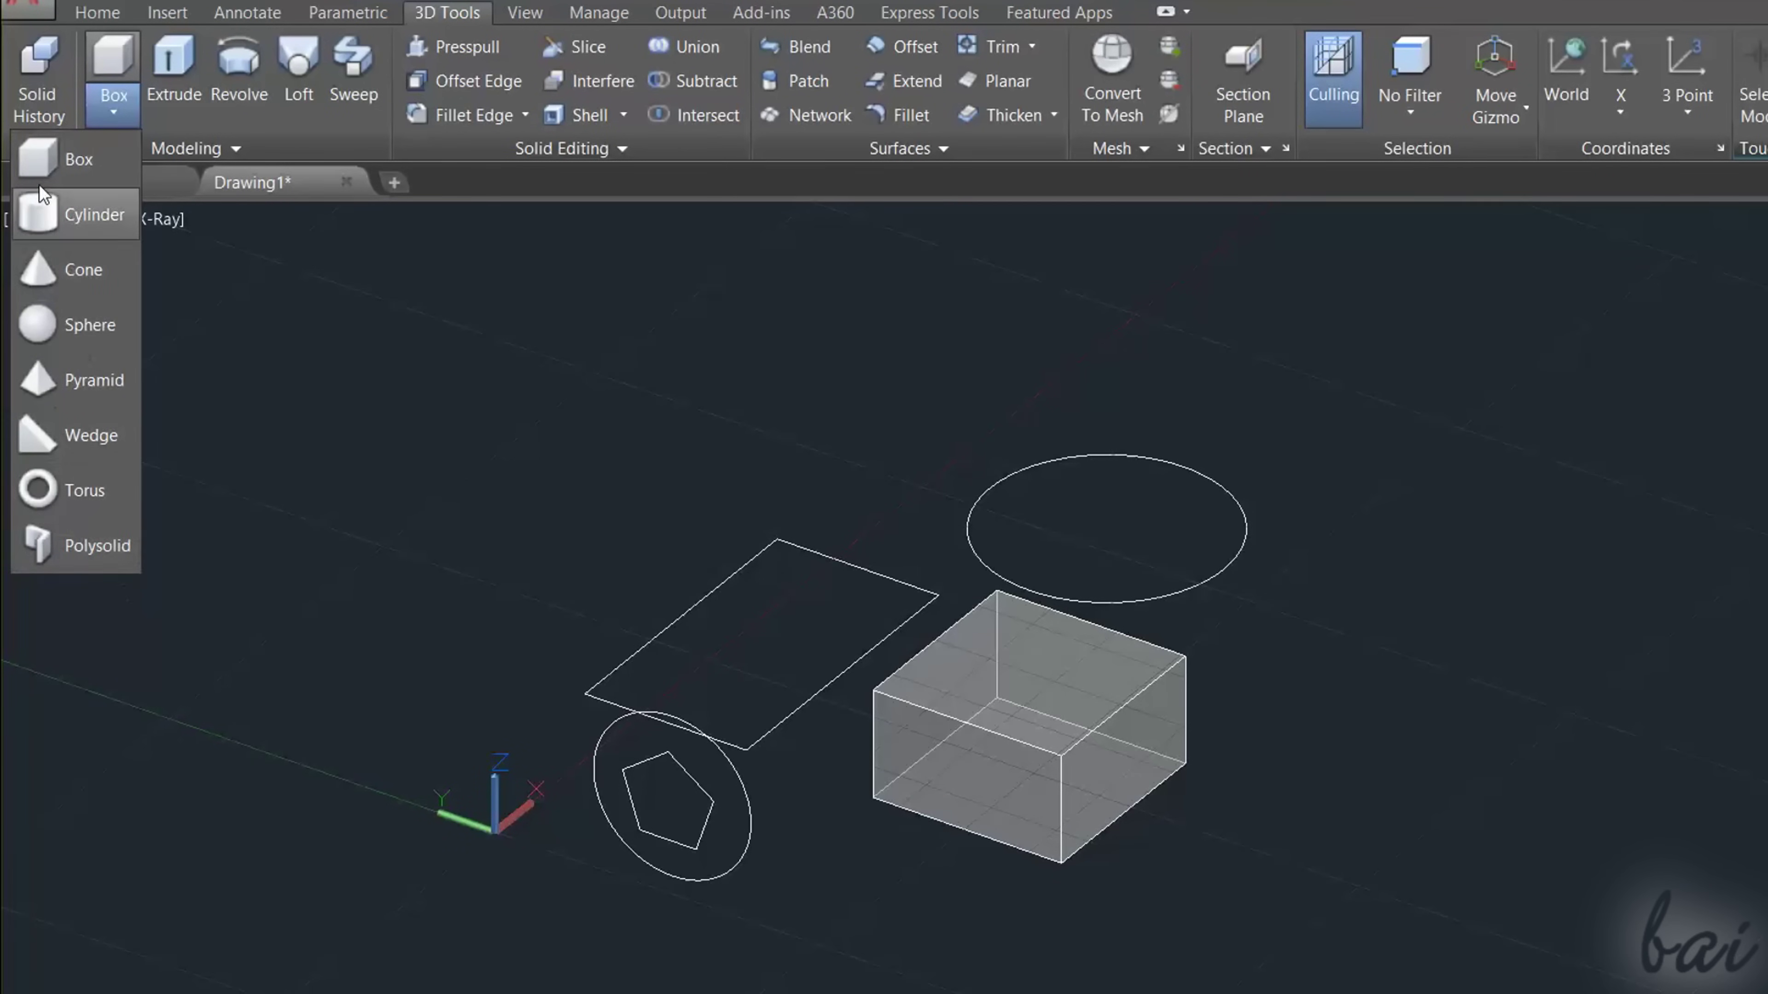
{"action": "left_click", "coordinate": [43, 159]}
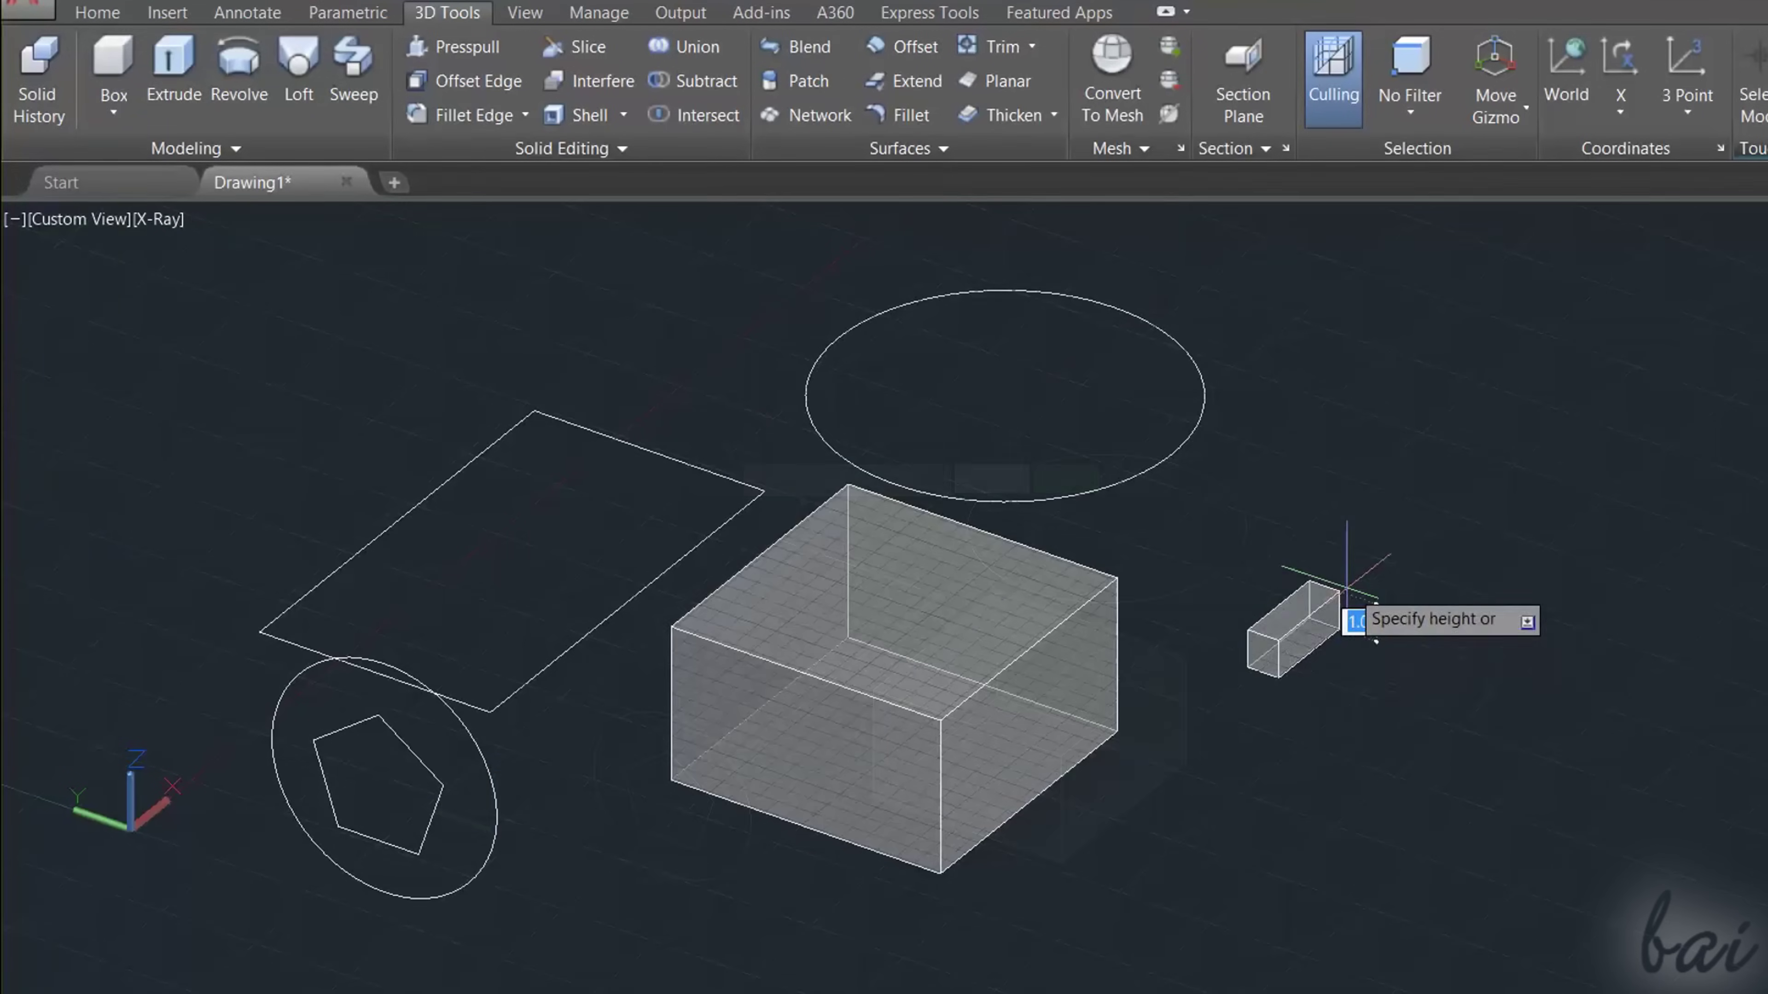
{"action": "left_click", "coordinate": [1381, 521]}
{"action": "left_click", "coordinate": [114, 114]}
{"action": "left_click", "coordinate": [94, 215]}
{"action": "left_click", "coordinate": [1439, 715]}
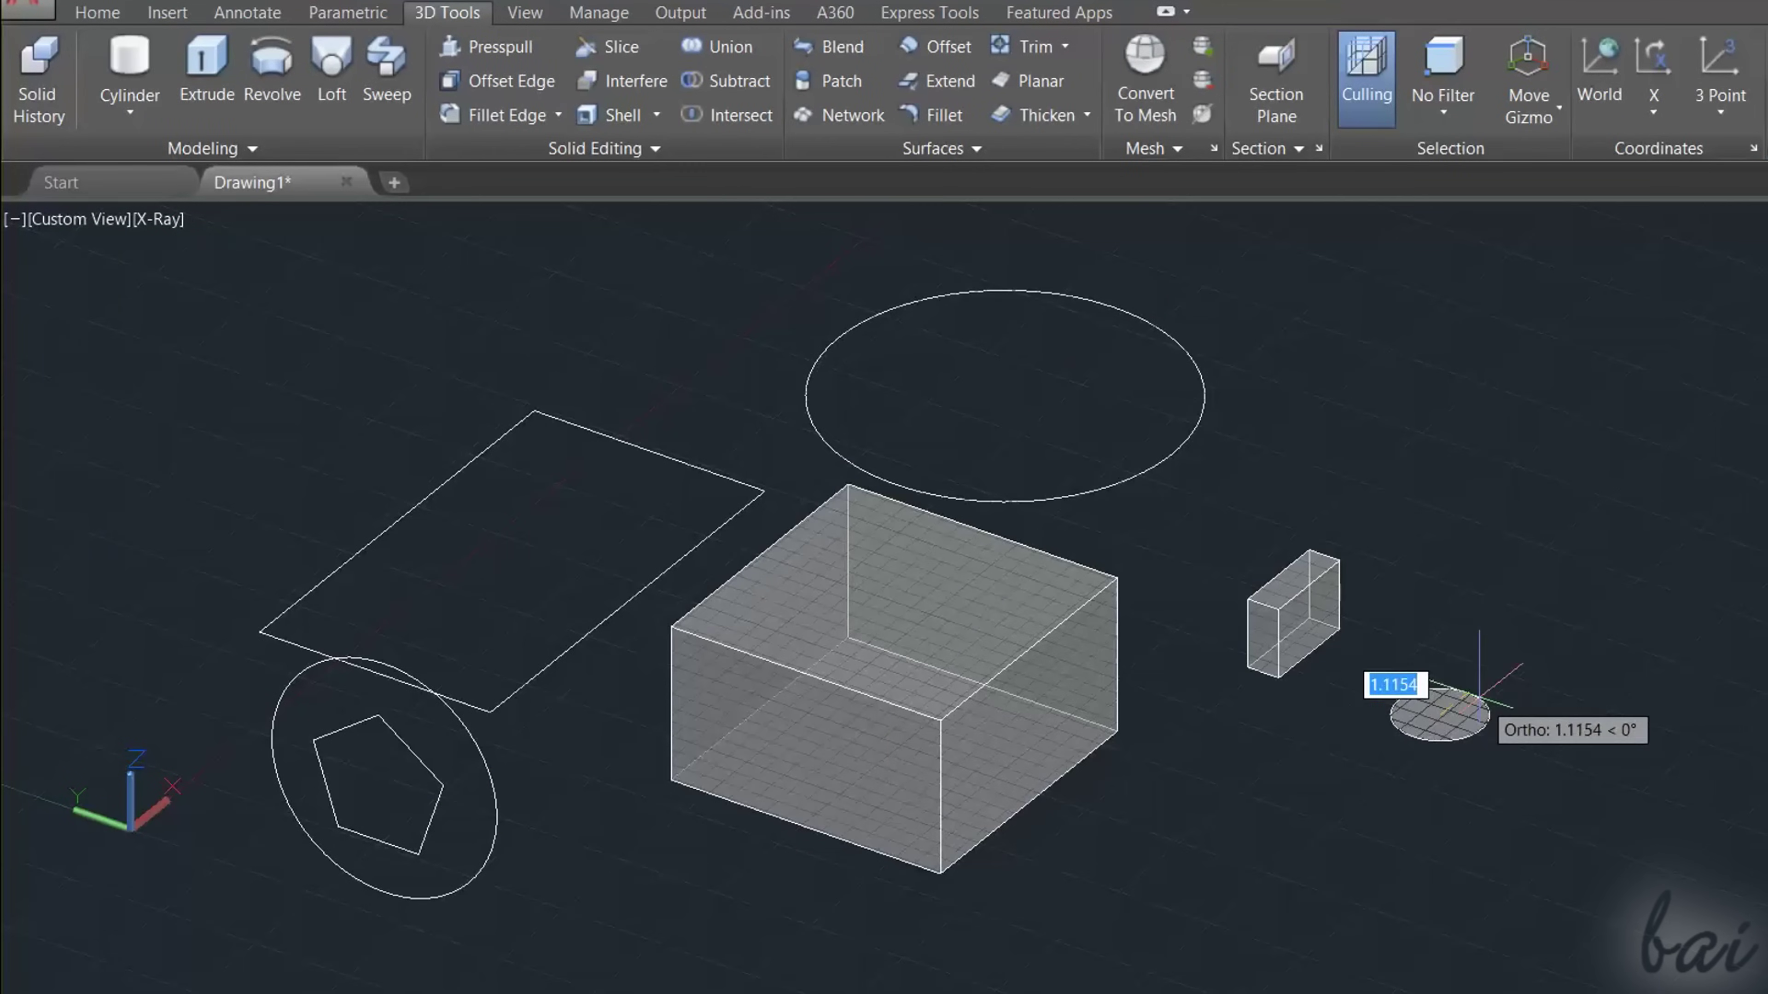
{"action": "left_click", "coordinate": [1506, 715]}
{"action": "left_click", "coordinate": [1506, 595]}
Step: Add a cone and a pyramid next to it
{"action": "left_click", "coordinate": [129, 112]}
{"action": "left_click", "coordinate": [94, 270]}
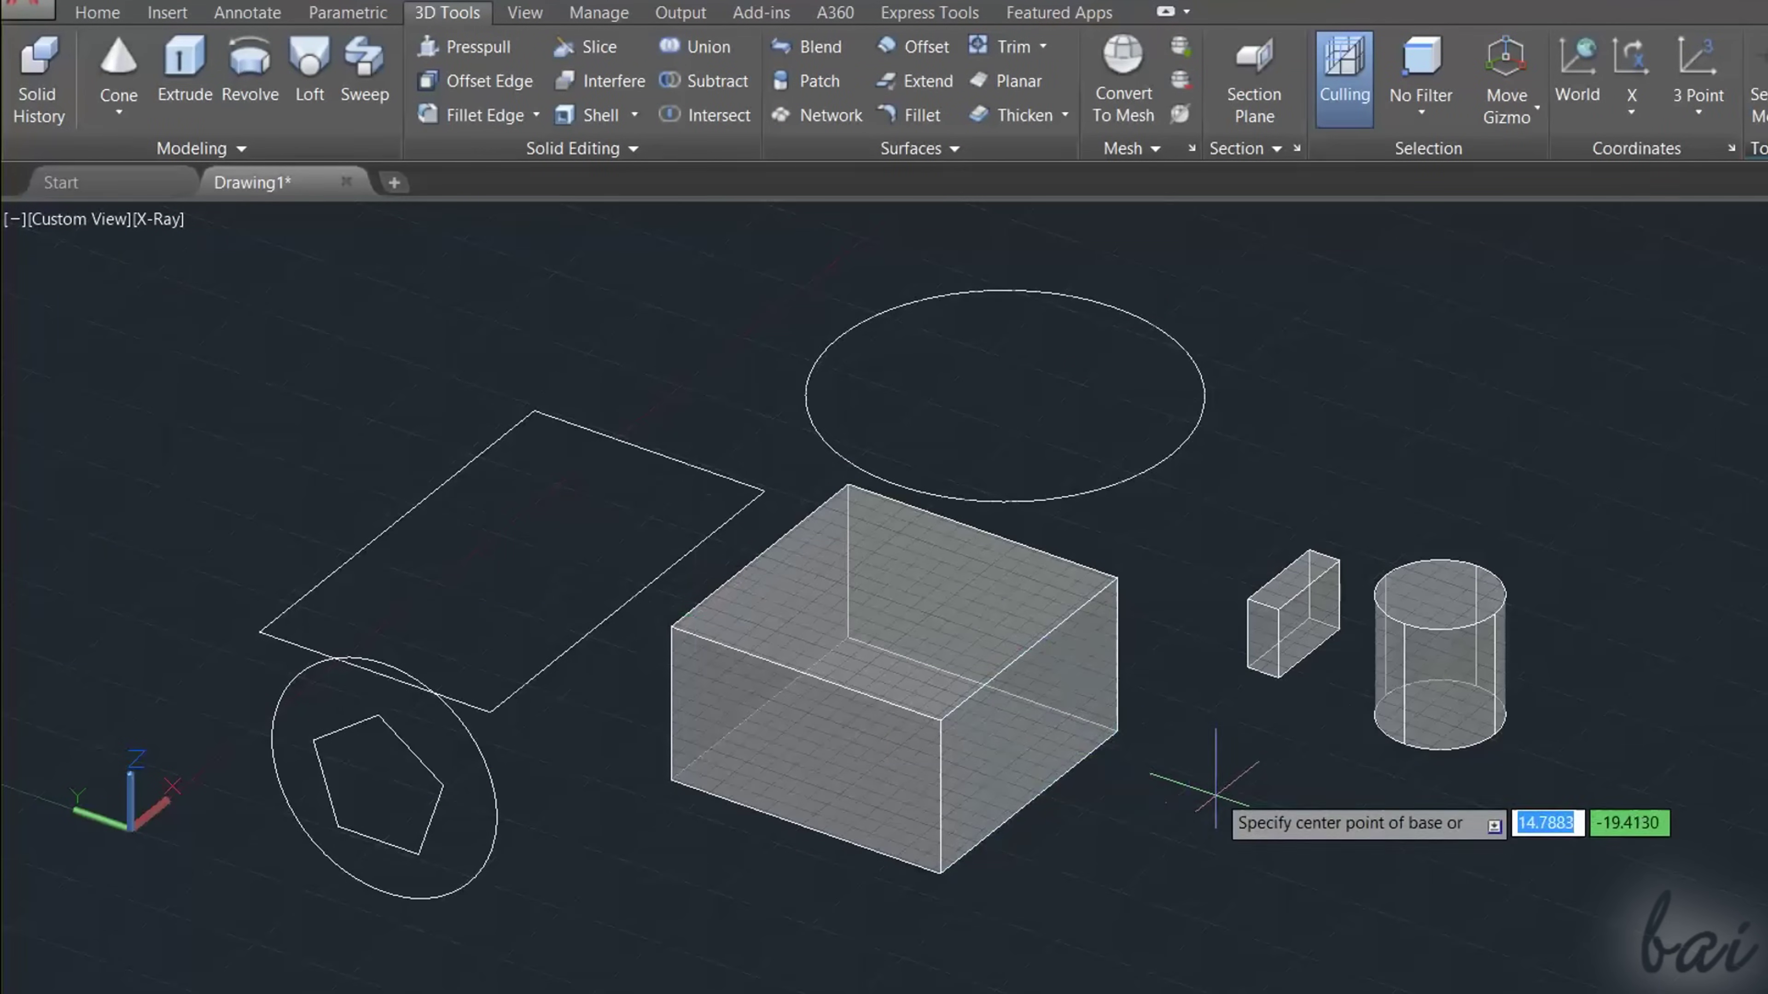
{"action": "left_click", "coordinate": [1191, 787]}
{"action": "left_click", "coordinate": [1245, 753]}
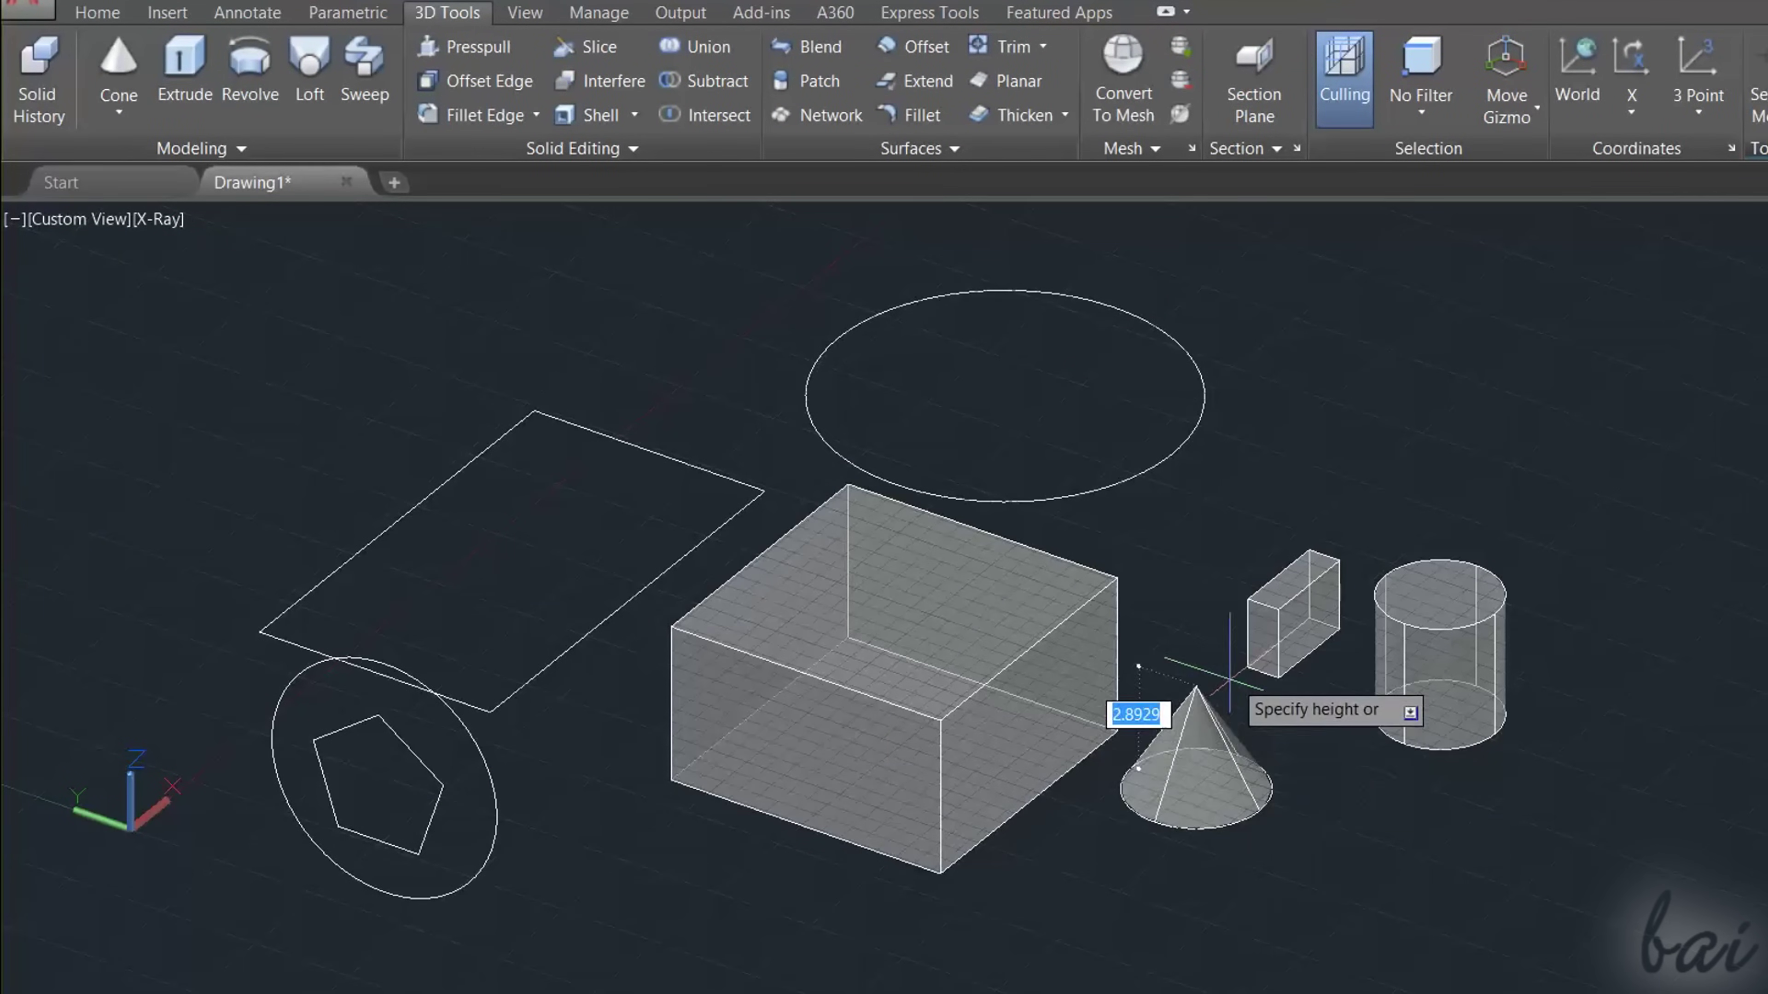
{"action": "left_click", "coordinate": [1221, 639]}
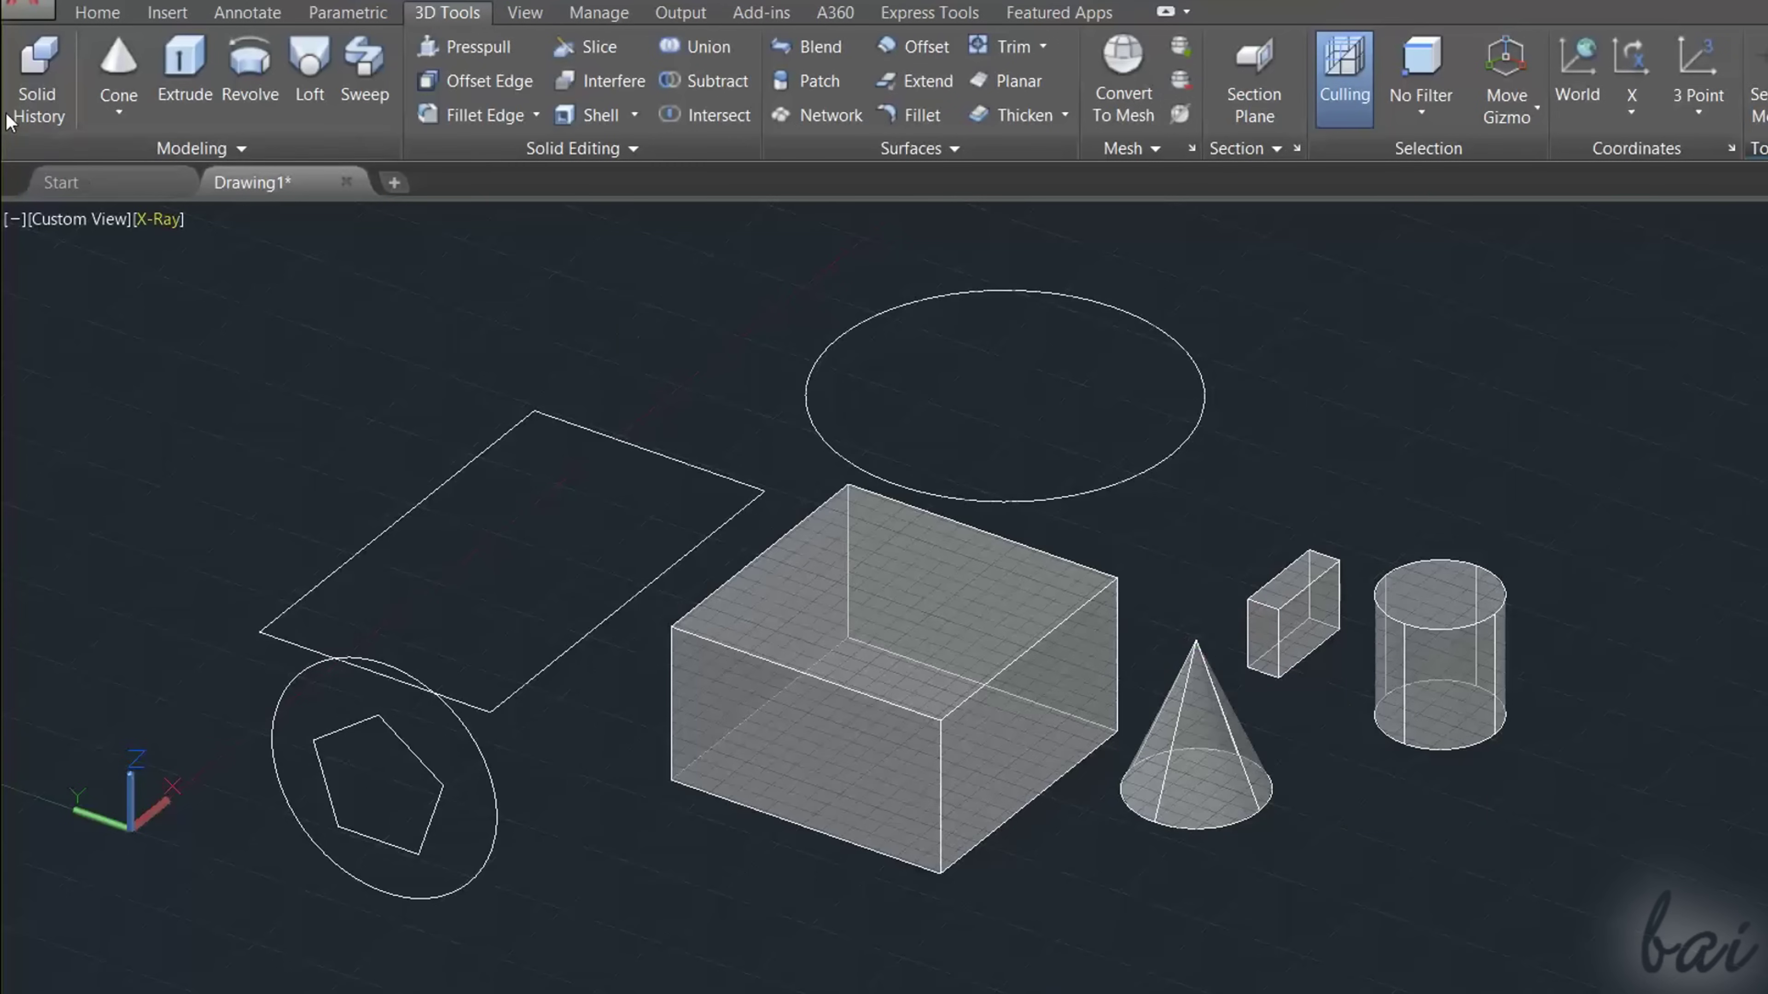
{"action": "left_click", "coordinate": [117, 112]}
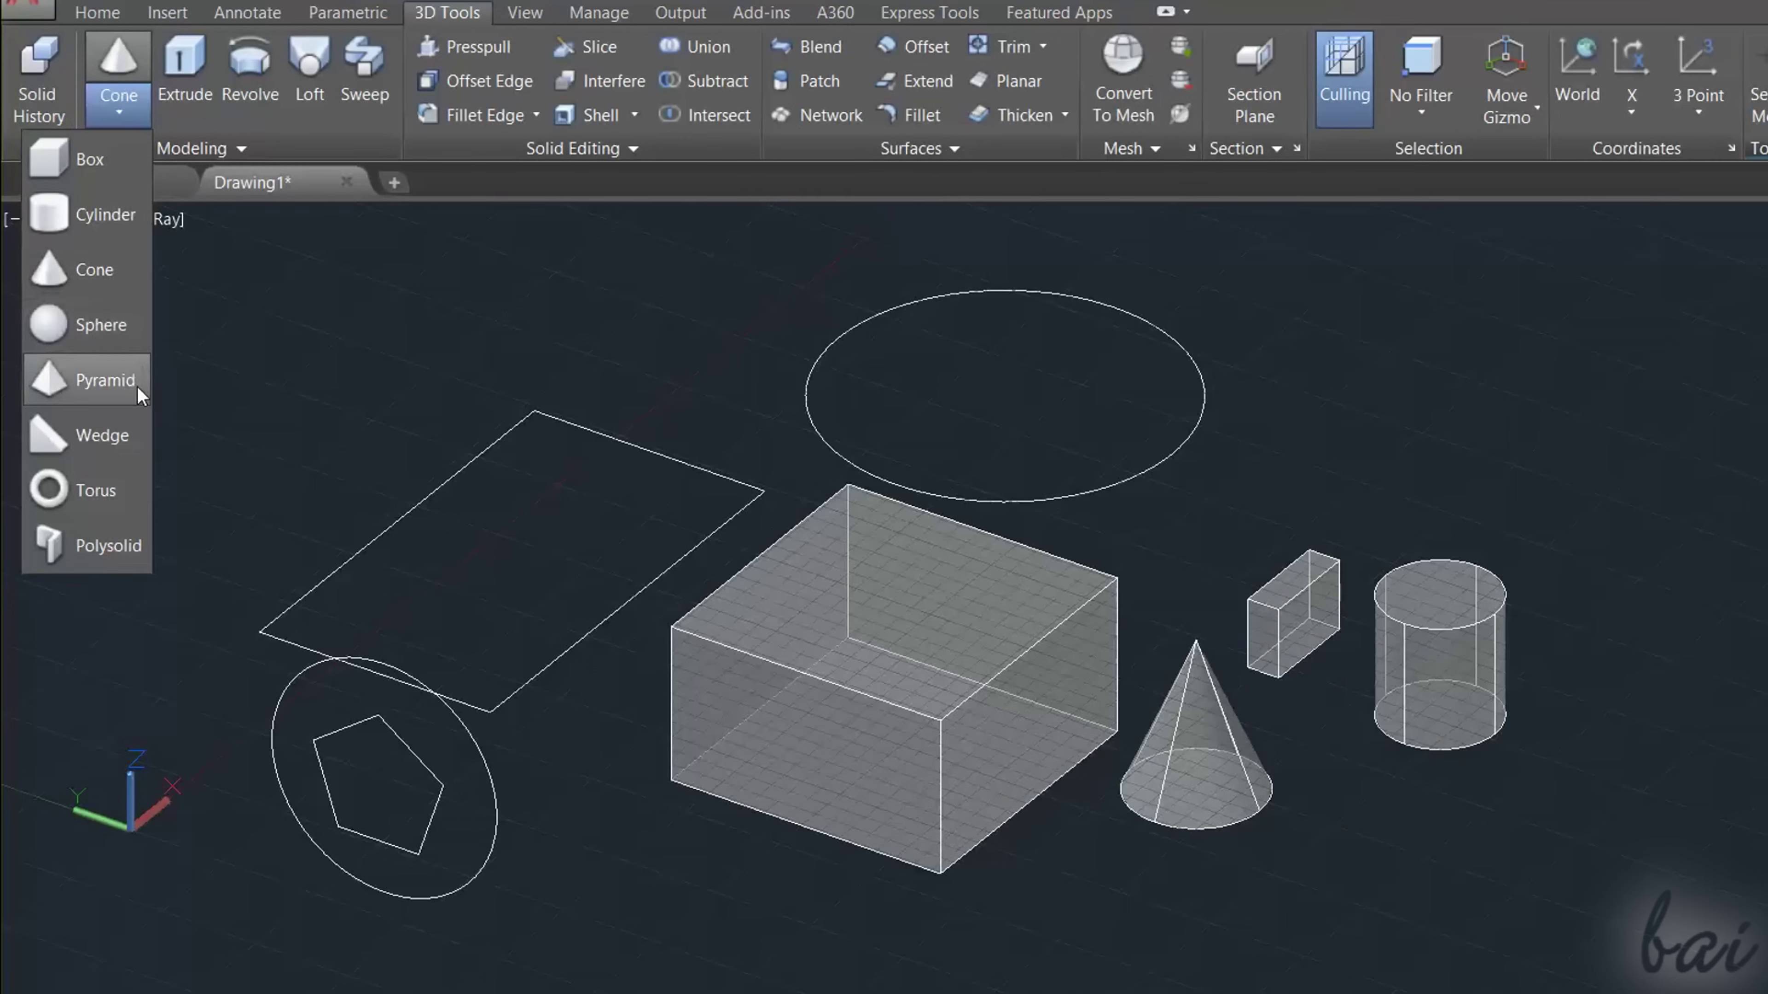
{"action": "left_click", "coordinate": [104, 381]}
{"action": "left_click", "coordinate": [1328, 865]}
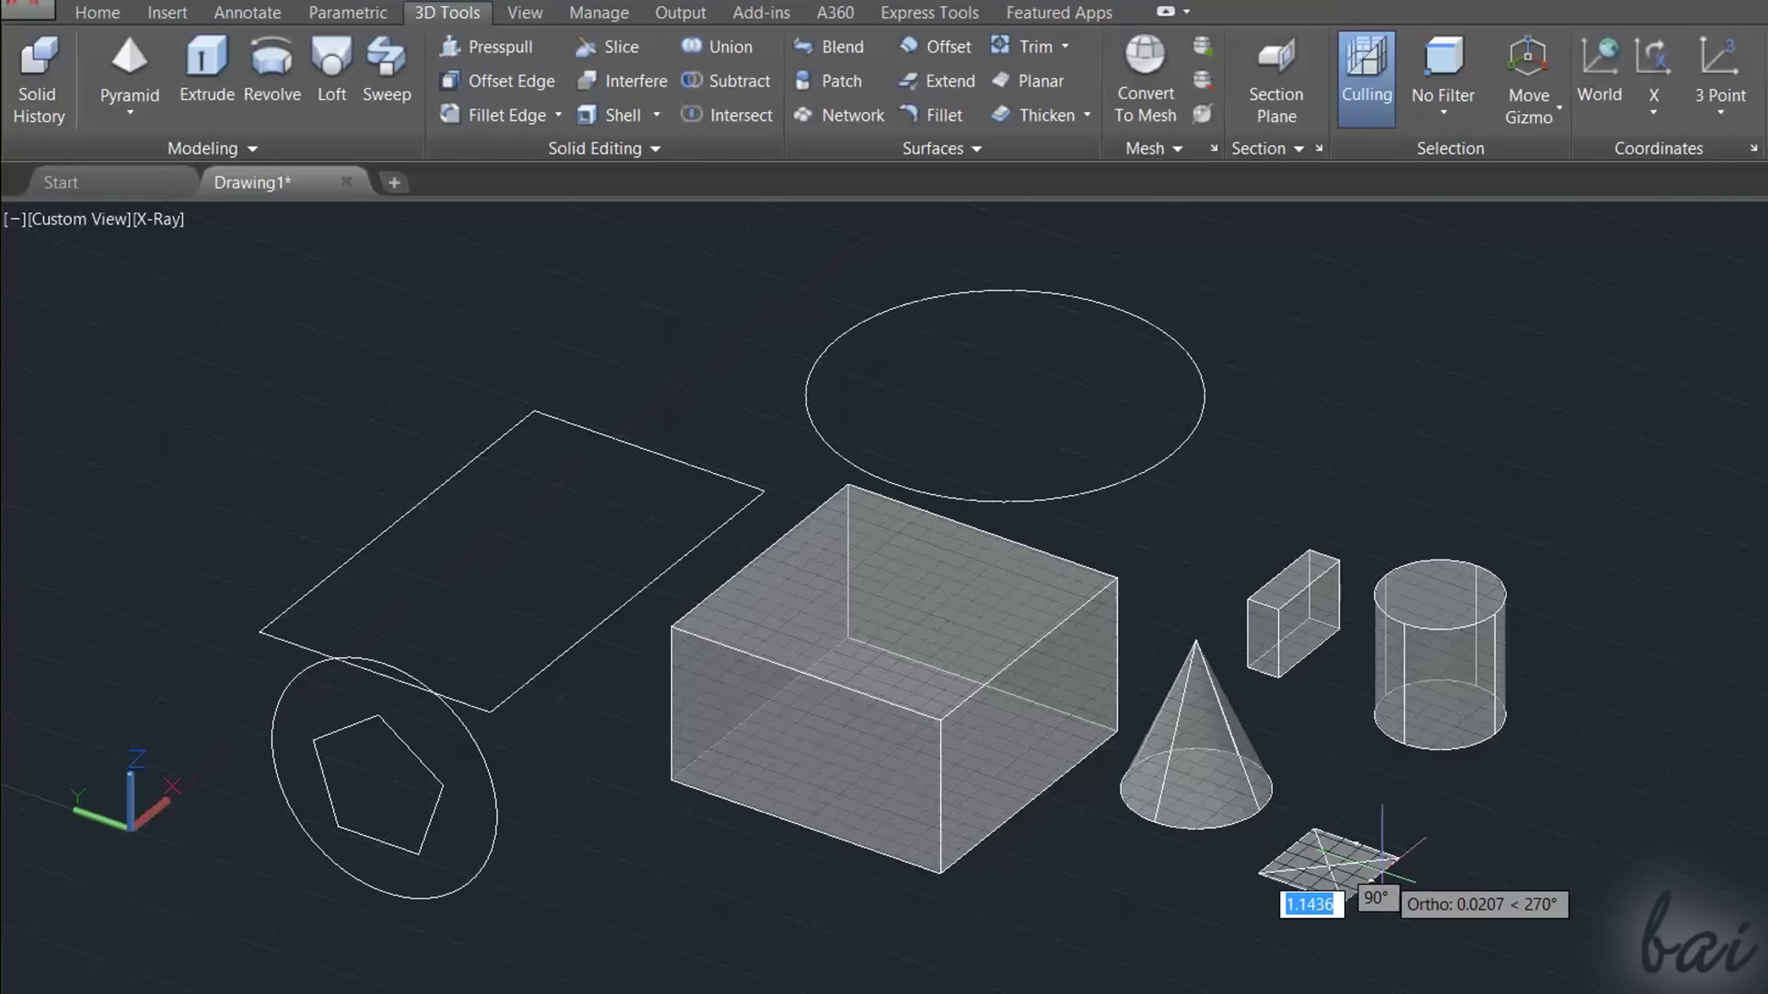
{"action": "left_click", "coordinate": [1417, 855]}
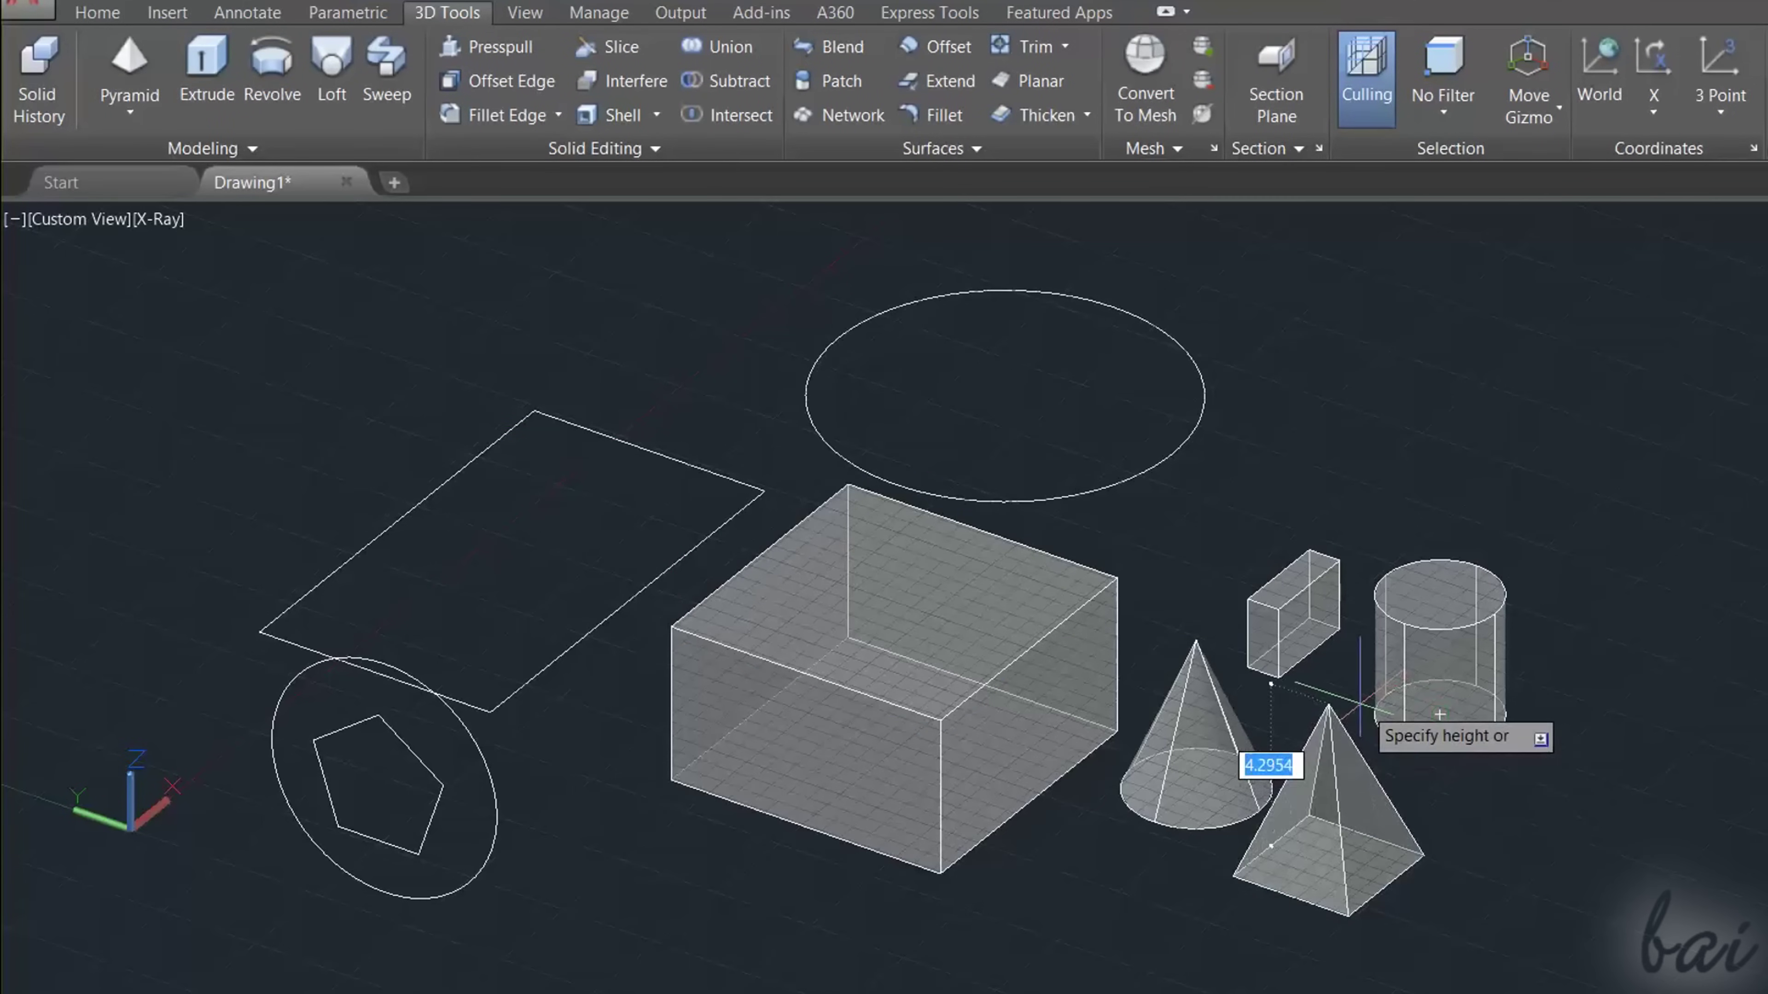
{"action": "left_click", "coordinate": [1361, 699]}
Step: Orbit to a lower angle, reorient the UCS and draw a triangular solid on the left
{"action": "middle_click_drag", "start_coordinate": [1755, 778], "coordinate": [1650, 778], "text": "shift"}
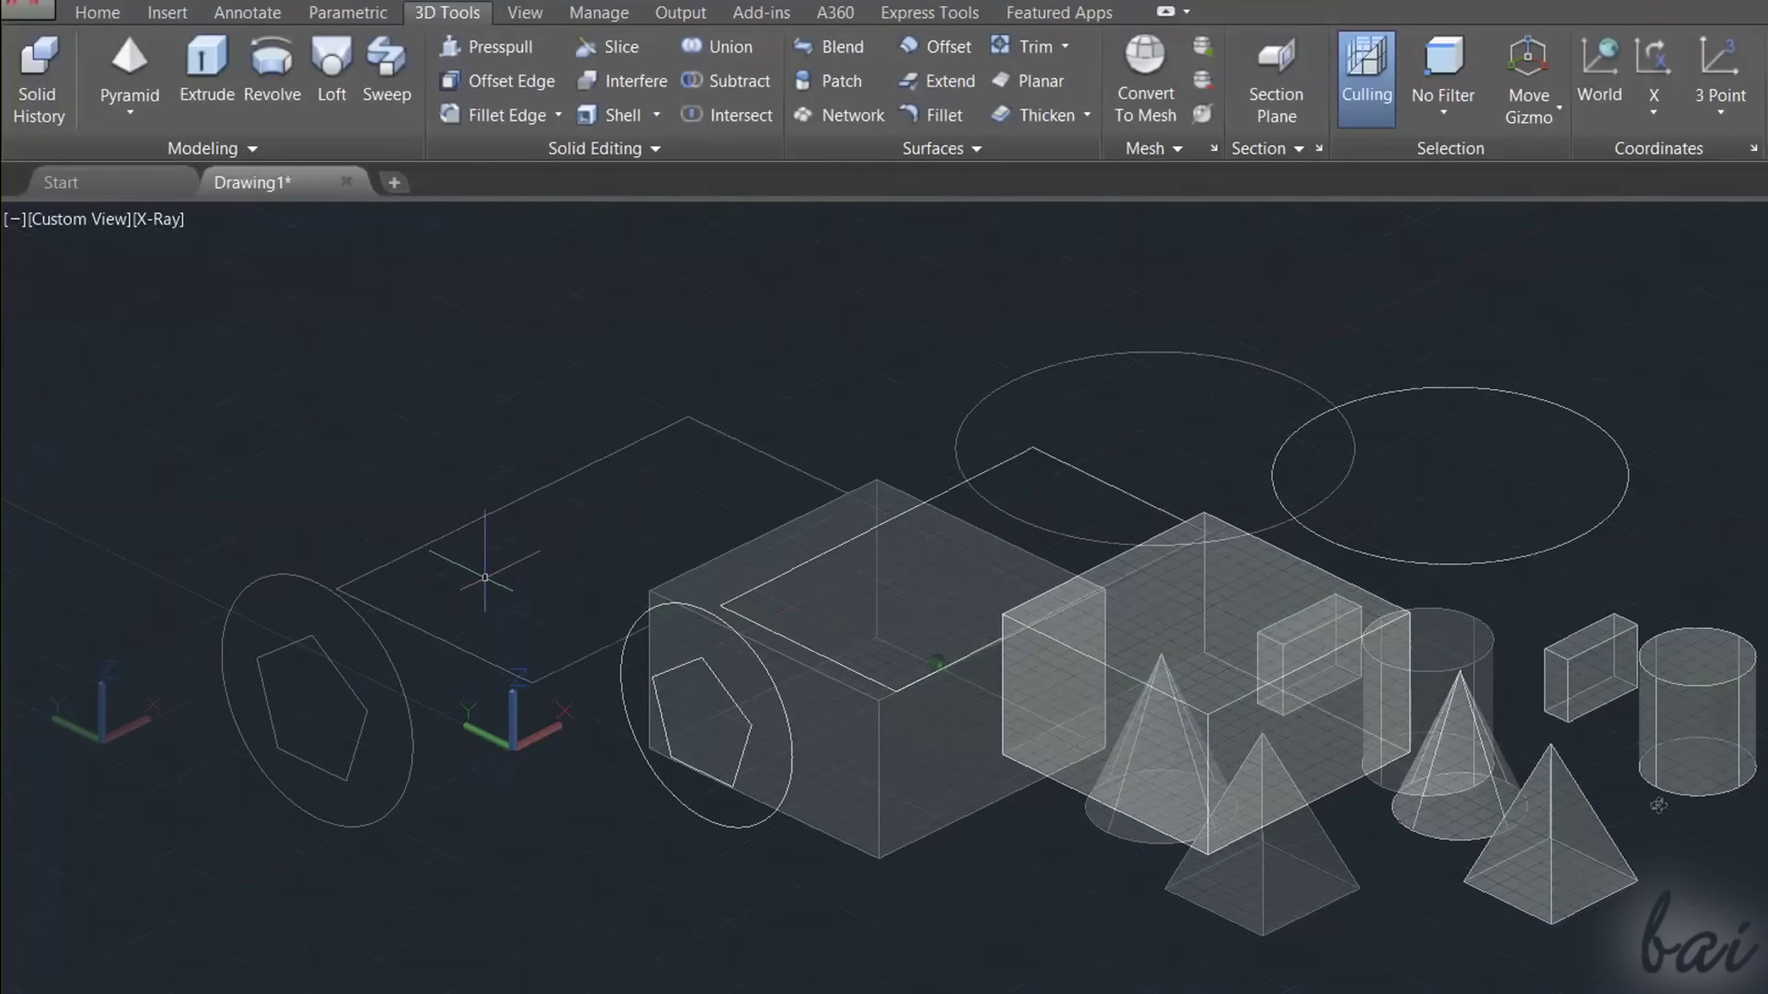
{"action": "mouse_move", "coordinate": [513, 686]}
{"action": "left_click", "coordinate": [612, 750]}
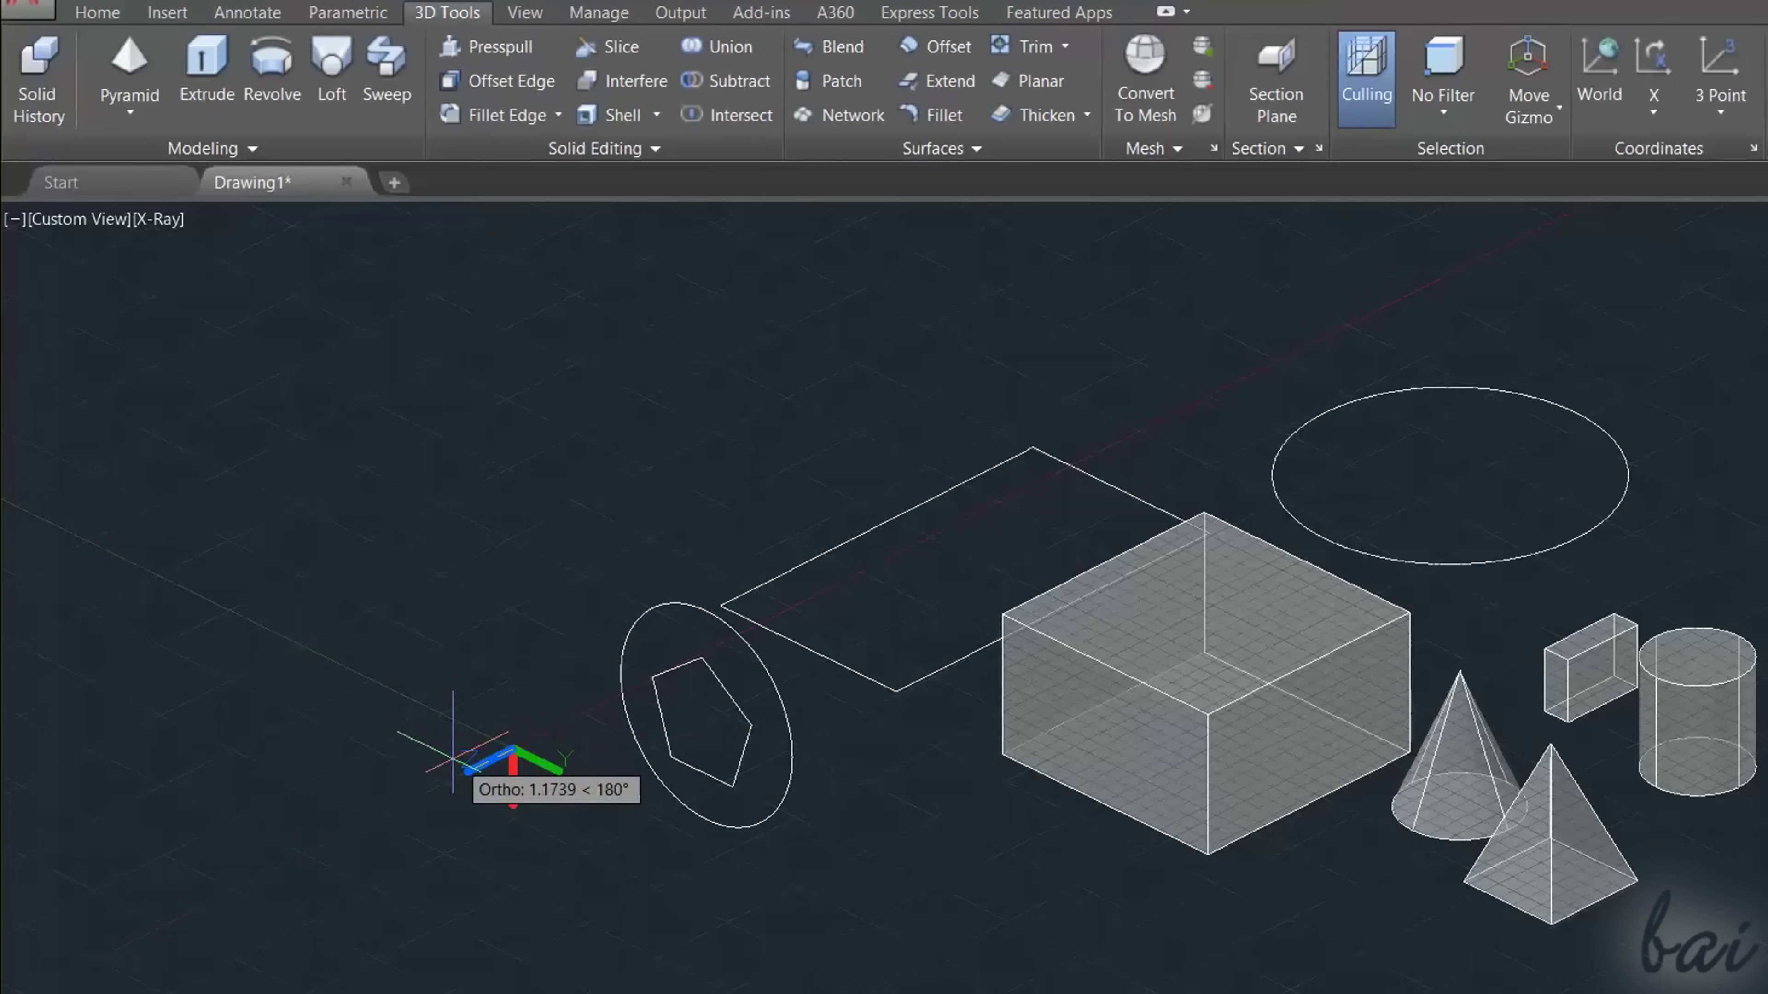
{"action": "left_click", "coordinate": [442, 750]}
{"action": "left_click", "coordinate": [448, 641]}
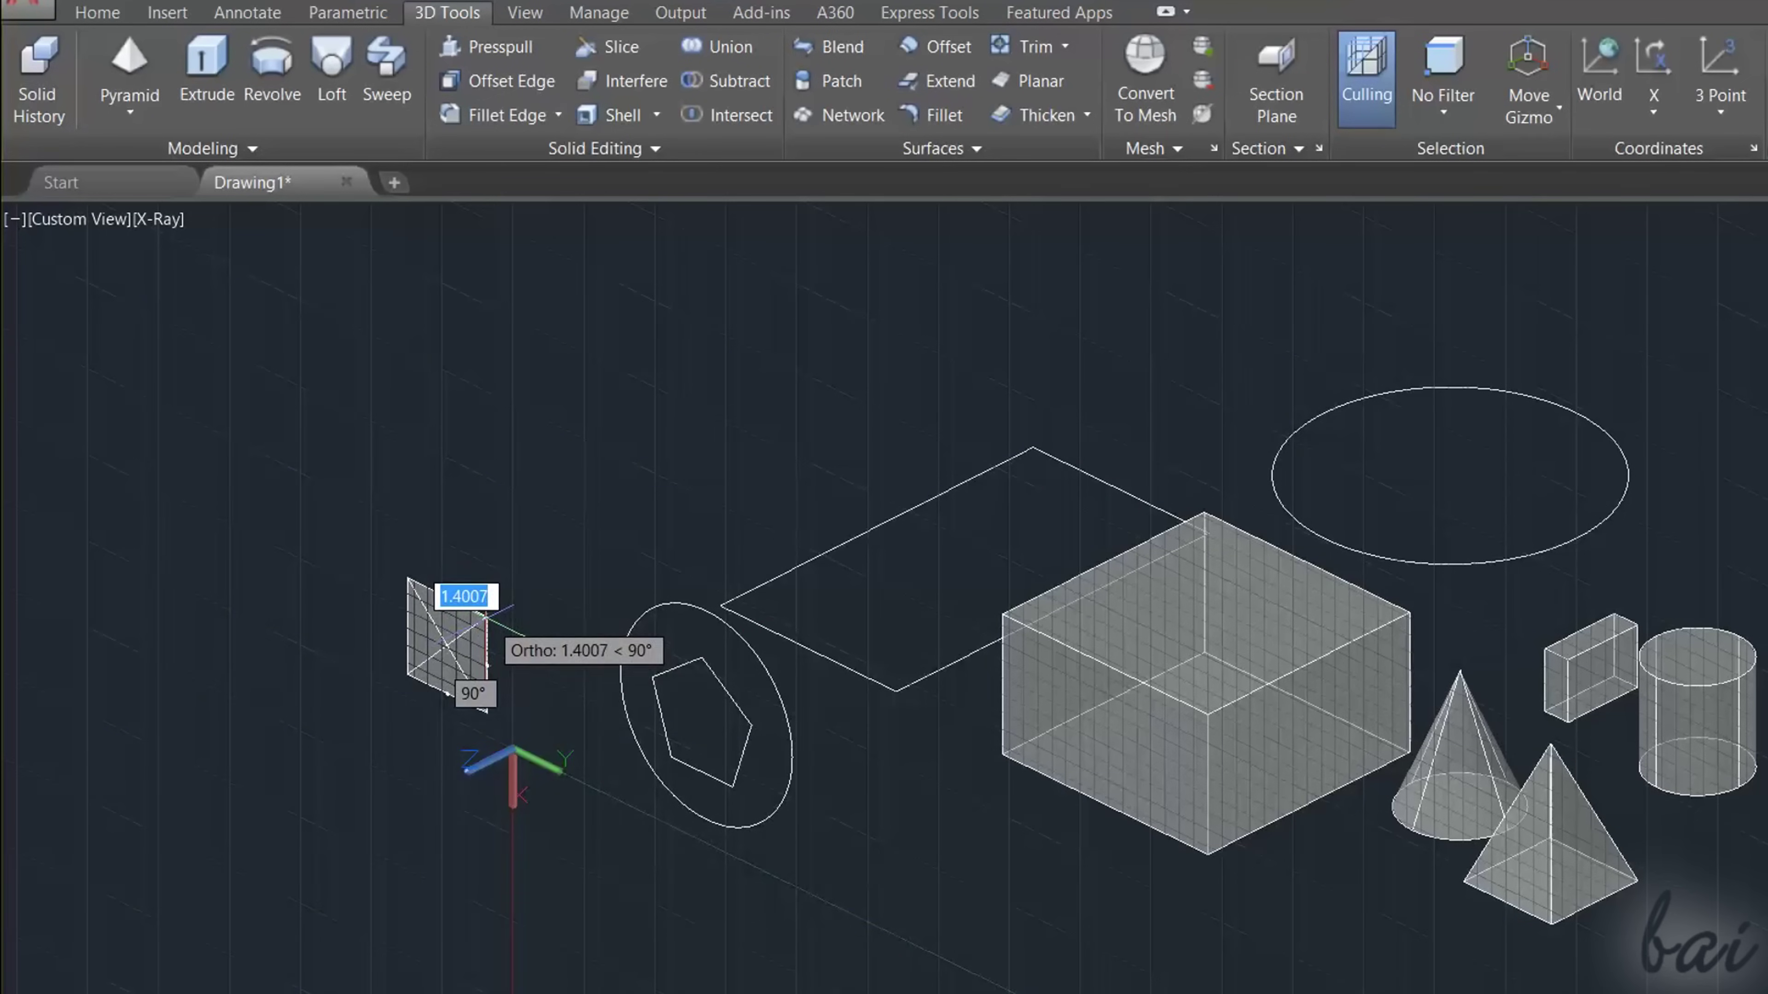
{"action": "left_click", "coordinate": [417, 668]}
{"action": "left_click", "coordinate": [337, 789]}
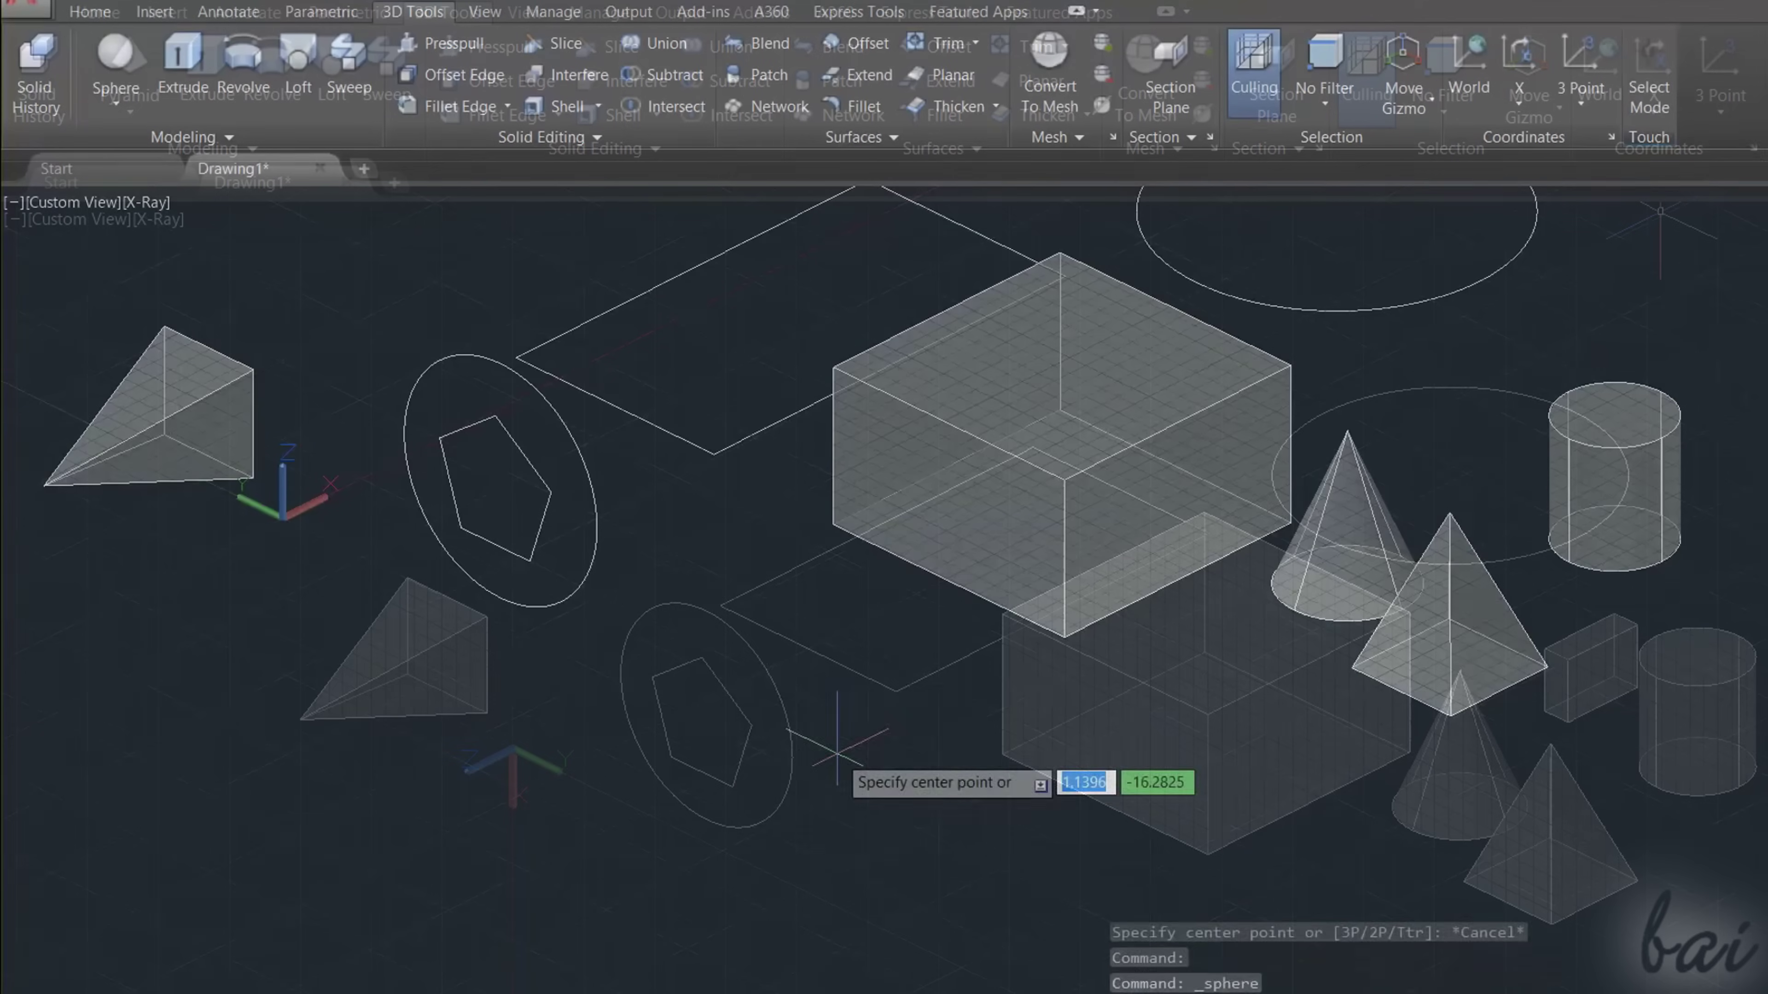
Step: Place the sphere, draw a torus in front of it, and orbit toward a front elevation
{"action": "left_click", "coordinate": [834, 748]}
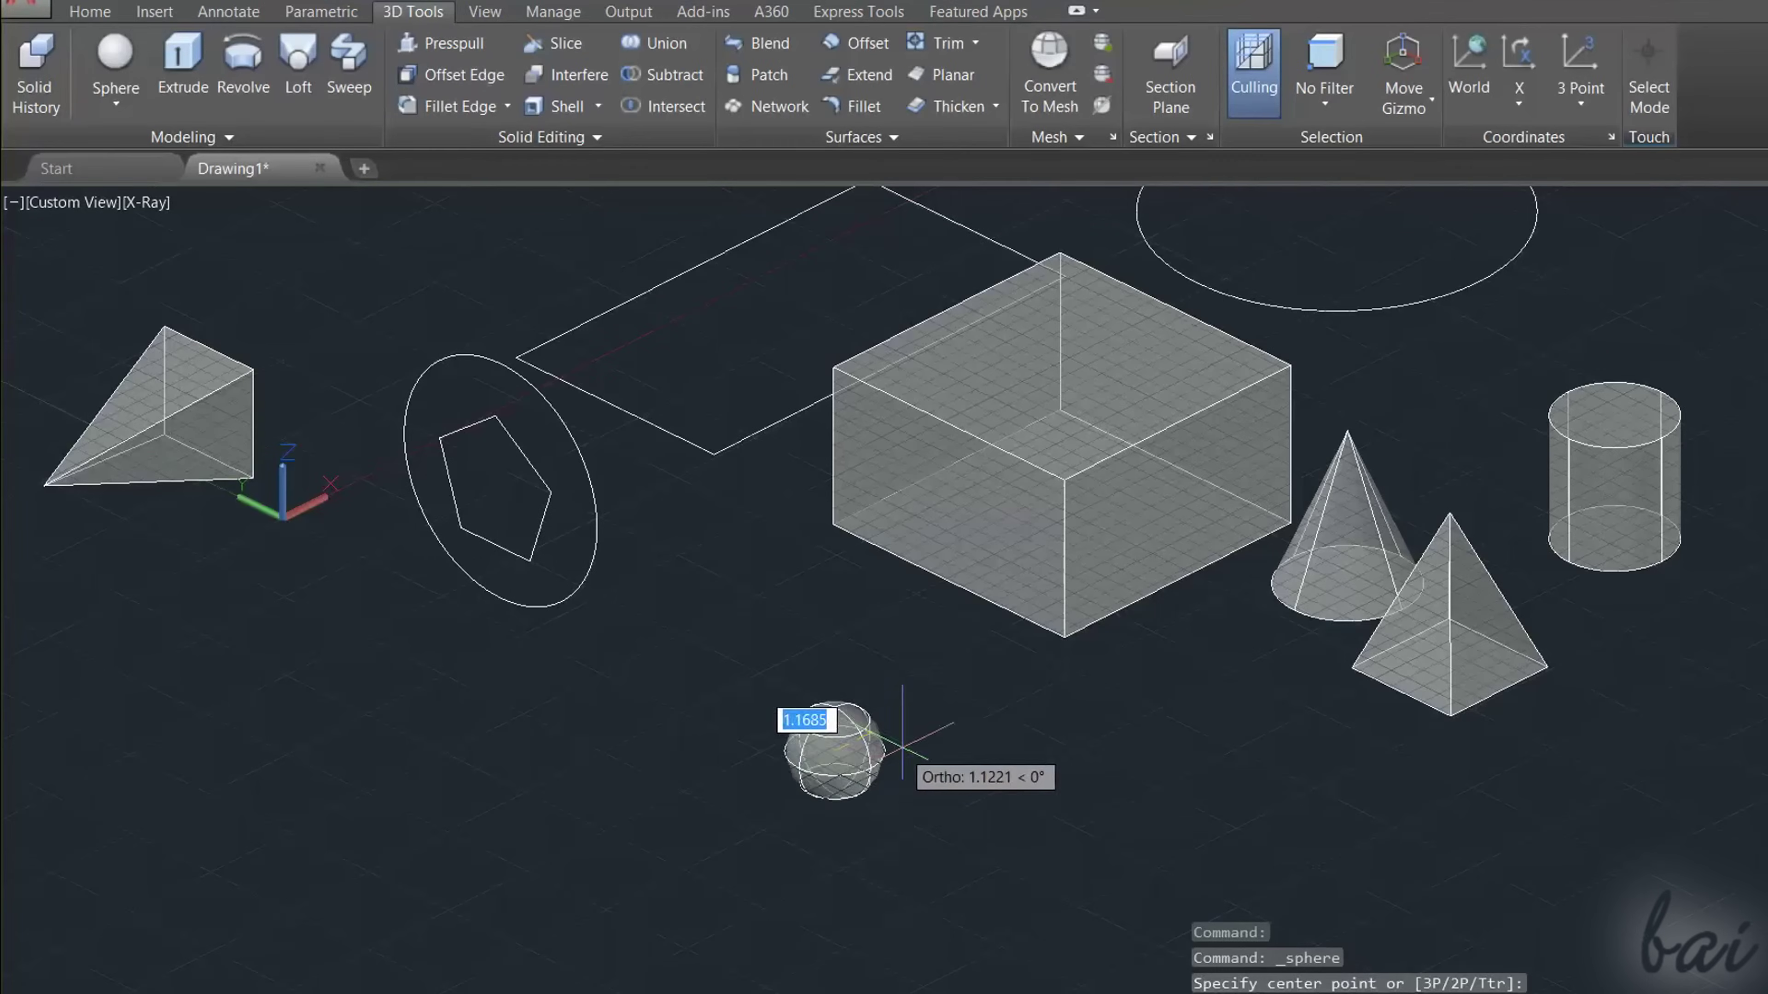
{"action": "left_click", "coordinate": [110, 98]}
{"action": "left_click", "coordinate": [114, 450]}
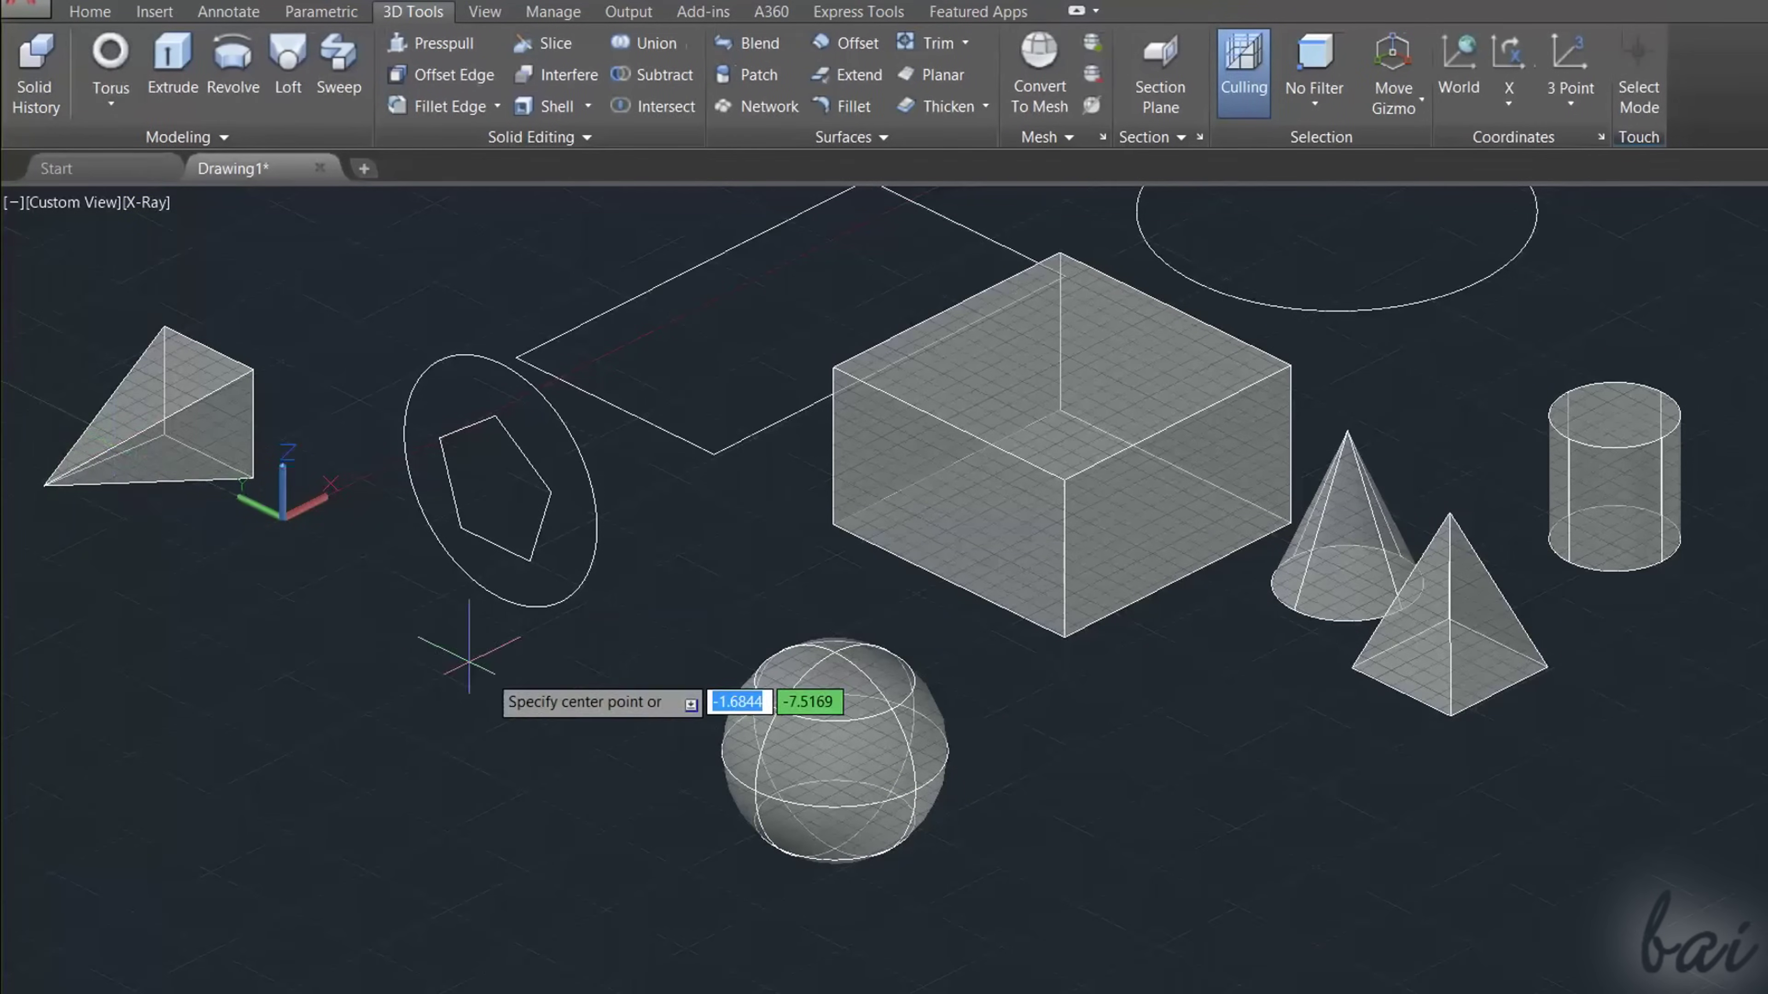
{"action": "left_click", "coordinate": [1175, 844]}
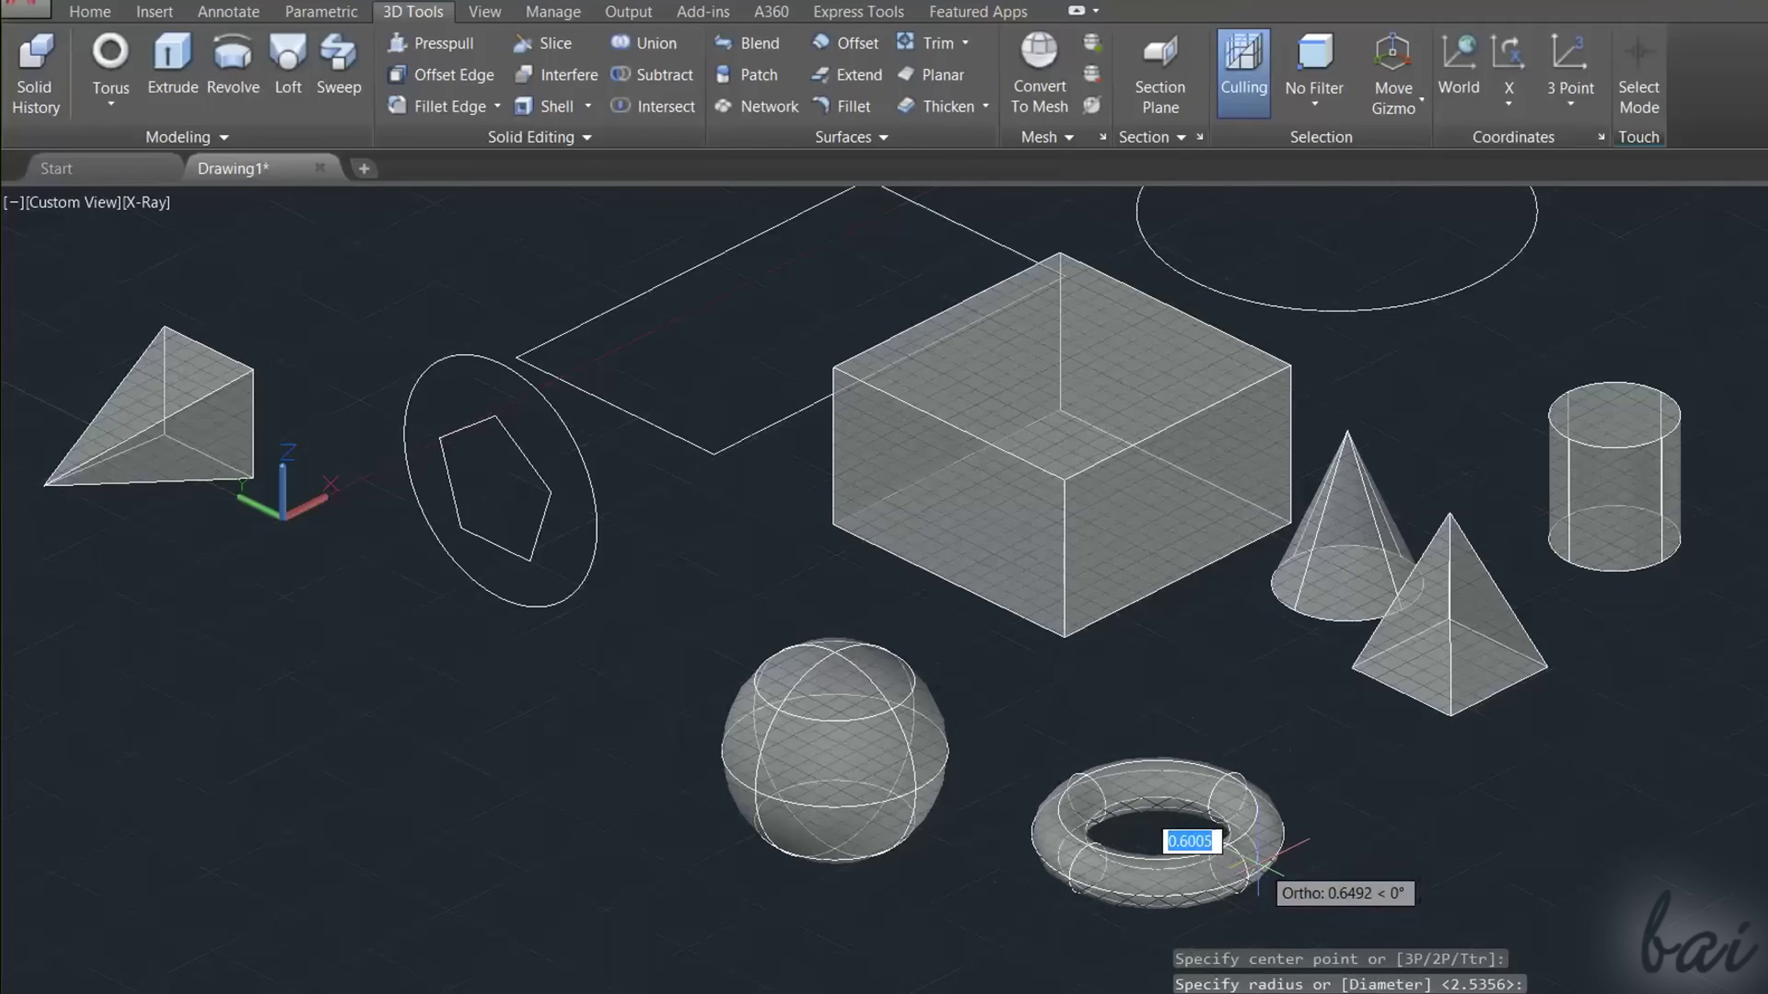
{"action": "left_click", "coordinate": [1264, 855]}
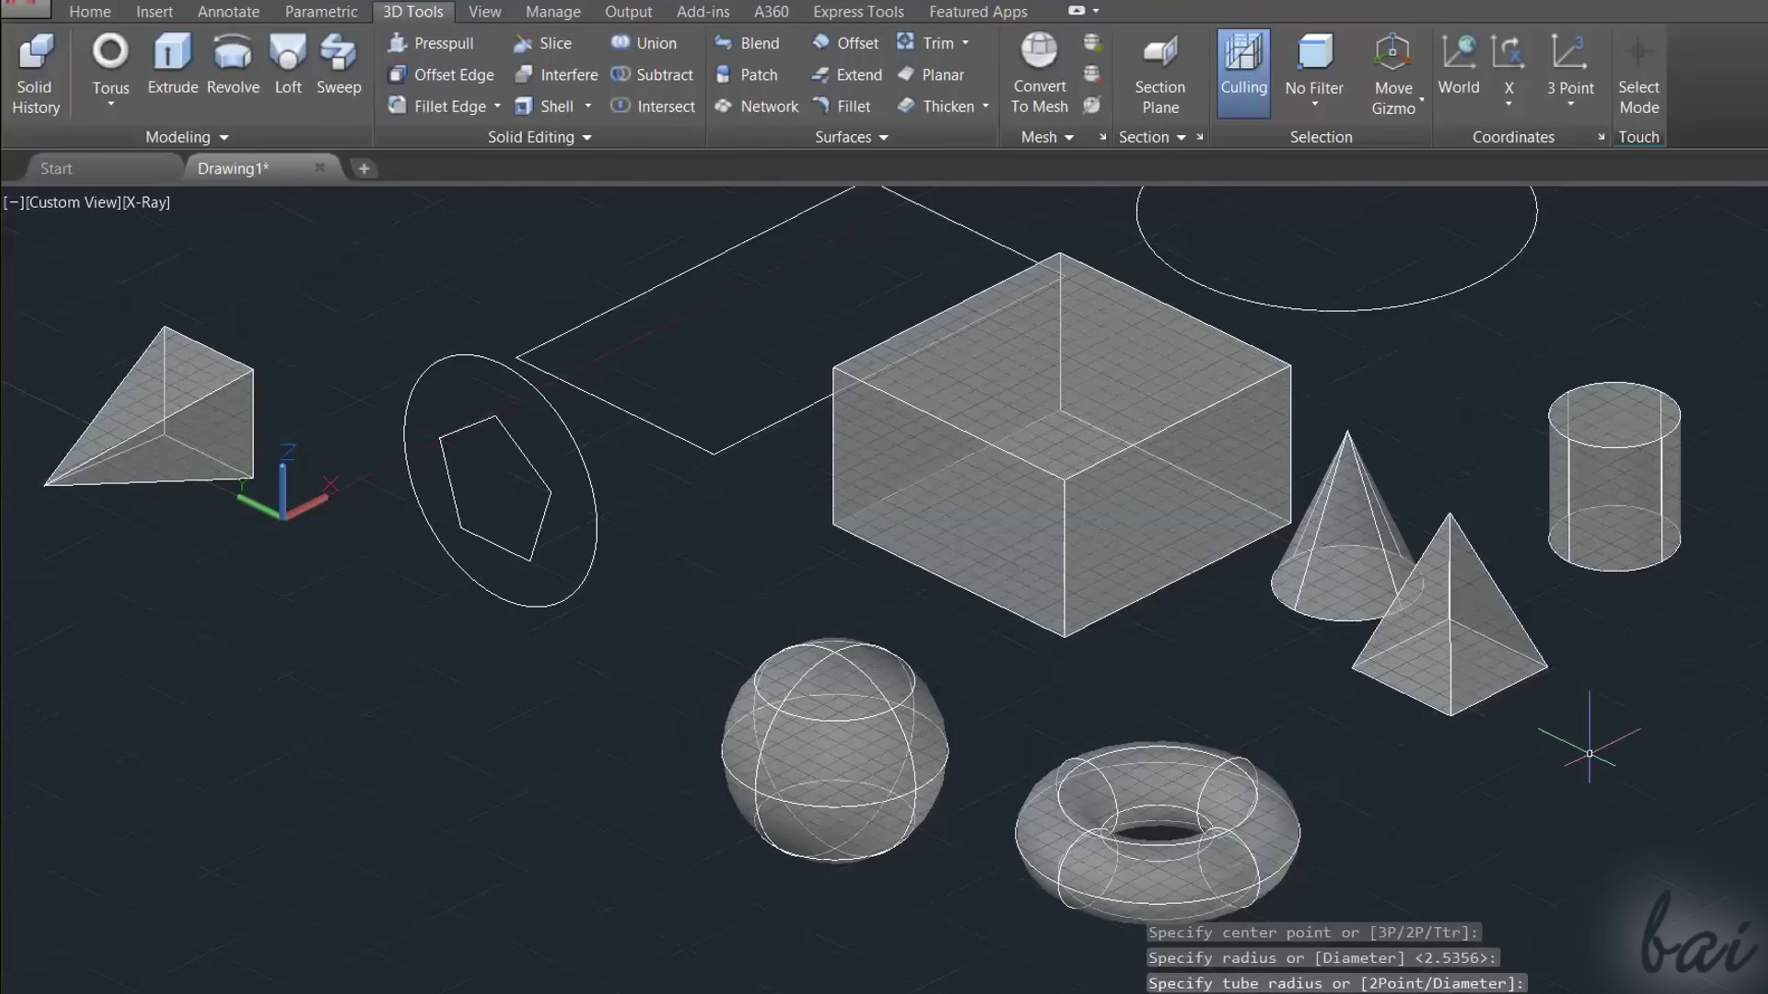
{"action": "left_click", "coordinate": [1750, 651]}
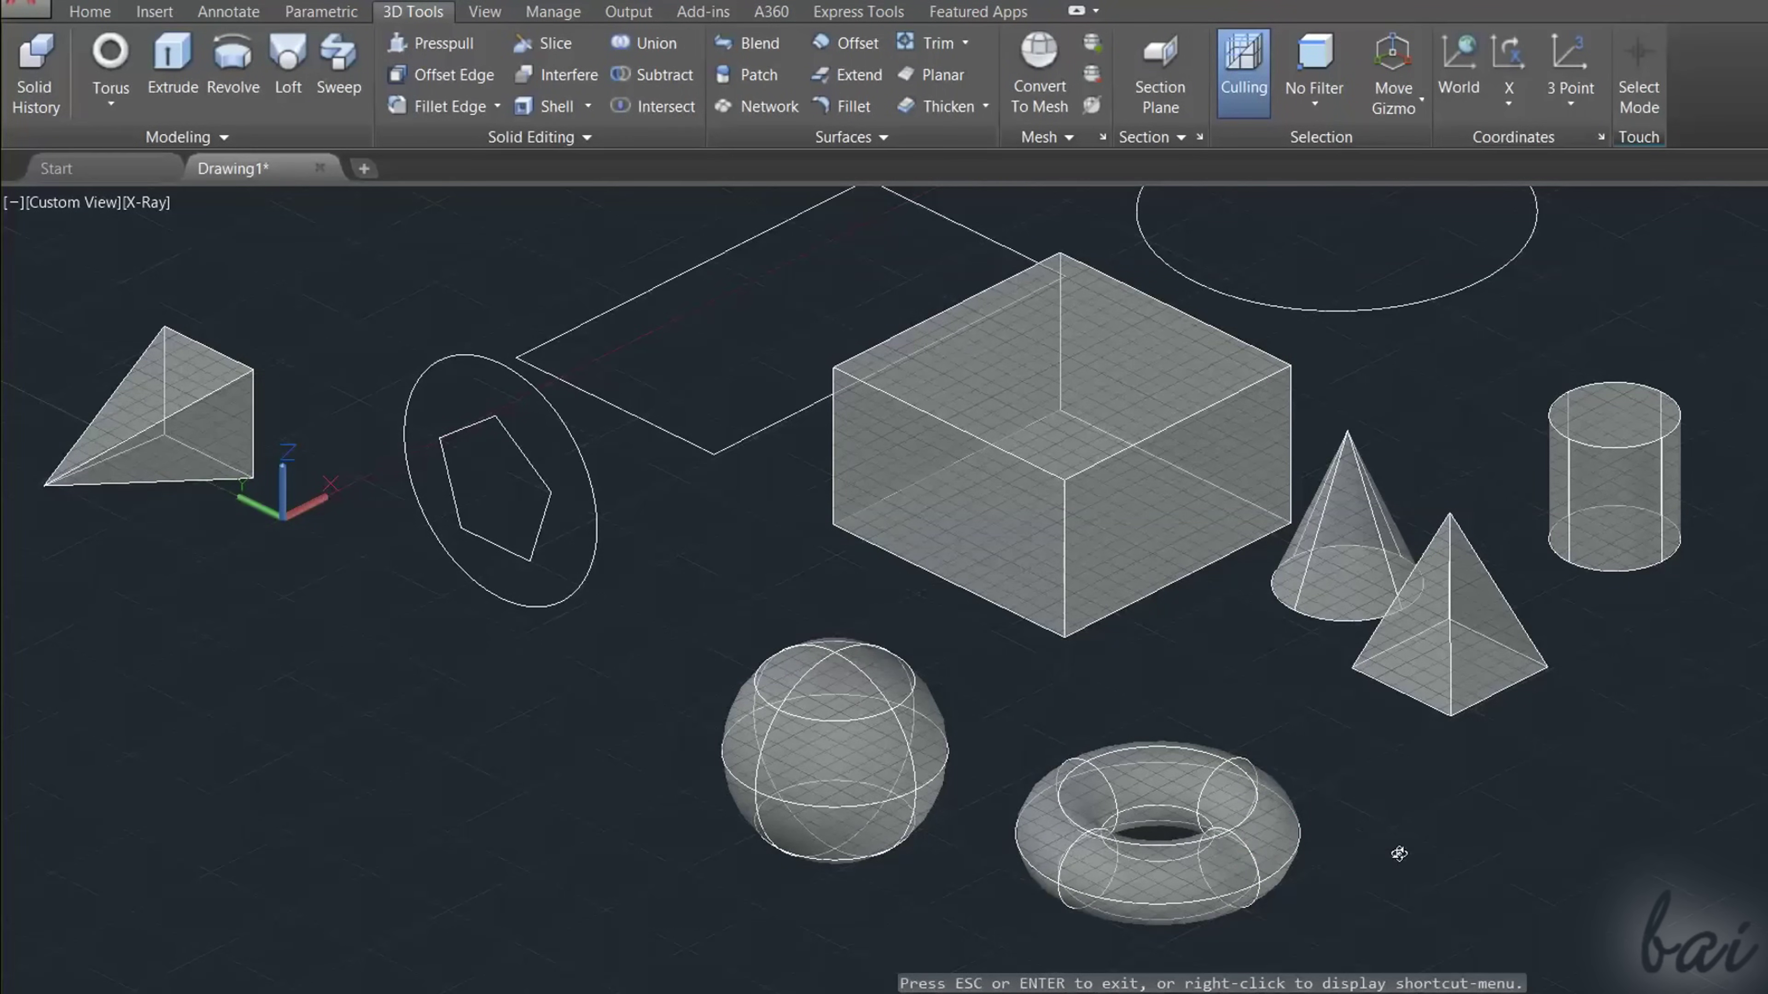
{"action": "left_click_drag", "start_coordinate": [1399, 854], "coordinate": [1342, 734]}
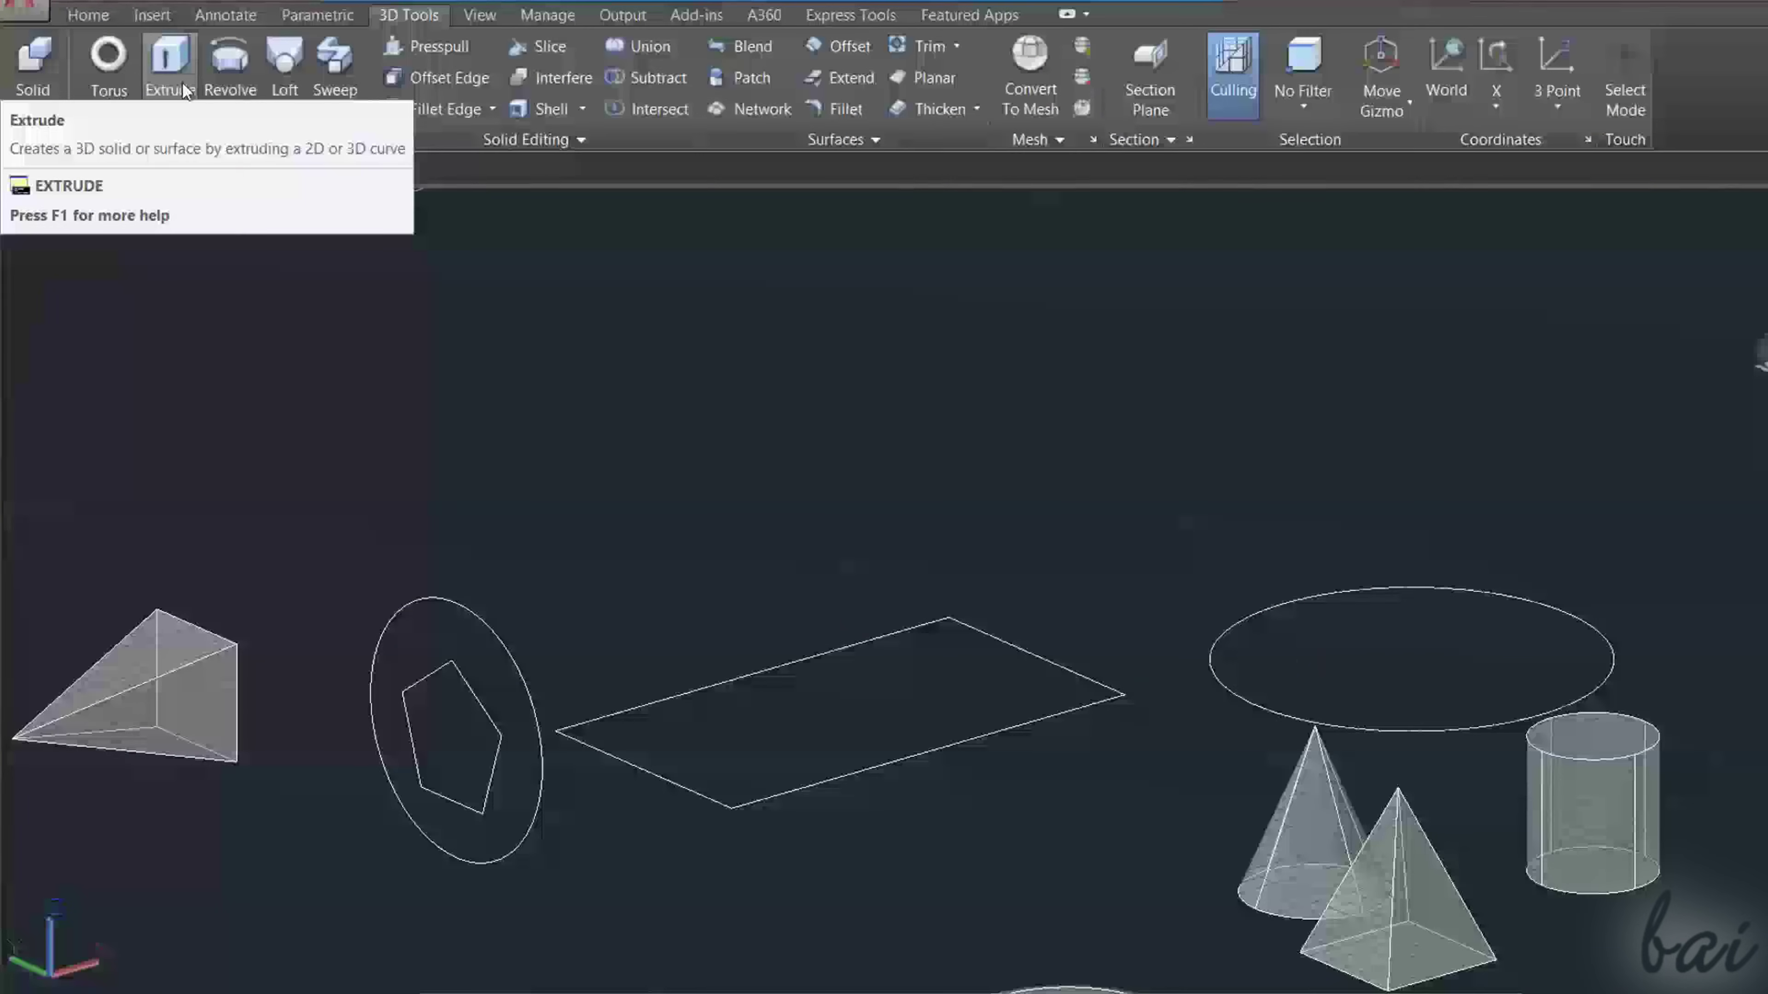
Step: Extrude the rectangle into a box
{"action": "left_click", "coordinate": [182, 81]}
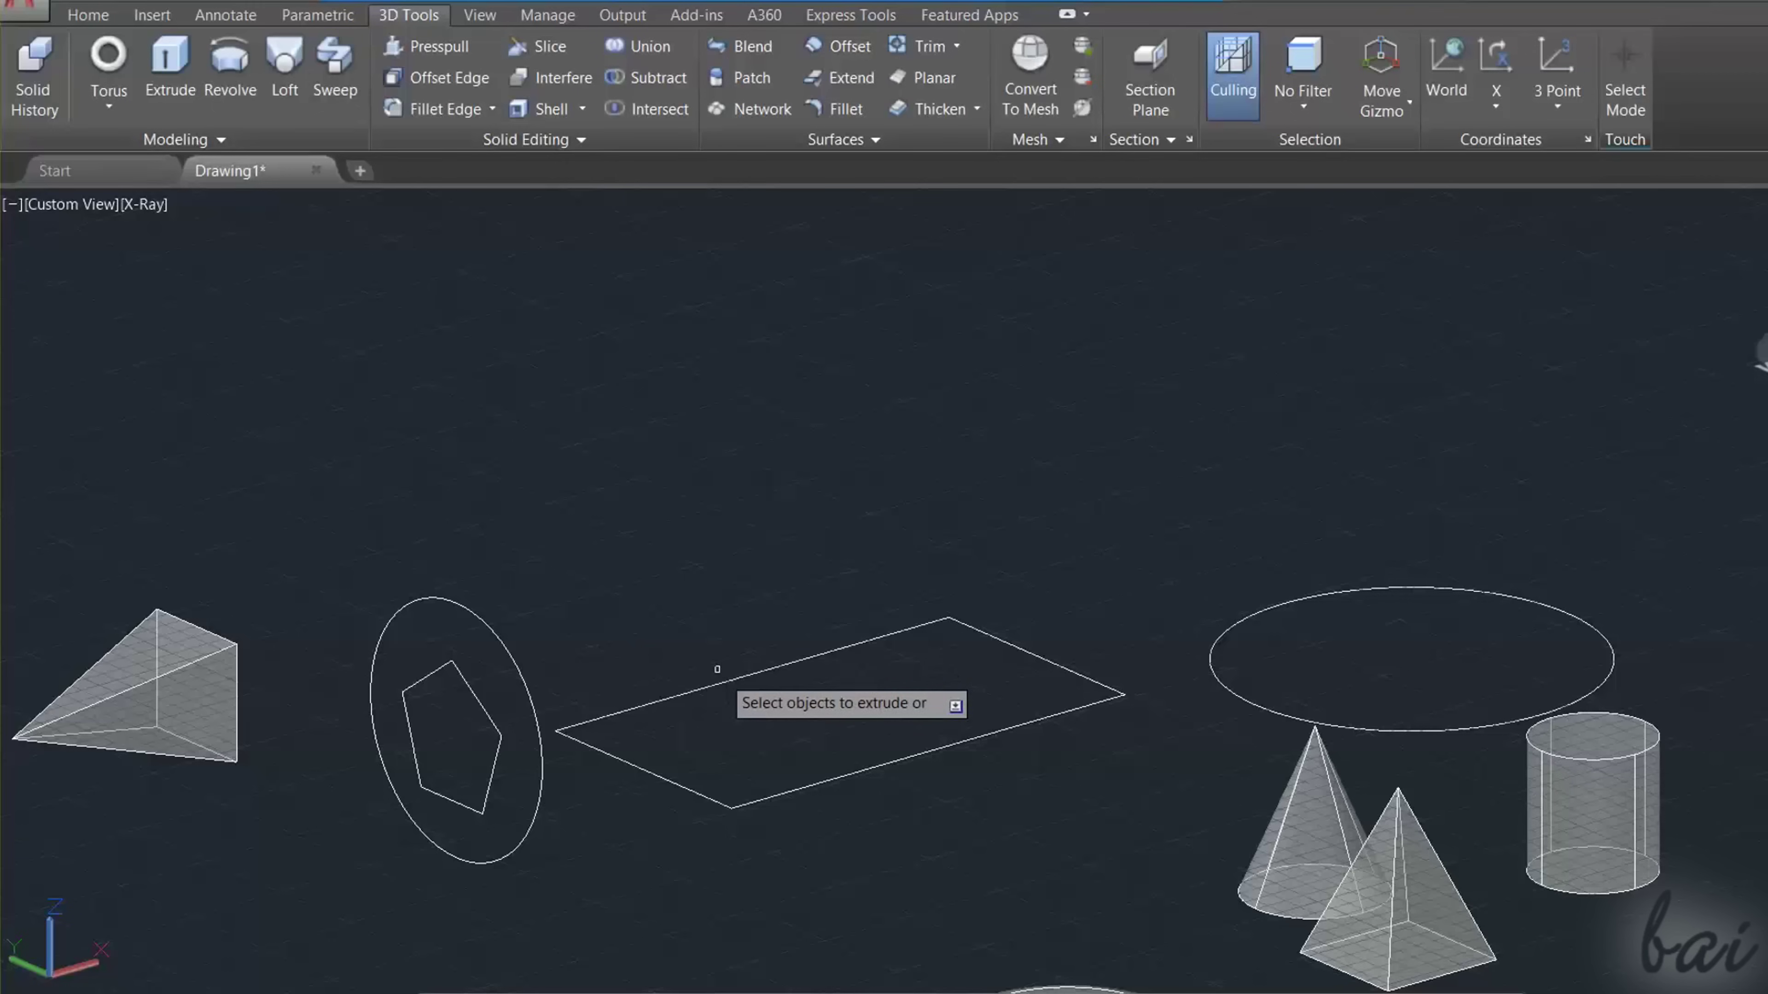
{"action": "left_click", "coordinate": [721, 679]}
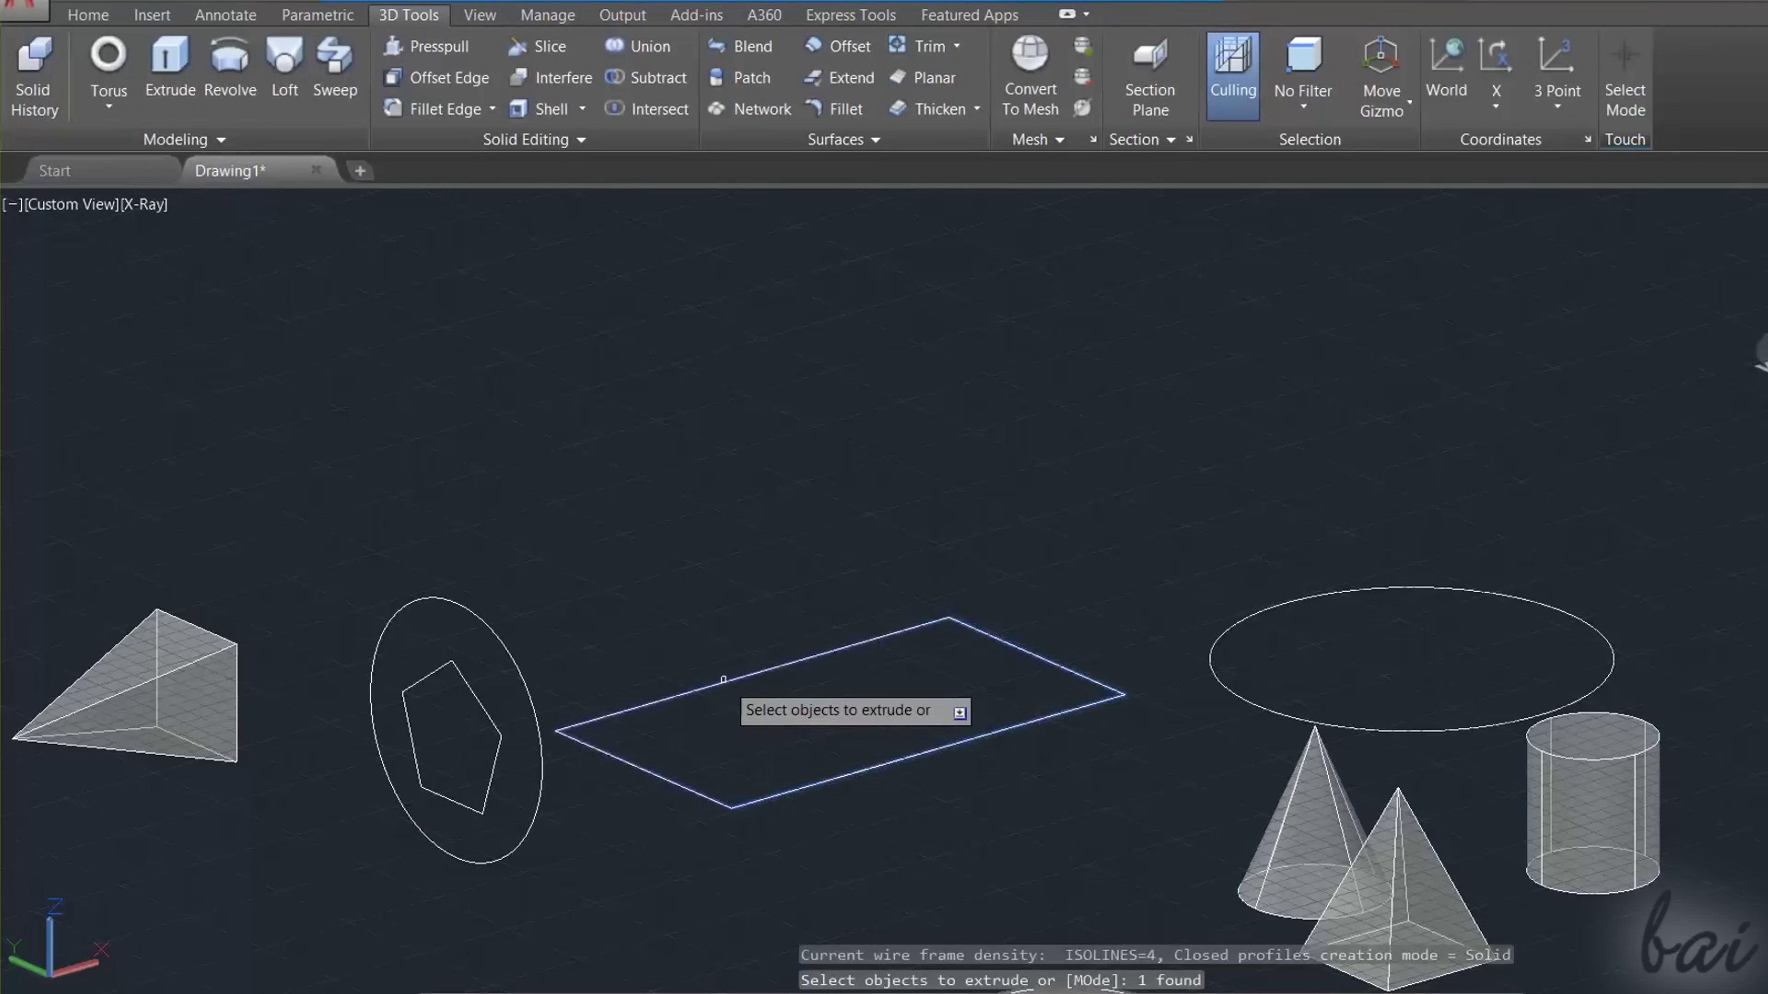
{"action": "left_click_drag", "start_coordinate": [728, 567], "coordinate": [807, 595]}
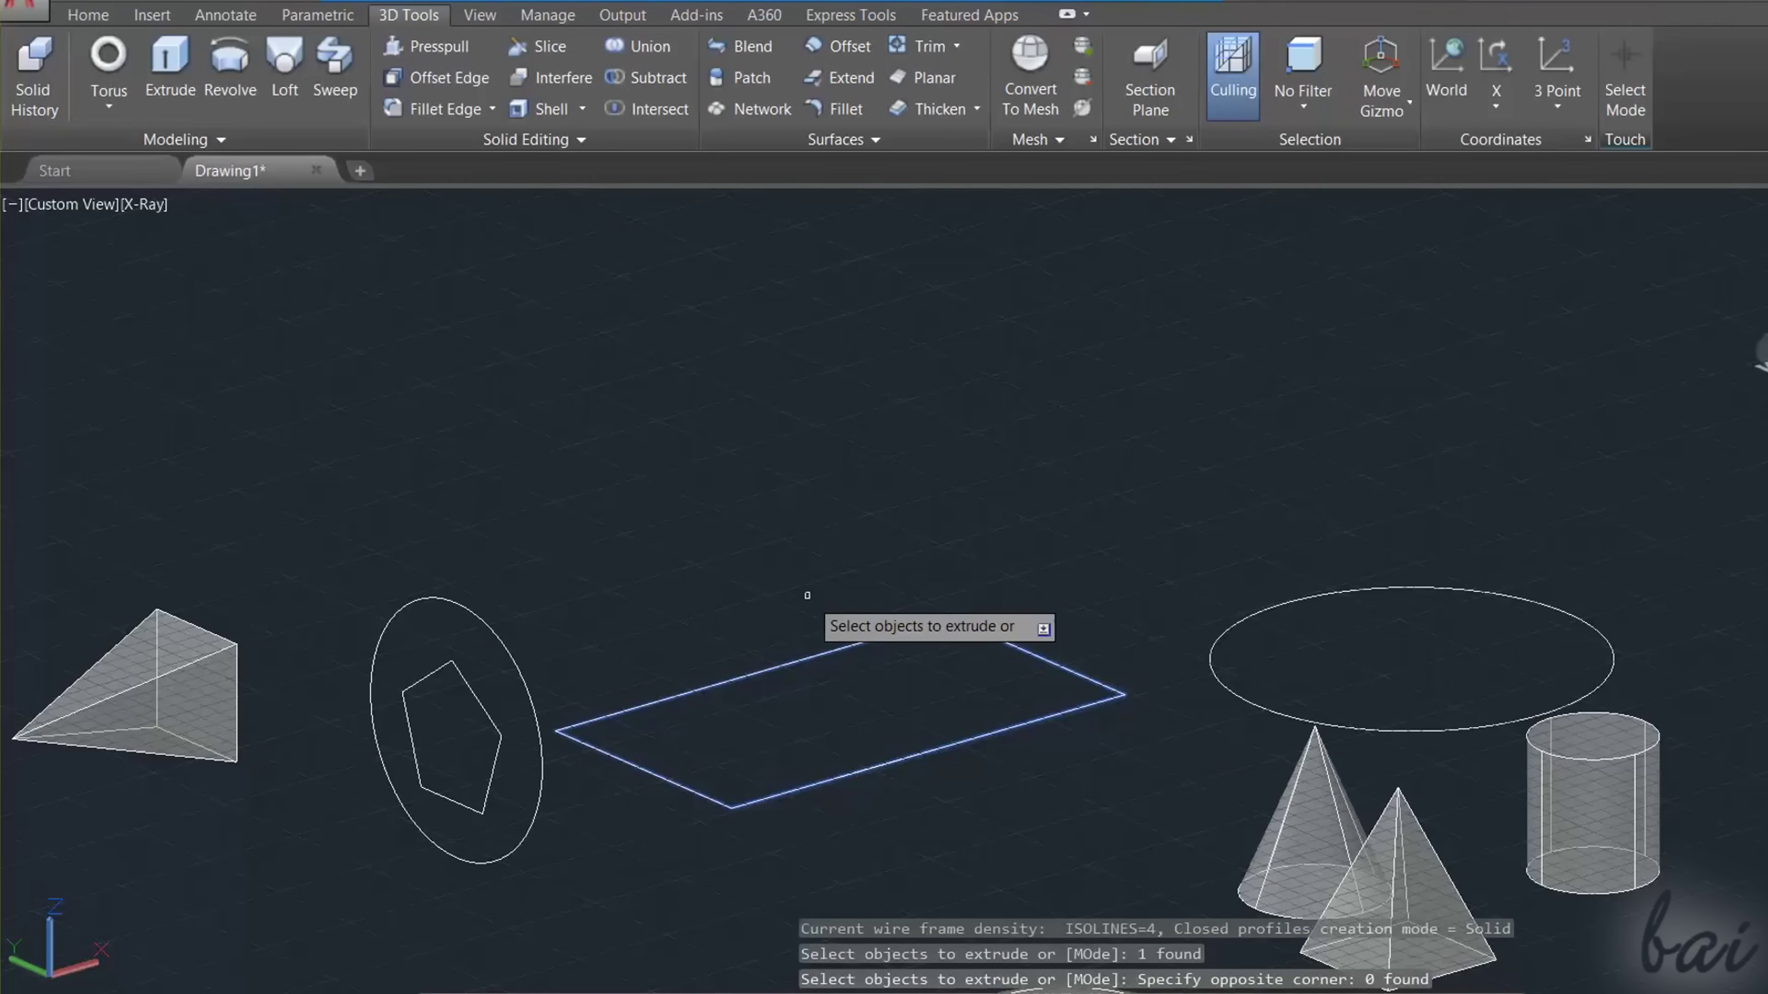
{"action": "key", "text": "Return"}
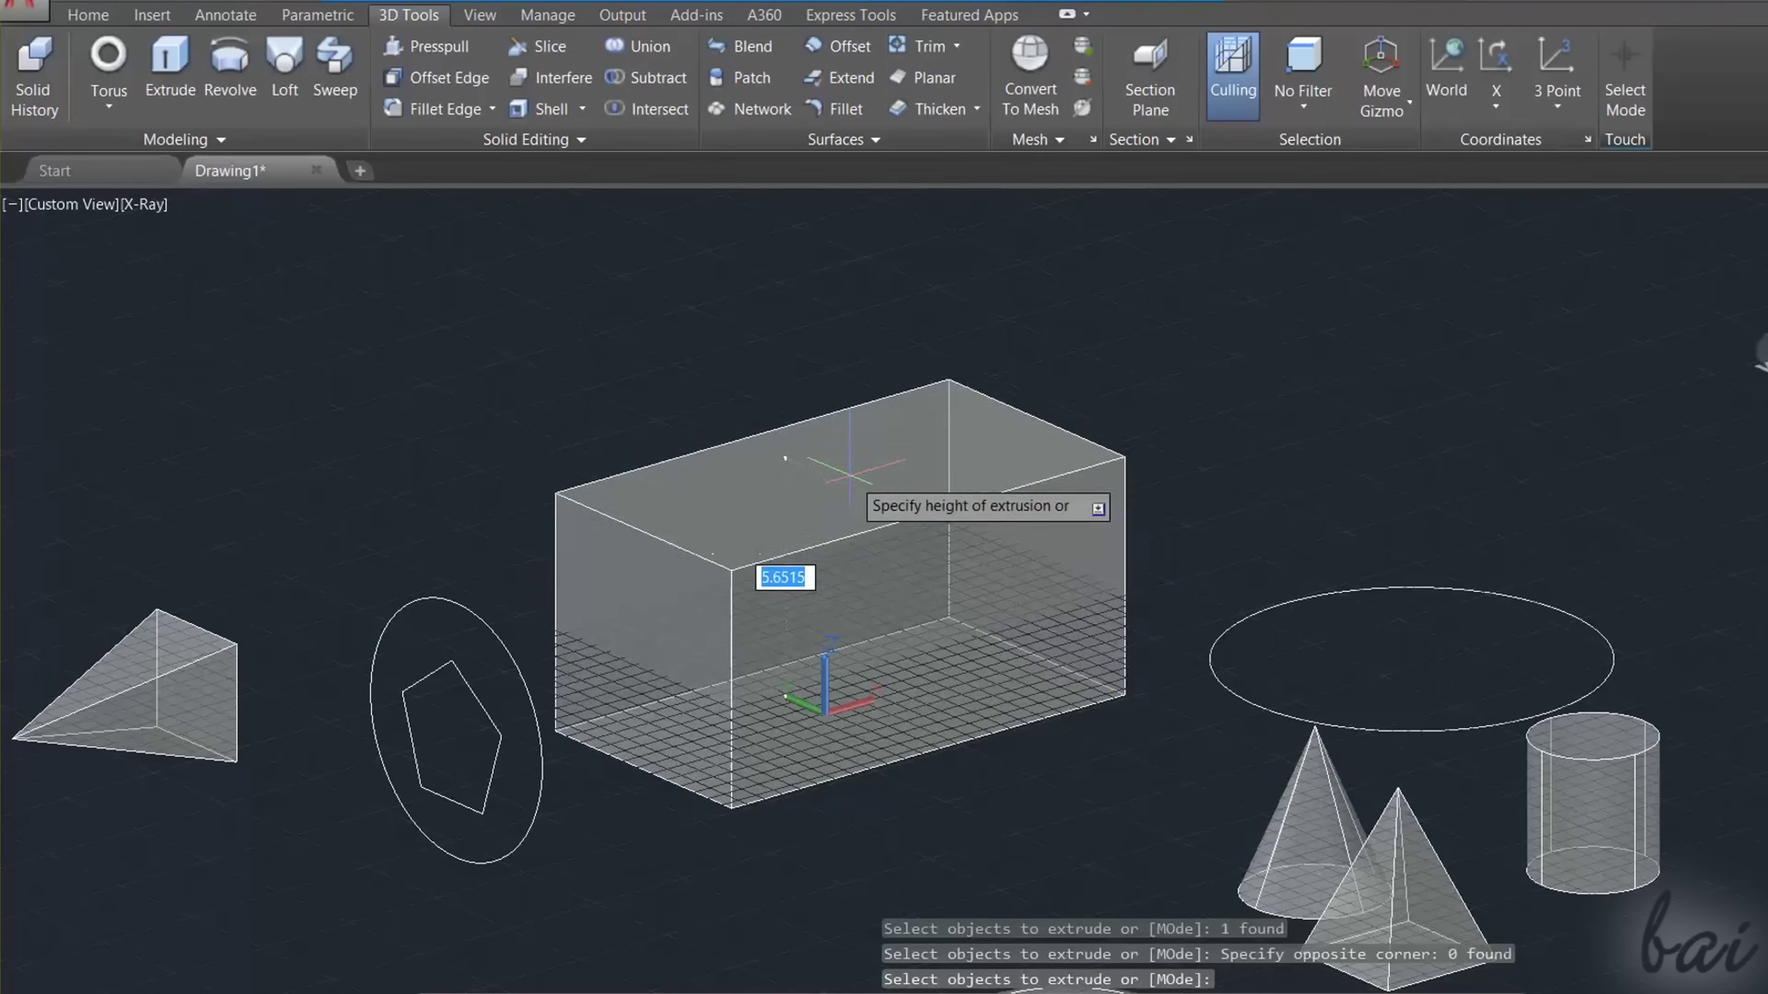
{"action": "left_click", "coordinate": [850, 474]}
Step: Extrude the ellipse into a tall cylinder and select the pentagon for extrusion
{"action": "key", "text": "Return"}
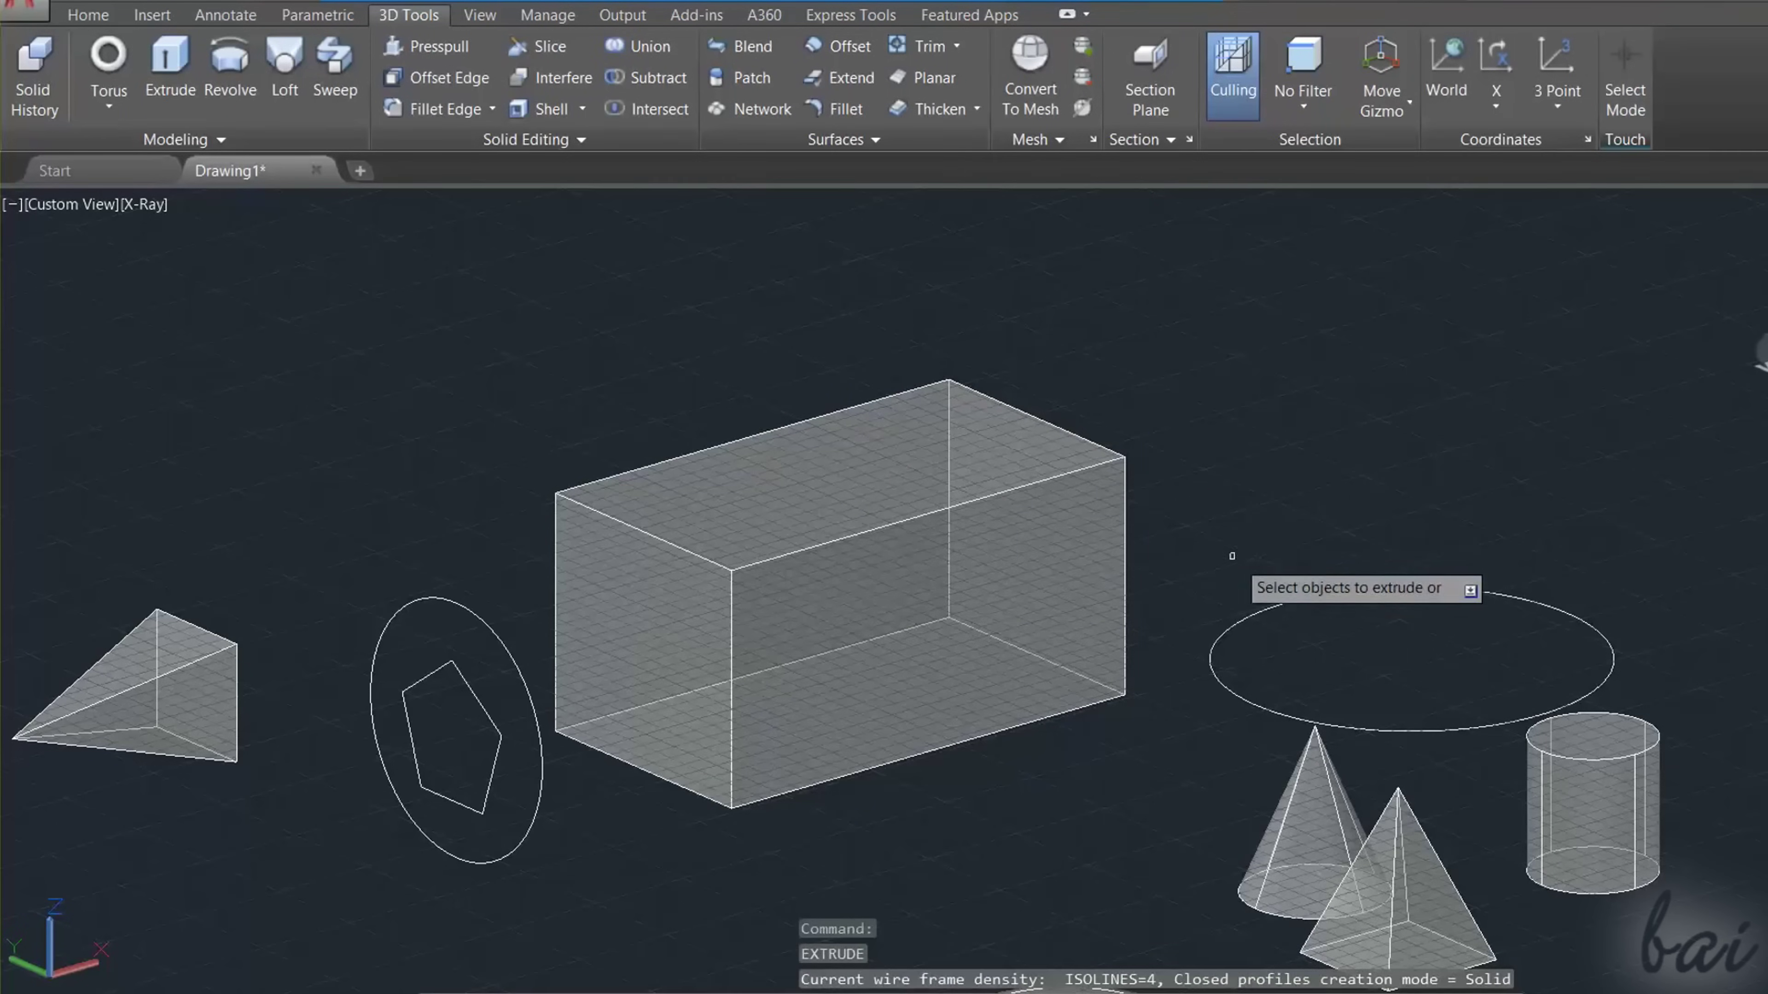
{"action": "left_click", "coordinate": [1269, 608]}
{"action": "key", "text": "Return"}
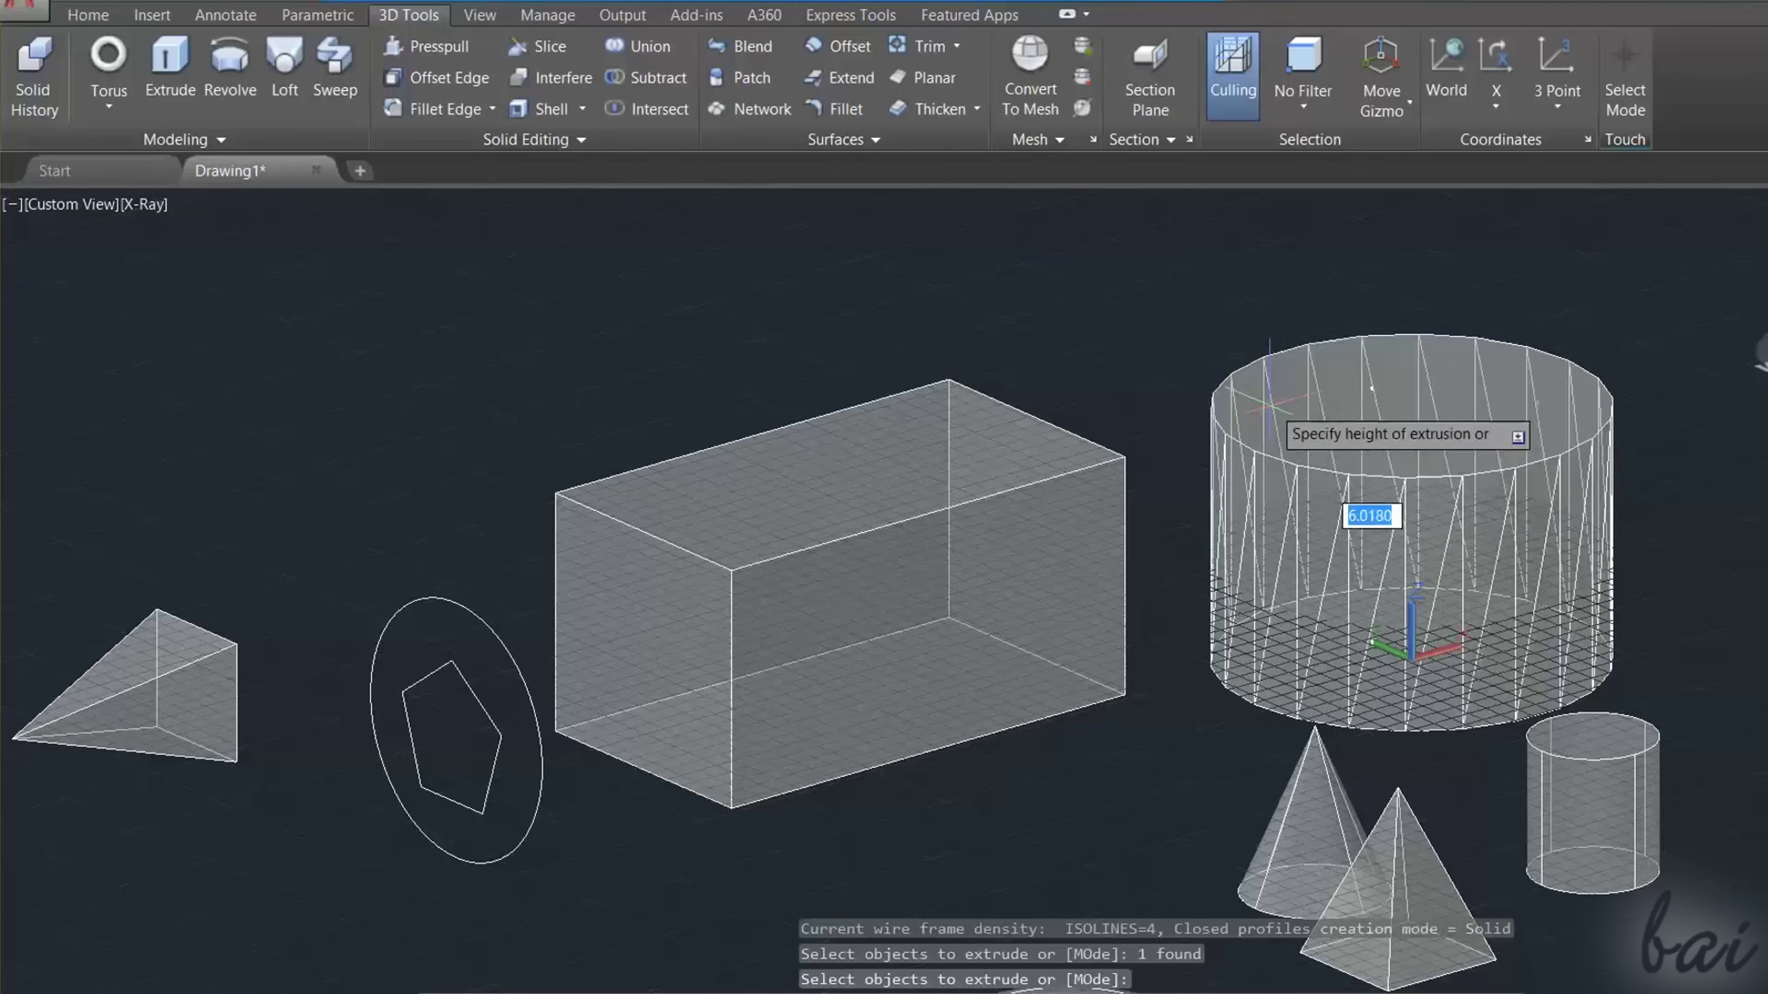
{"action": "left_click", "coordinate": [1214, 386]}
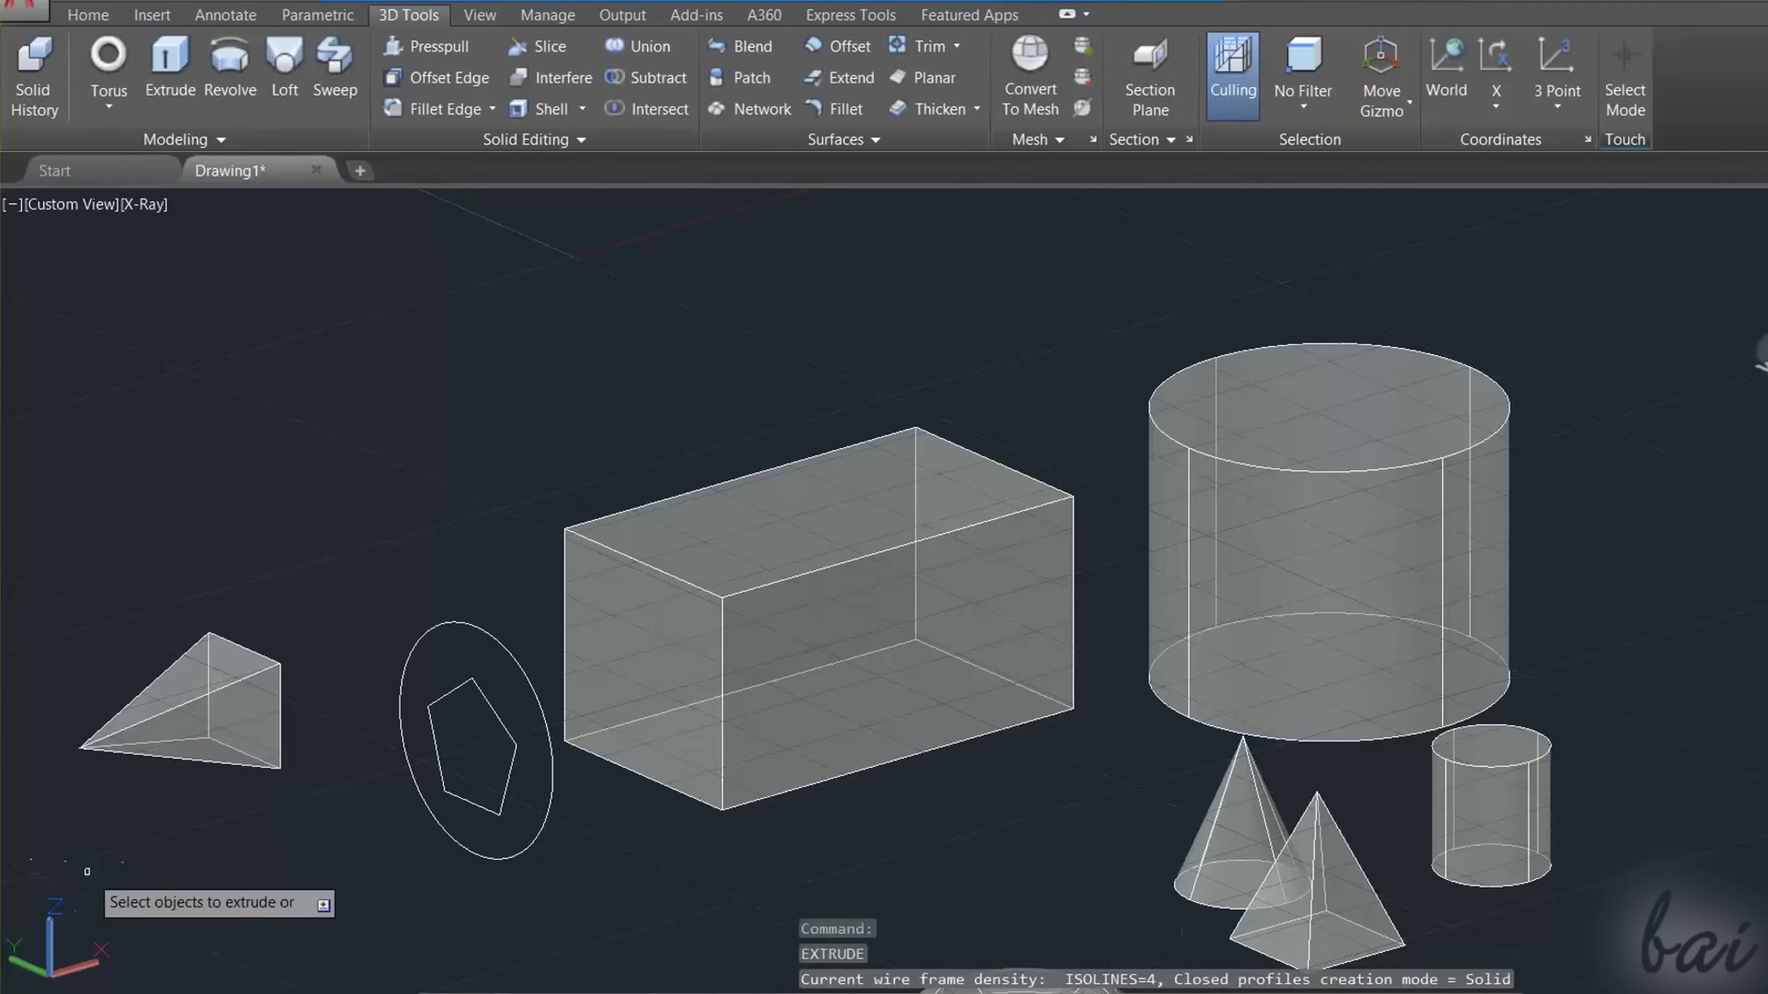
{"action": "left_click", "coordinate": [455, 690]}
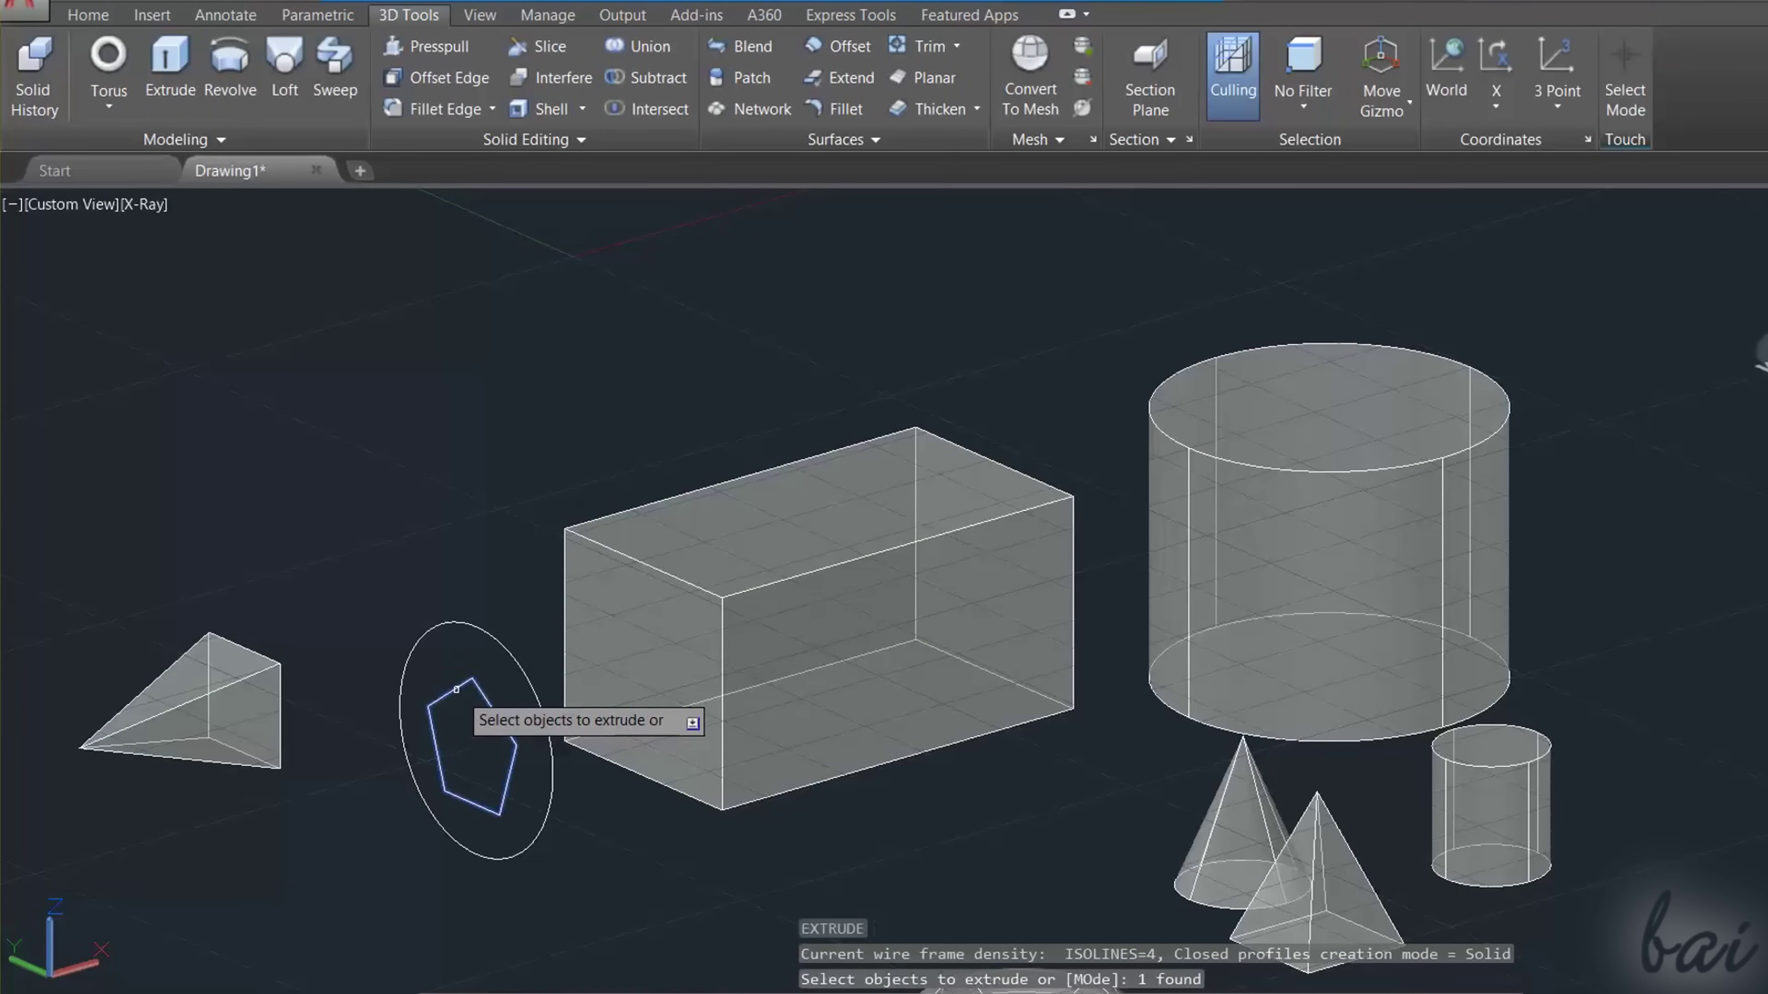
{"action": "key", "text": "Return"}
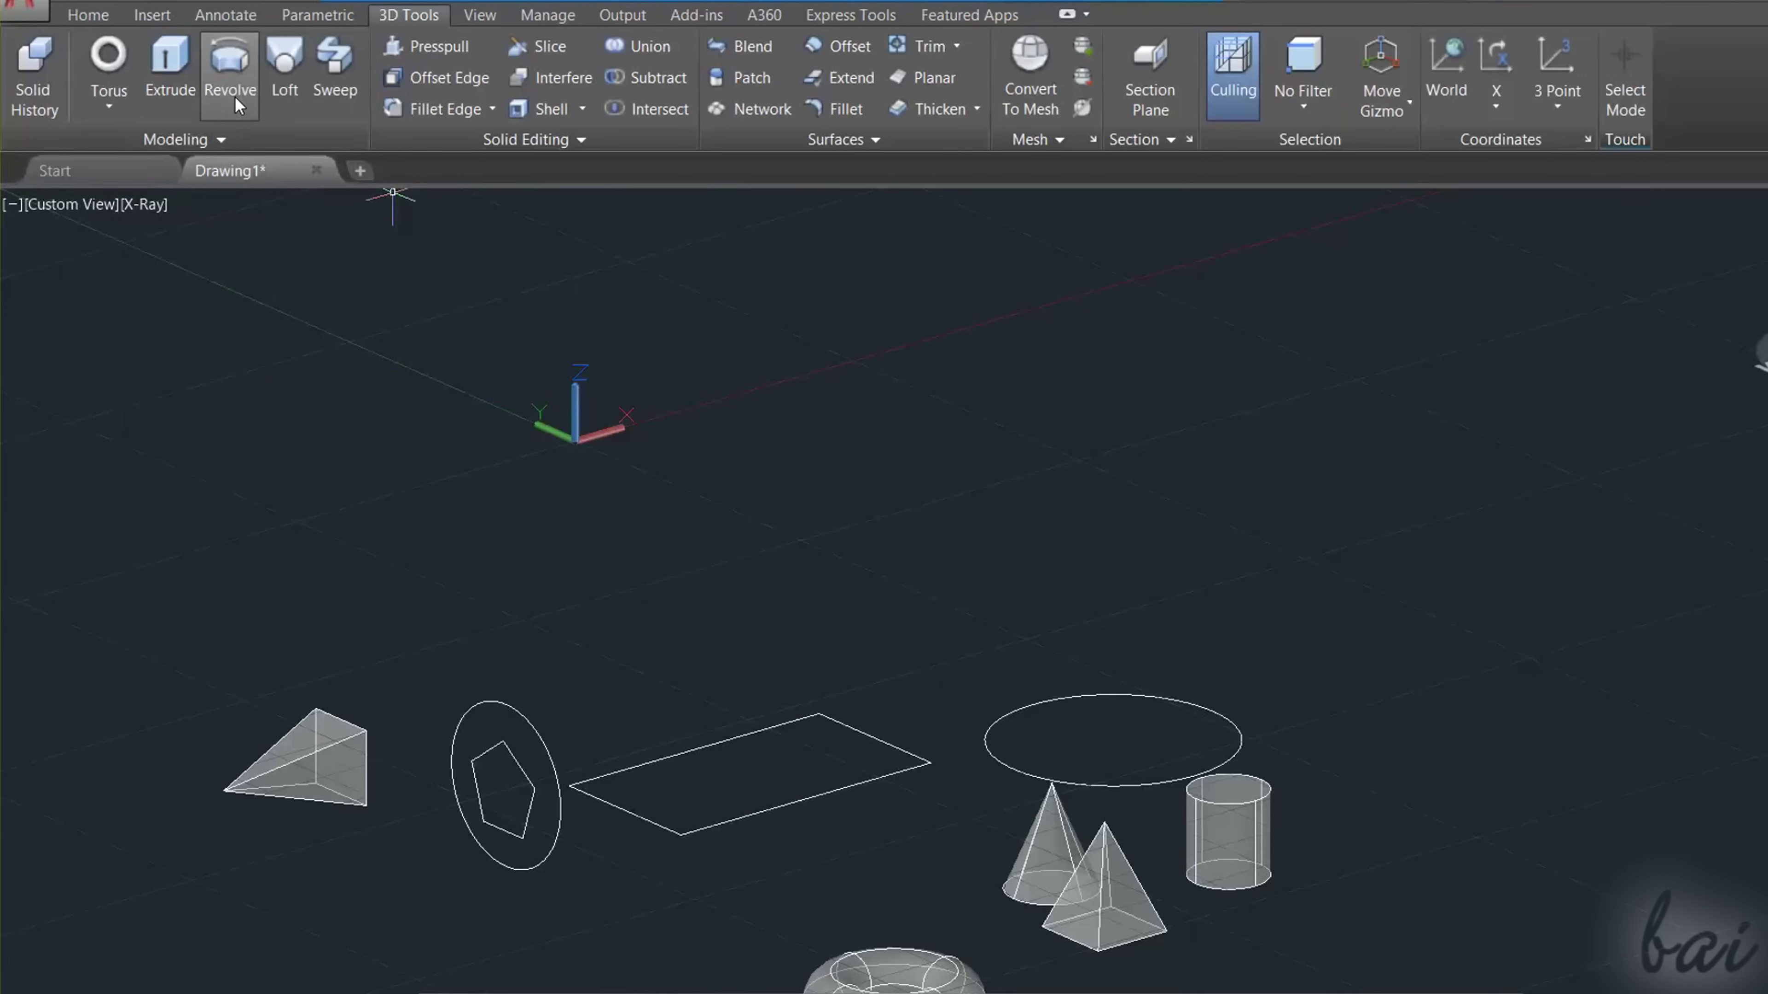
{"action": "left_click", "coordinate": [235, 97]}
{"action": "scroll", "coordinate": [540, 790], "scroll_direction": "up", "scroll_amount": 2}
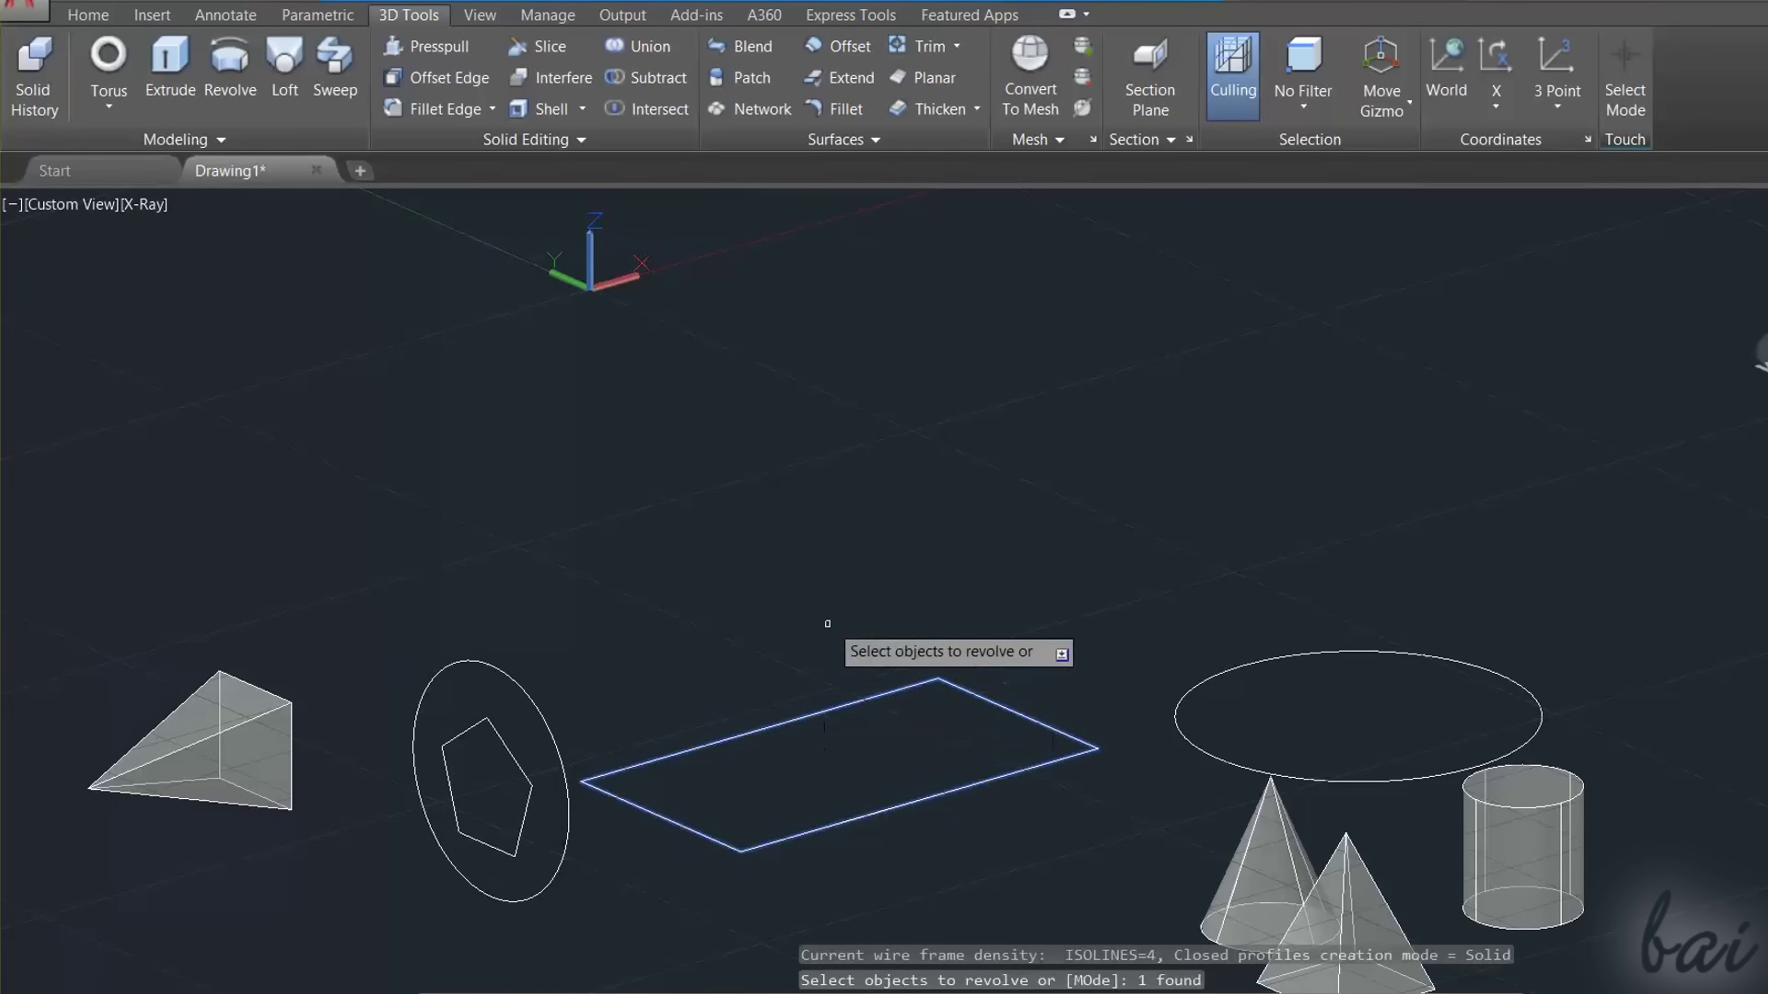
{"action": "key", "text": "Return"}
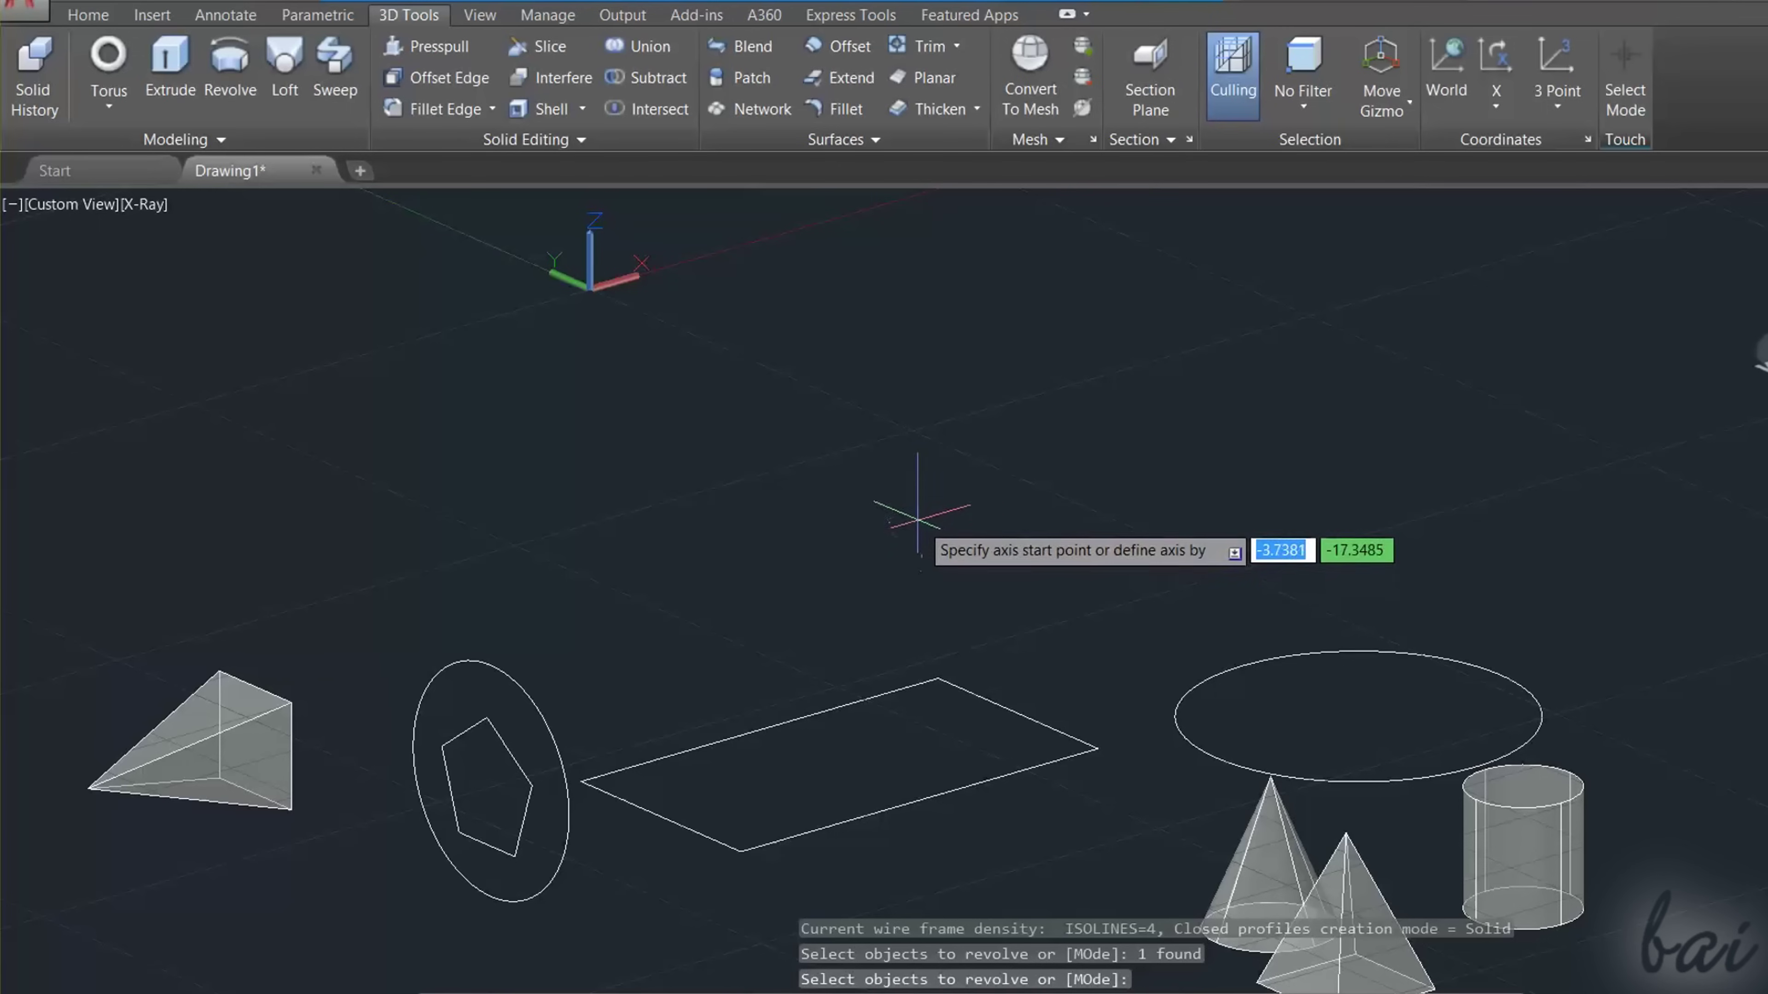
{"action": "left_click", "coordinate": [917, 481]}
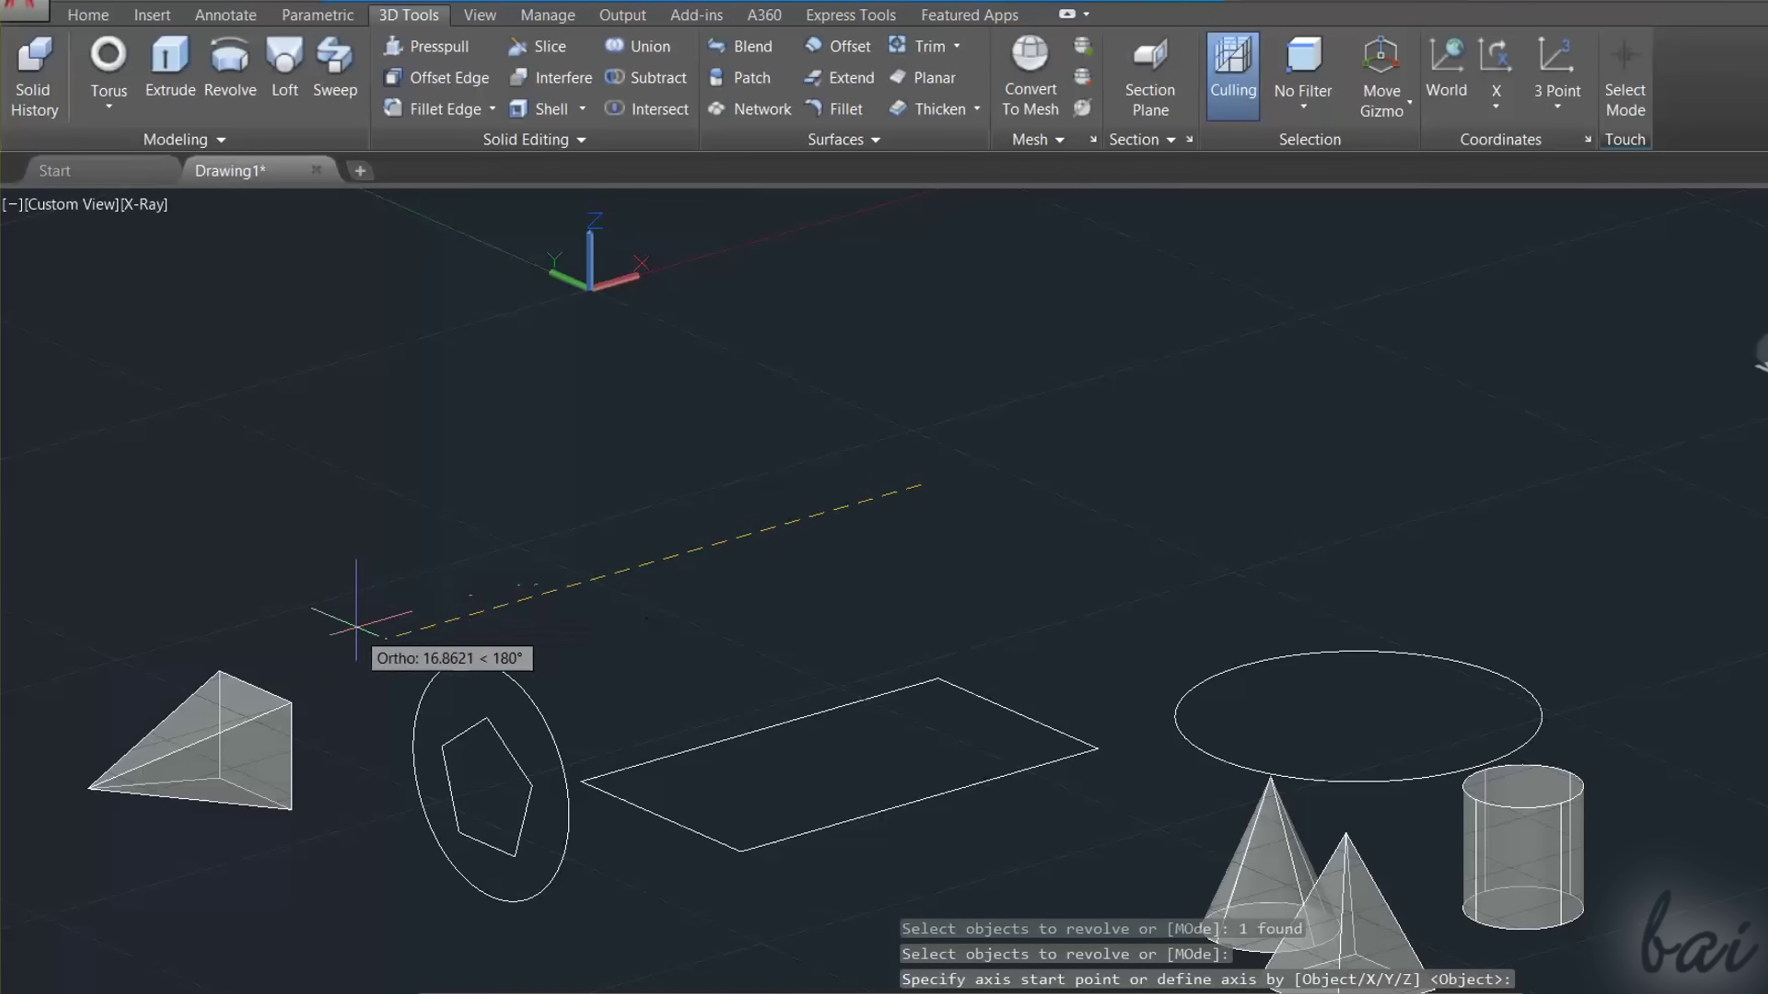
{"action": "left_click", "coordinate": [356, 626]}
{"action": "scroll", "coordinate": [328, 524], "scroll_direction": "down", "scroll_amount": 3}
{"action": "middle_click_drag", "start_coordinate": [328, 524], "coordinate": [590, 603], "text": "shift"}
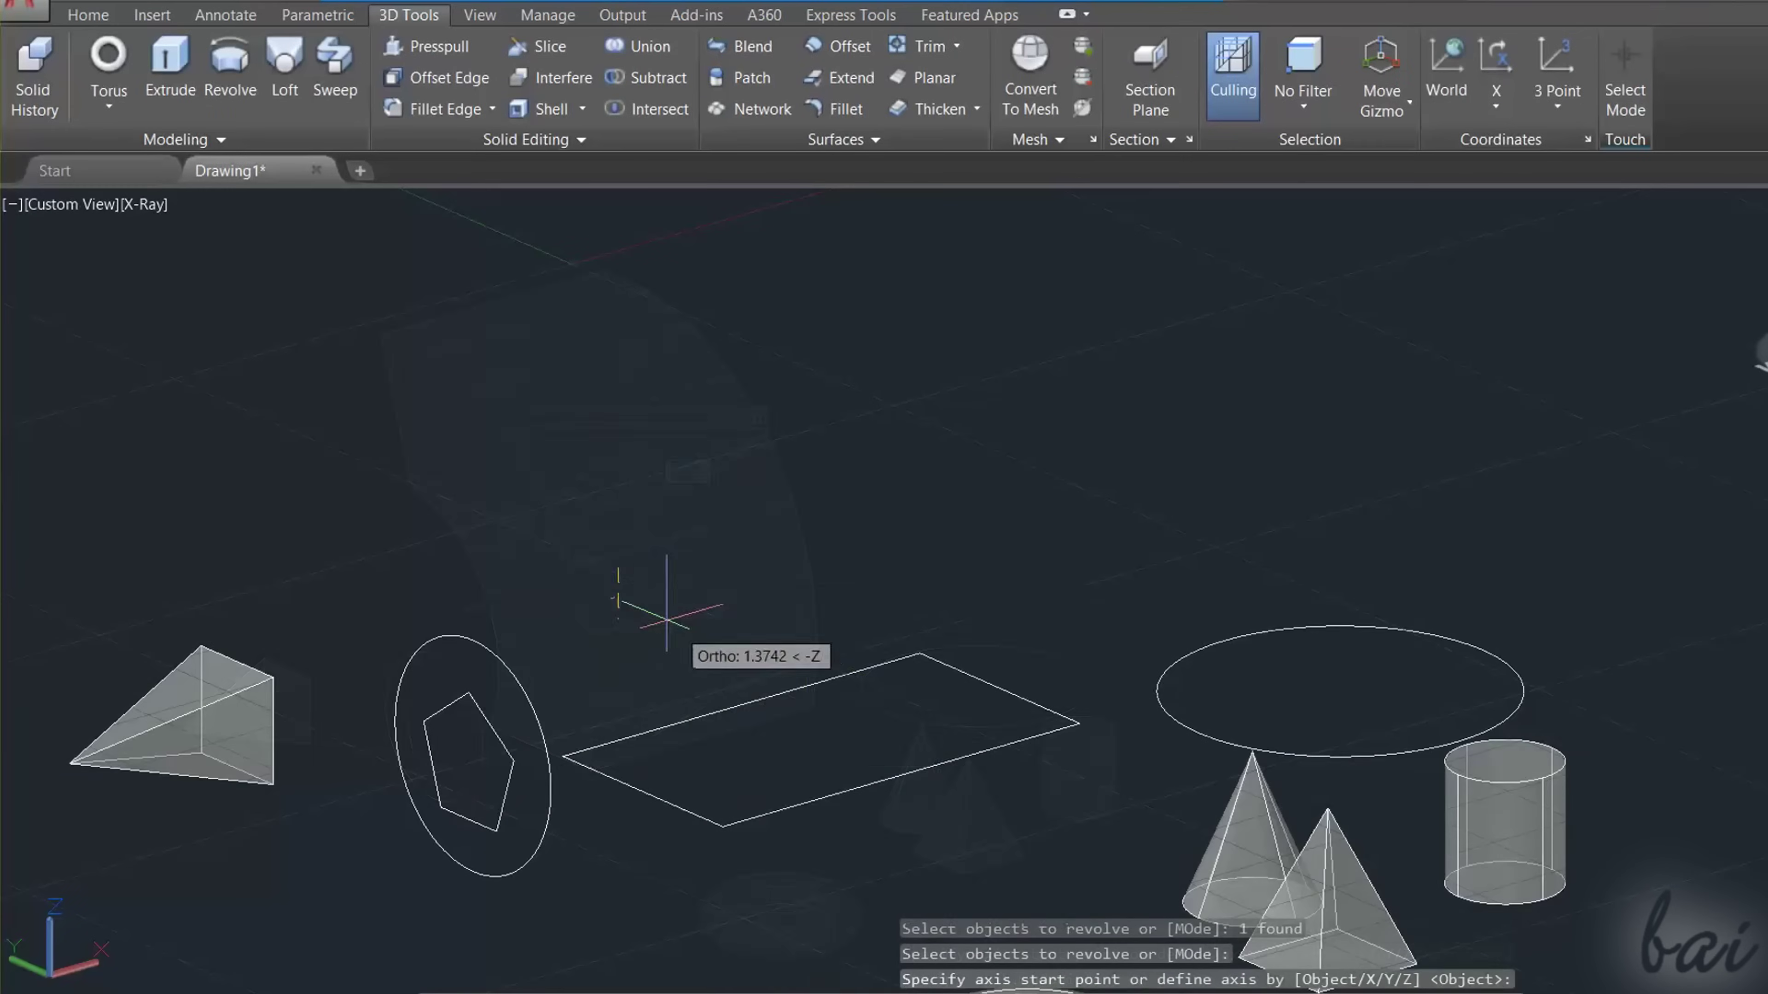
{"action": "left_click", "coordinate": [1005, 812]}
{"action": "left_click", "coordinate": [1004, 813]}
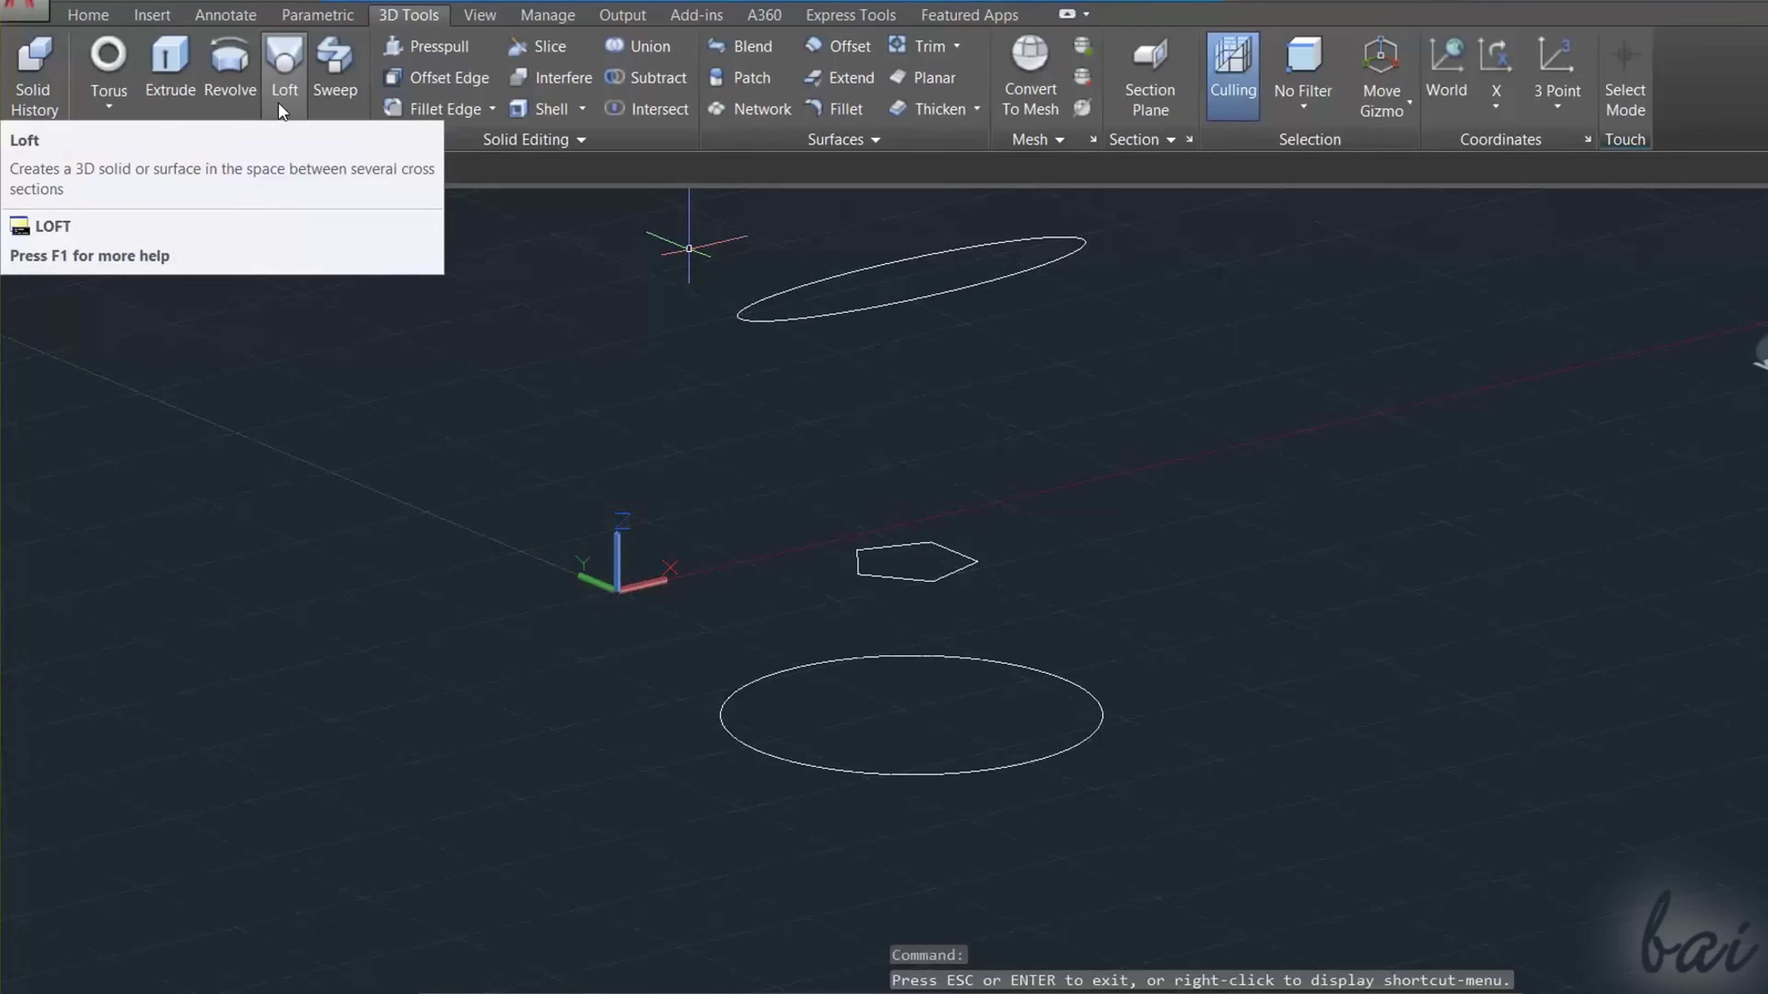
Step: Loft through the lower ellipse, pentagon and upper ellipse, inspect the hourglass, then undo it
{"action": "left_click", "coordinate": [278, 102]}
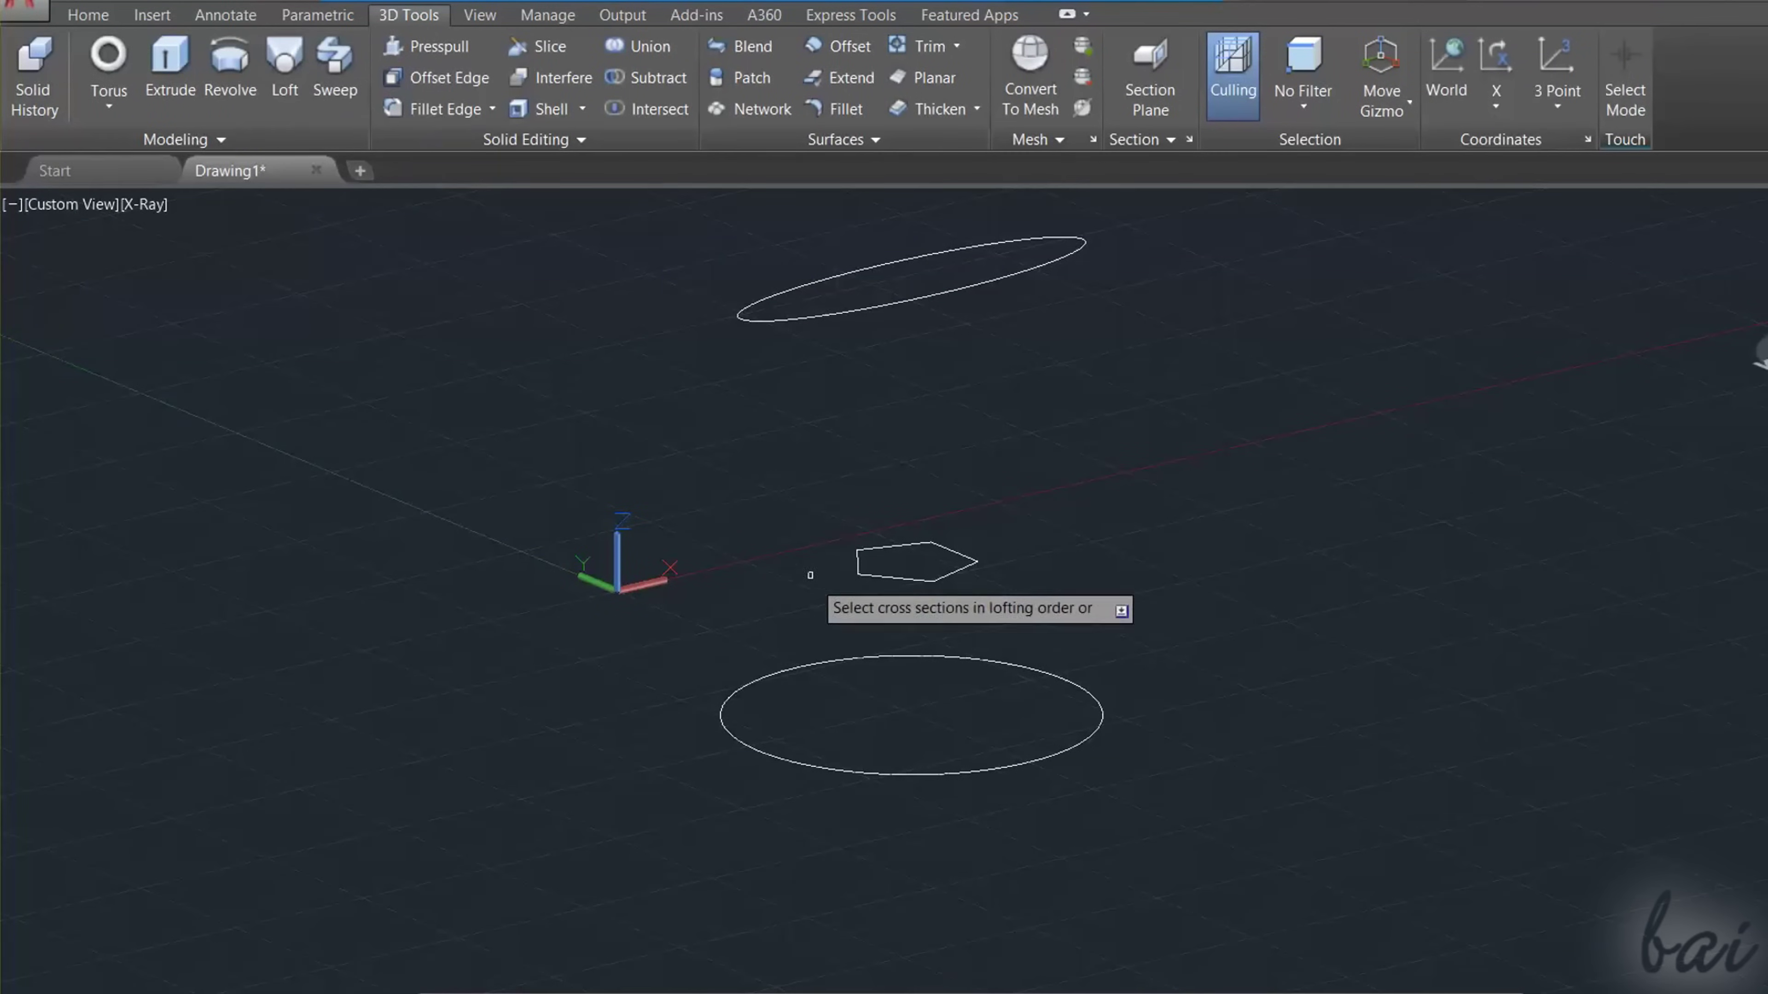
{"action": "left_click", "coordinate": [828, 659]}
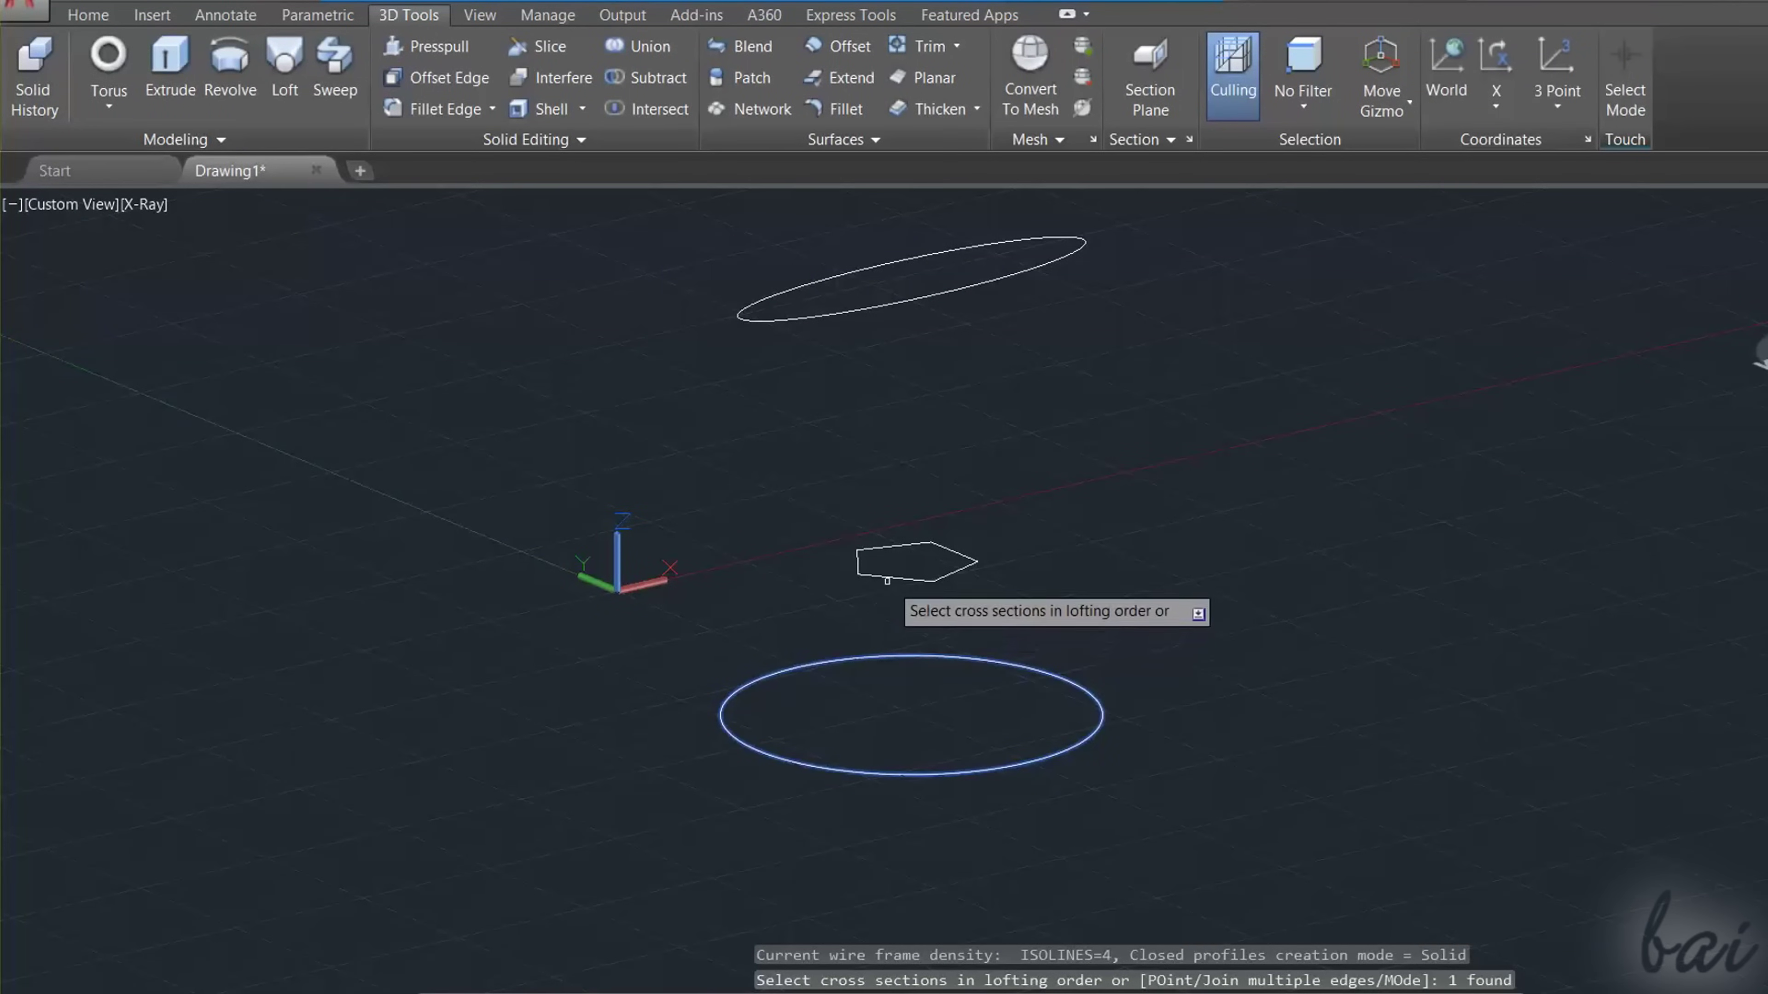
{"action": "left_click", "coordinate": [888, 577]}
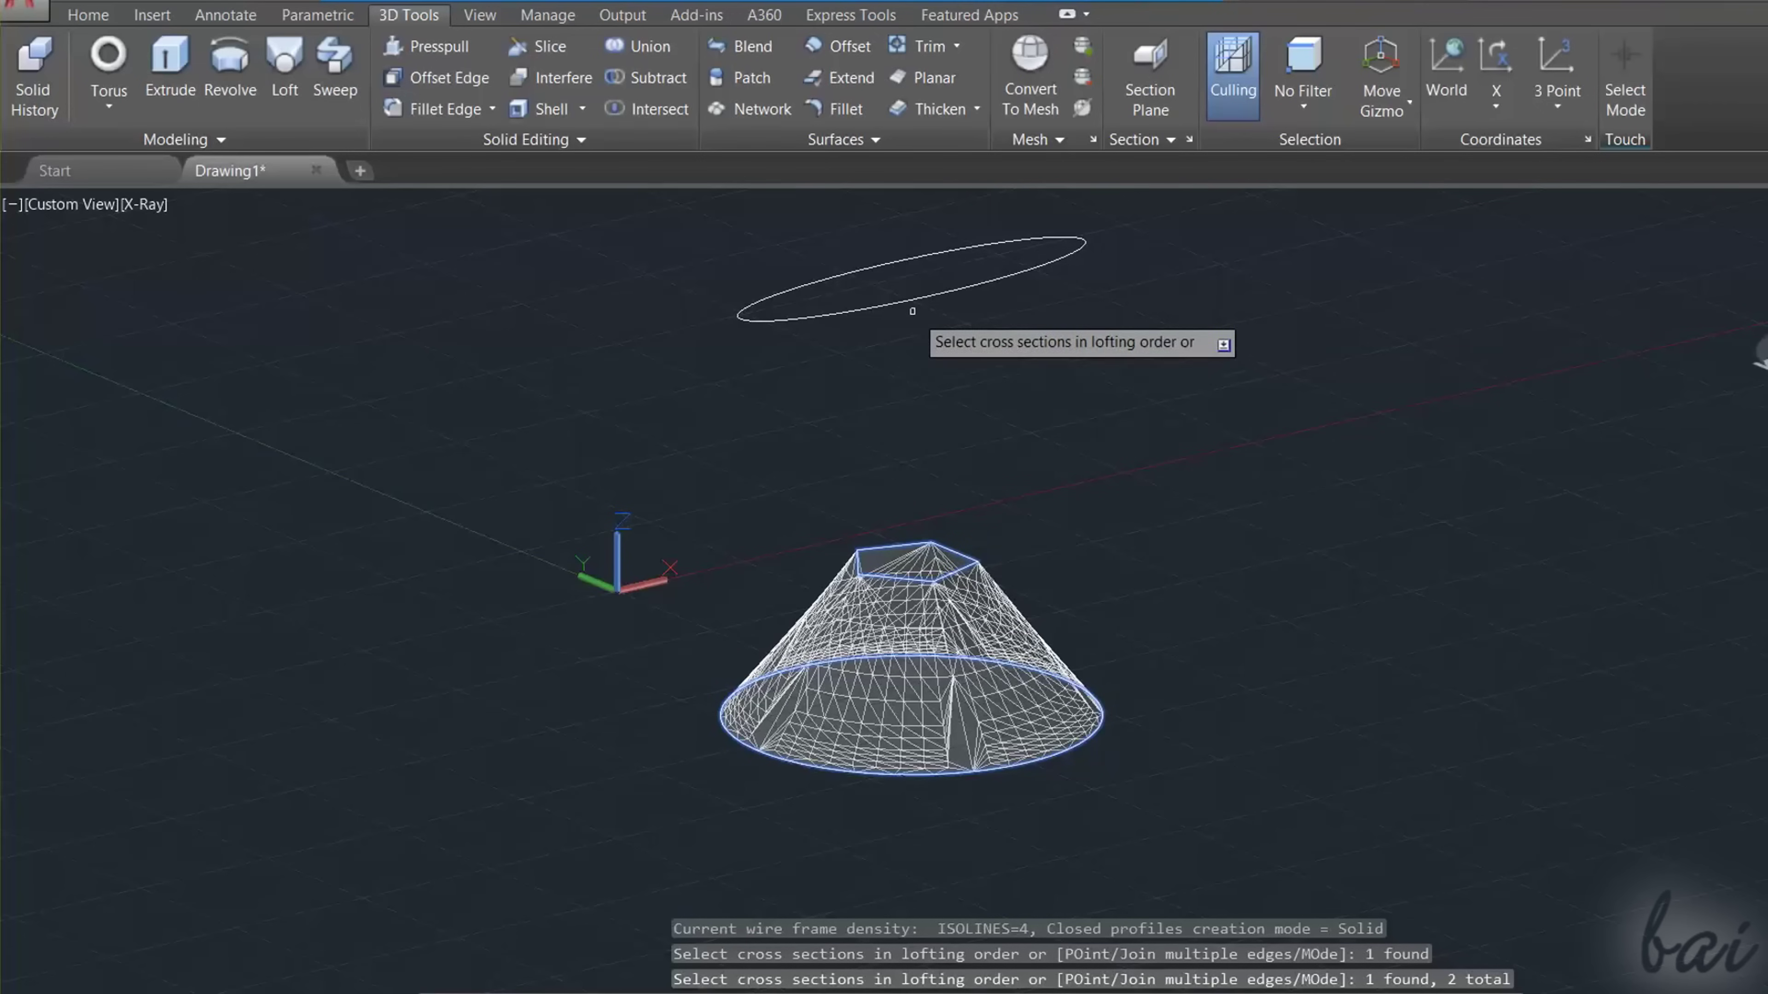
{"action": "left_click", "coordinate": [893, 306]}
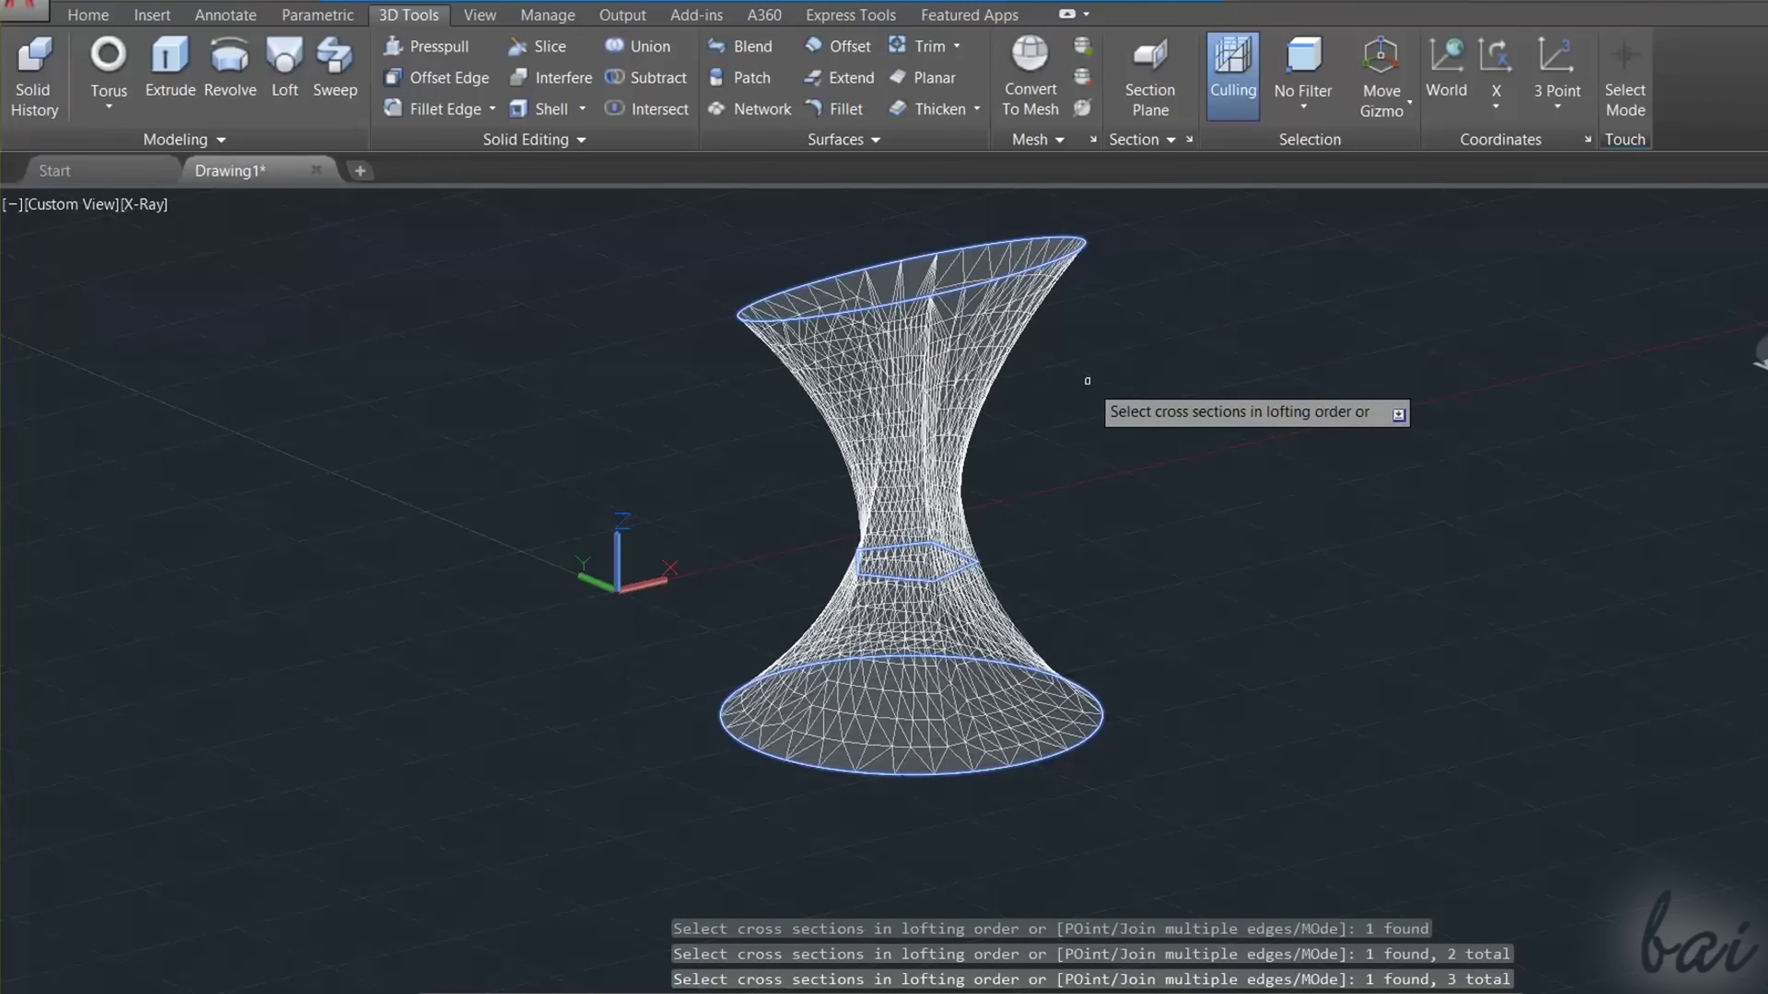
{"action": "key", "text": "Return"}
{"action": "key", "text": "Return"}
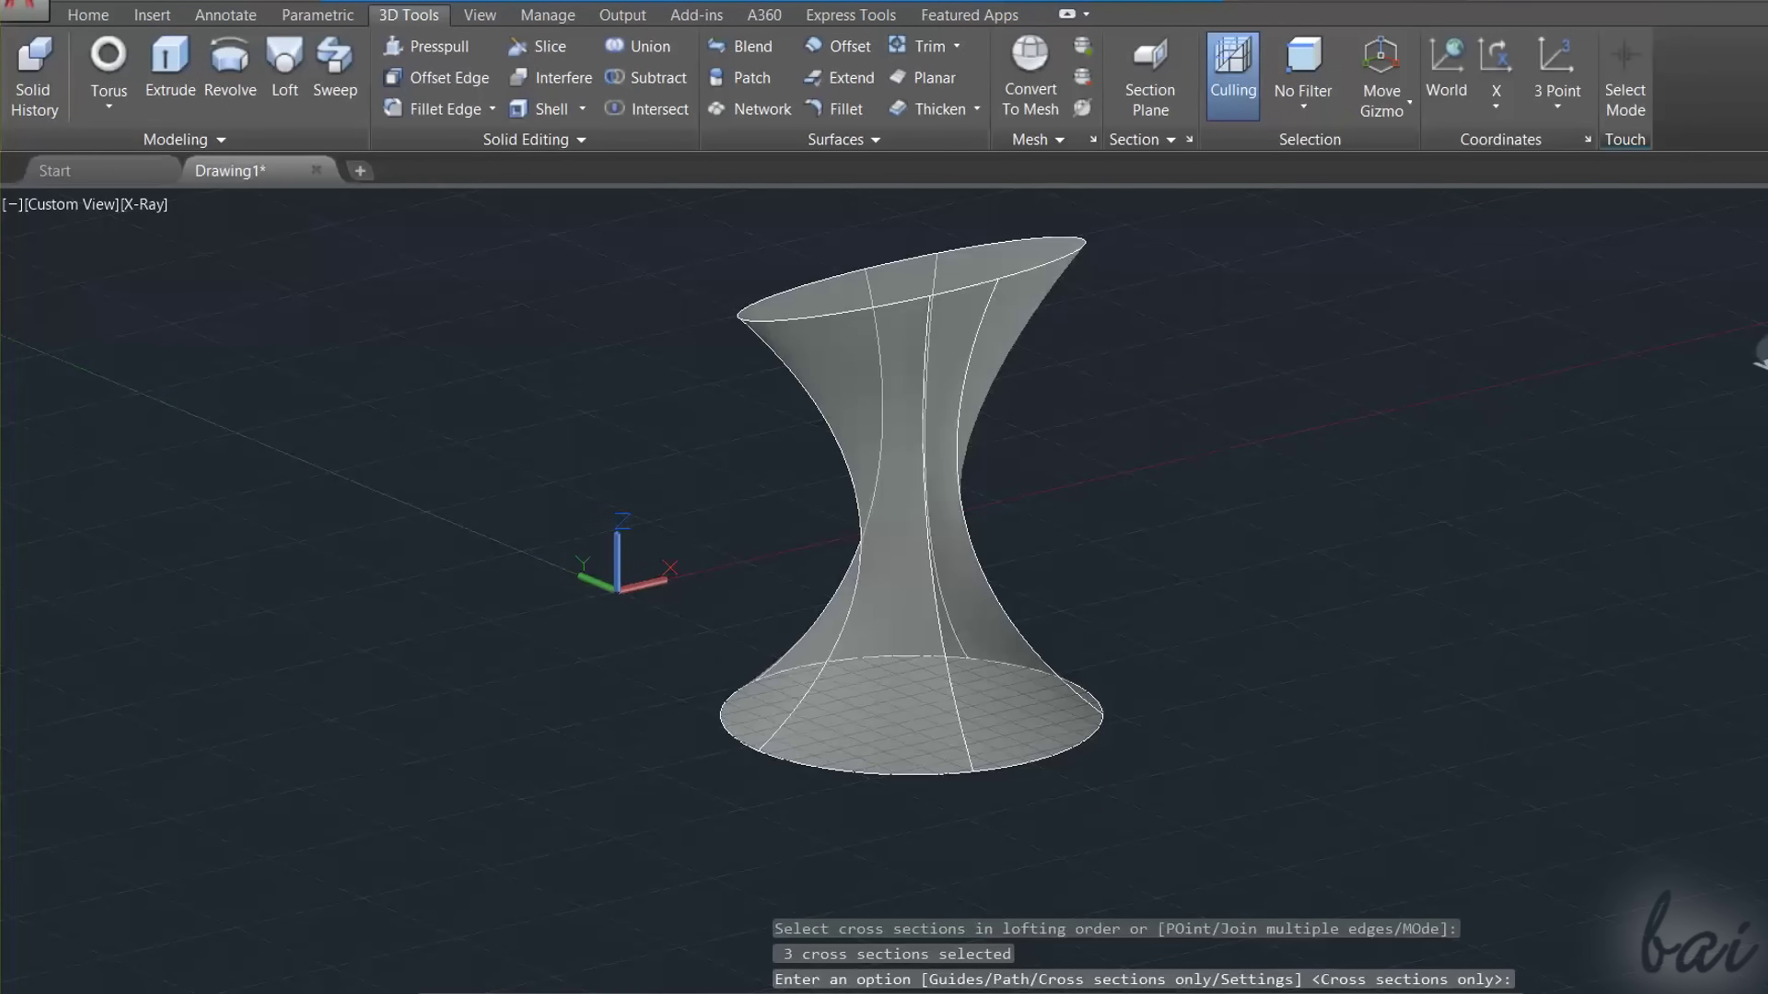
{"action": "middle_click_drag", "start_coordinate": [1197, 551], "coordinate": [1066, 539], "text": "shift"}
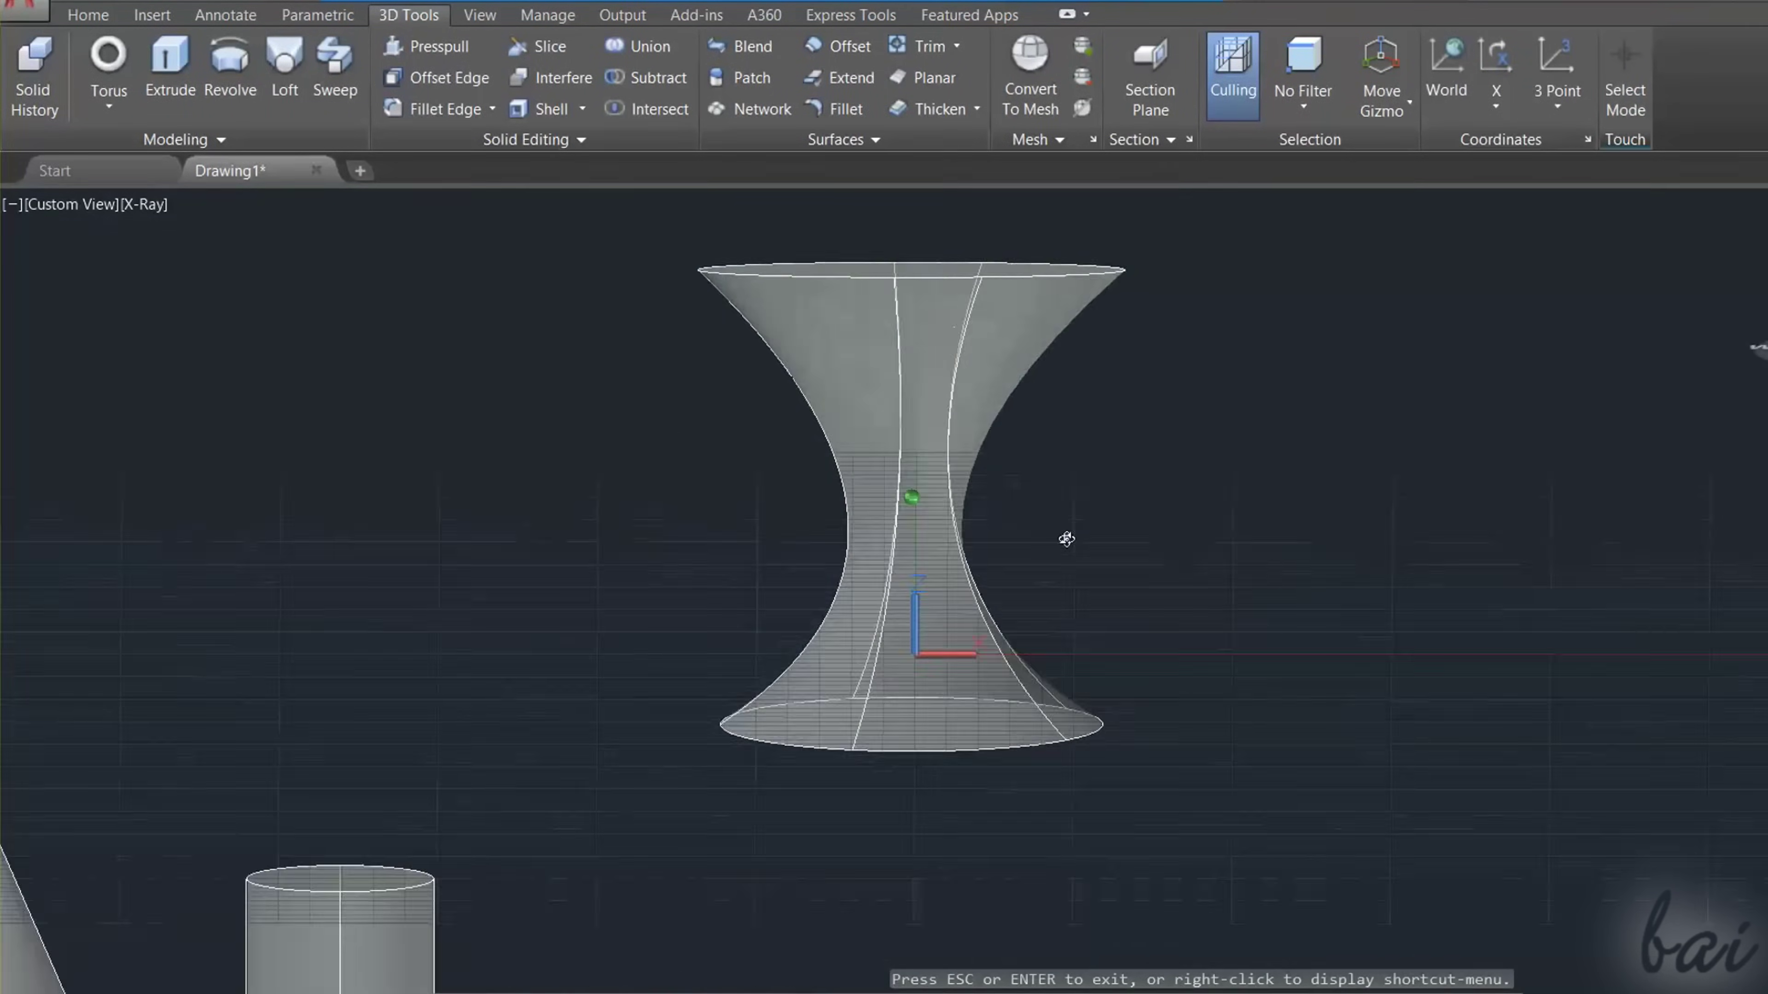
{"action": "key", "text": "Escape"}
{"action": "key", "text": "ctrl+z"}
{"action": "key", "text": "ctrl+z"}
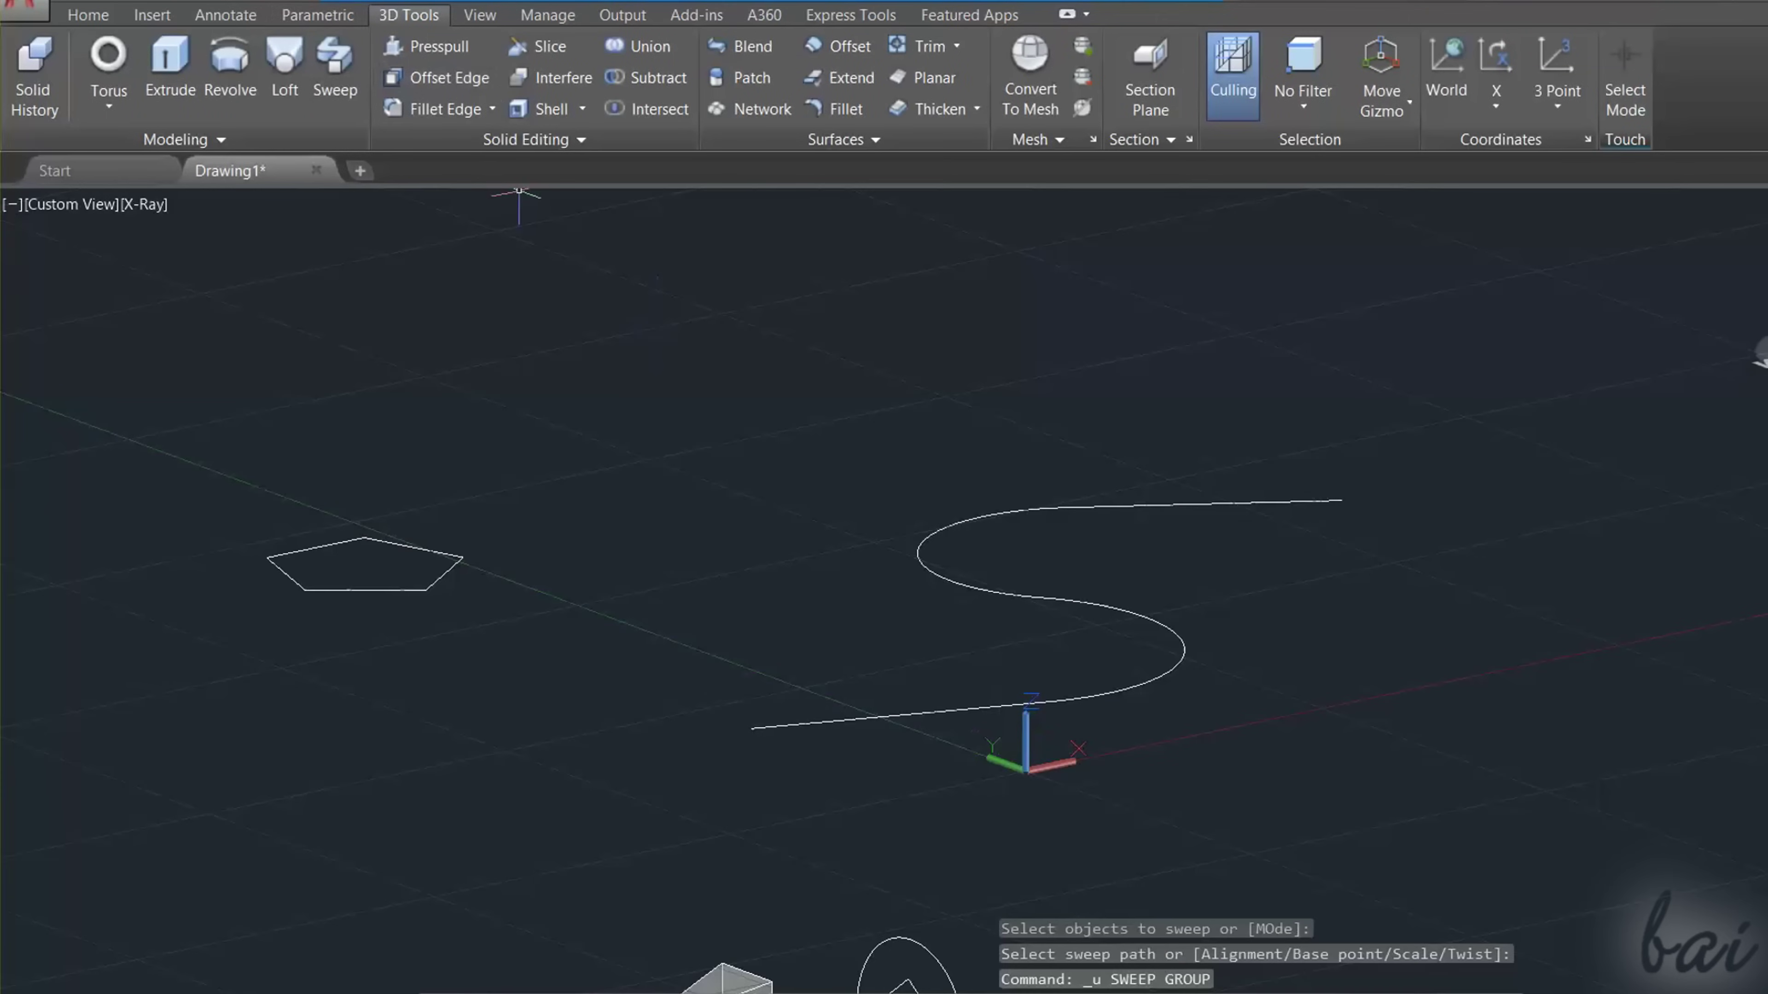
Step: Sweep the pentagon along the S-curve, view it from a low side, and expand the Modeling panel
{"action": "left_click", "coordinate": [333, 95]}
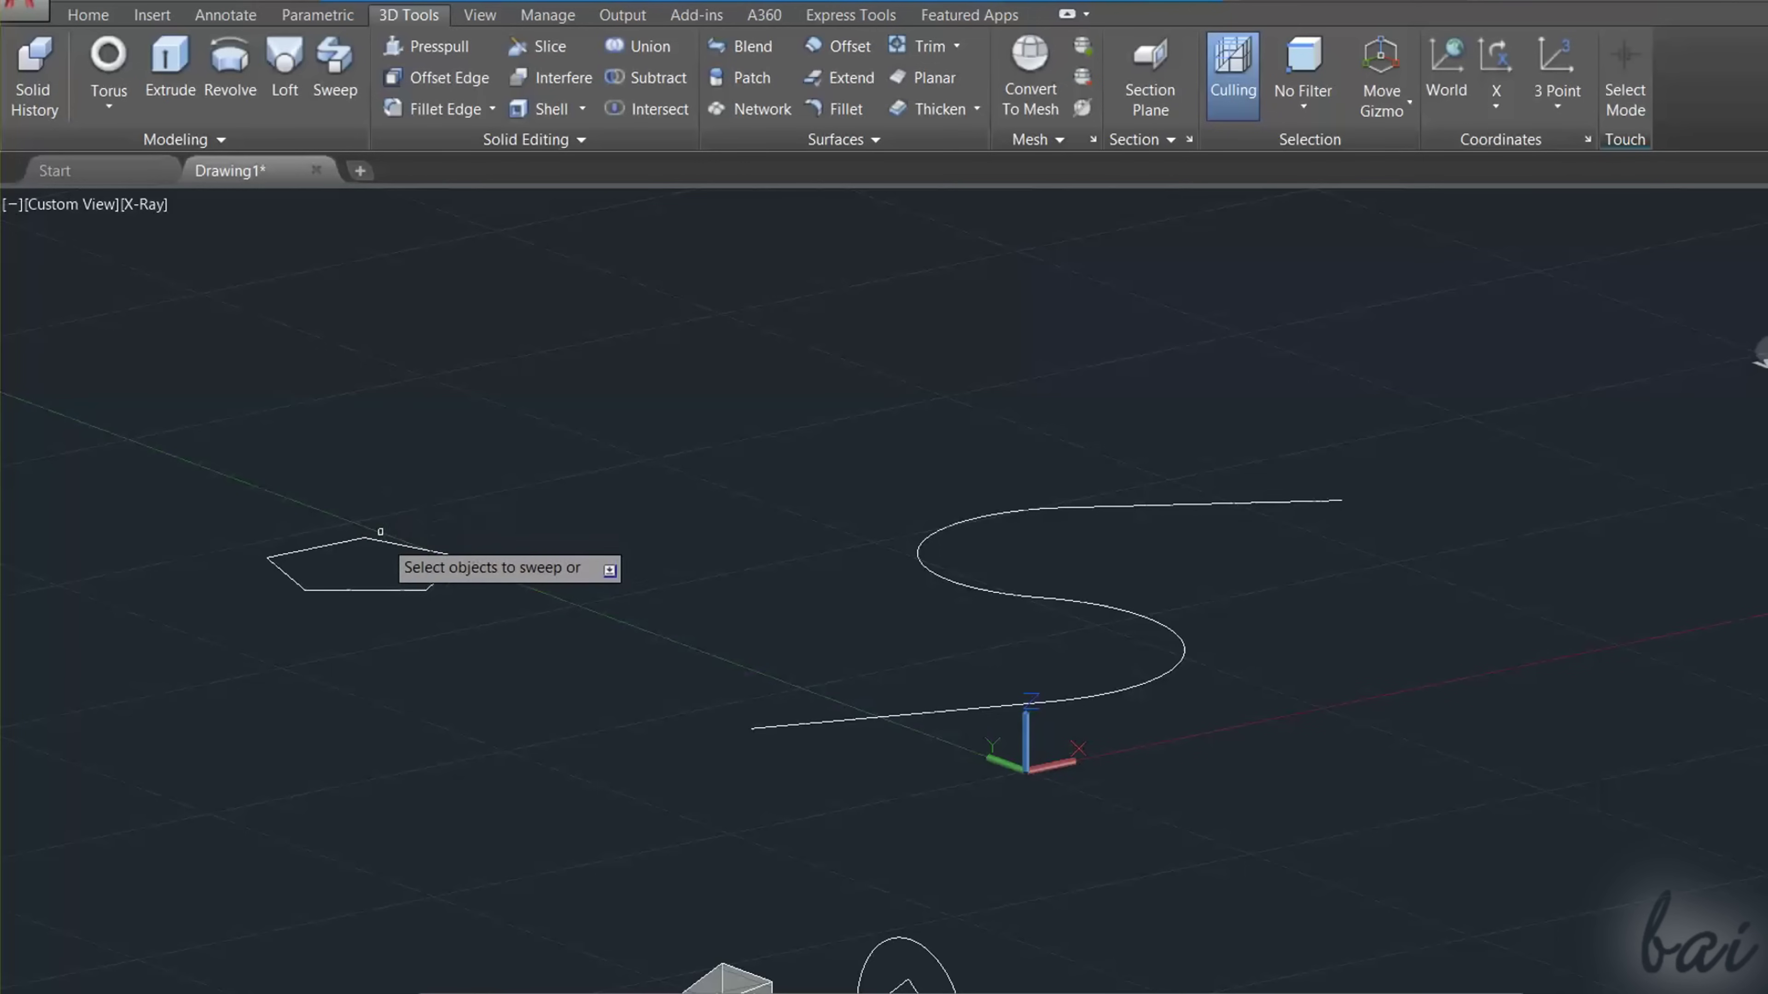
{"action": "left_click", "coordinate": [386, 546]}
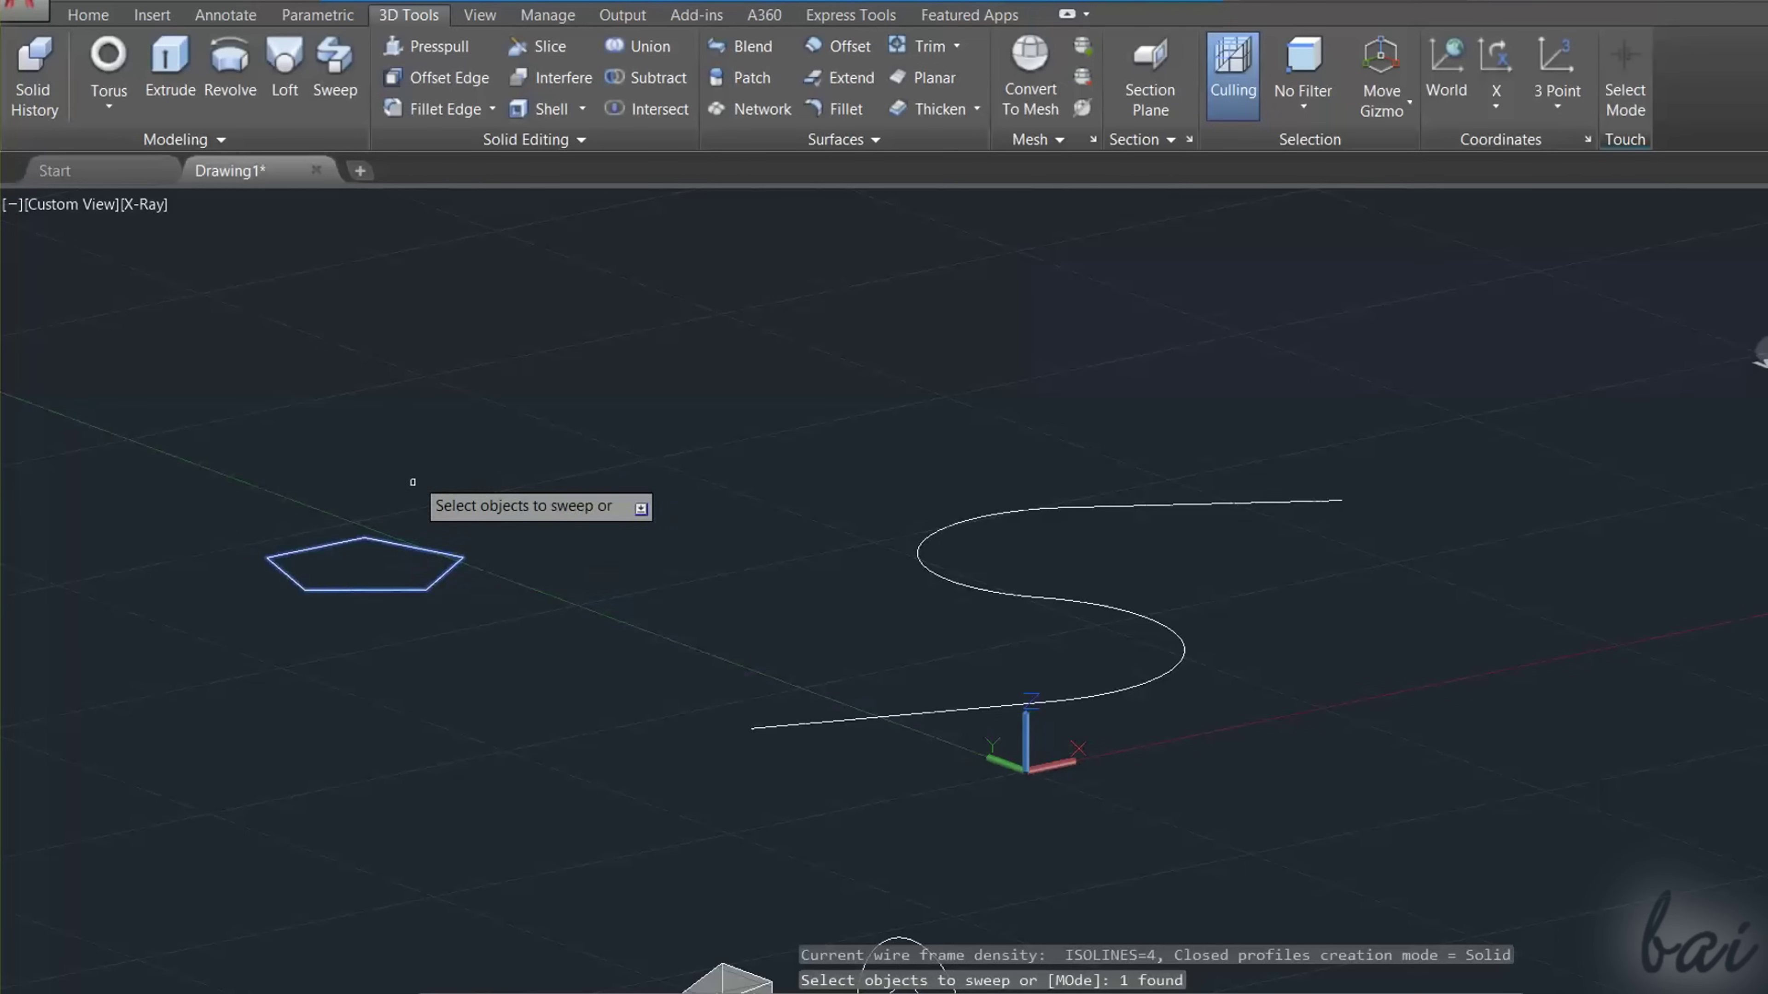
{"action": "key", "text": "Return"}
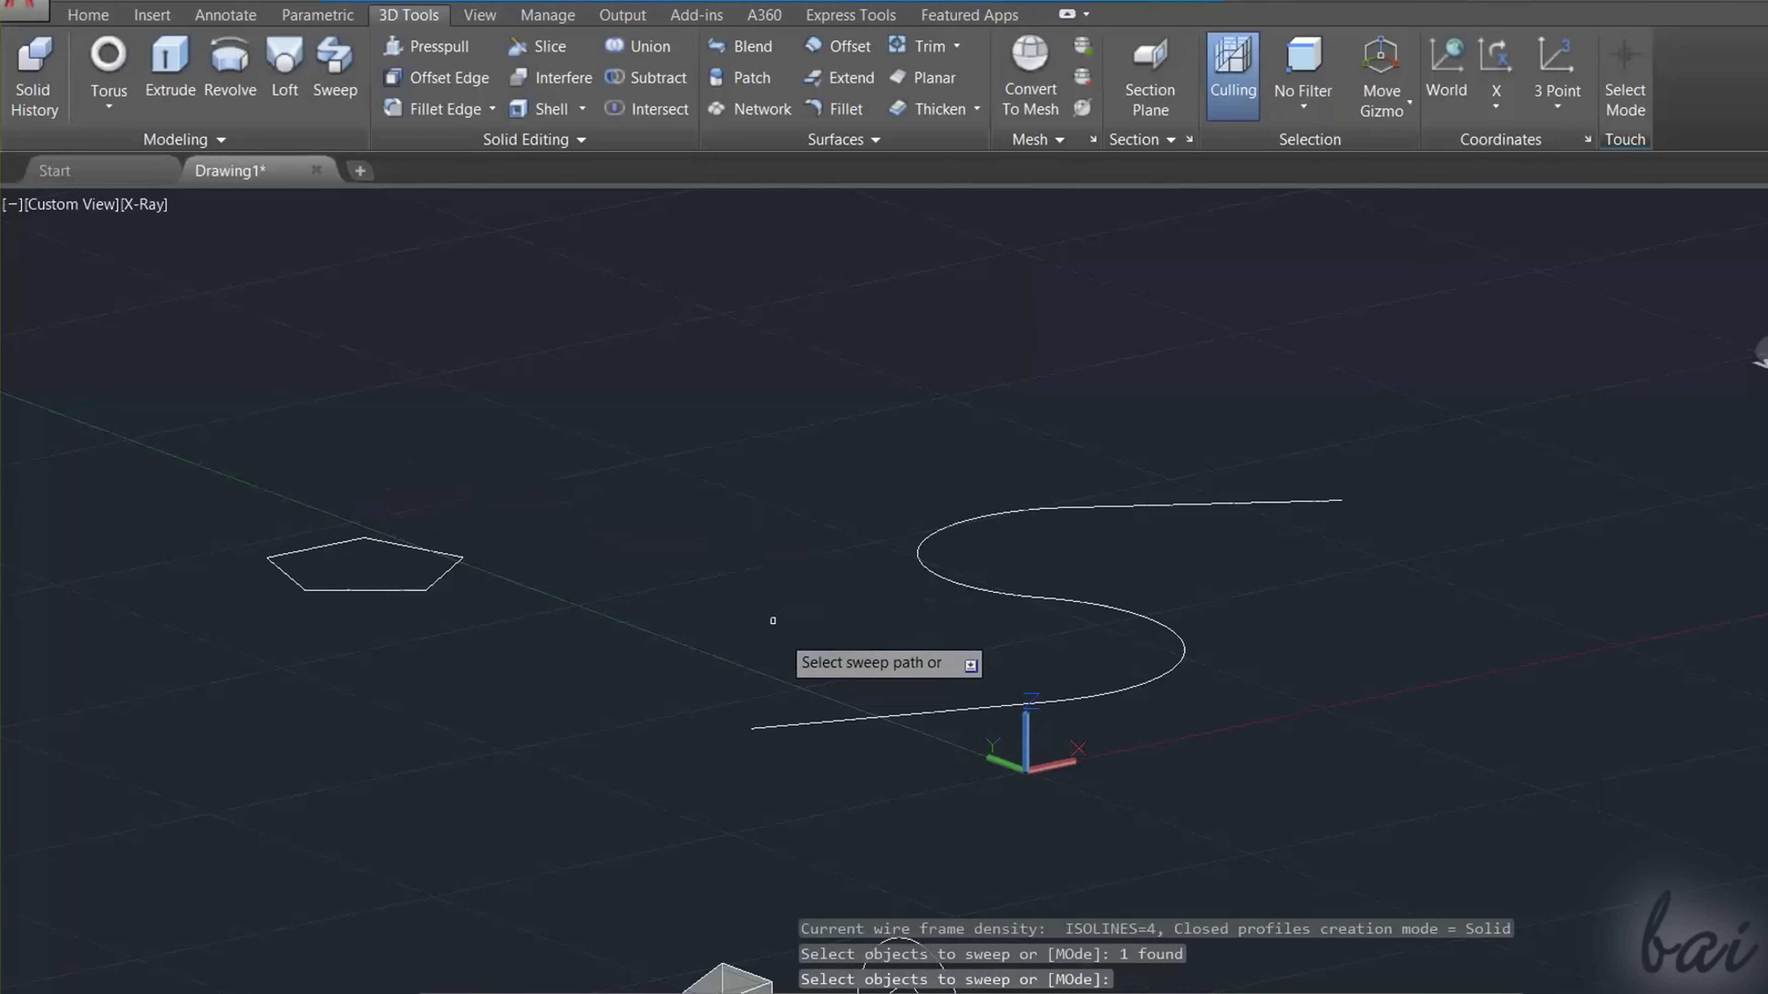
{"action": "left_click", "coordinate": [791, 725]}
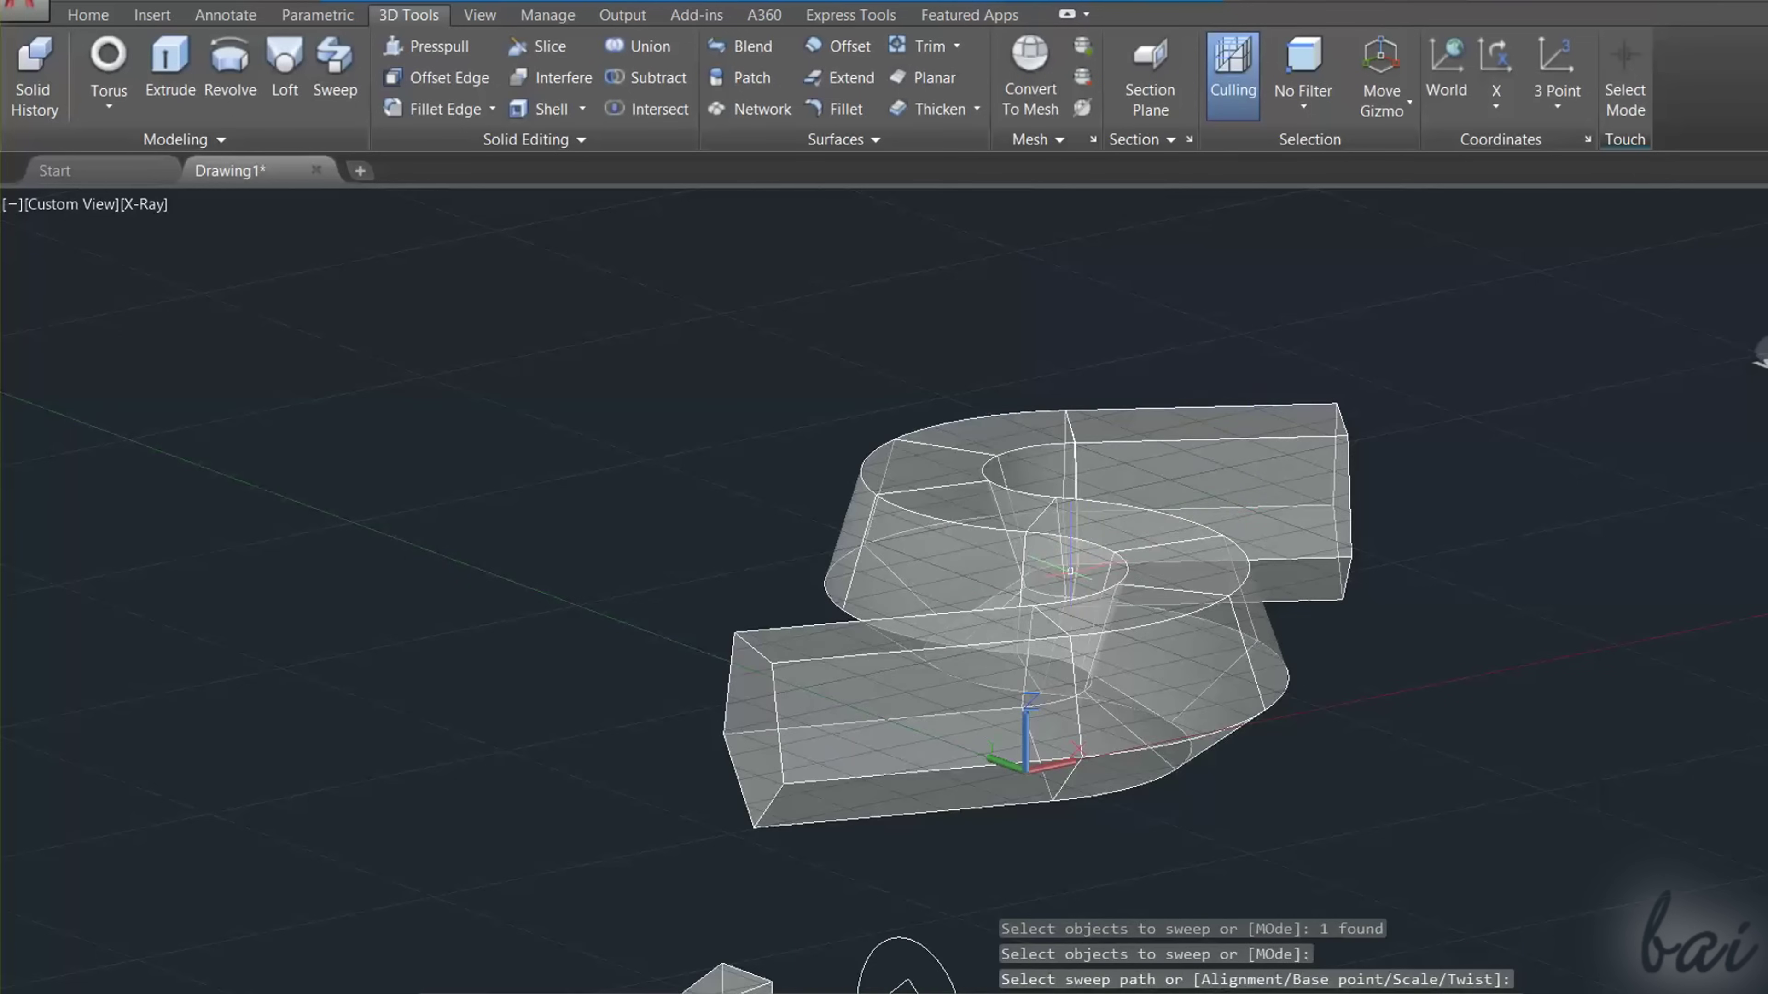
{"action": "mouse_move", "coordinate": [1373, 651]}
{"action": "middle_mouse_down", "text": "shift"}
{"action": "mouse_move", "coordinate": [1302, 750]}
{"action": "mouse_move", "coordinate": [1610, 604]}
{"action": "mouse_move", "coordinate": [1622, 557]}
{"action": "mouse_move", "coordinate": [1671, 608]}
{"action": "mouse_move", "coordinate": [1389, 738]}
{"action": "mouse_move", "coordinate": [1385, 626]}
{"action": "middle_mouse_up", "text": "shift"}
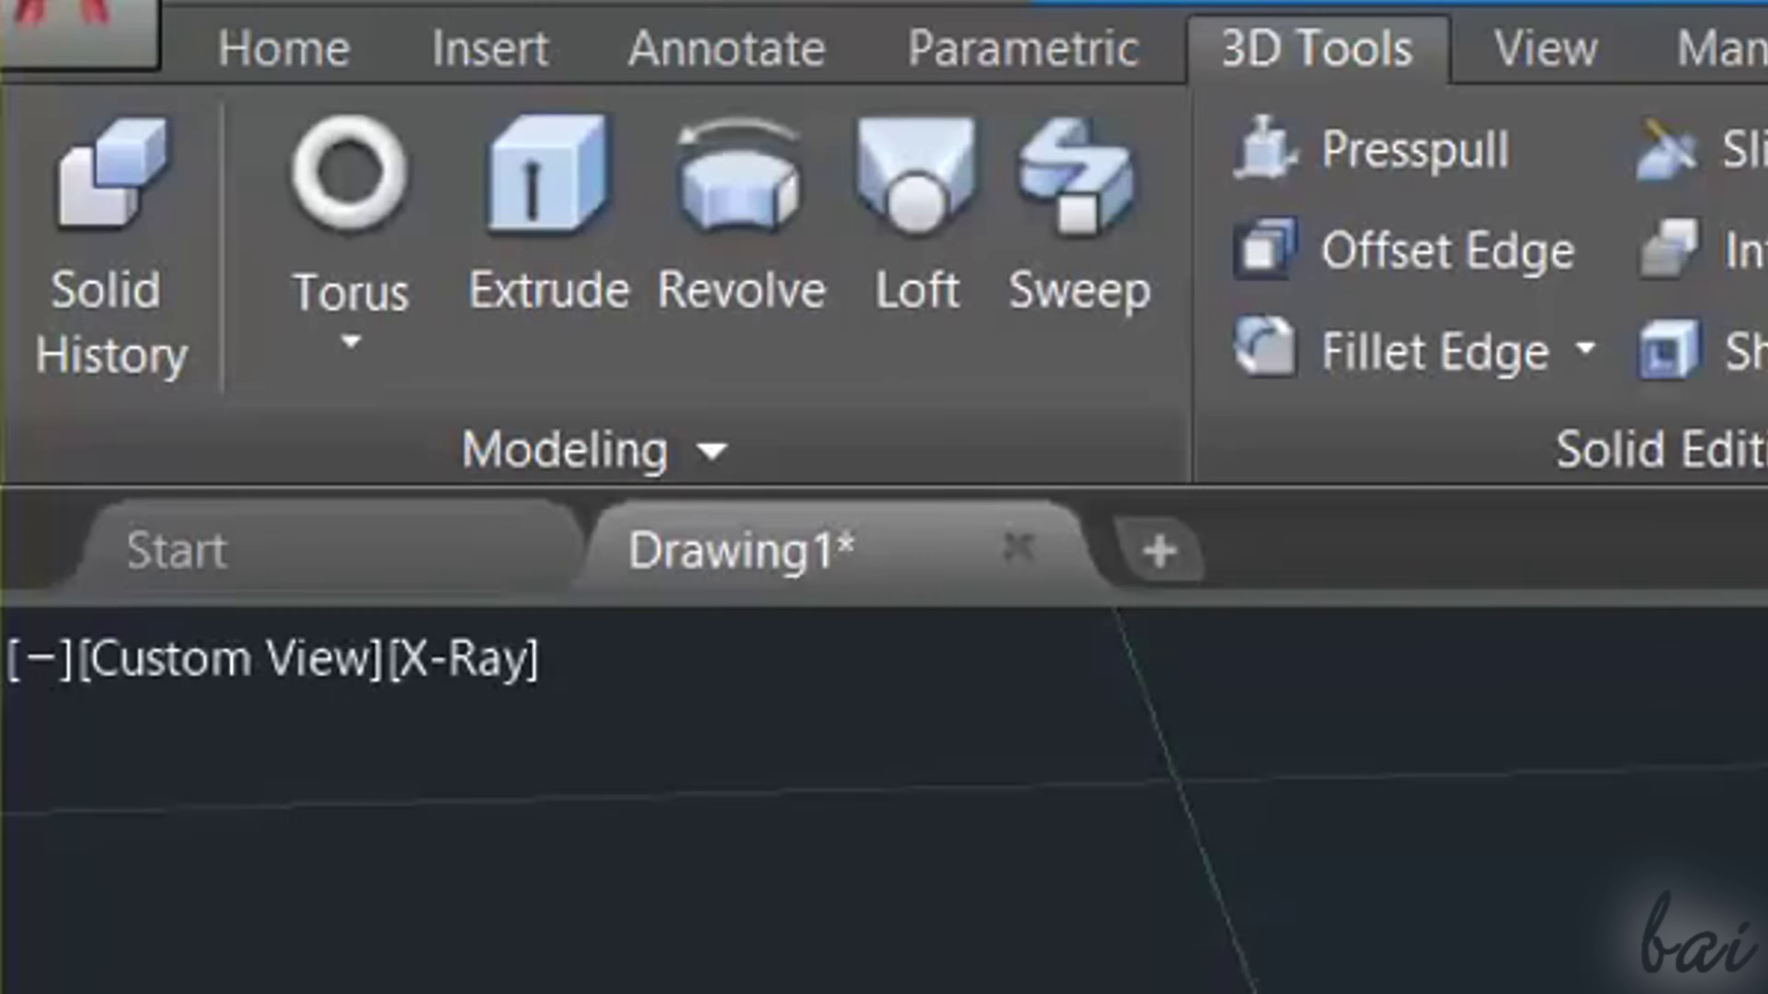
{"action": "left_click", "coordinate": [488, 451]}
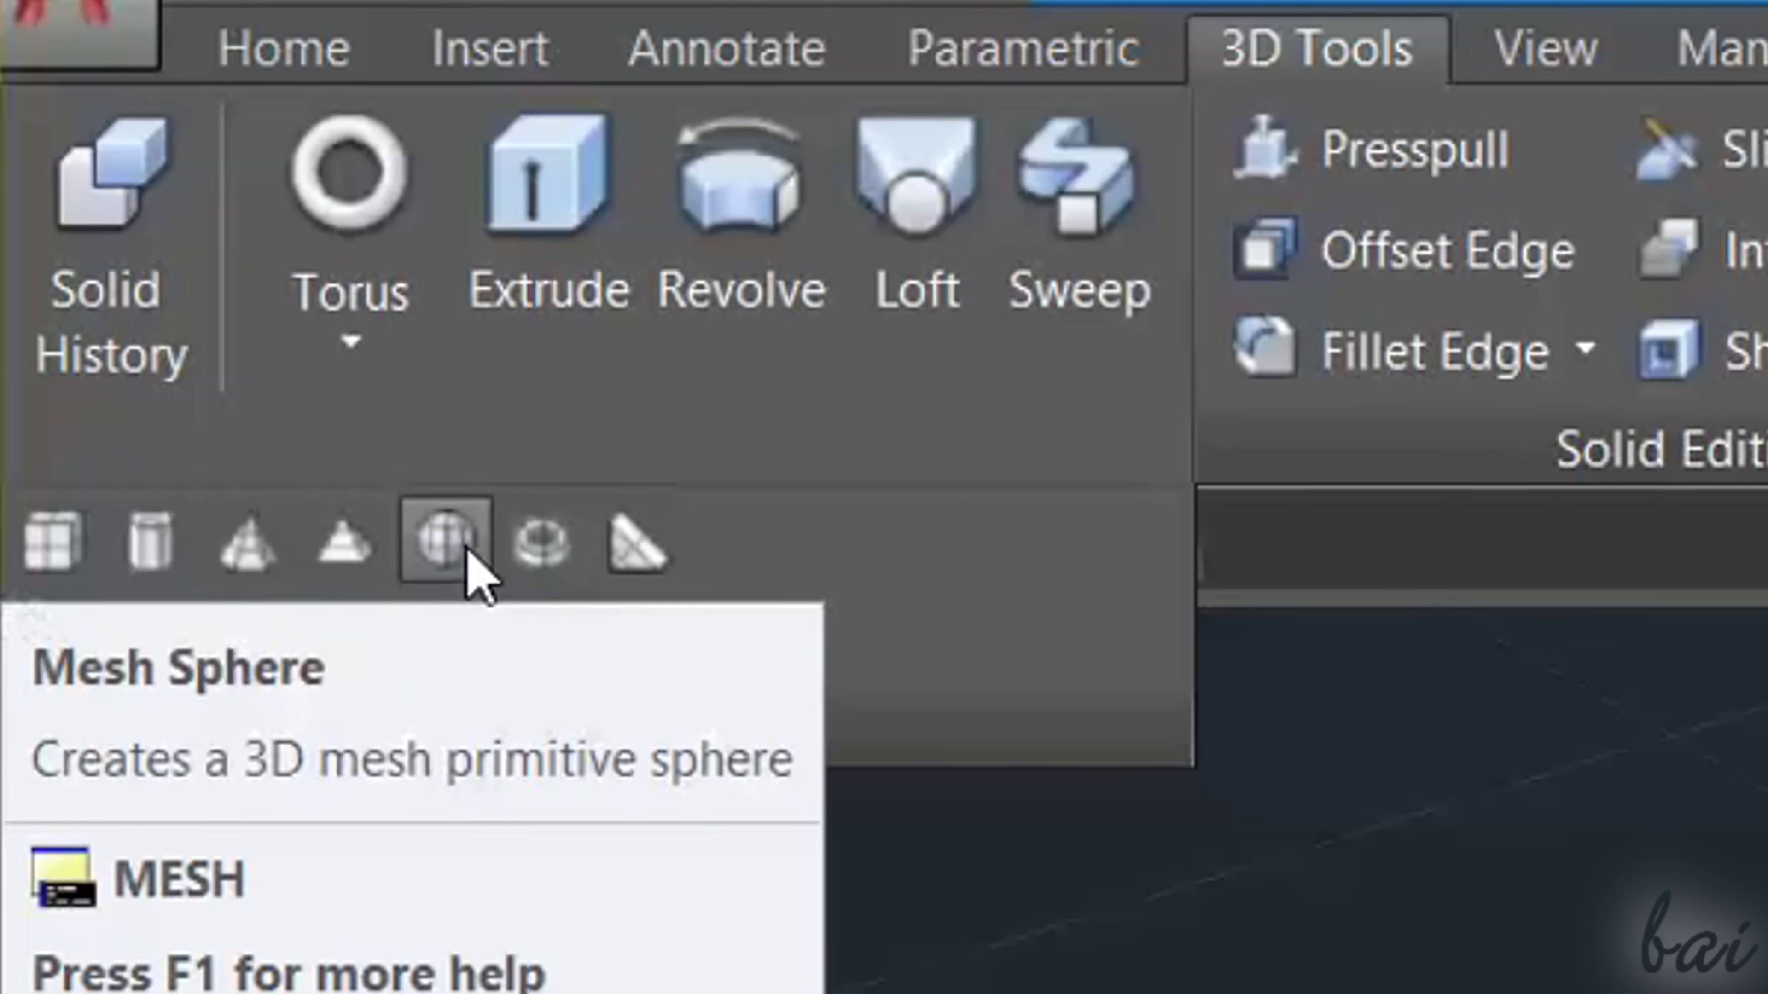
Step: Create a mesh sphere by picking its centre and radius
{"action": "left_click", "coordinate": [350, 341]}
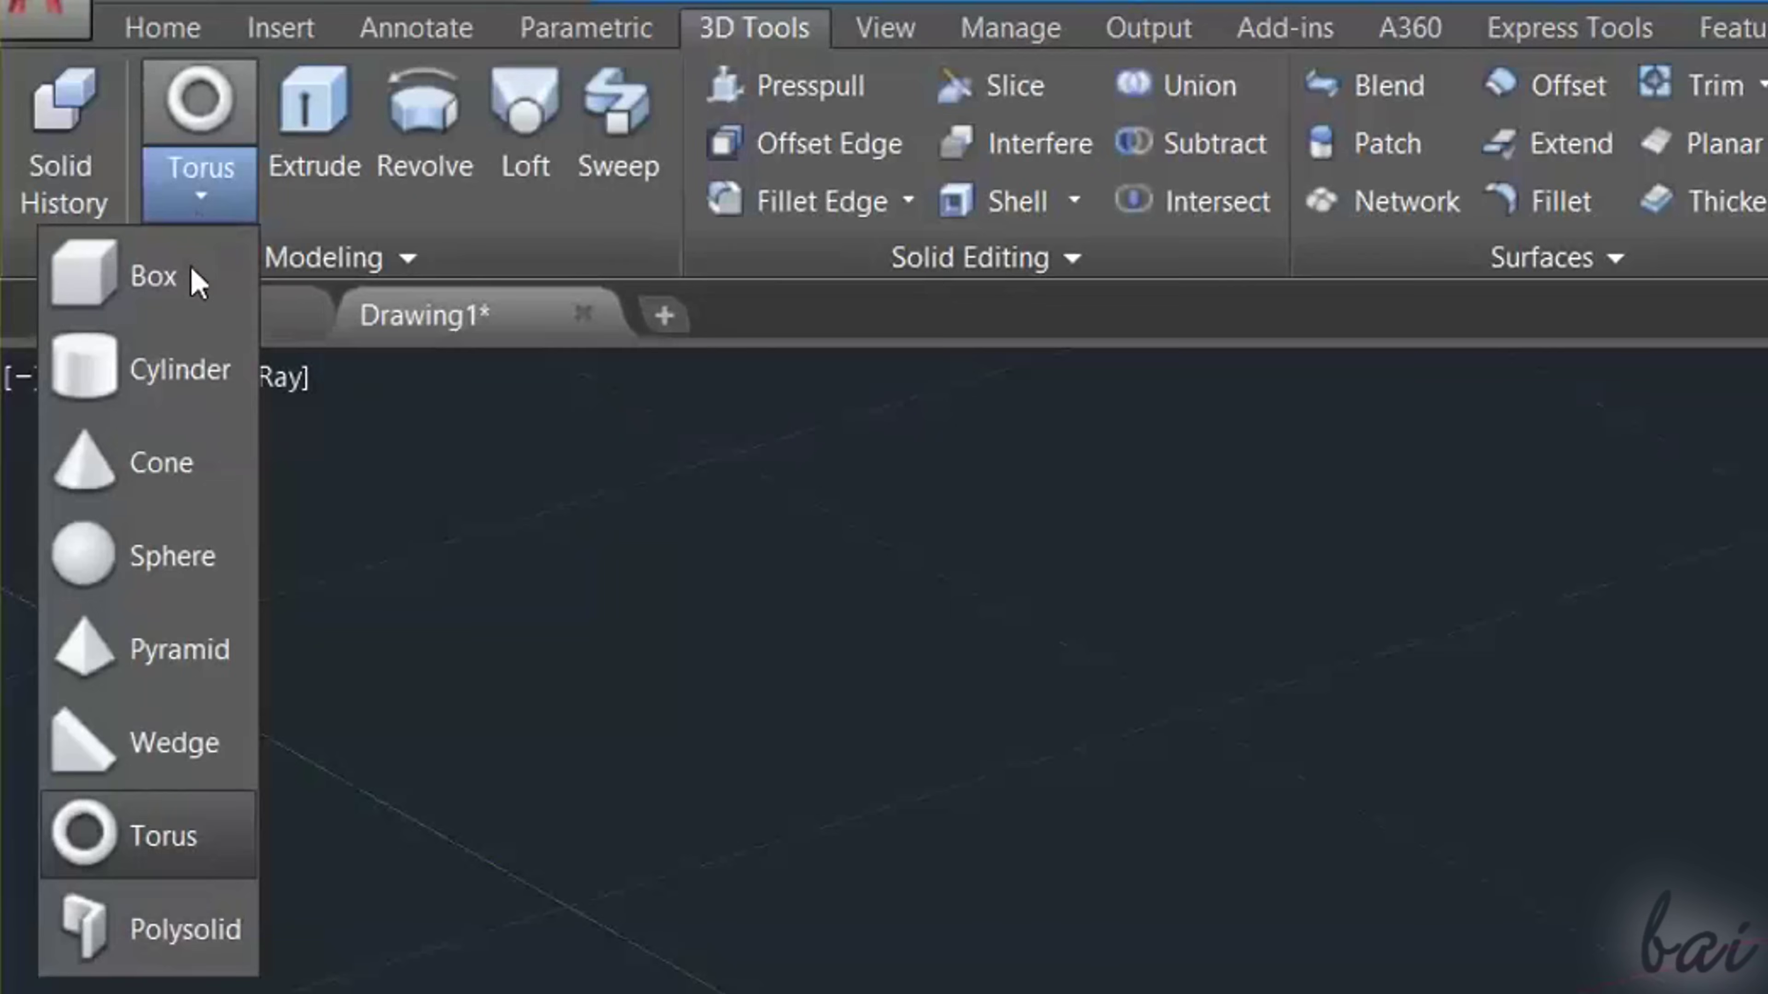
{"action": "left_click", "coordinate": [151, 136]}
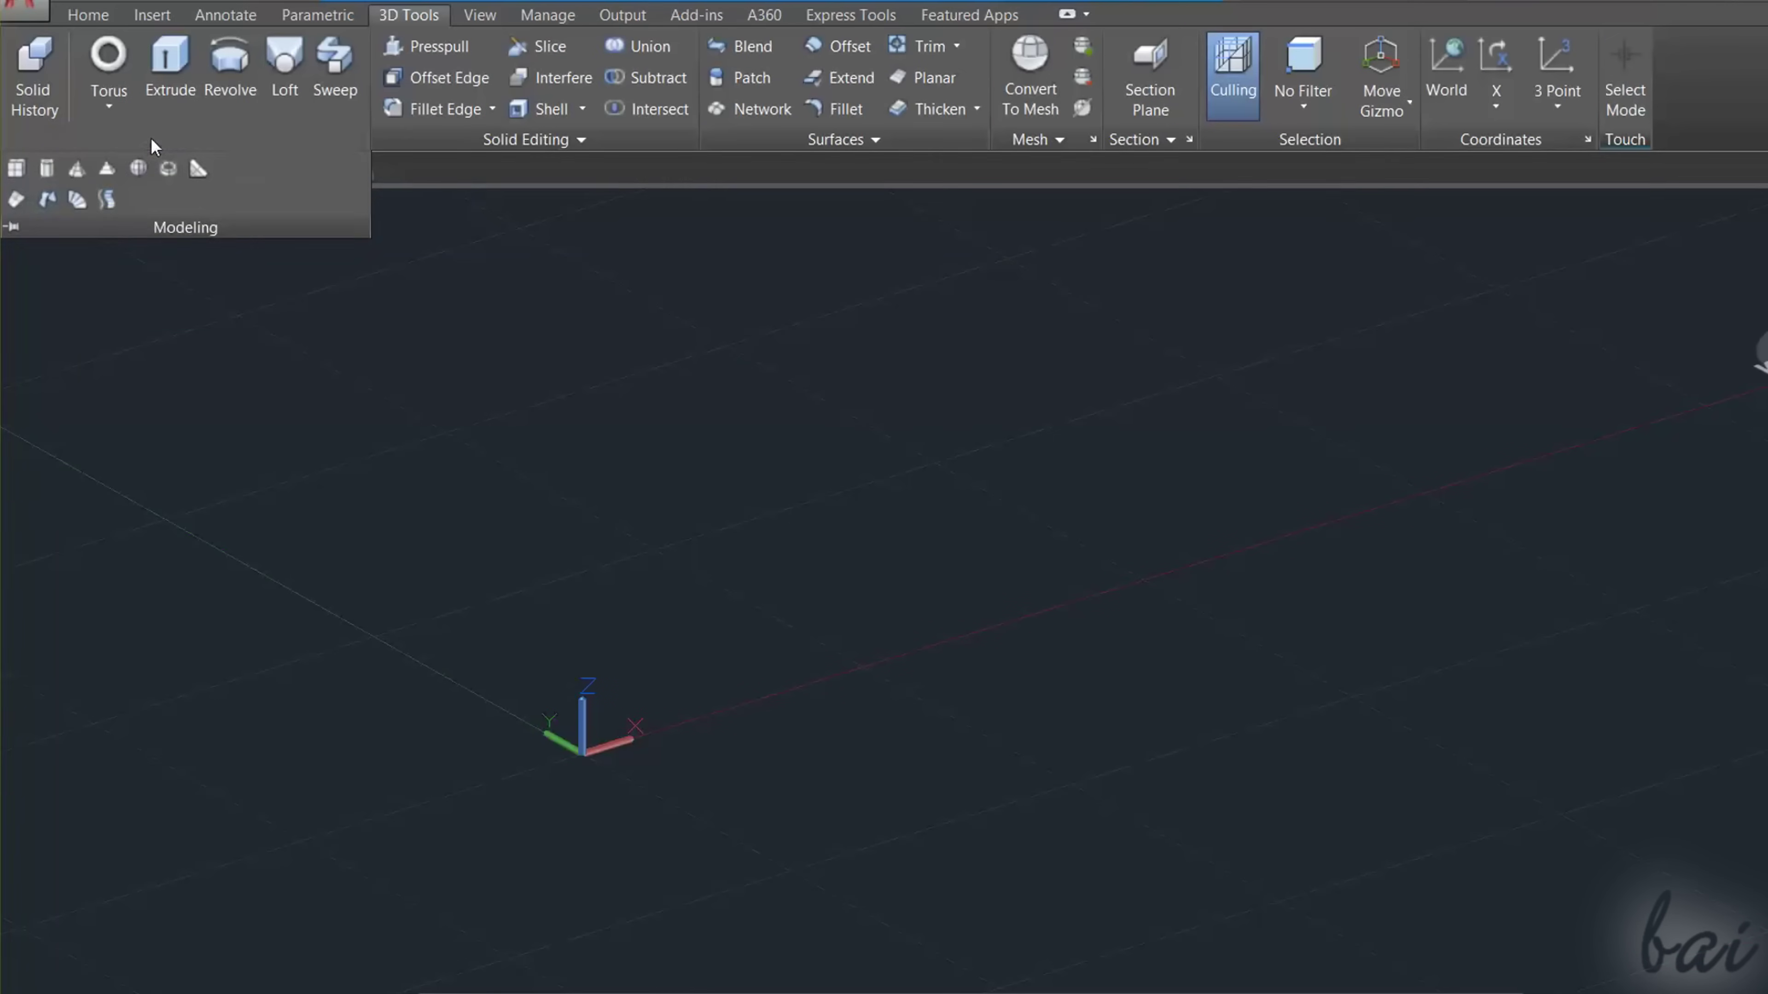
{"action": "left_click", "coordinate": [143, 169]}
{"action": "left_click", "coordinate": [766, 502]}
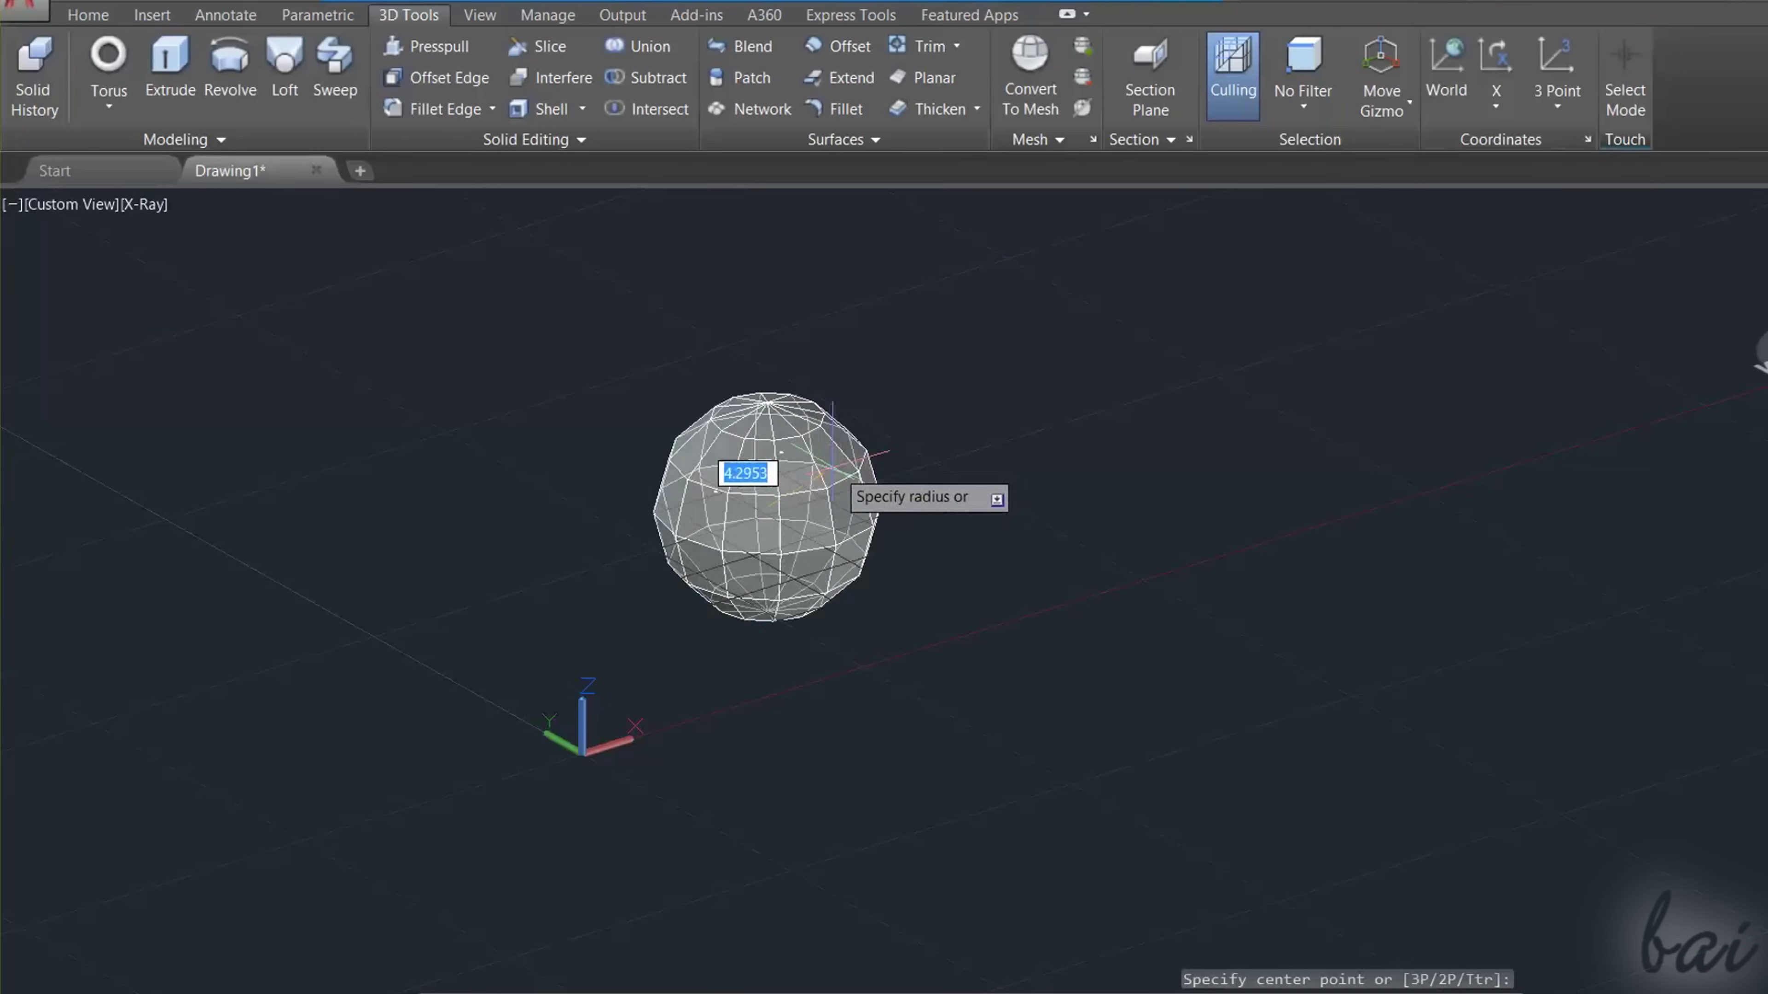
{"action": "left_click", "coordinate": [954, 498]}
Step: Smooth the mesh sphere, pull one face out into a spike, and smooth it again
{"action": "left_click", "coordinate": [870, 418]}
{"action": "scroll", "coordinate": [730, 488], "scroll_direction": "up", "scroll_amount": 2}
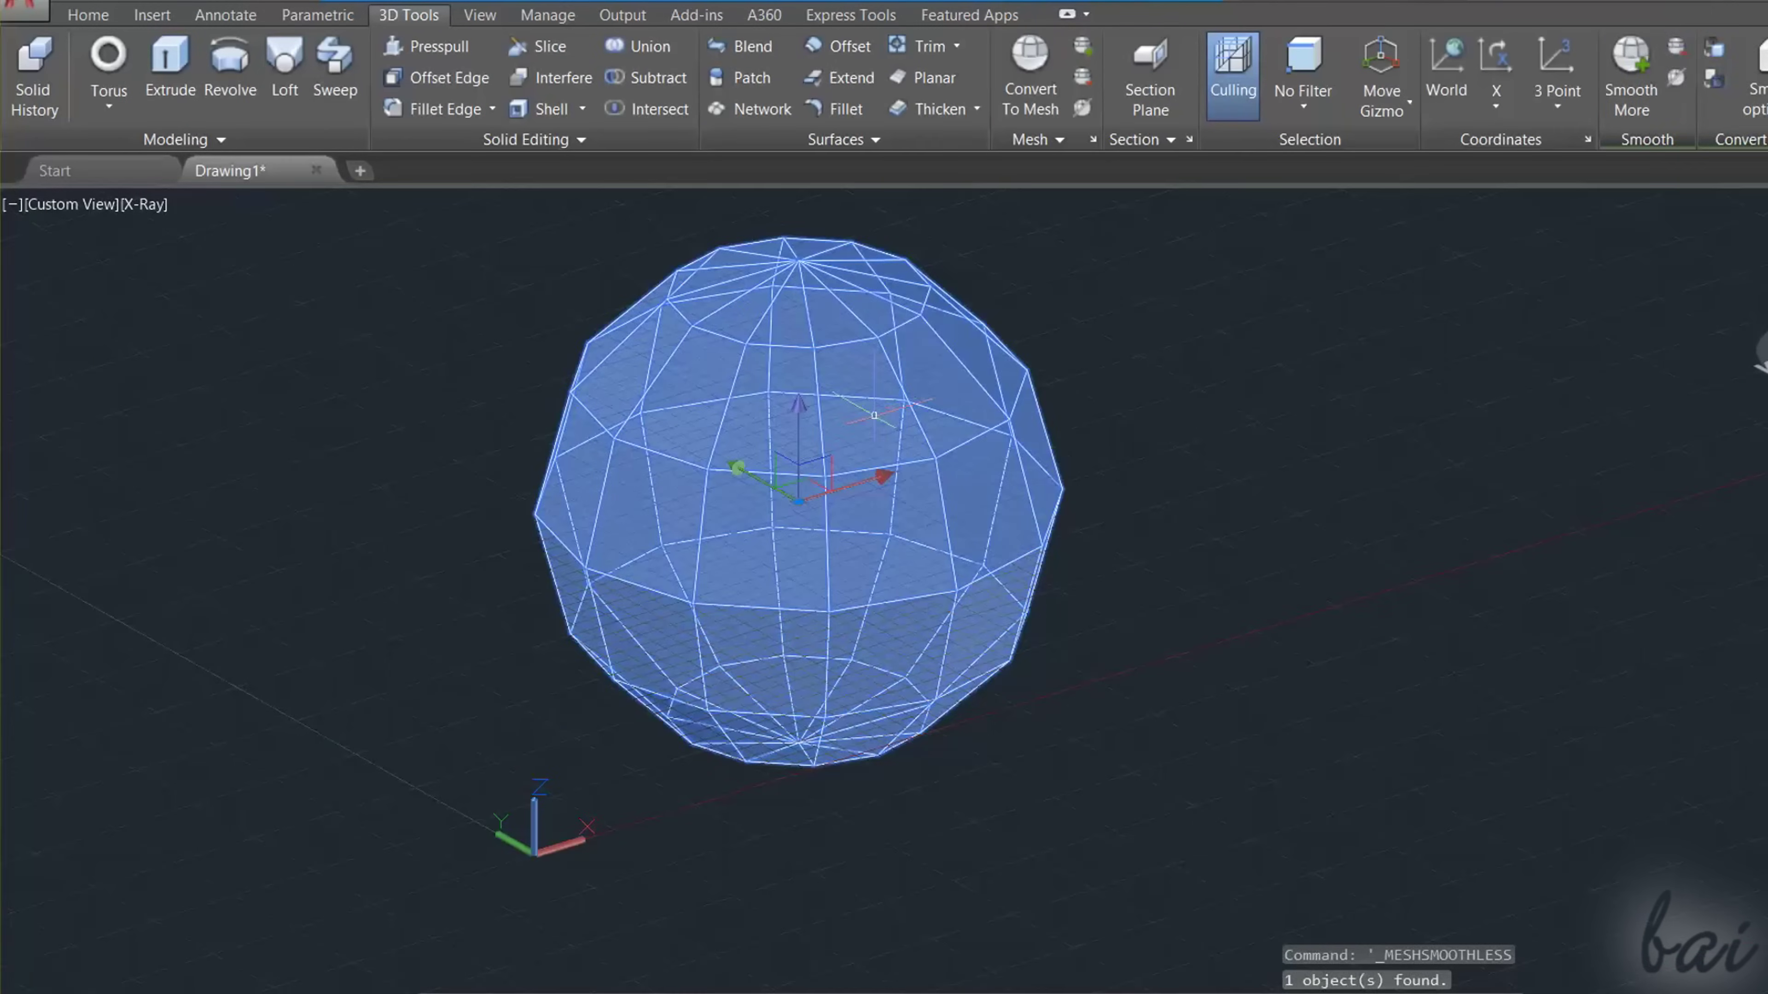
{"action": "left_click", "coordinate": [1631, 69]}
{"action": "key", "text": "Escape"}
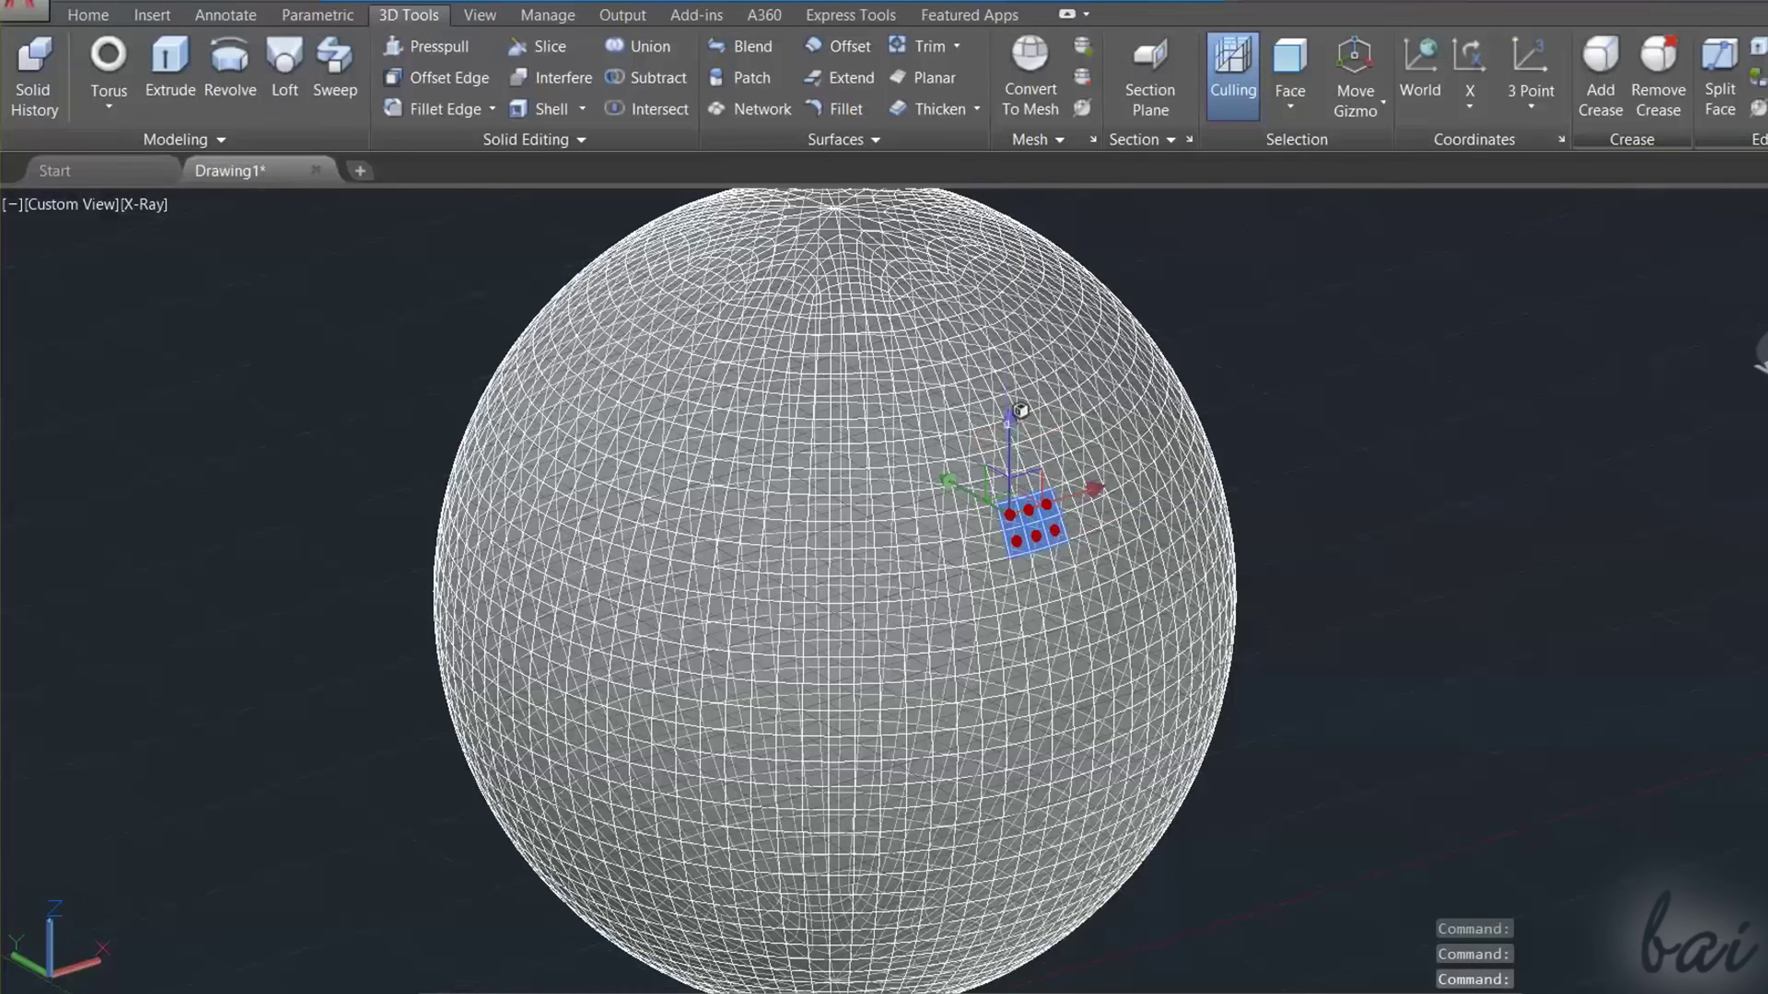
{"action": "left_click", "coordinate": [1028, 511]}
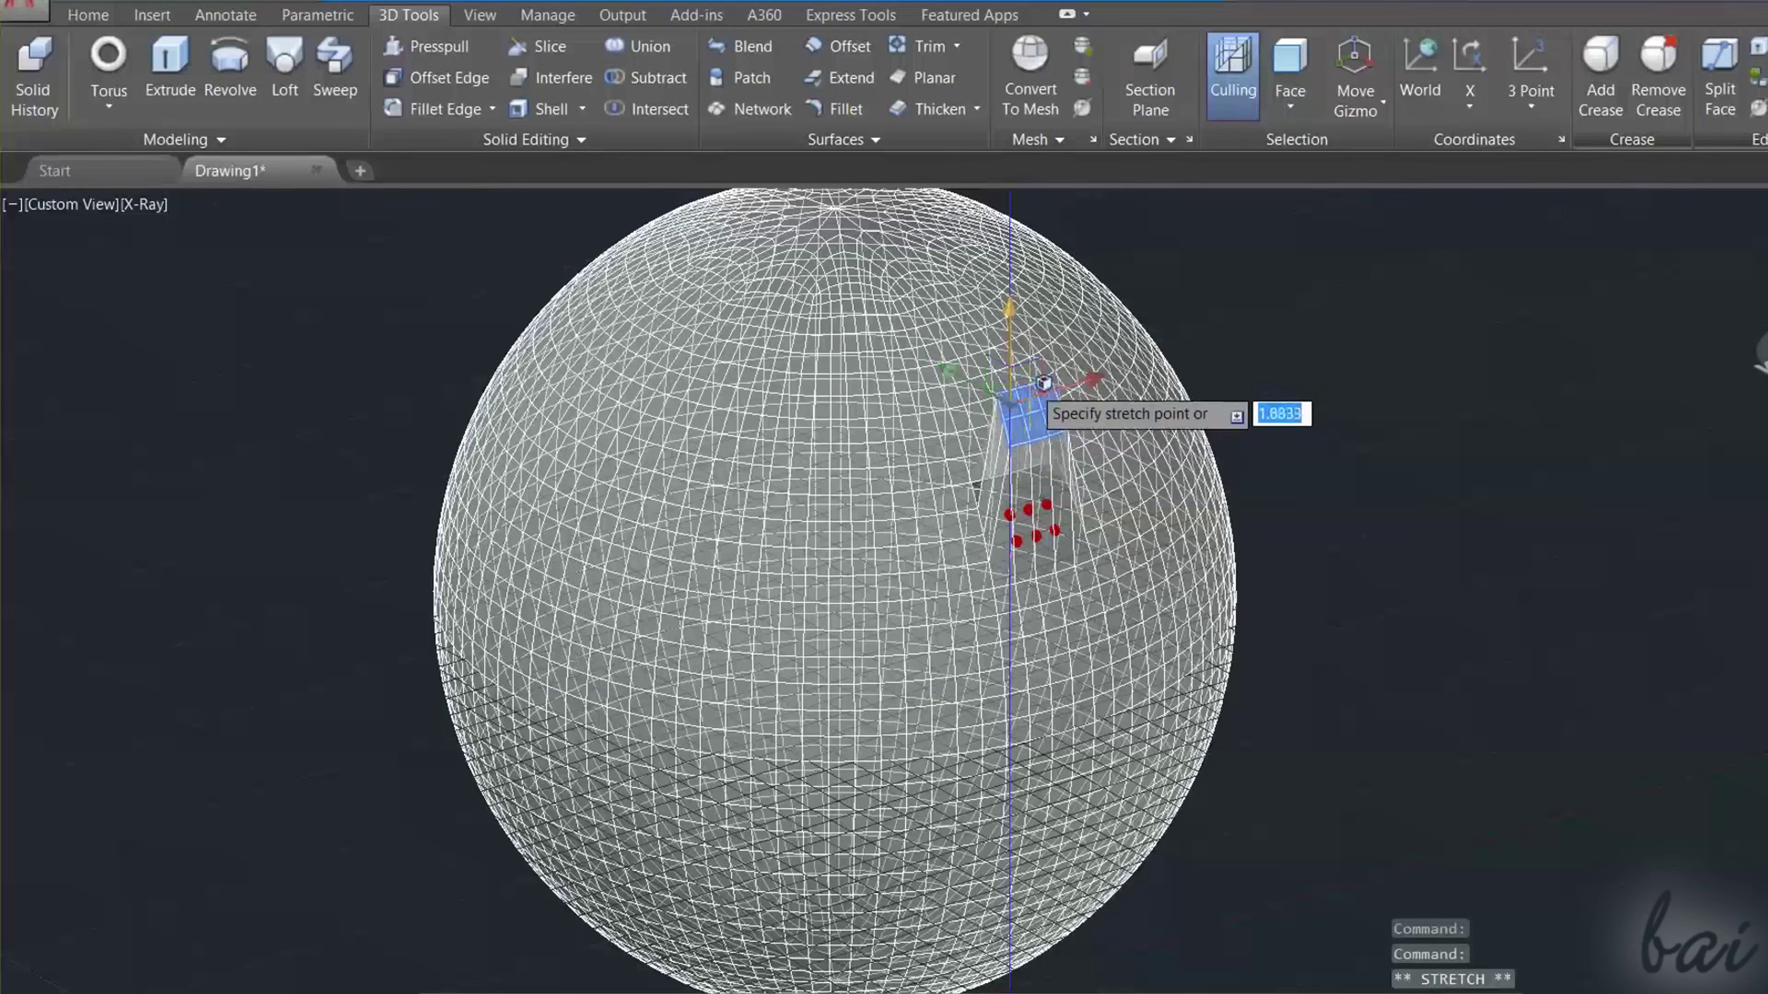
{"action": "left_click", "coordinate": [1265, 347]}
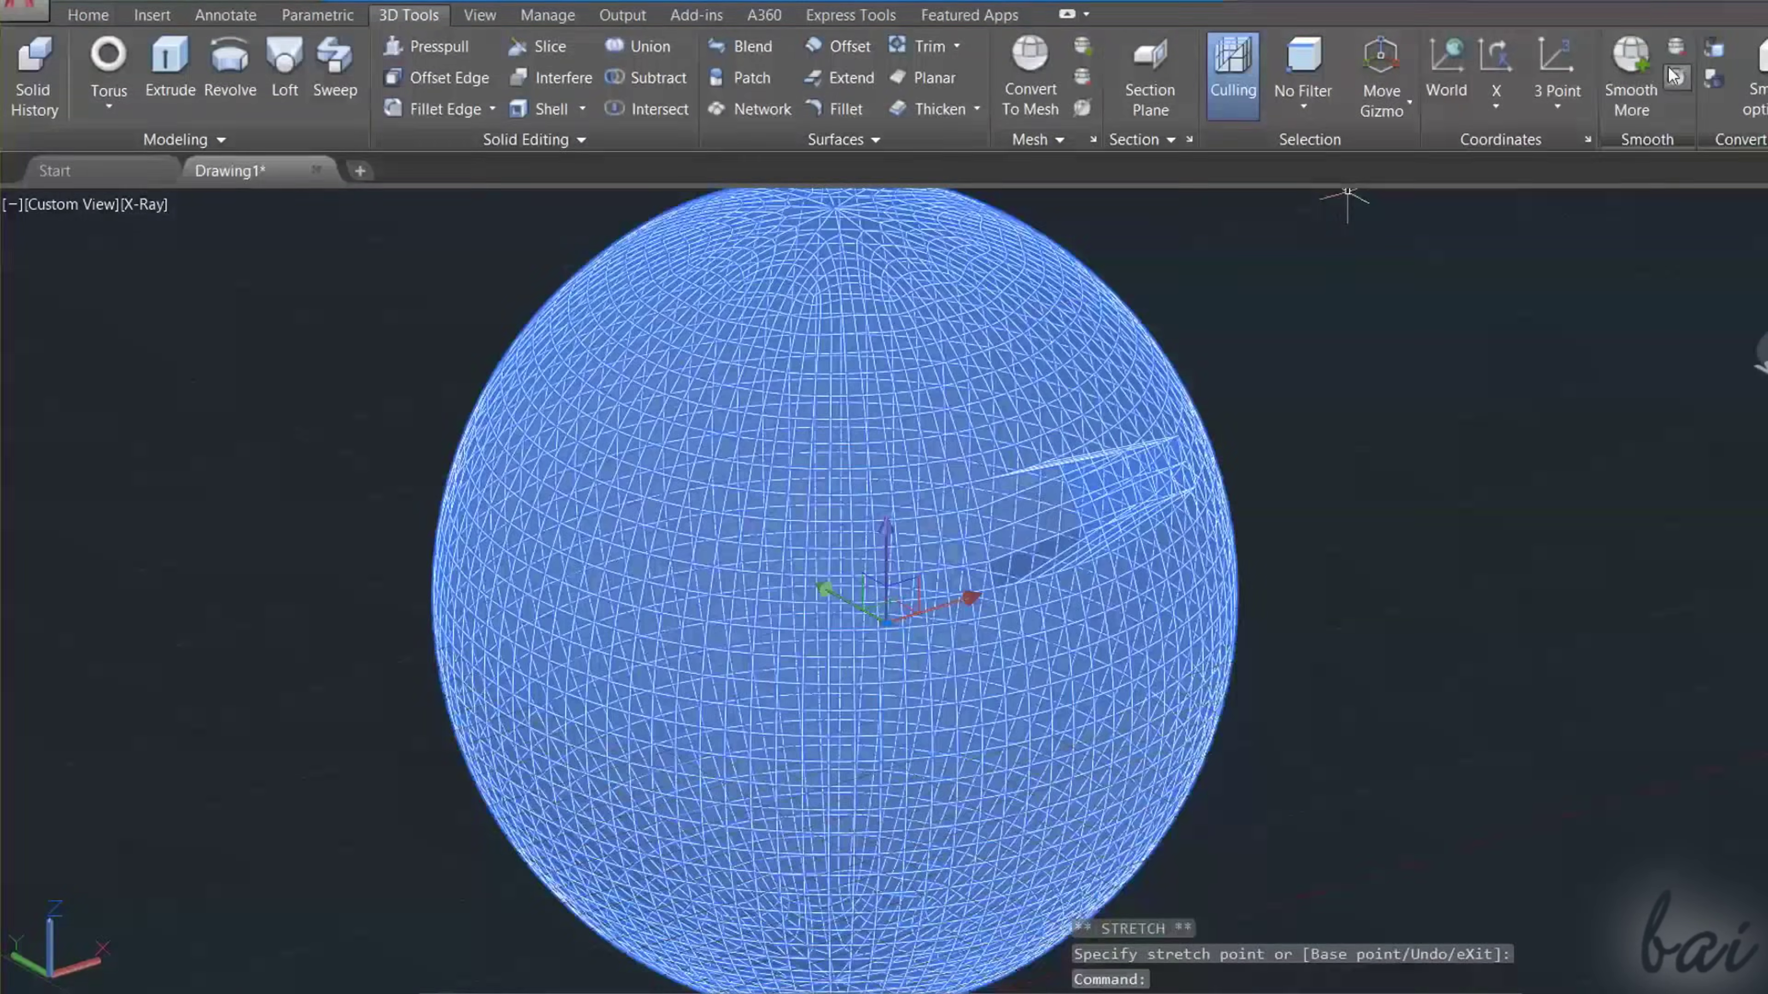
{"action": "left_click", "coordinate": [1643, 48]}
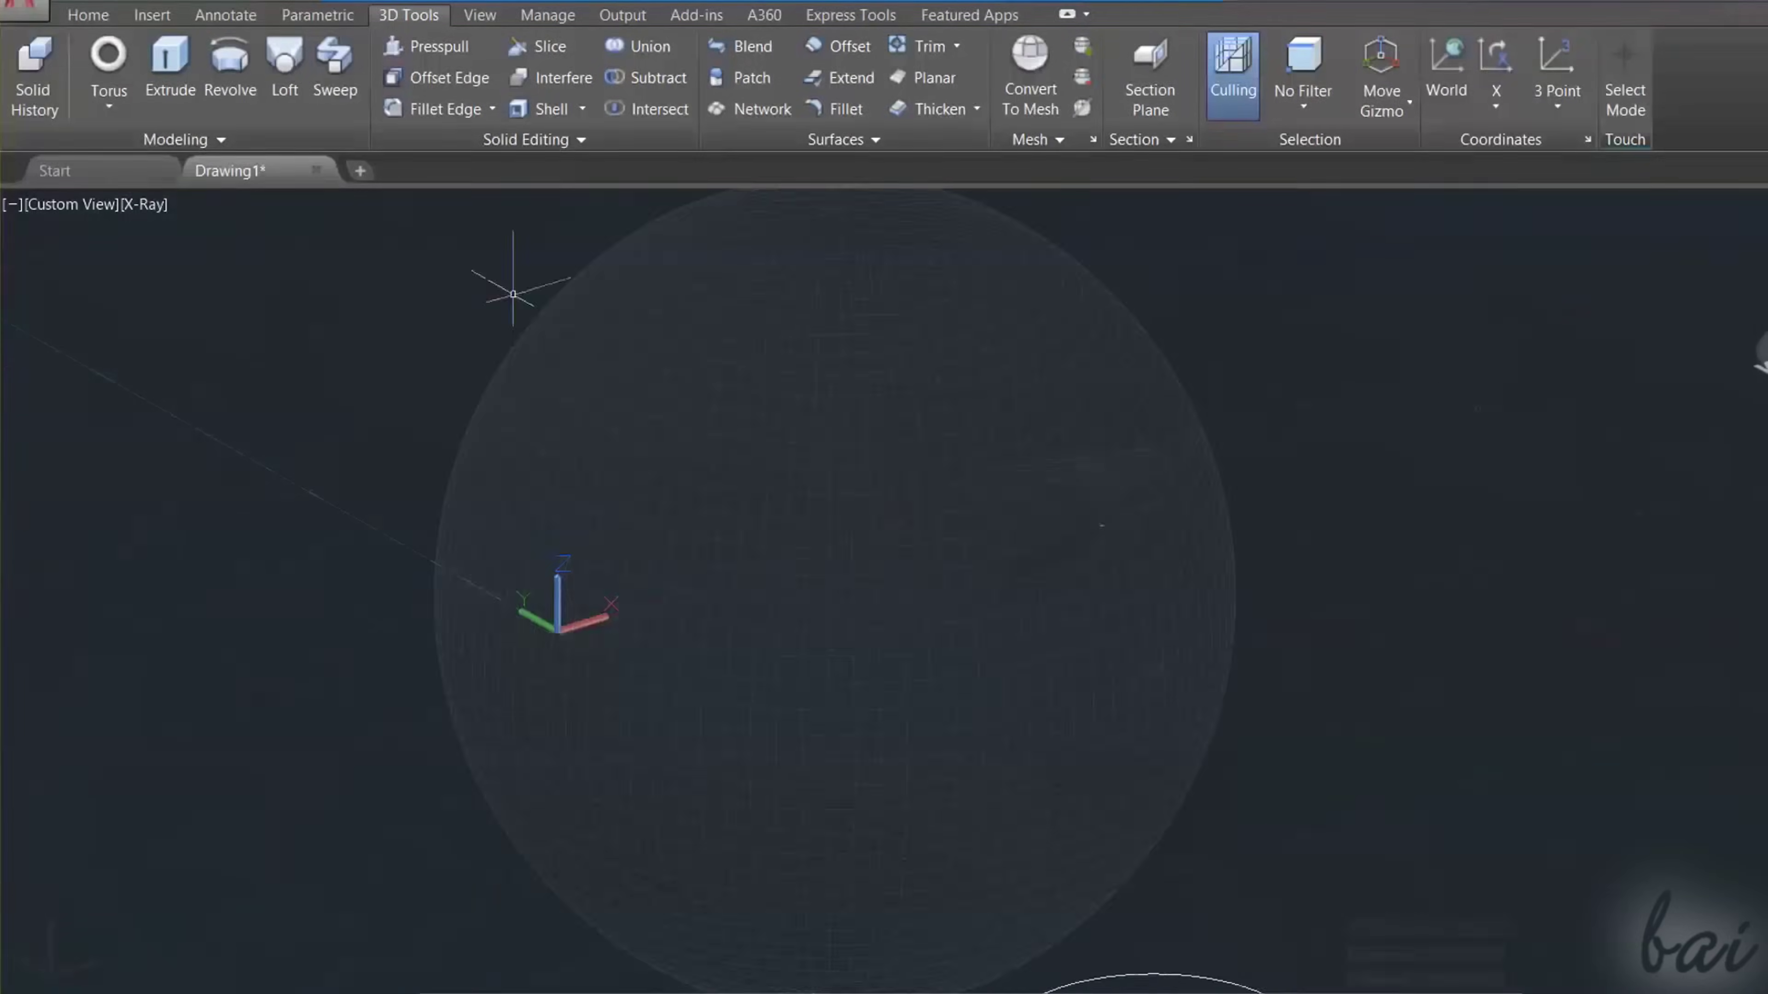
Step: Start a trial polysolid wall with two segments, then cancel it
{"action": "left_click", "coordinate": [106, 112]}
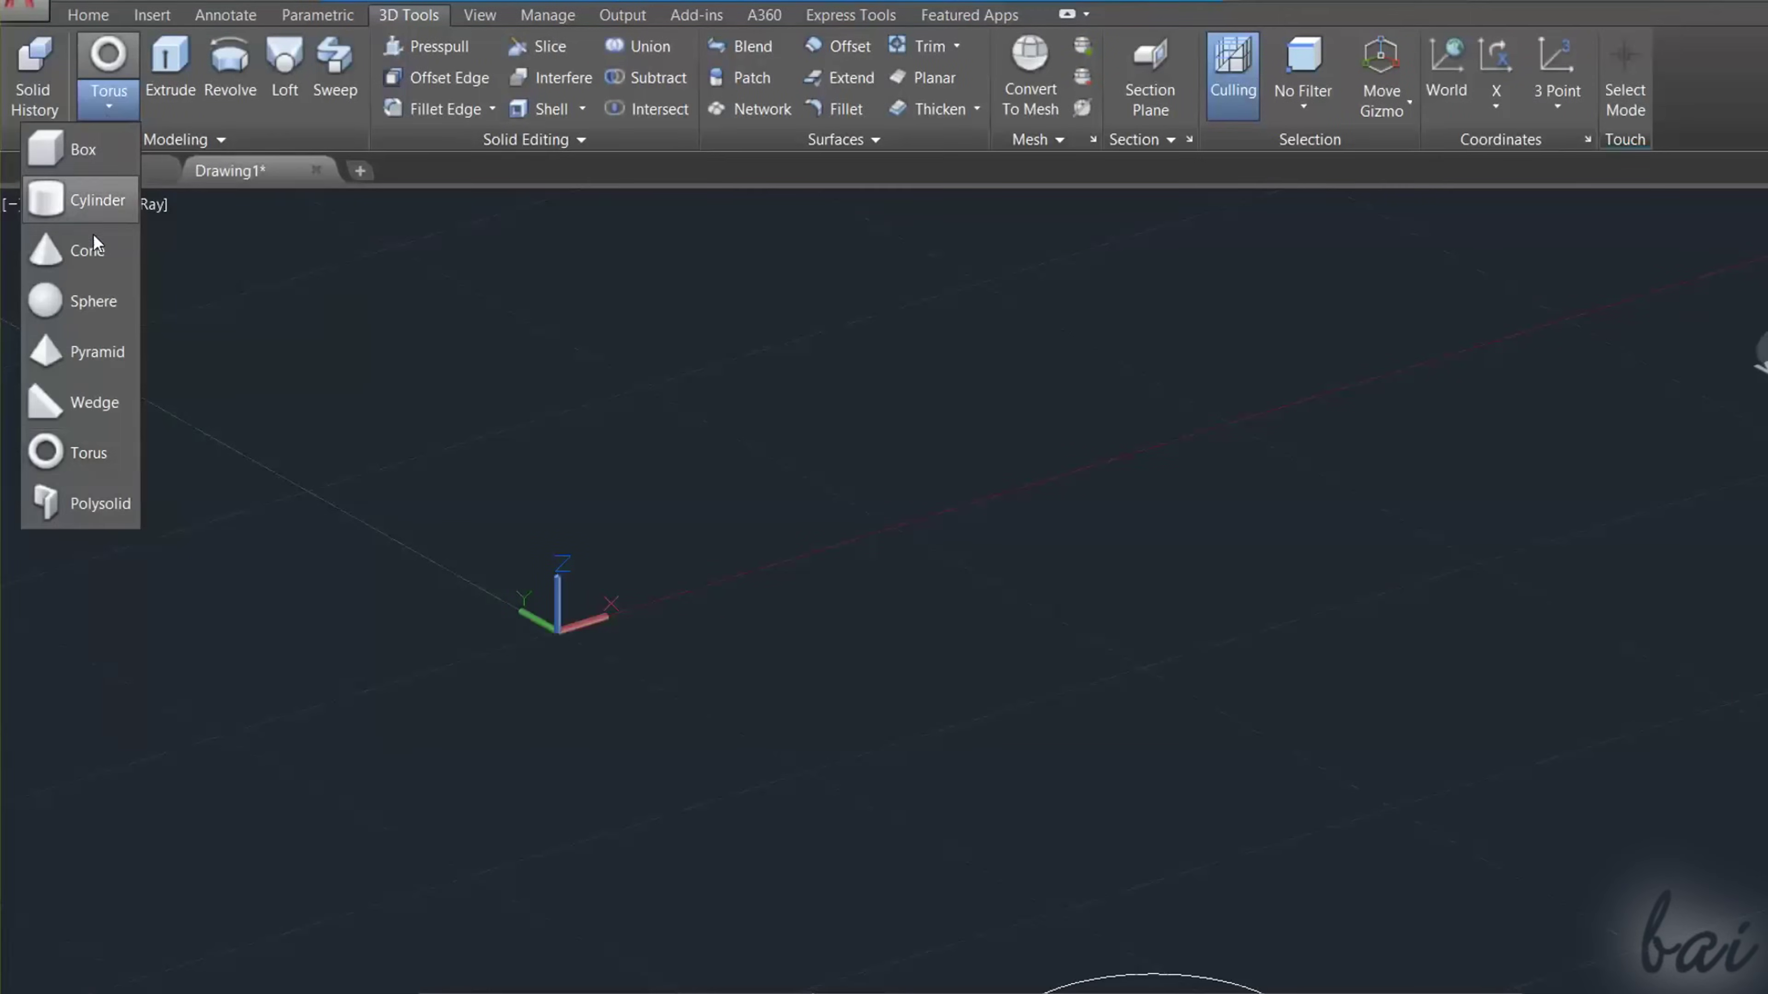
{"action": "left_click", "coordinate": [121, 514]}
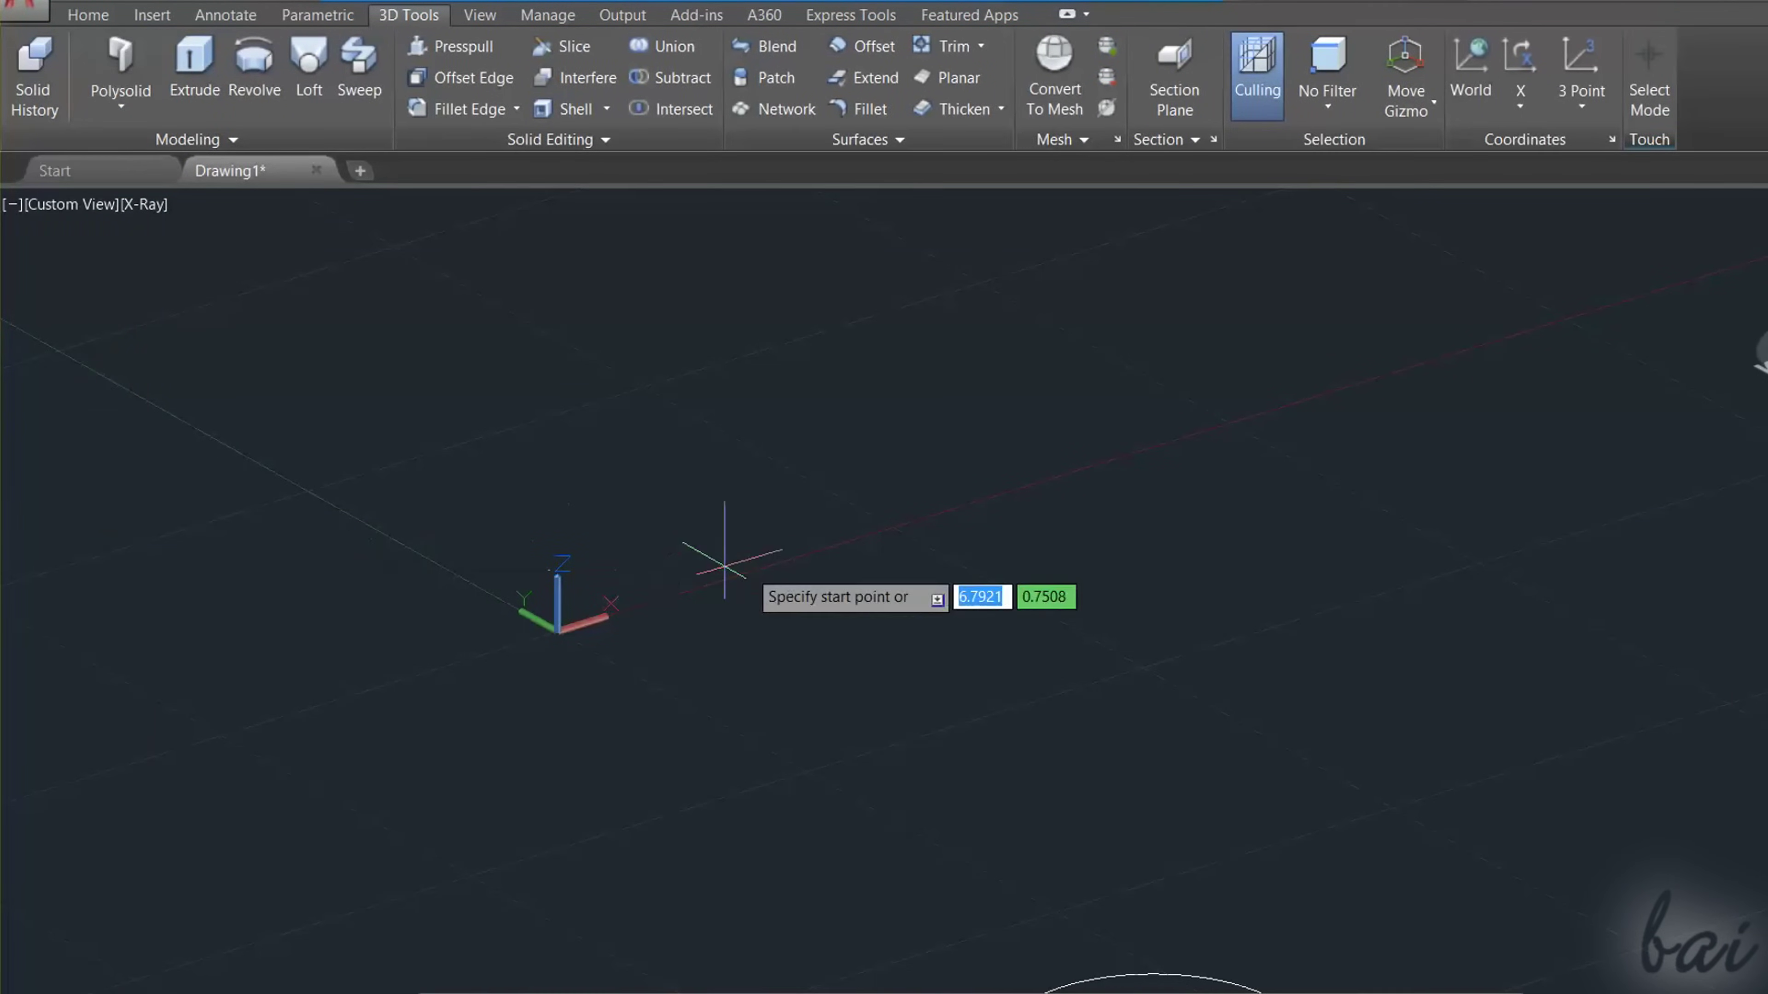
{"action": "left_click", "coordinate": [855, 688]}
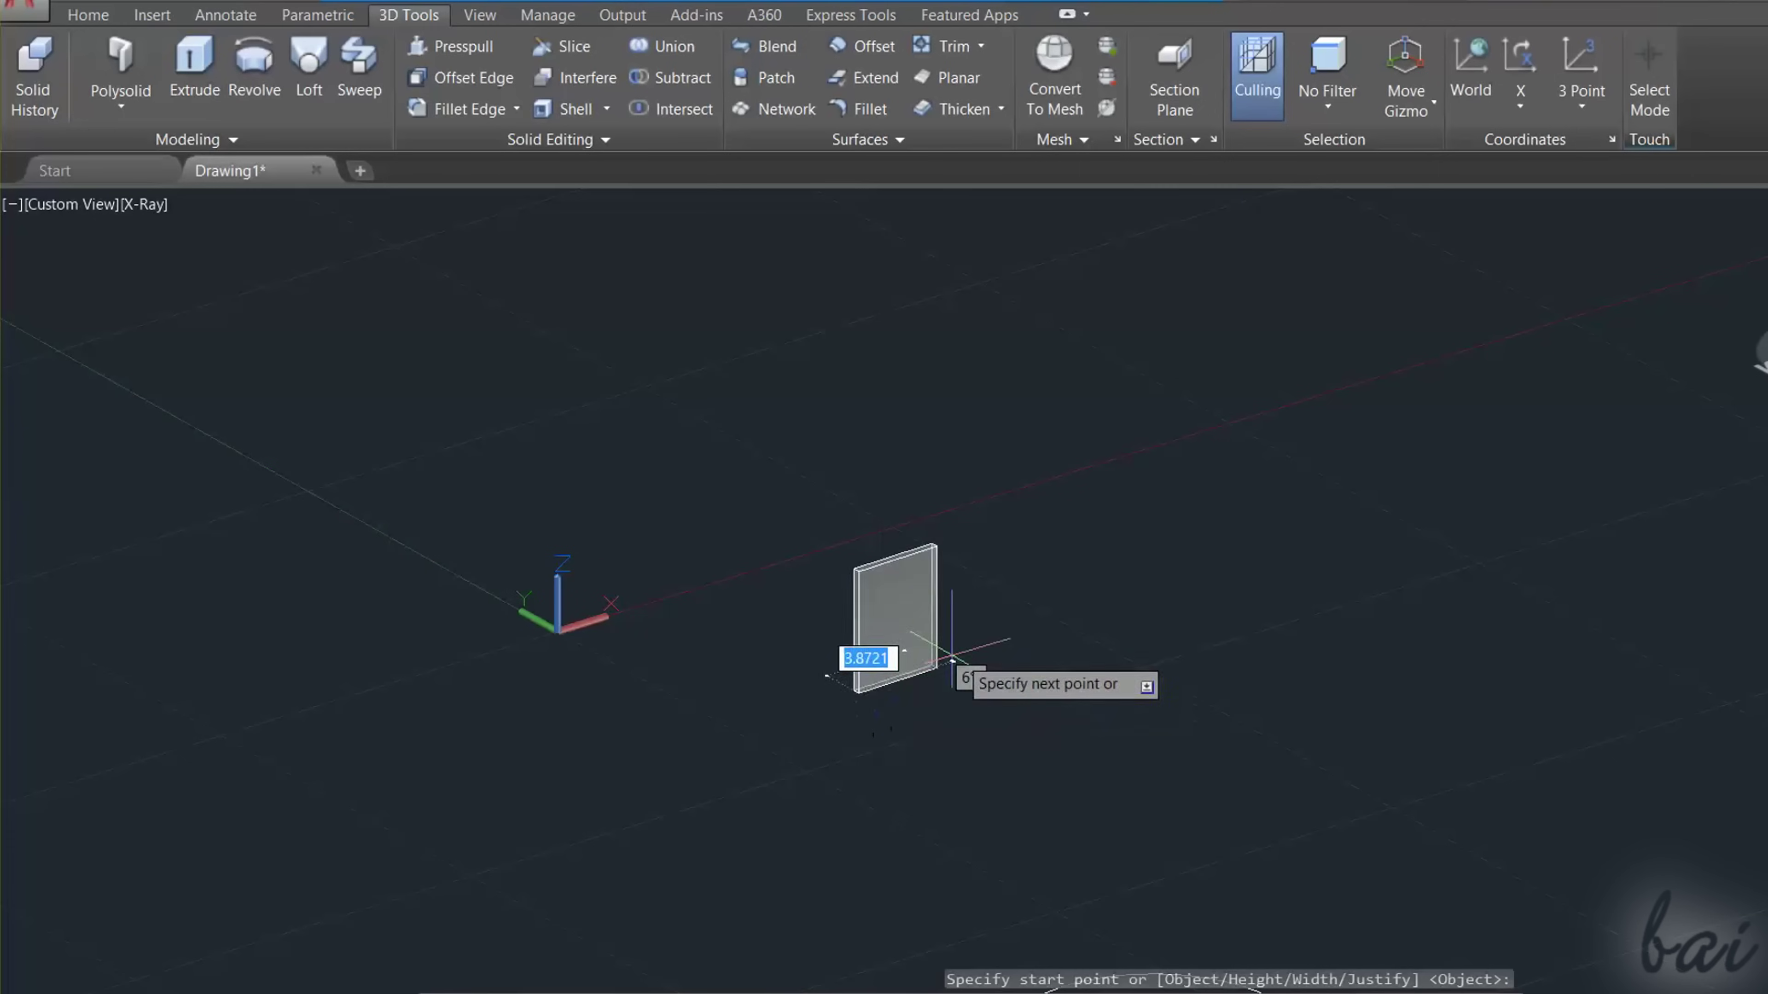
{"action": "left_click", "coordinate": [1074, 538]}
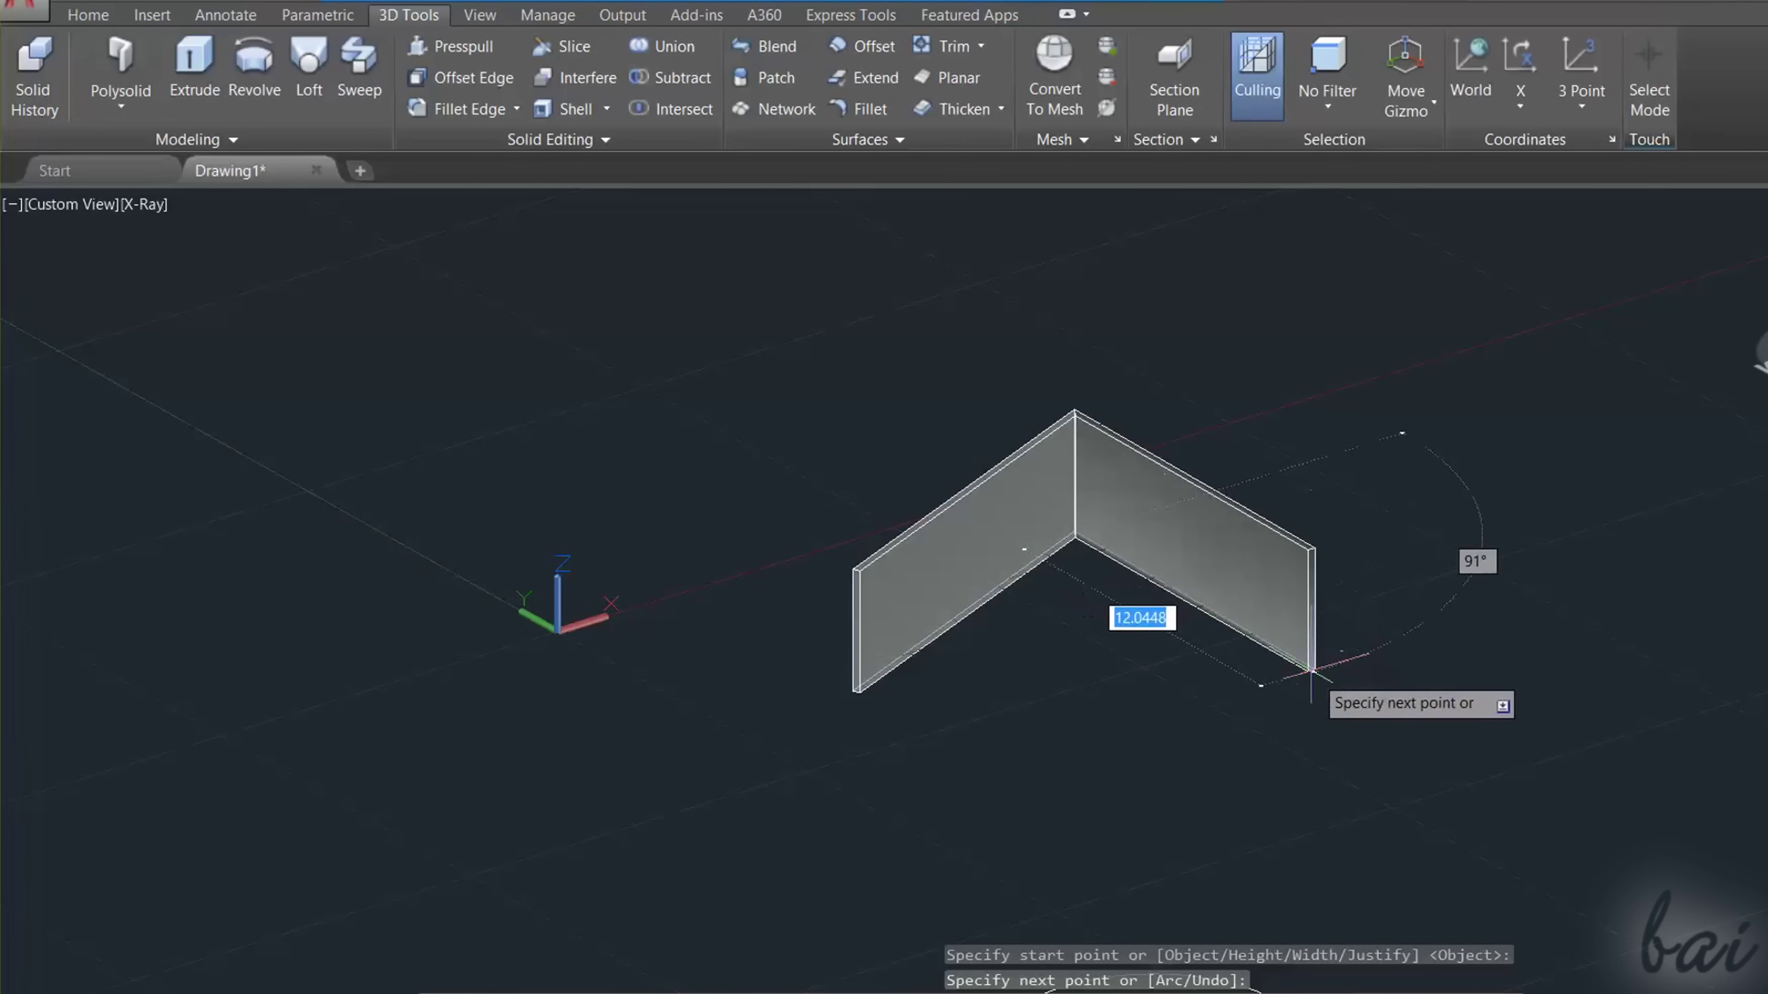
{"action": "left_click", "coordinate": [1338, 689]}
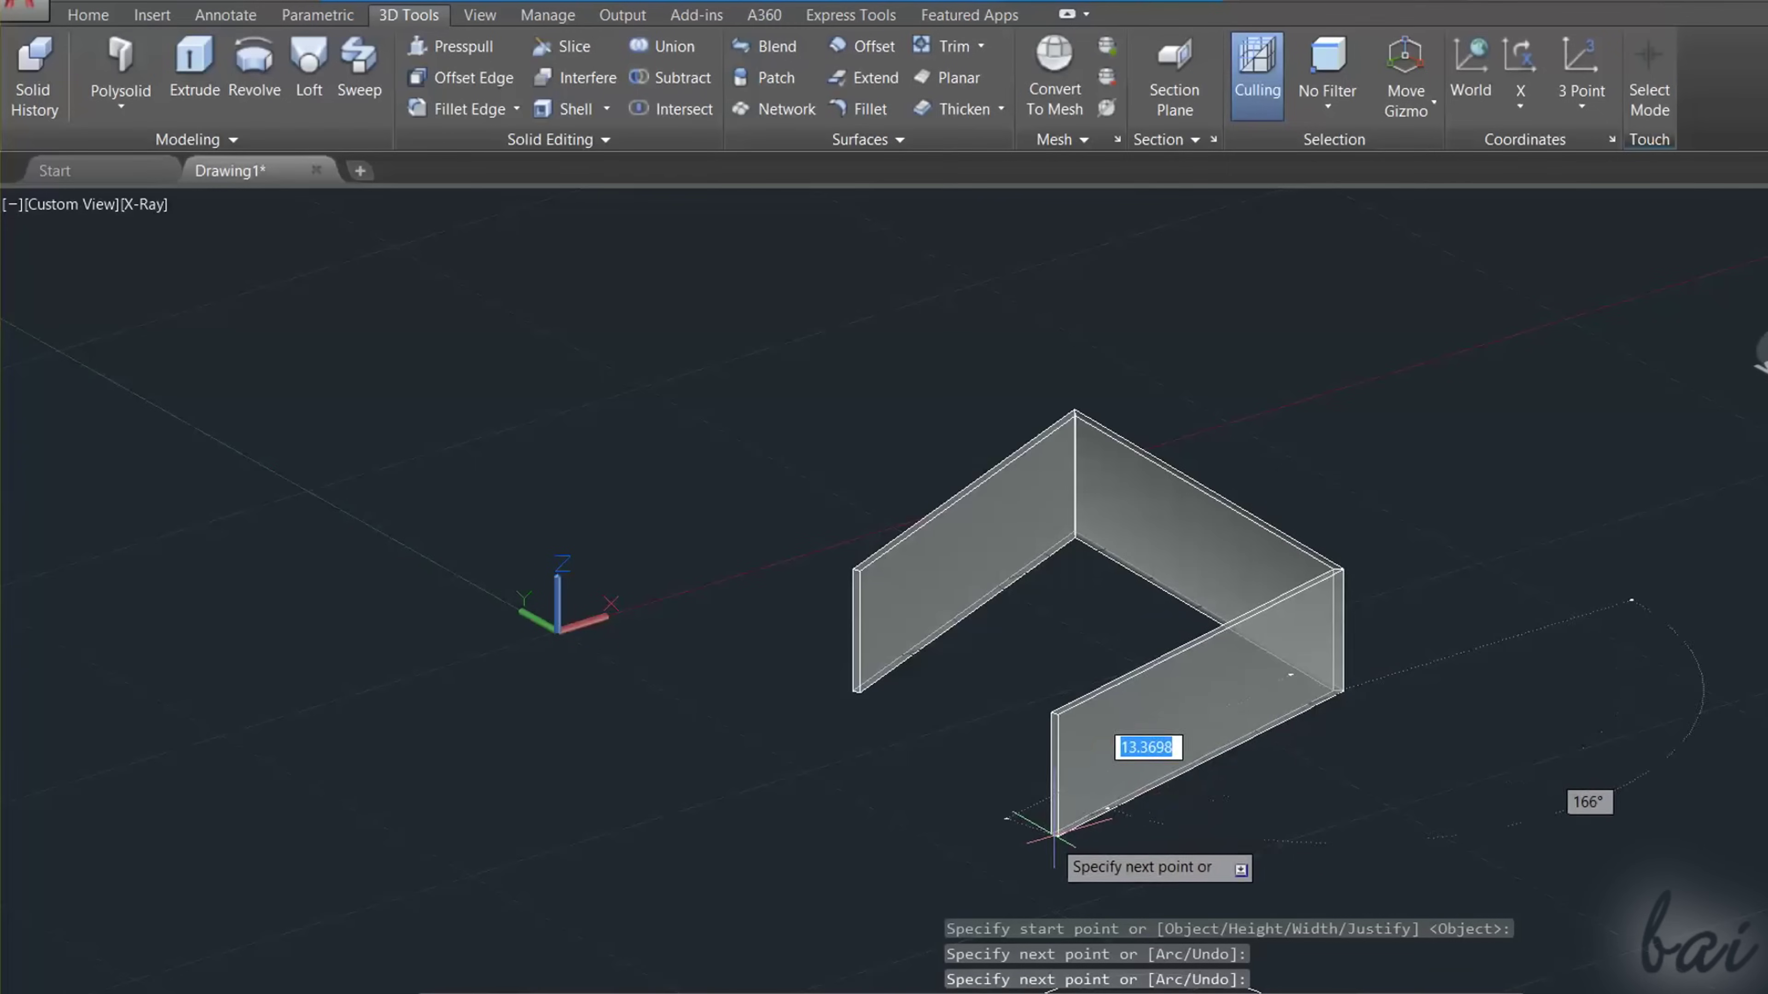
{"action": "key", "text": "Escape"}
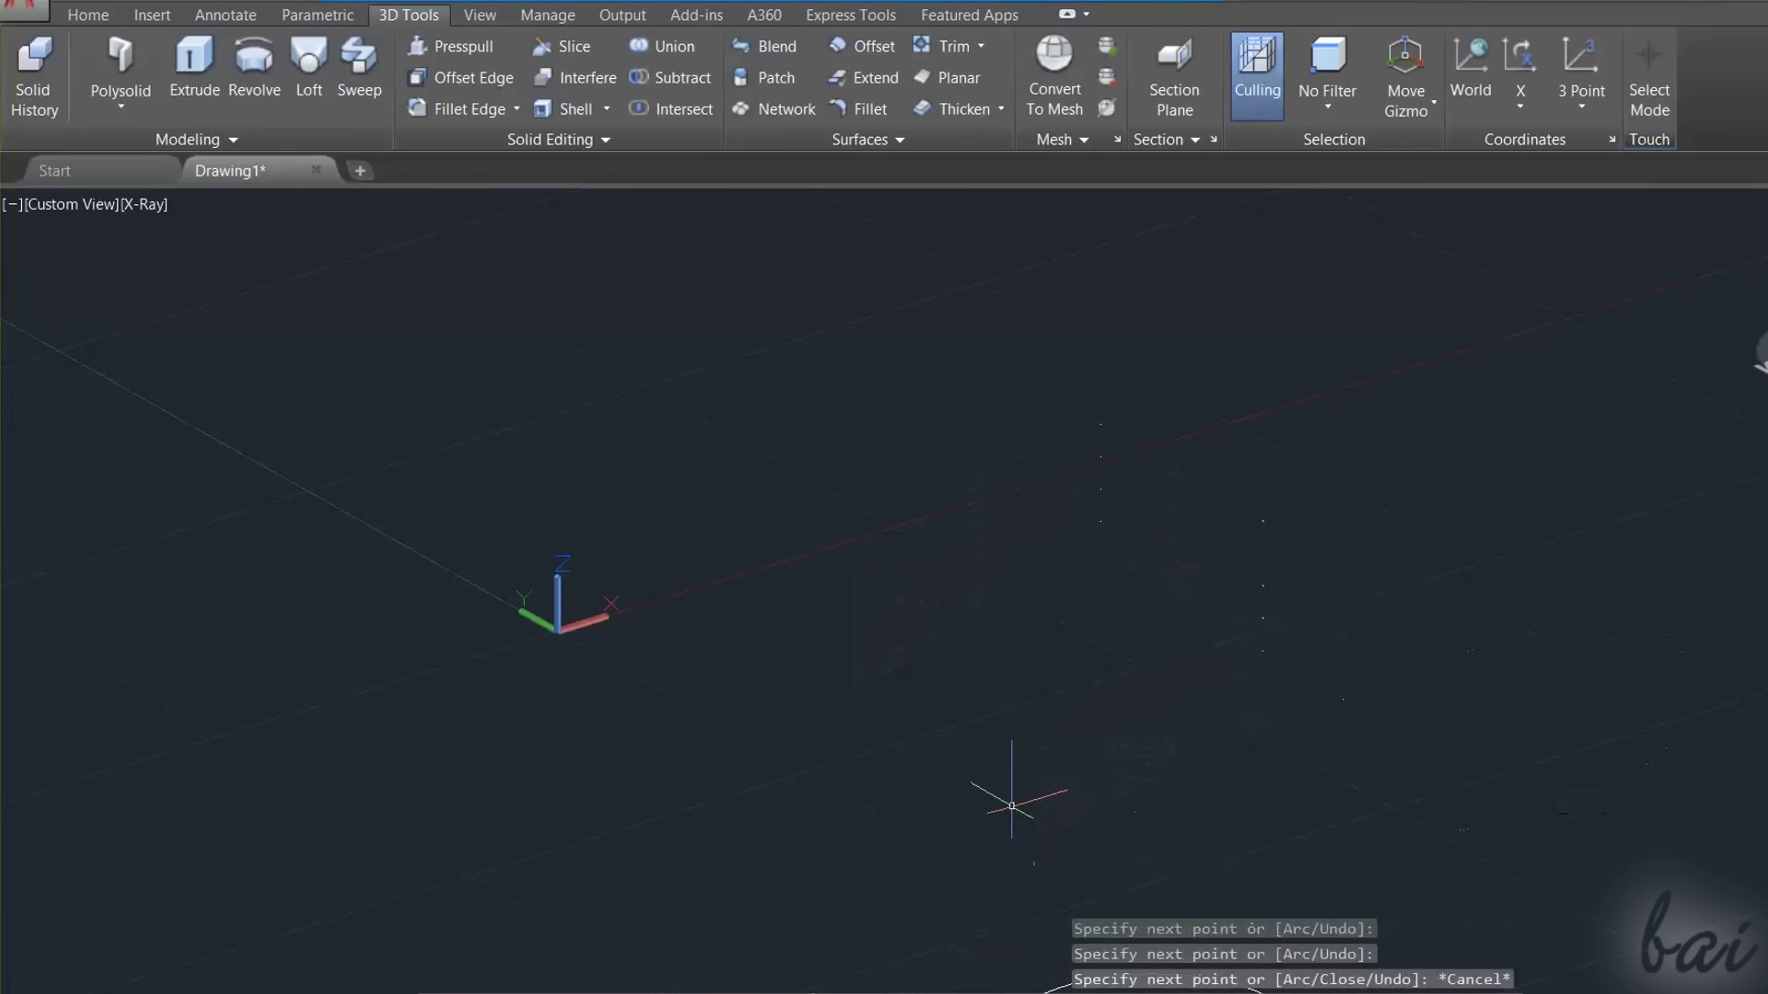
Step: Restart Polysolid with height 3 and width 0.5
{"action": "key", "text": "Return"}
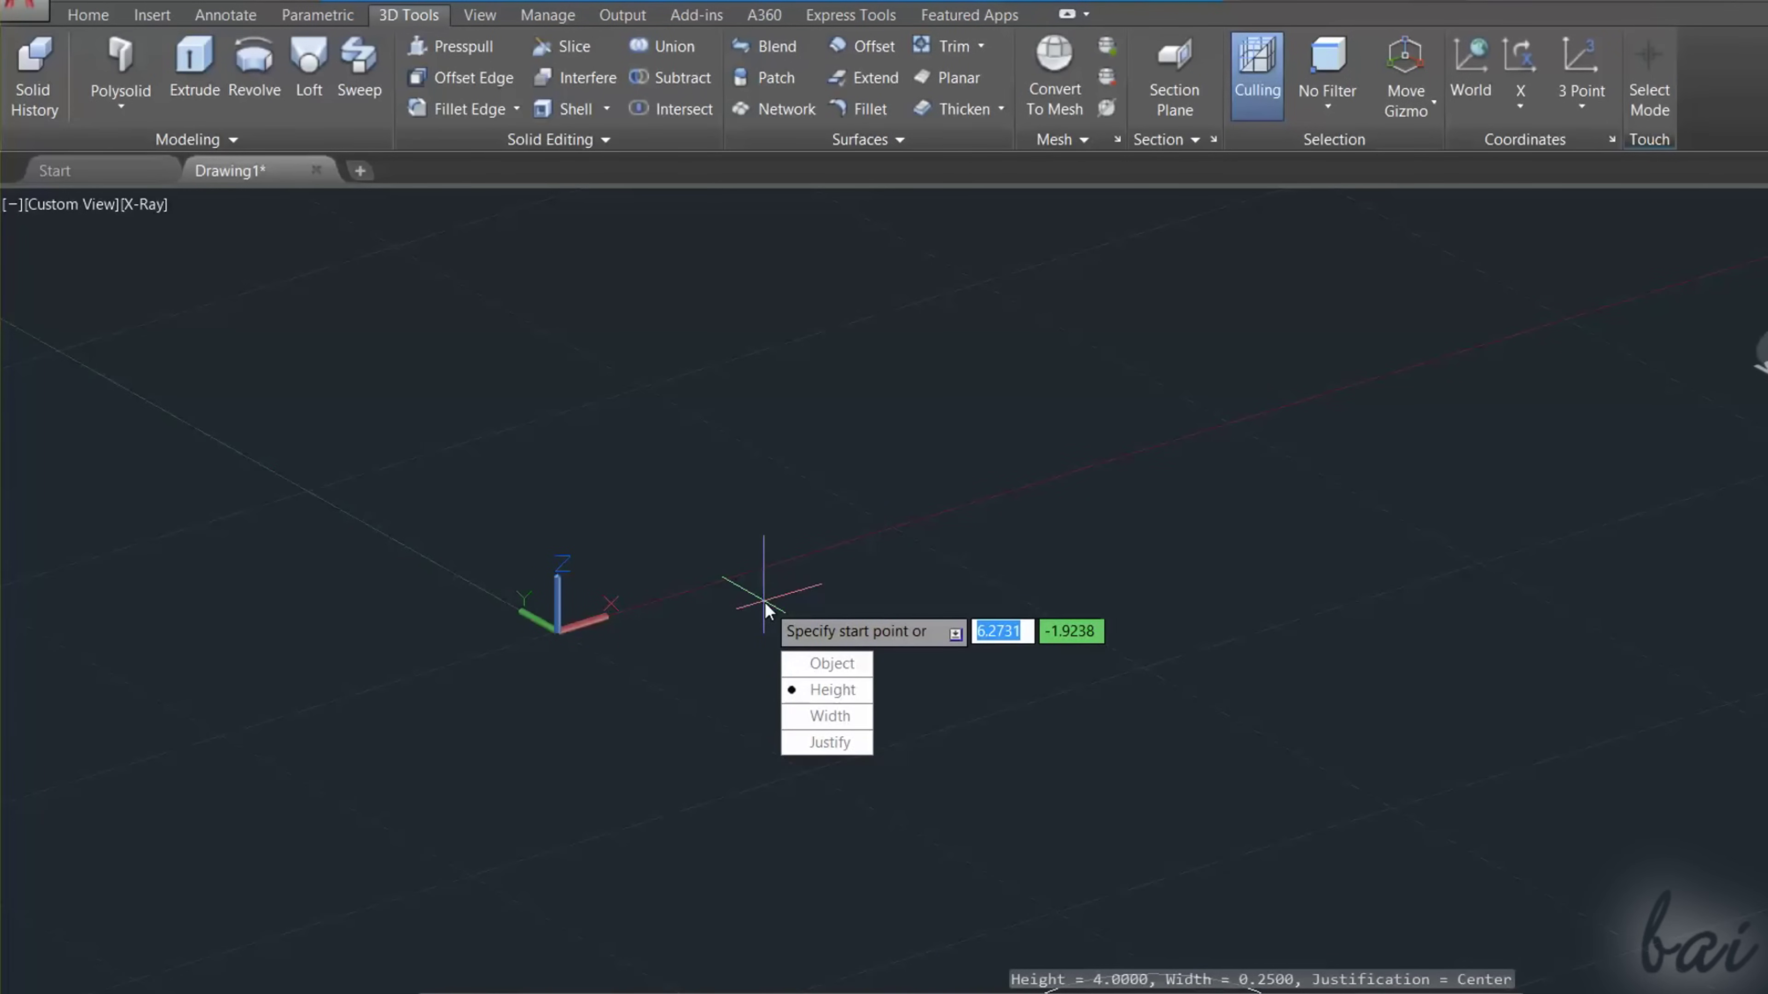
{"action": "key", "text": "Return"}
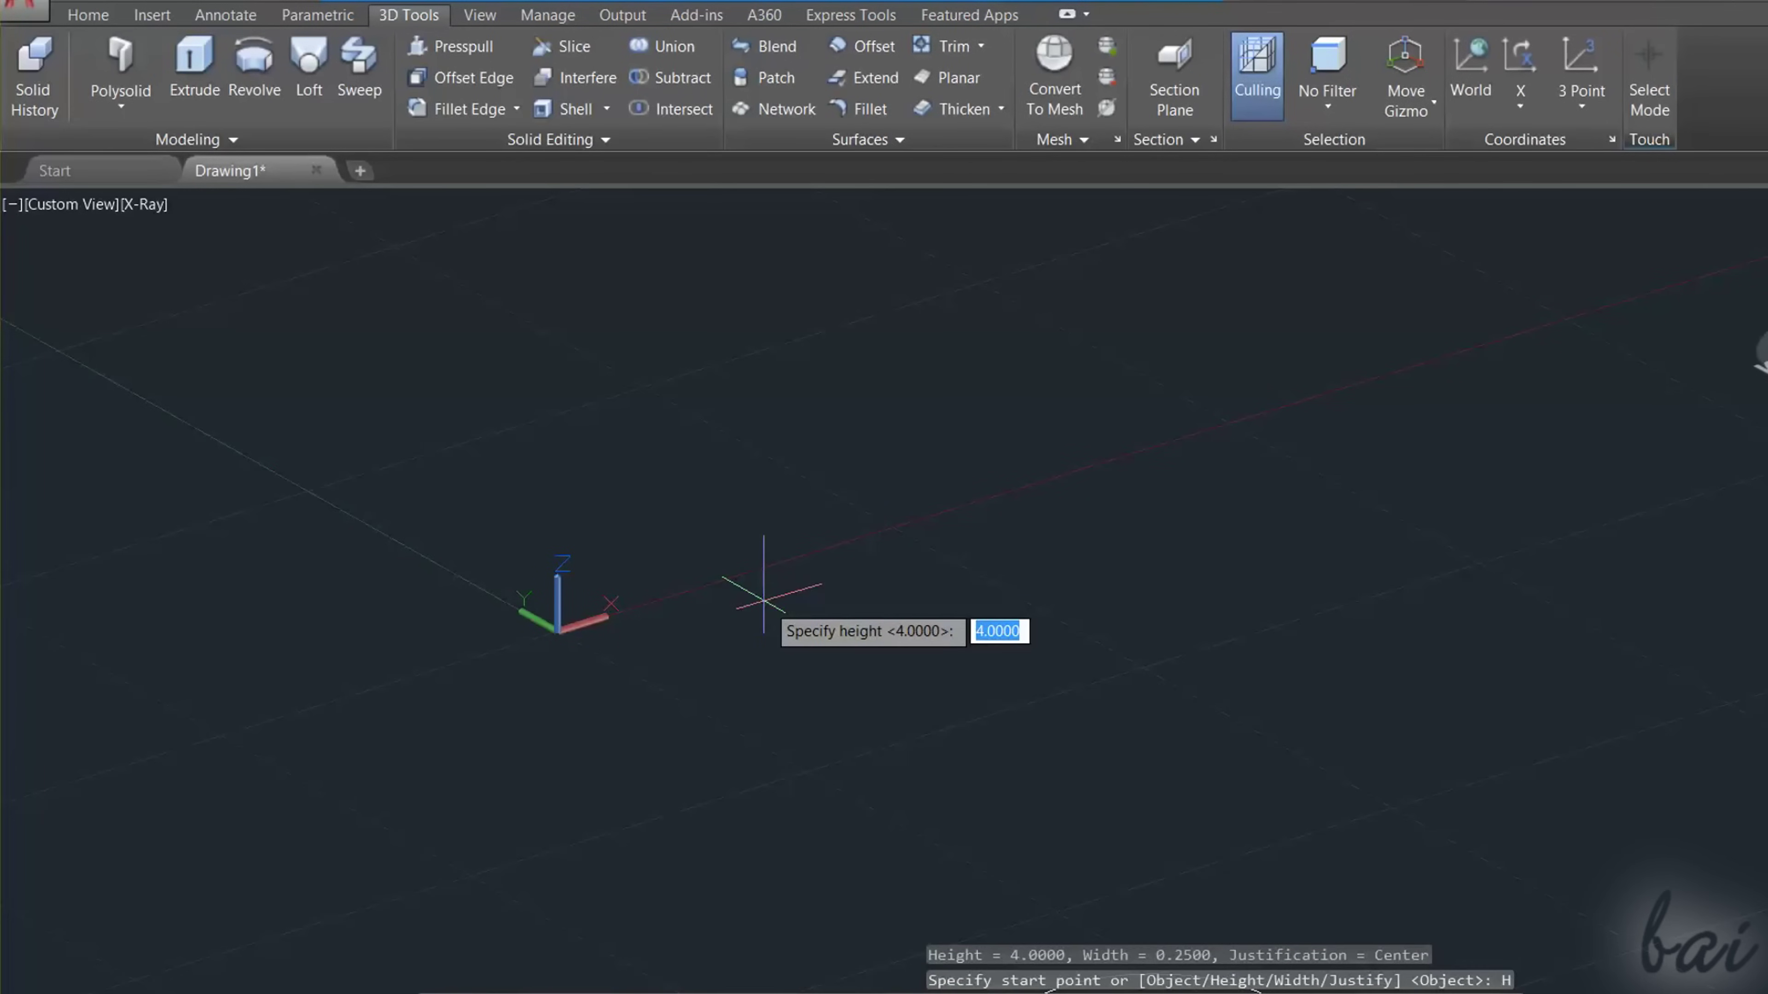
{"action": "type", "text": "3"}
{"action": "key", "text": "Return"}
{"action": "type", "text": "w"}
{"action": "key", "text": "Return"}
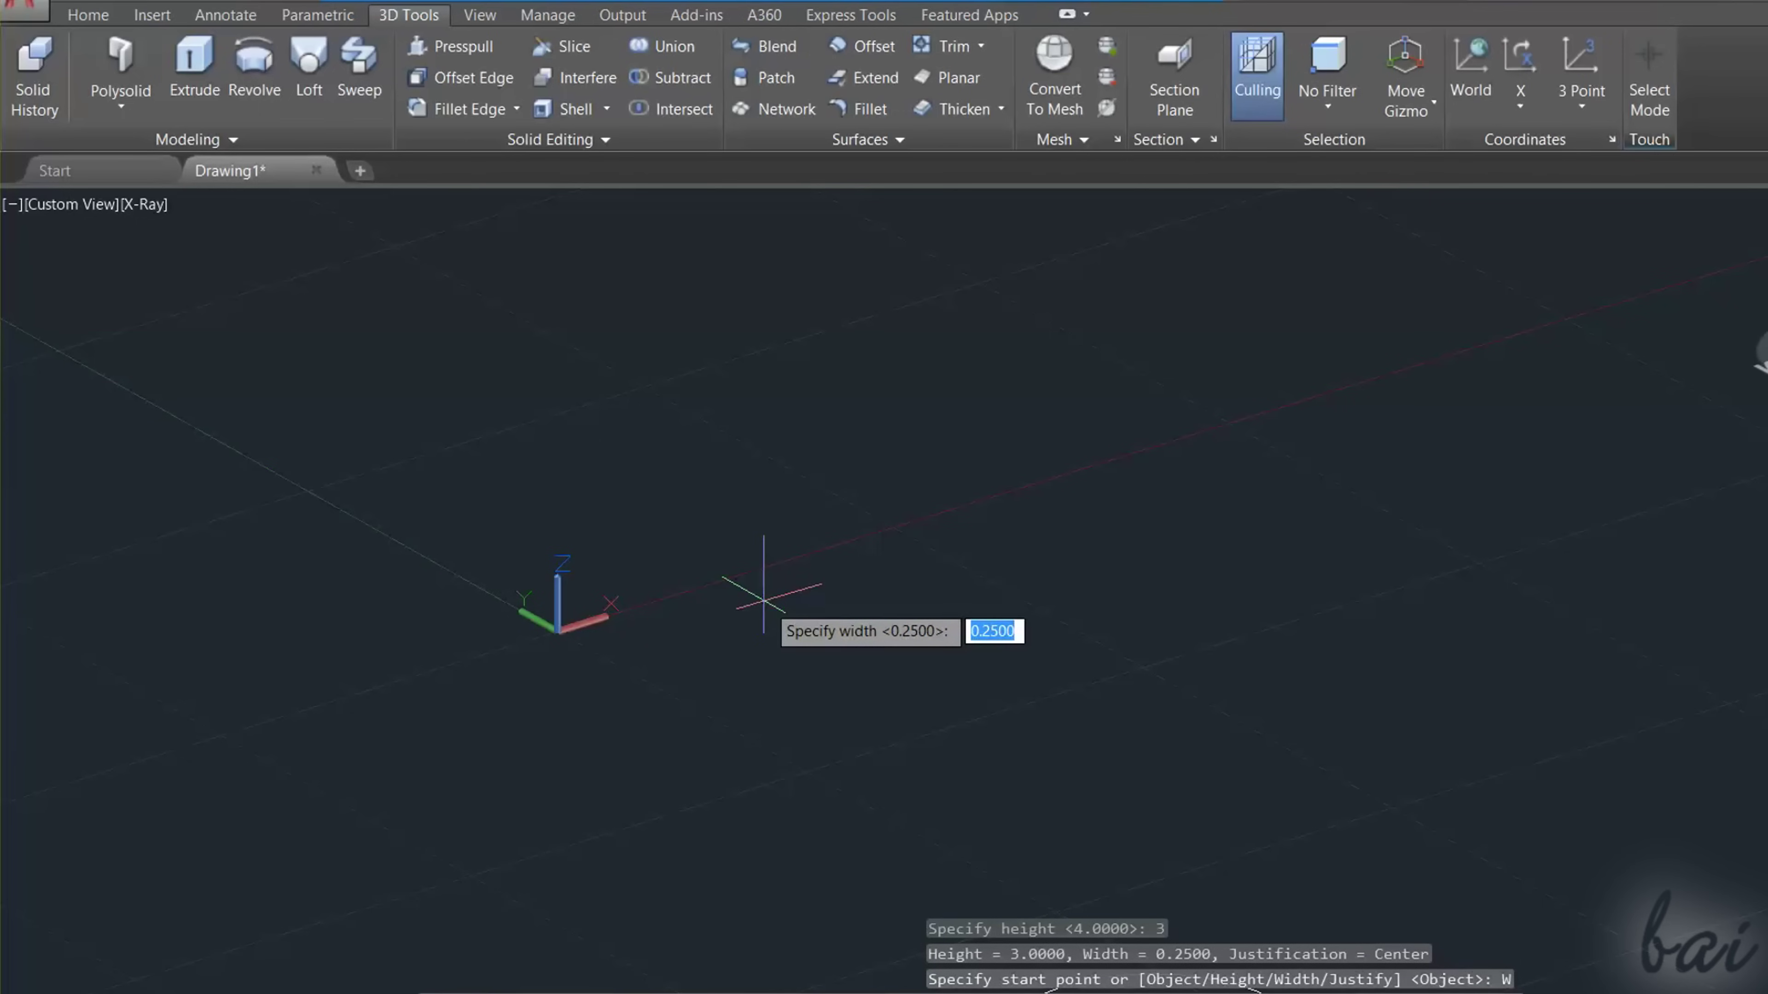
{"action": "key", "text": "BackSpace"}
{"action": "type", "text": "0.5"}
{"action": "key", "text": "Return"}
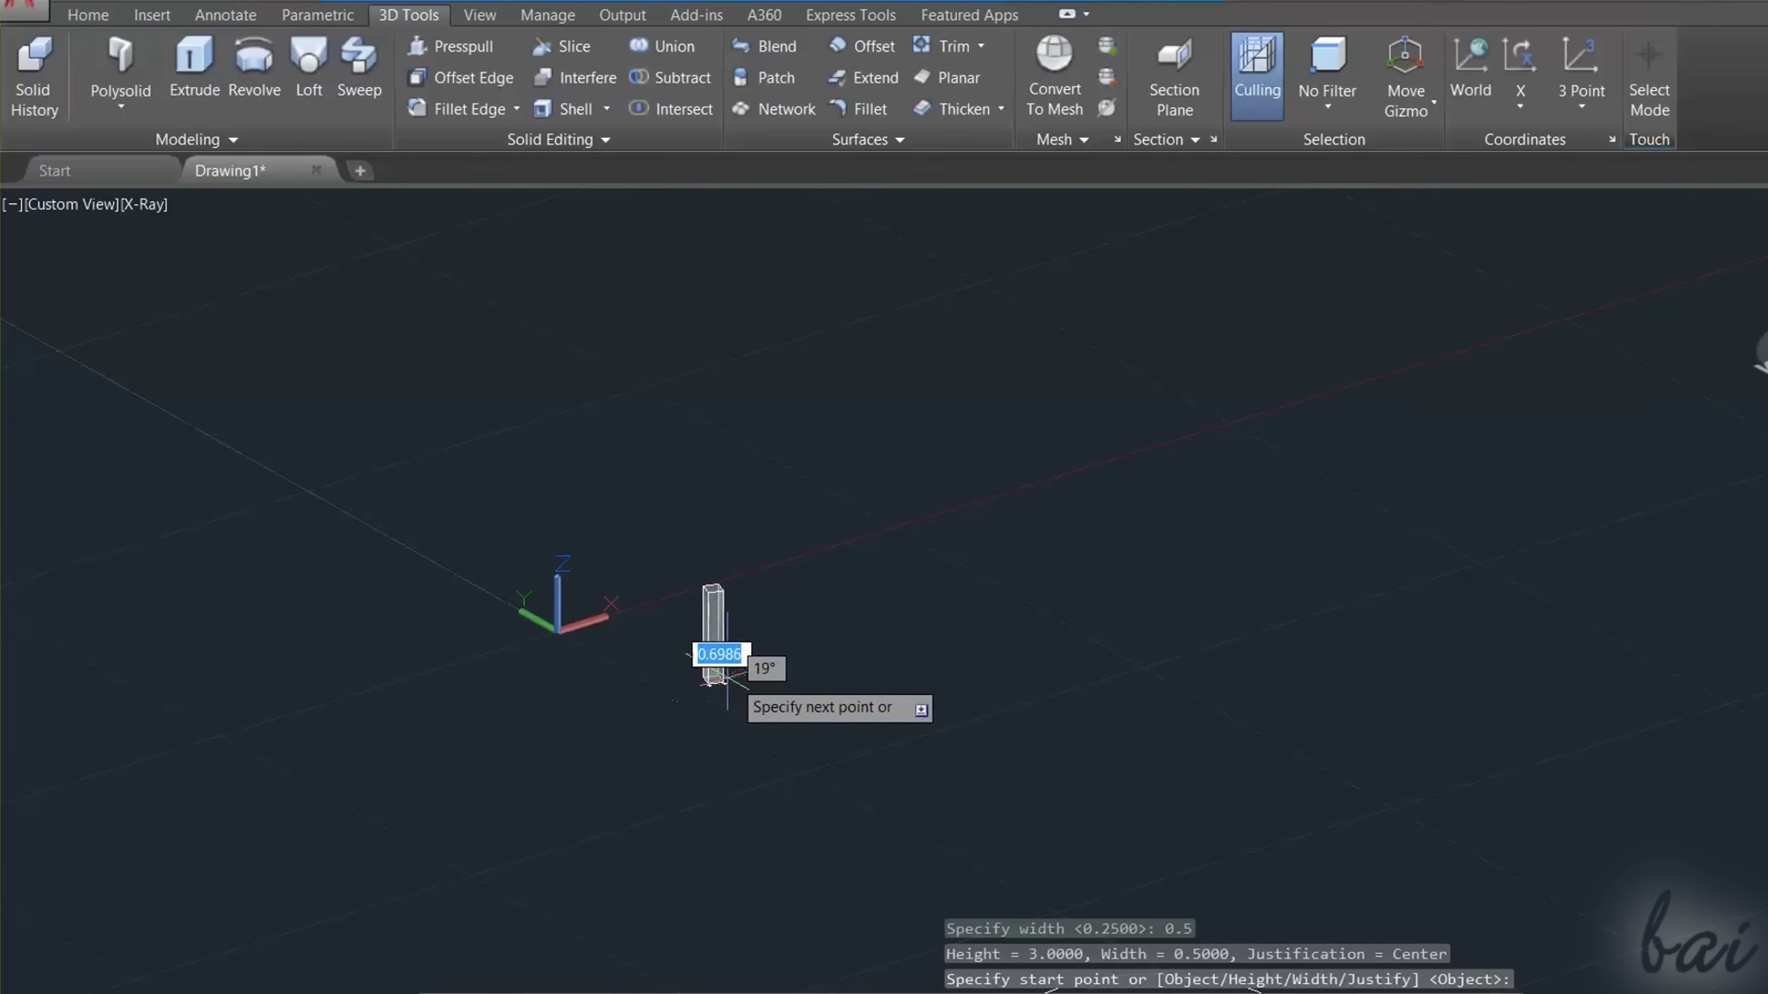
Step: Draw the wall's straight U-shaped runs, a curved arc section, and another straight run
{"action": "left_click", "coordinate": [705, 668]}
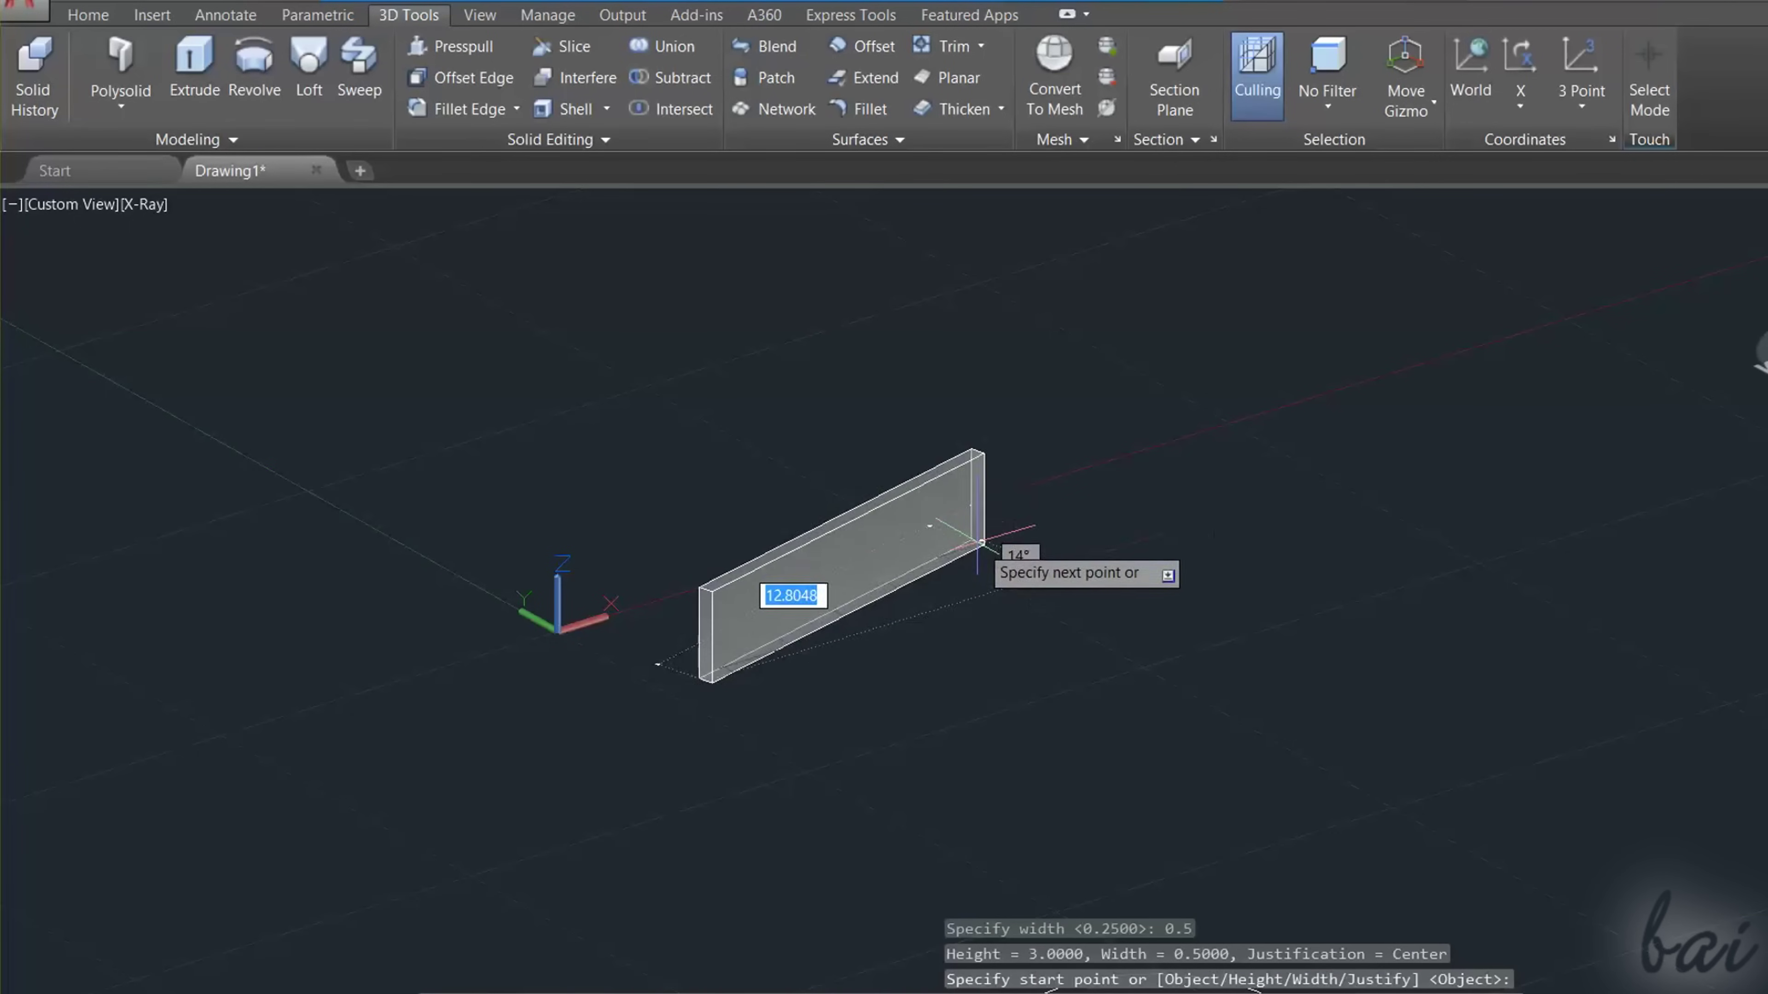
{"action": "left_click", "coordinate": [978, 538]}
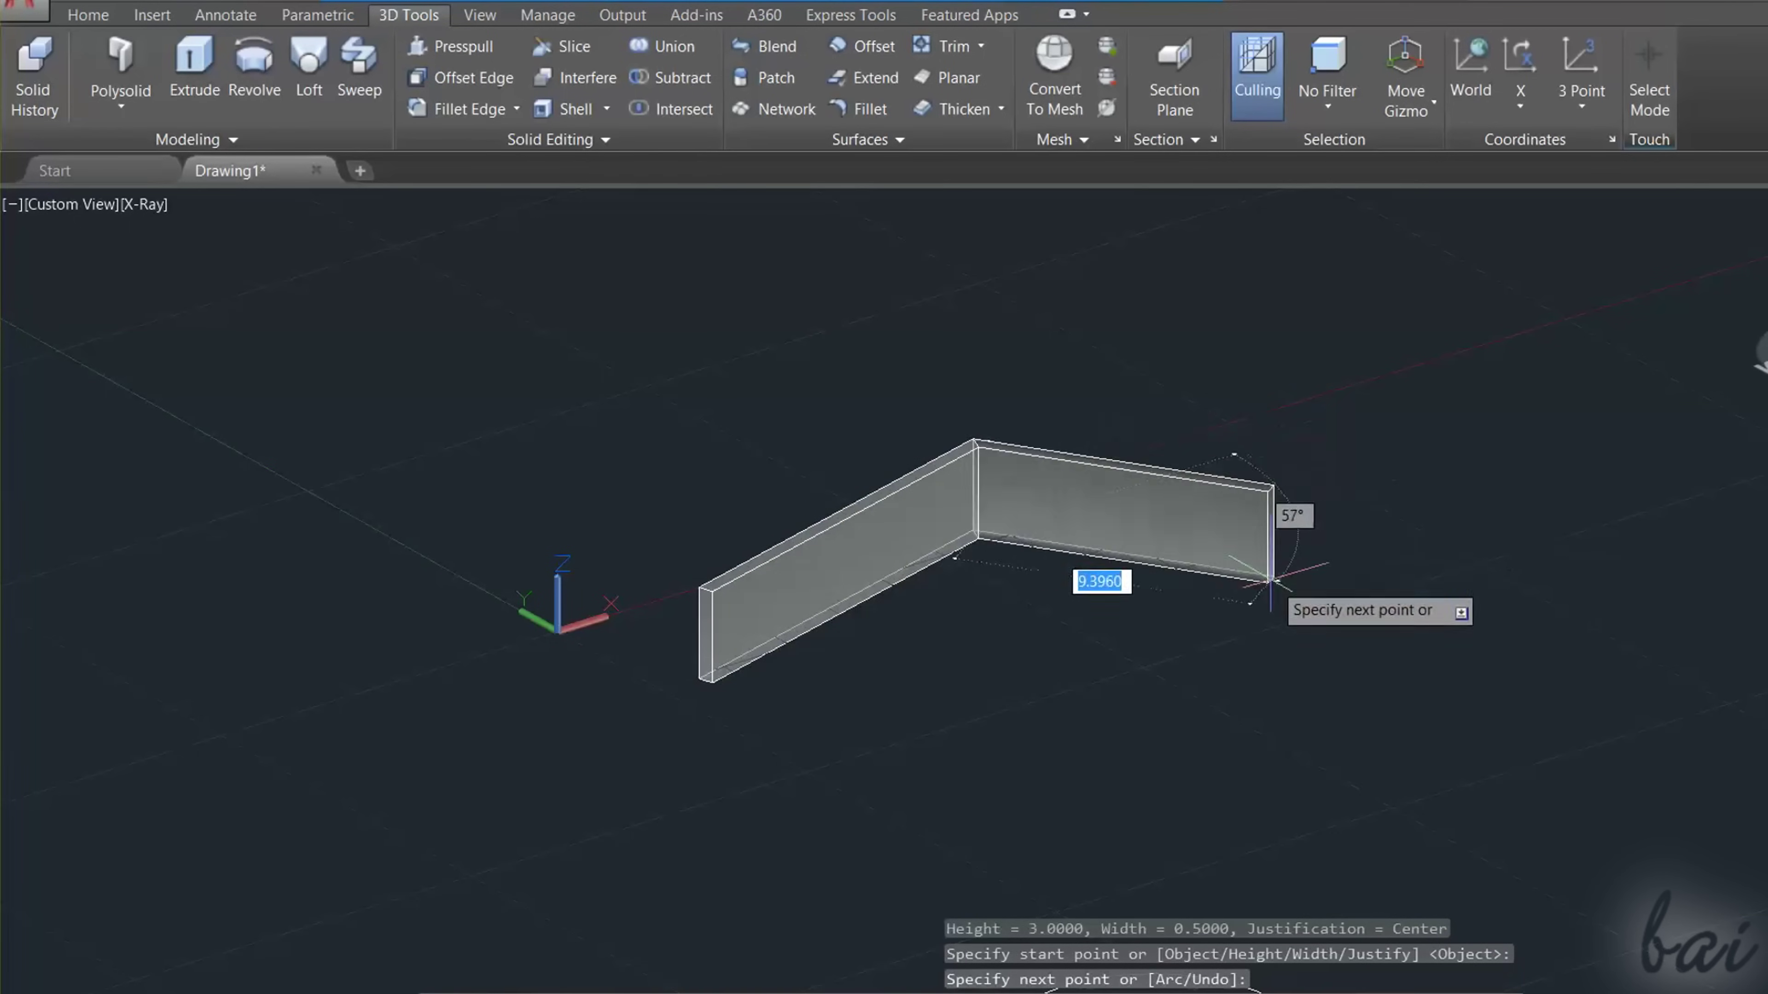
{"action": "left_click", "coordinate": [1273, 587]}
{"action": "type", "text": "A"}
{"action": "key", "text": "Return"}
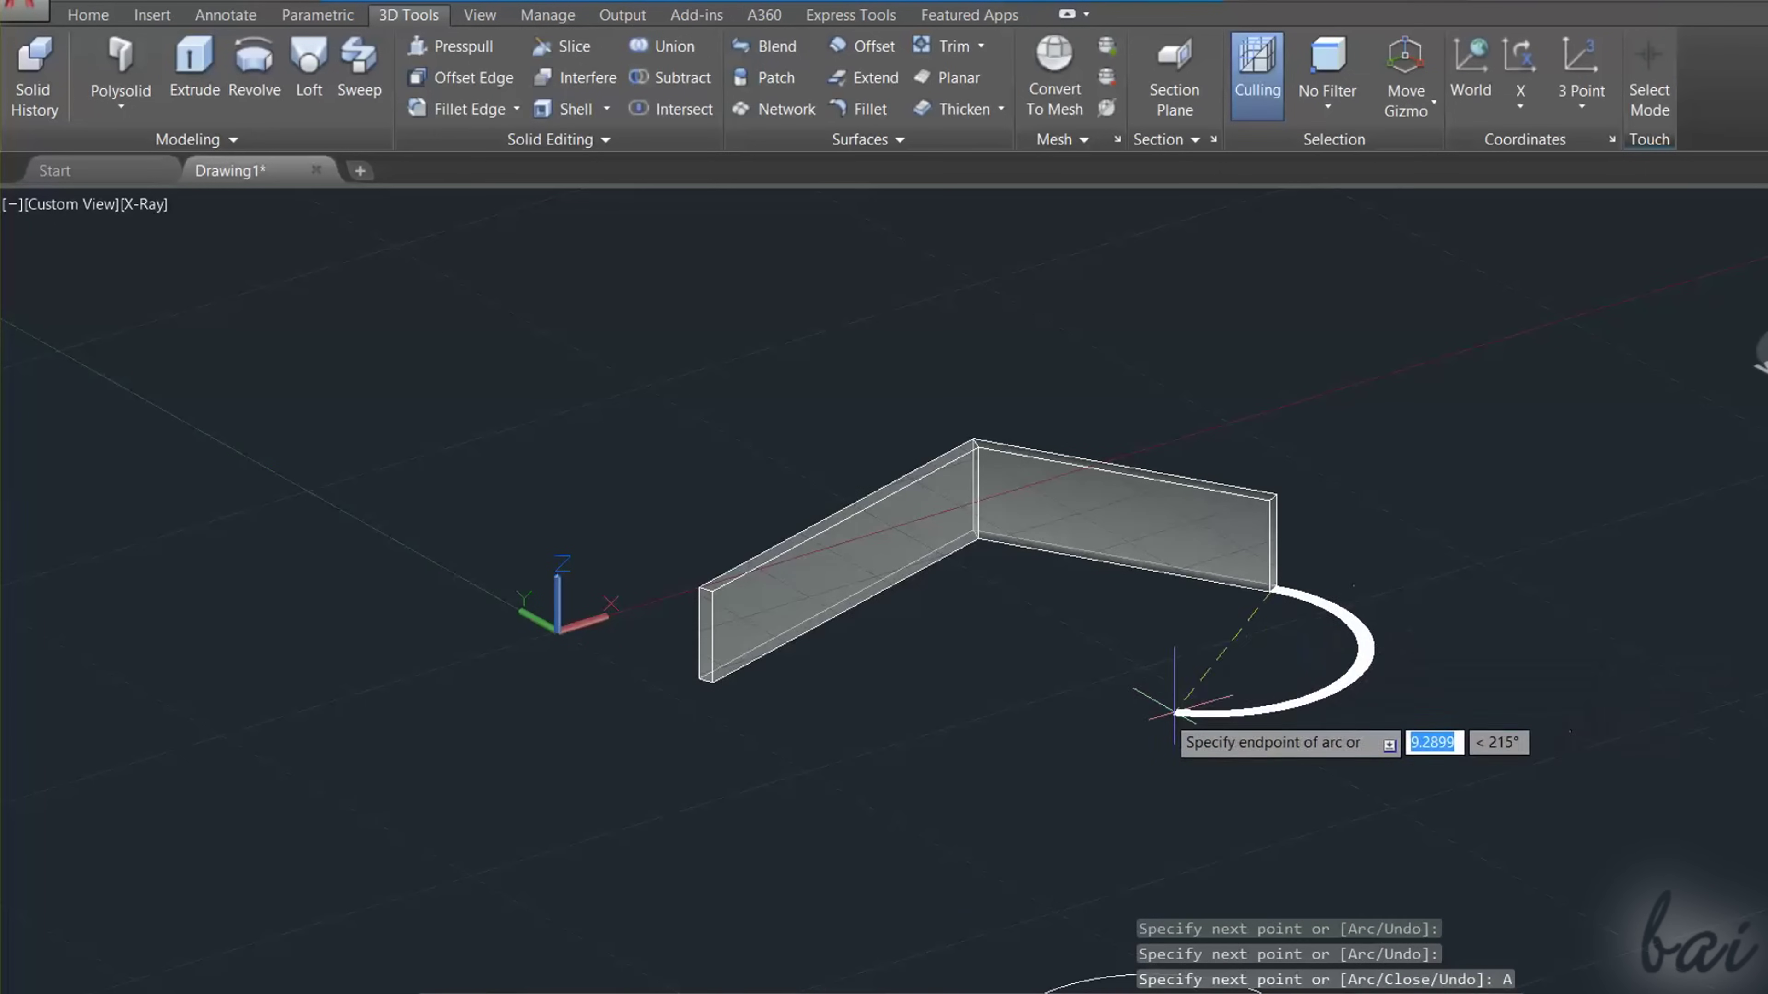
{"action": "left_click", "coordinate": [1003, 763]}
{"action": "key", "text": "Down"}
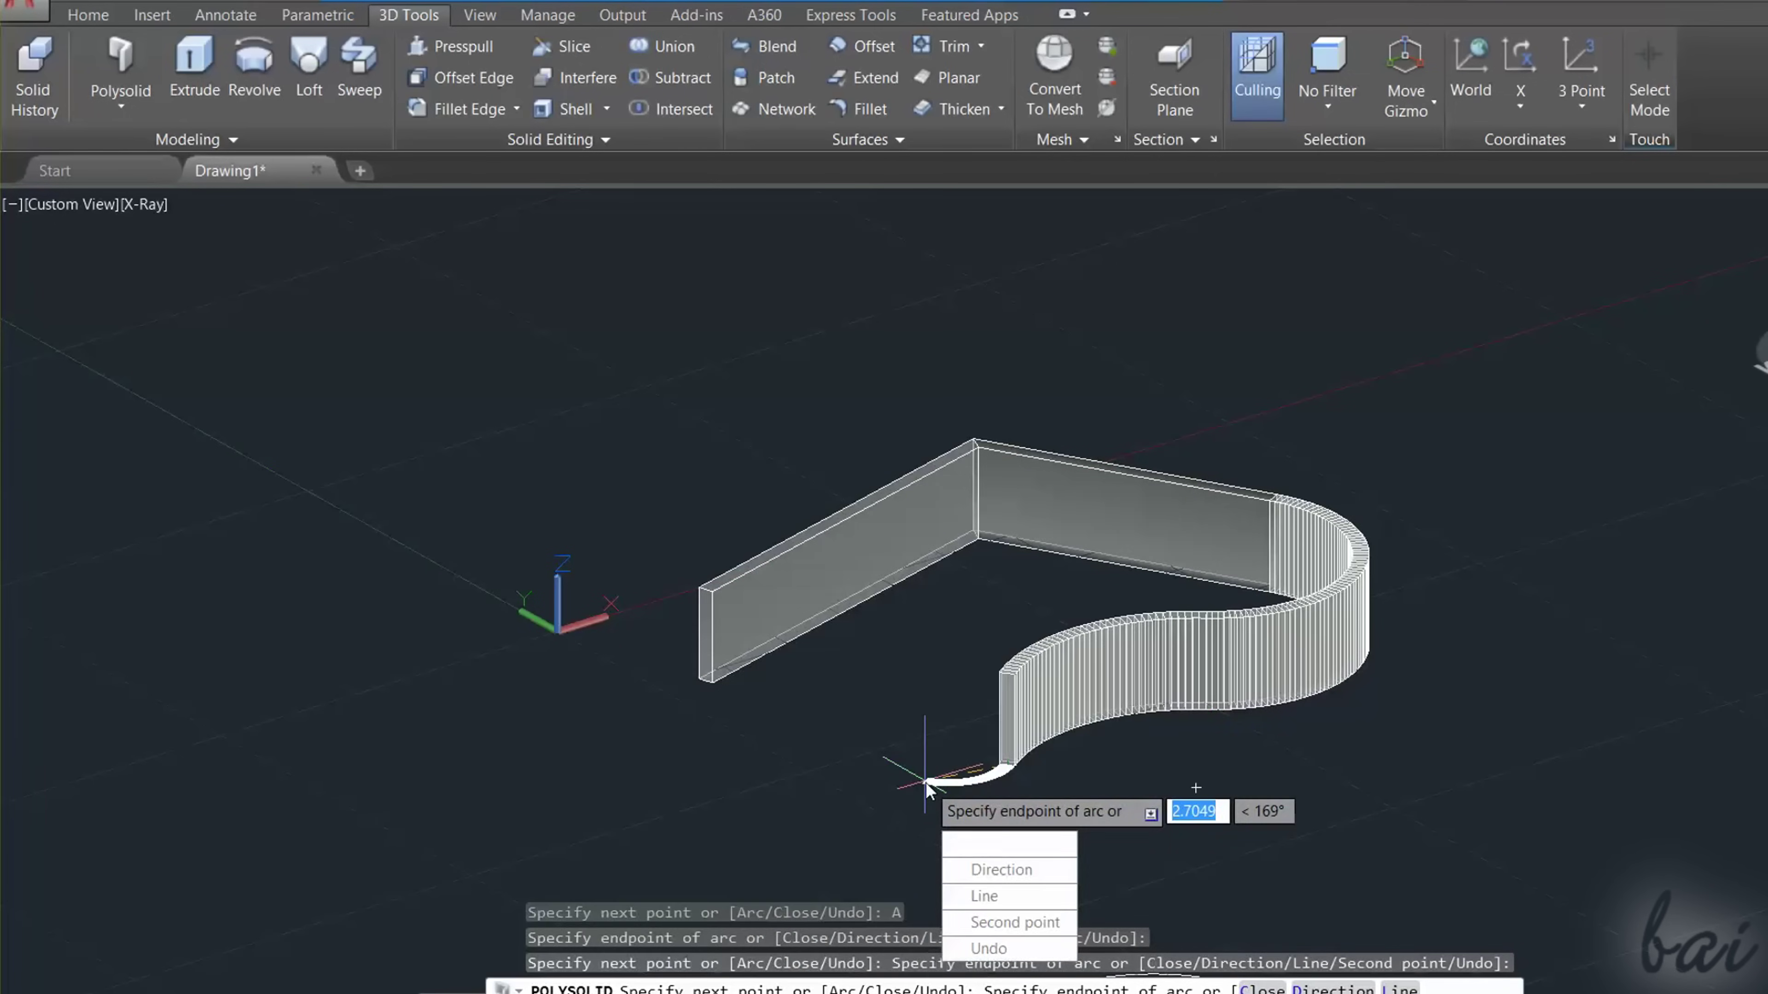
{"action": "key", "text": "Return"}
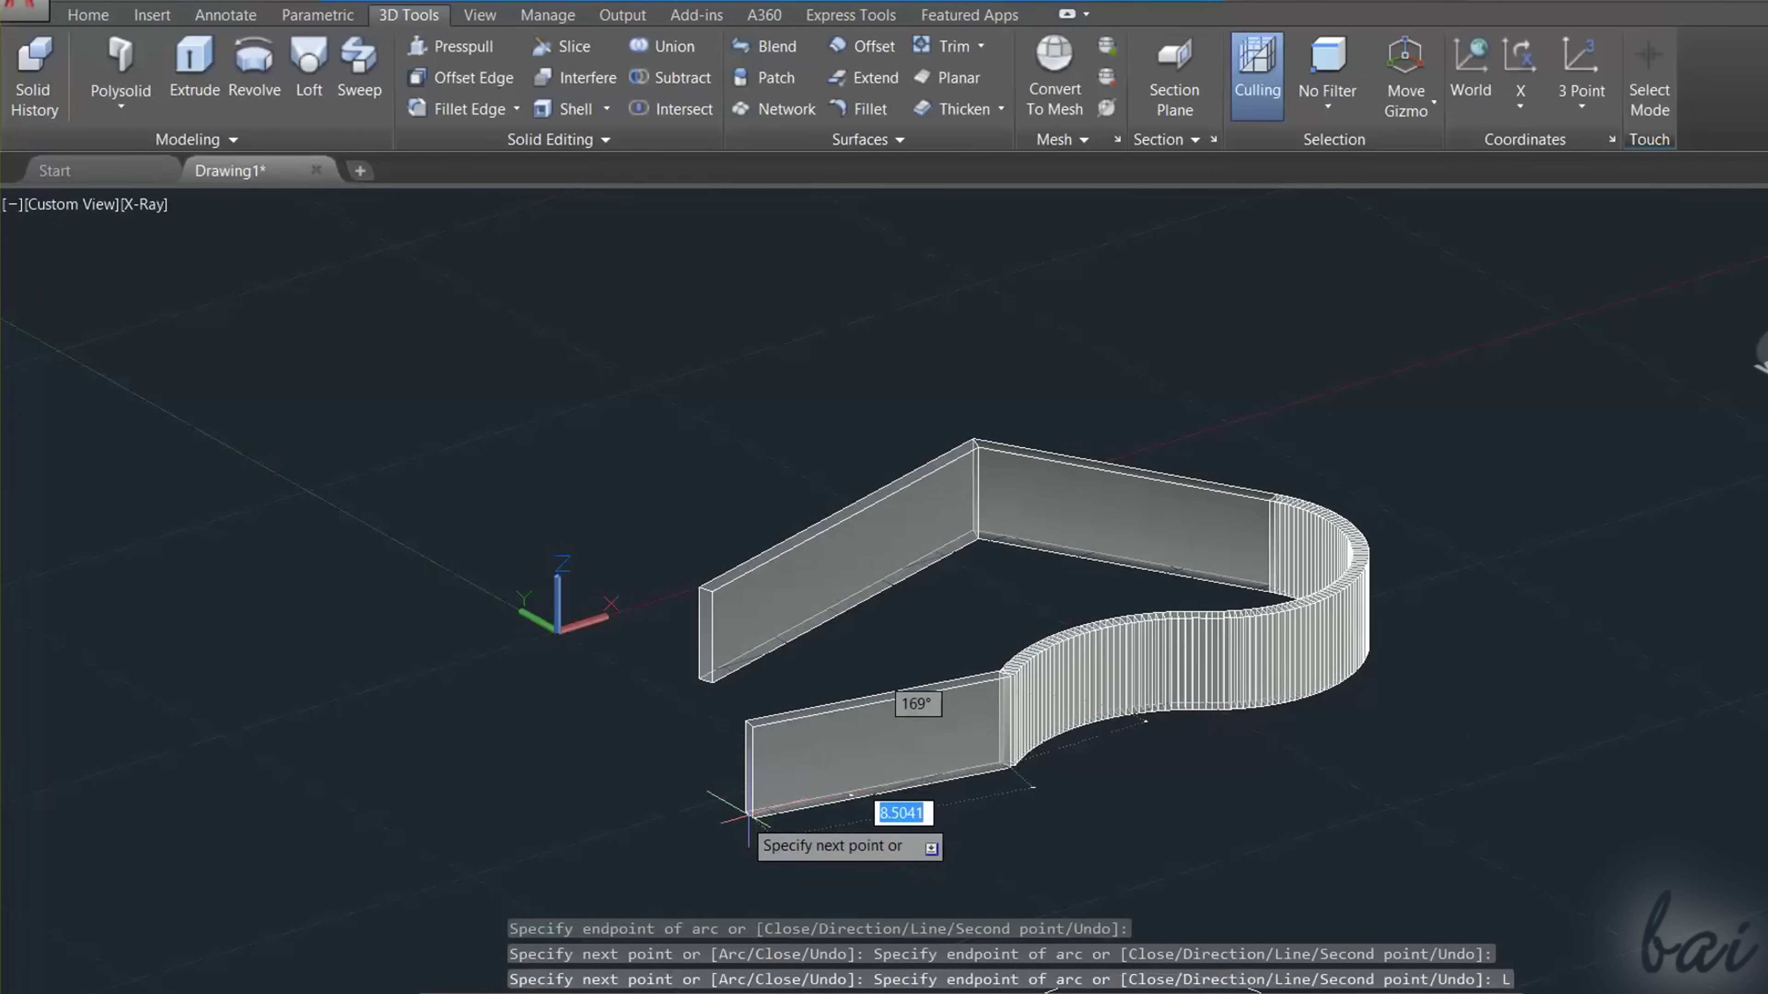
{"action": "left_click", "coordinate": [697, 810]}
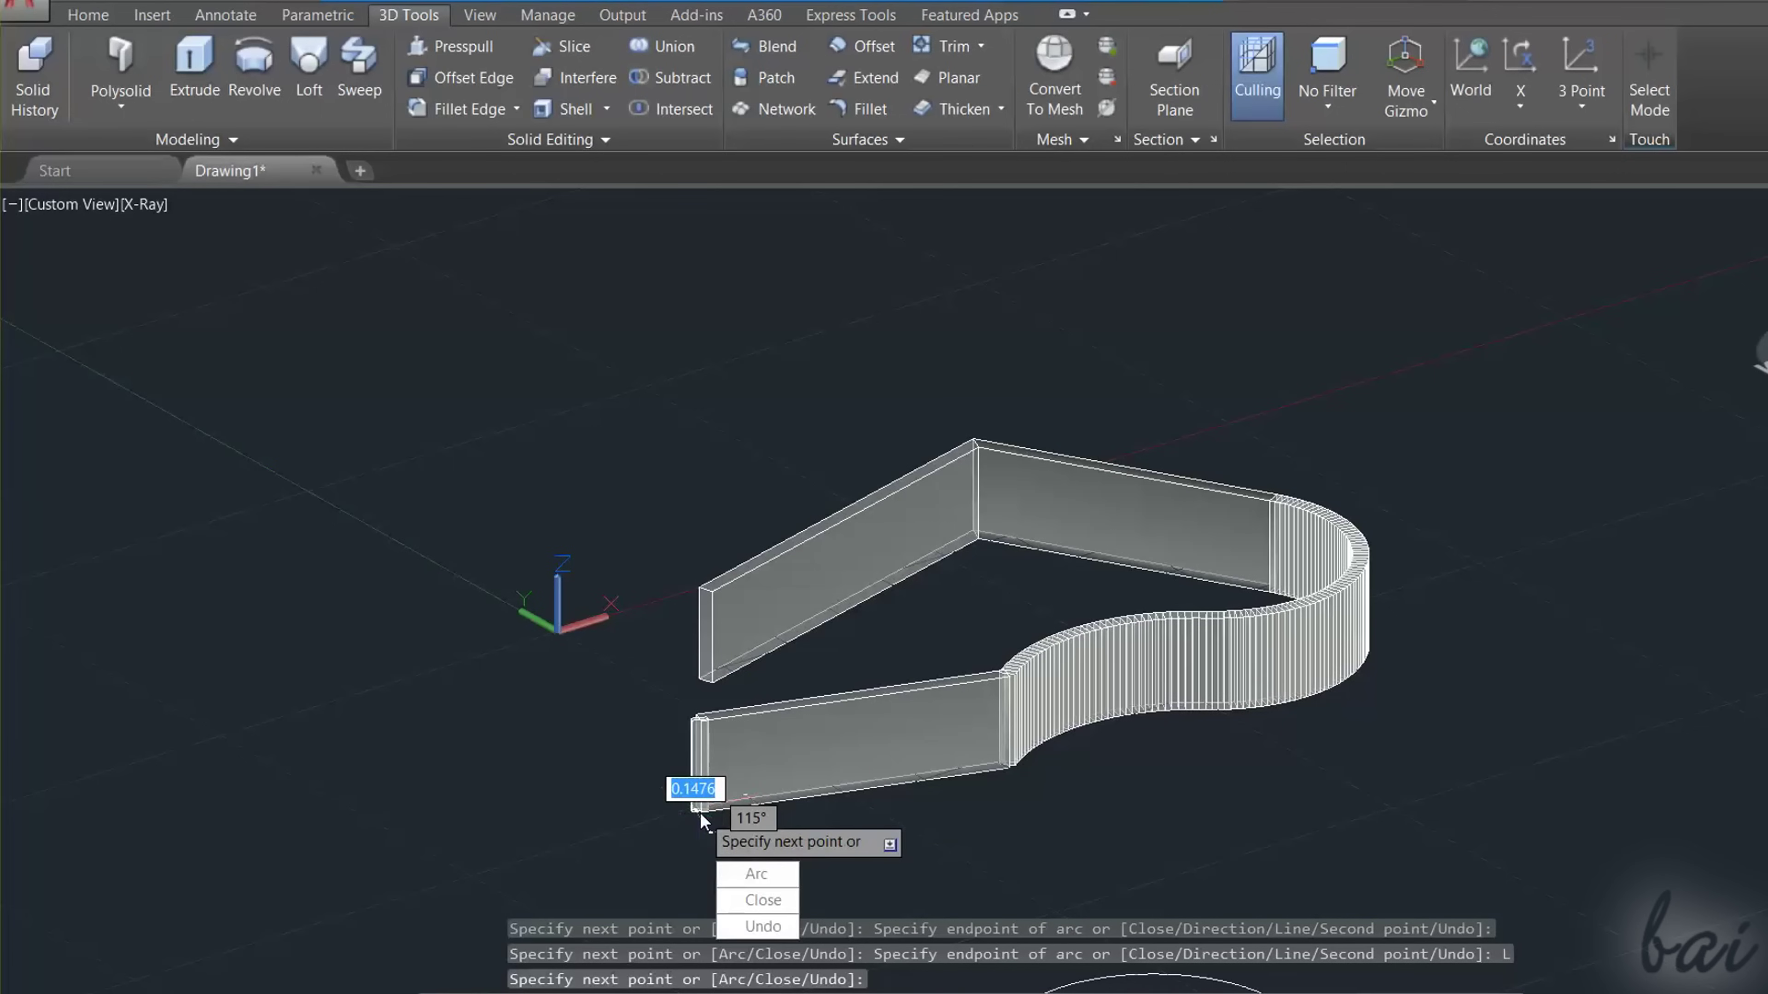
Step: Close the wall into a loop and orbit to a low side view to inspect it
{"action": "key", "text": "Down"}
{"action": "key", "text": "Return"}
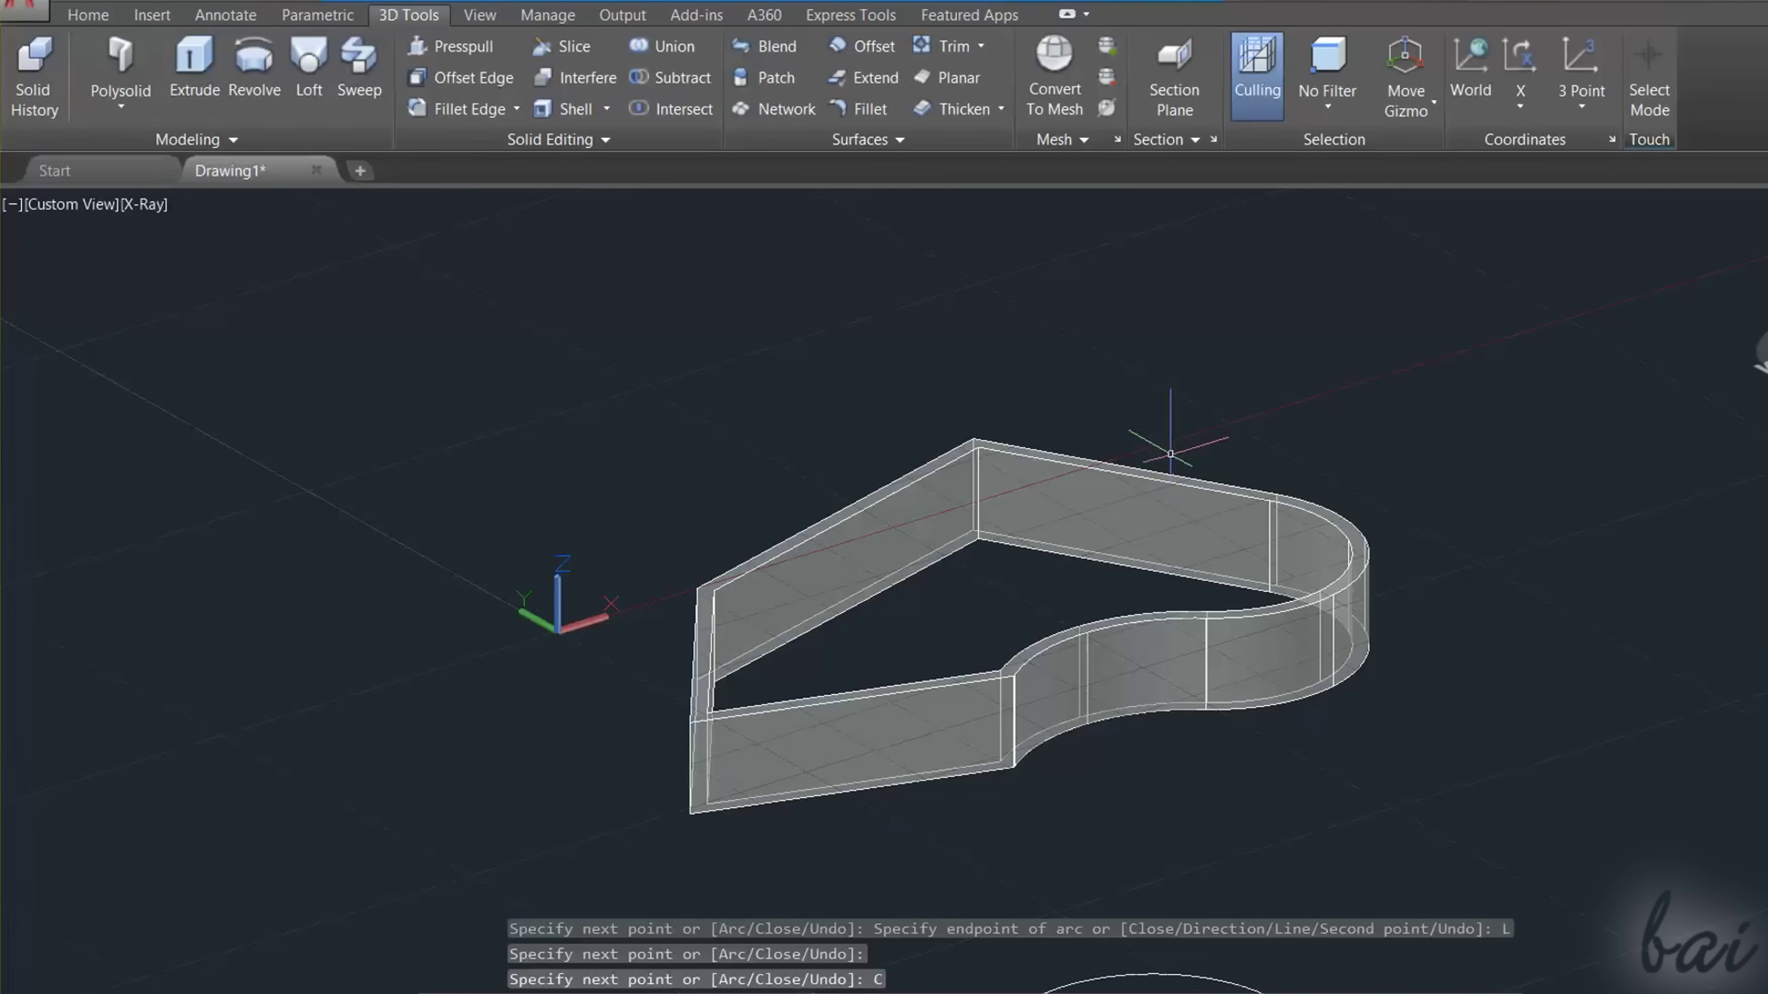
{"action": "middle_click_drag", "start_coordinate": [1098, 694], "coordinate": [957, 606], "text": "shift"}
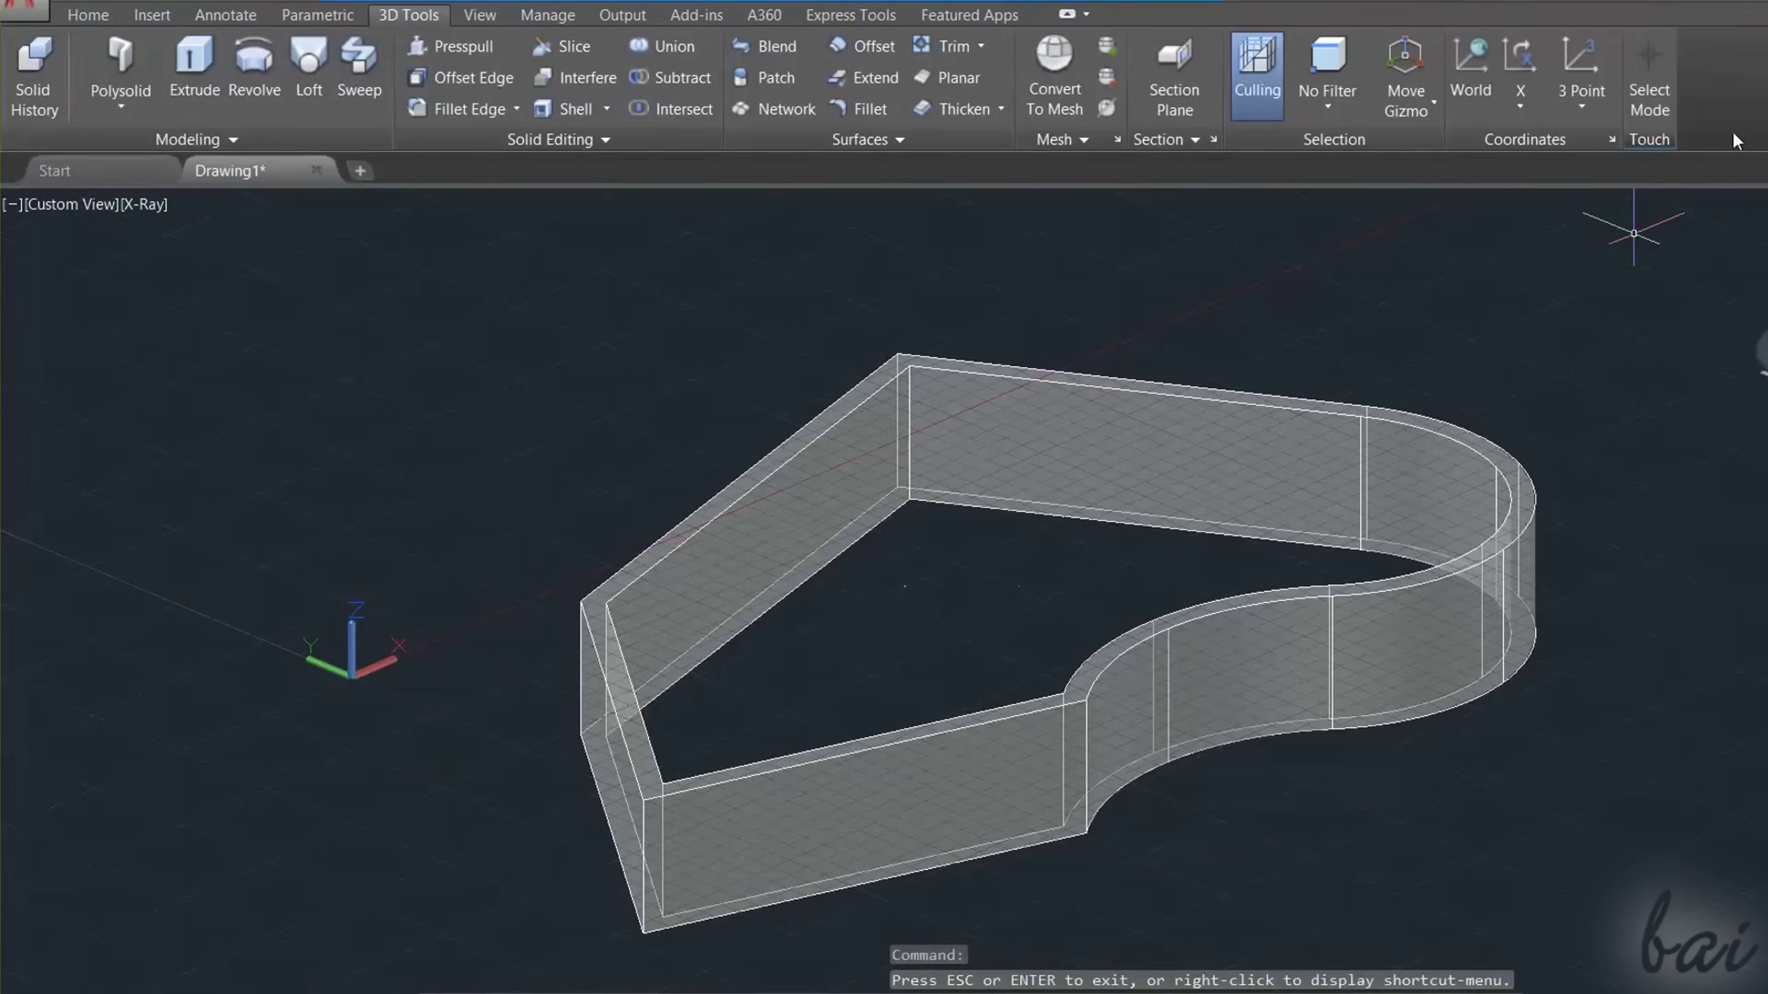
{"action": "mouse_move", "coordinate": [1491, 710]}
{"action": "middle_mouse_down", "text": "shift"}
{"action": "mouse_move", "coordinate": [1420, 669]}
{"action": "mouse_move", "coordinate": [1383, 697]}
{"action": "mouse_move", "coordinate": [1468, 663]}
{"action": "mouse_move", "coordinate": [1467, 762]}
{"action": "mouse_move", "coordinate": [1302, 761]}
{"action": "middle_mouse_up", "text": "shift"}
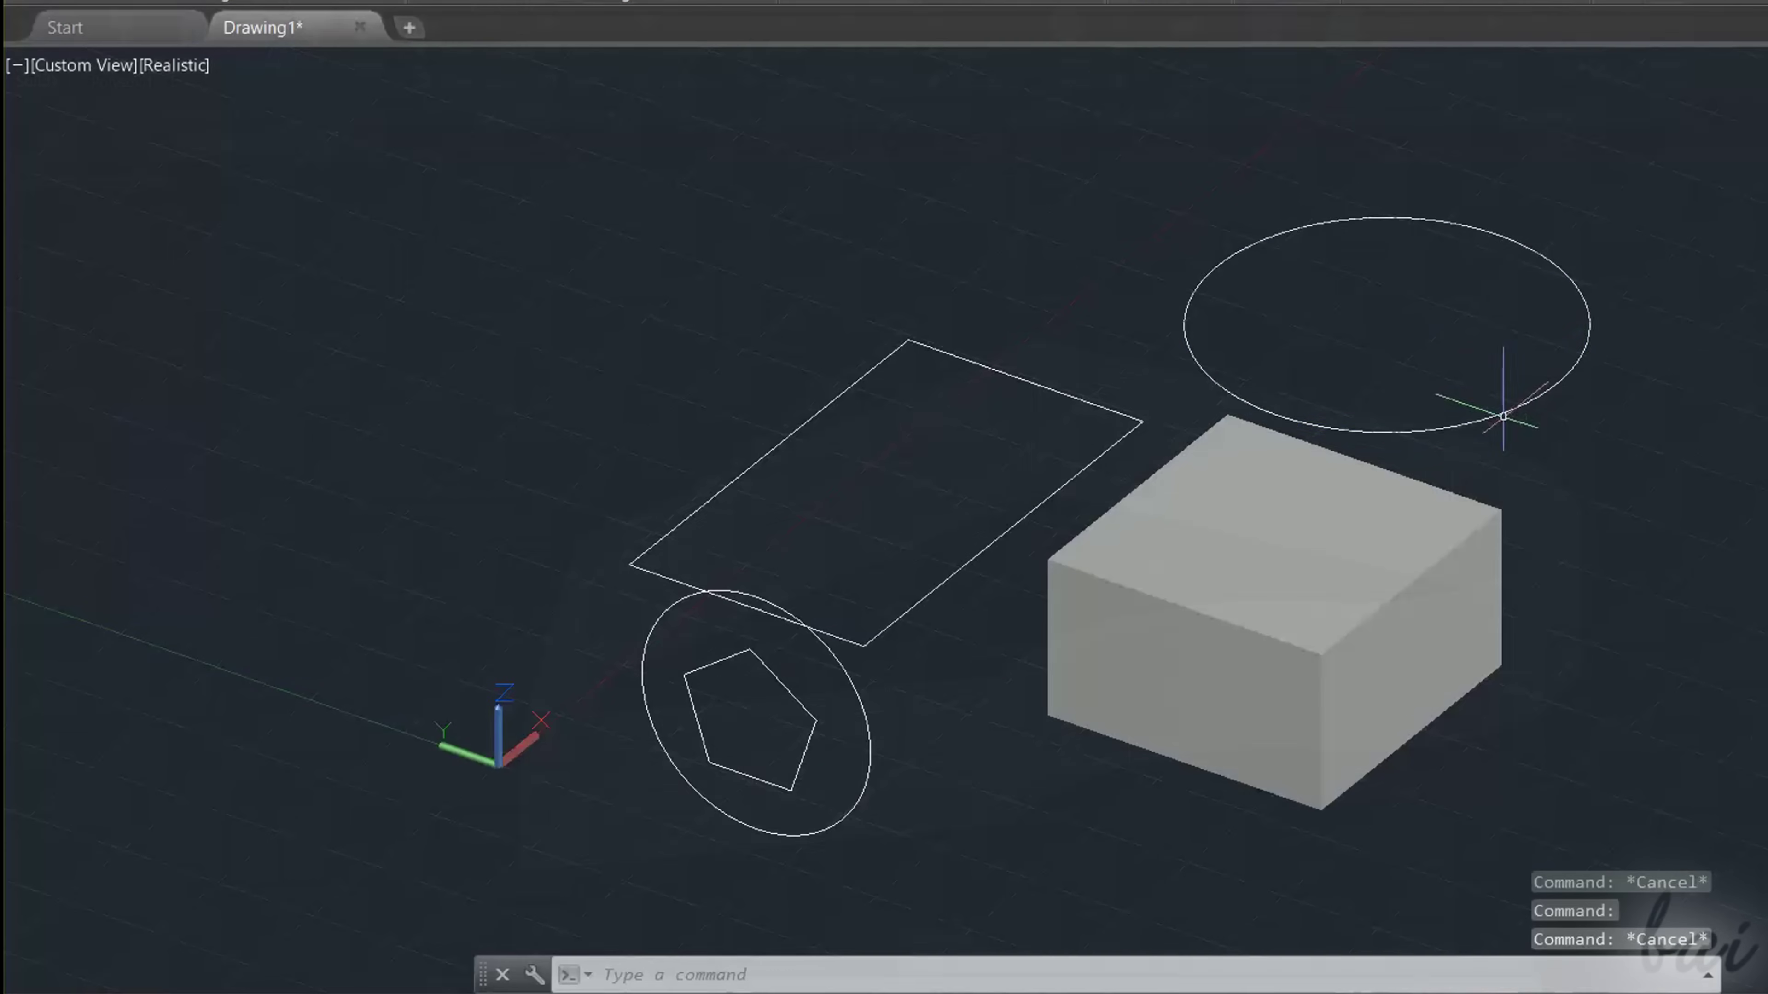
{"action": "left_click", "coordinate": [1503, 415]}
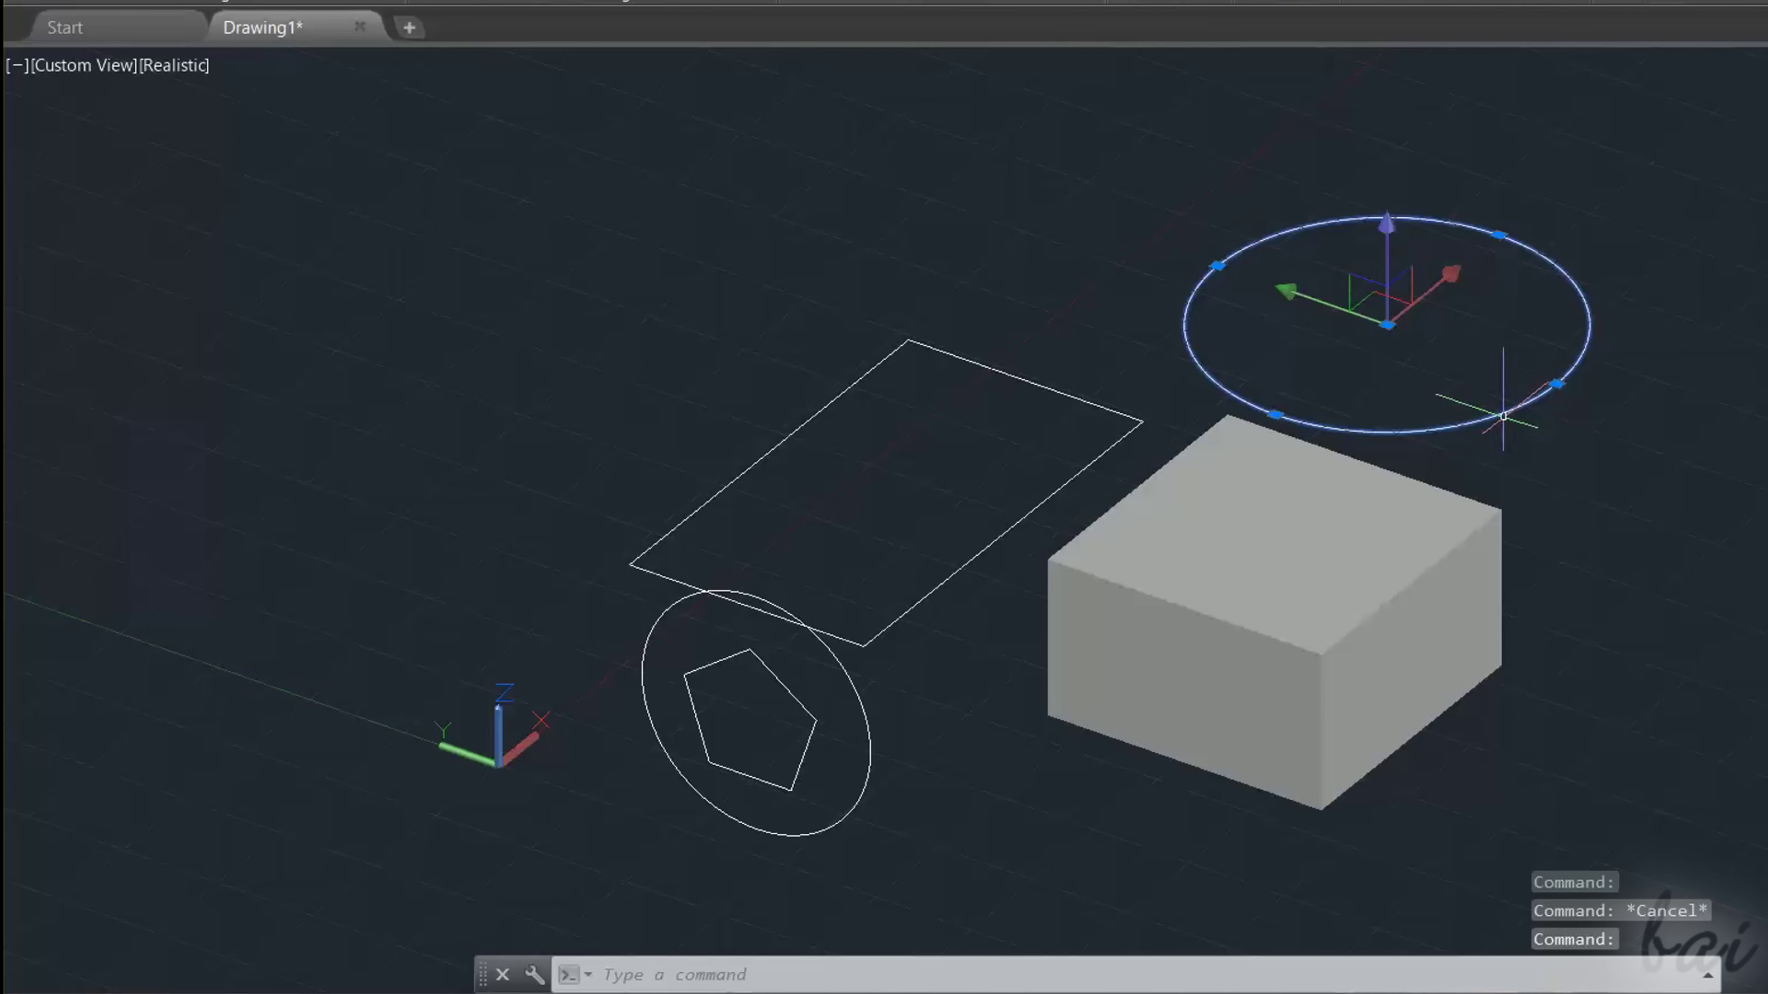
{"action": "key", "text": "Escape"}
{"action": "left_click", "coordinate": [173, 66]}
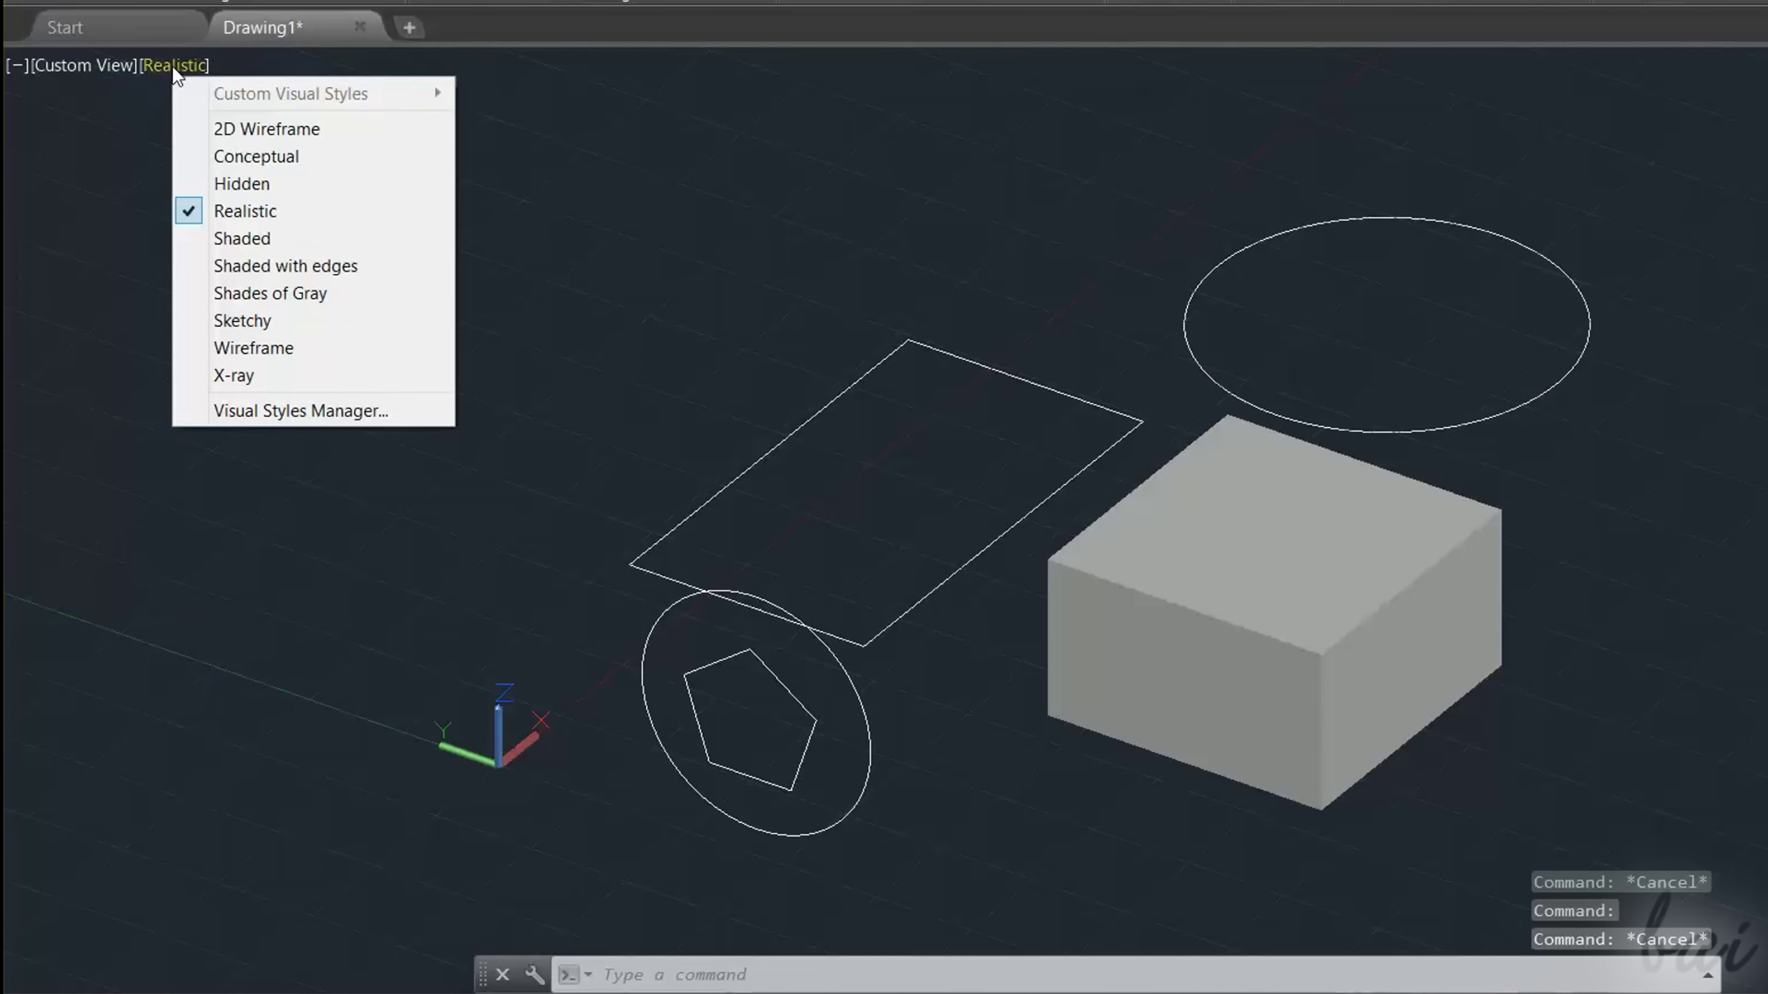
{"action": "left_click", "coordinate": [265, 375]}
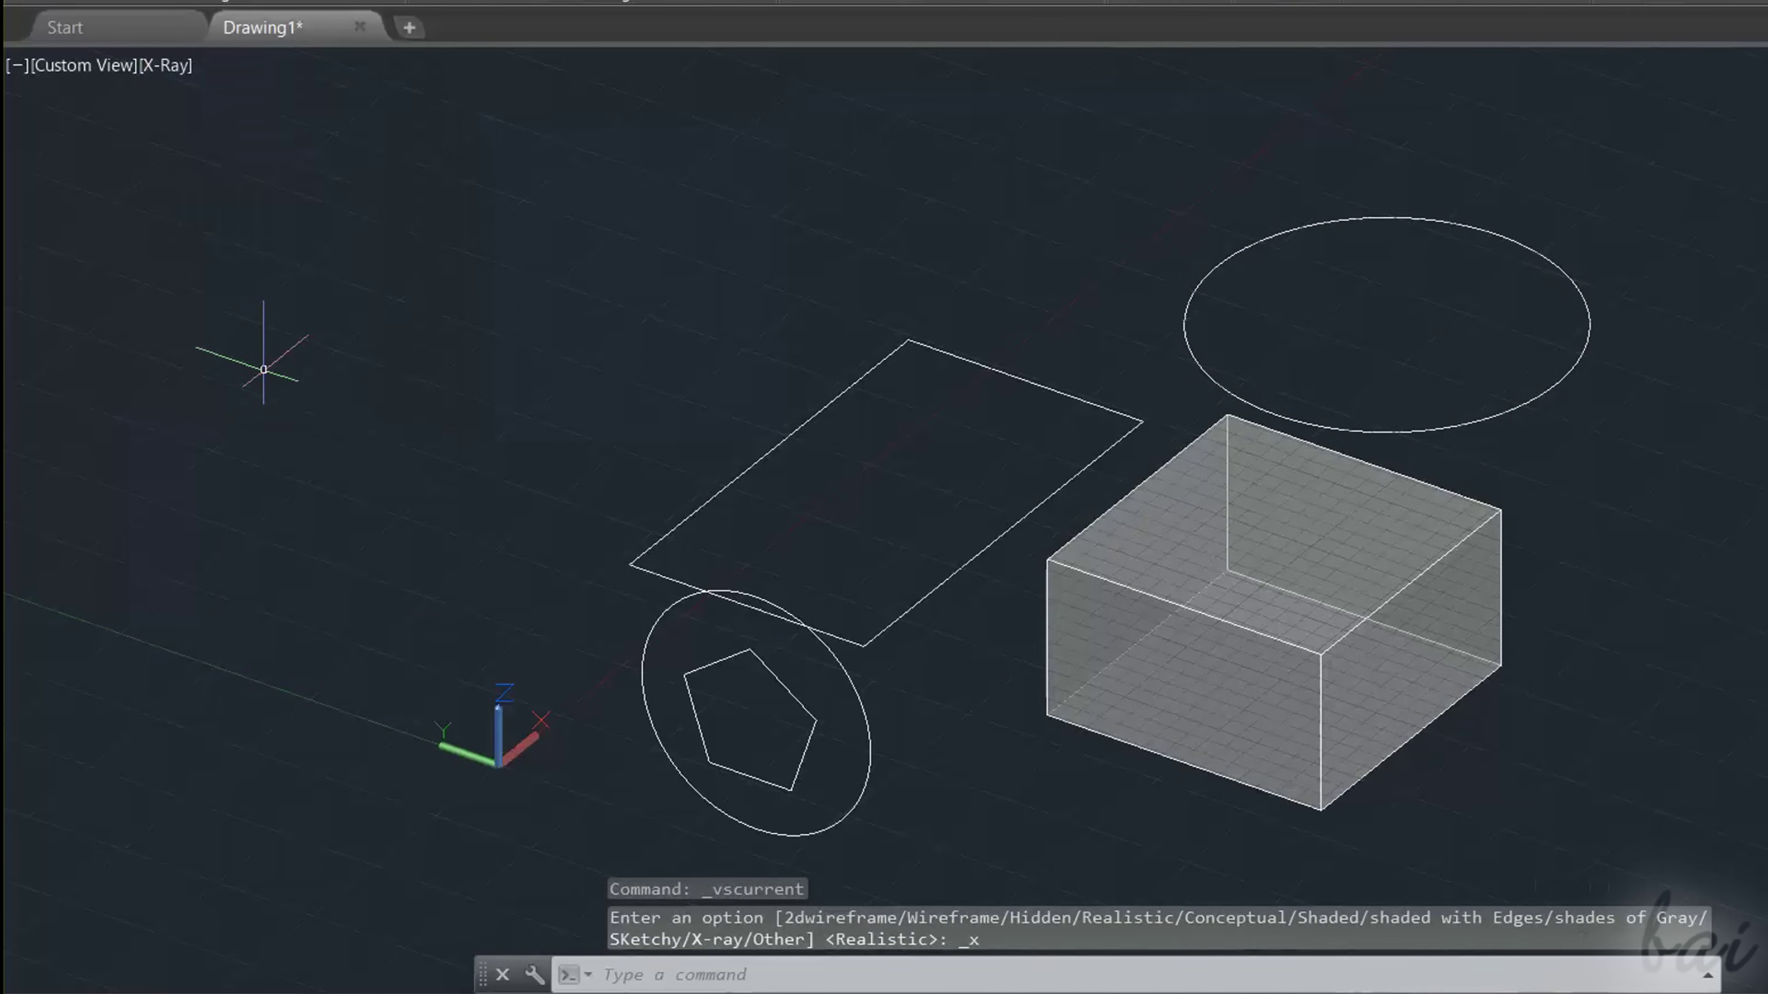
{"action": "key", "text": "Escape"}
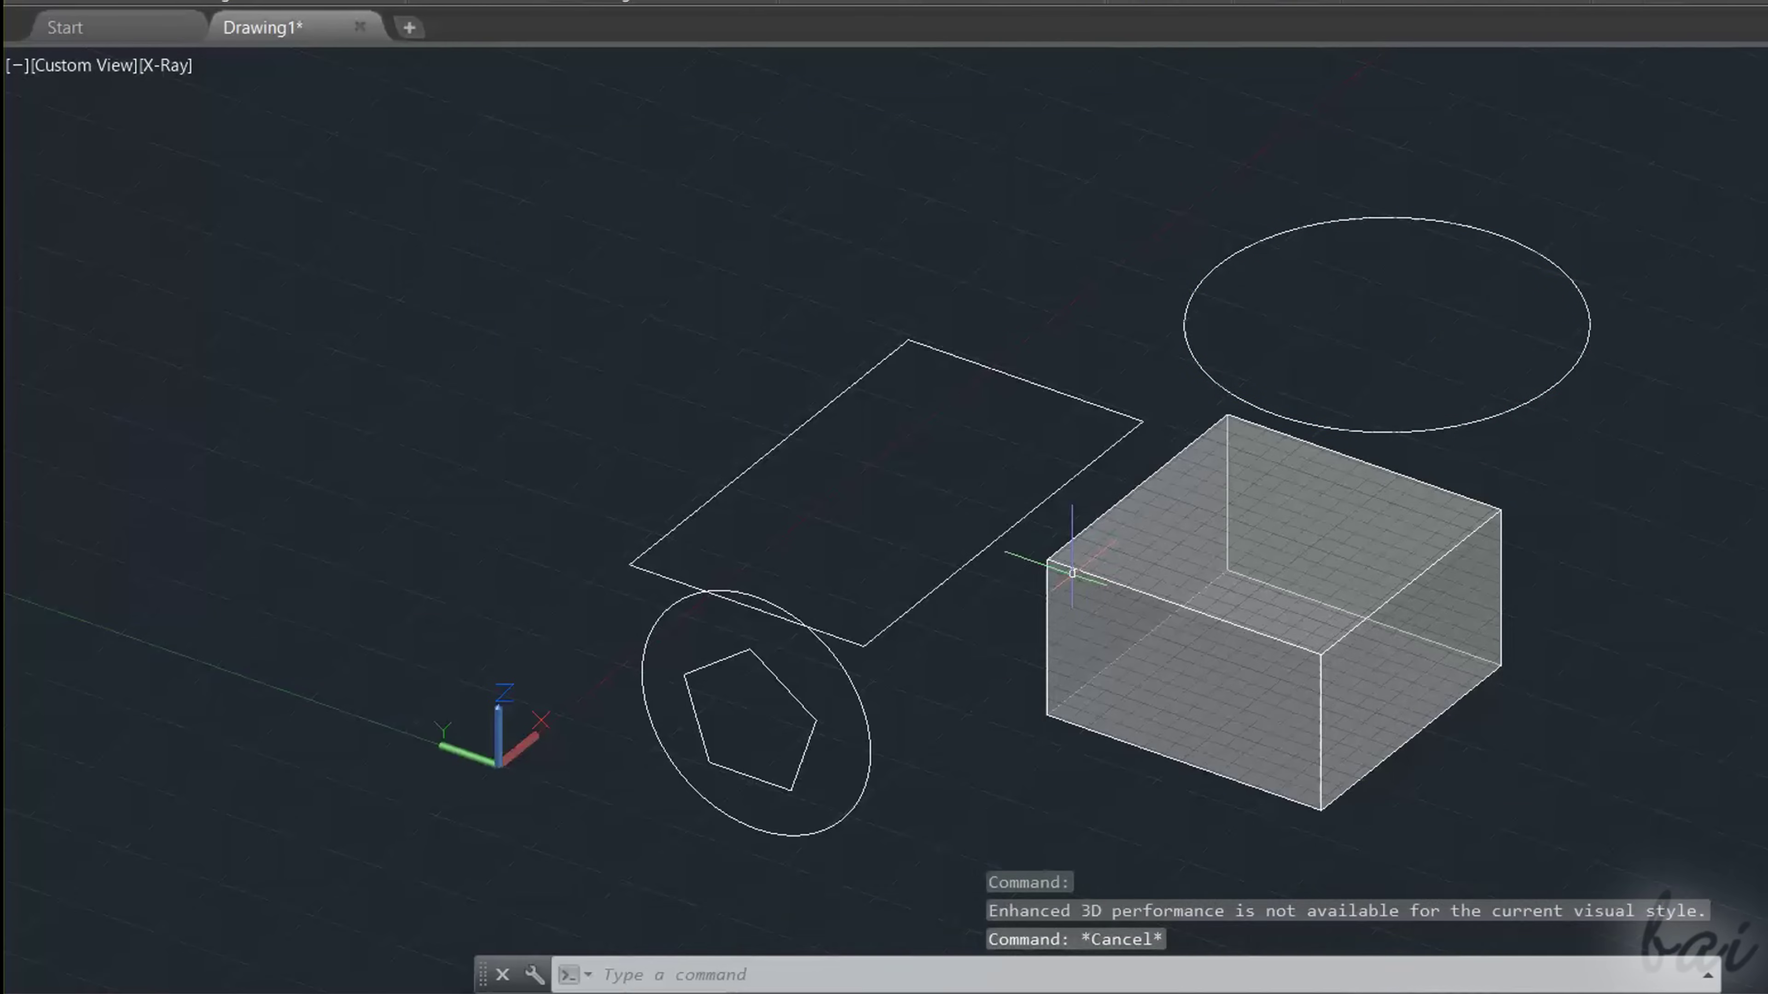
{"action": "left_click", "coordinate": [1152, 601]}
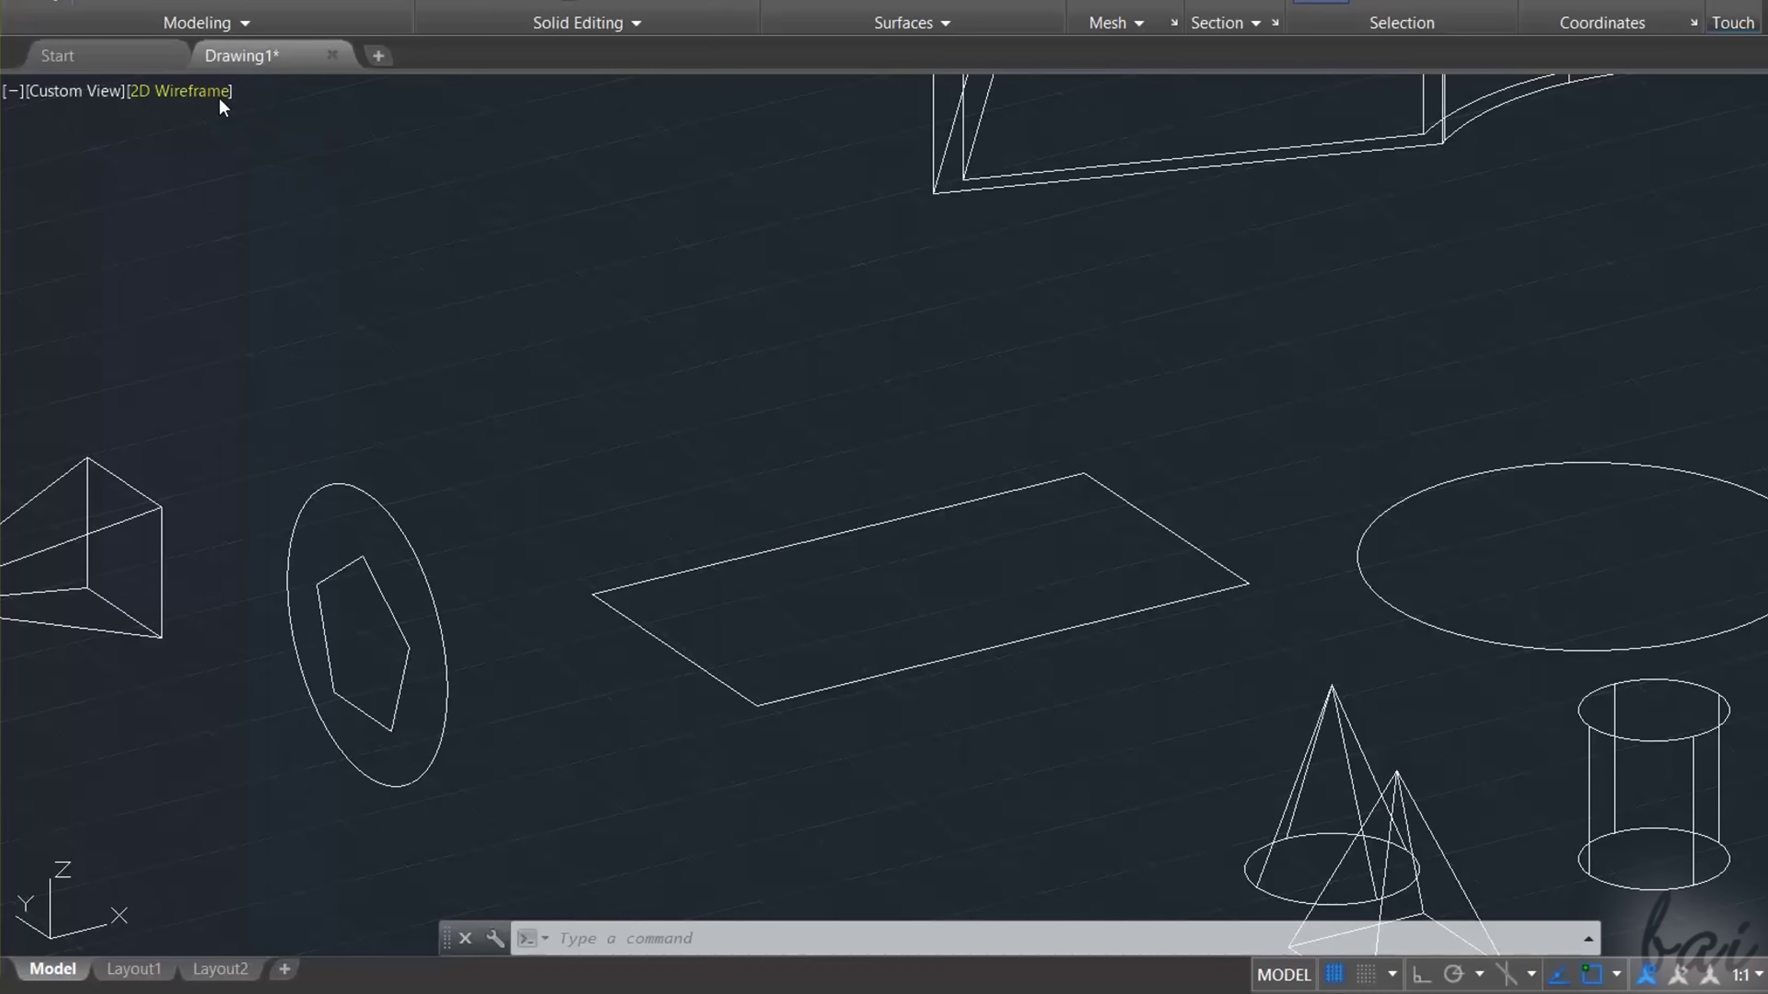
{"action": "left_click", "coordinate": [239, 70]}
{"action": "left_click", "coordinate": [307, 361]}
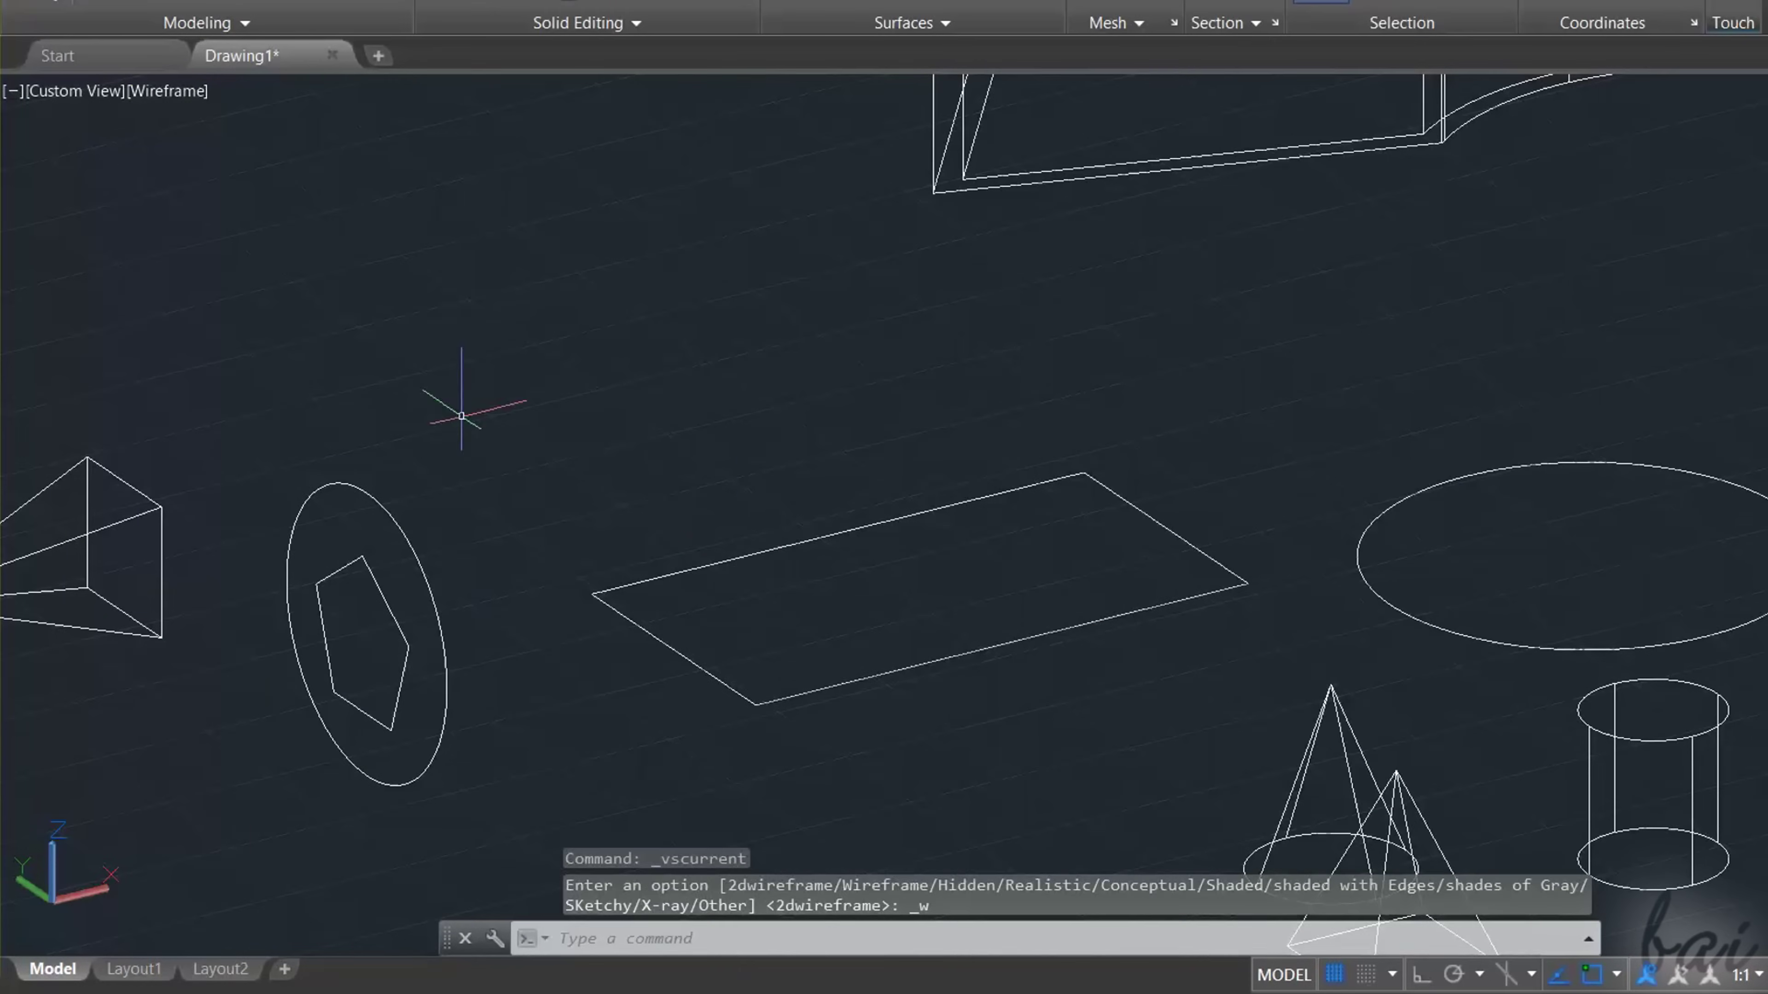
{"action": "left_click", "coordinate": [738, 556]}
{"action": "scroll", "coordinate": [1121, 557], "scroll_direction": "up", "scroll_amount": 3}
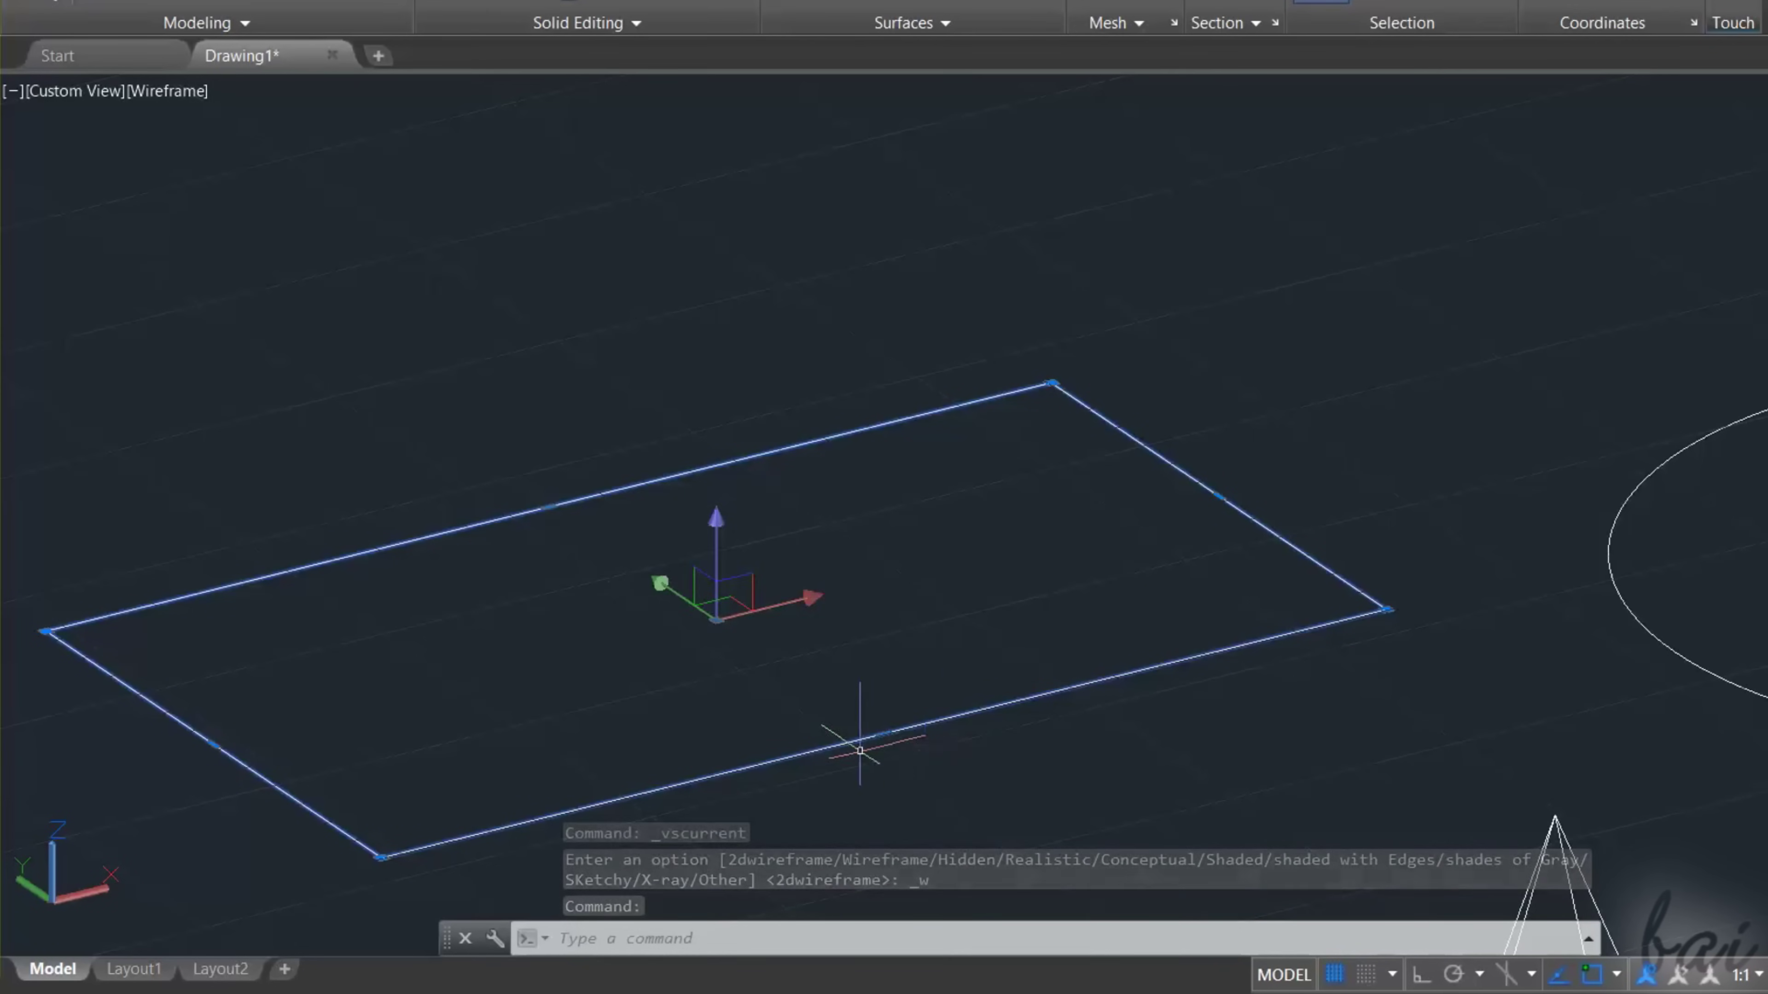
{"action": "left_click", "coordinate": [549, 506]}
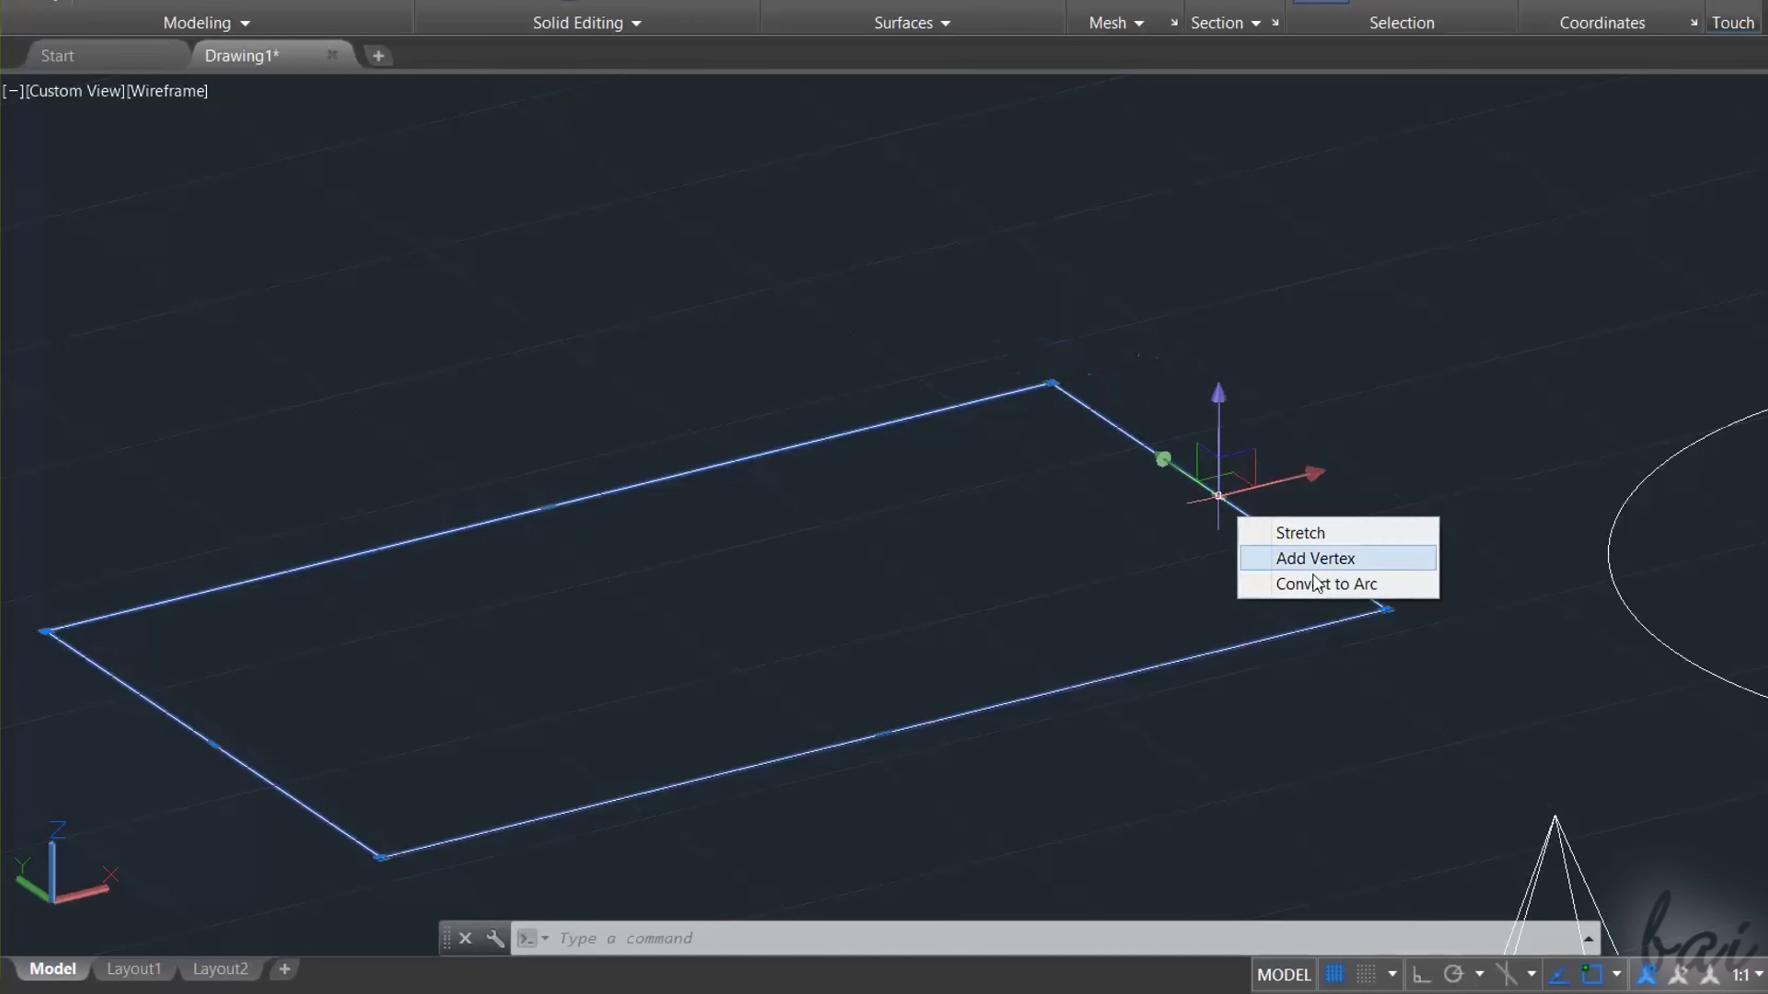
{"action": "scroll", "coordinate": [1150, 601], "scroll_direction": "down", "scroll_amount": 2}
{"action": "key", "text": "Escape"}
{"action": "left_click", "coordinate": [1425, 516]}
{"action": "scroll", "coordinate": [1651, 635], "scroll_direction": "up", "scroll_amount": 3}
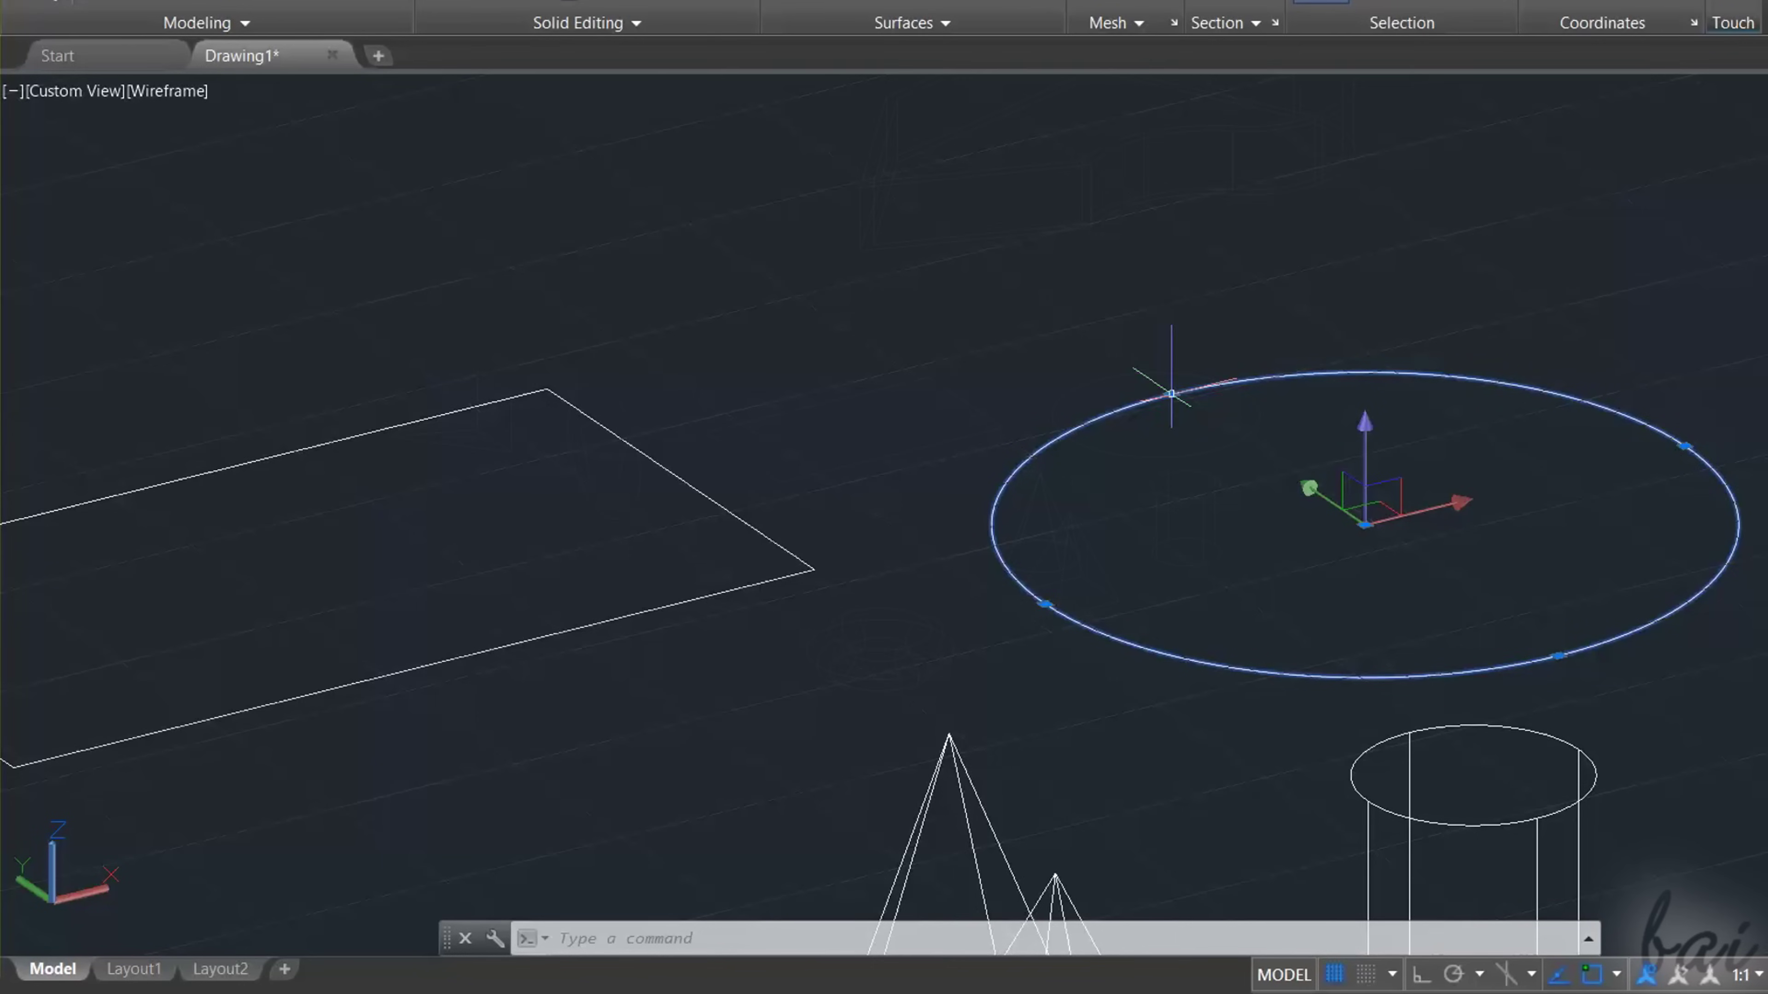
{"action": "key", "text": "Escape"}
{"action": "scroll", "coordinate": [1171, 393], "scroll_direction": "down", "scroll_amount": 3}
{"action": "scroll", "coordinate": [1086, 599], "scroll_direction": "up", "scroll_amount": 4}
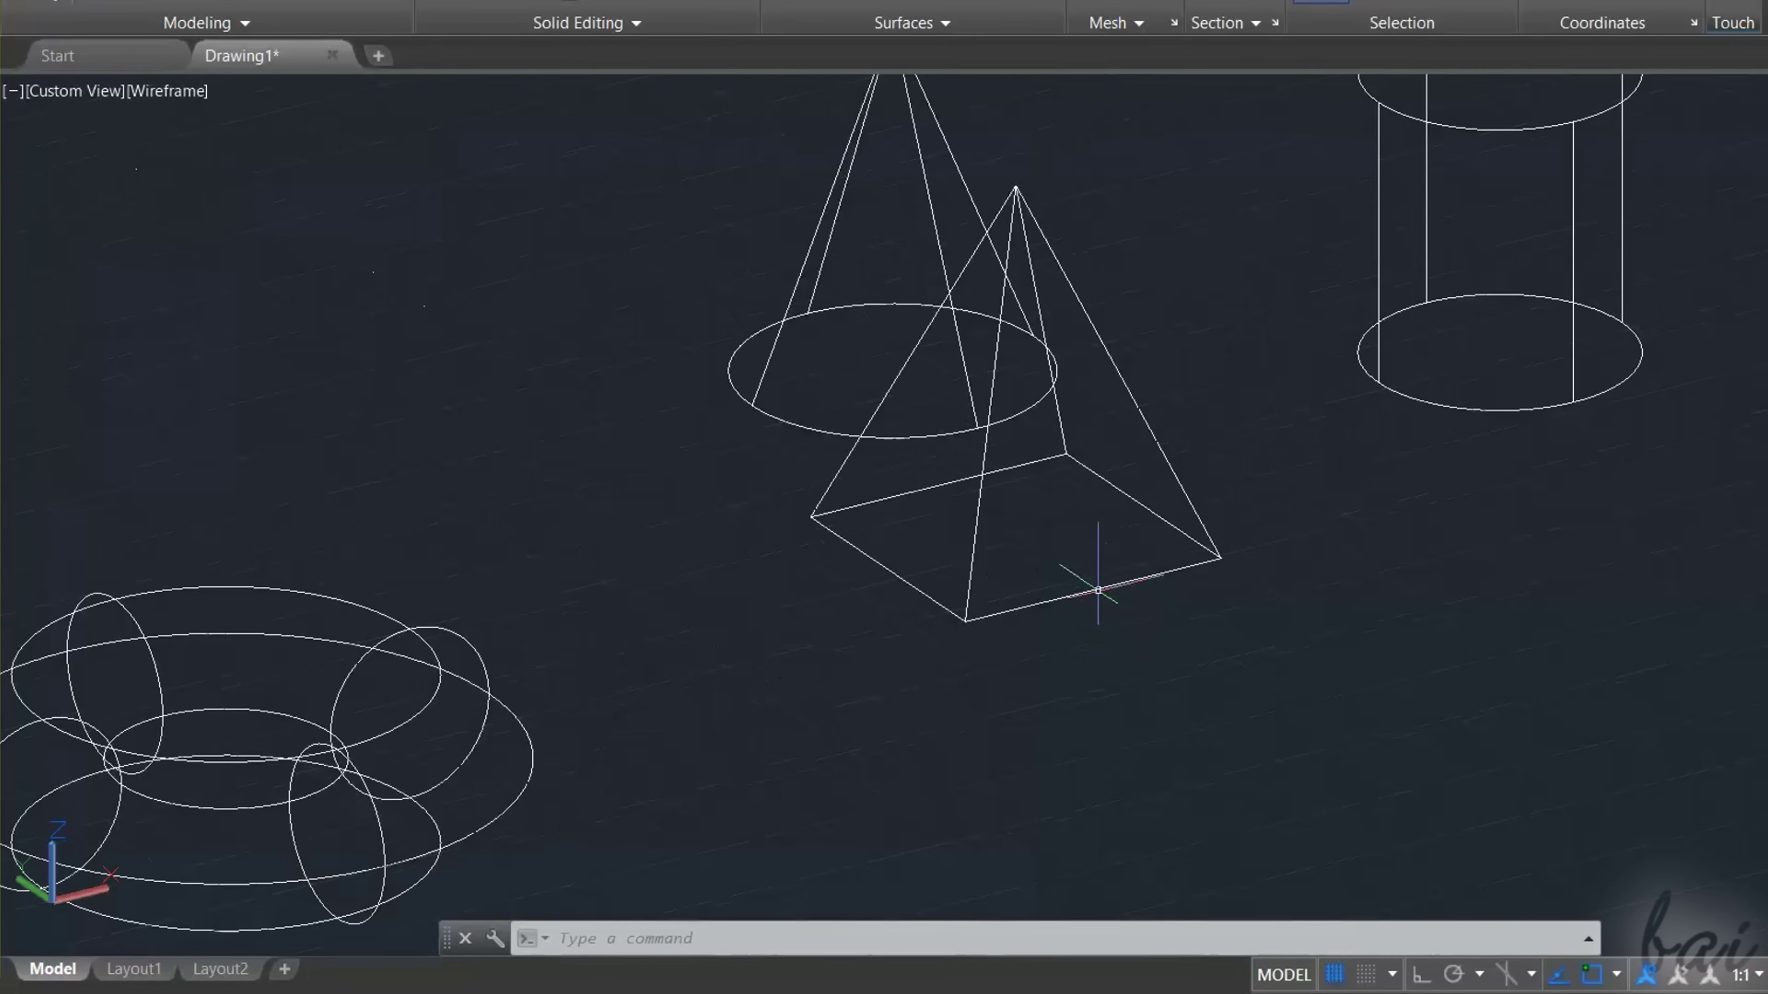
Step: Move the pyramid to a new spot using its centre grip
{"action": "left_click", "coordinate": [1097, 589]}
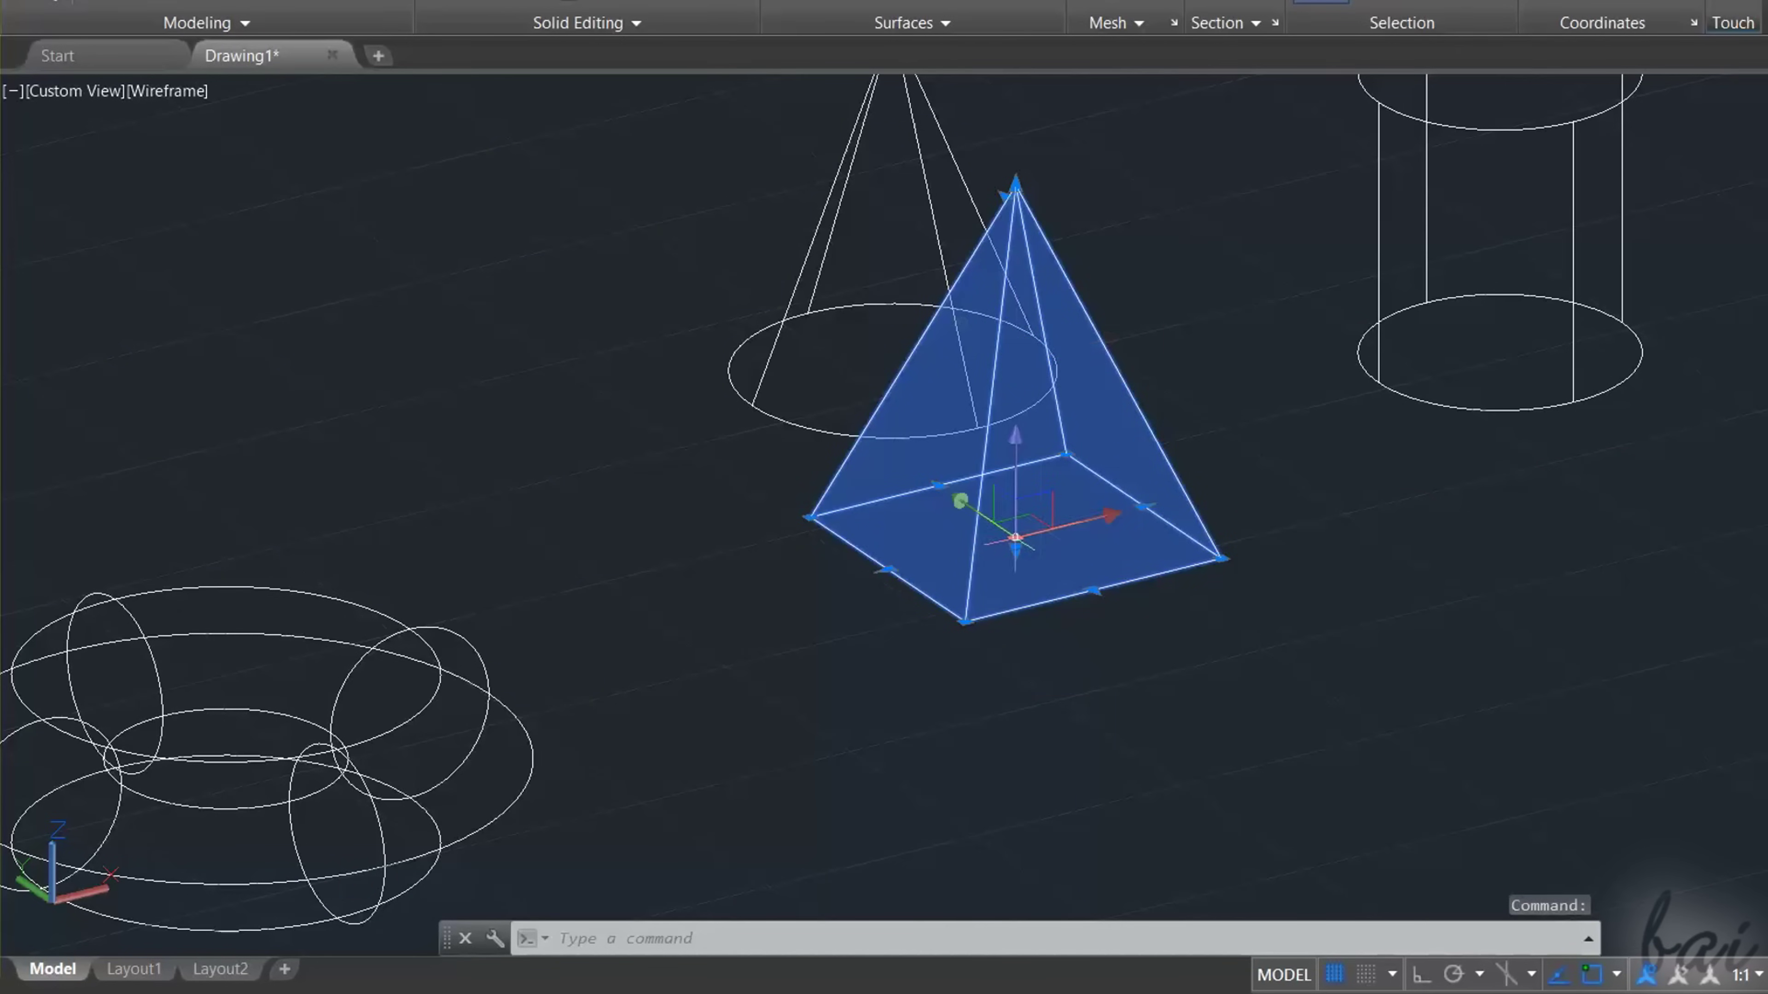
{"action": "left_click", "coordinate": [1016, 537]}
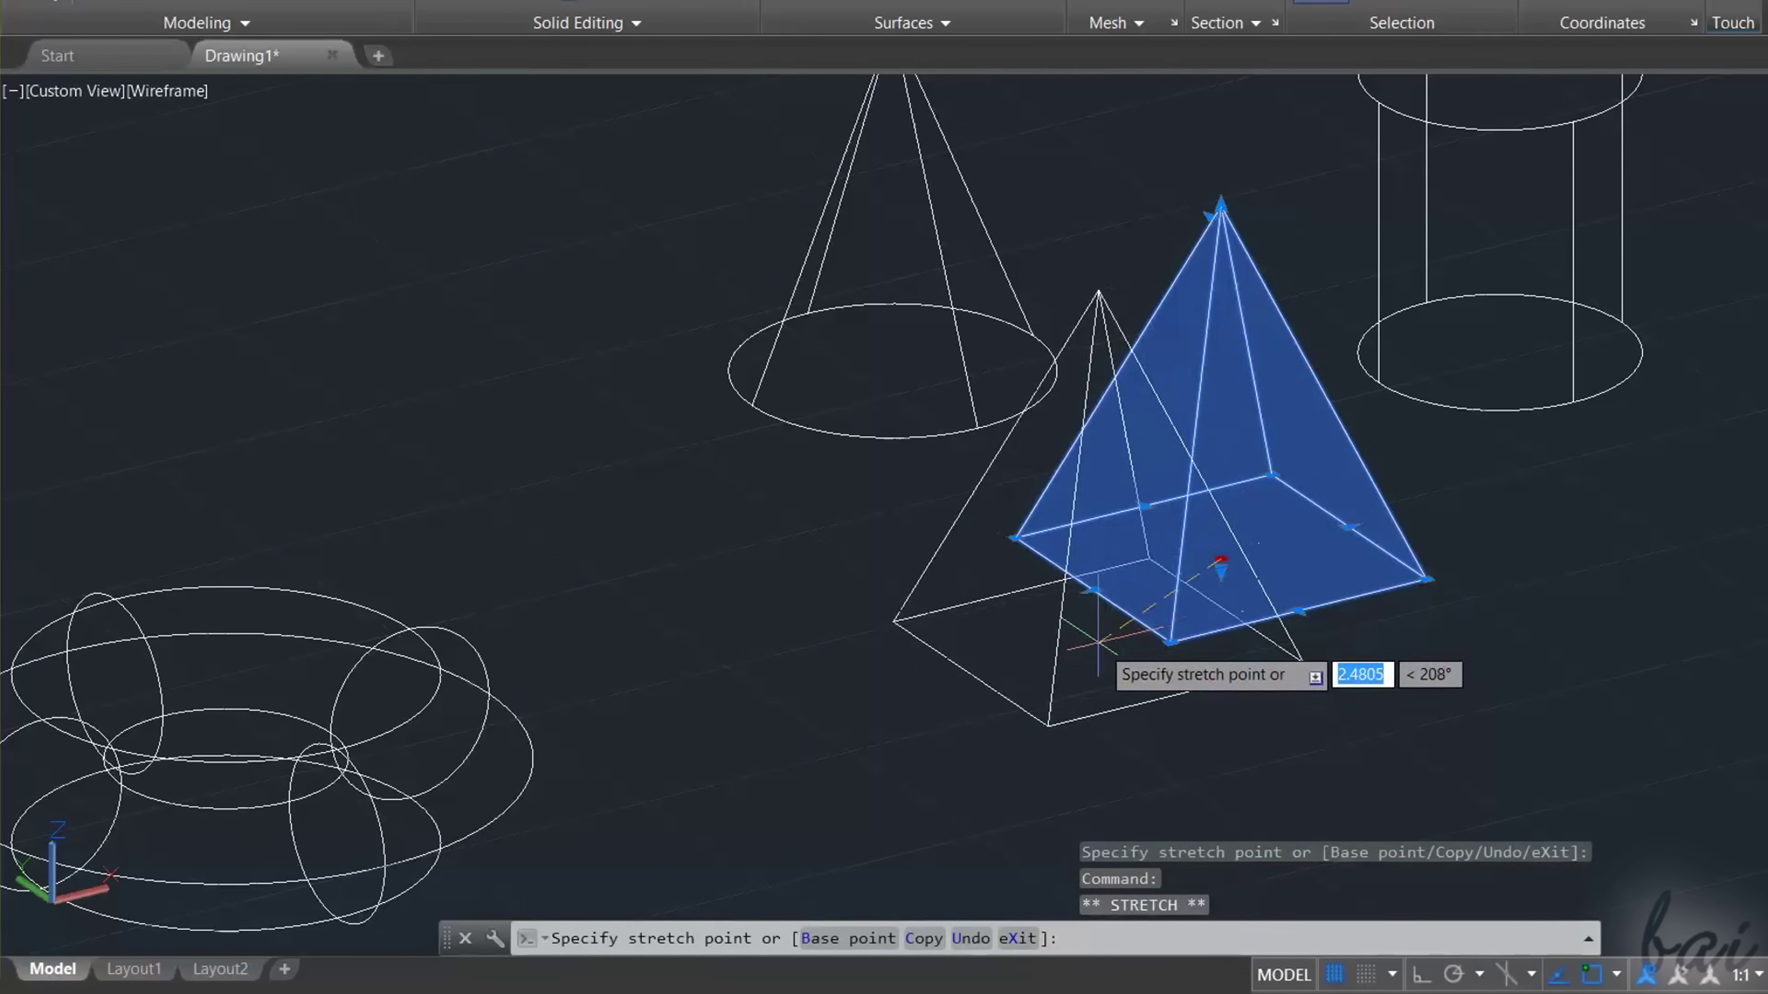
{"action": "left_click", "coordinate": [1095, 642]}
Step: Drag a pyramid base corner outward to widen it, then grab height and torus grips
{"action": "left_click", "coordinate": [1402, 672]}
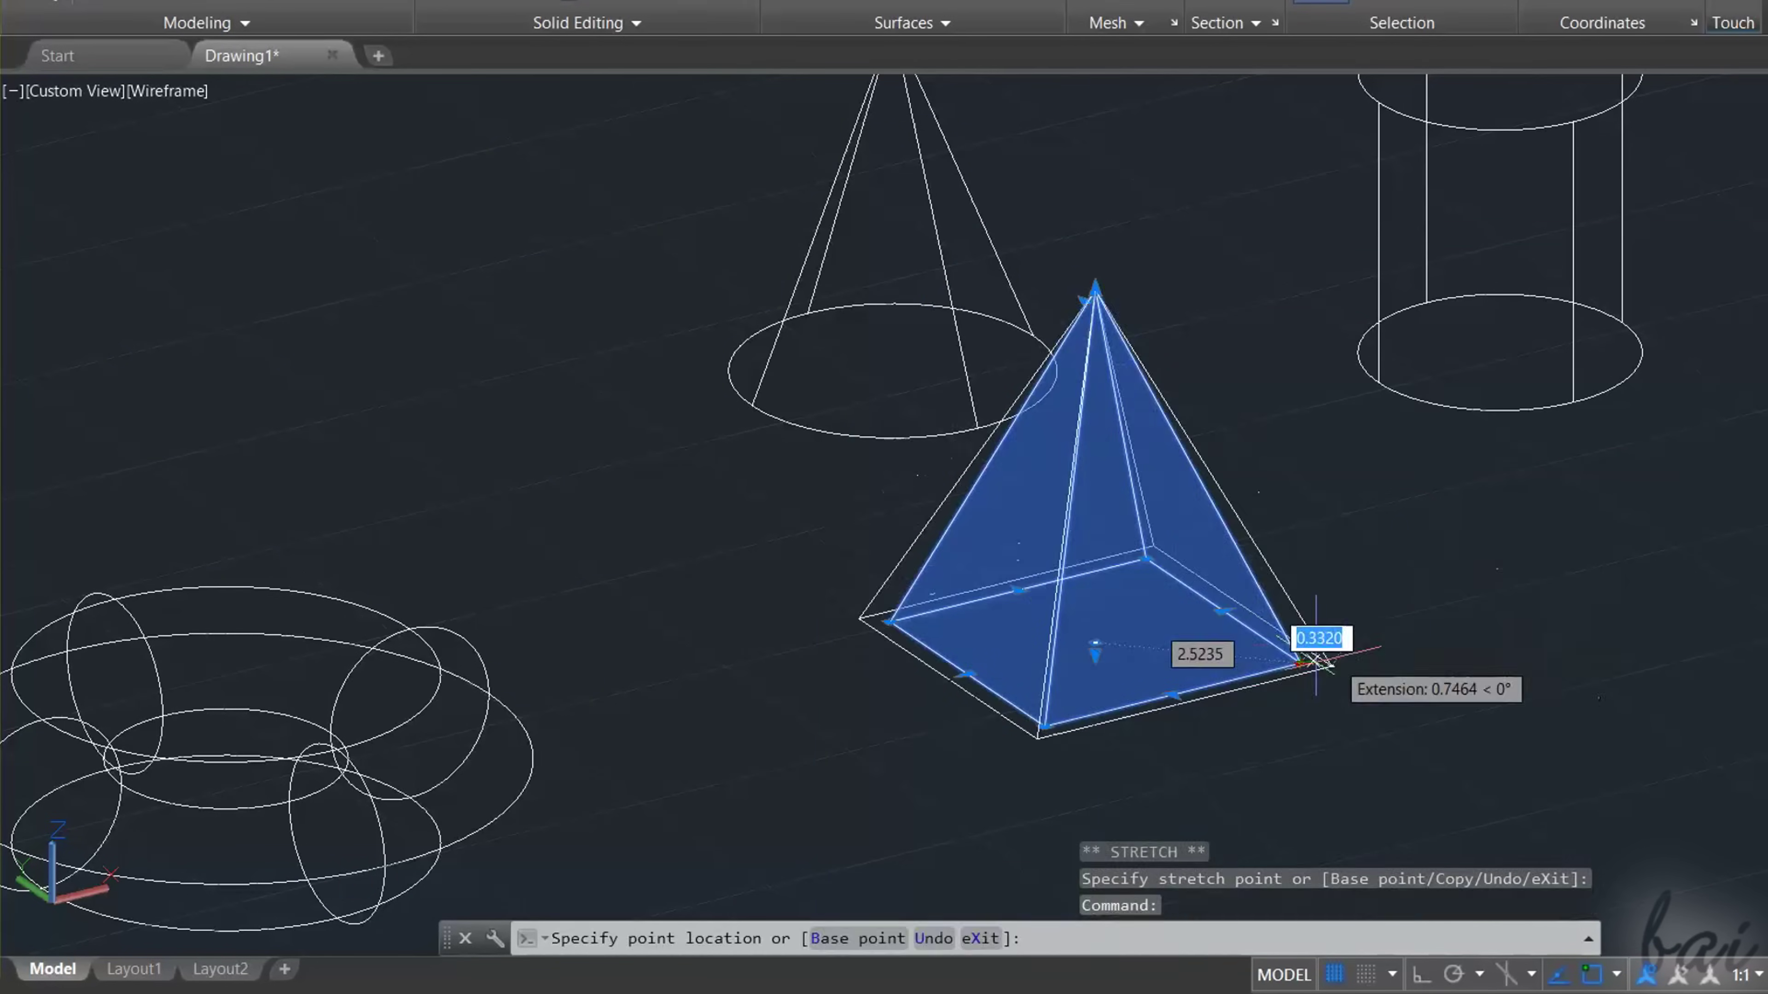
{"action": "left_click", "coordinate": [1384, 654]}
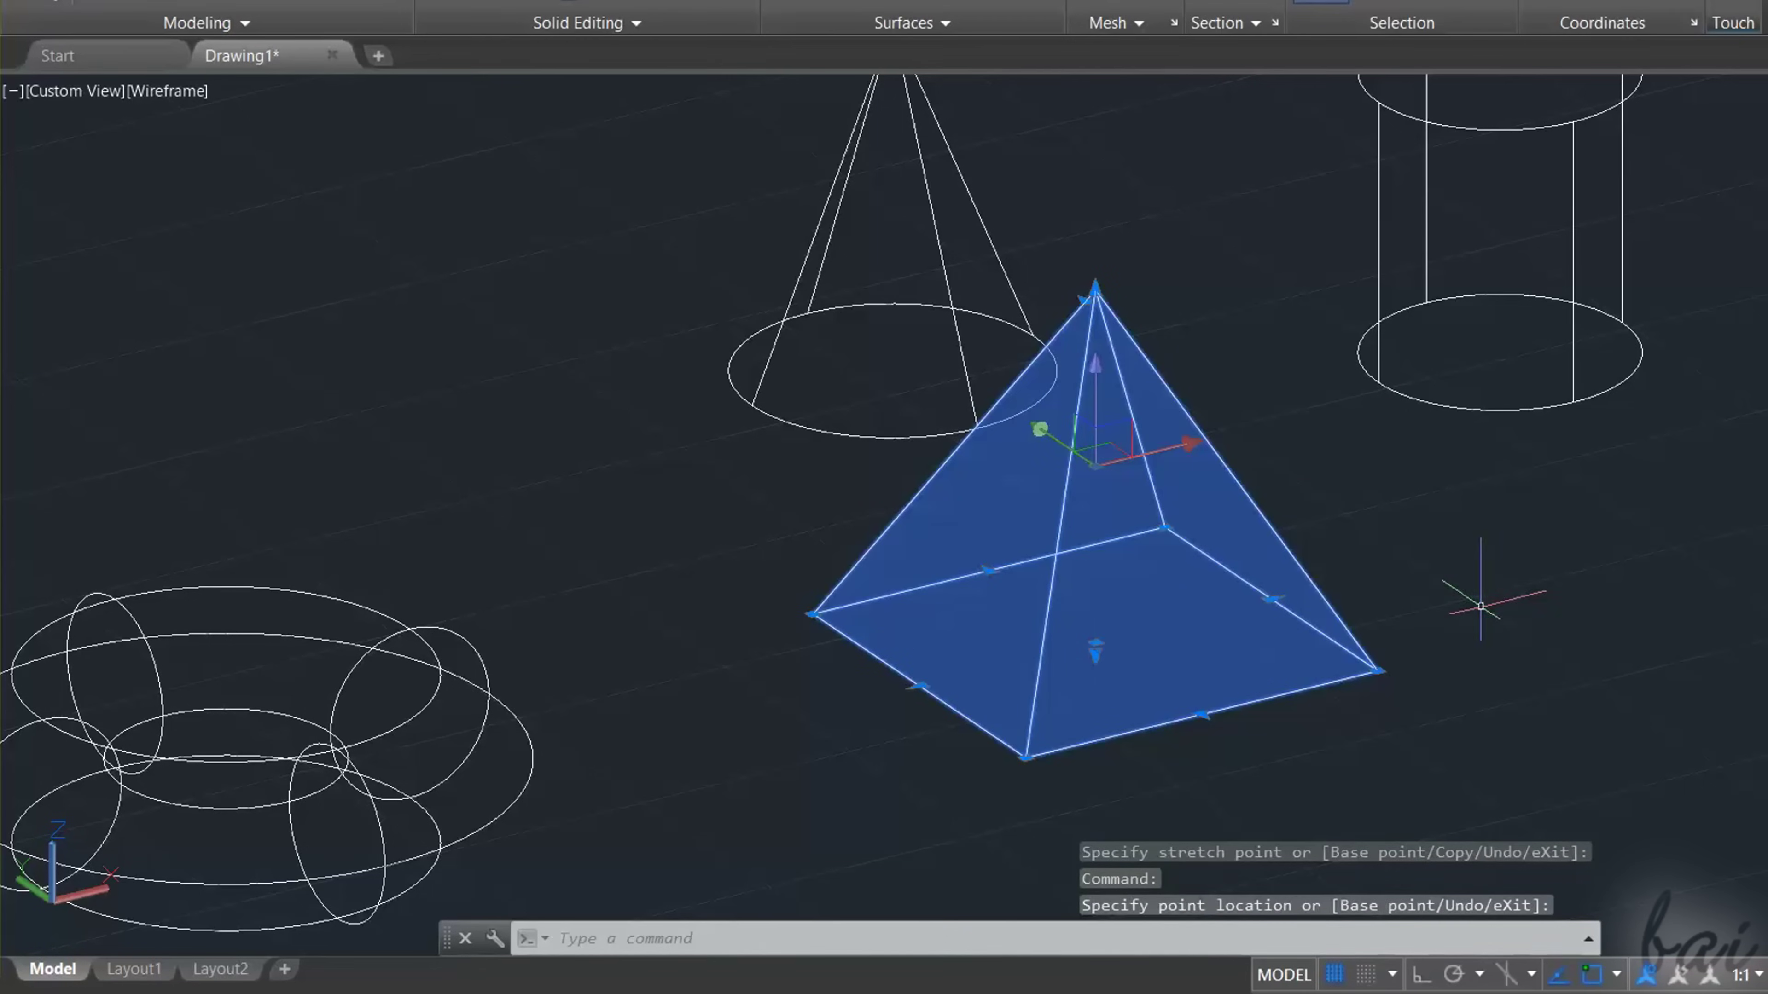
{"action": "left_click", "coordinate": [1095, 651]}
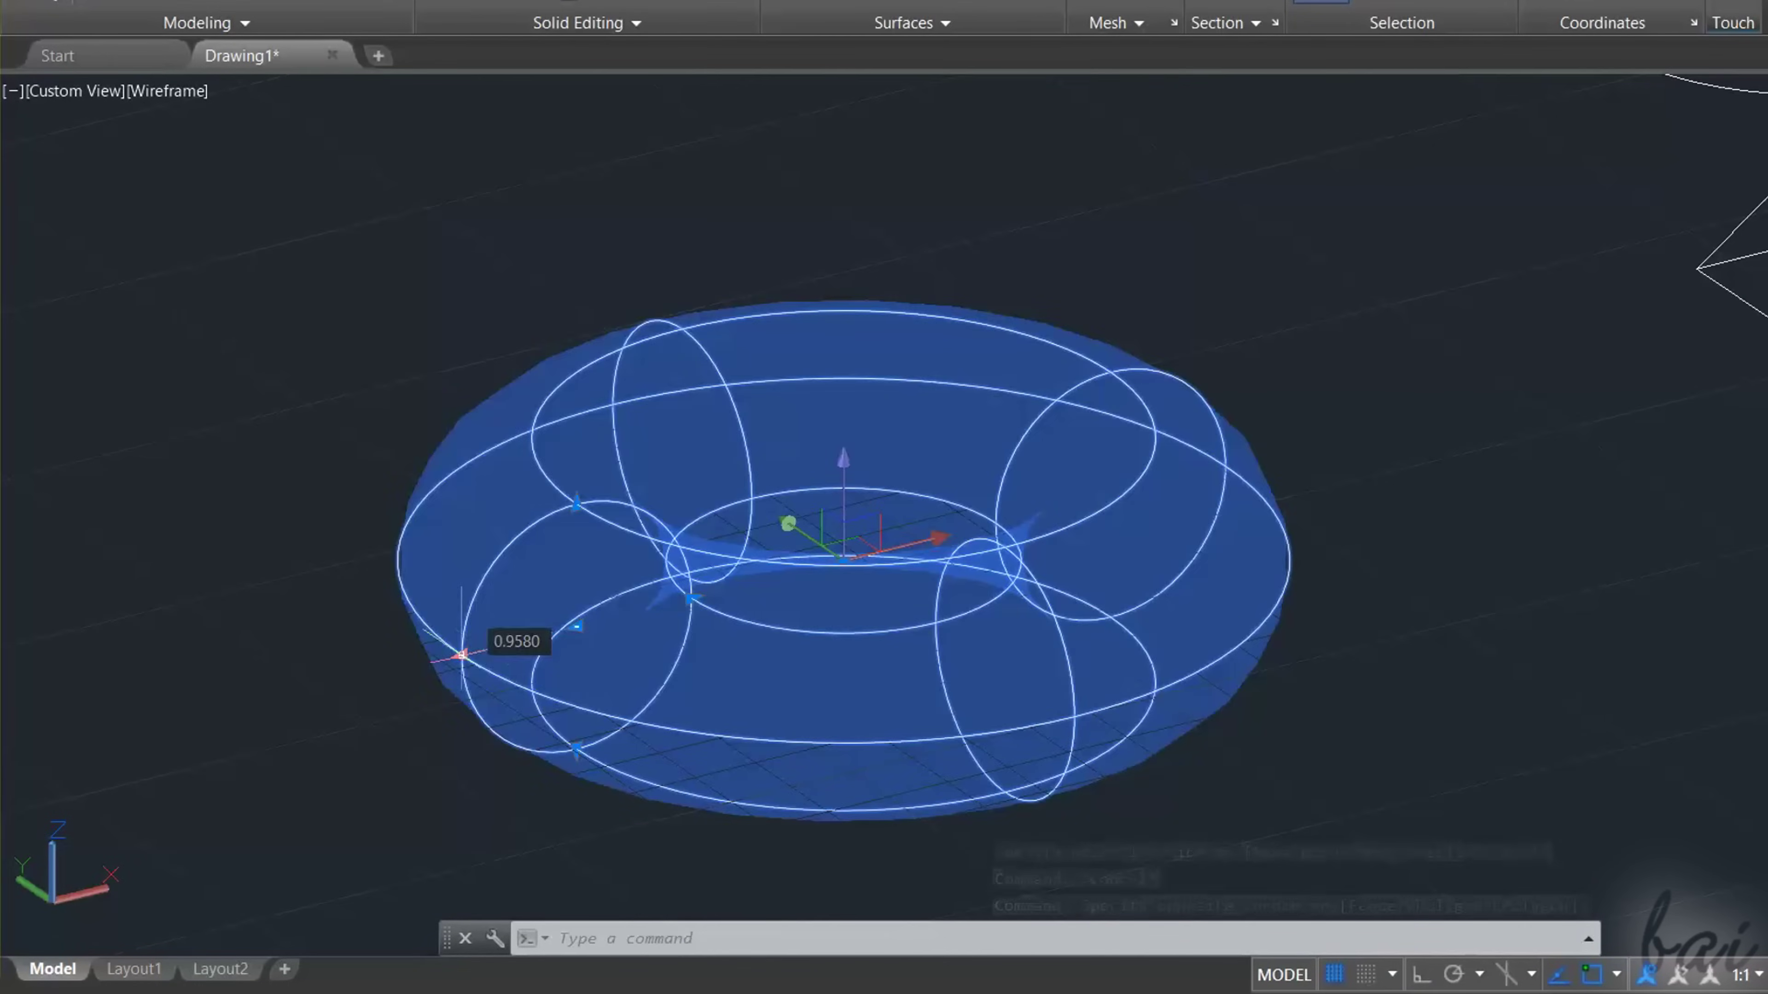
{"action": "left_click", "coordinate": [459, 655]}
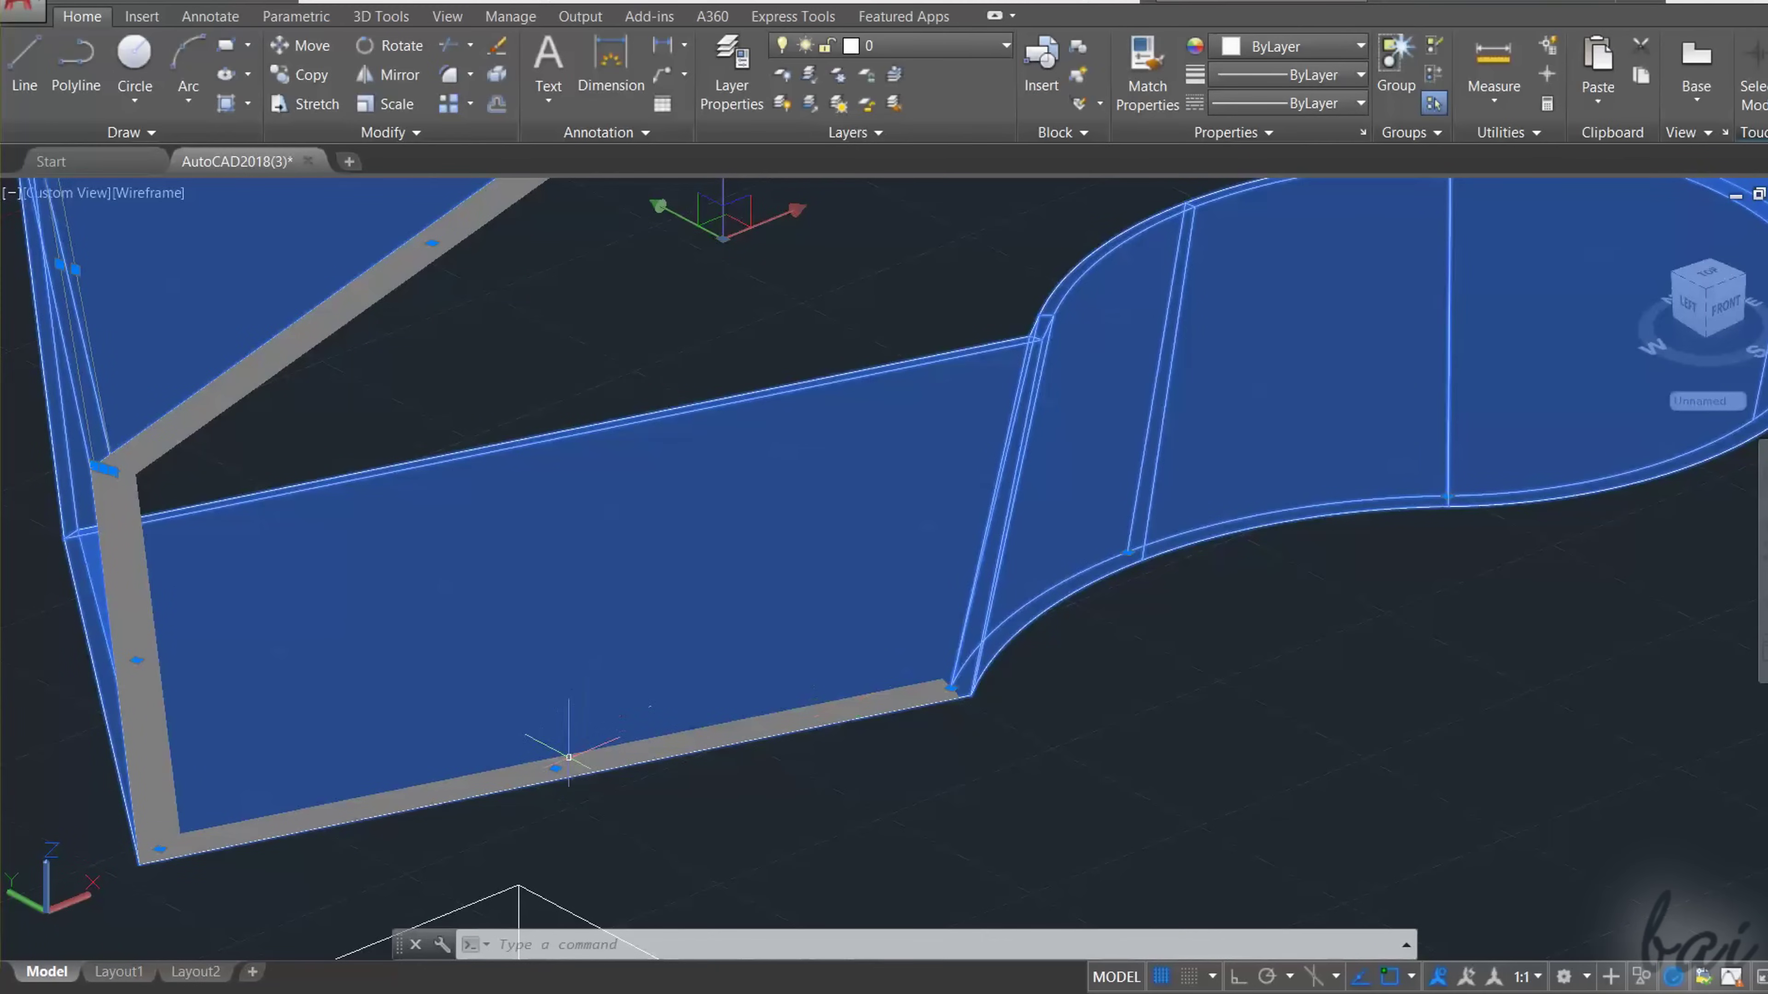
Step: Stretch the wall's bottom edge, curved section and corners to new positions with grips
{"action": "left_click", "coordinate": [563, 767]}
{"action": "scroll", "coordinate": [564, 769], "scroll_direction": "down", "scroll_amount": 4}
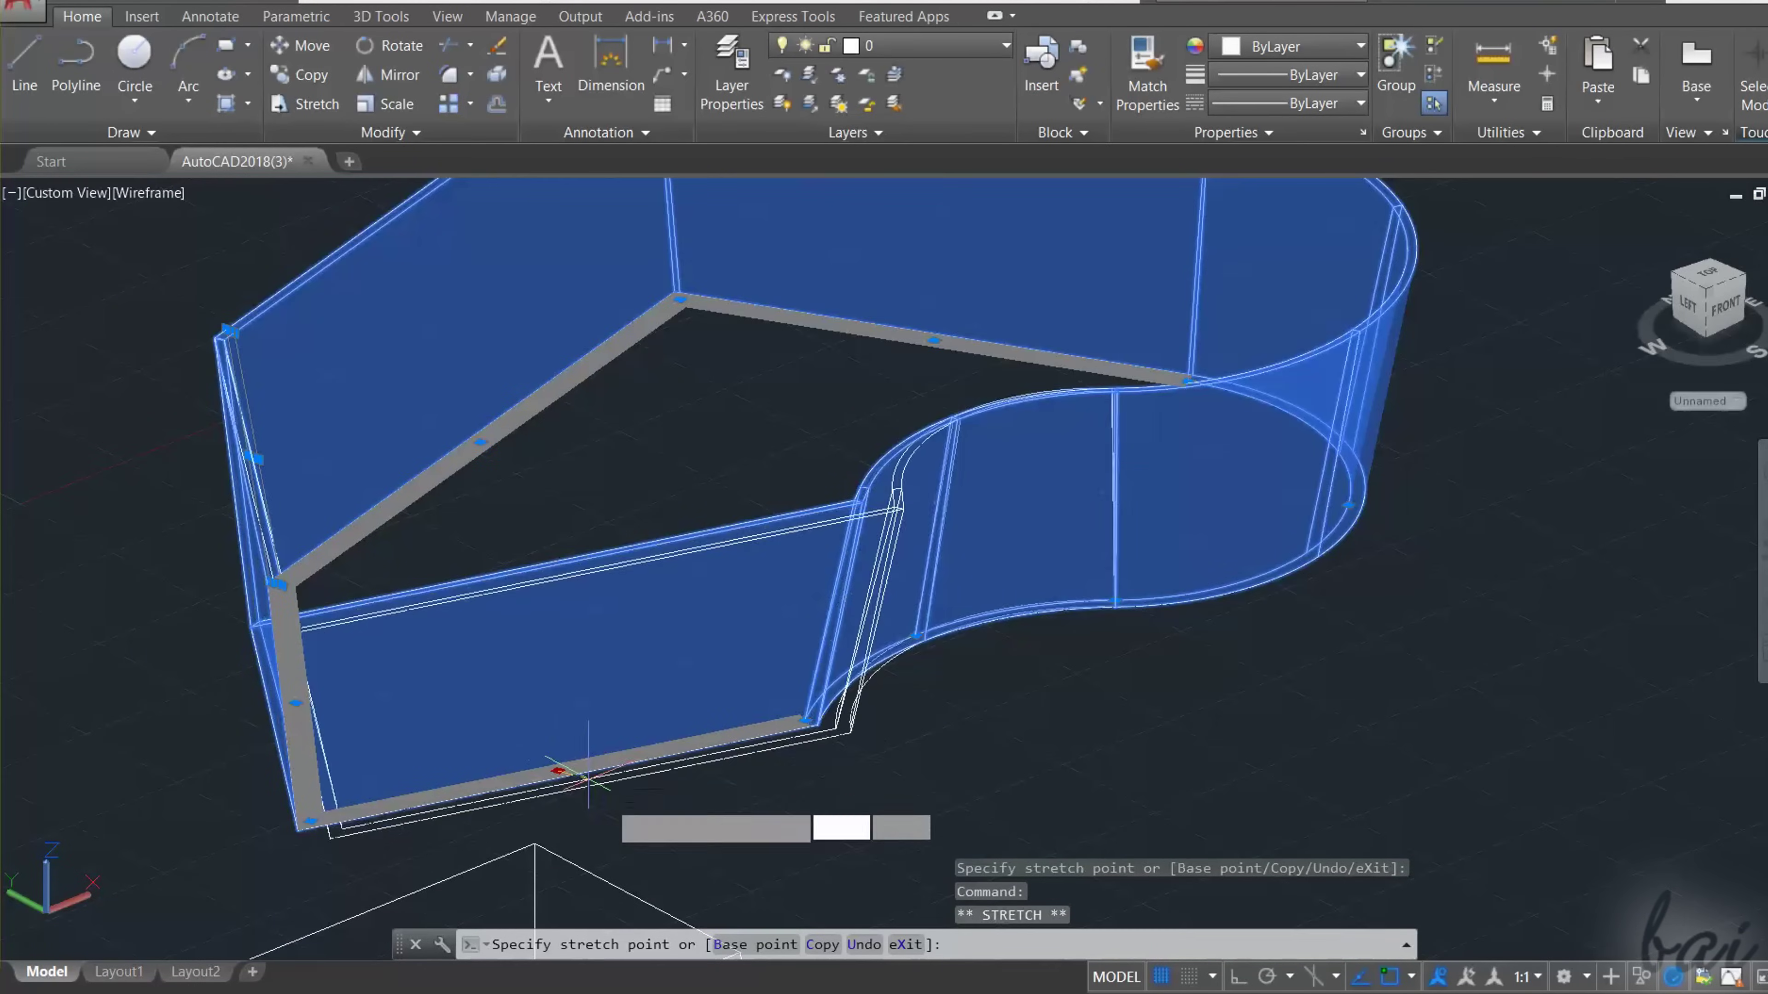
{"action": "left_click", "coordinate": [505, 810]}
{"action": "scroll", "coordinate": [1386, 512], "scroll_direction": "up", "scroll_amount": 3}
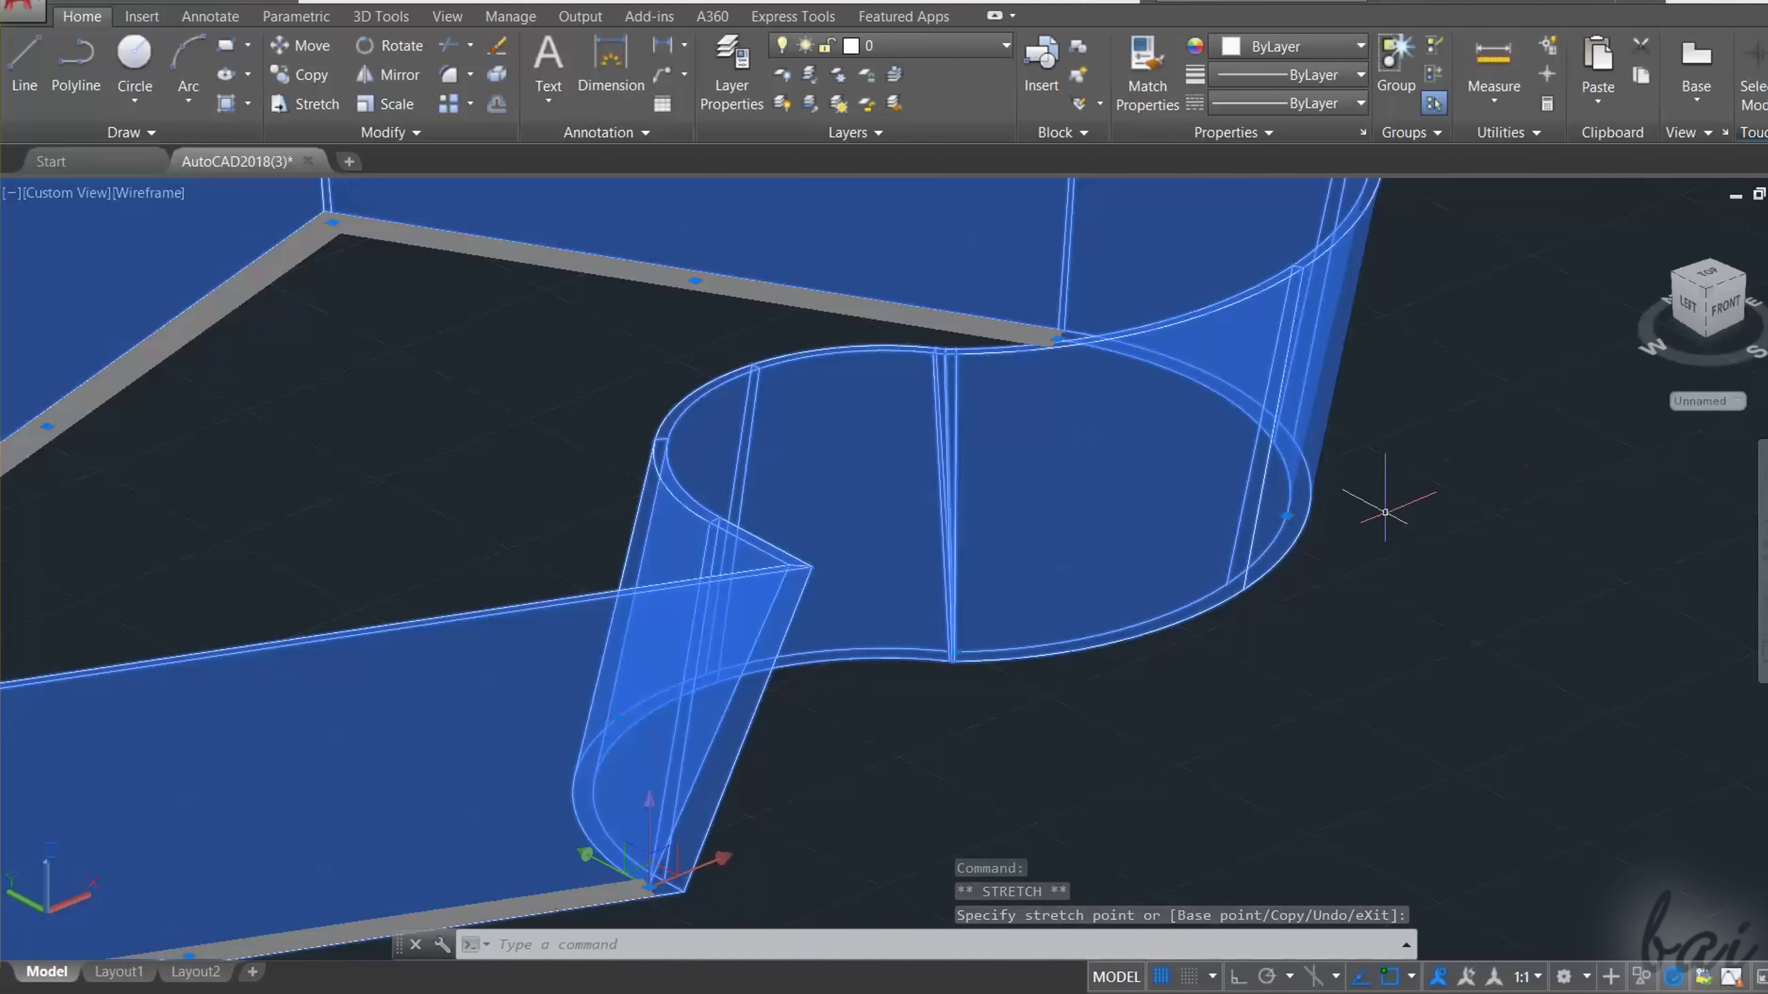
{"action": "left_click", "coordinate": [1287, 516]}
{"action": "scroll", "coordinate": [1289, 522], "scroll_direction": "down", "scroll_amount": 4}
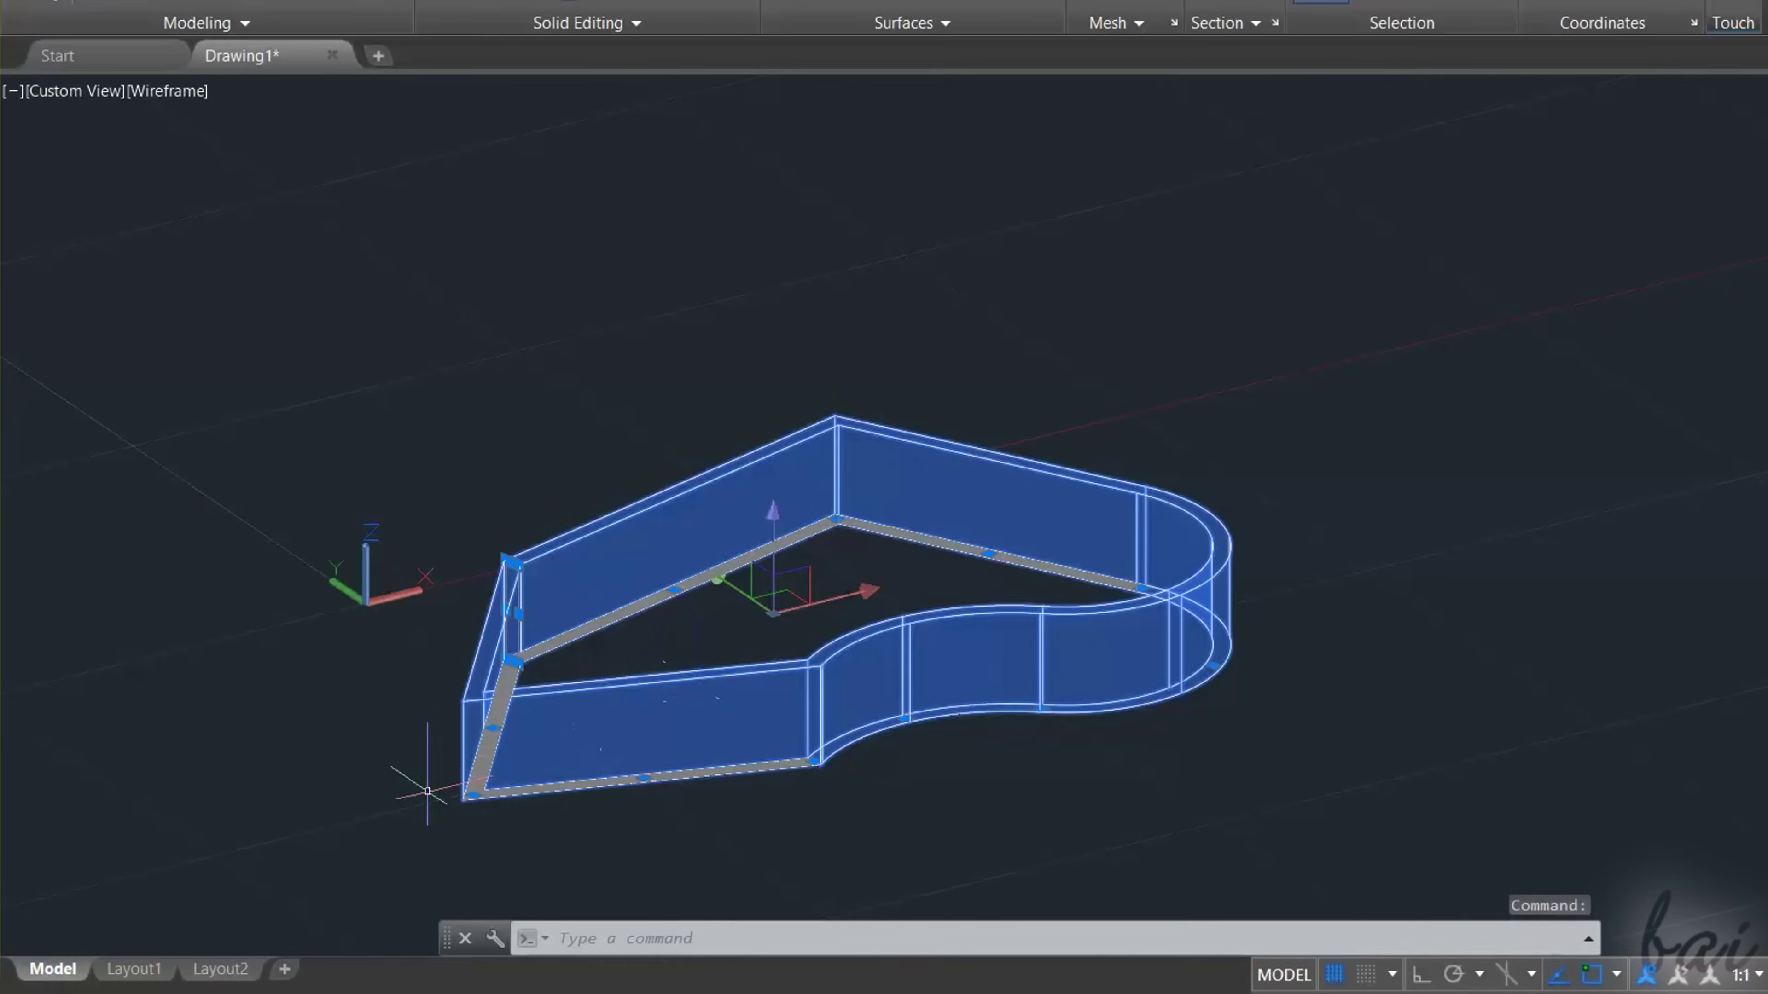
{"action": "scroll", "coordinate": [634, 418], "scroll_direction": "up", "scroll_amount": 5}
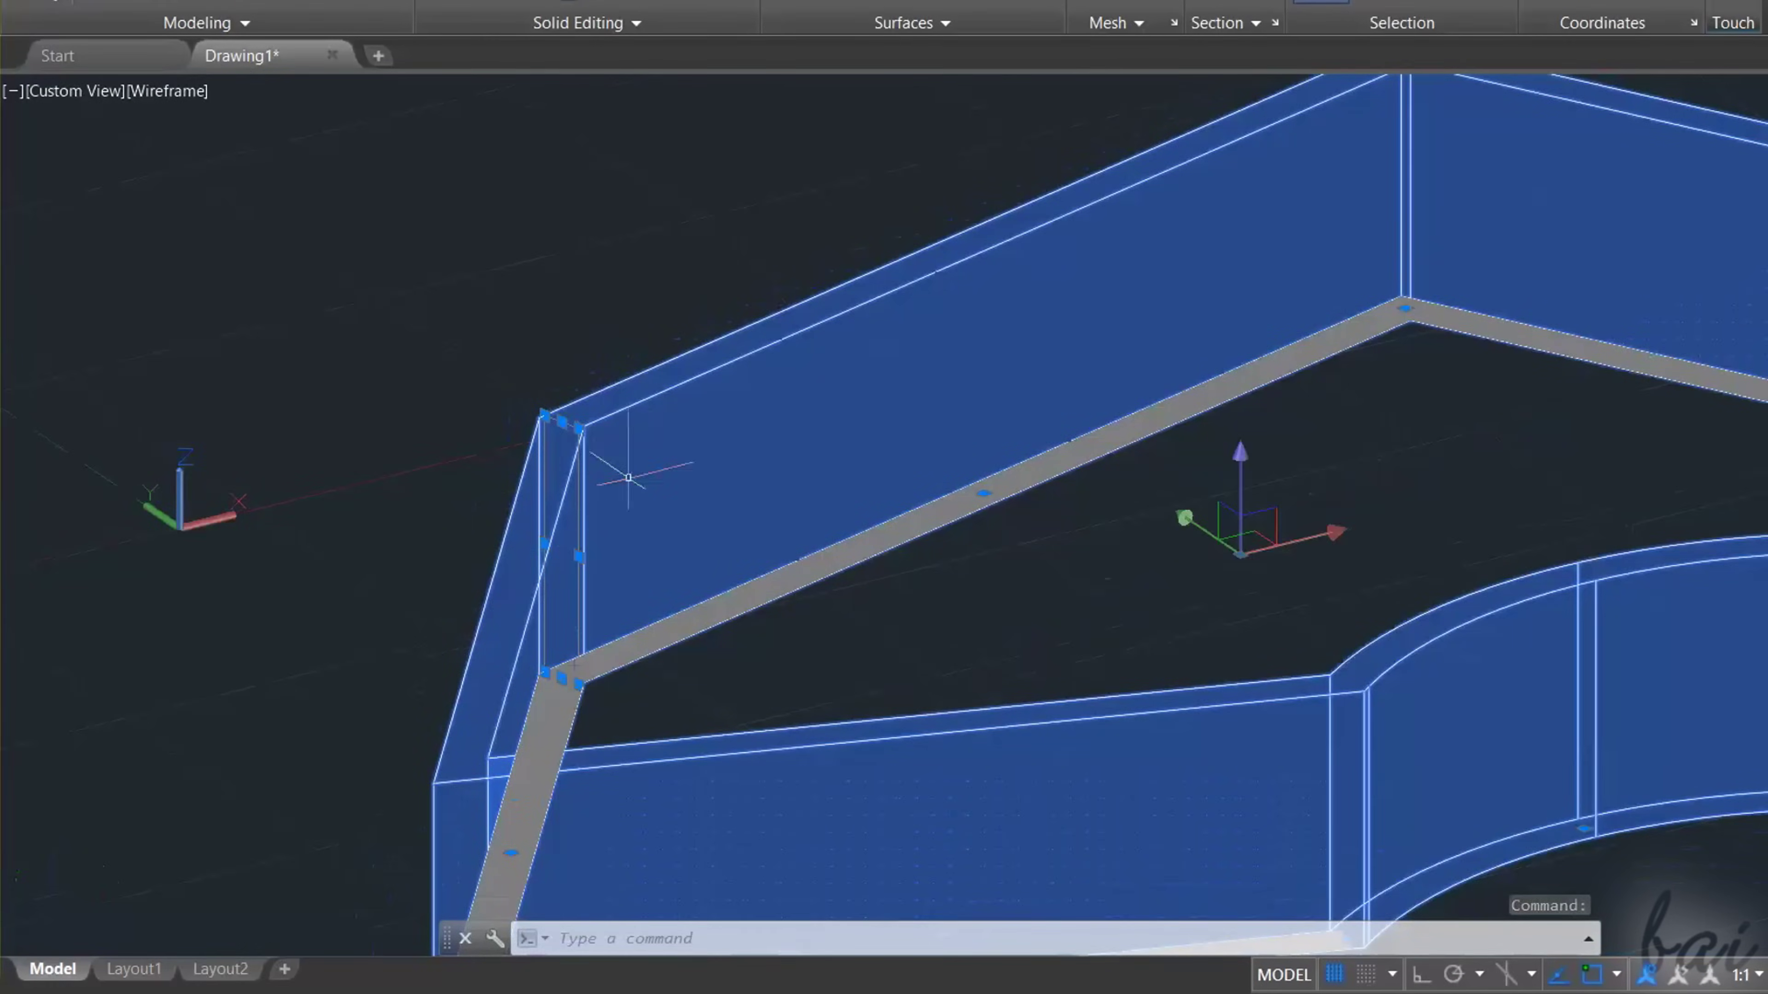
{"action": "left_click", "coordinate": [578, 556]}
{"action": "left_click", "coordinate": [700, 606]}
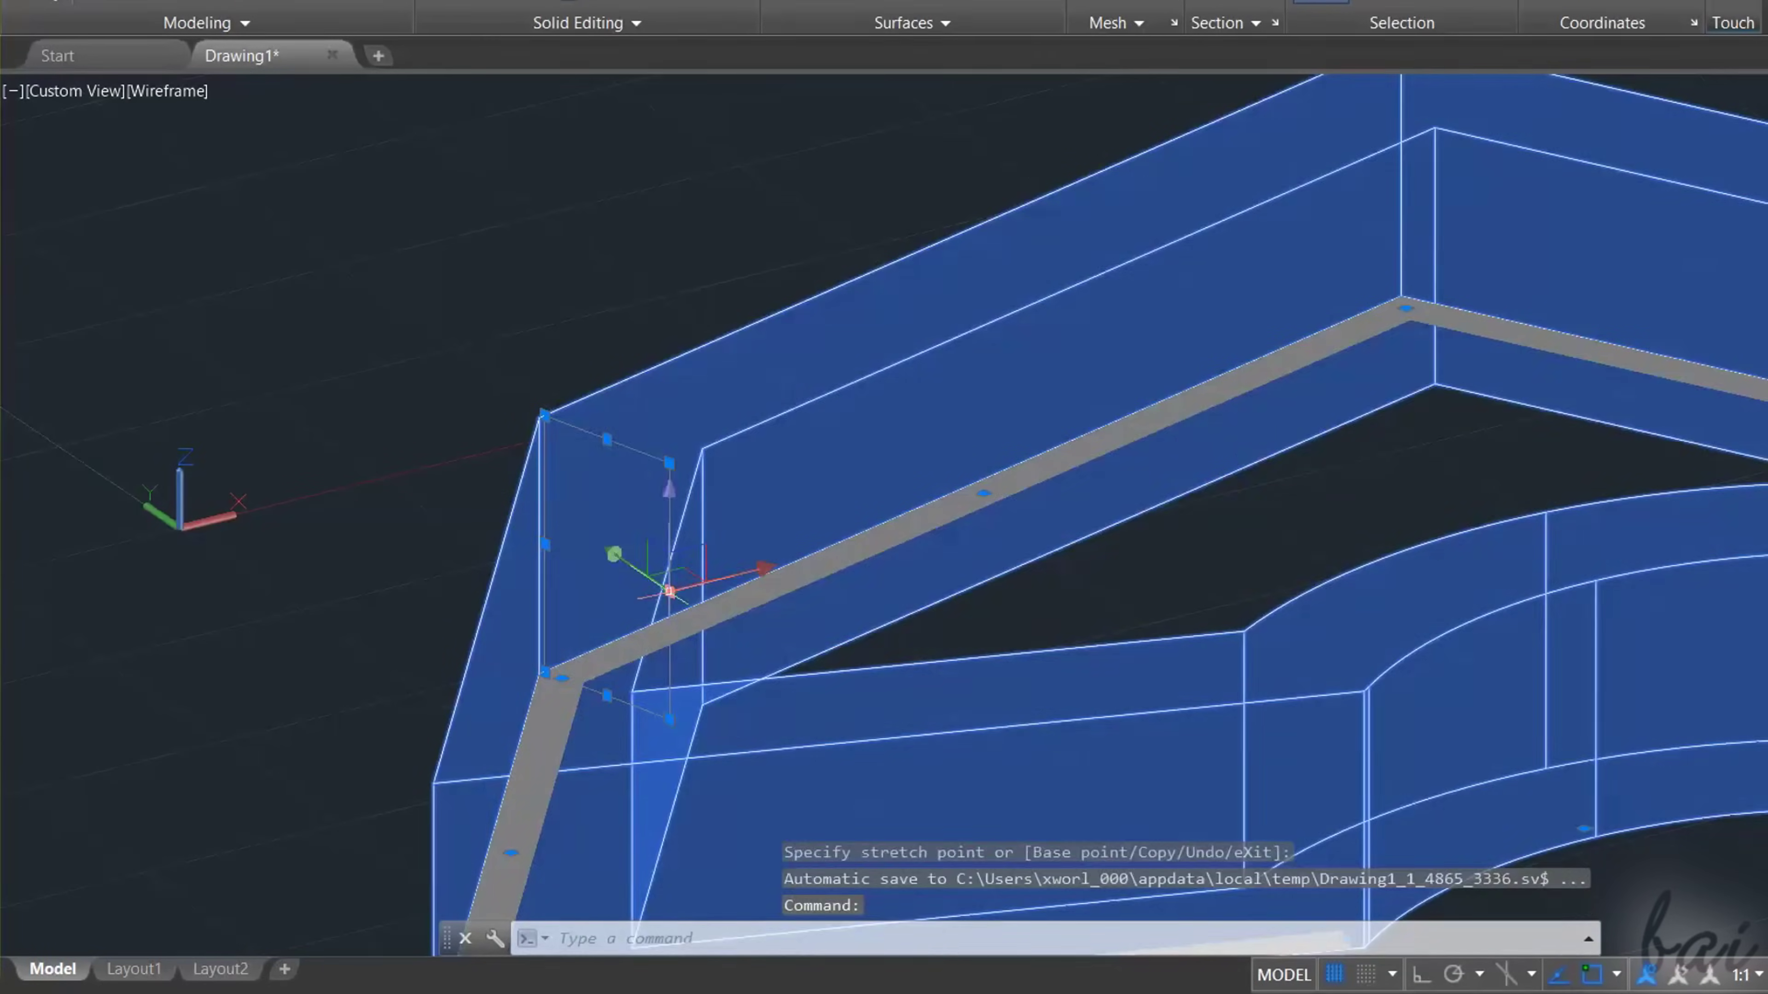
{"action": "scroll", "coordinate": [694, 514], "scroll_direction": "down", "scroll_amount": 1}
{"action": "left_click", "coordinate": [575, 463]}
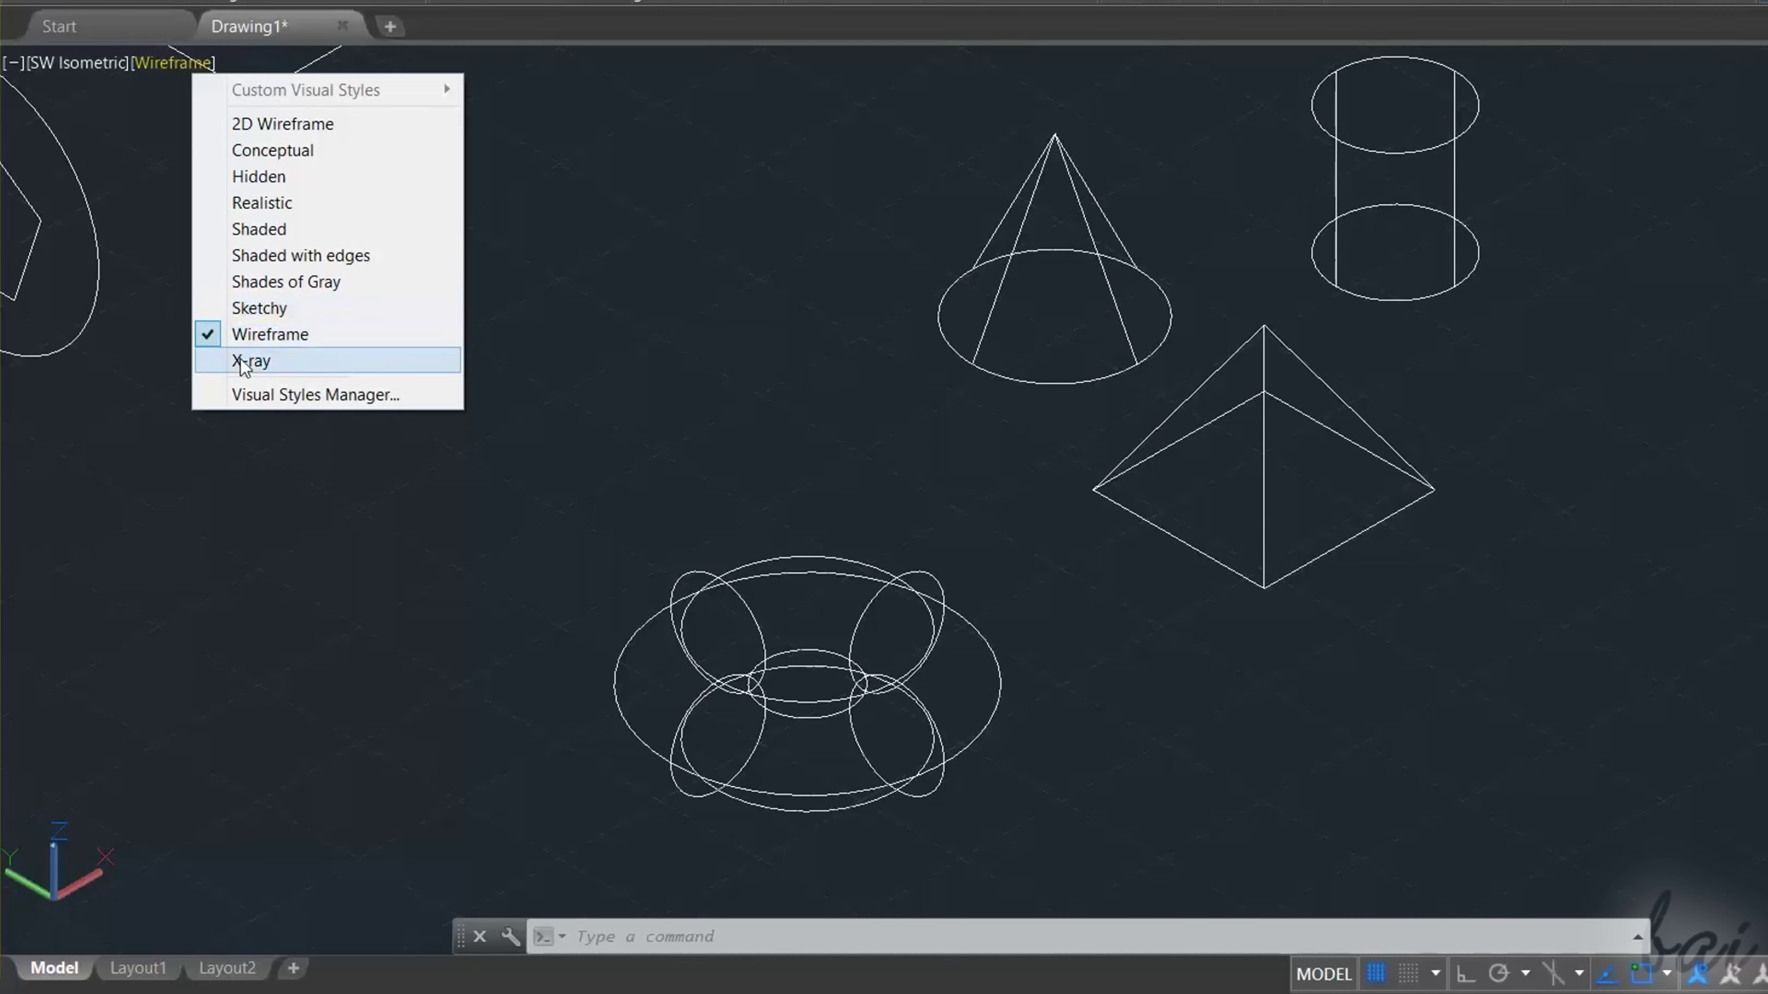
Step: Switch the viewport to the X-ray visual style and select the pyramid
{"action": "key", "text": "Escape"}
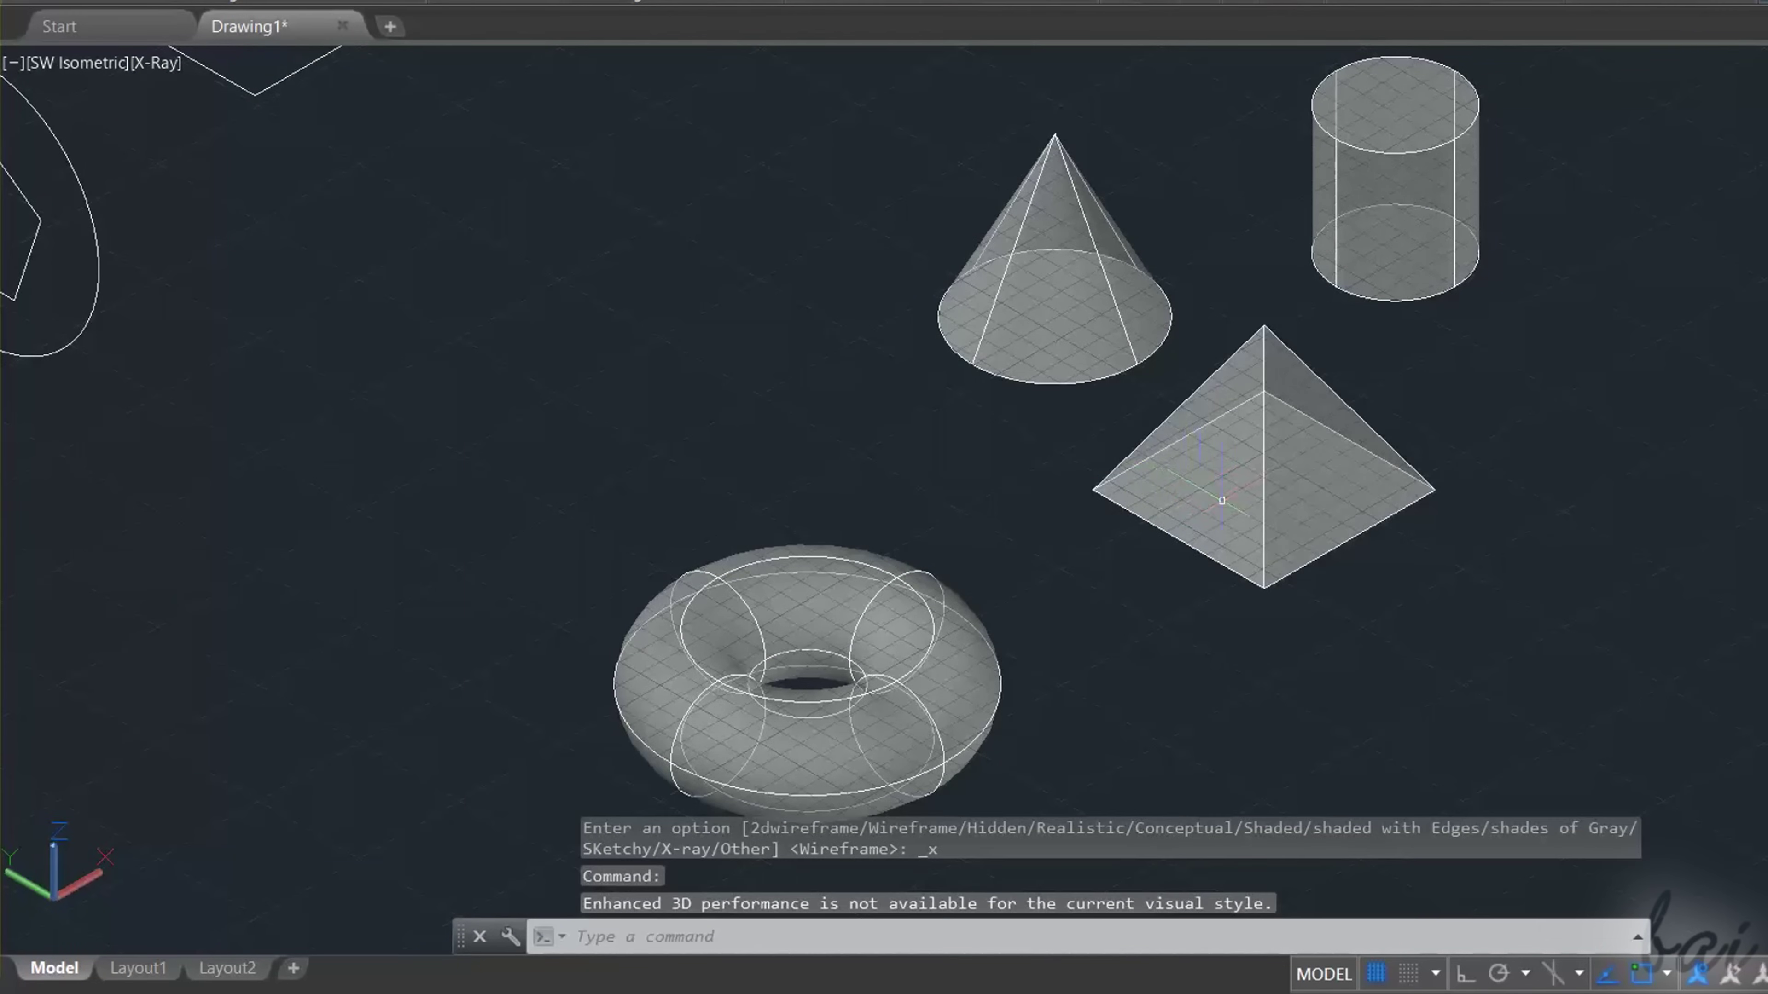
{"action": "left_click", "coordinate": [1247, 498]}
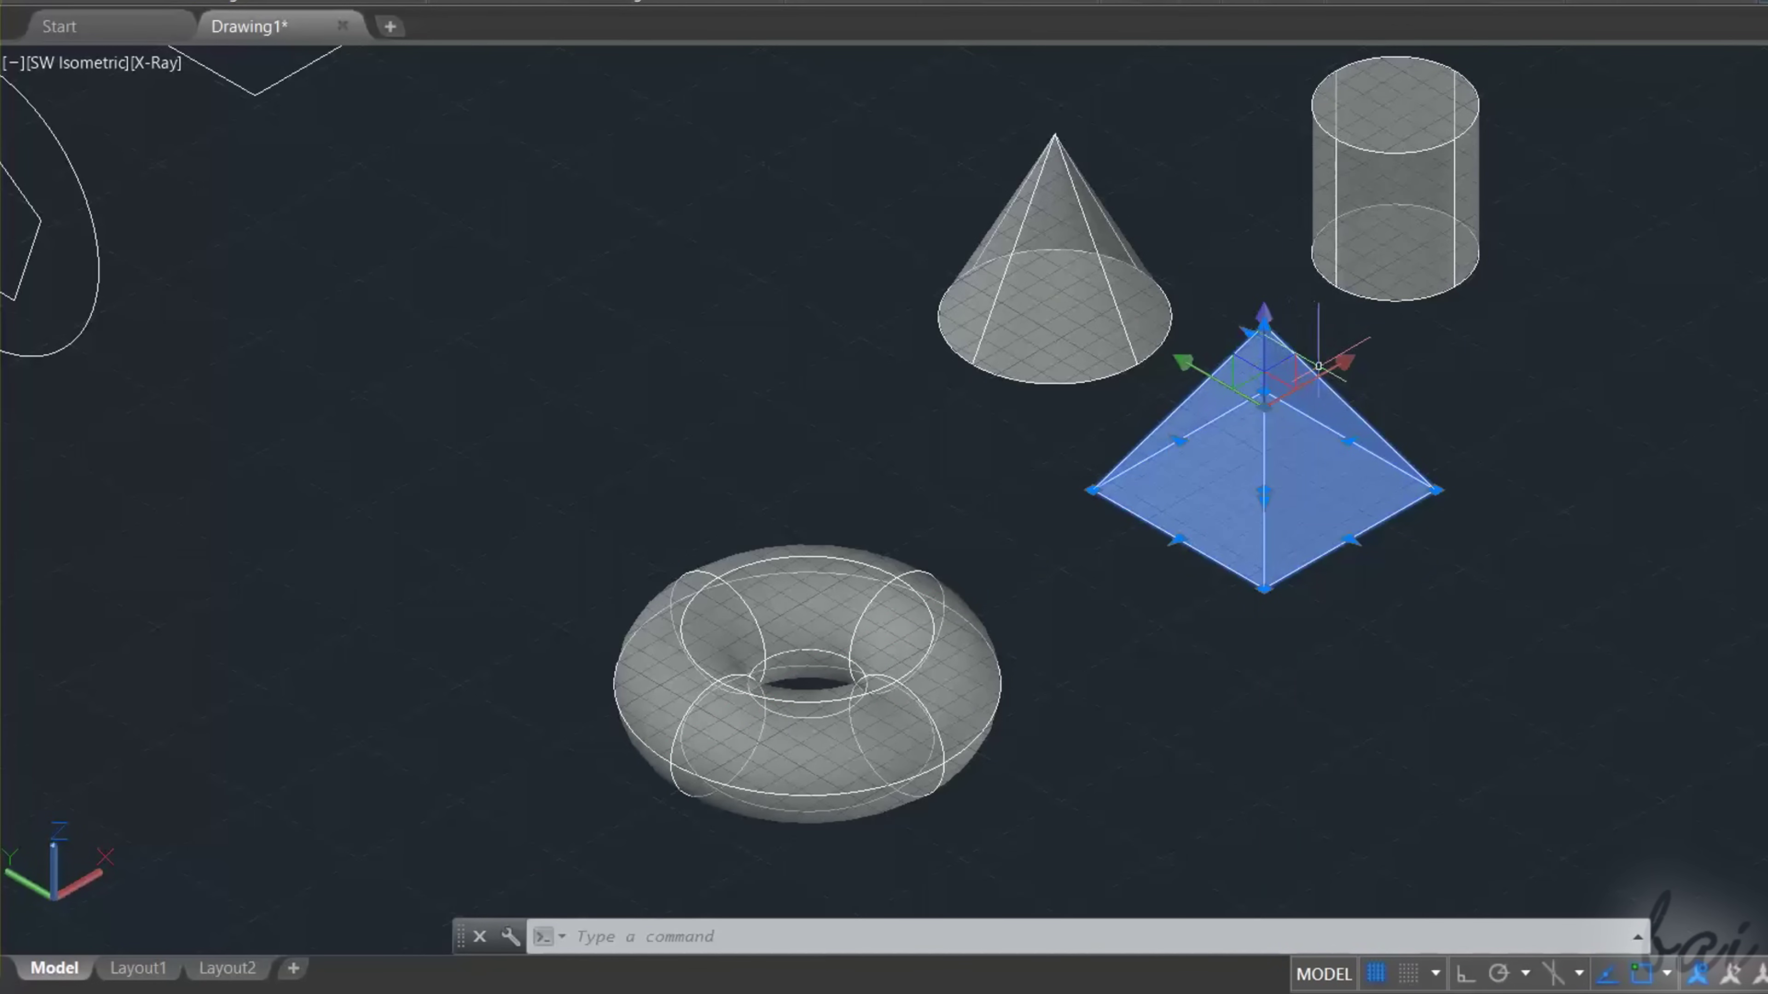
Step: Shift the pyramid along the X, Y and Z axes using the move gizmo arrows
{"action": "left_click", "coordinate": [1349, 373]}
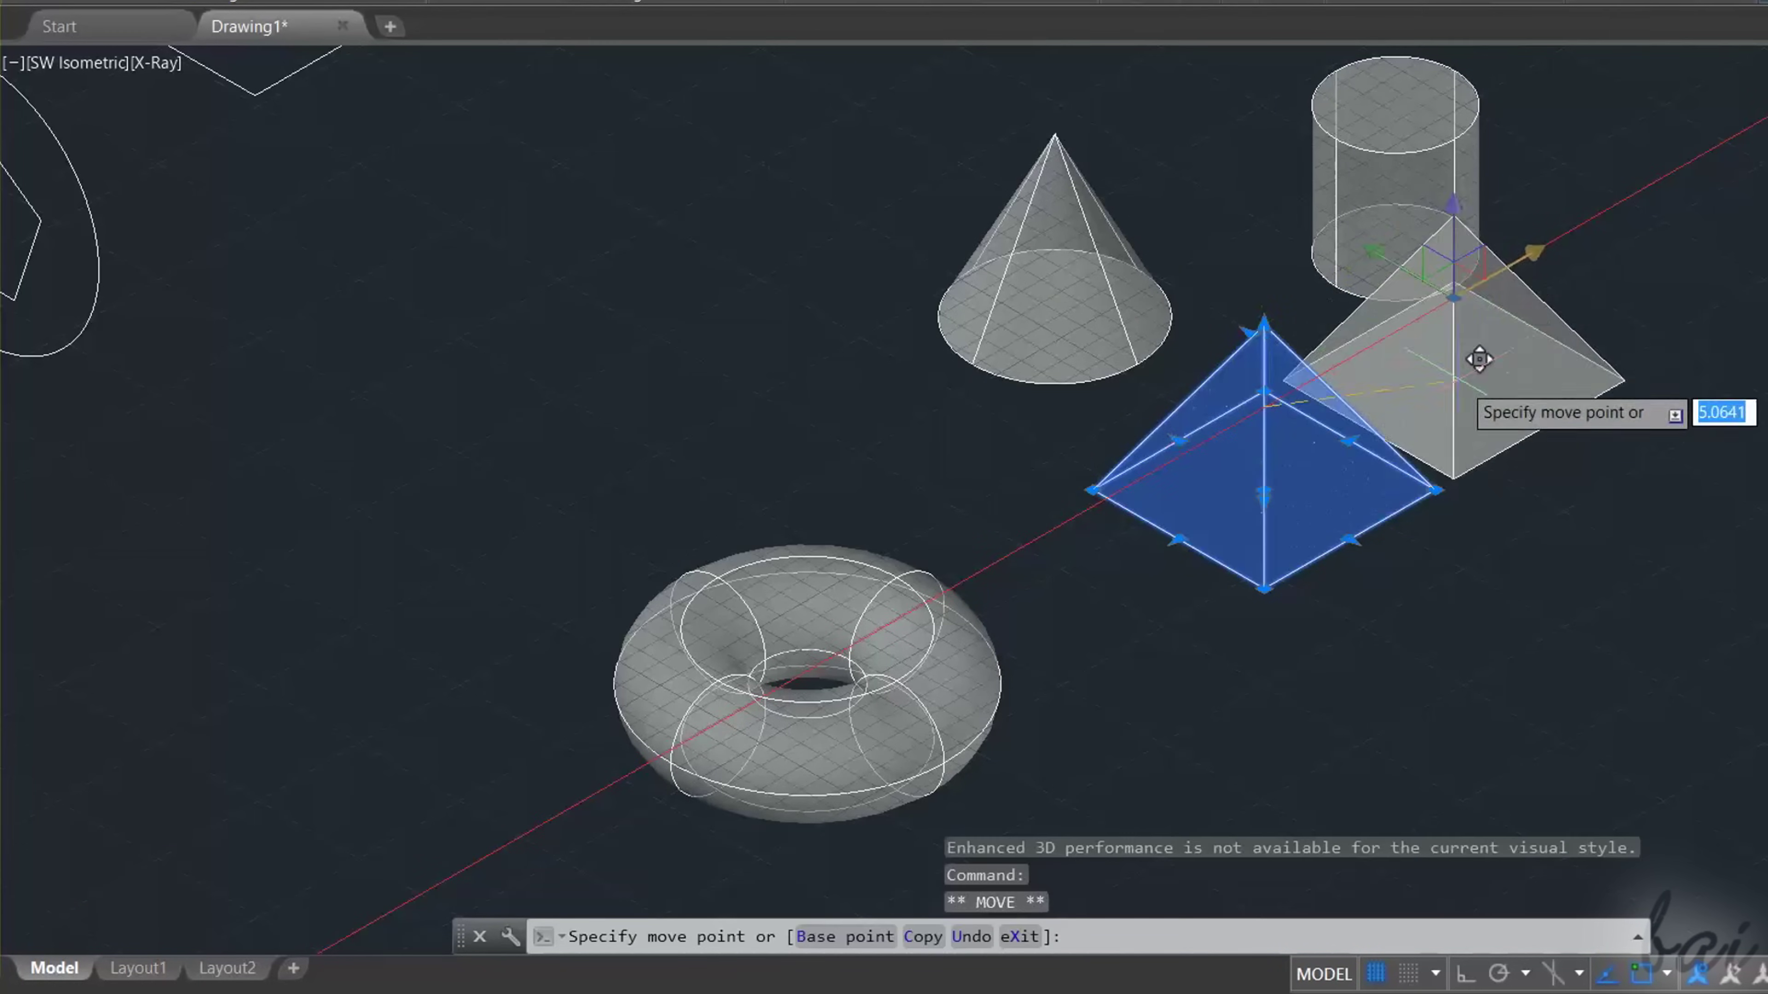
{"action": "left_click", "coordinate": [1096, 435]}
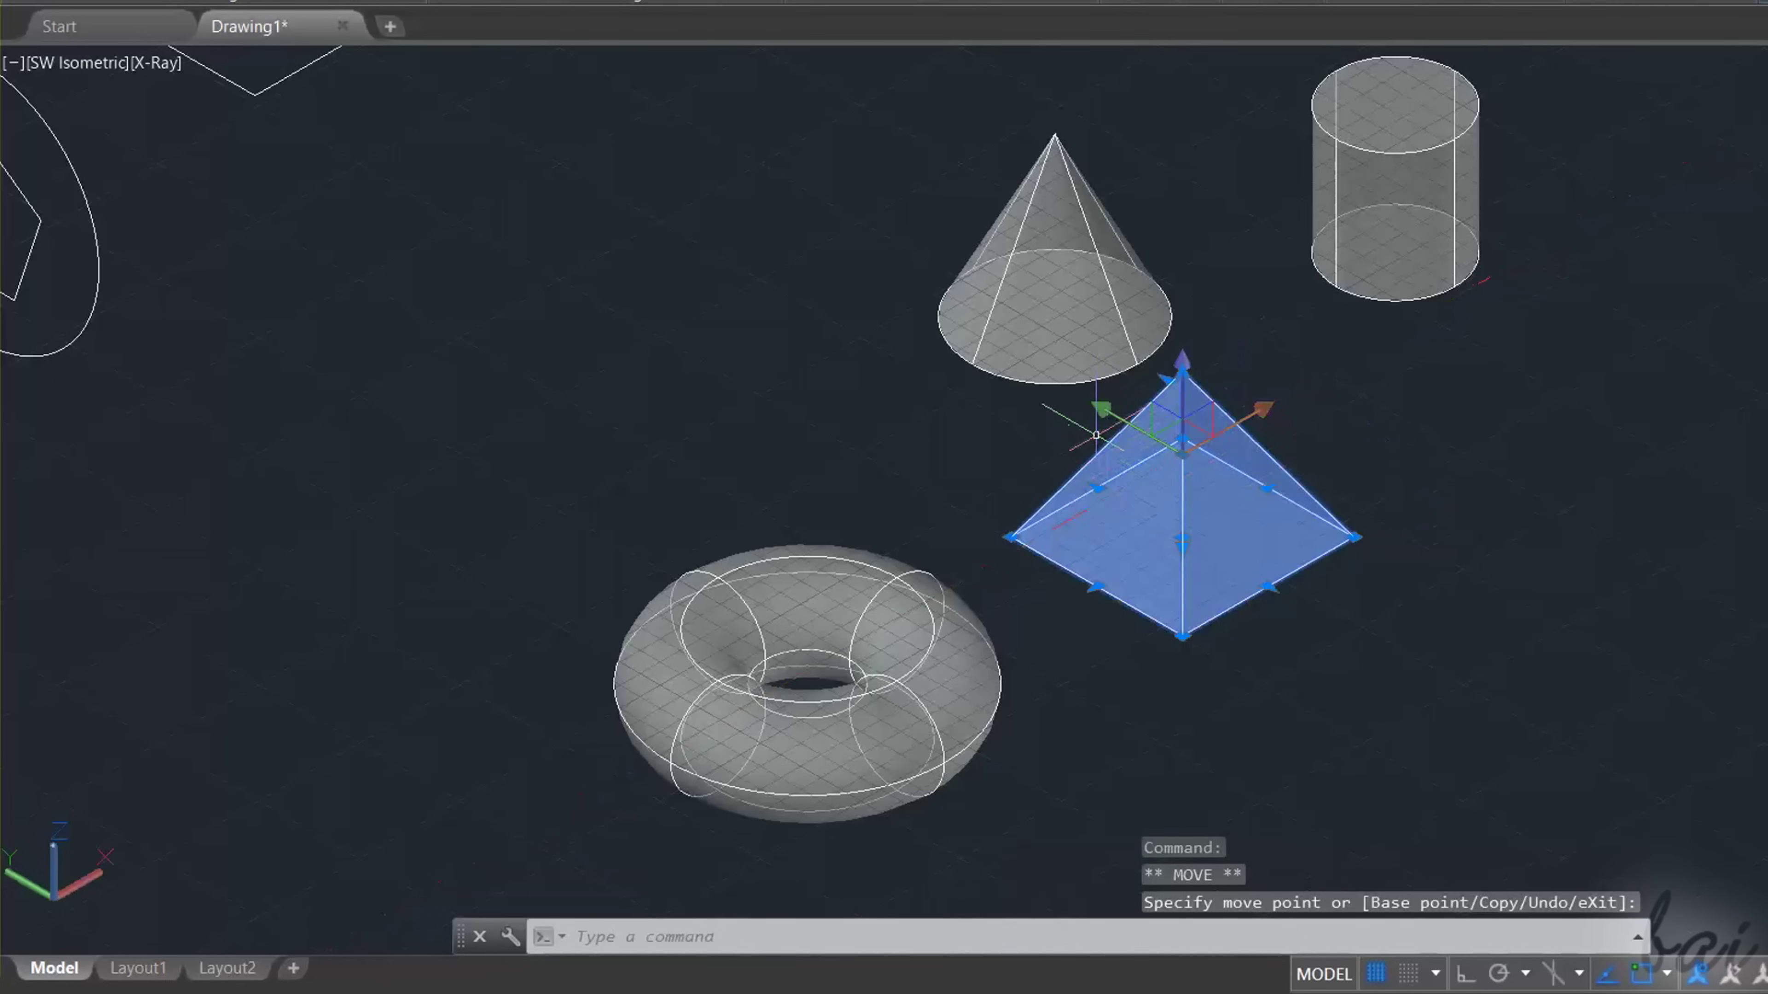
{"action": "left_click", "coordinate": [1099, 409]}
{"action": "left_click", "coordinate": [1366, 565]}
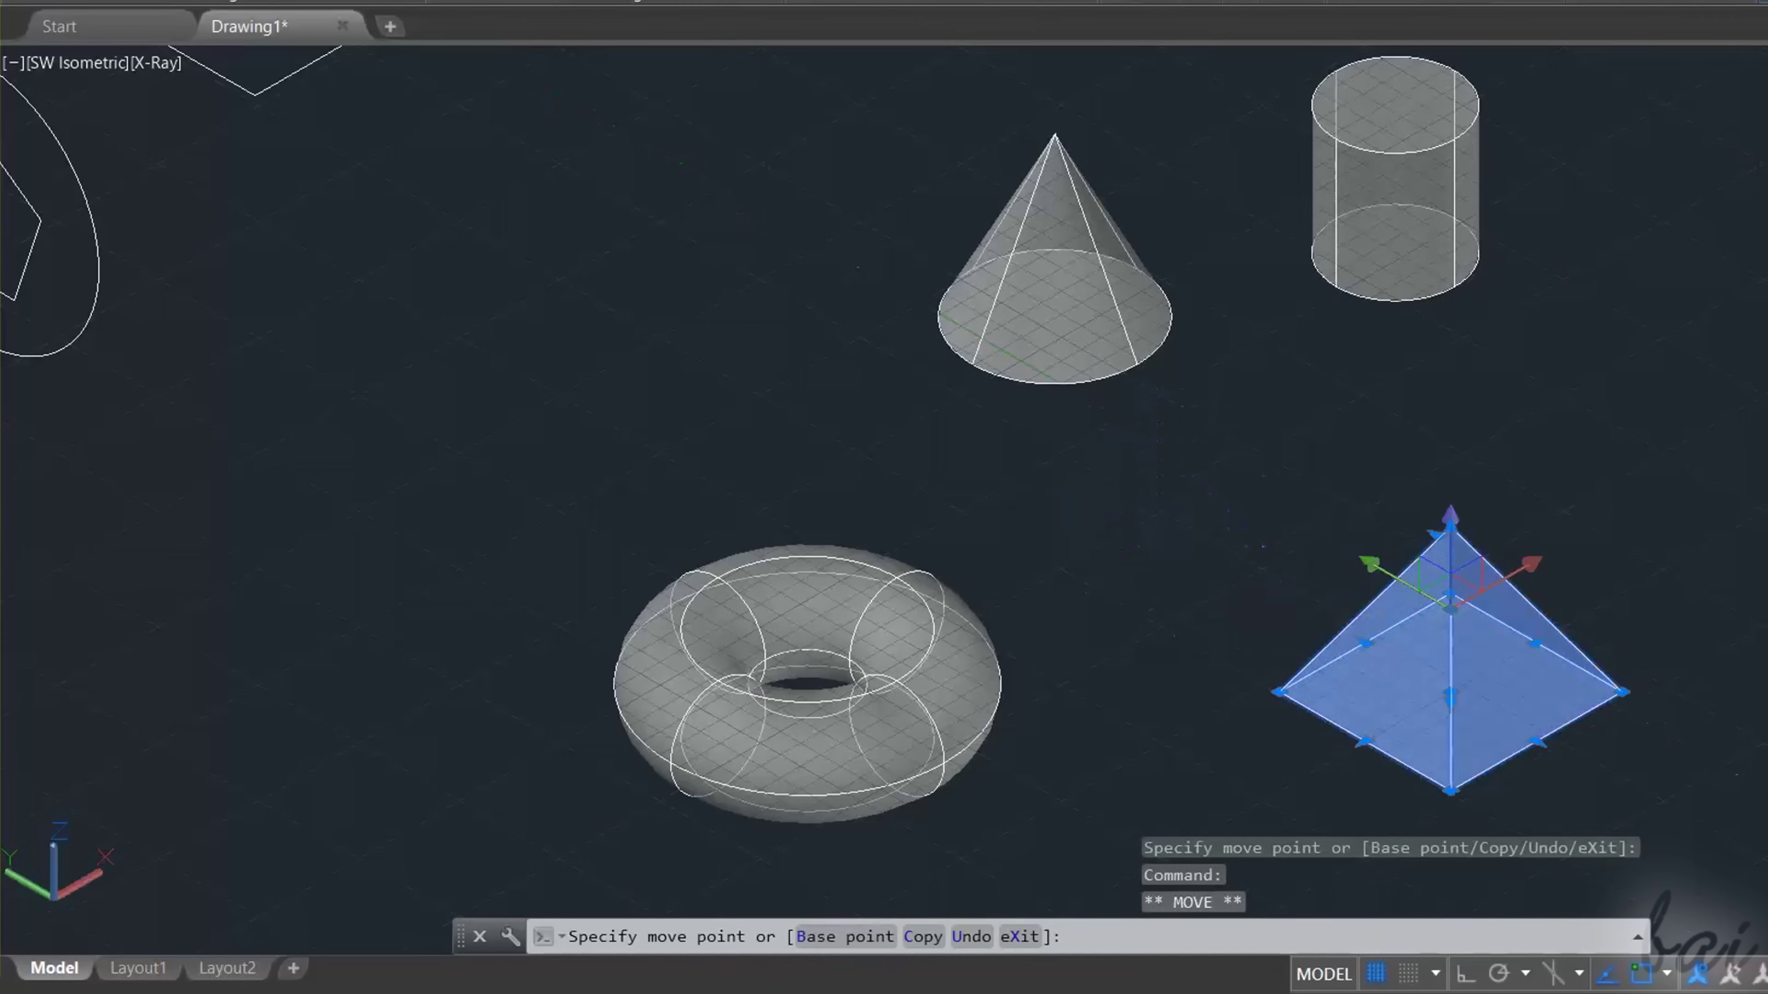
{"action": "left_click", "coordinate": [1367, 564]}
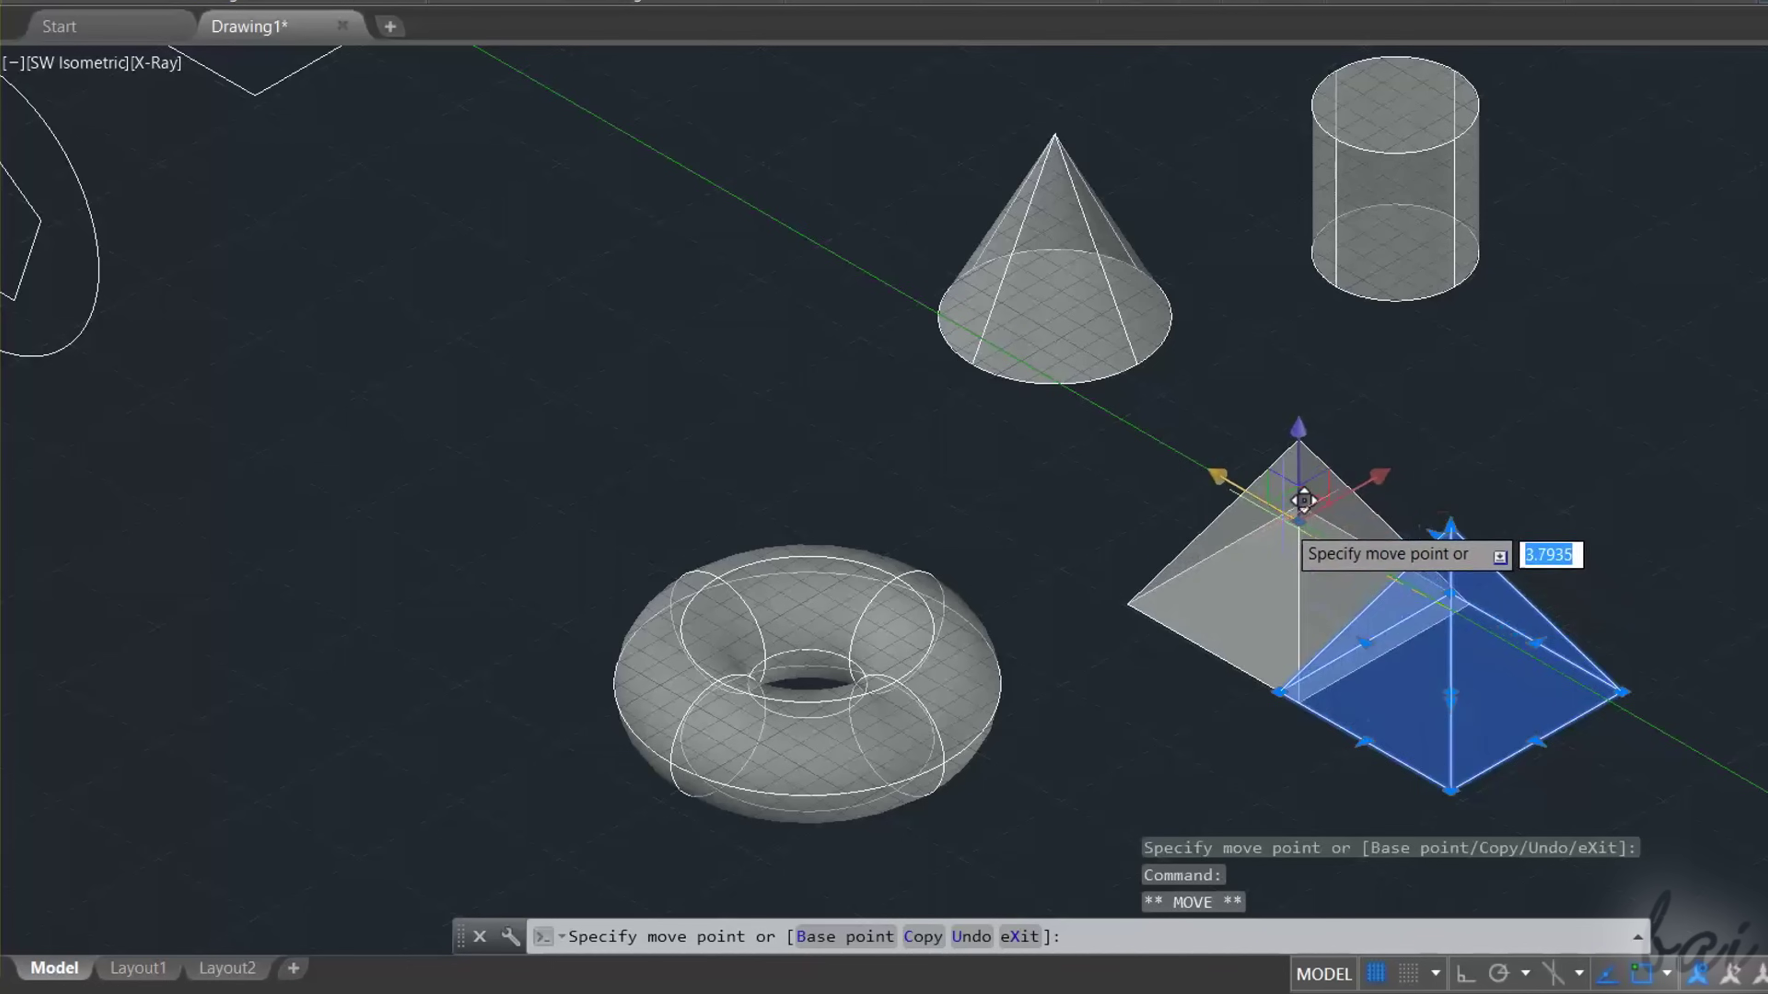
{"action": "left_click", "coordinate": [1207, 471]}
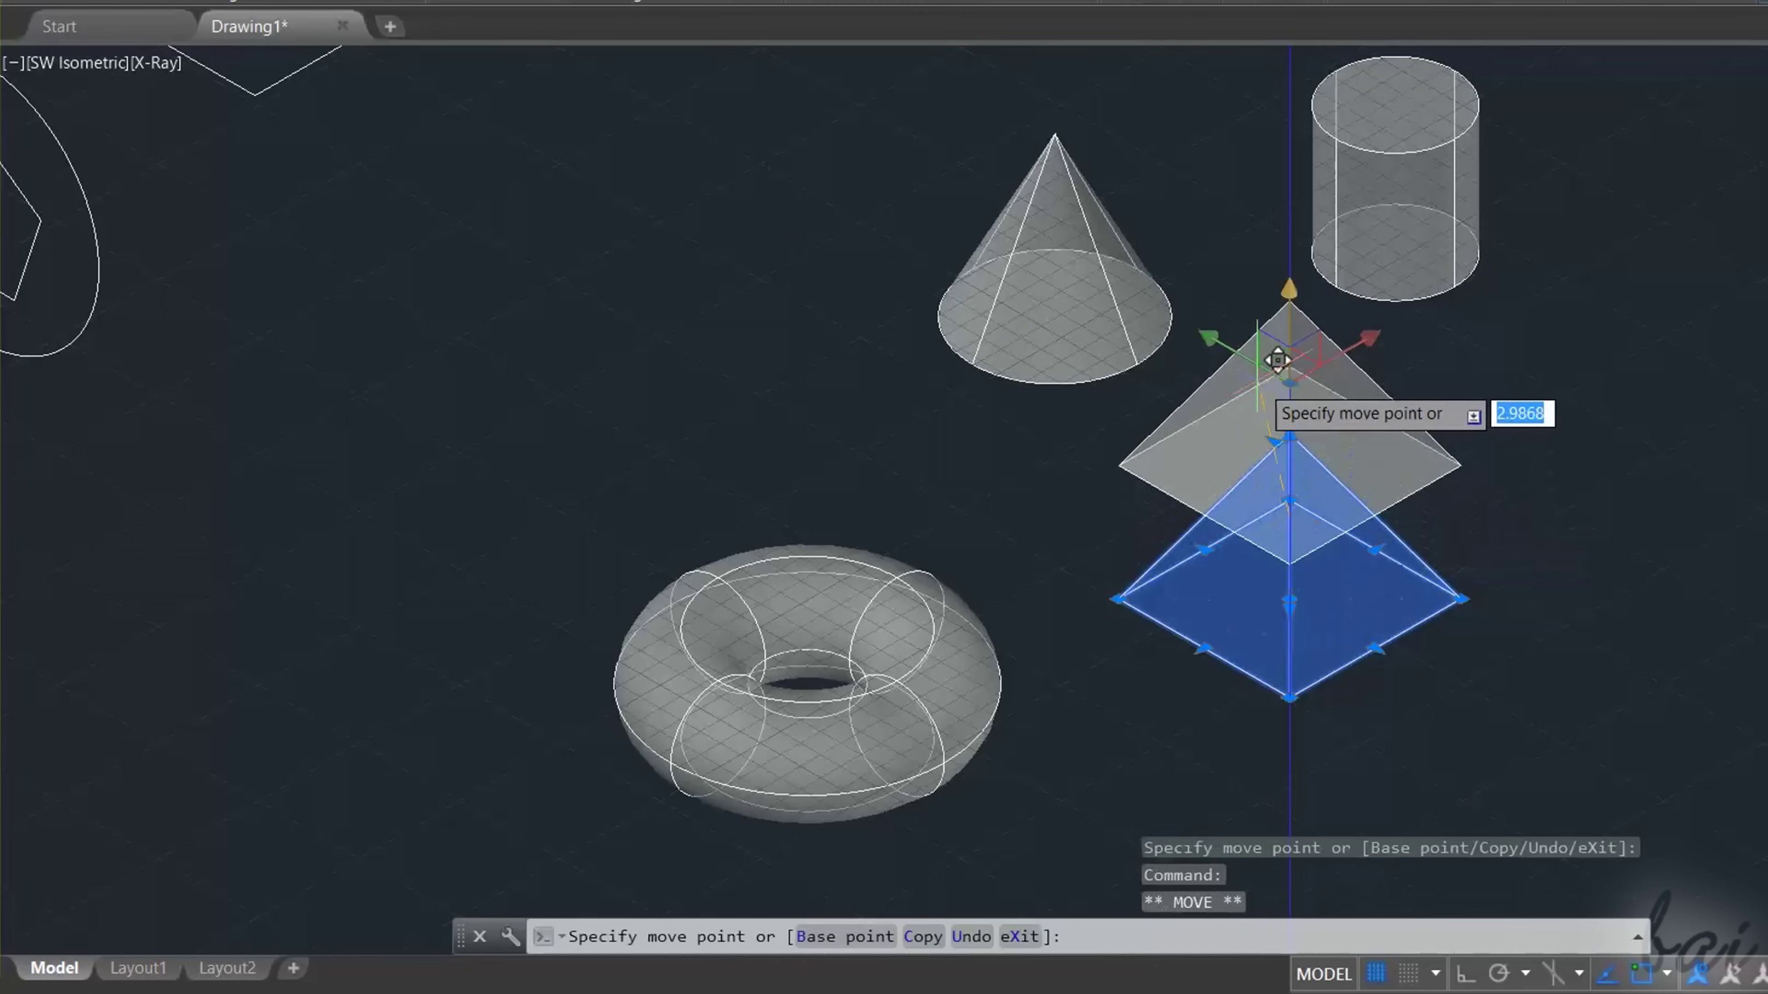
{"action": "left_click", "coordinate": [1276, 366]}
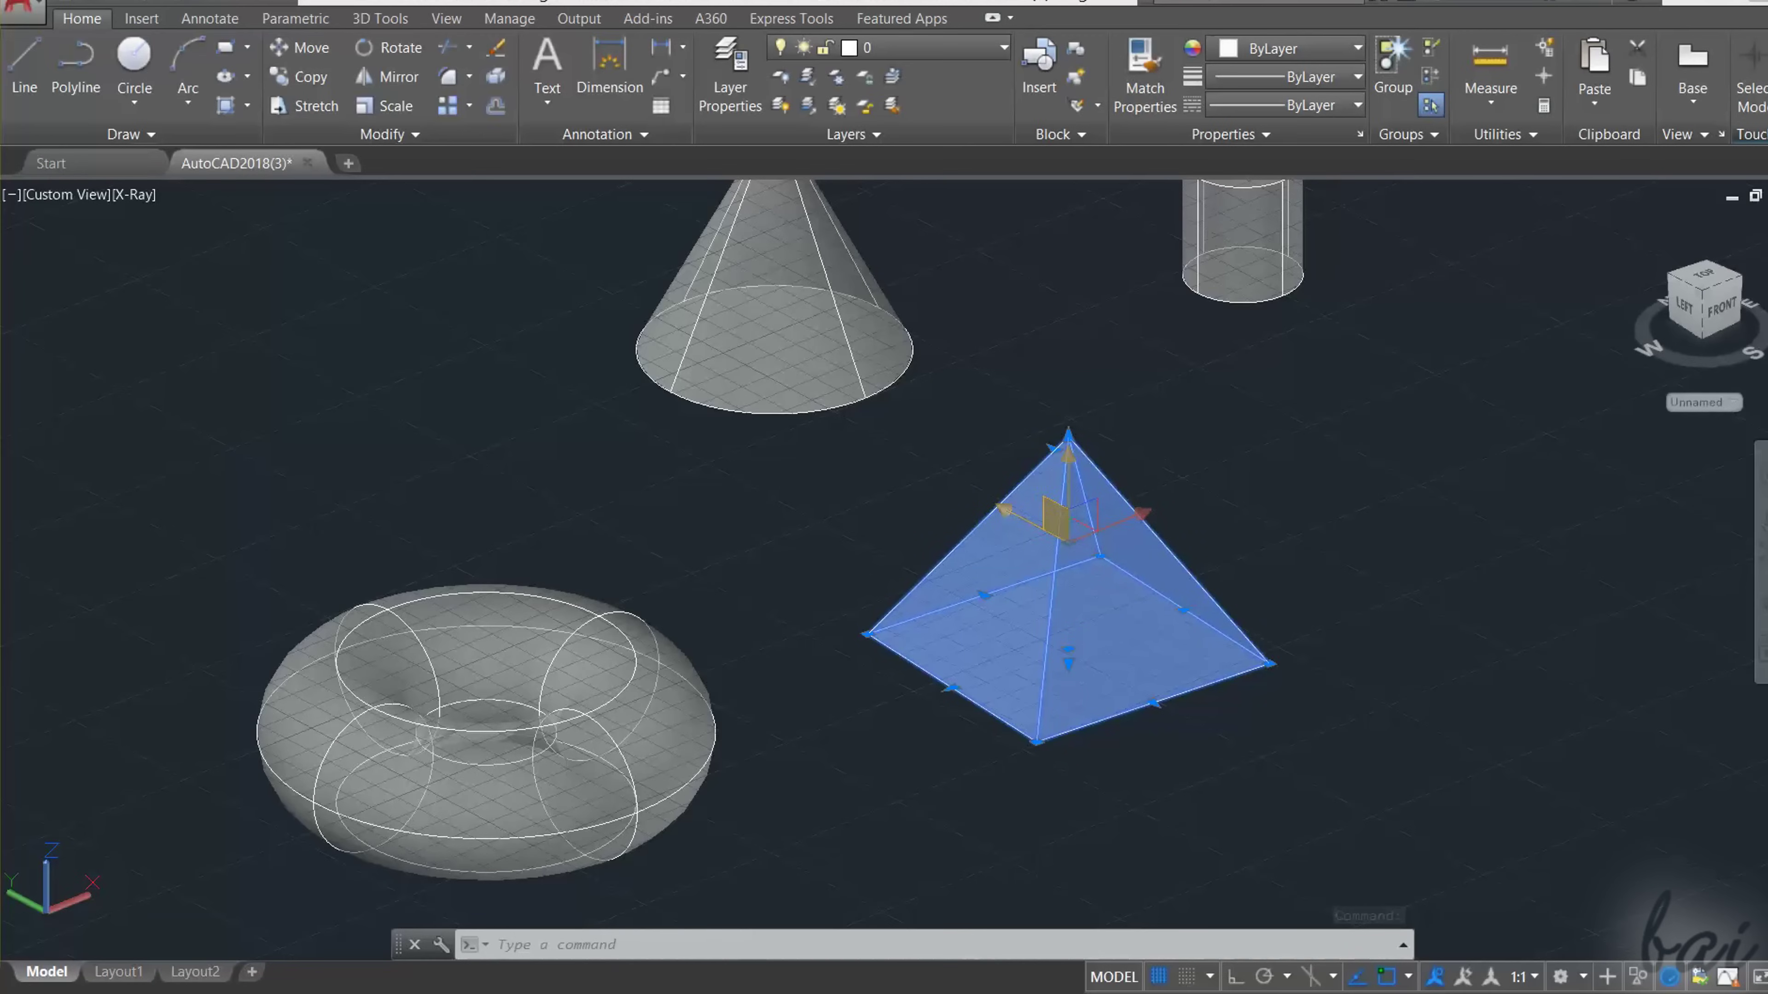
{"action": "left_click", "coordinate": [1057, 519]}
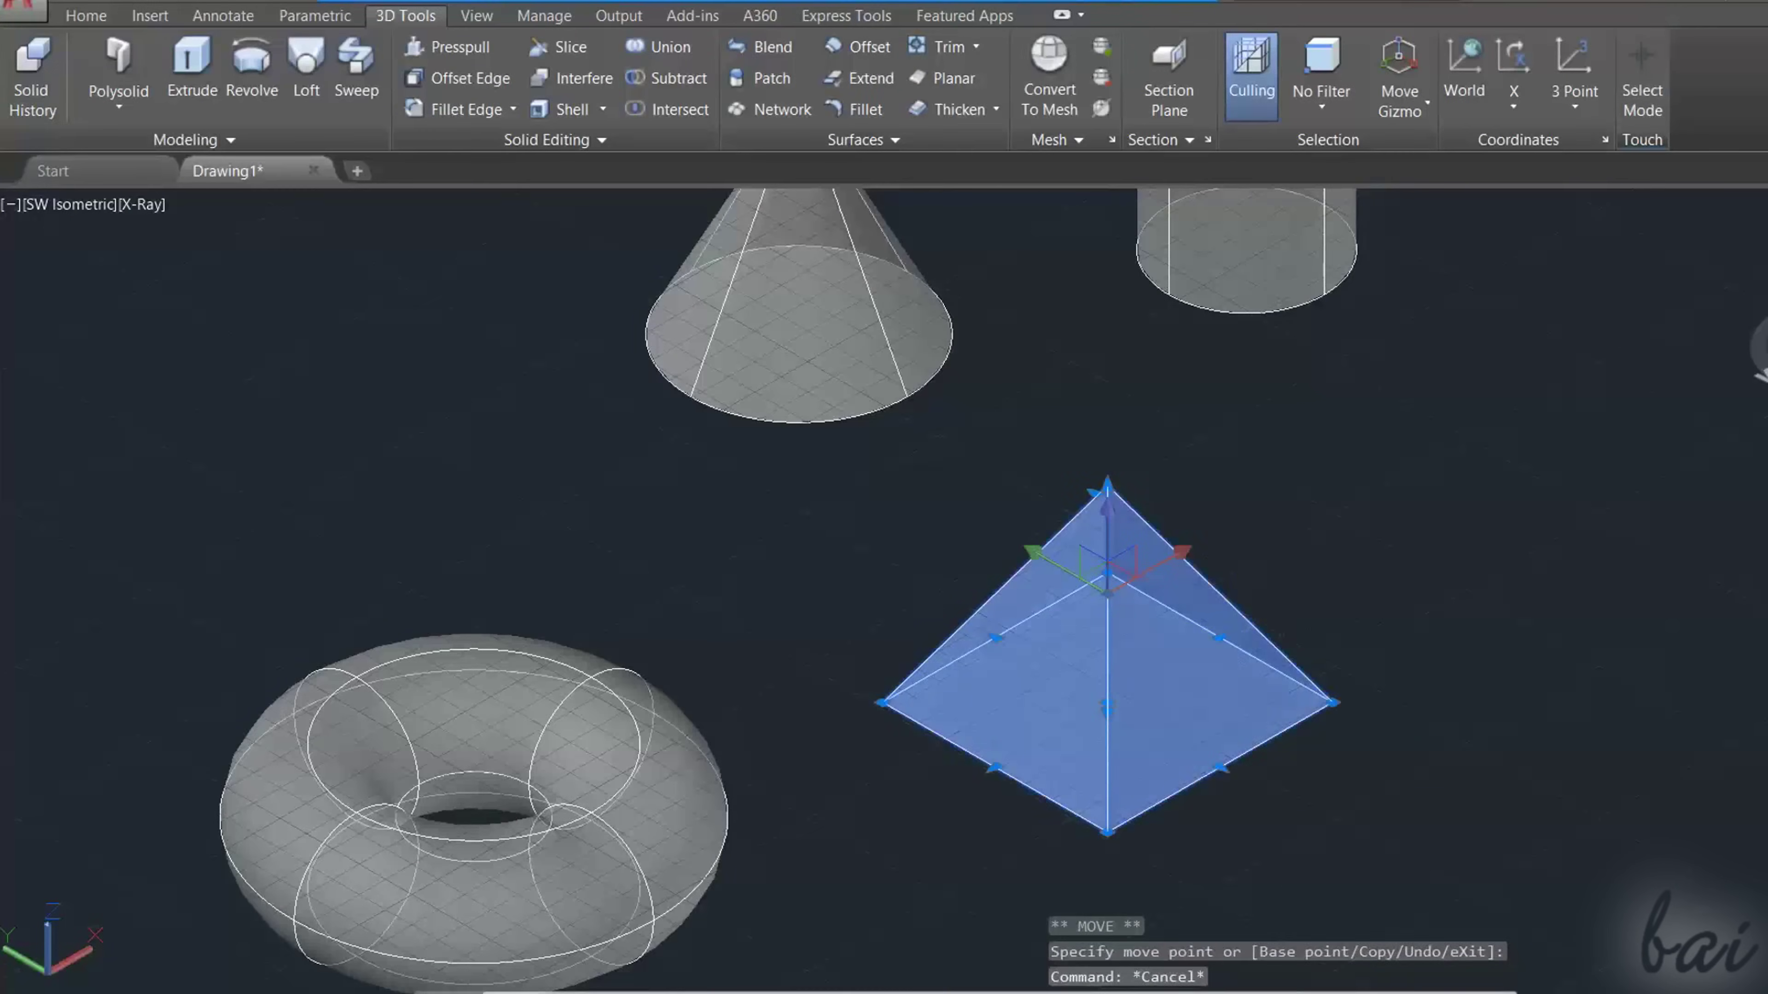
Step: Switch the pyramid's gizmo to Scale, then Rotate, cancelling each trial with Esc
{"action": "left_click", "coordinate": [1419, 108]}
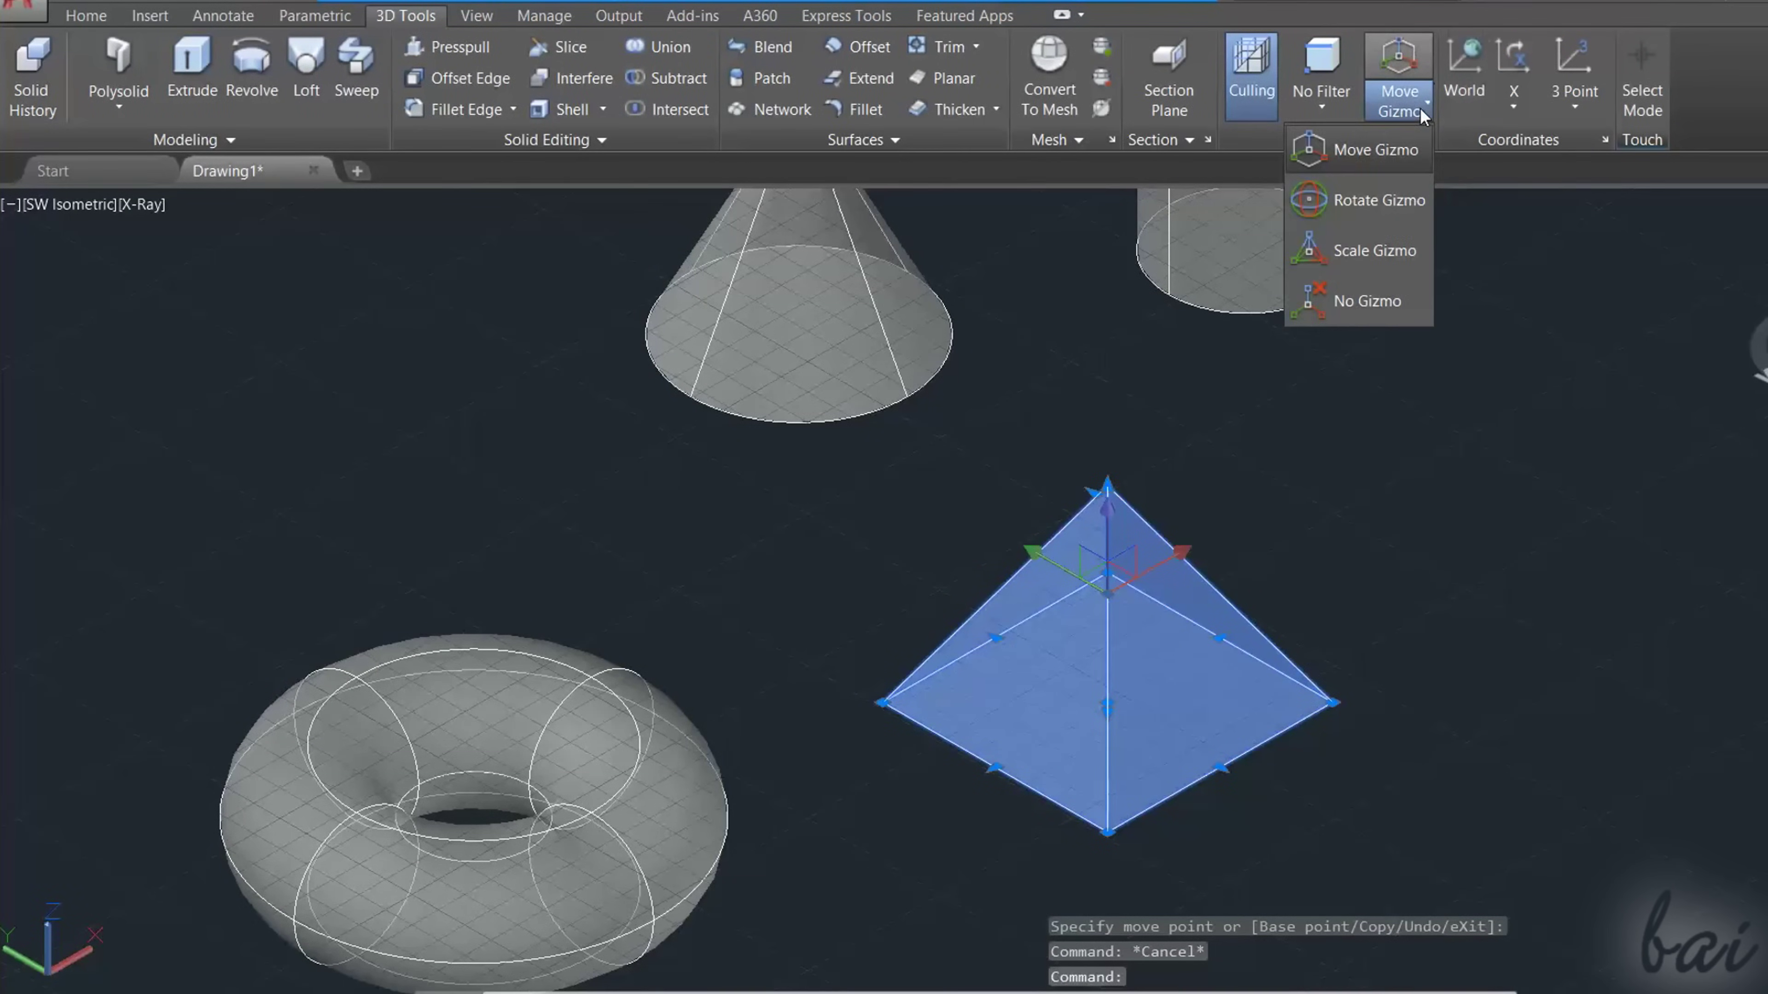
{"action": "left_click", "coordinate": [1369, 252]}
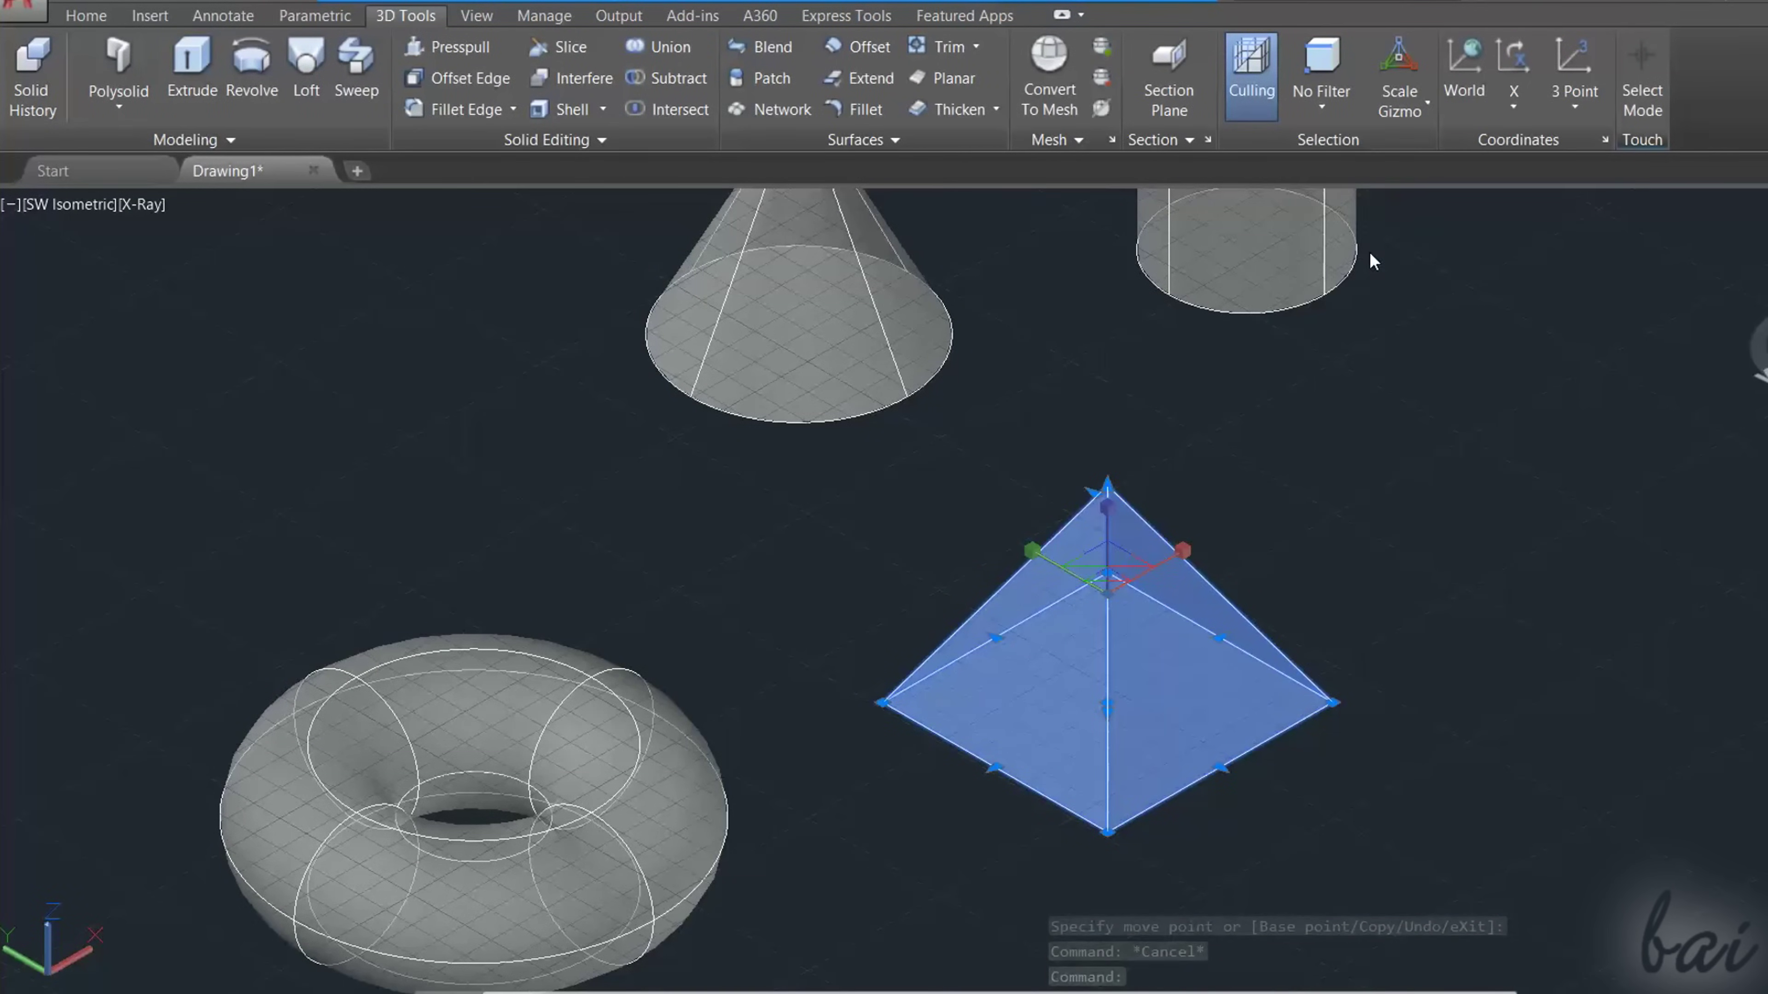
{"action": "scroll", "coordinate": [1232, 592], "scroll_direction": "down", "scroll_amount": 3}
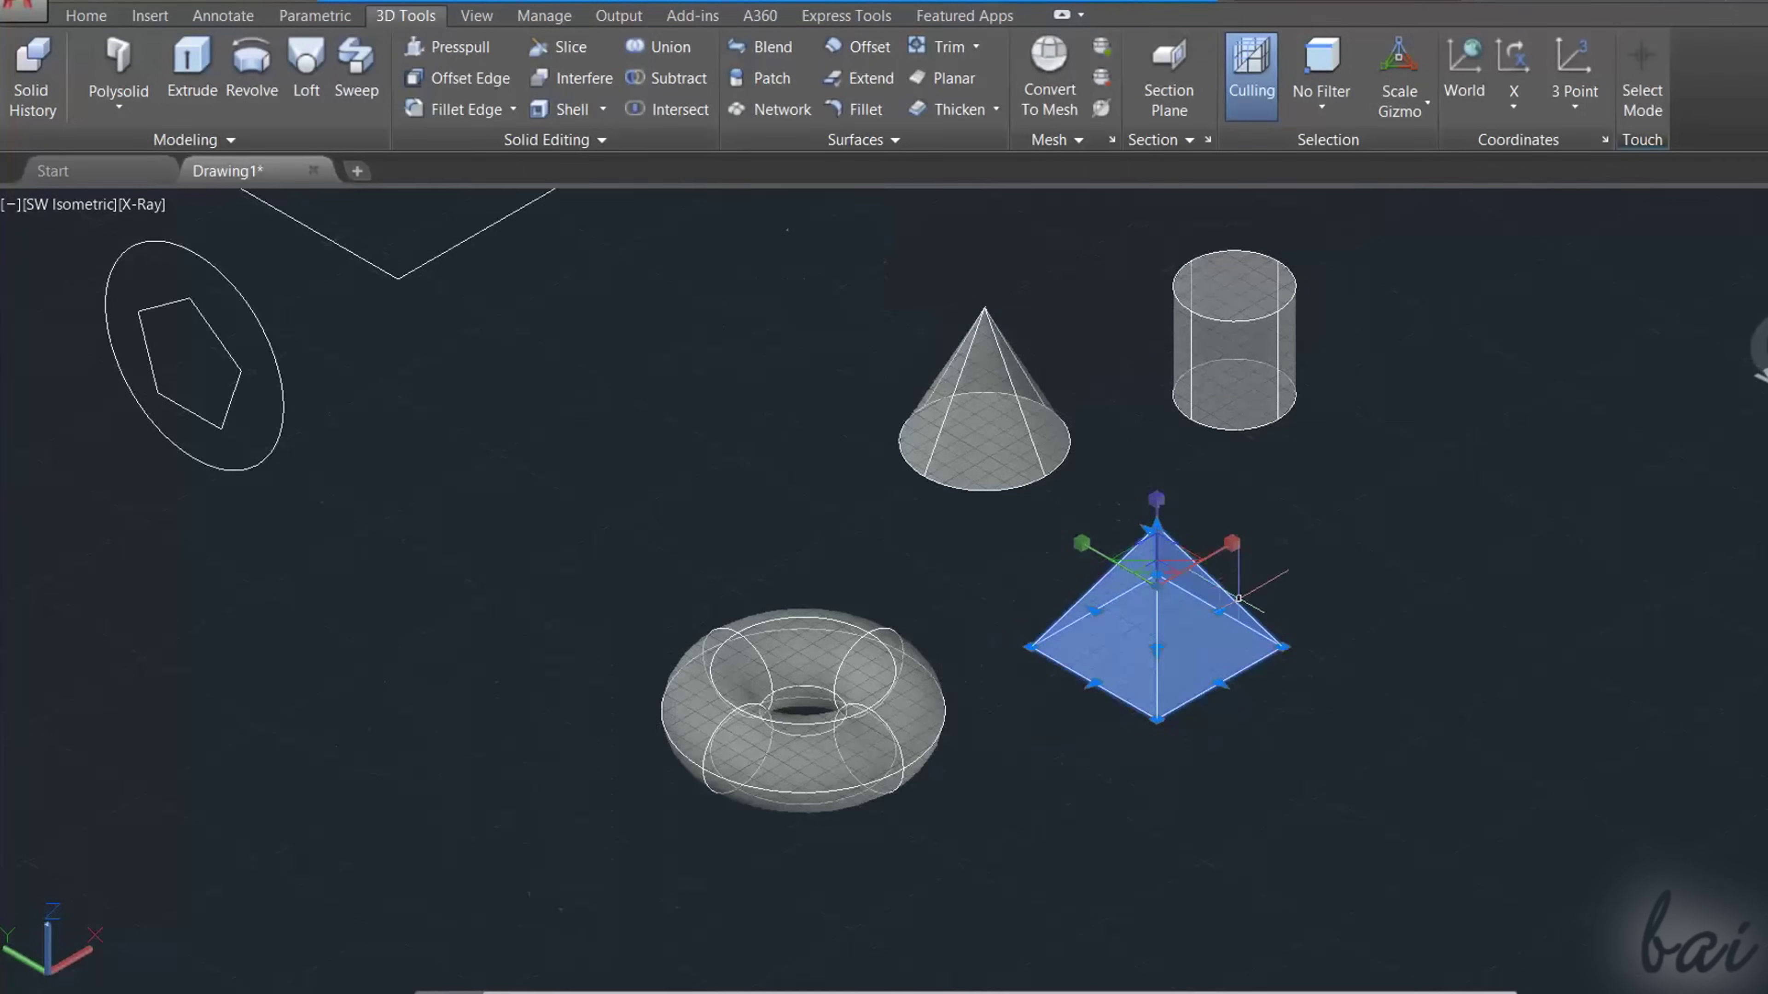
{"action": "left_click", "coordinate": [1155, 573]}
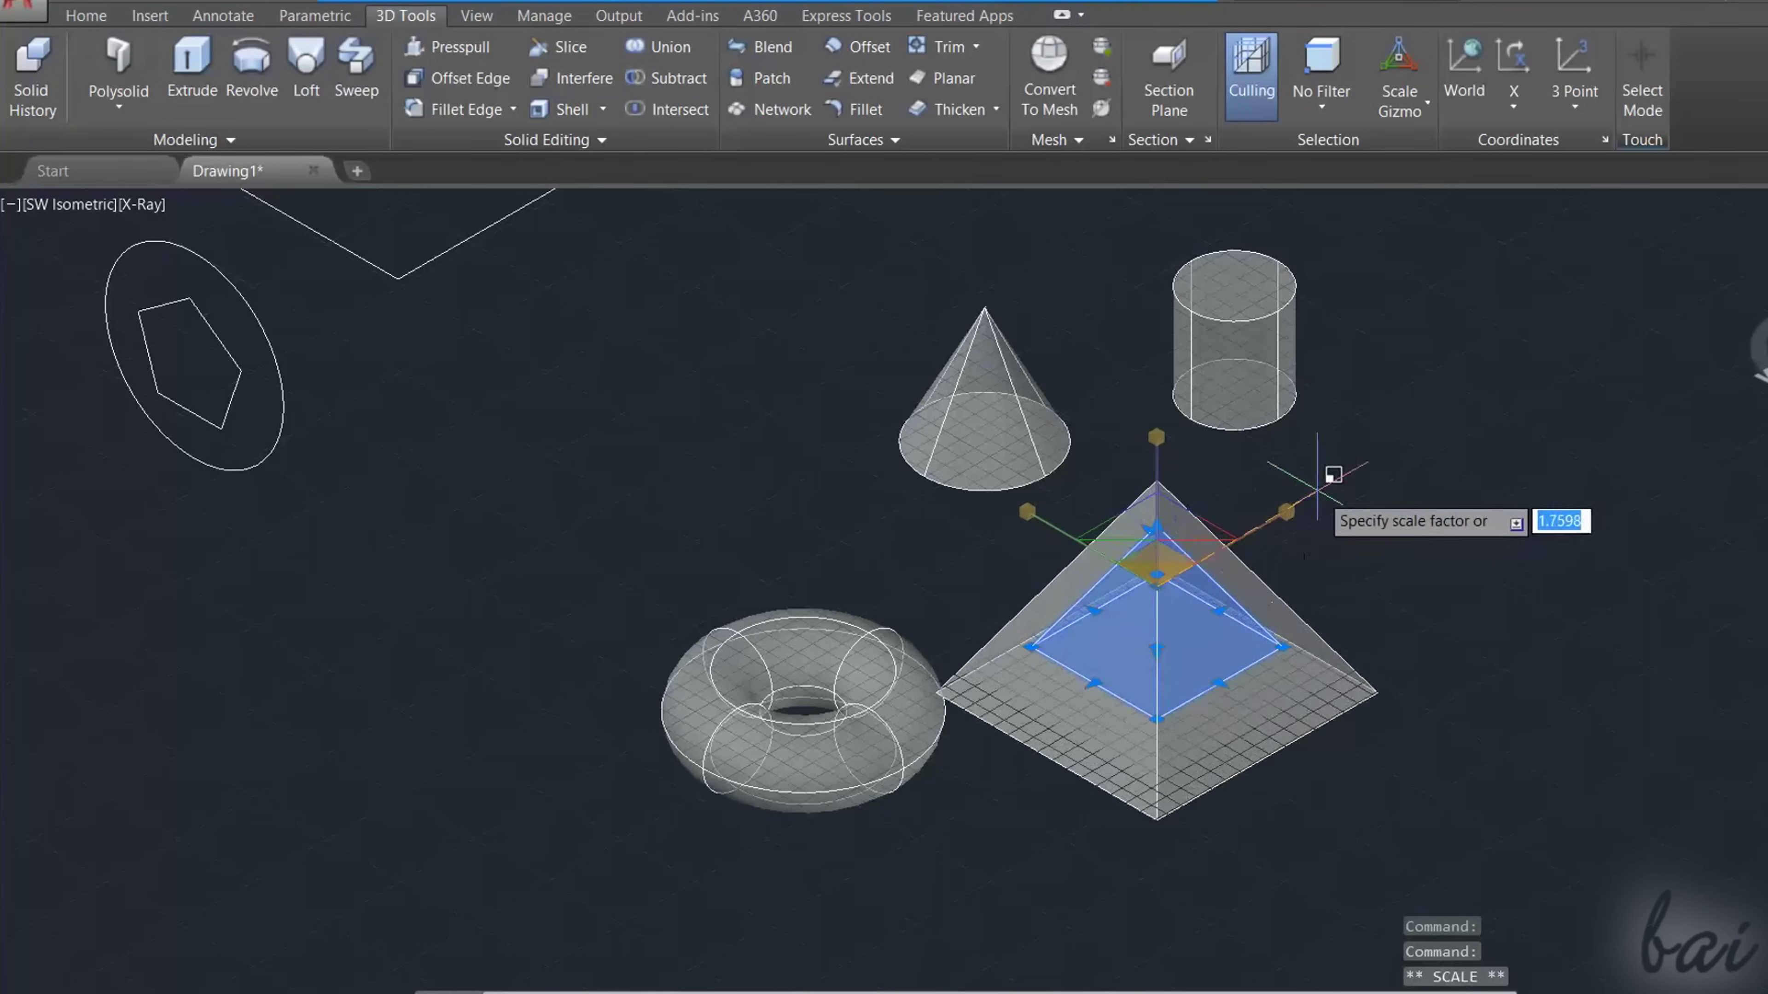
{"action": "key", "text": "Escape"}
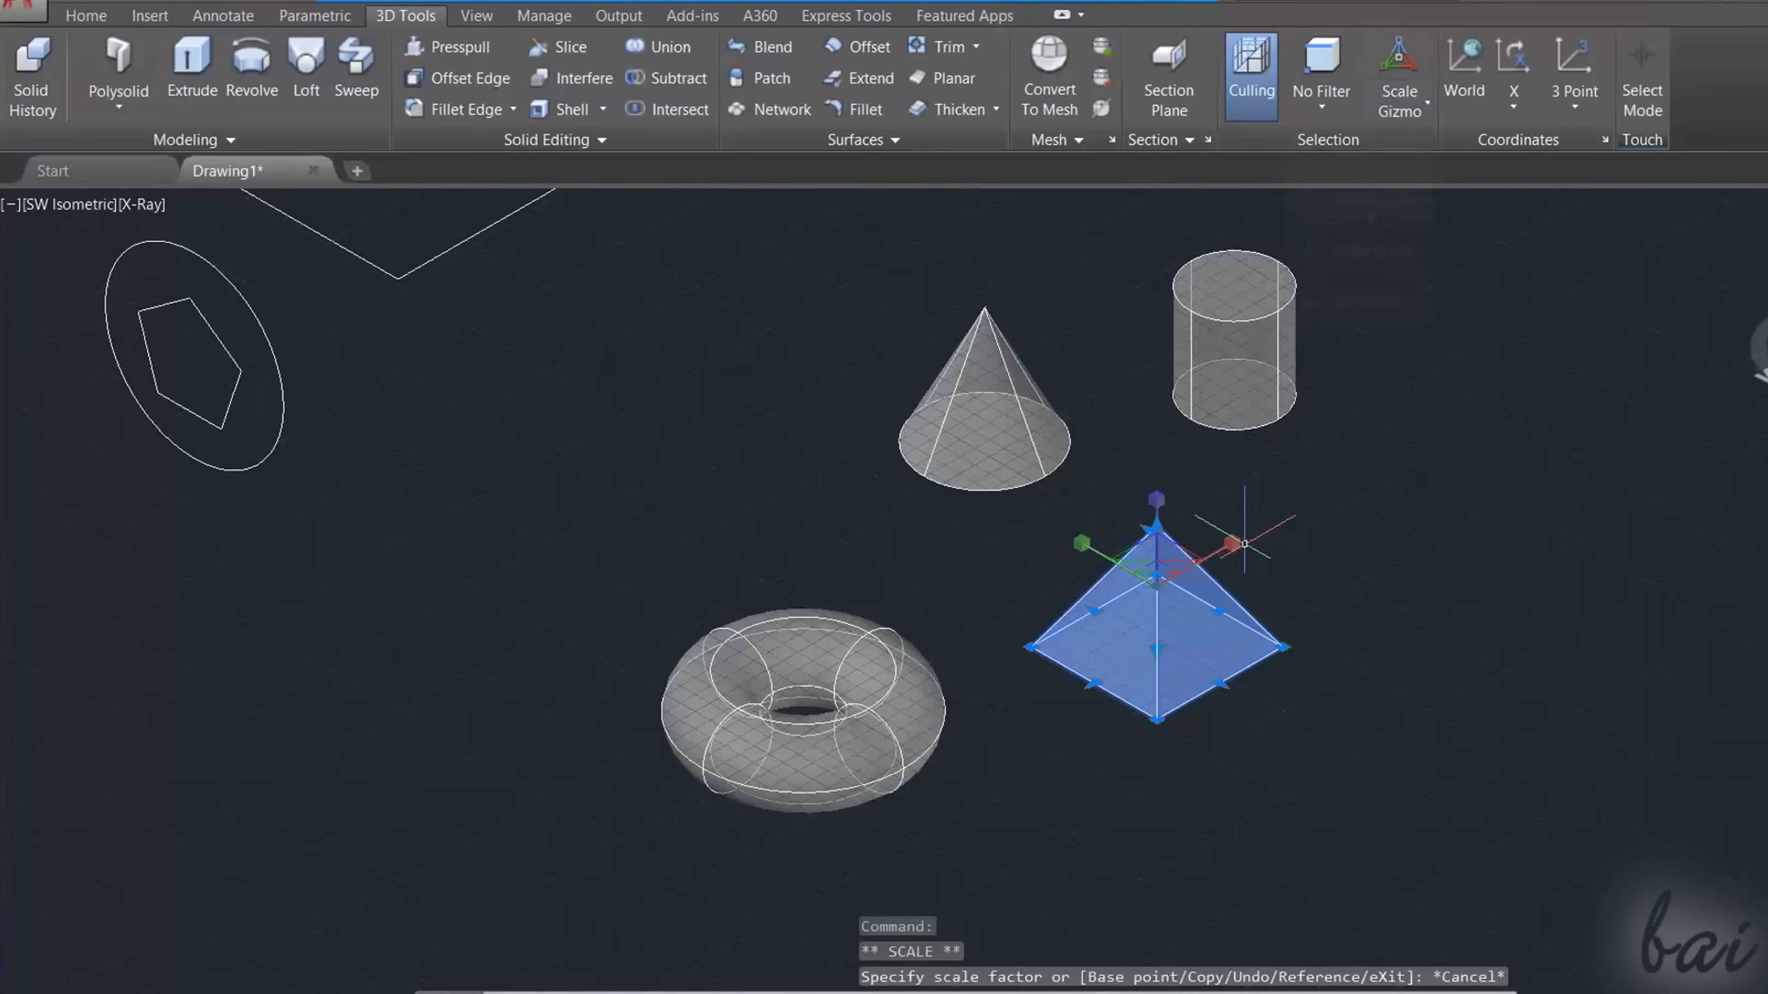
{"action": "scroll", "coordinate": [1244, 543], "scroll_direction": "up", "scroll_amount": 2}
{"action": "left_click", "coordinate": [1197, 550]}
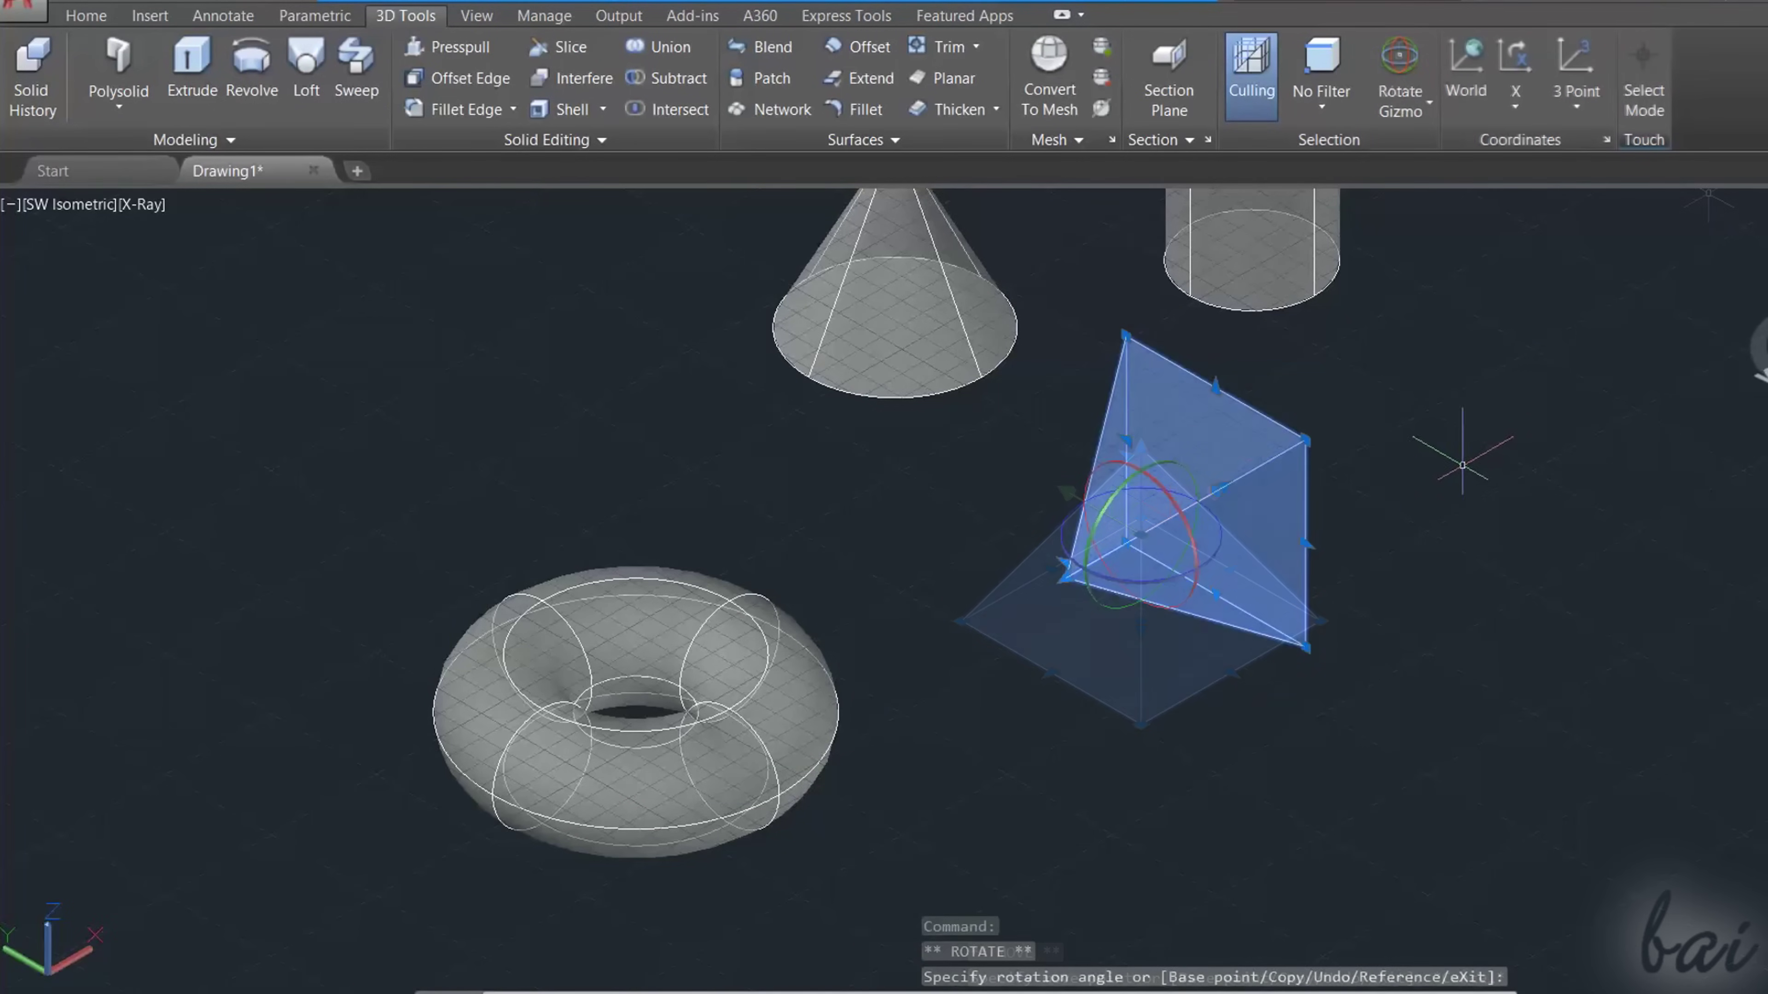
{"action": "key", "text": "Escape"}
Step: Add the cylinder and cone to the selection and start moving all three together
{"action": "scroll", "coordinate": [1395, 473], "scroll_direction": "down", "scroll_amount": 2}
{"action": "left_click", "coordinate": [1293, 322]}
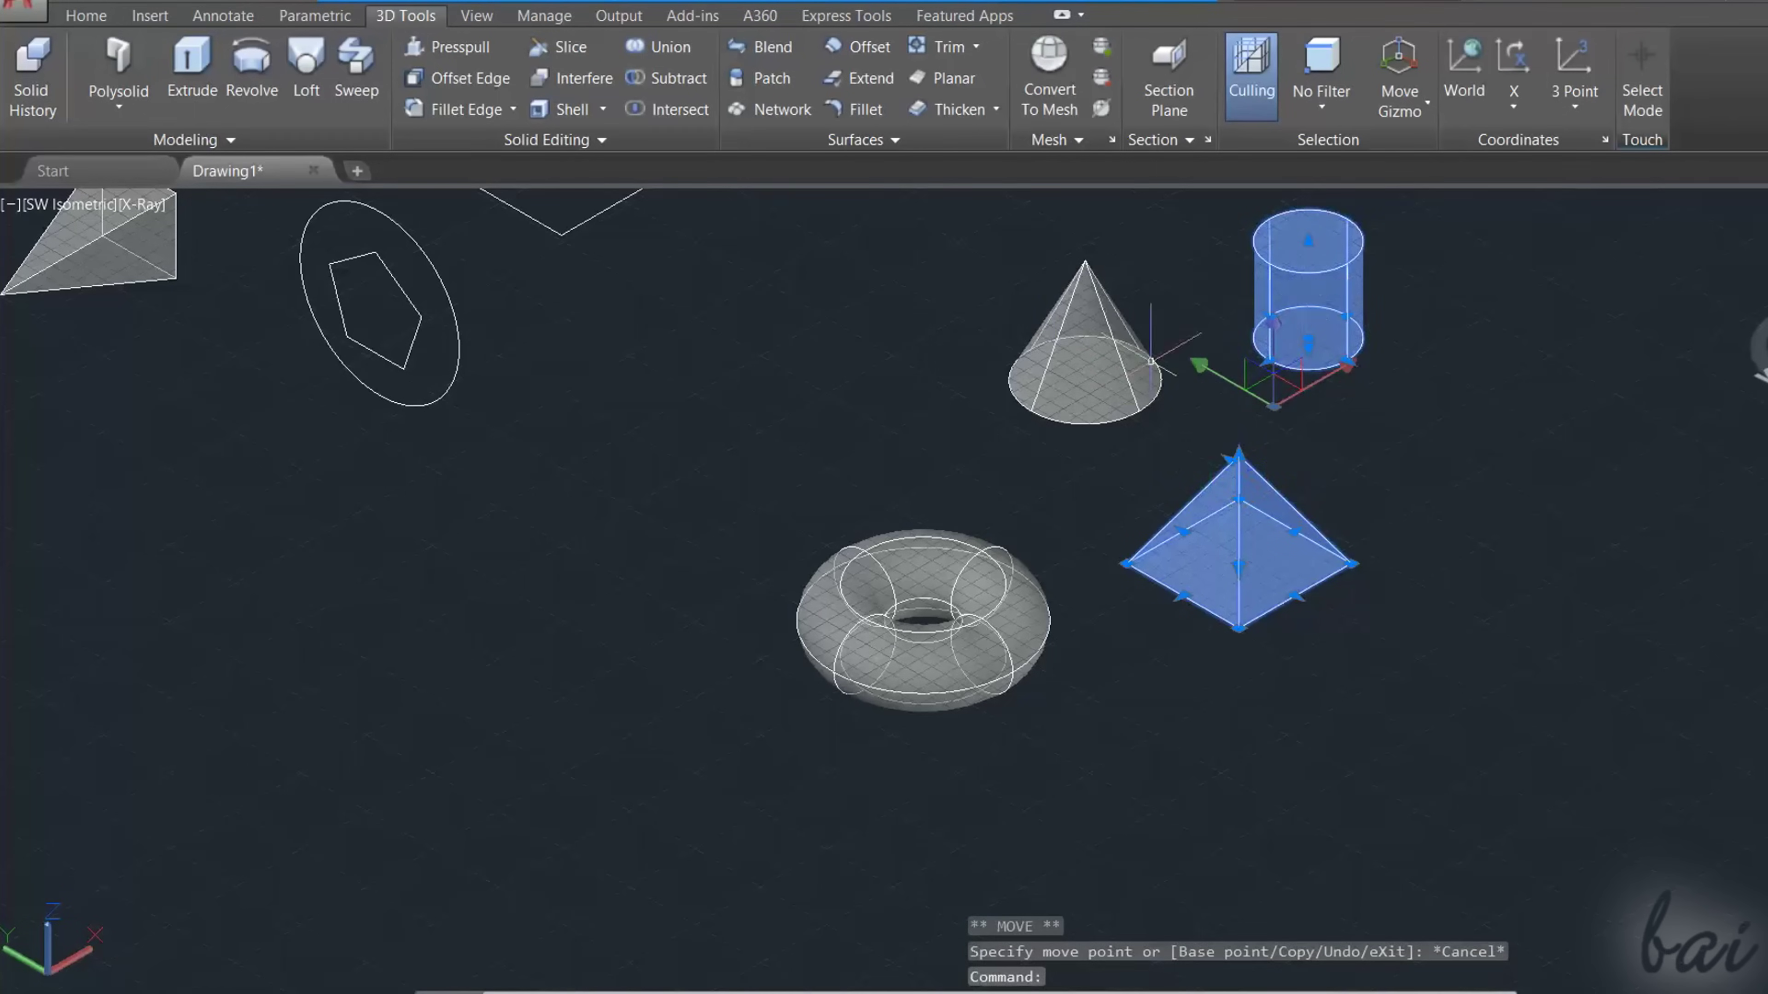
{"action": "left_click", "coordinate": [1063, 365]}
{"action": "scroll", "coordinate": [1076, 390], "scroll_direction": "down", "scroll_amount": 2}
{"action": "scroll", "coordinate": [1188, 359], "scroll_direction": "up", "scroll_amount": 2}
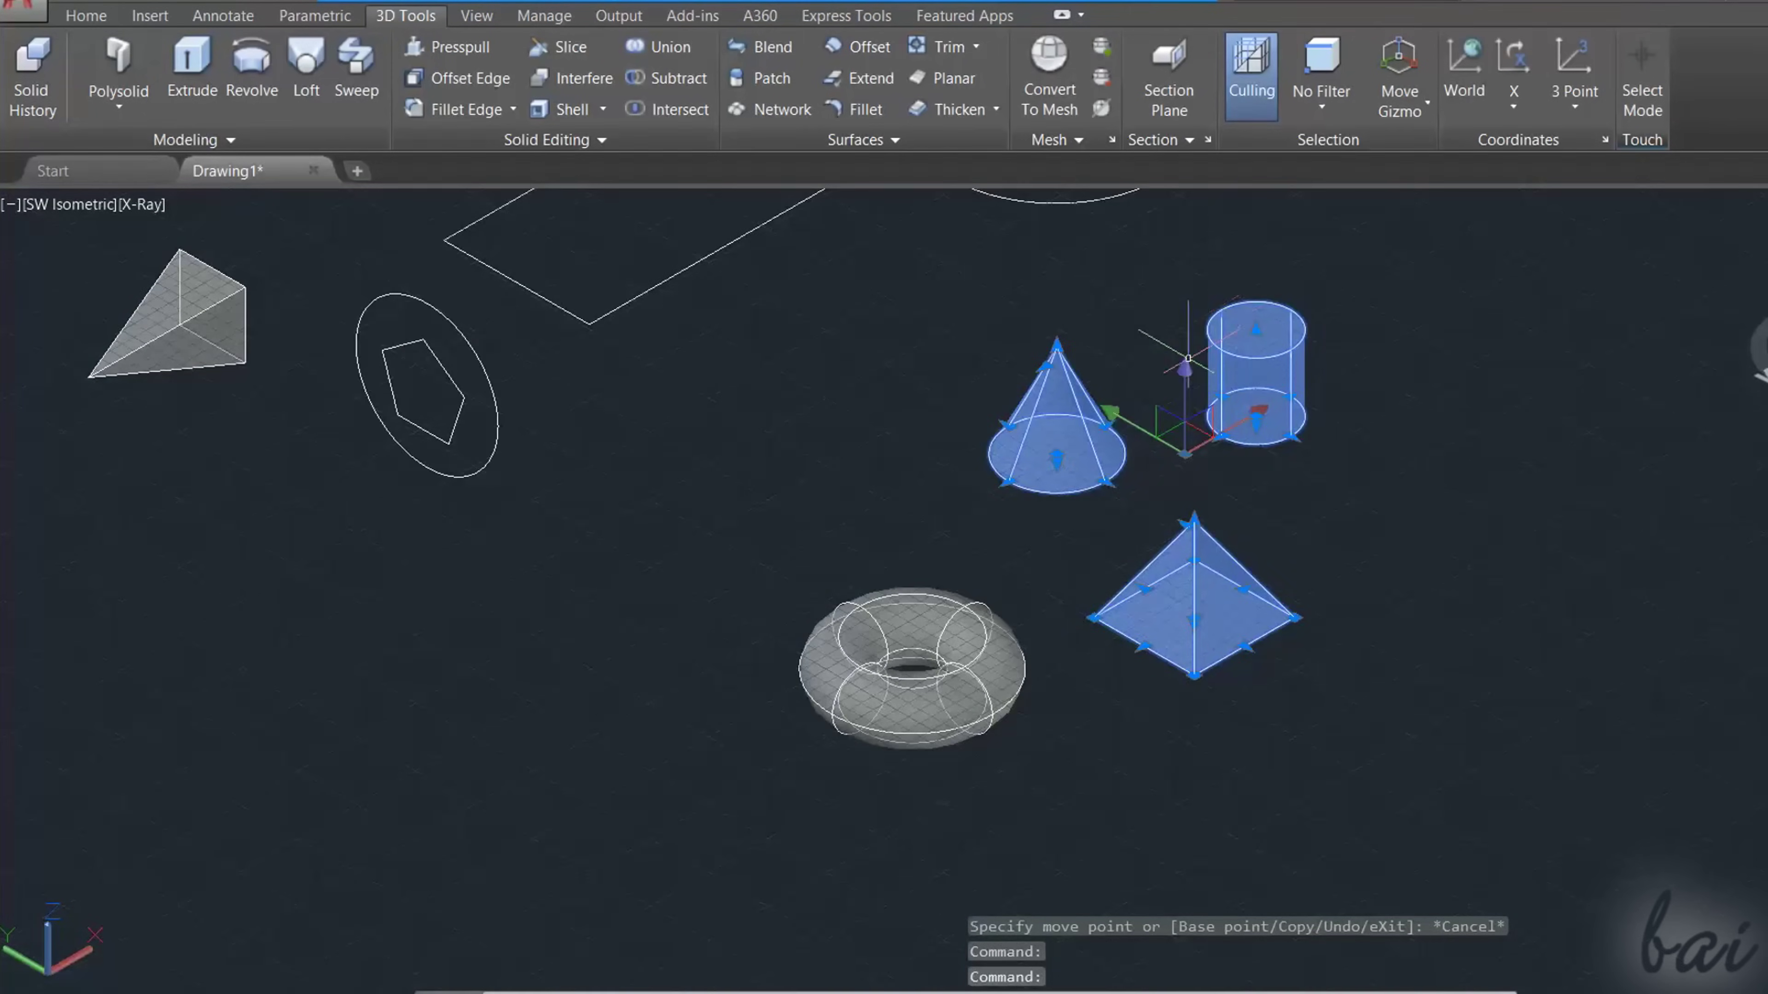
{"action": "left_click", "coordinate": [1118, 426]}
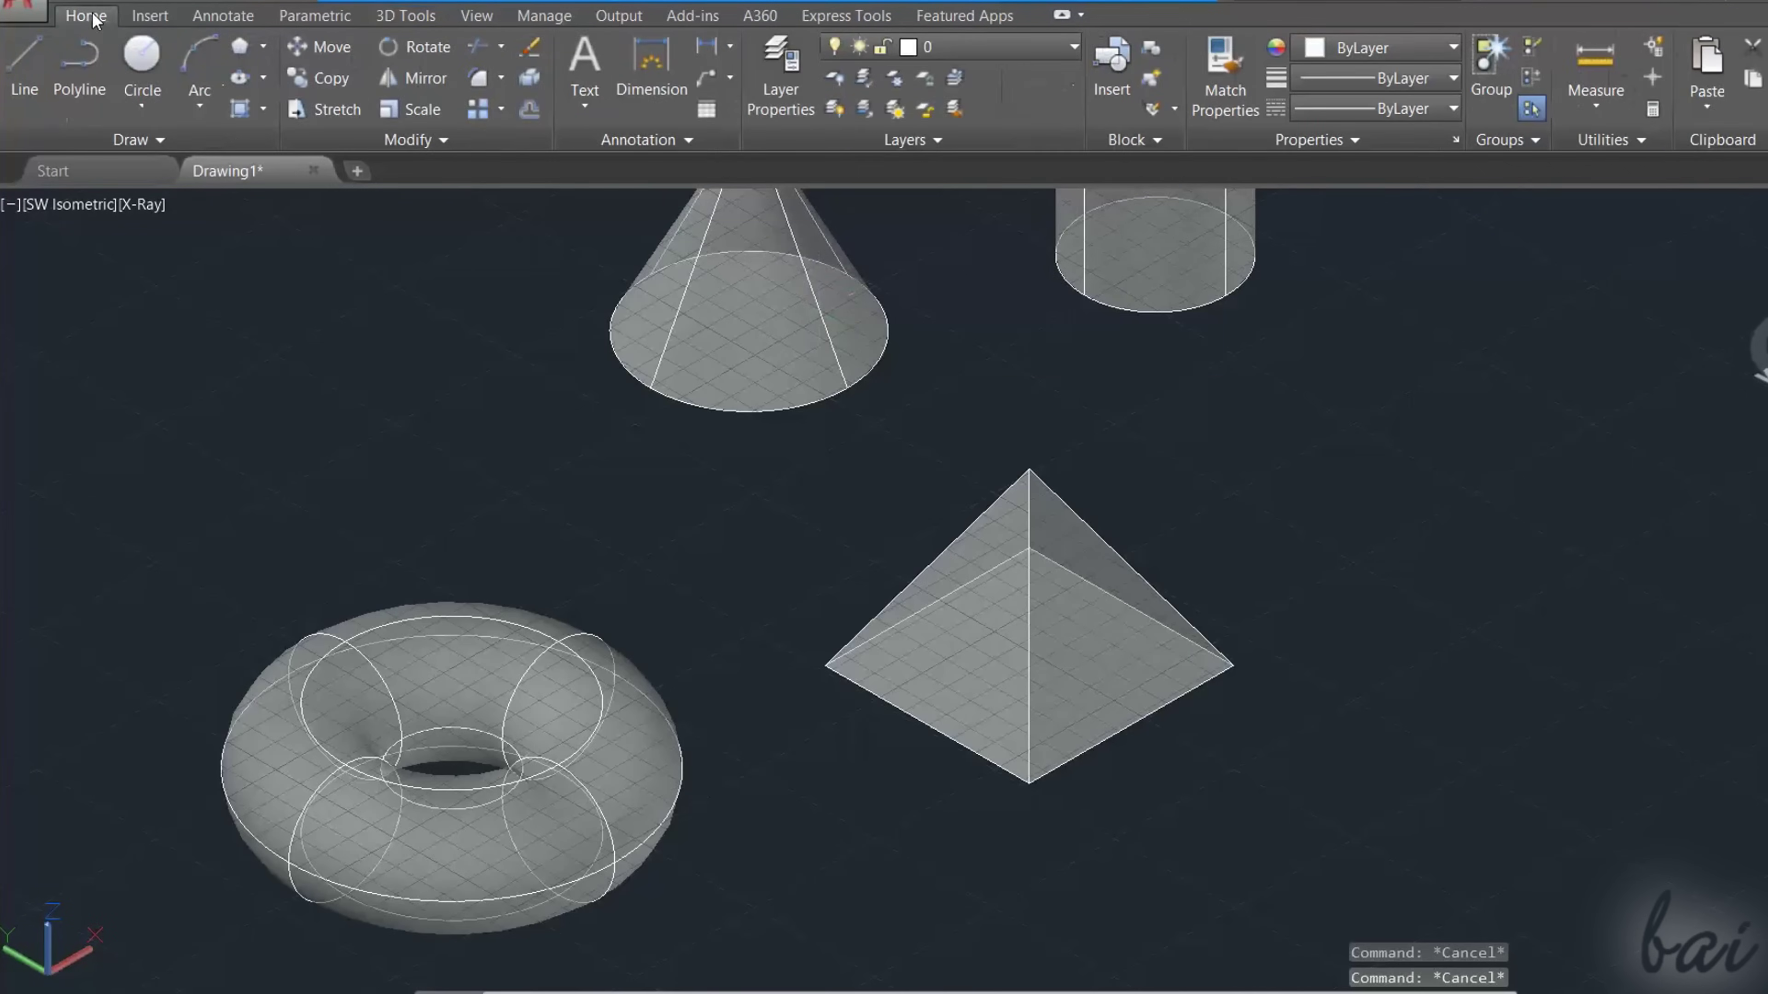
Step: Rotate the pyramid slightly about one of its base corners
{"action": "left_click", "coordinate": [418, 55]}
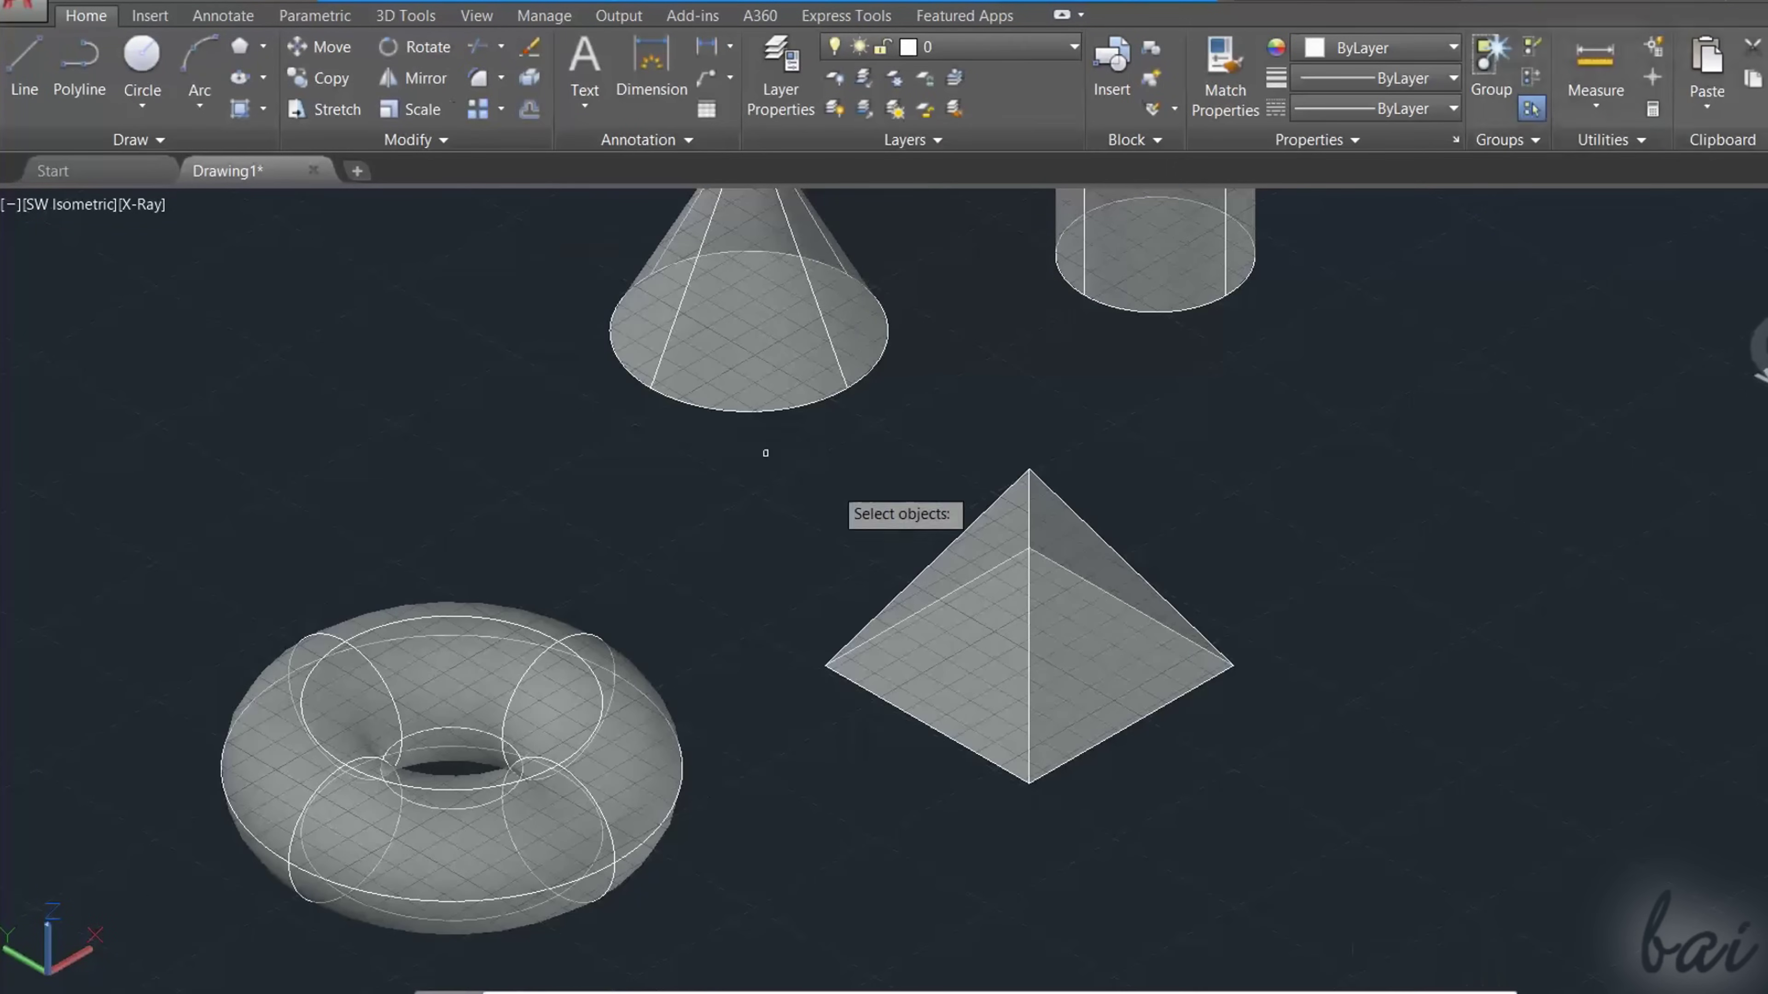
{"action": "left_click", "coordinate": [1056, 641]}
{"action": "key", "text": "Return"}
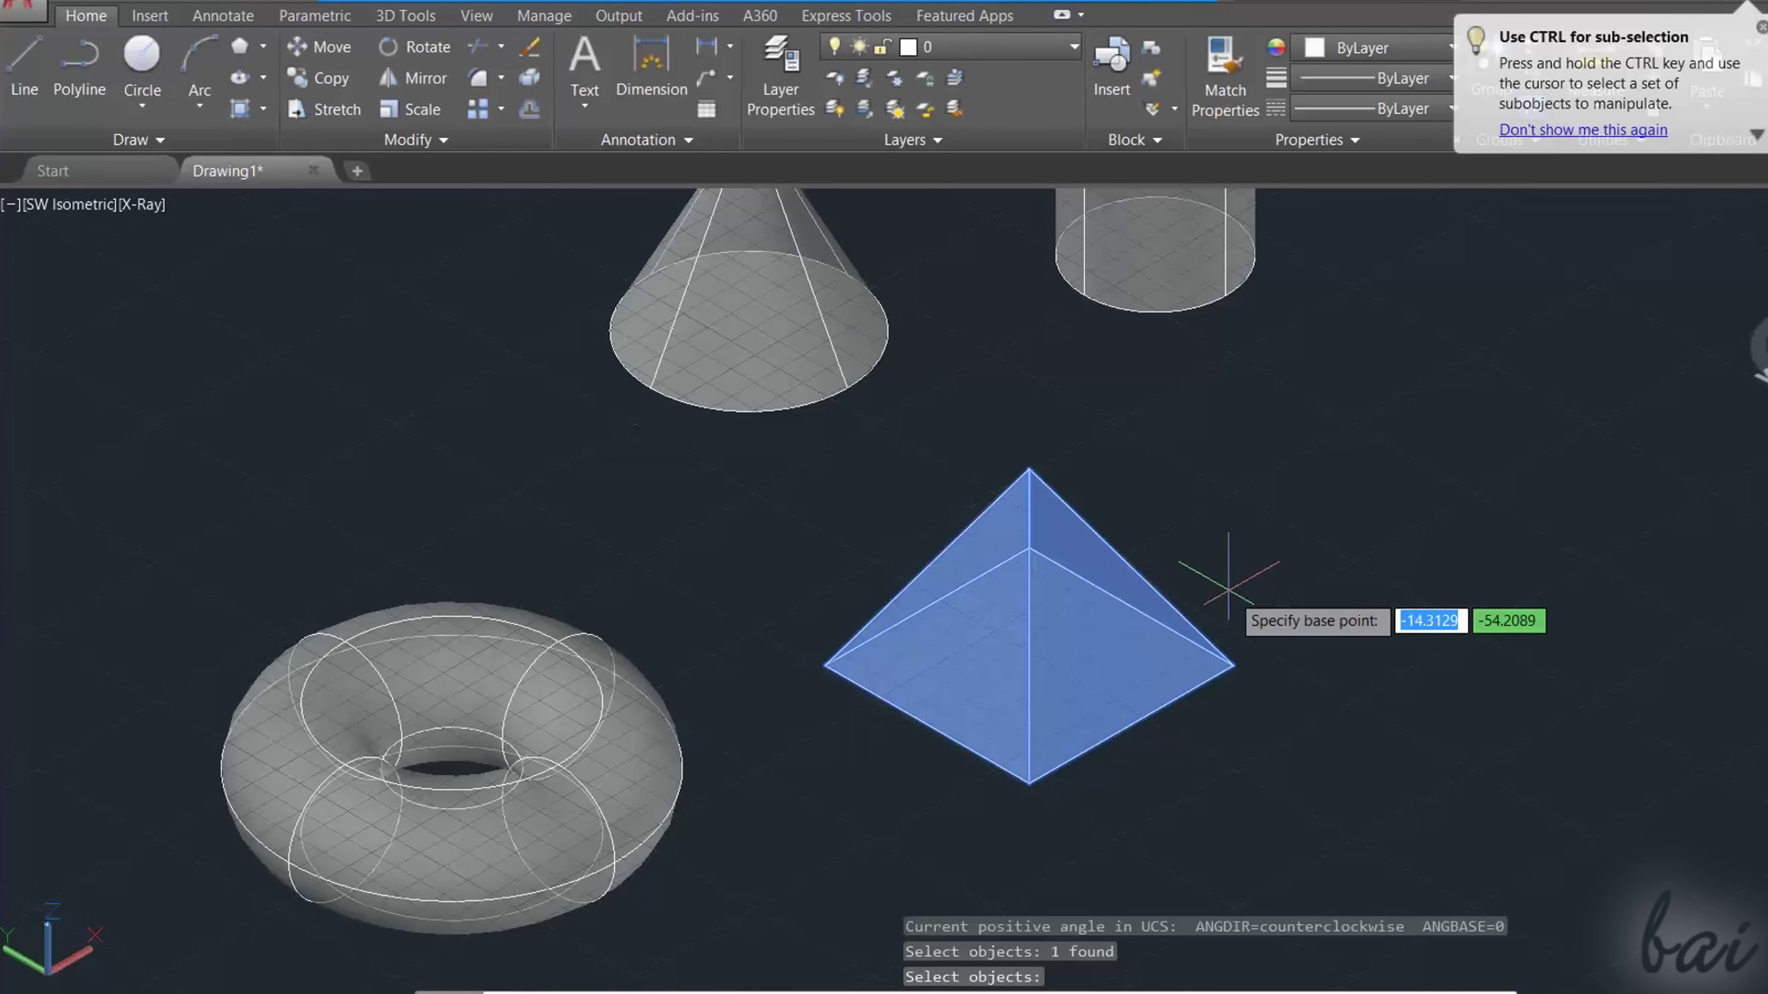
{"action": "left_click", "coordinate": [1233, 665]}
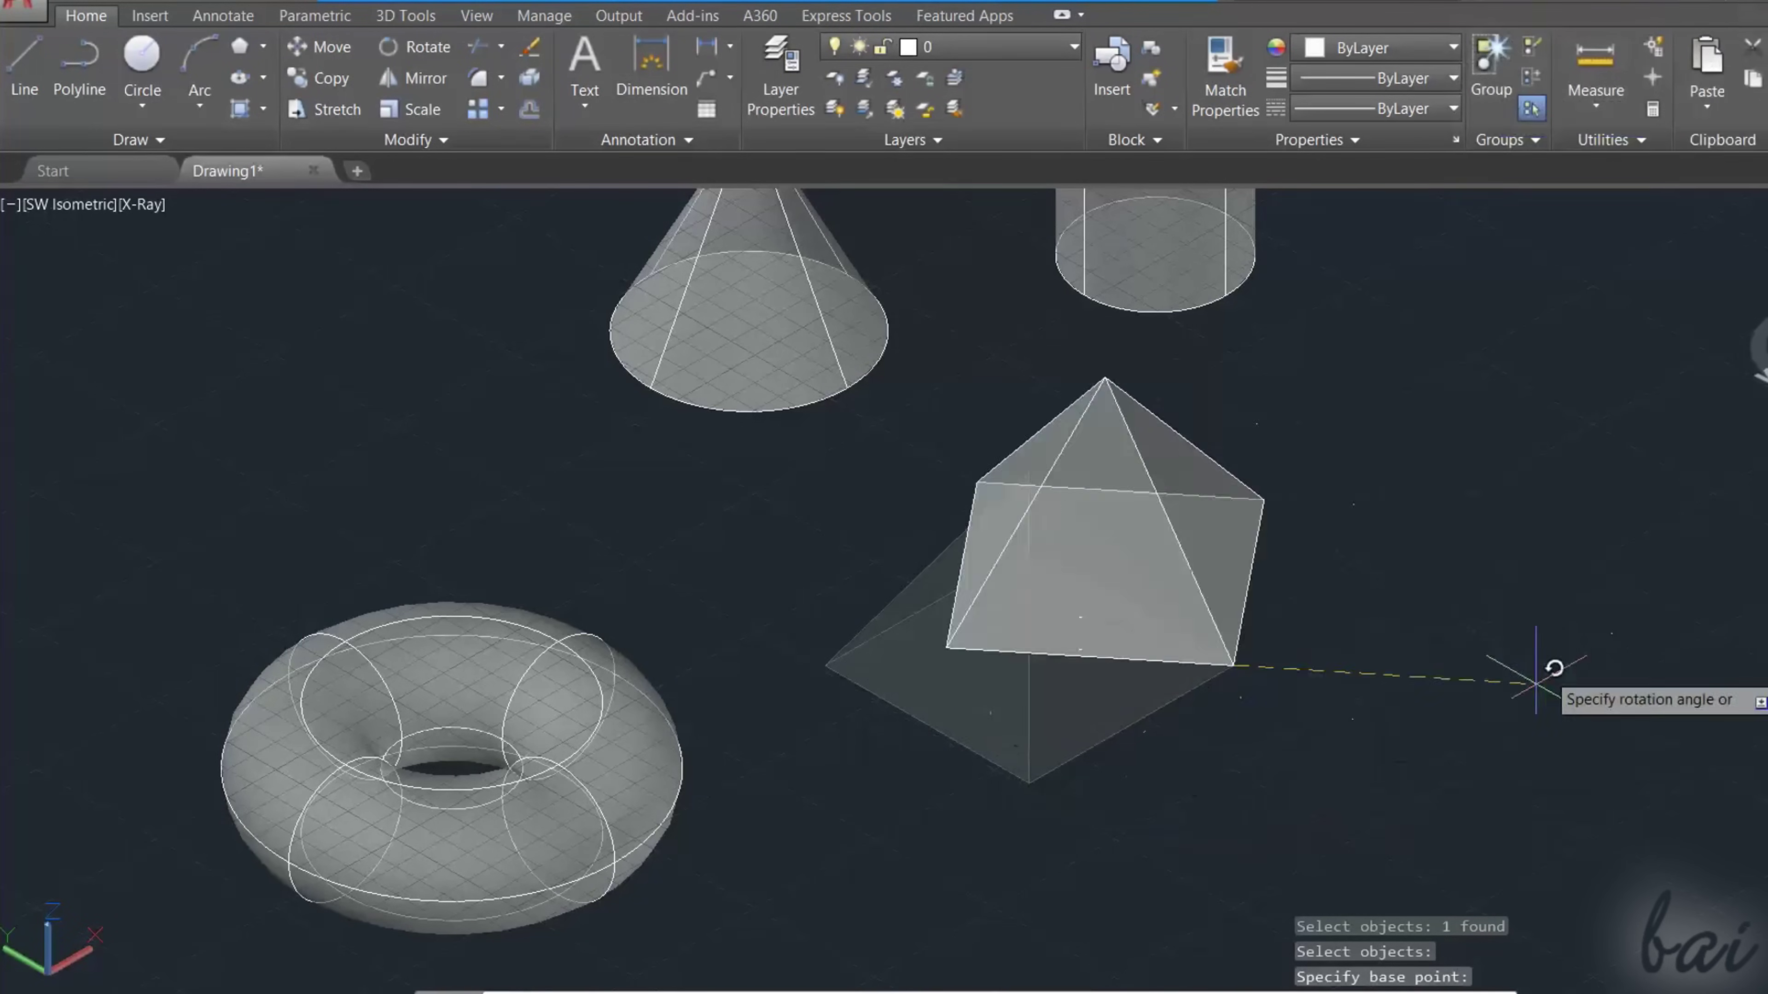
{"action": "left_click", "coordinate": [1565, 500]}
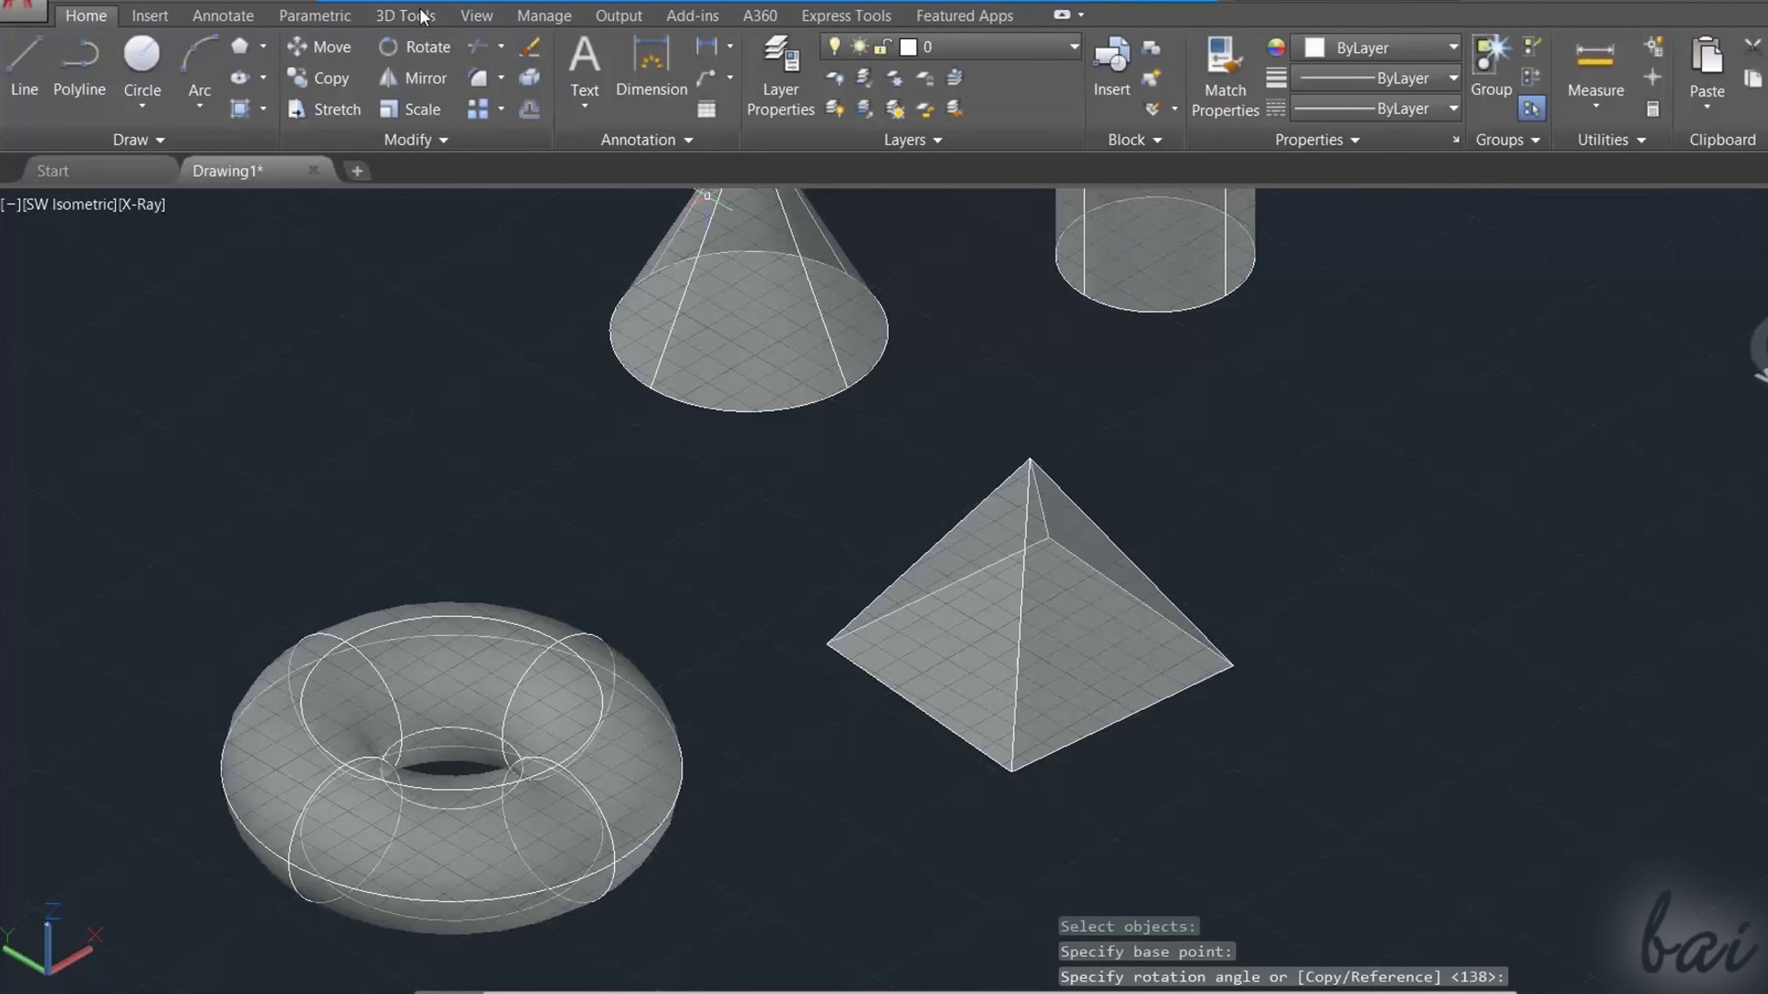
{"action": "left_click", "coordinate": [406, 16]}
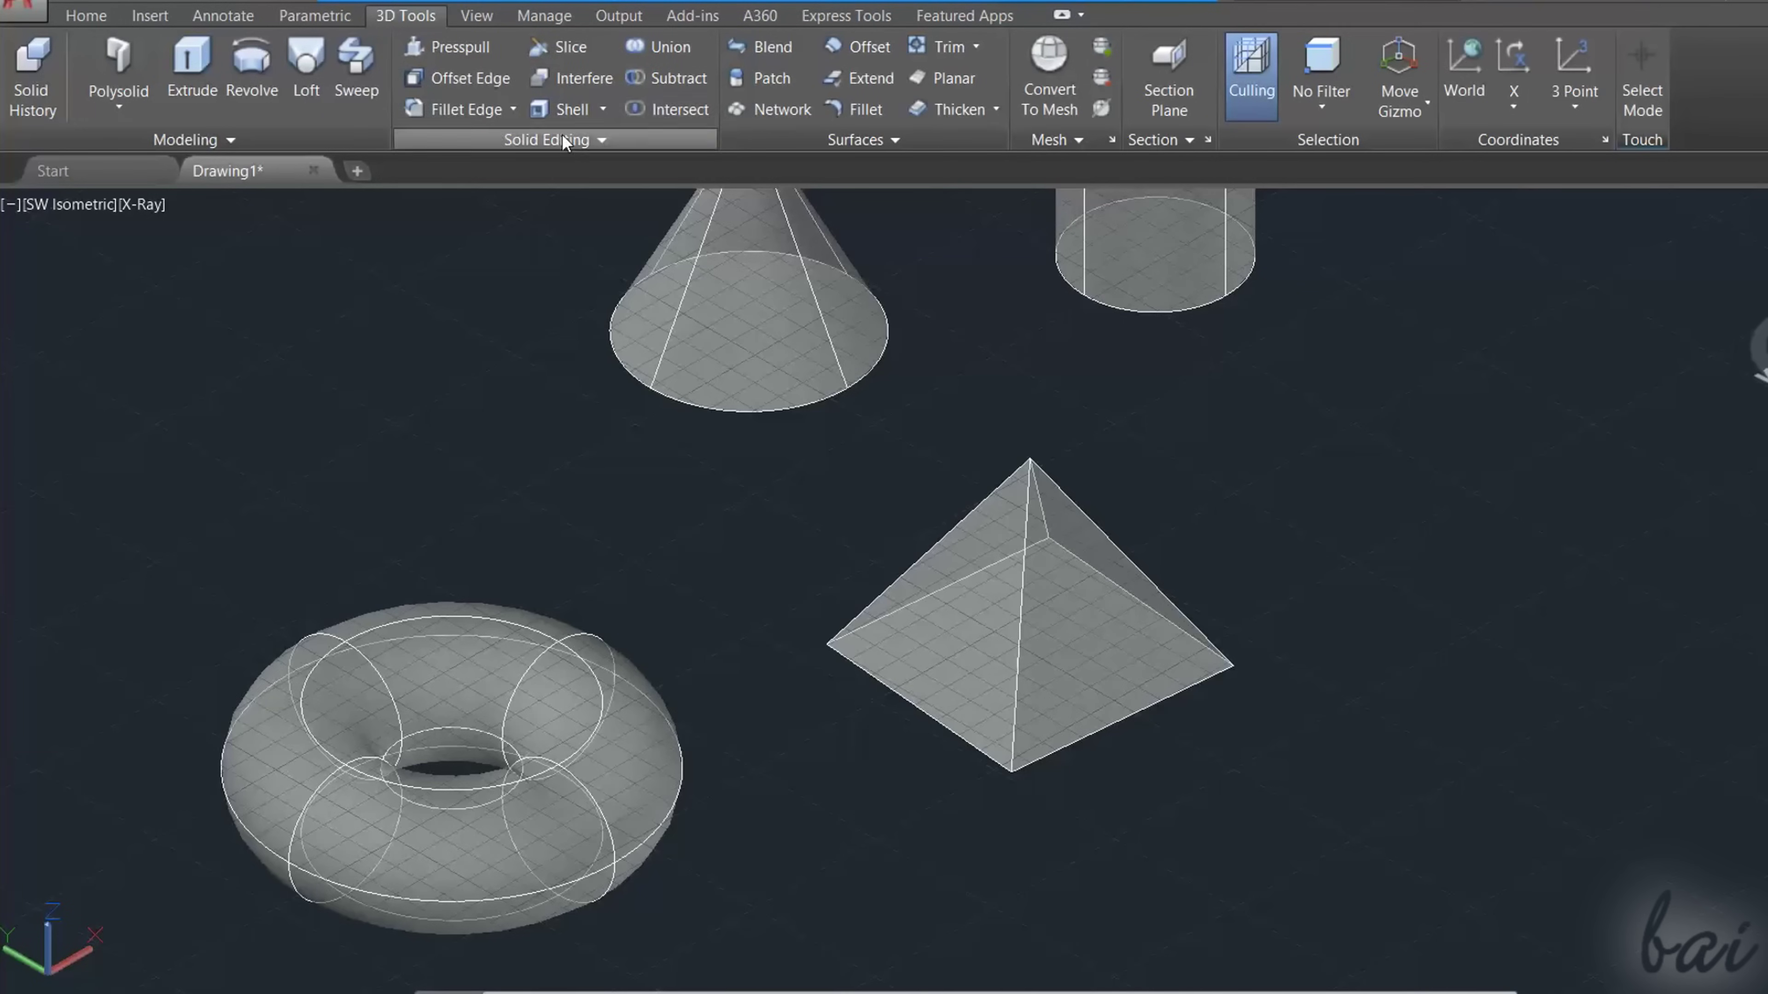
Step: Press-pull the cone's base face downward, adding a cylindrical section beneath it
{"action": "key", "text": "ctrl+z"}
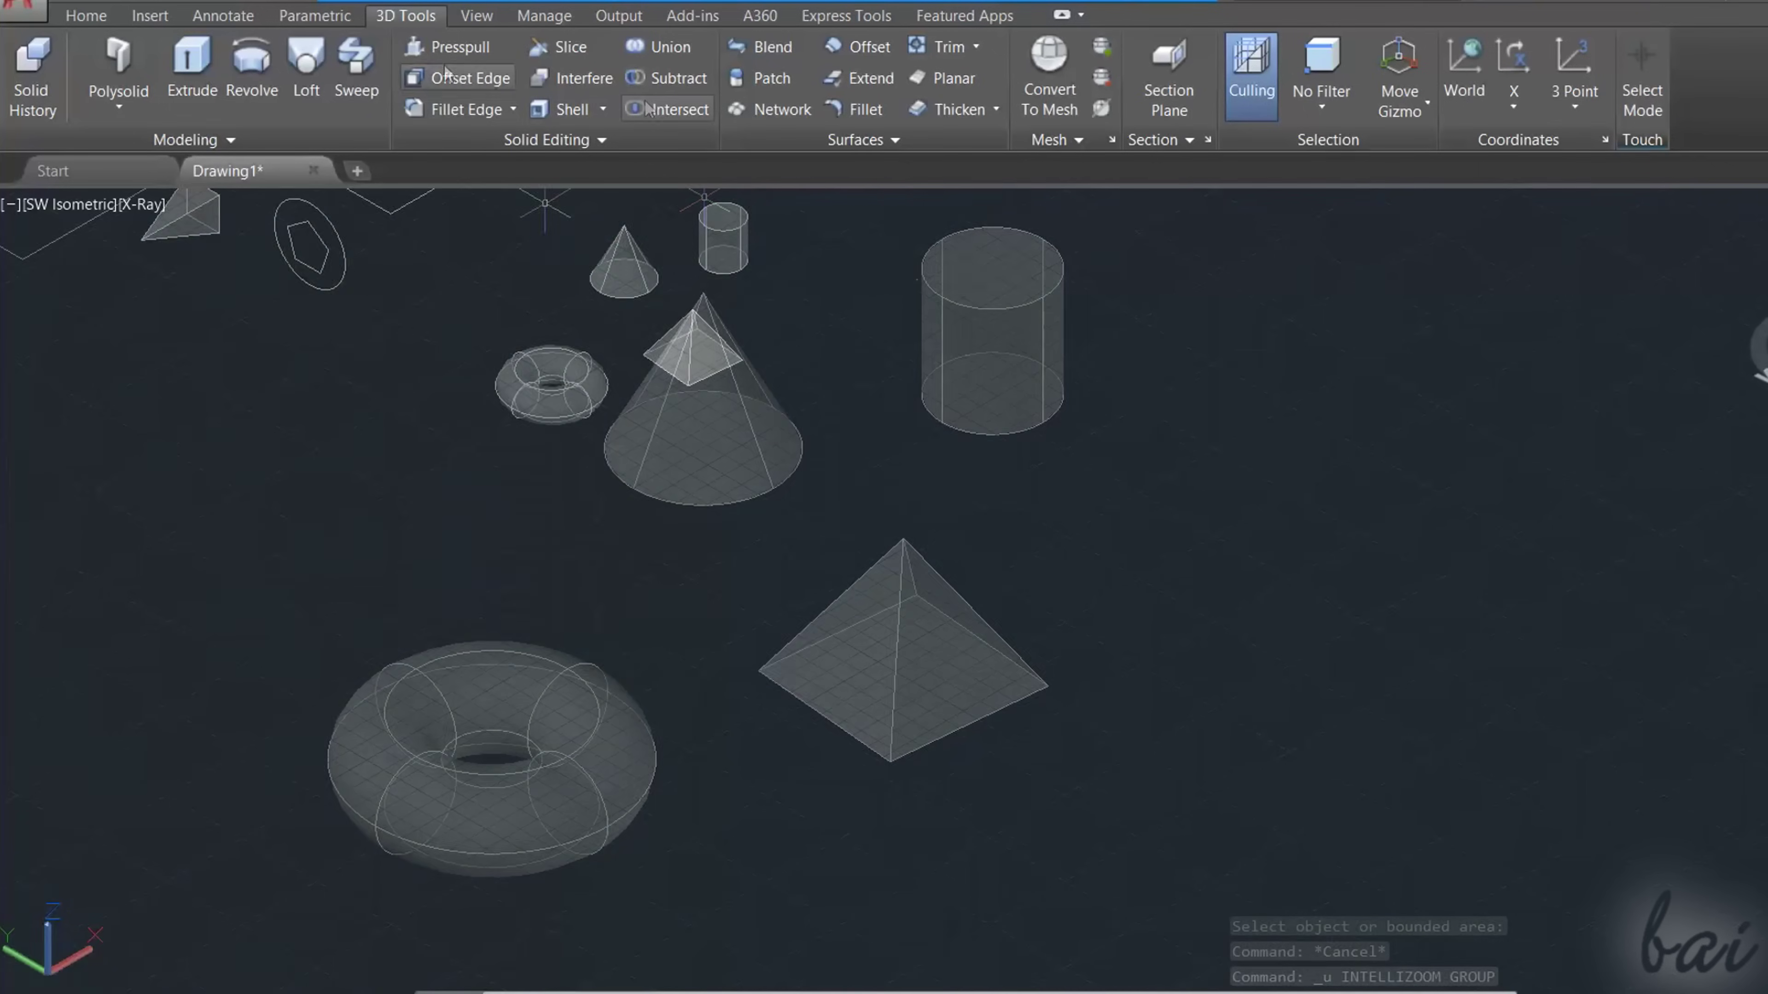
{"action": "left_click", "coordinate": [472, 49]}
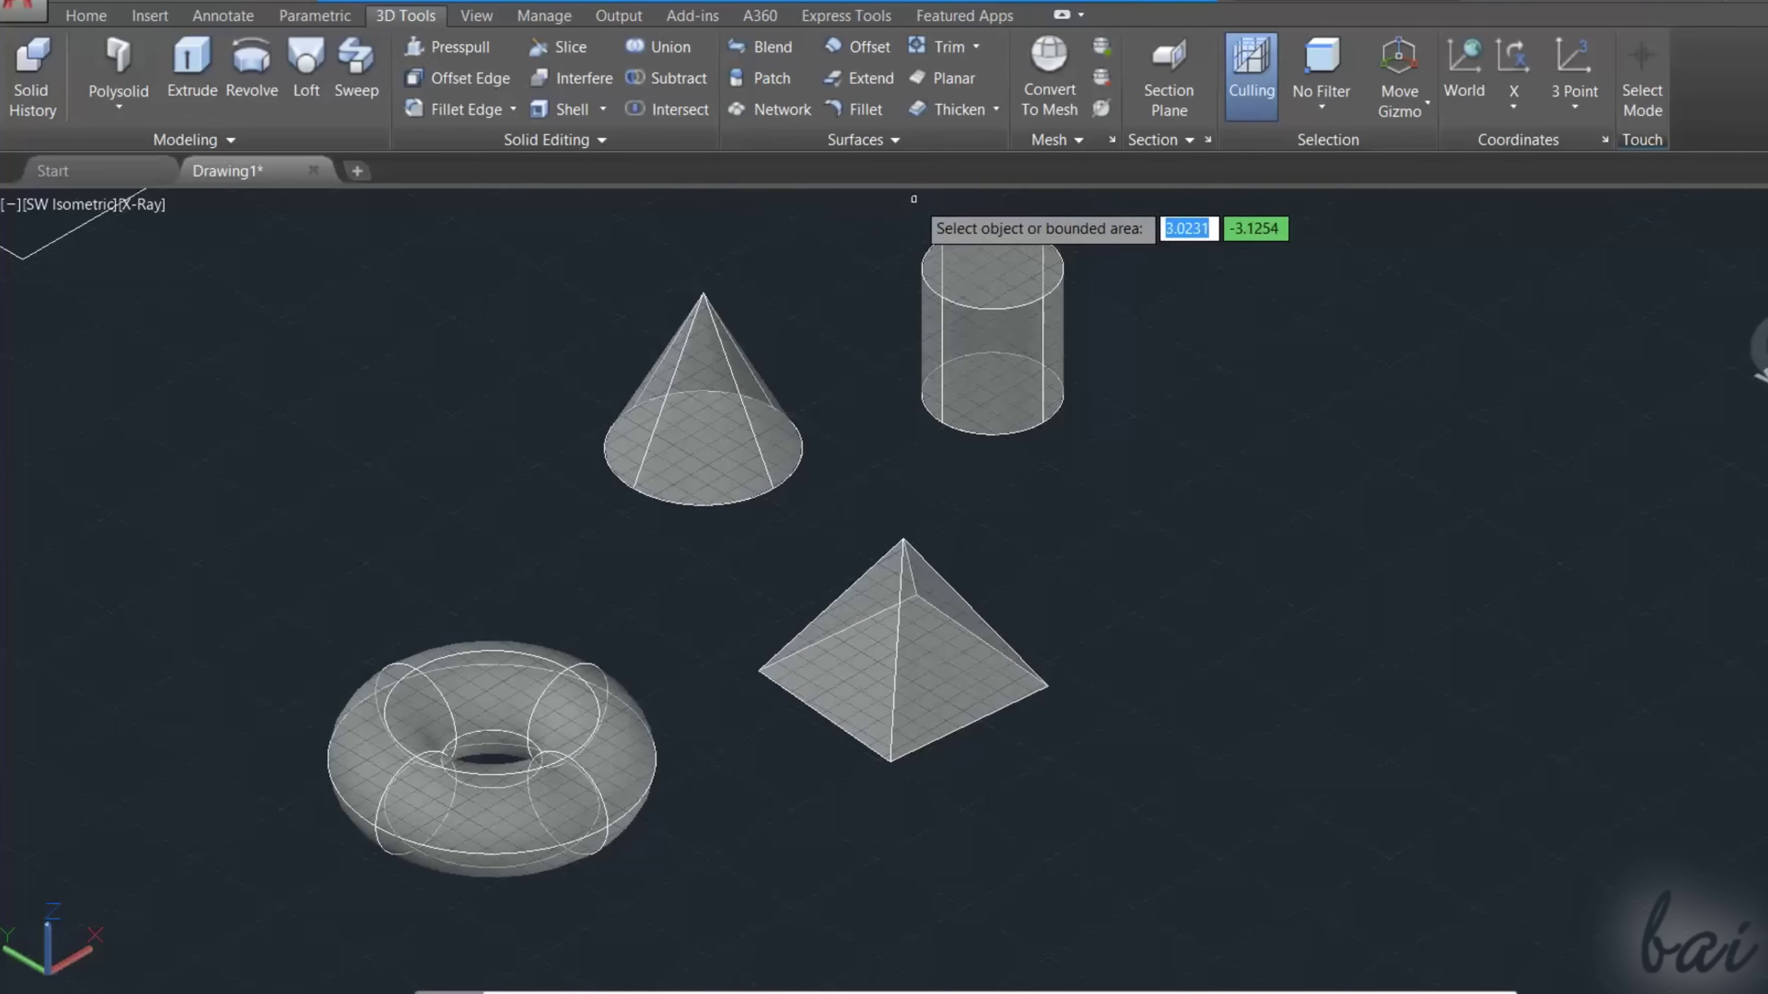
{"action": "scroll", "coordinate": [909, 202], "scroll_direction": "up", "scroll_amount": 3}
{"action": "left_click", "coordinate": [1051, 336]}
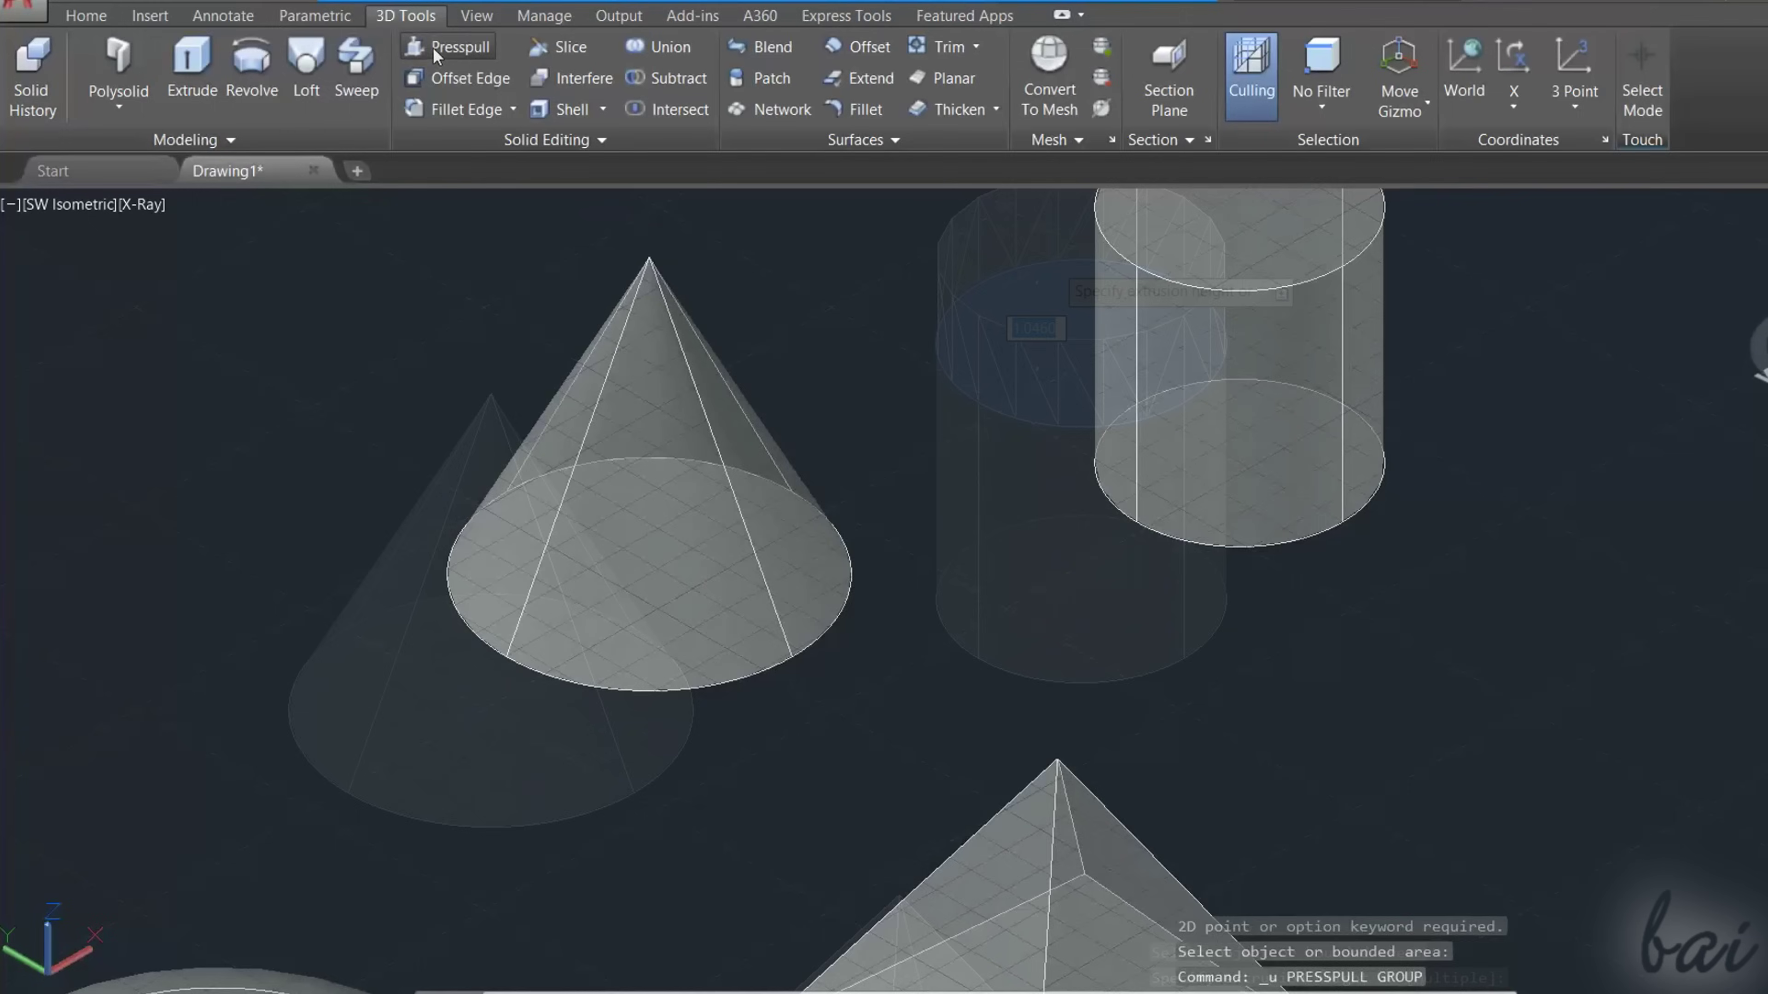
{"action": "left_click", "coordinate": [436, 51]}
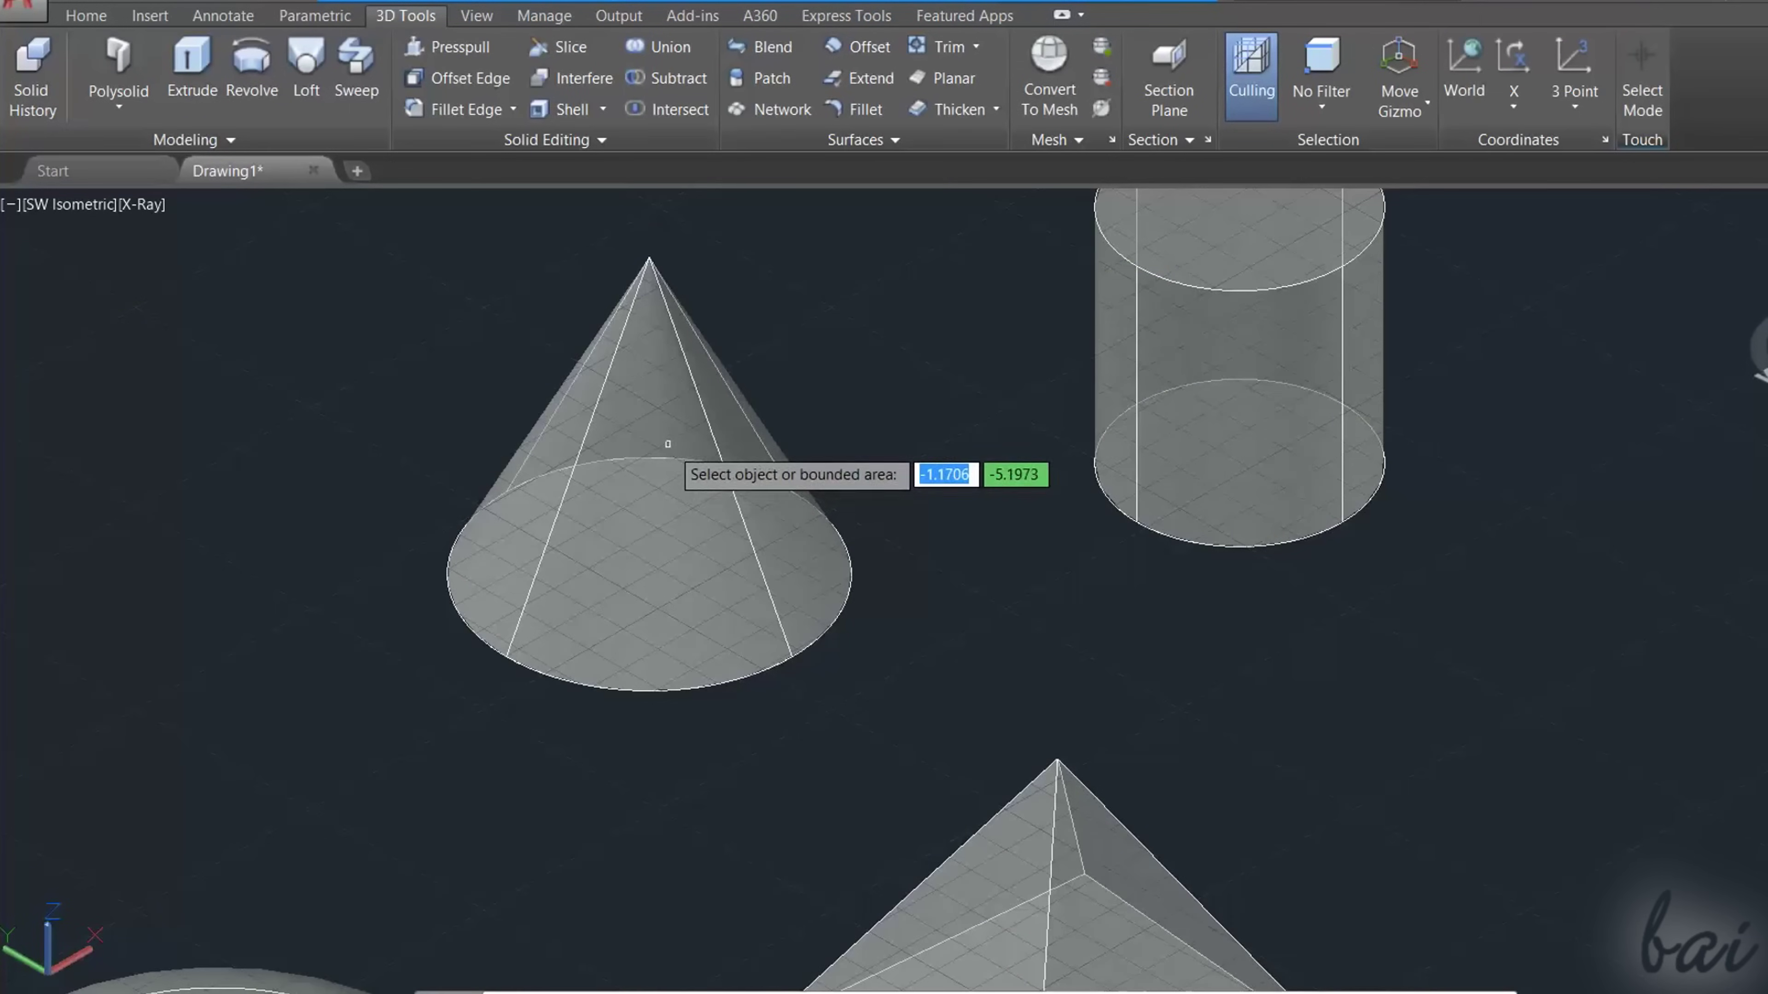
{"action": "scroll", "coordinate": [667, 444], "scroll_direction": "up", "scroll_amount": 2}
{"action": "left_click", "coordinate": [633, 670]}
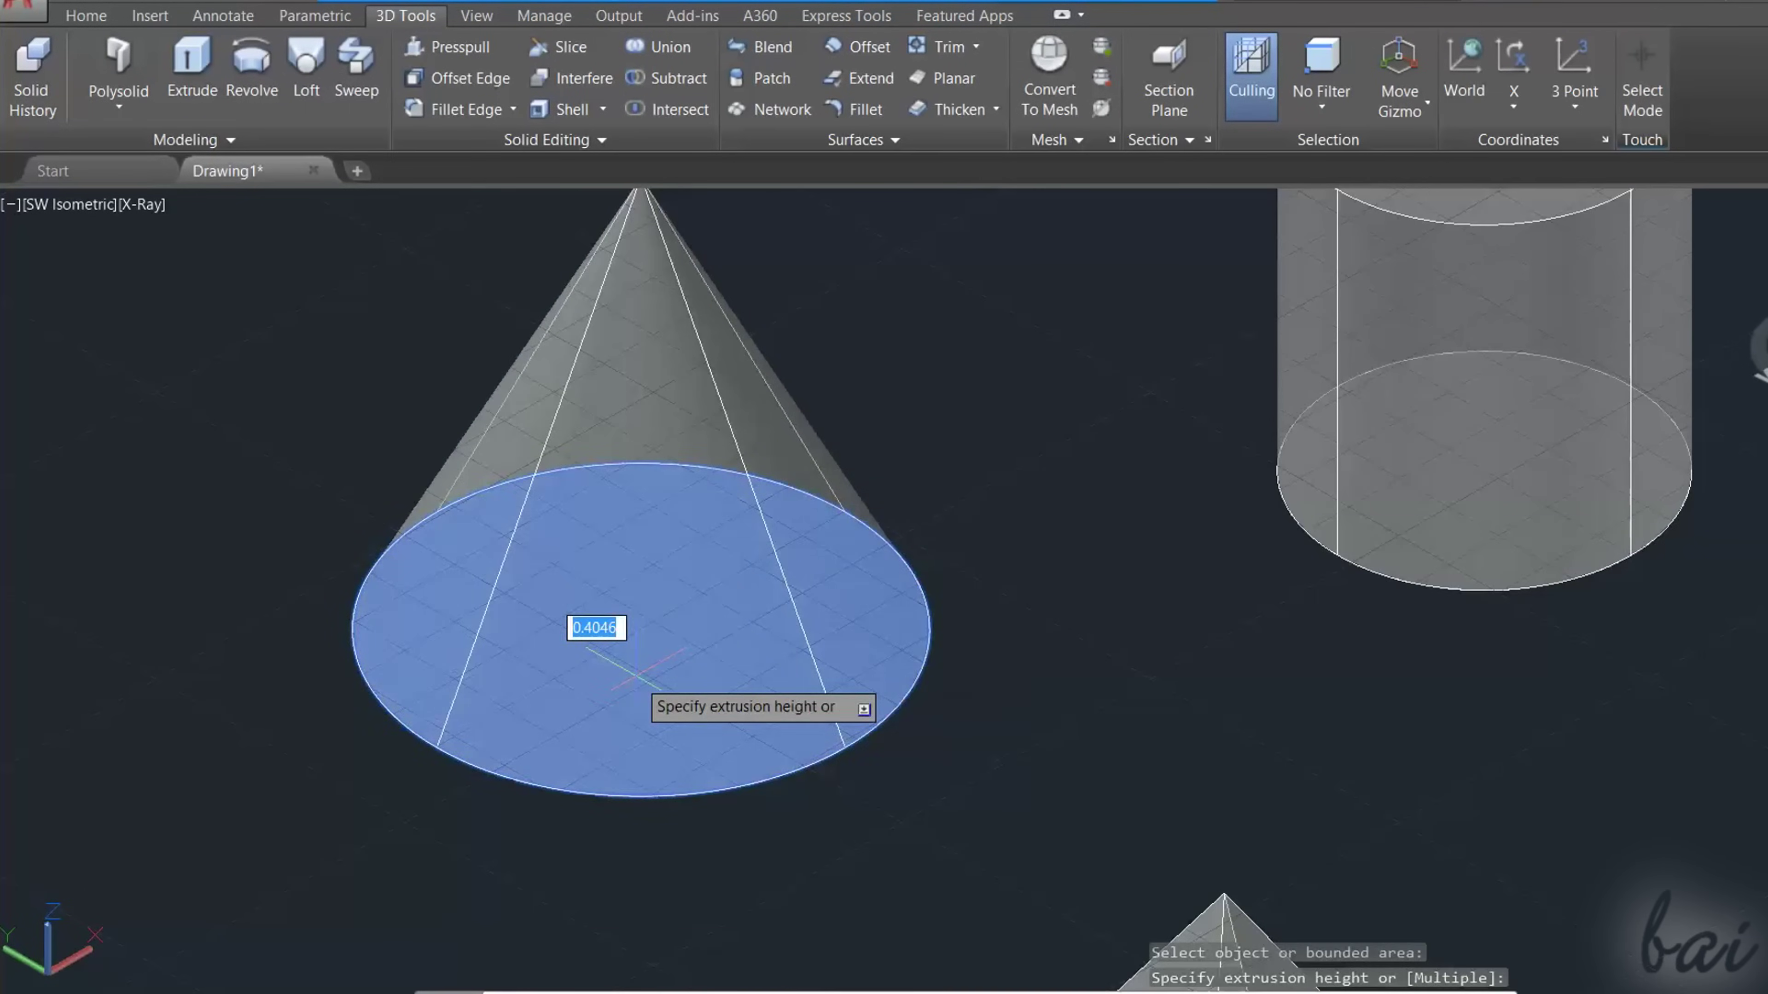
{"action": "scroll", "coordinate": [598, 738], "scroll_direction": "down", "scroll_amount": 2}
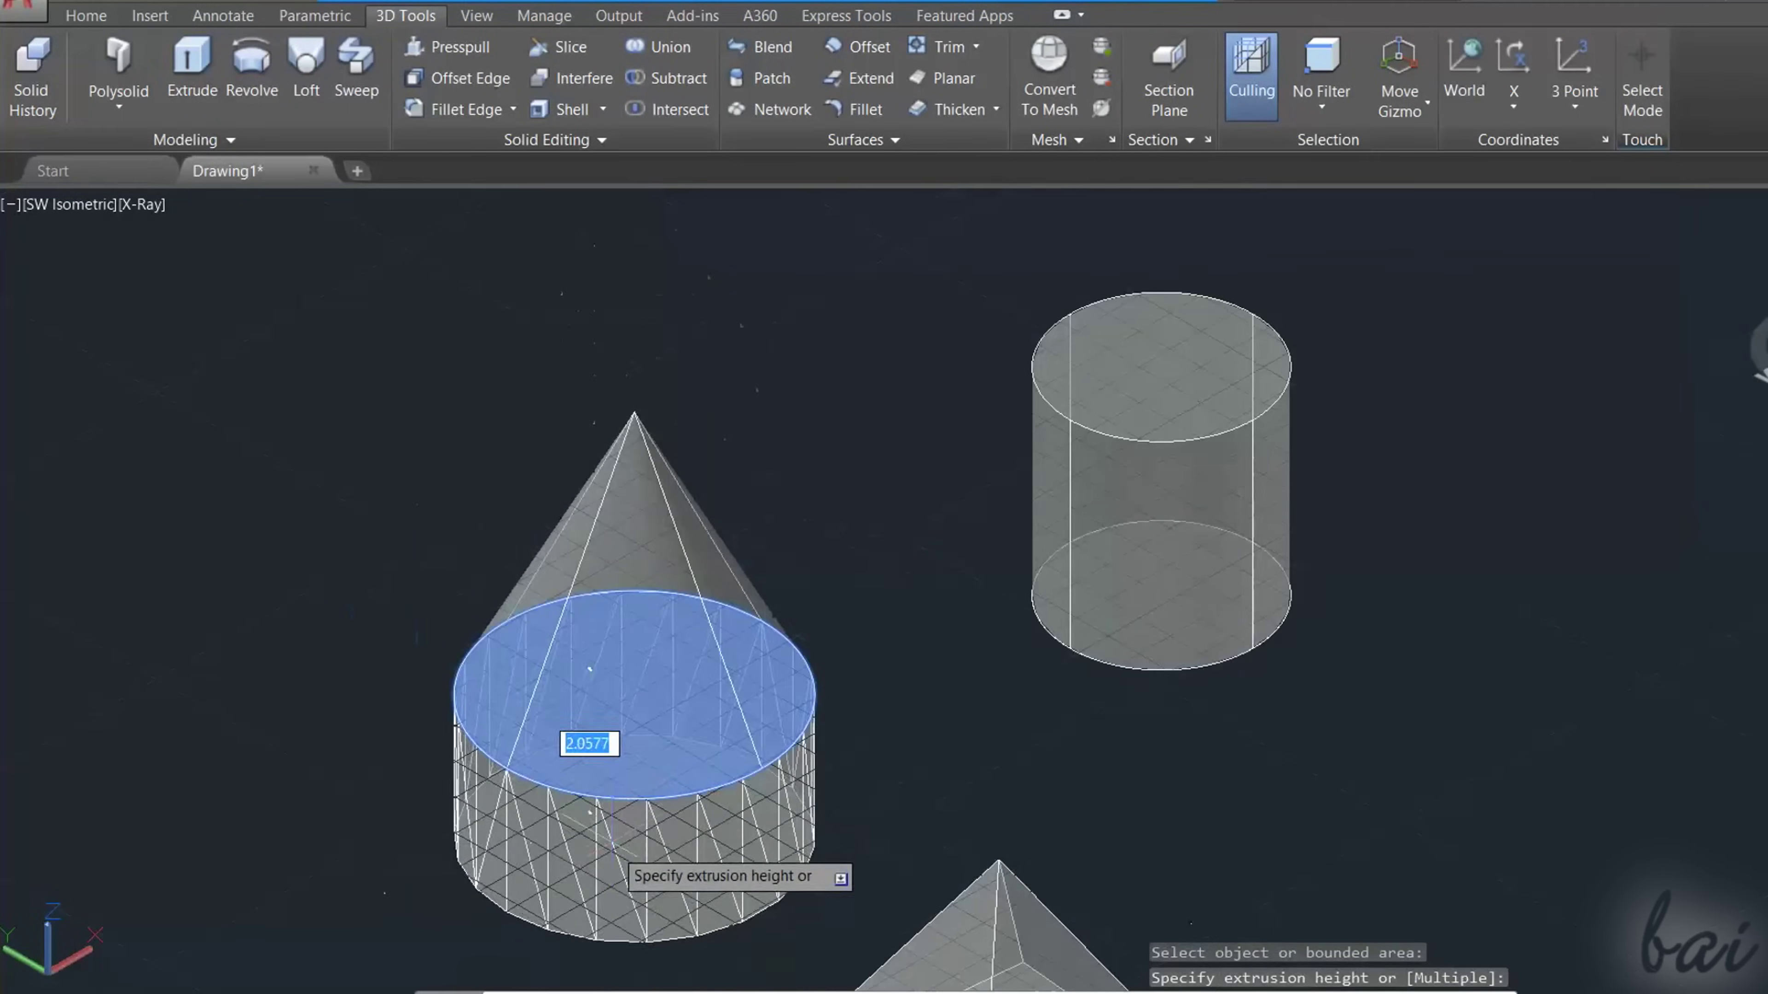
{"action": "left_click", "coordinate": [612, 857]}
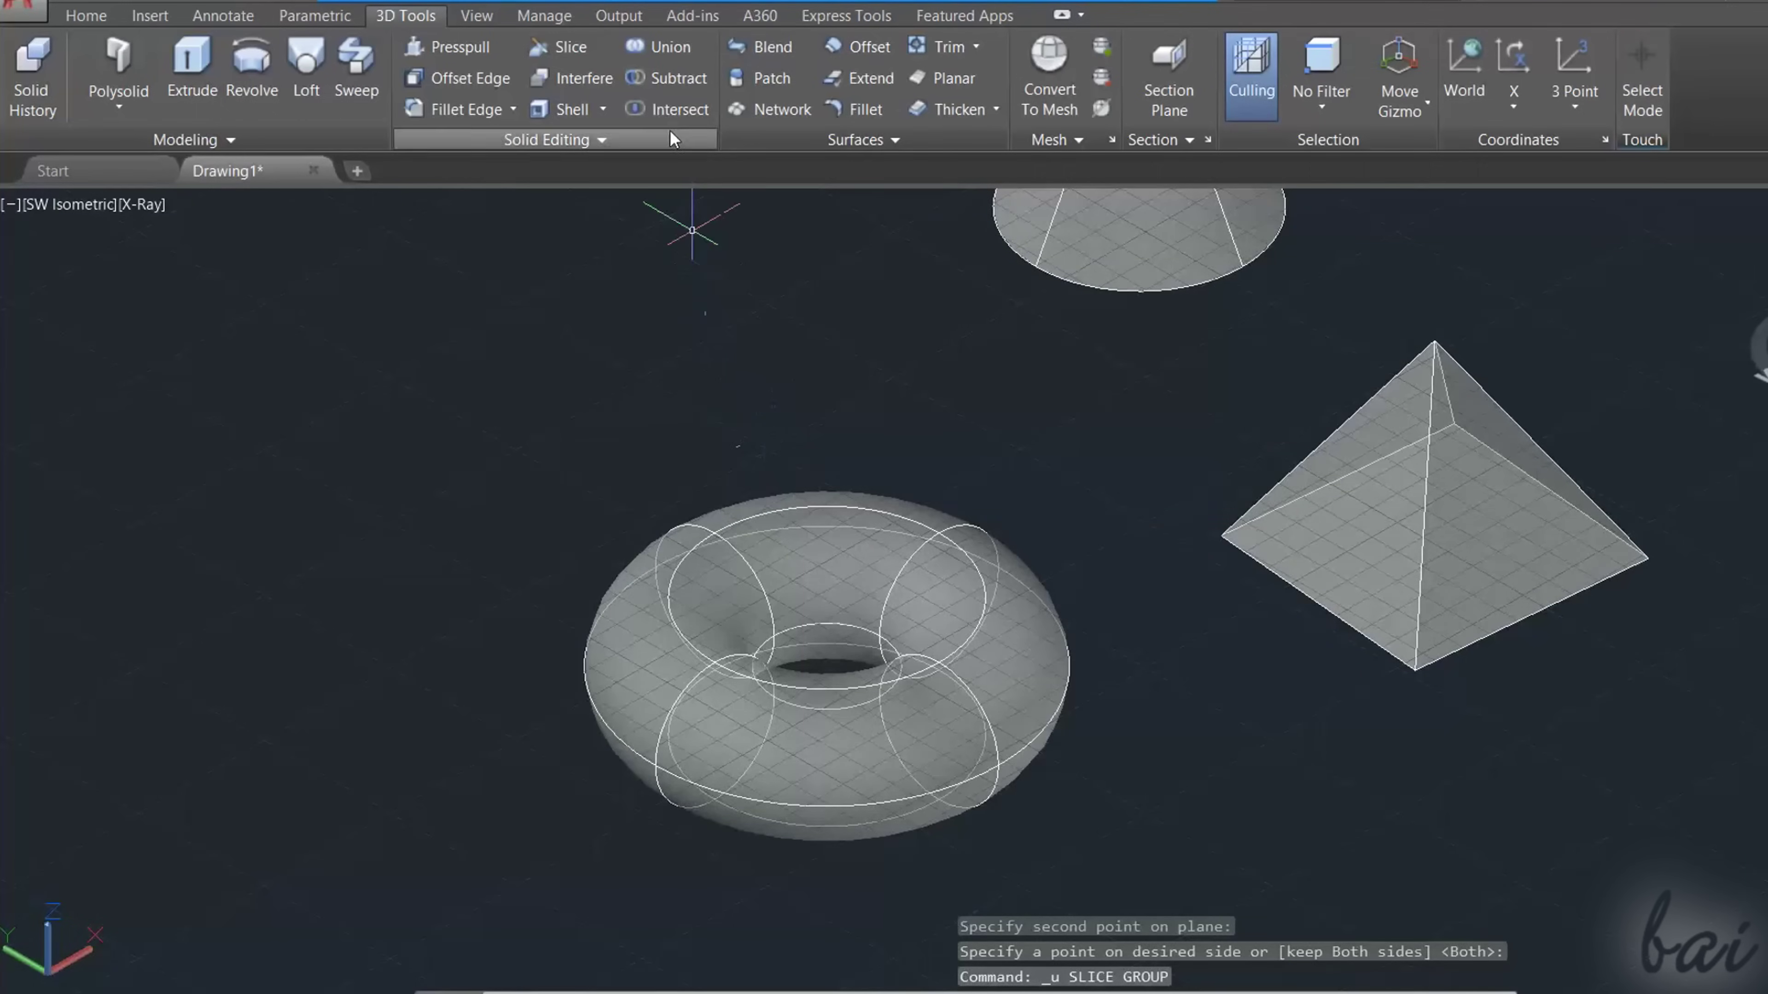
Step: Slice the torus with a two-point plane, keeping both halves
{"action": "left_click", "coordinate": [573, 49]}
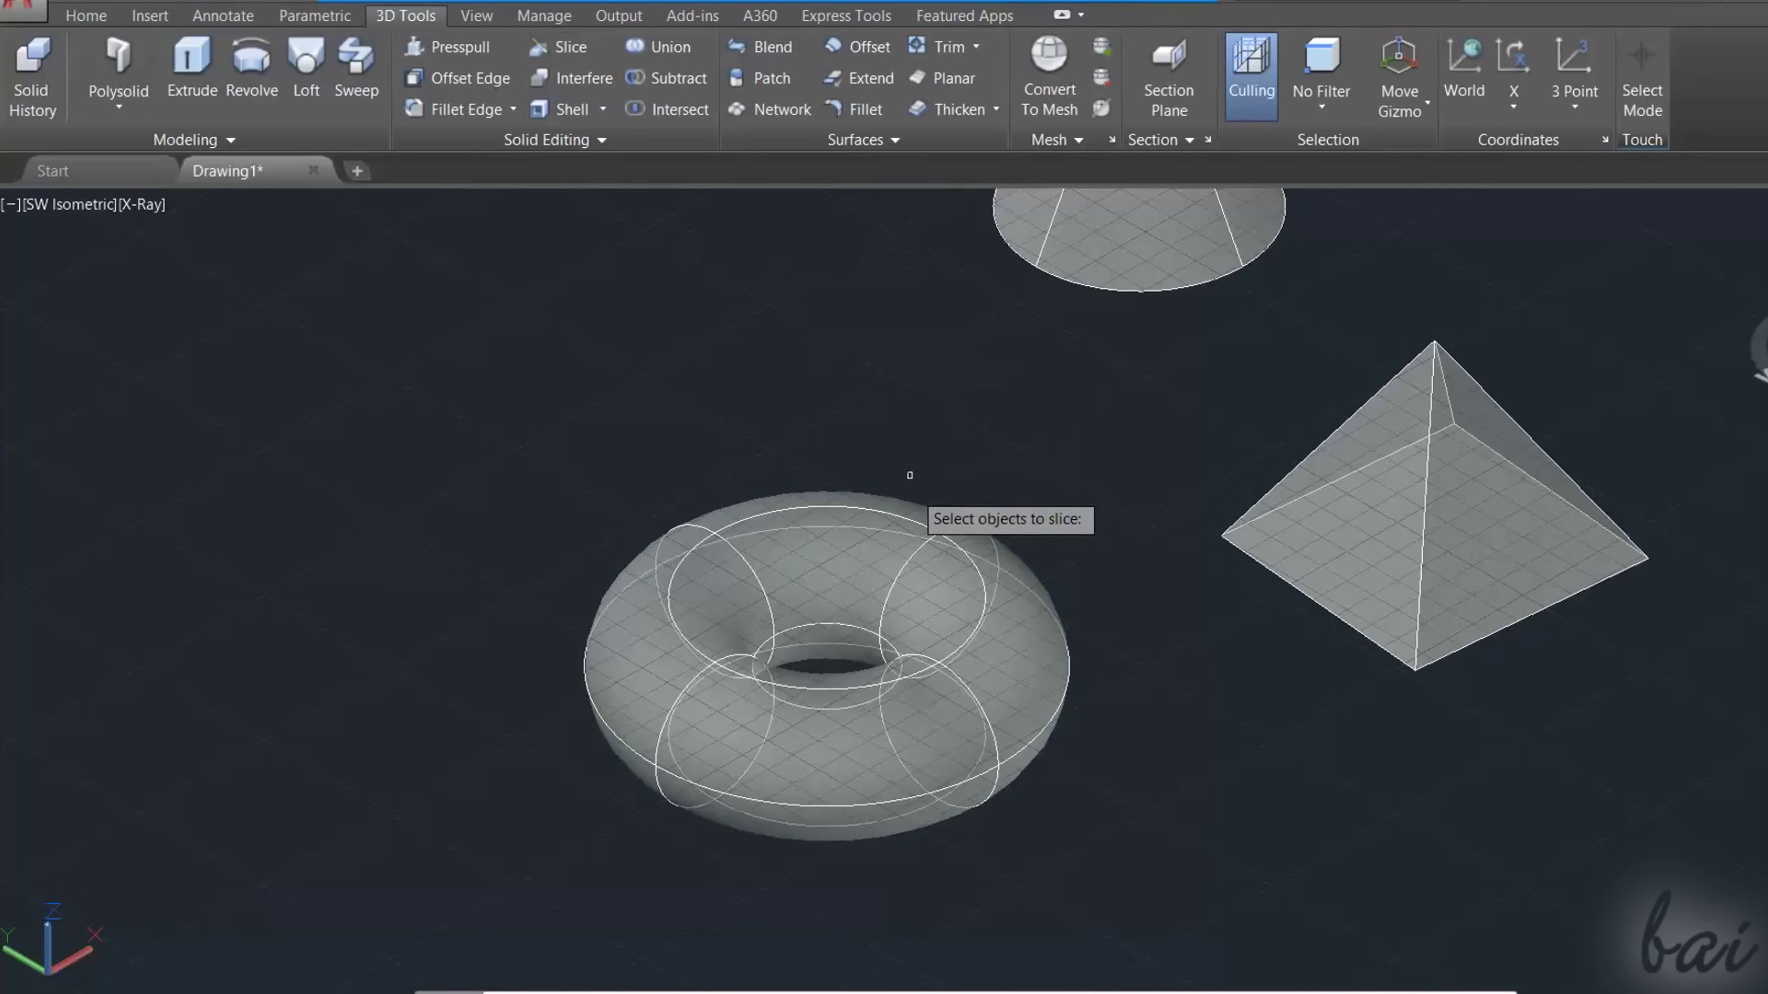
{"action": "left_click", "coordinate": [954, 522]}
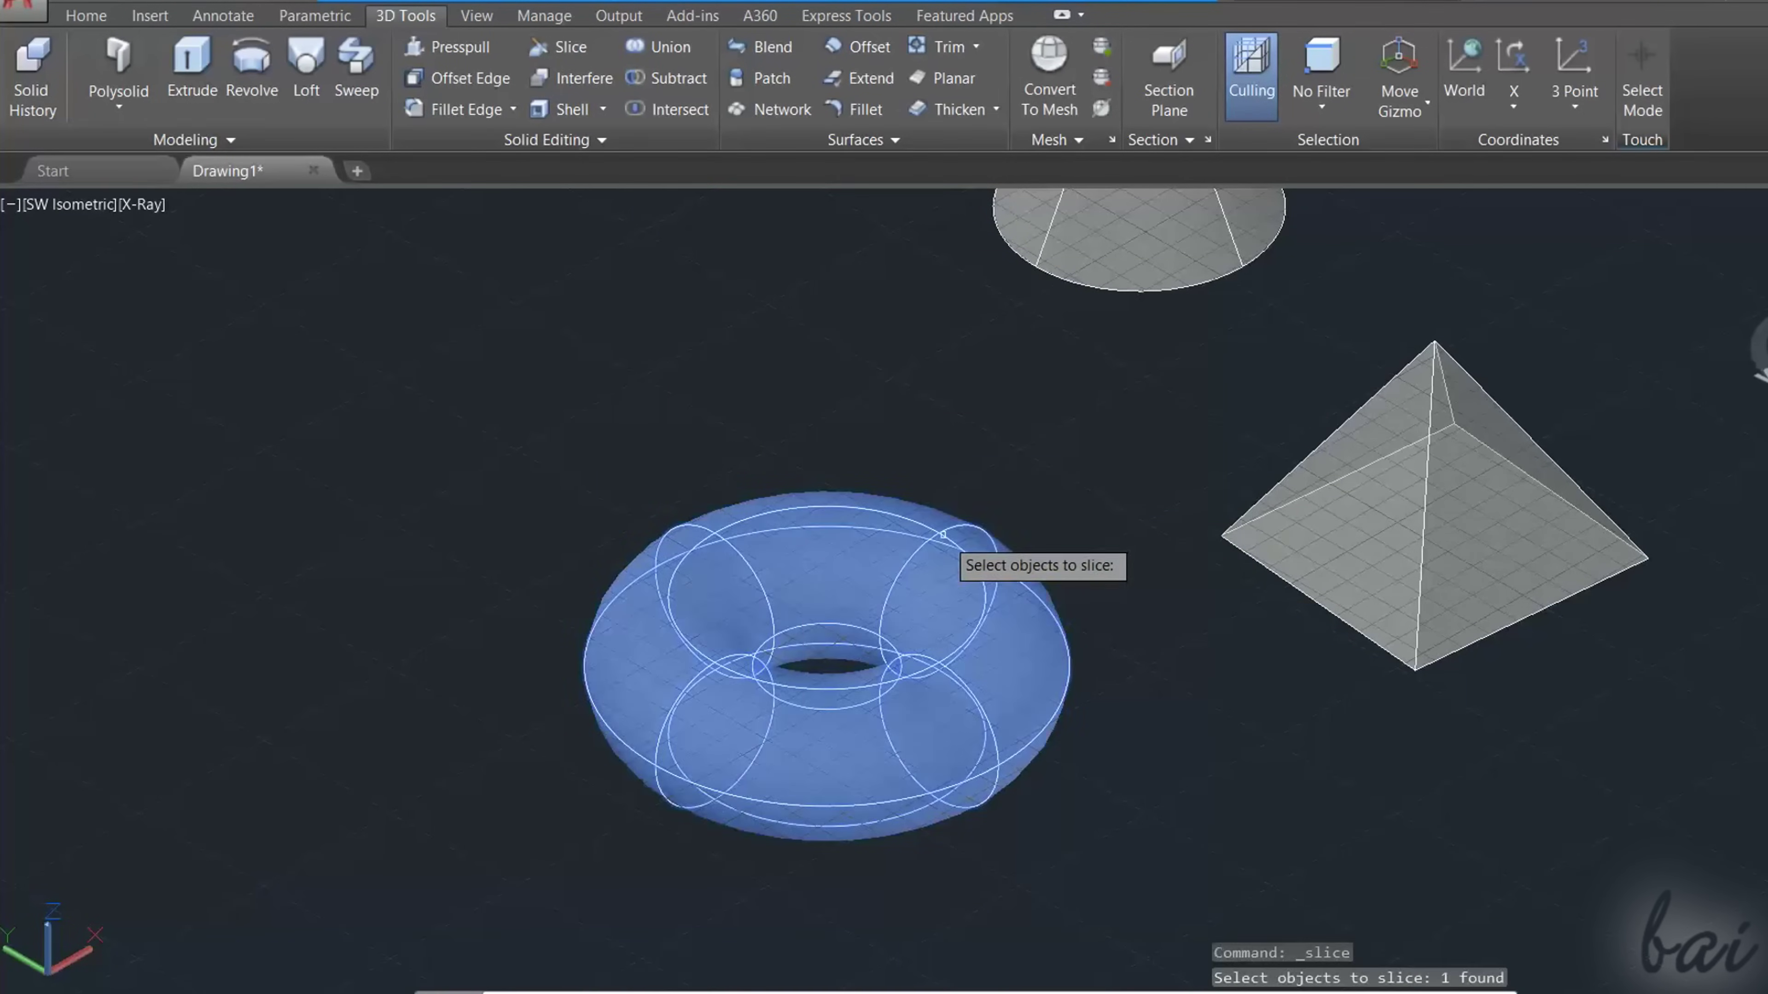
{"action": "key", "text": "Return"}
{"action": "left_click", "coordinate": [966, 474]}
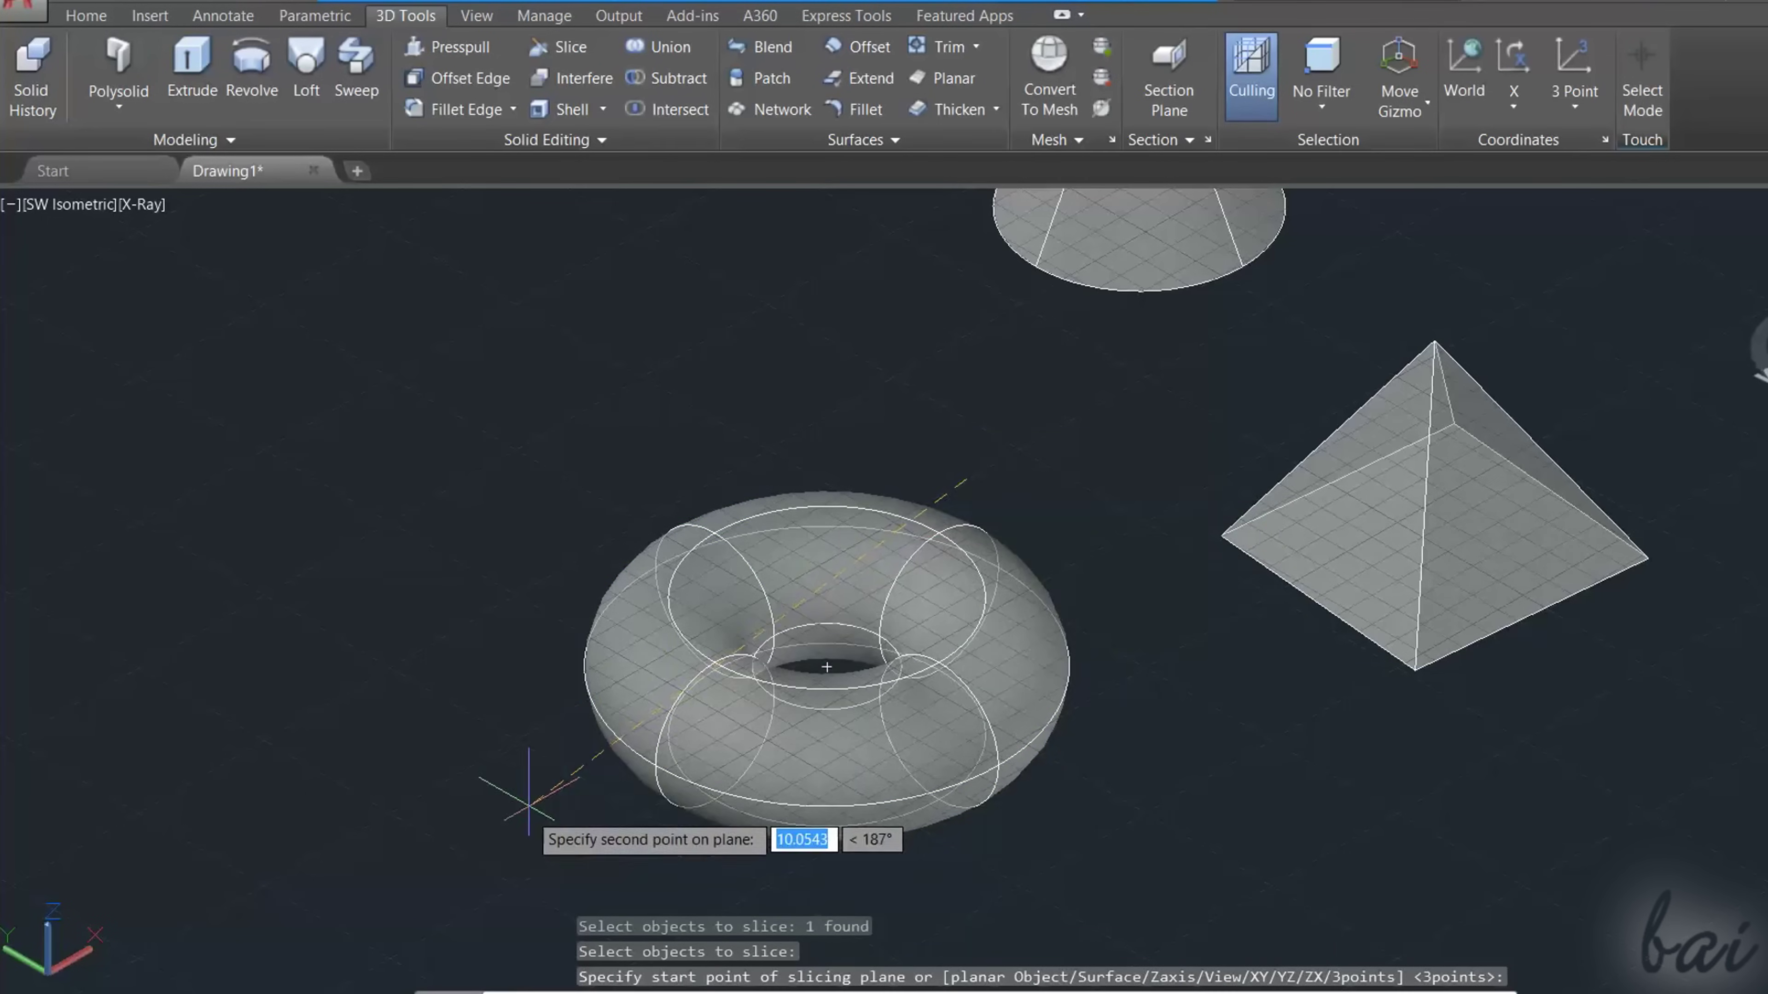
{"action": "left_click", "coordinate": [494, 836]}
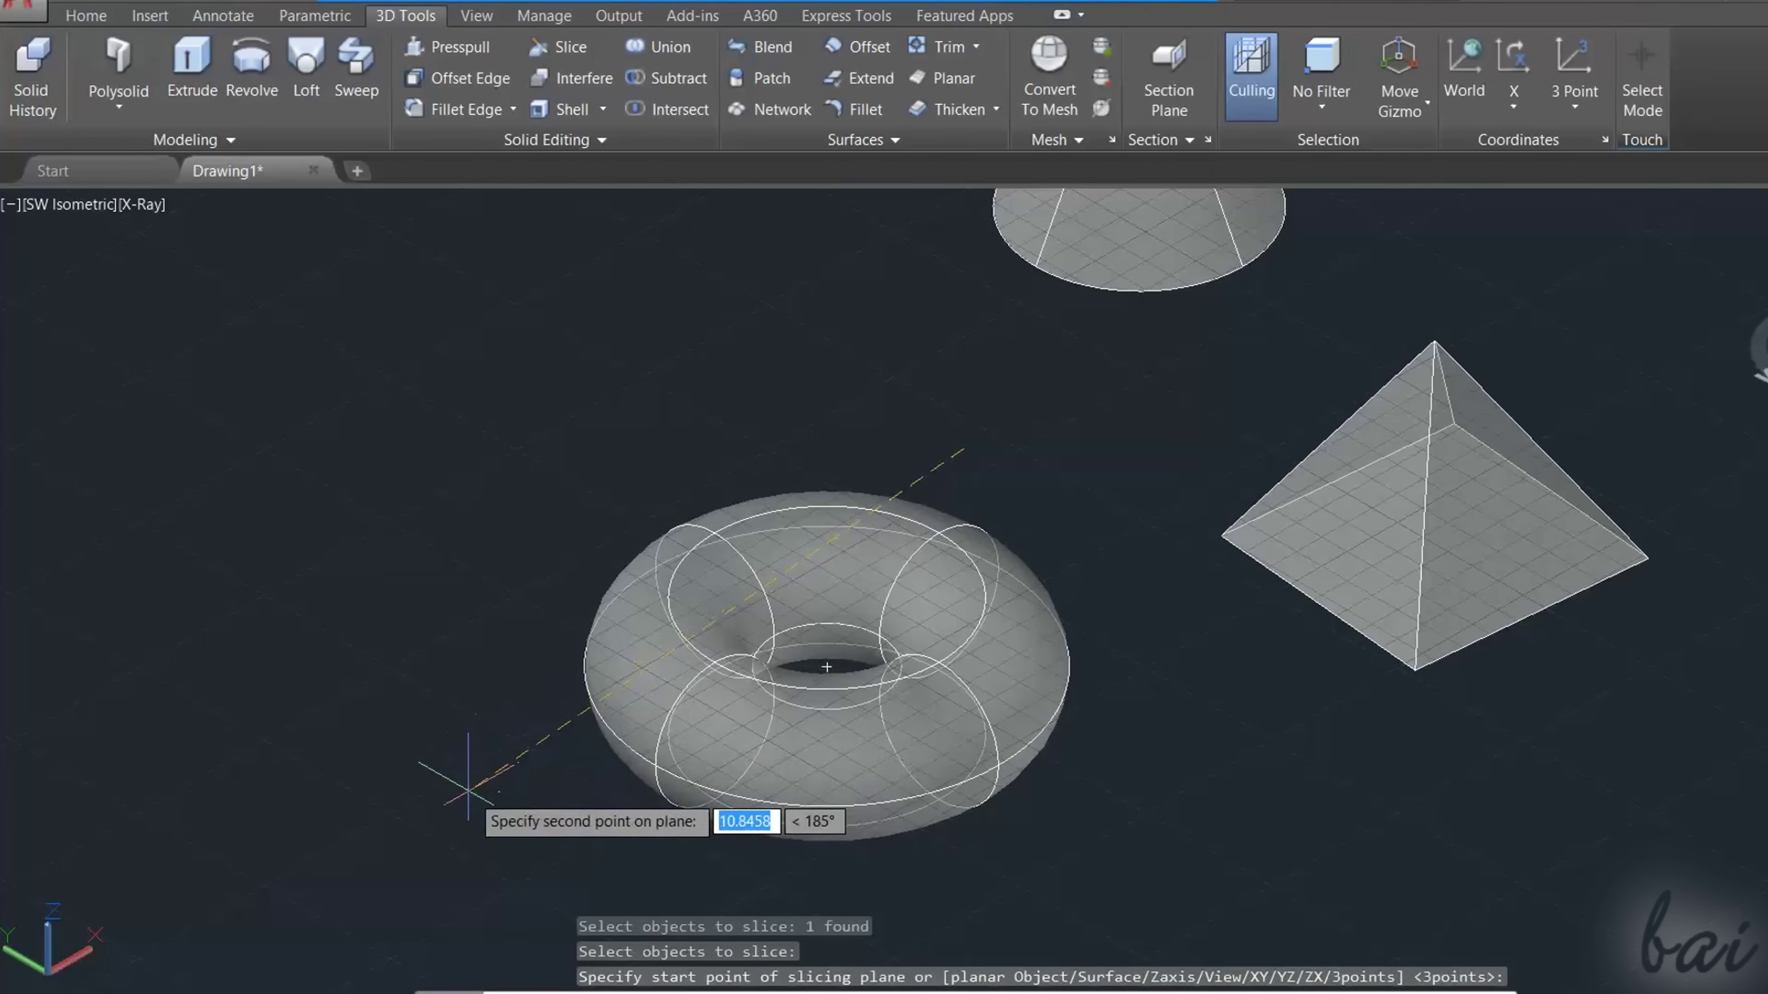
{"action": "left_click", "coordinate": [456, 797]}
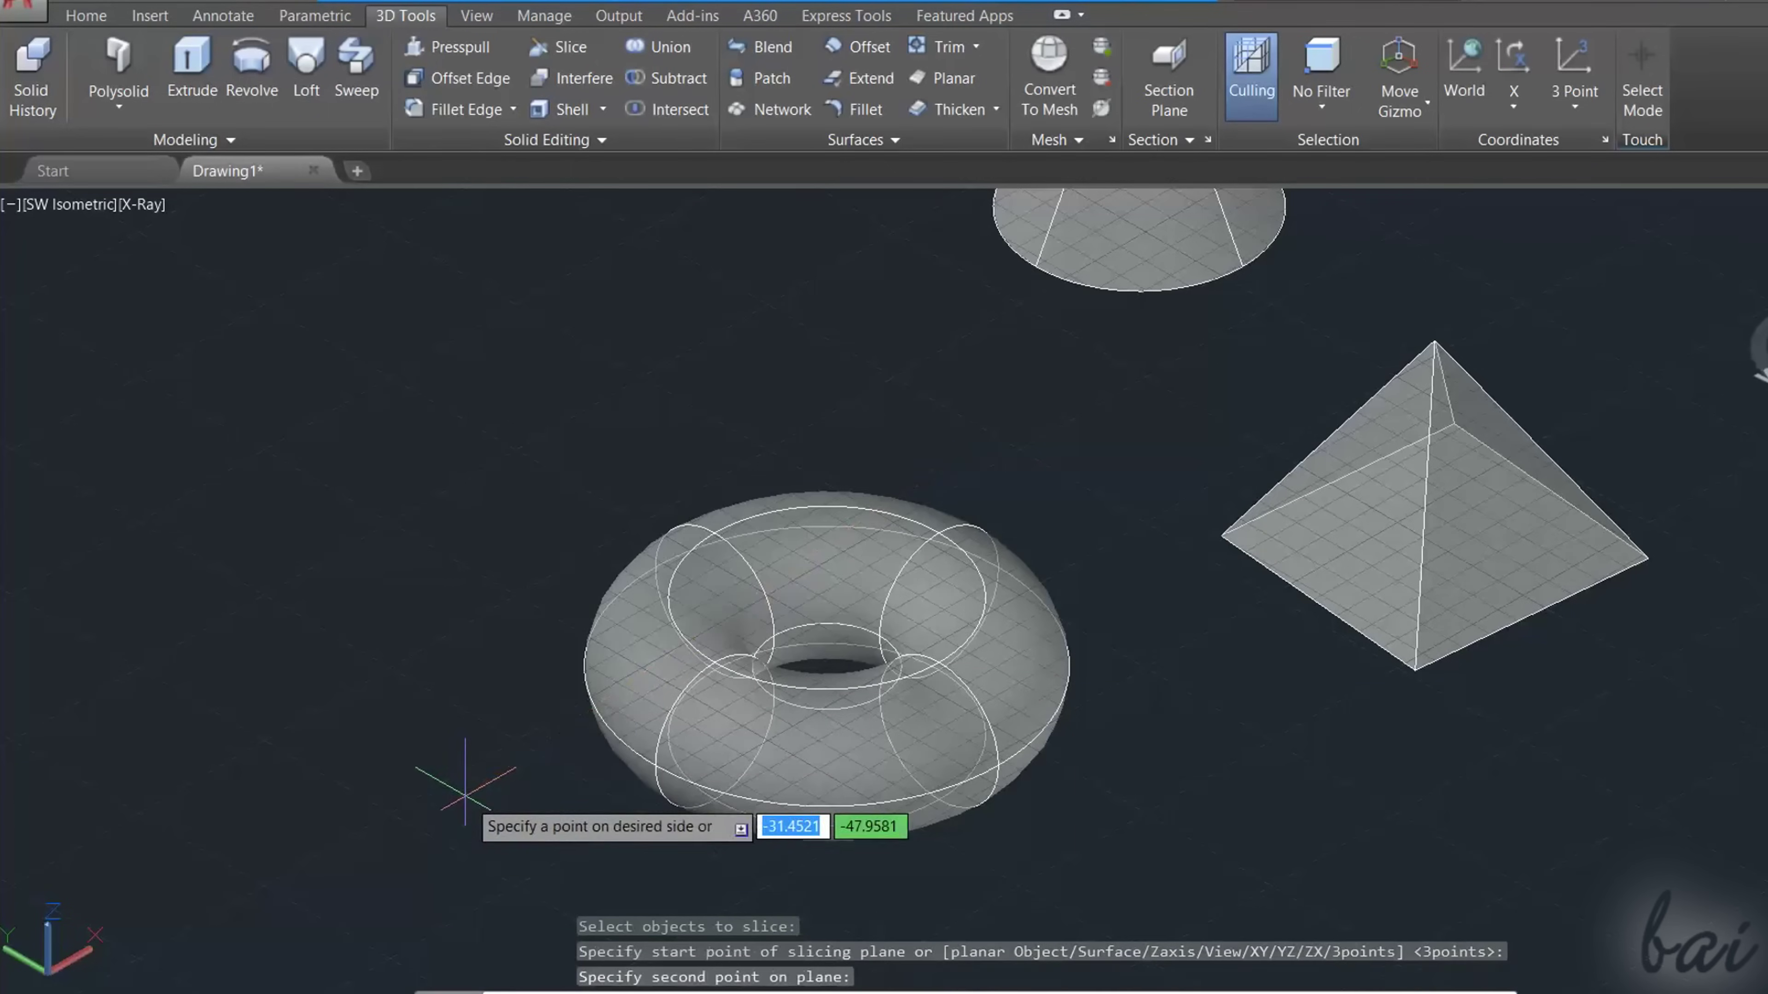
{"action": "key", "text": "Return"}
Step: Grip-move one torus half away from the cut-off piece
{"action": "left_click", "coordinate": [697, 766]}
{"action": "left_click", "coordinate": [827, 665]}
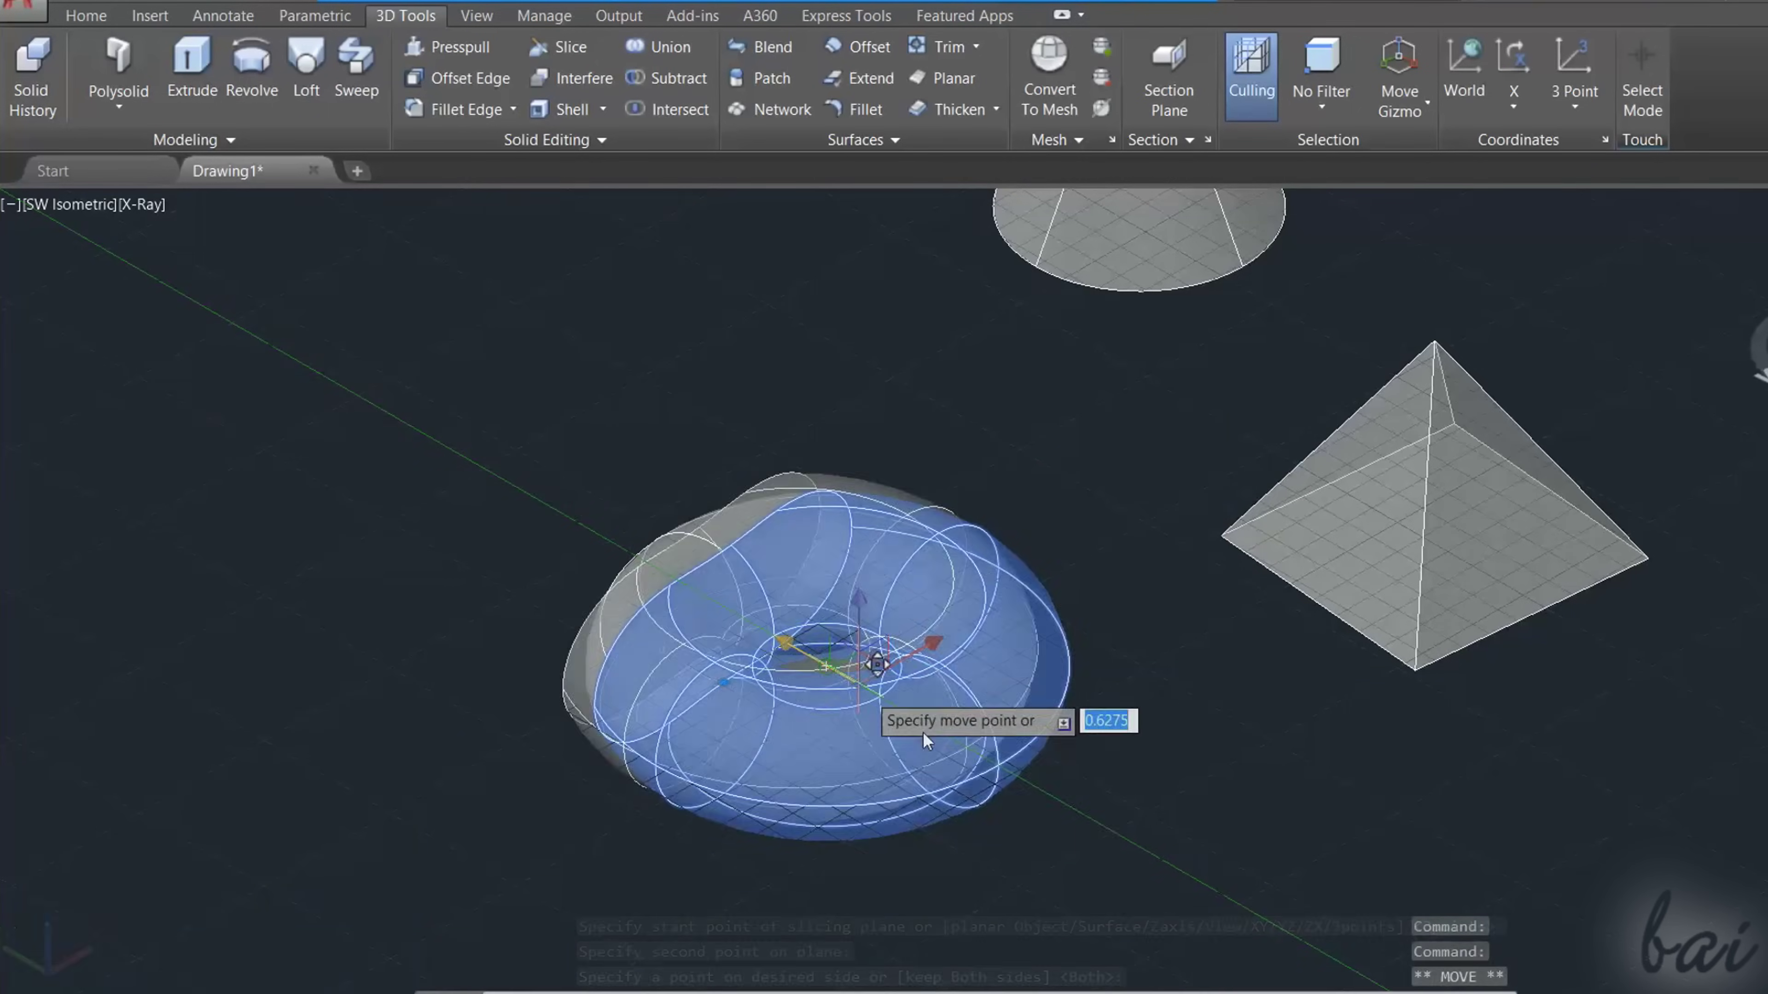
{"action": "key", "text": "space"}
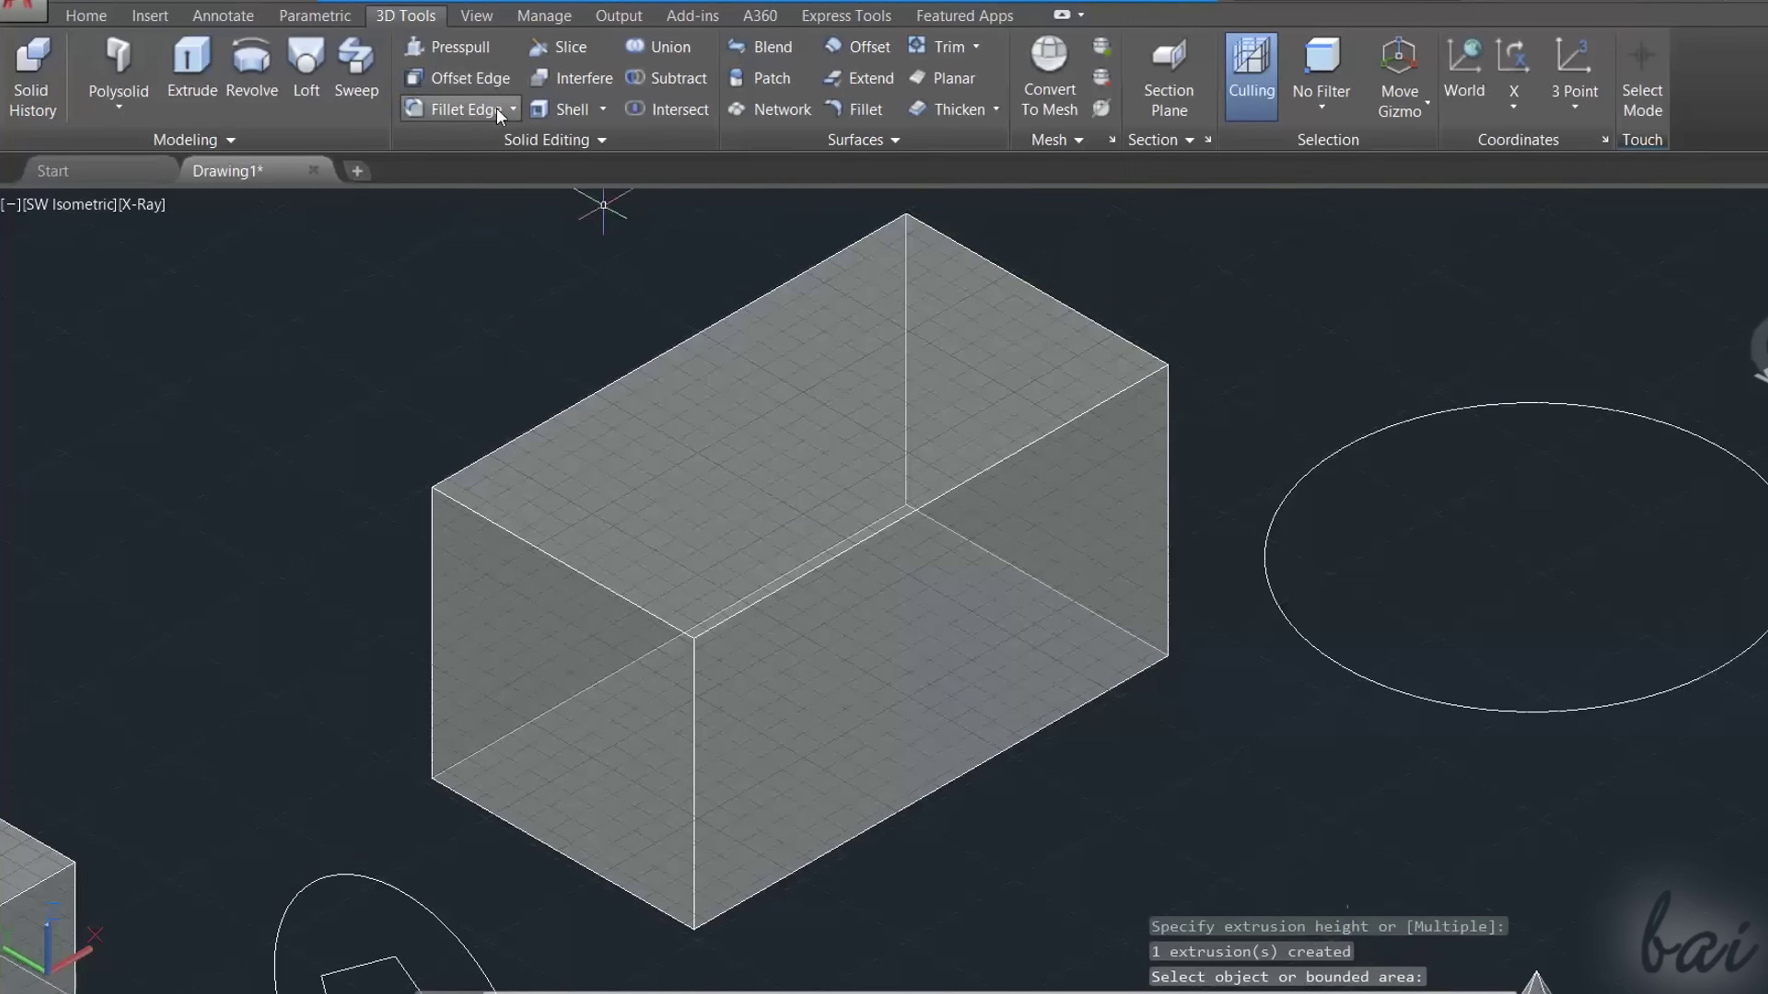
{"action": "left_click", "coordinate": [496, 107]}
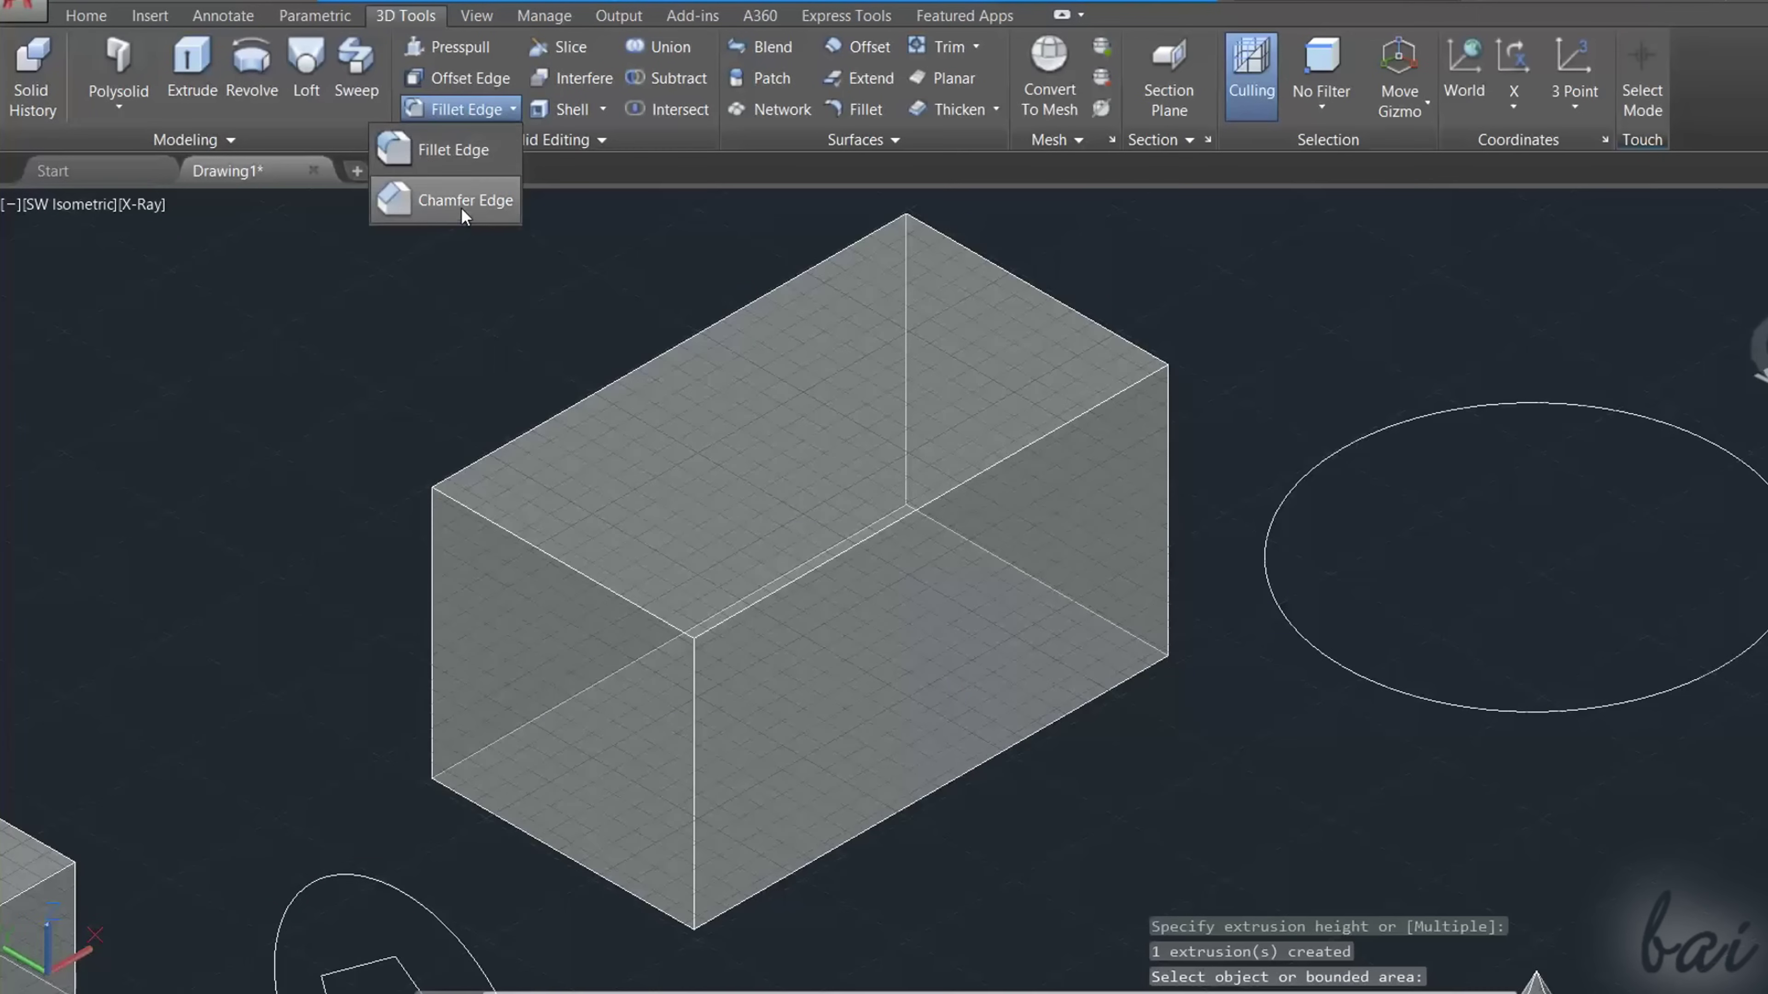
{"action": "left_click", "coordinate": [471, 152]}
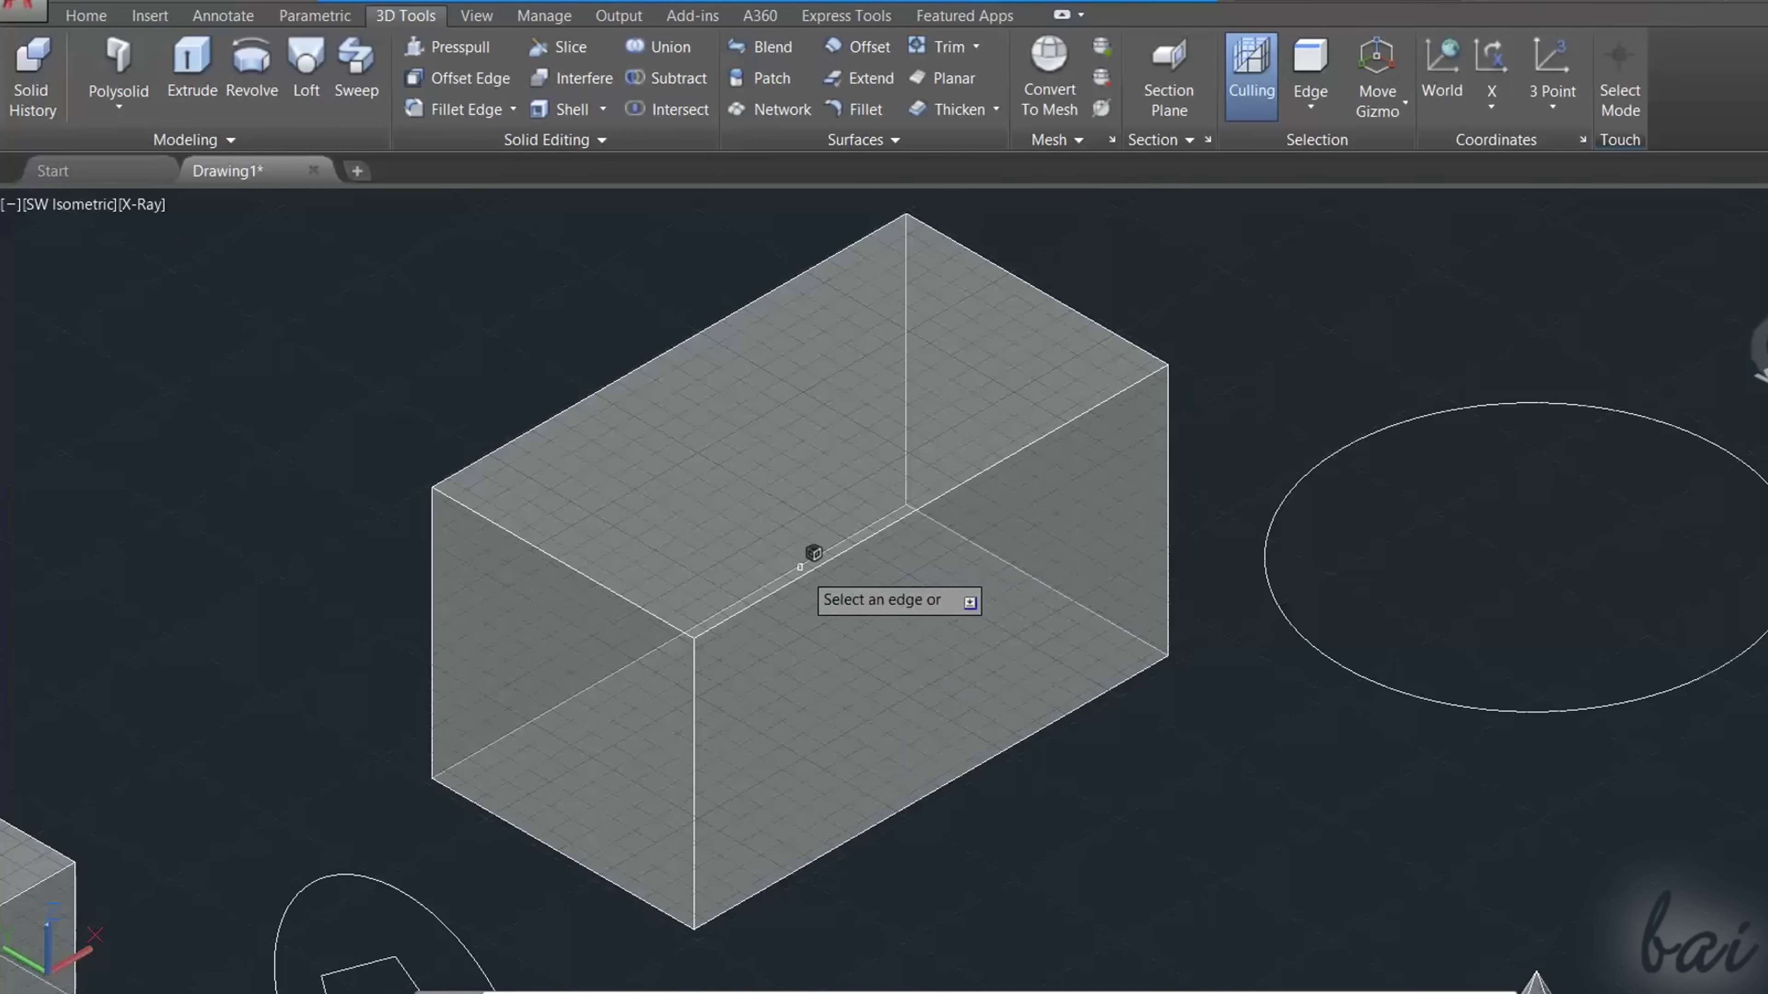
{"action": "left_click", "coordinate": [806, 575]}
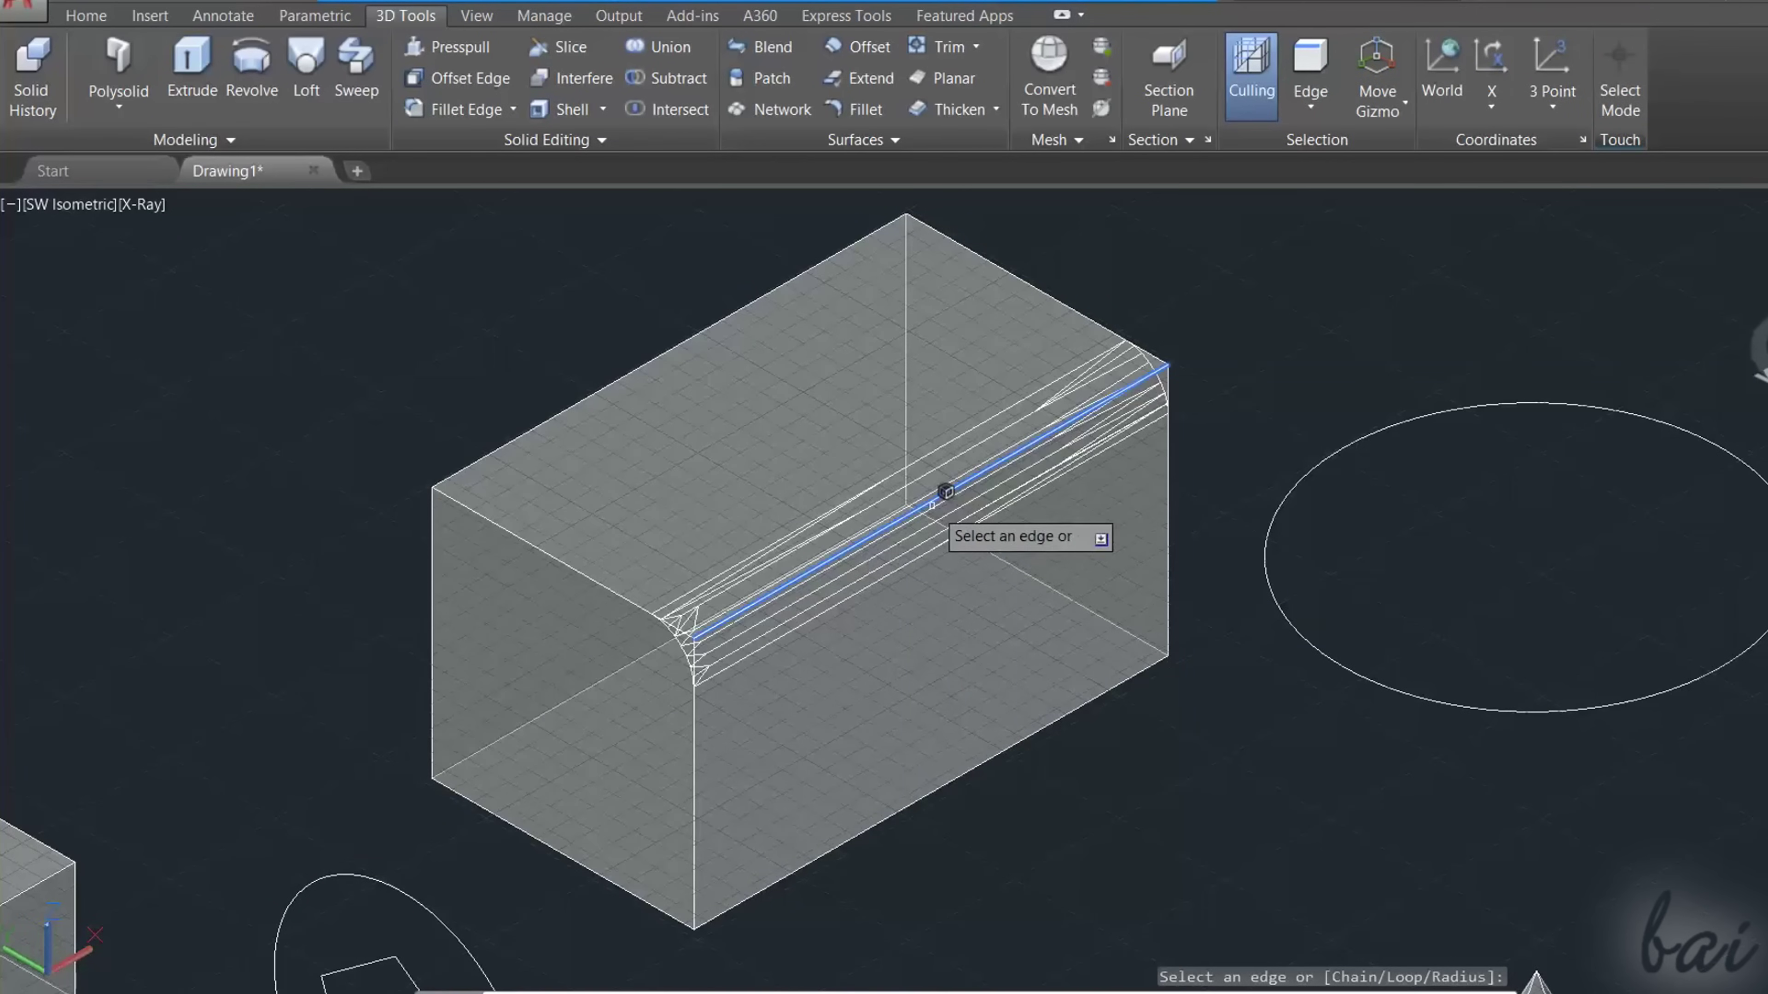
{"action": "left_click", "coordinate": [693, 729]}
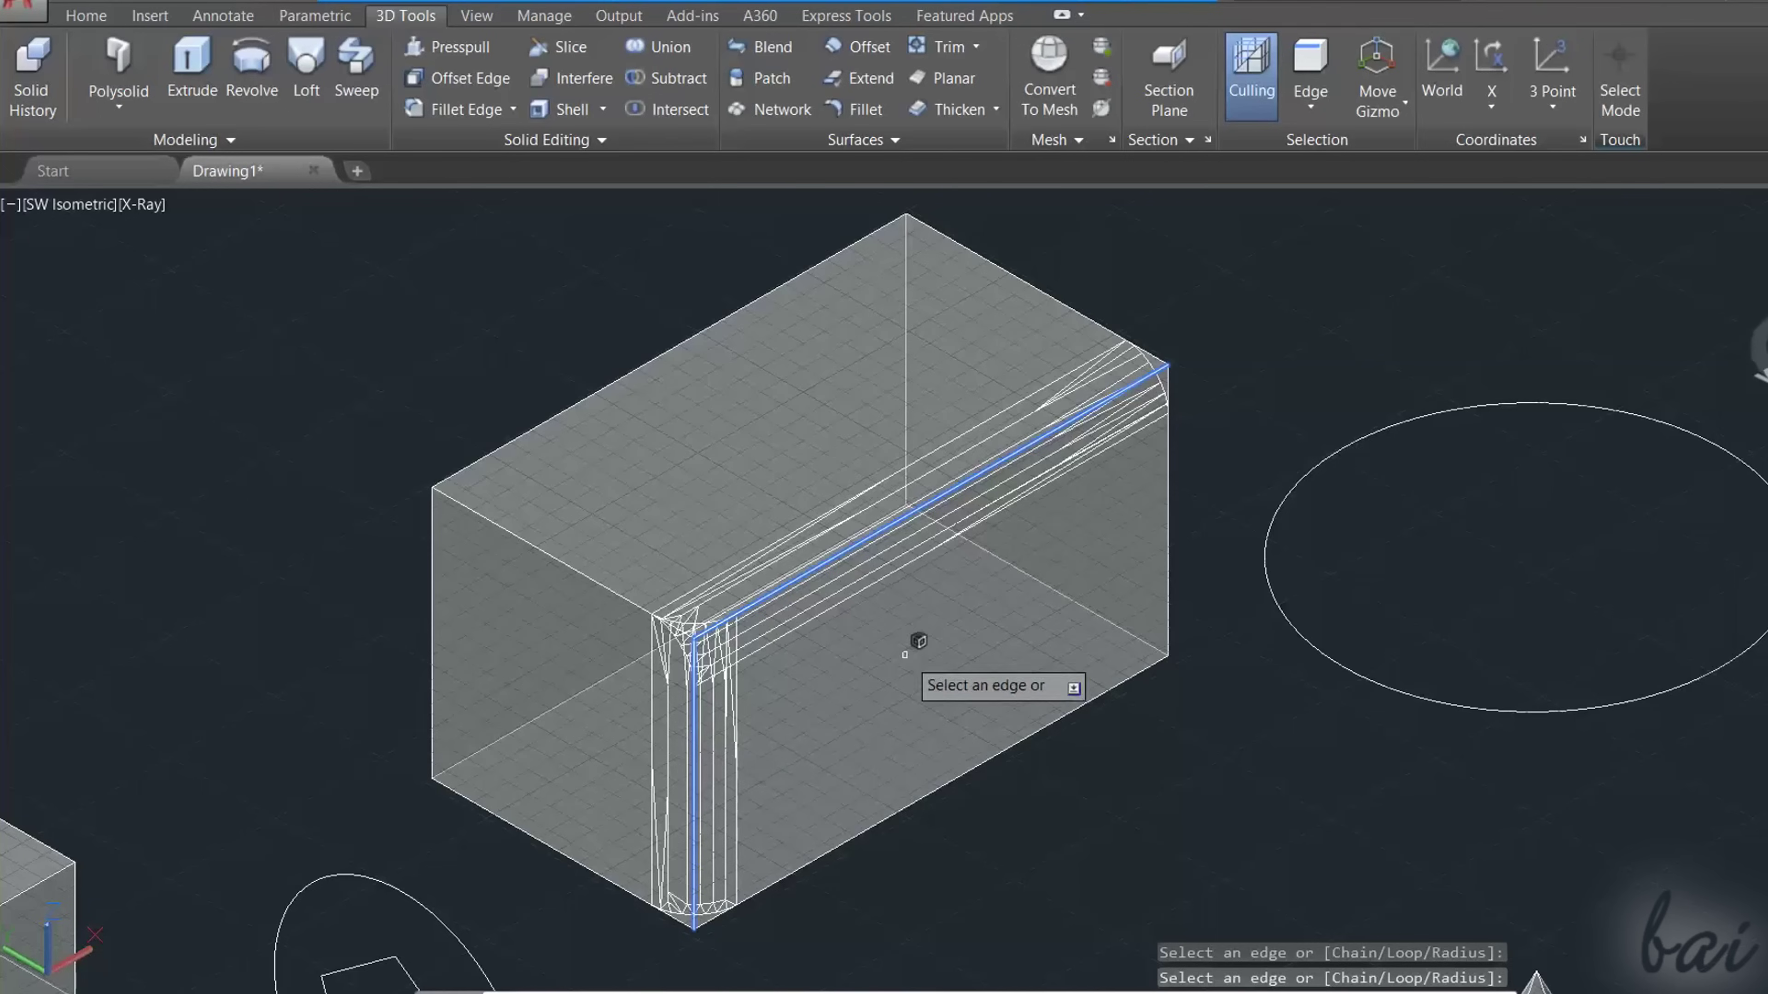
{"action": "key", "text": "Return"}
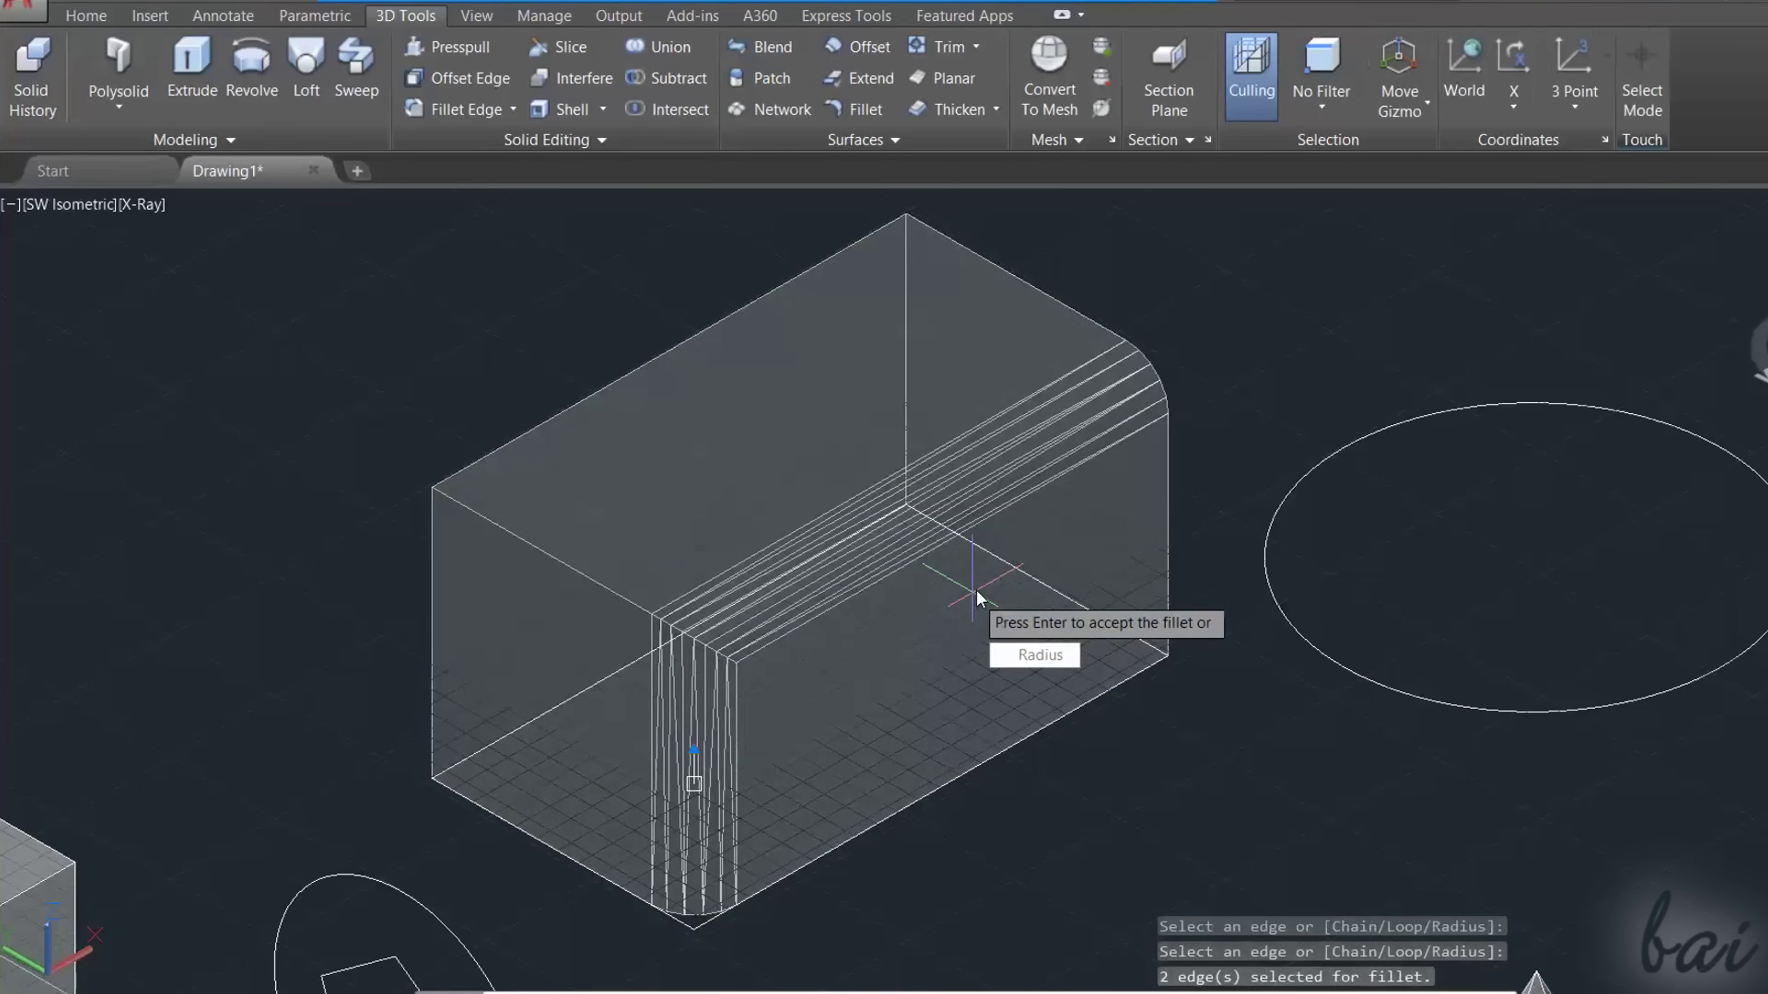
{"action": "type", "text": "R"}
{"action": "key", "text": "Return"}
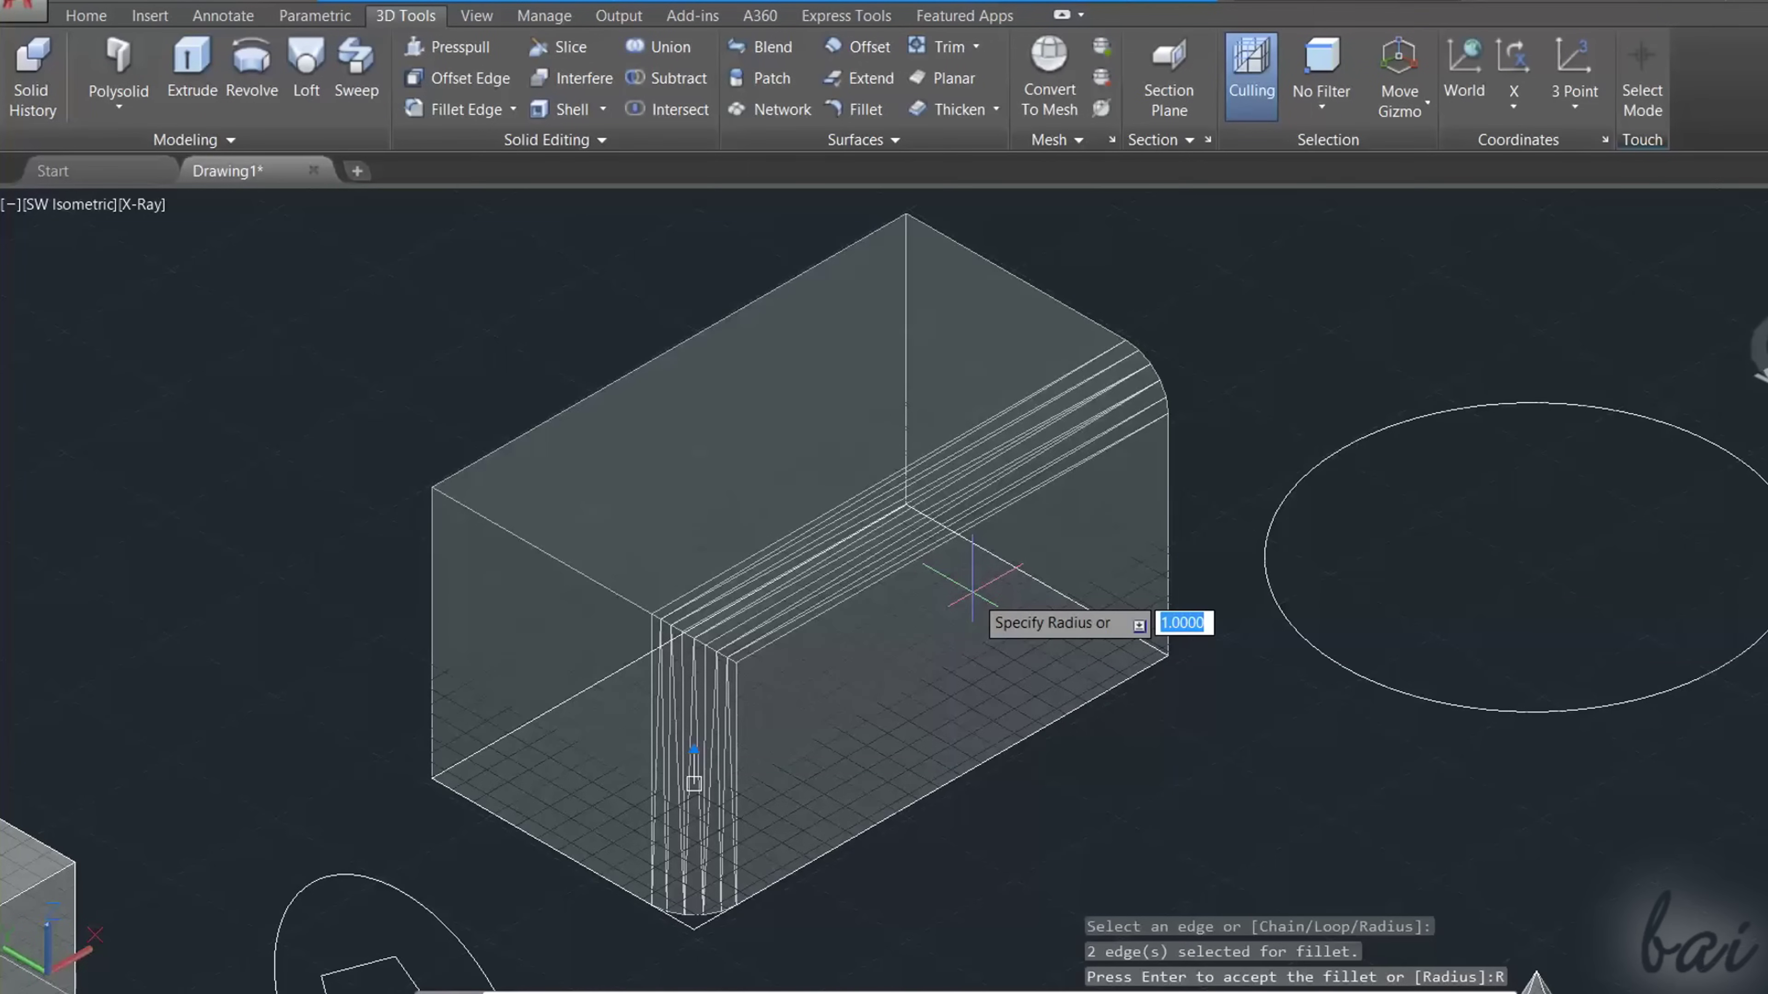
{"action": "key", "text": "Return"}
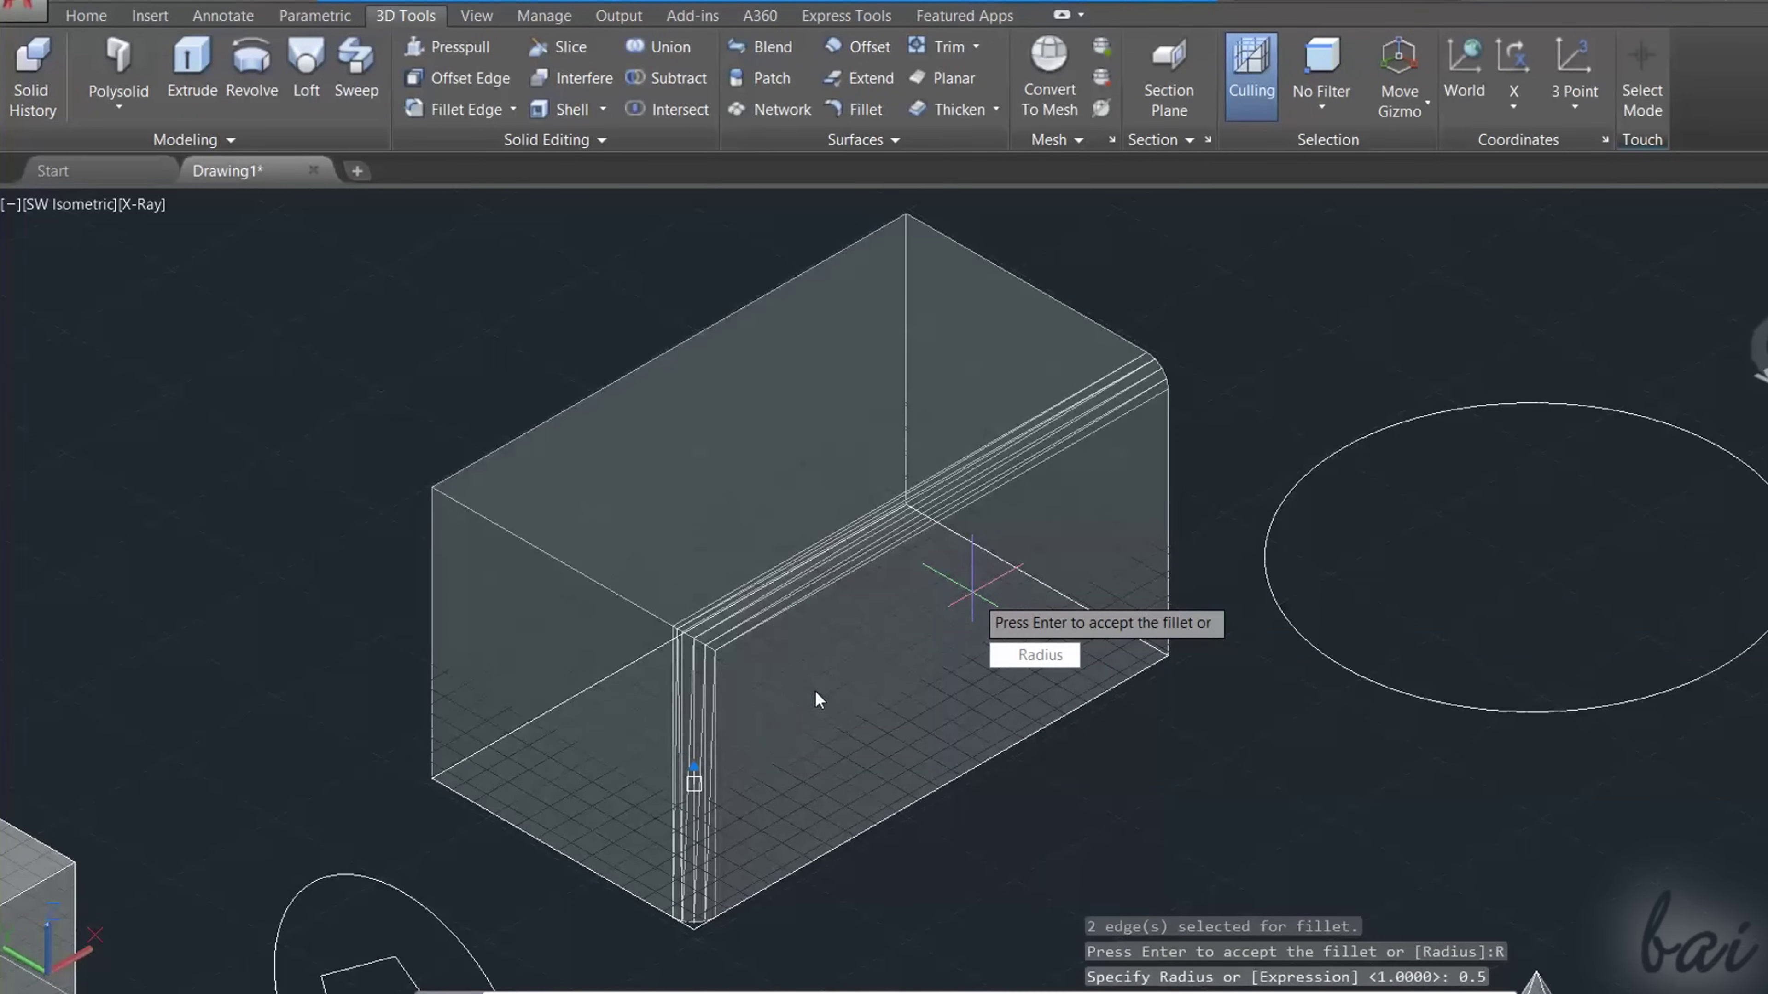
{"action": "left_click", "coordinate": [694, 769]}
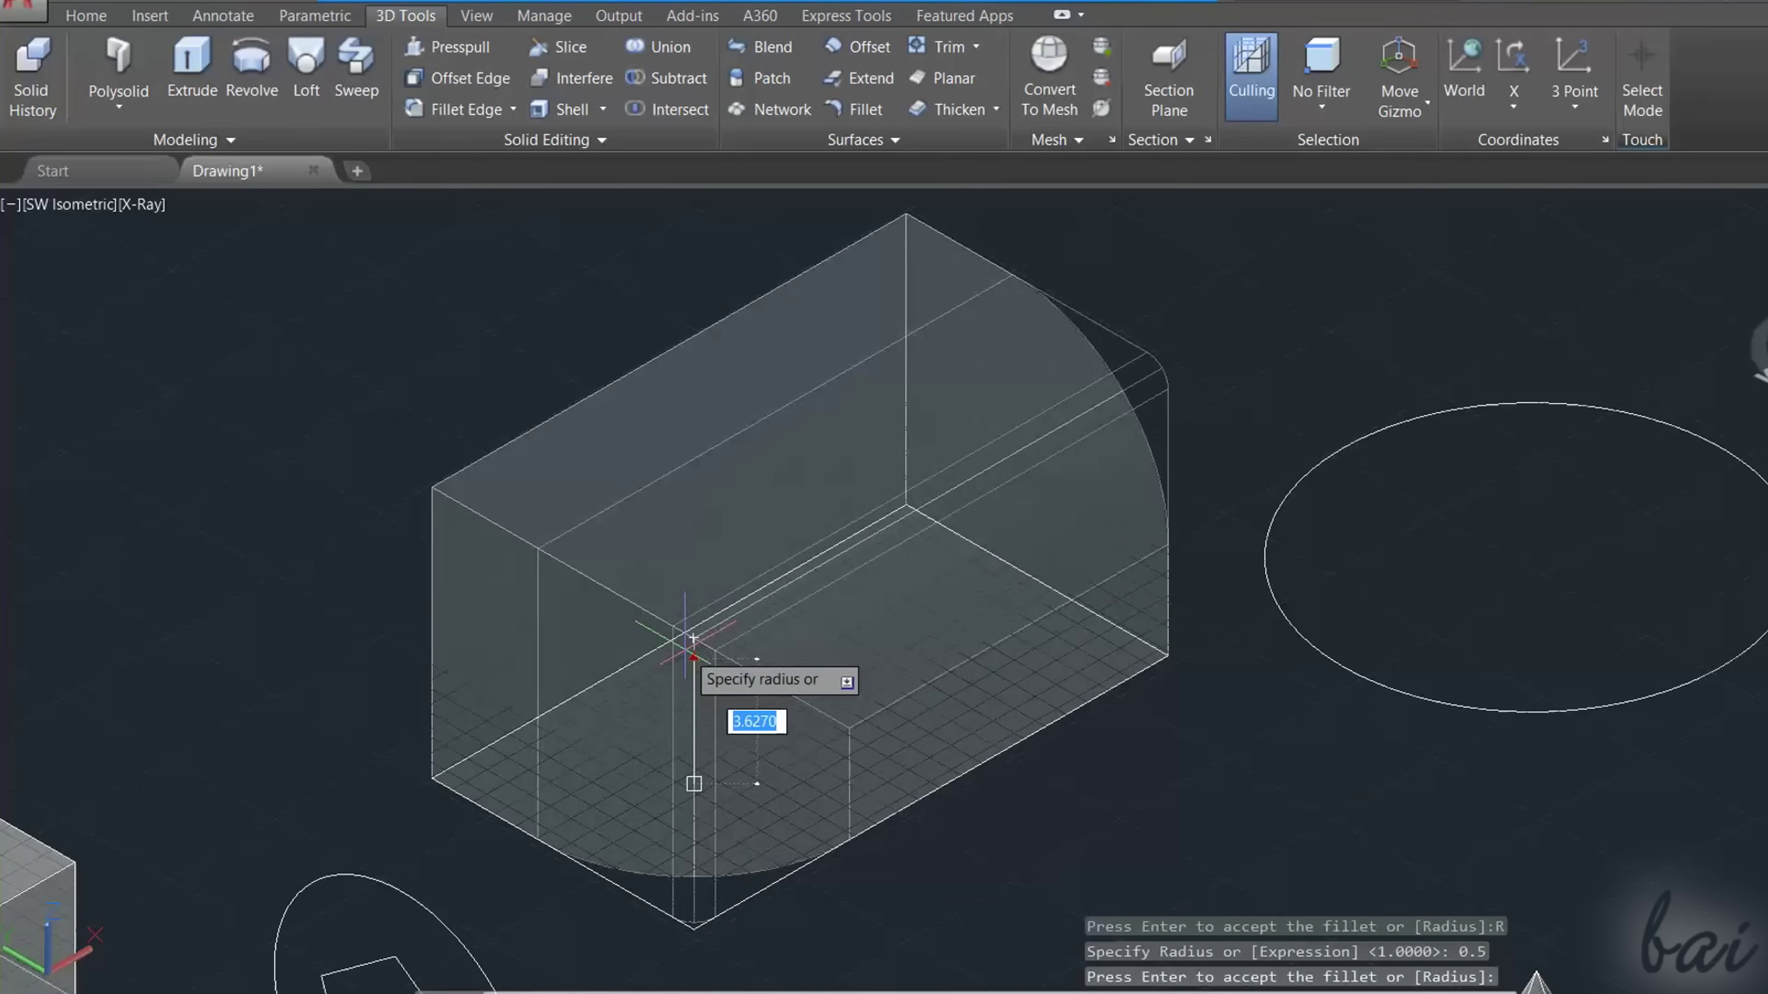
{"action": "left_click", "coordinate": [707, 770]}
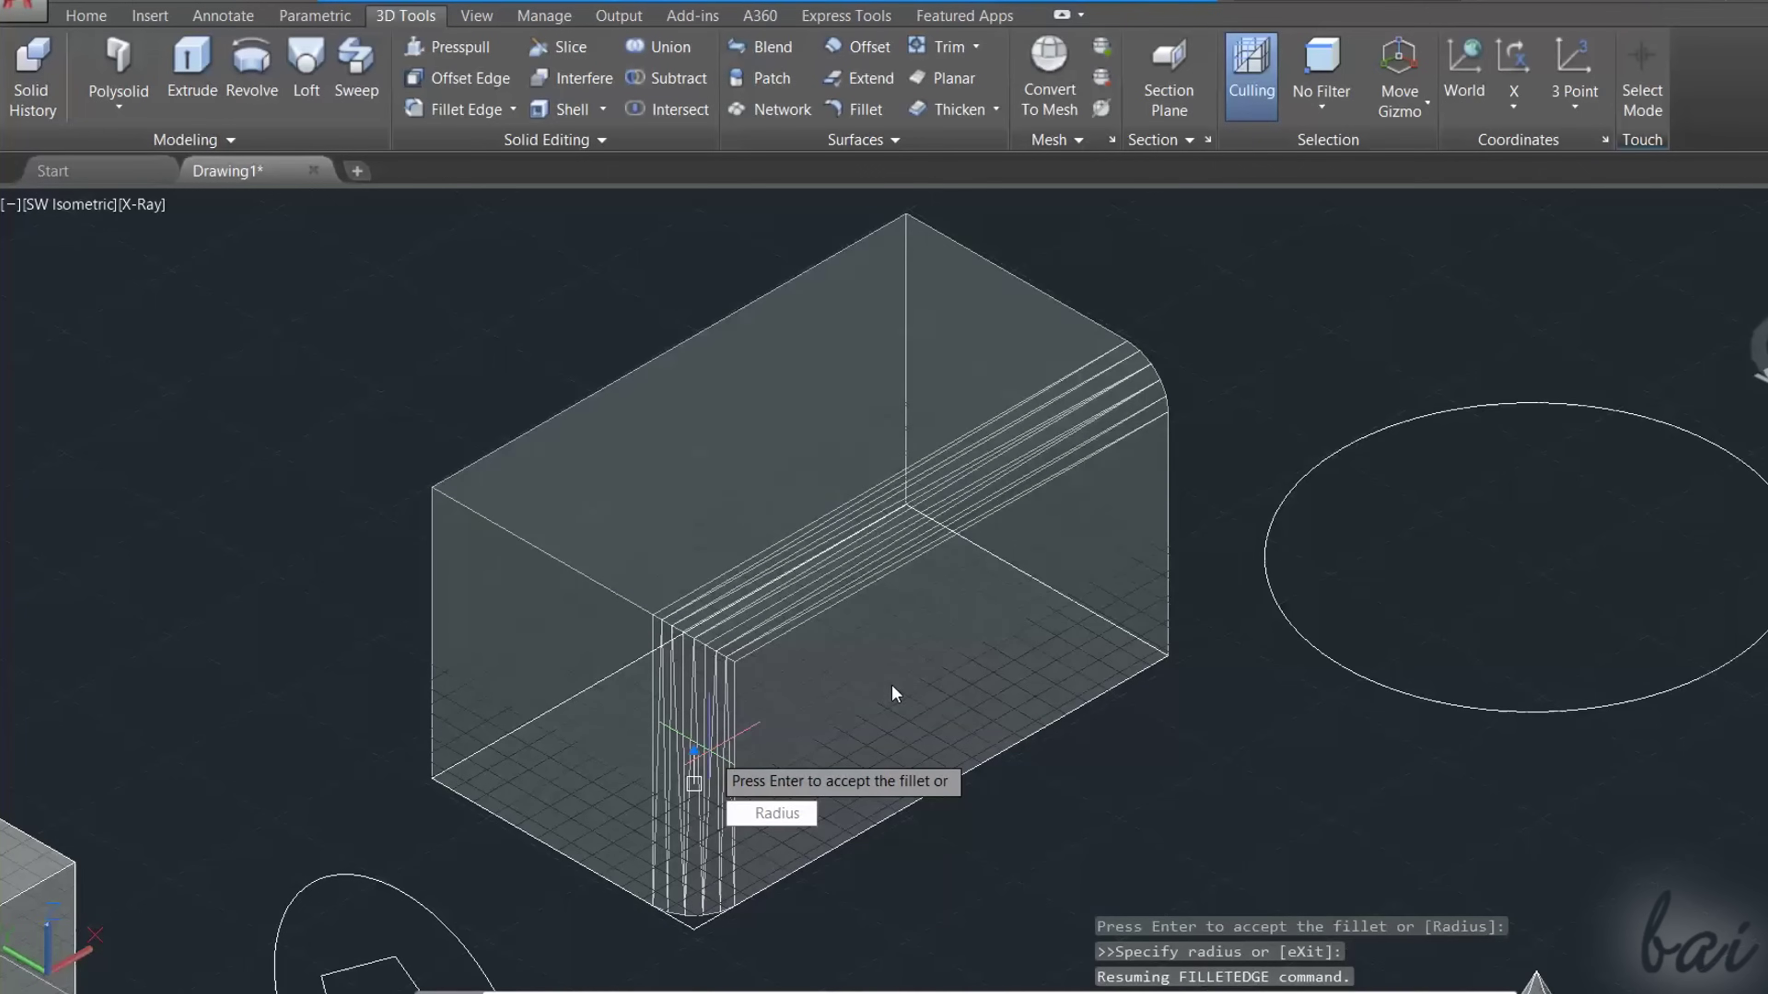
{"action": "key", "text": "ctrl+z"}
{"action": "key", "text": "ctrl+z"}
{"action": "left_click", "coordinate": [513, 109]}
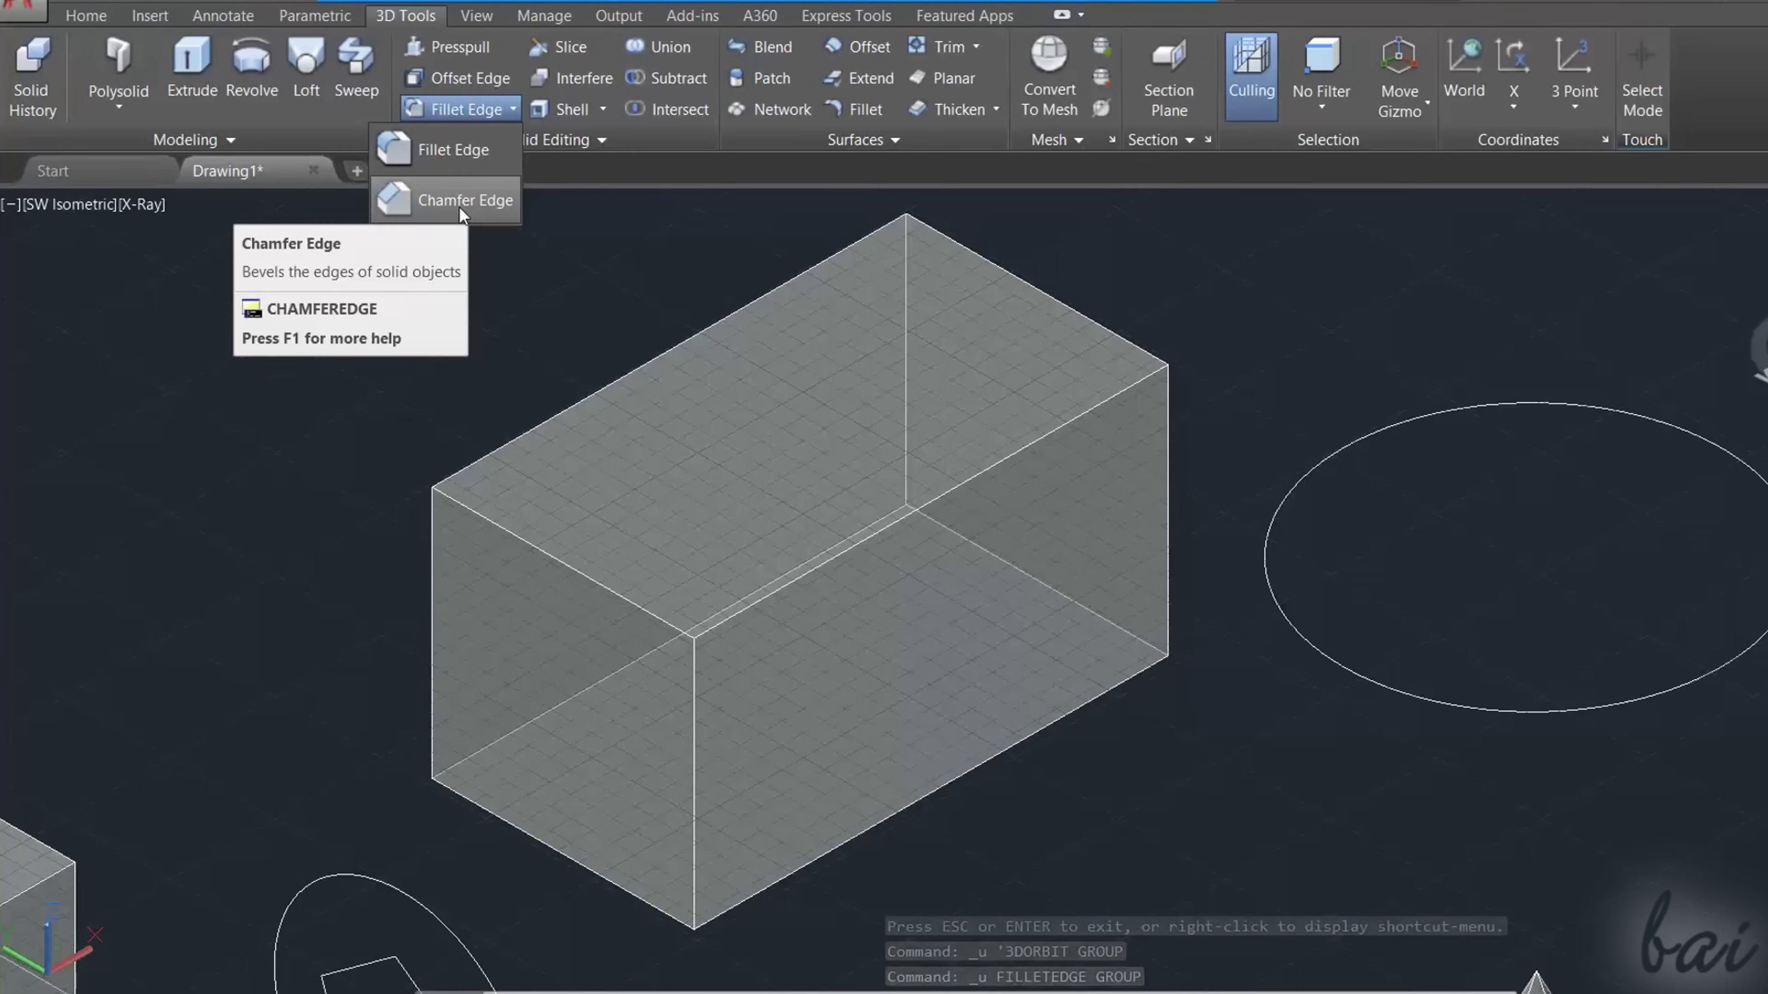
Step: Chamfer the box's top and front vertical edges, dragging grips to set both distances
{"action": "left_click", "coordinate": [460, 202]}
{"action": "left_click", "coordinate": [879, 526]}
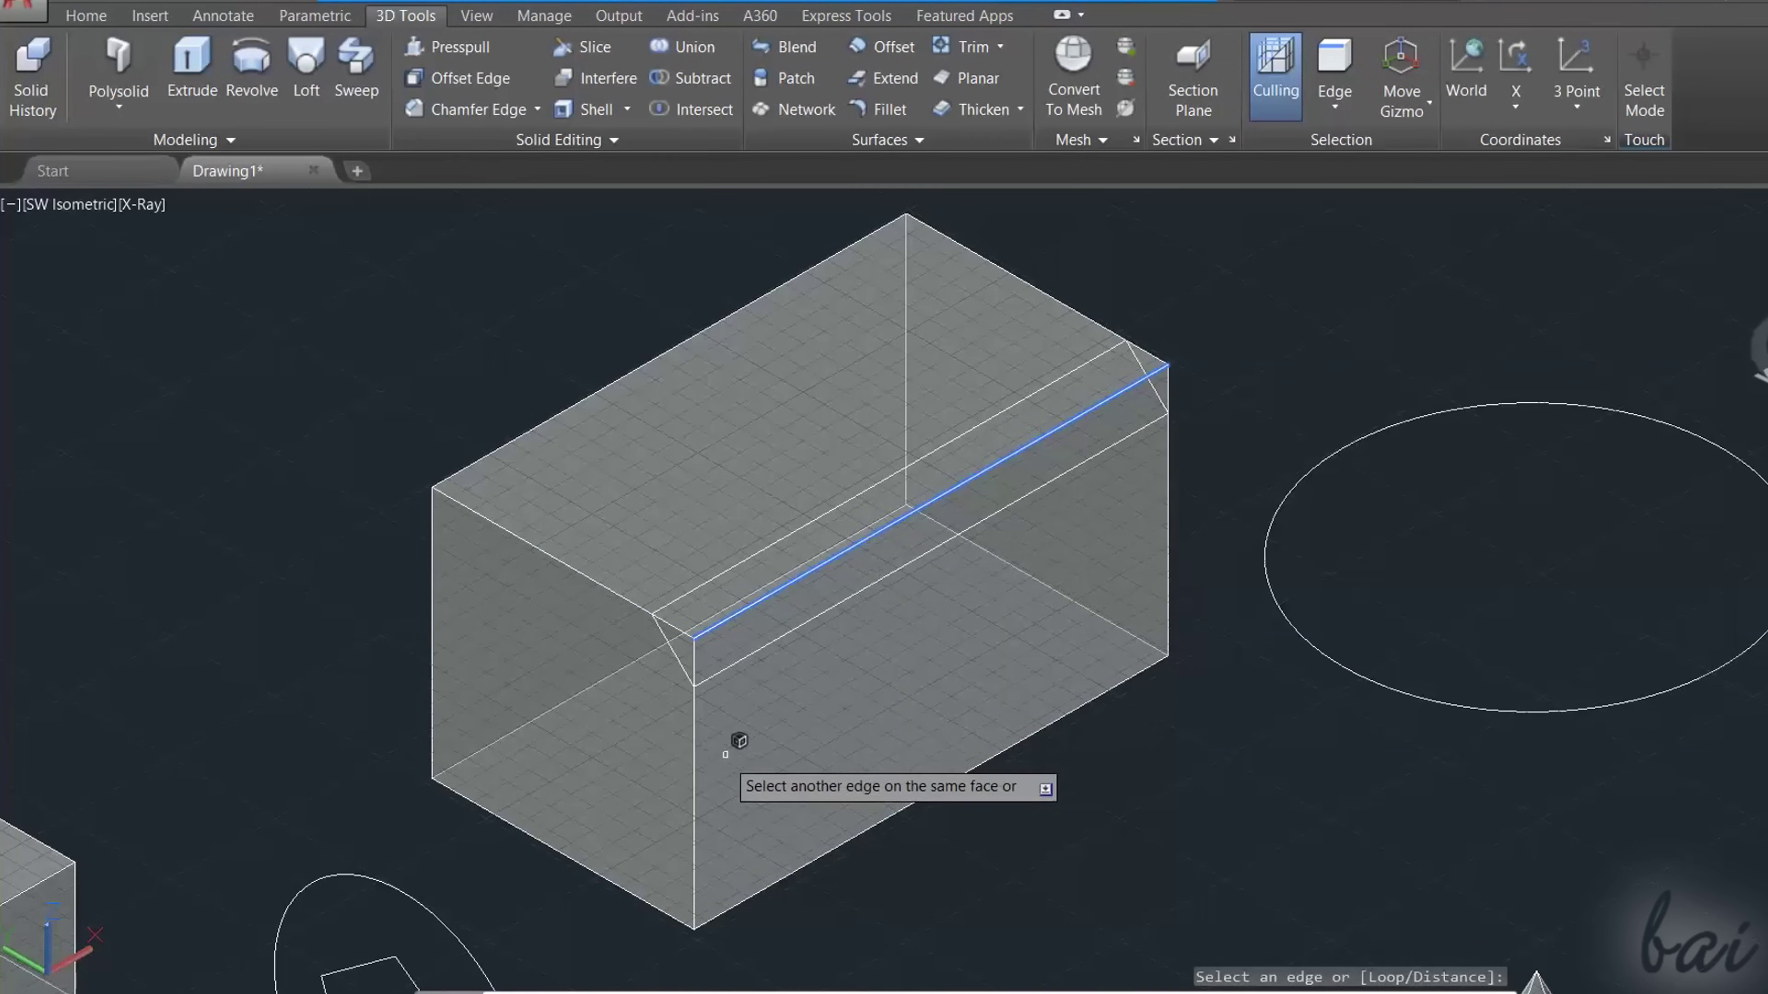
{"action": "left_click", "coordinate": [695, 752]}
{"action": "key", "text": "Return"}
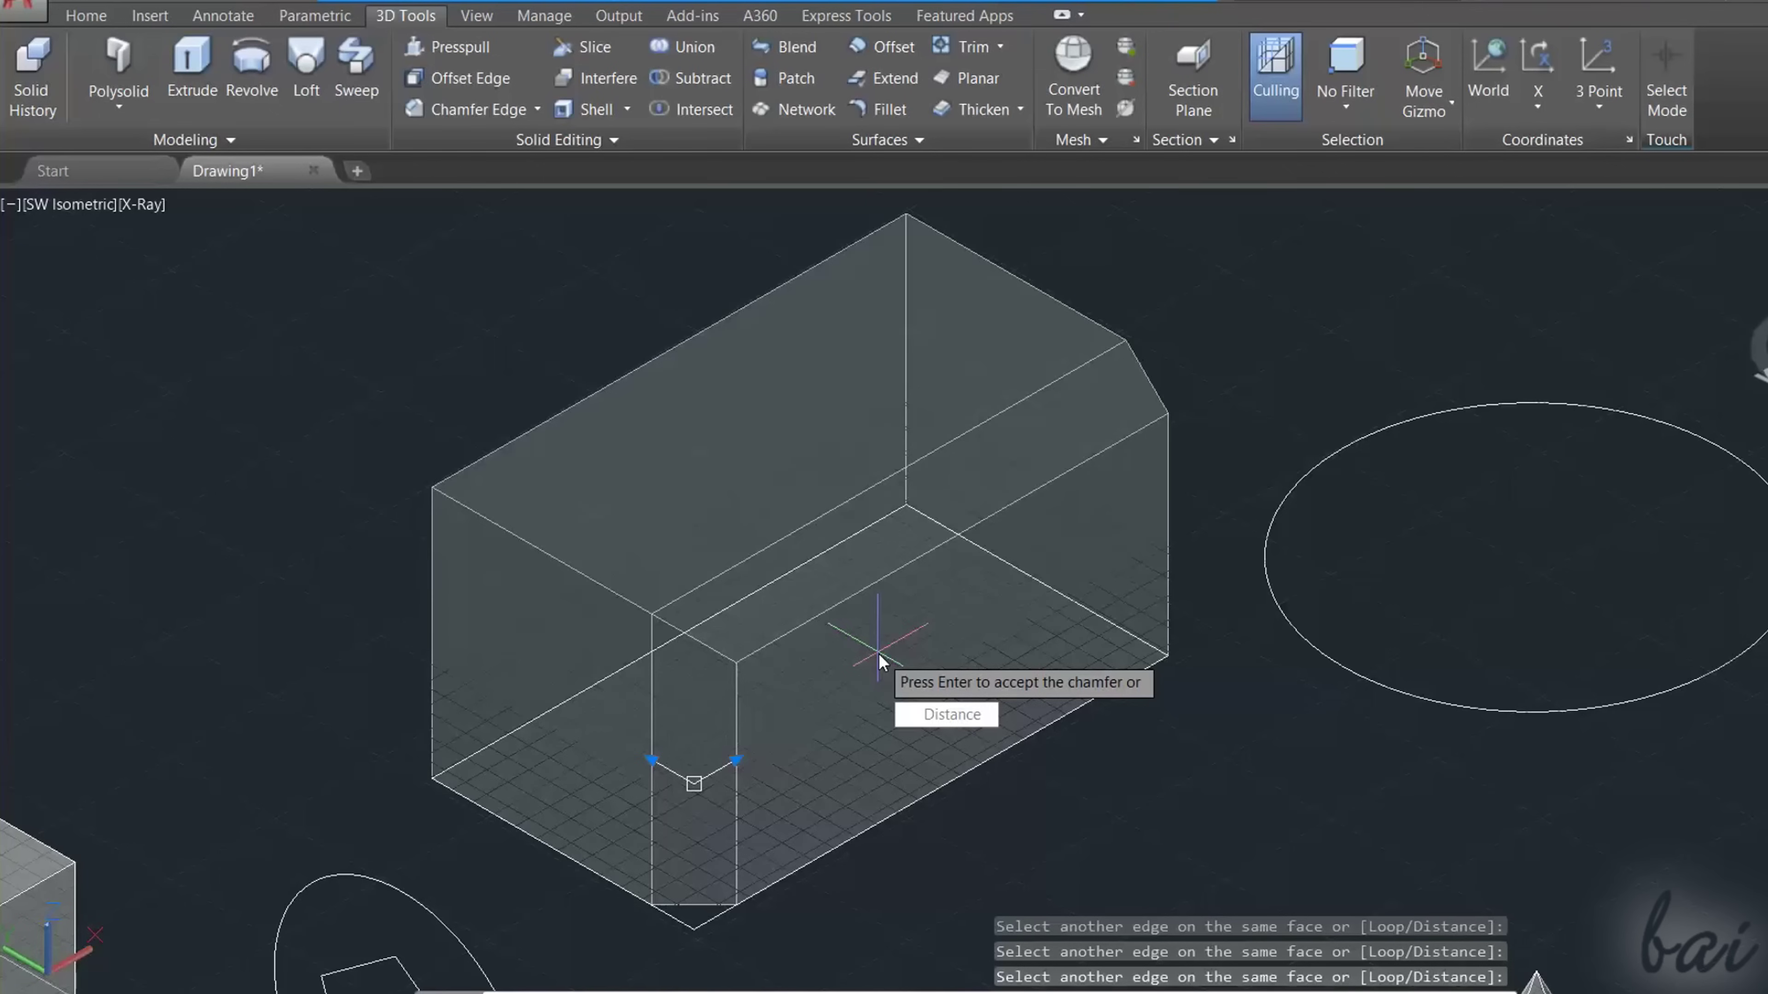
{"action": "left_click", "coordinate": [736, 760]}
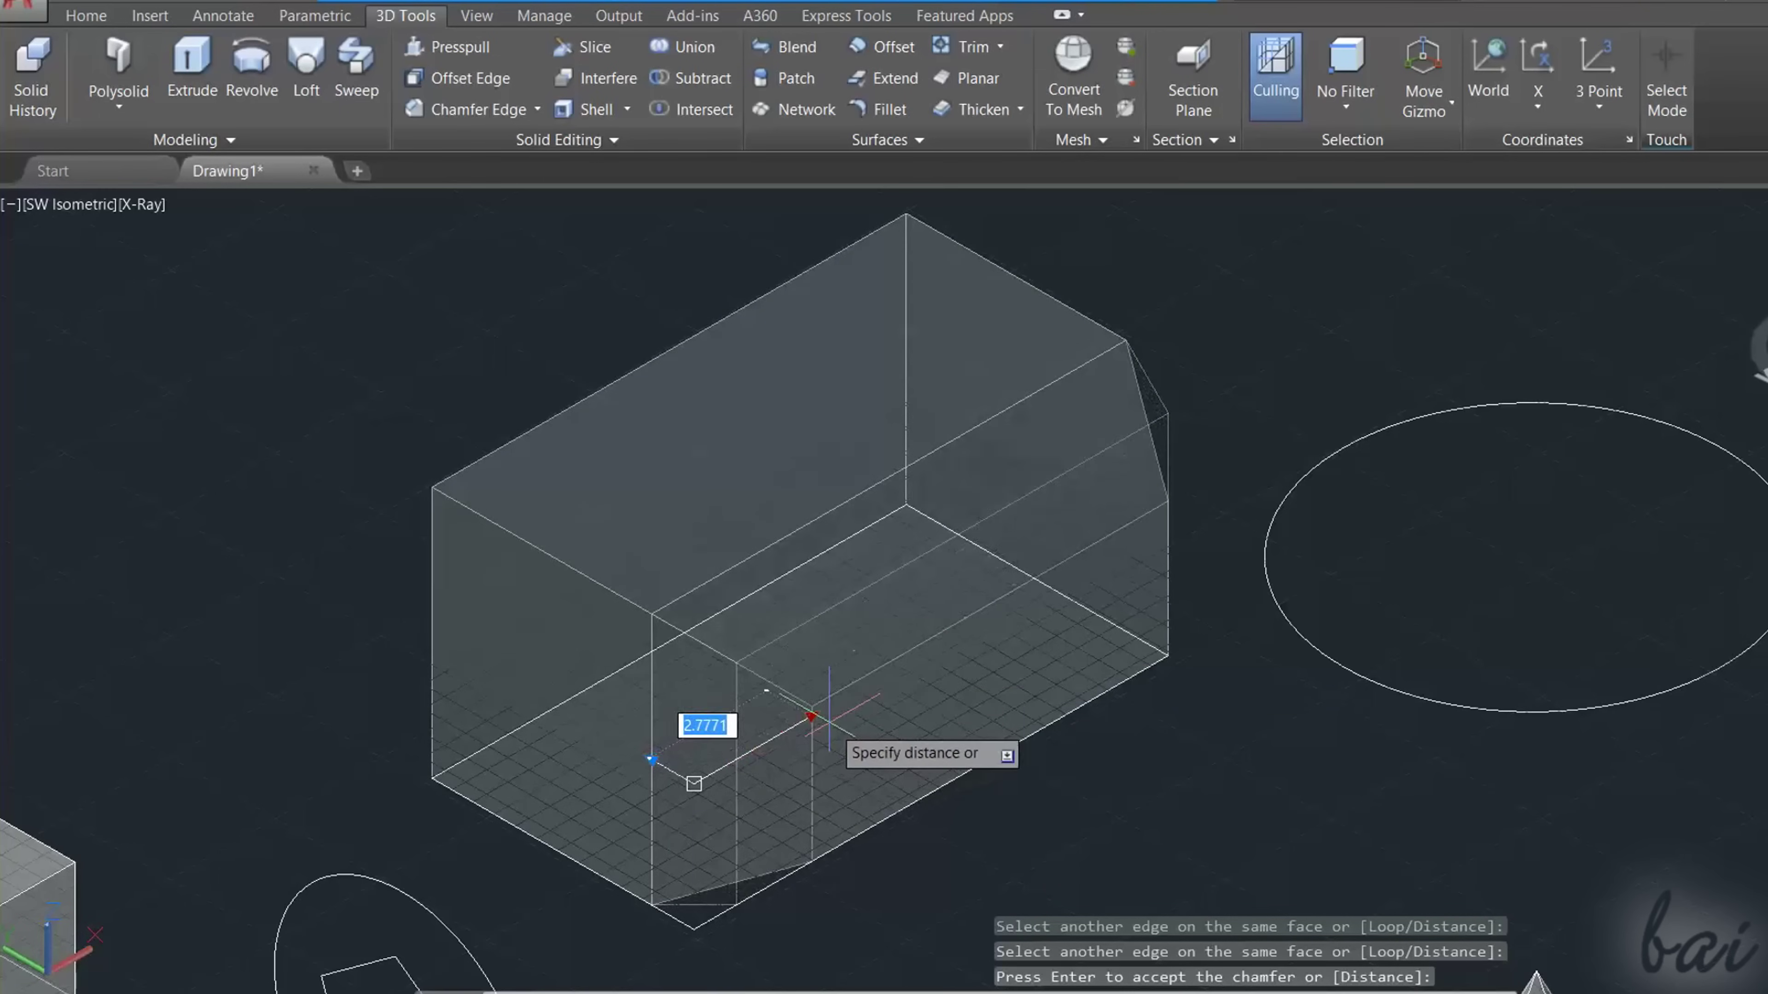
{"action": "left_click", "coordinate": [800, 738]}
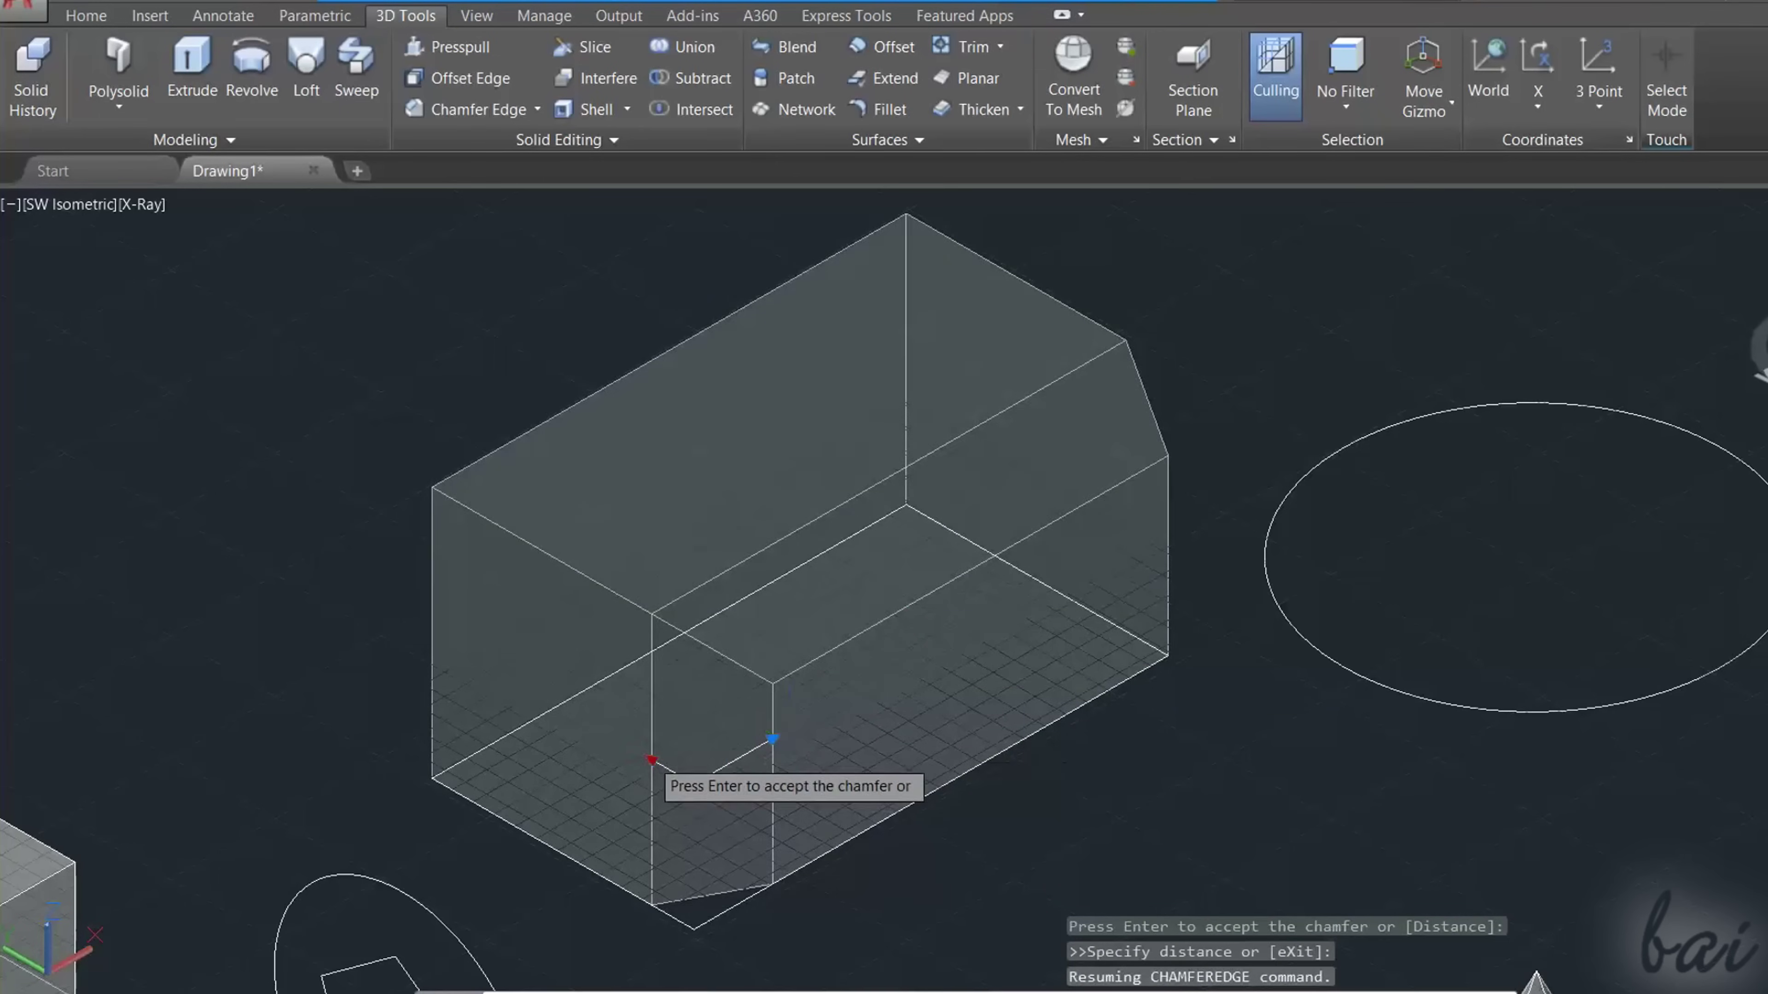
{"action": "left_click", "coordinate": [652, 762]}
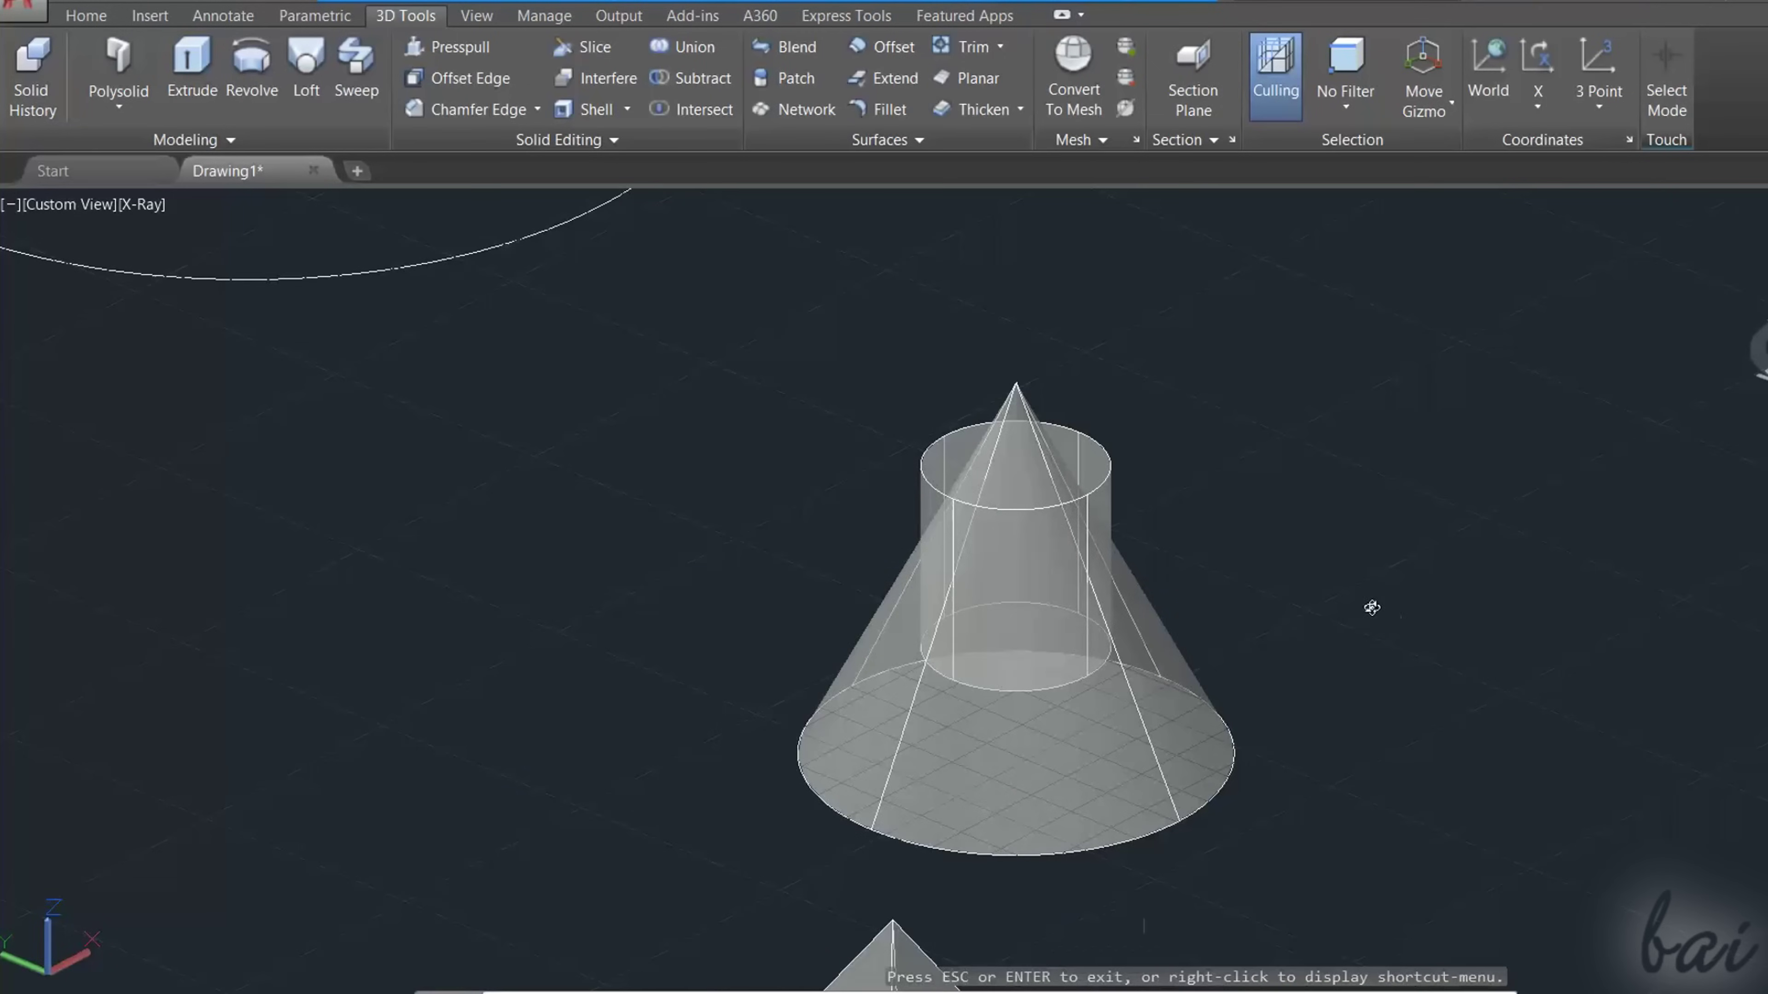
Step: Try uniting the cylinder and cone into one solid
{"action": "middle_click_drag", "start_coordinate": [1369, 604], "coordinate": [1412, 629], "text": "shift"}
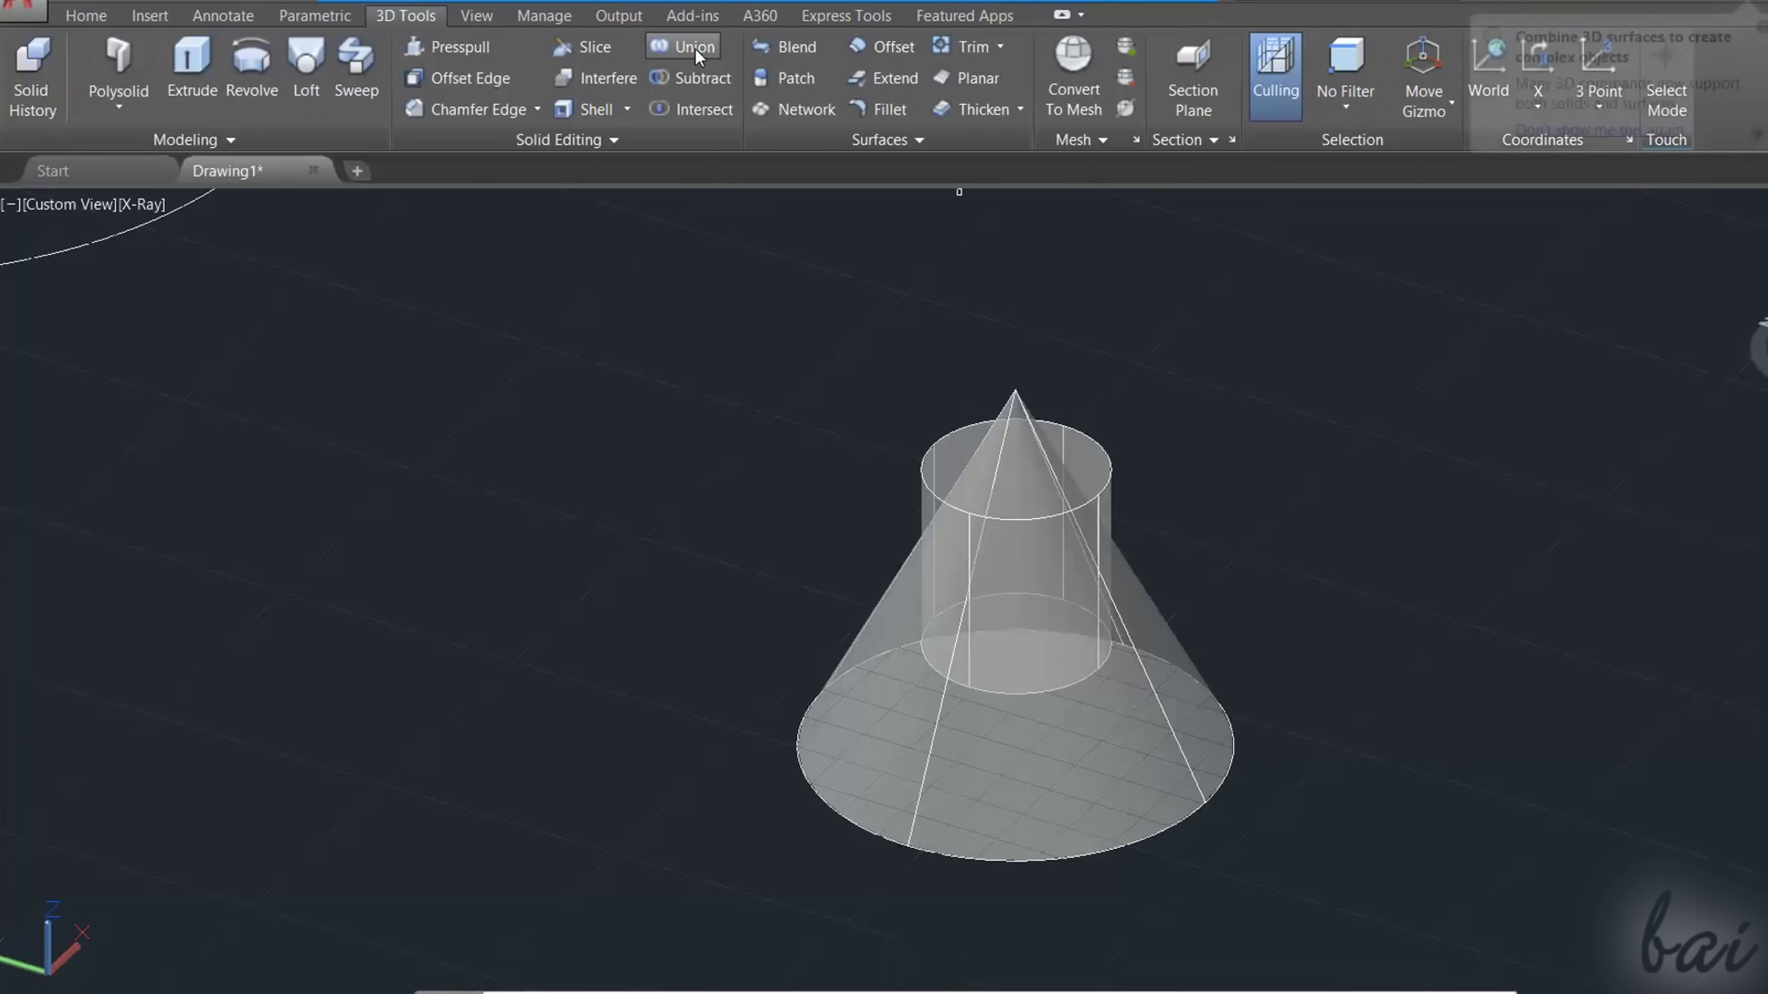
{"action": "left_click", "coordinate": [1101, 450]}
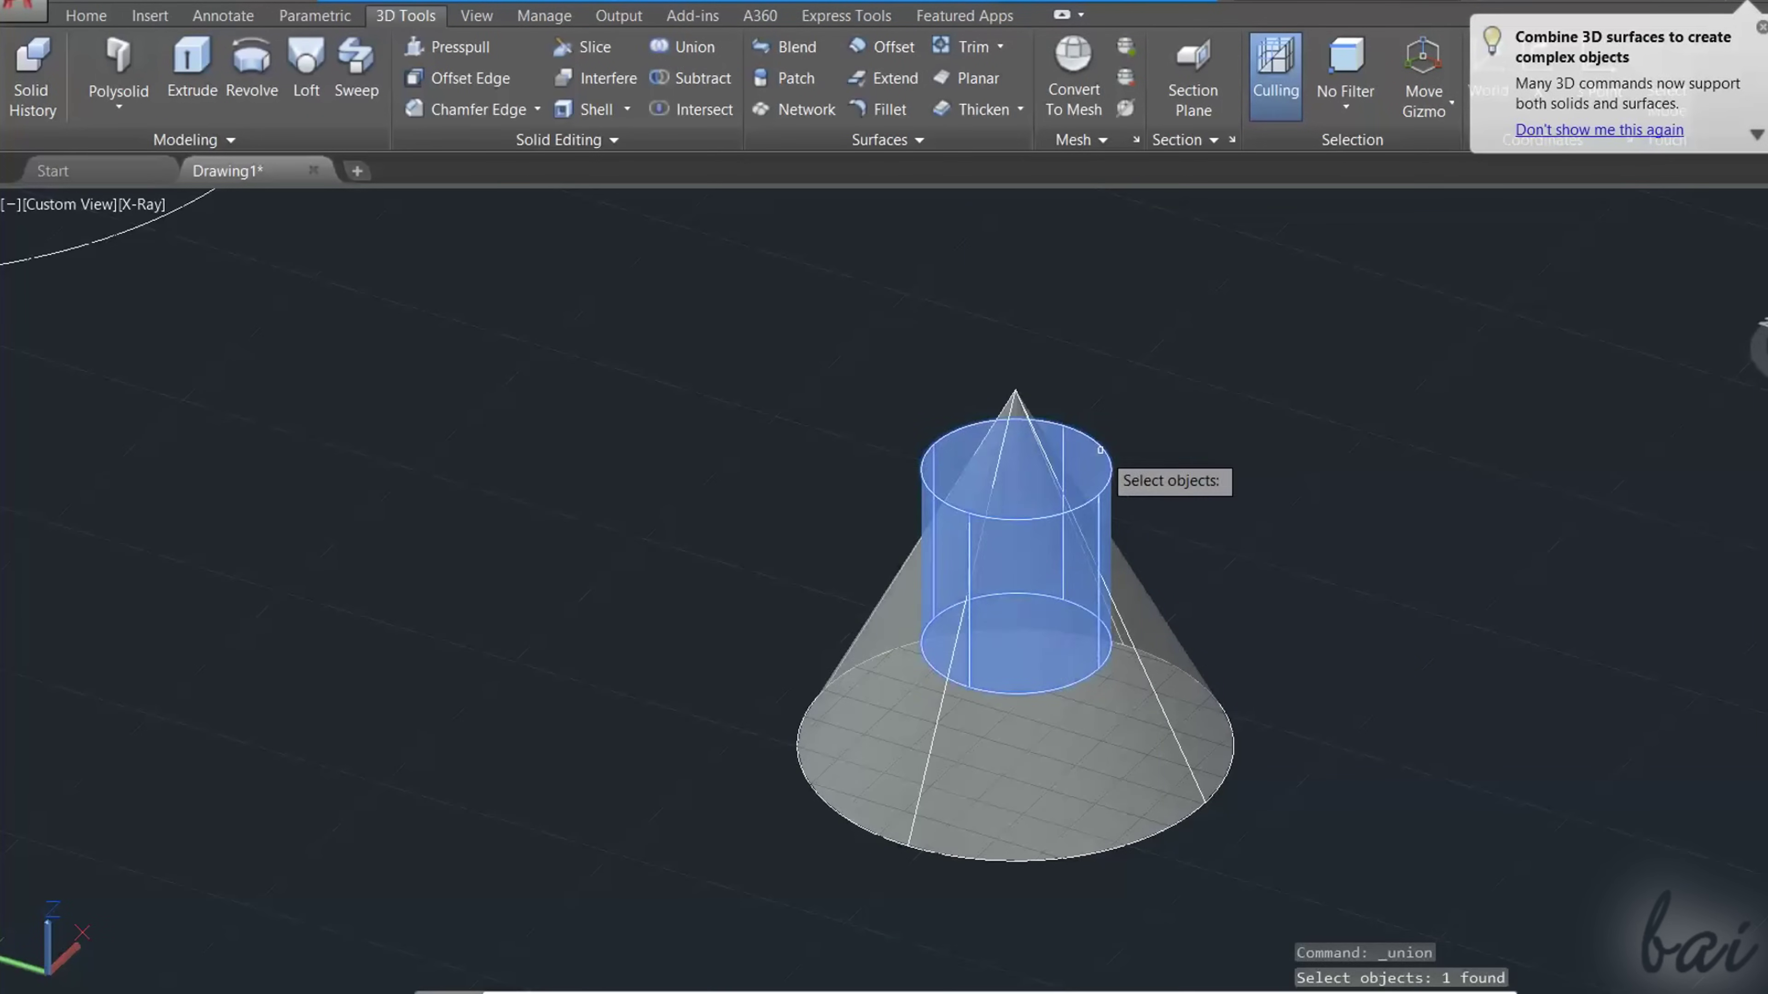
{"action": "left_click", "coordinate": [1177, 663]}
{"action": "key", "text": "Return"}
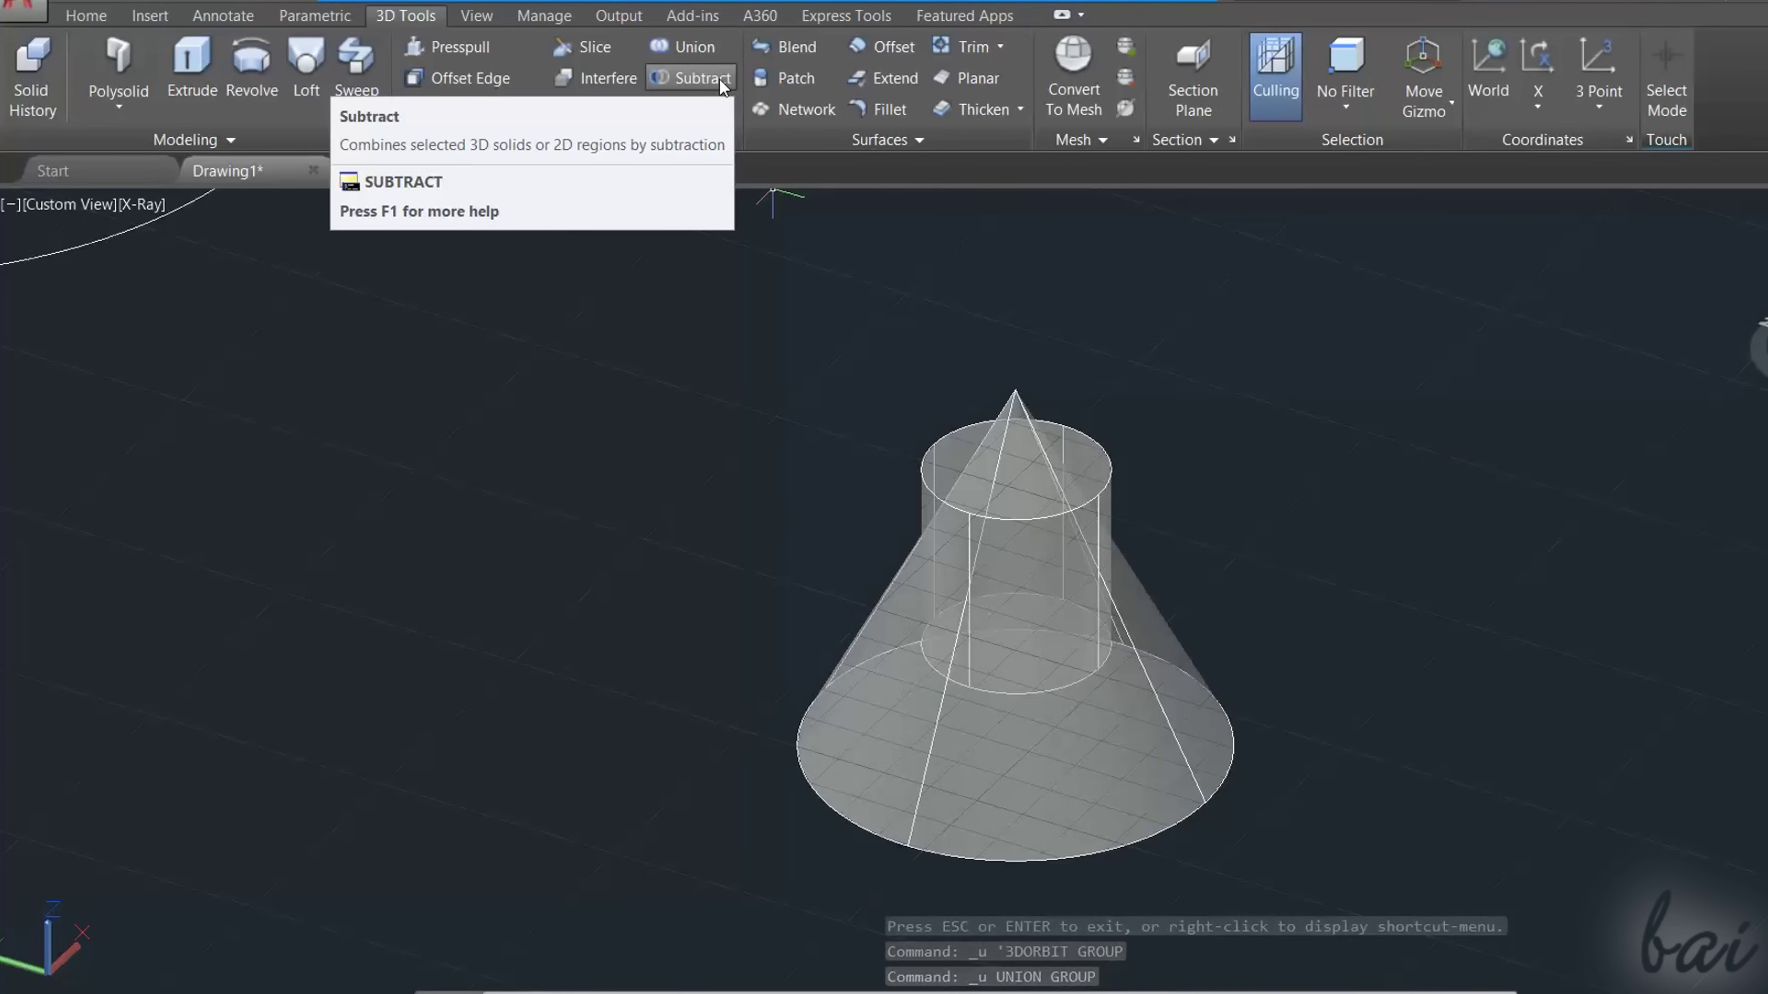
Step: Subtract the cylinder from the cone, leaving the cone hollow
{"action": "left_click", "coordinate": [720, 80]}
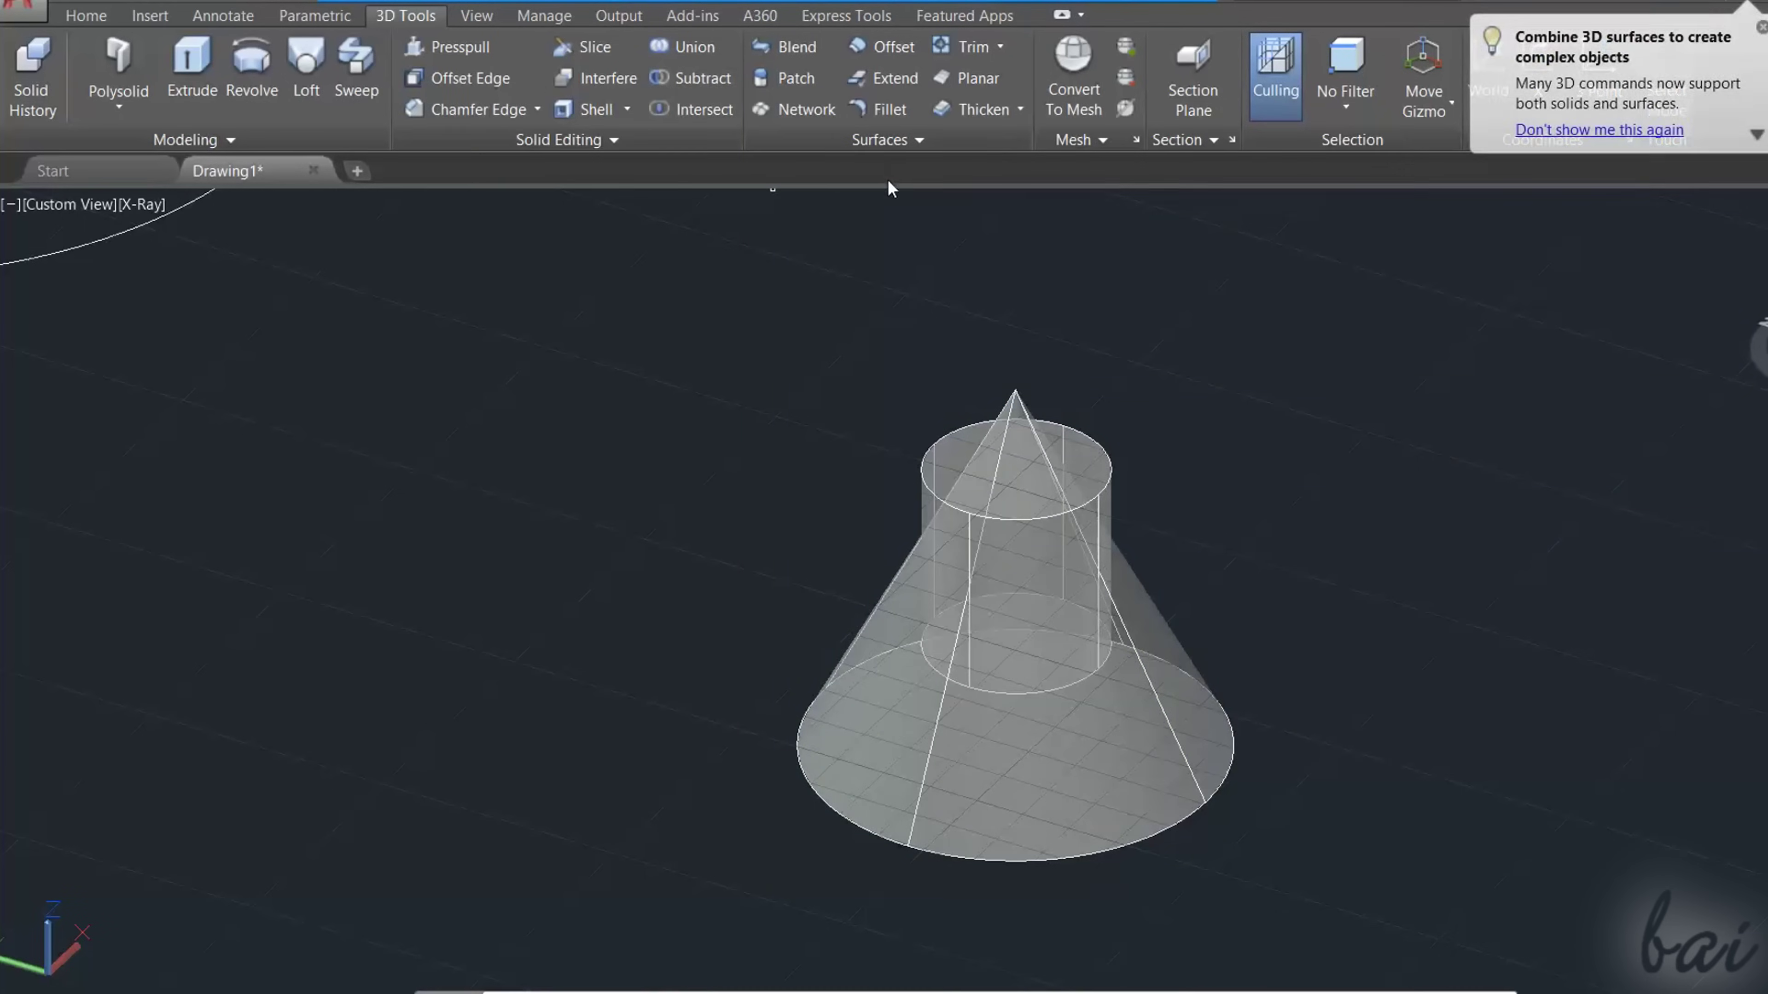
{"action": "left_click", "coordinate": [1079, 811]}
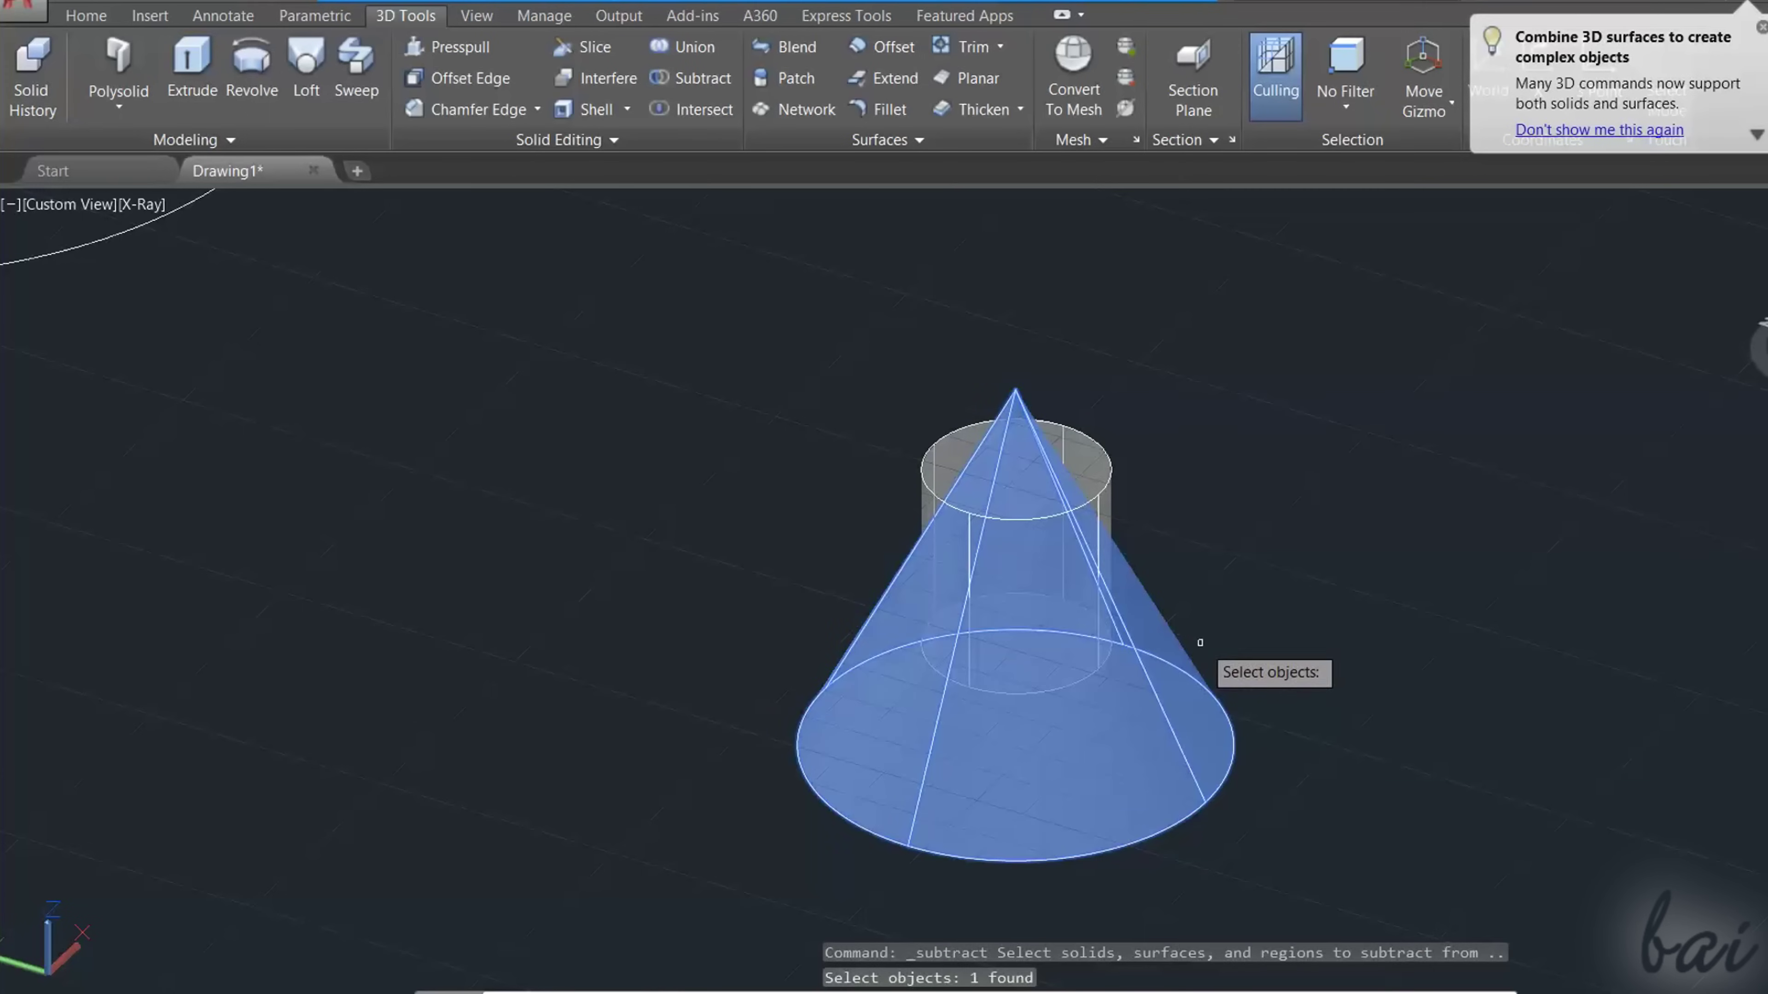
{"action": "key", "text": "Return"}
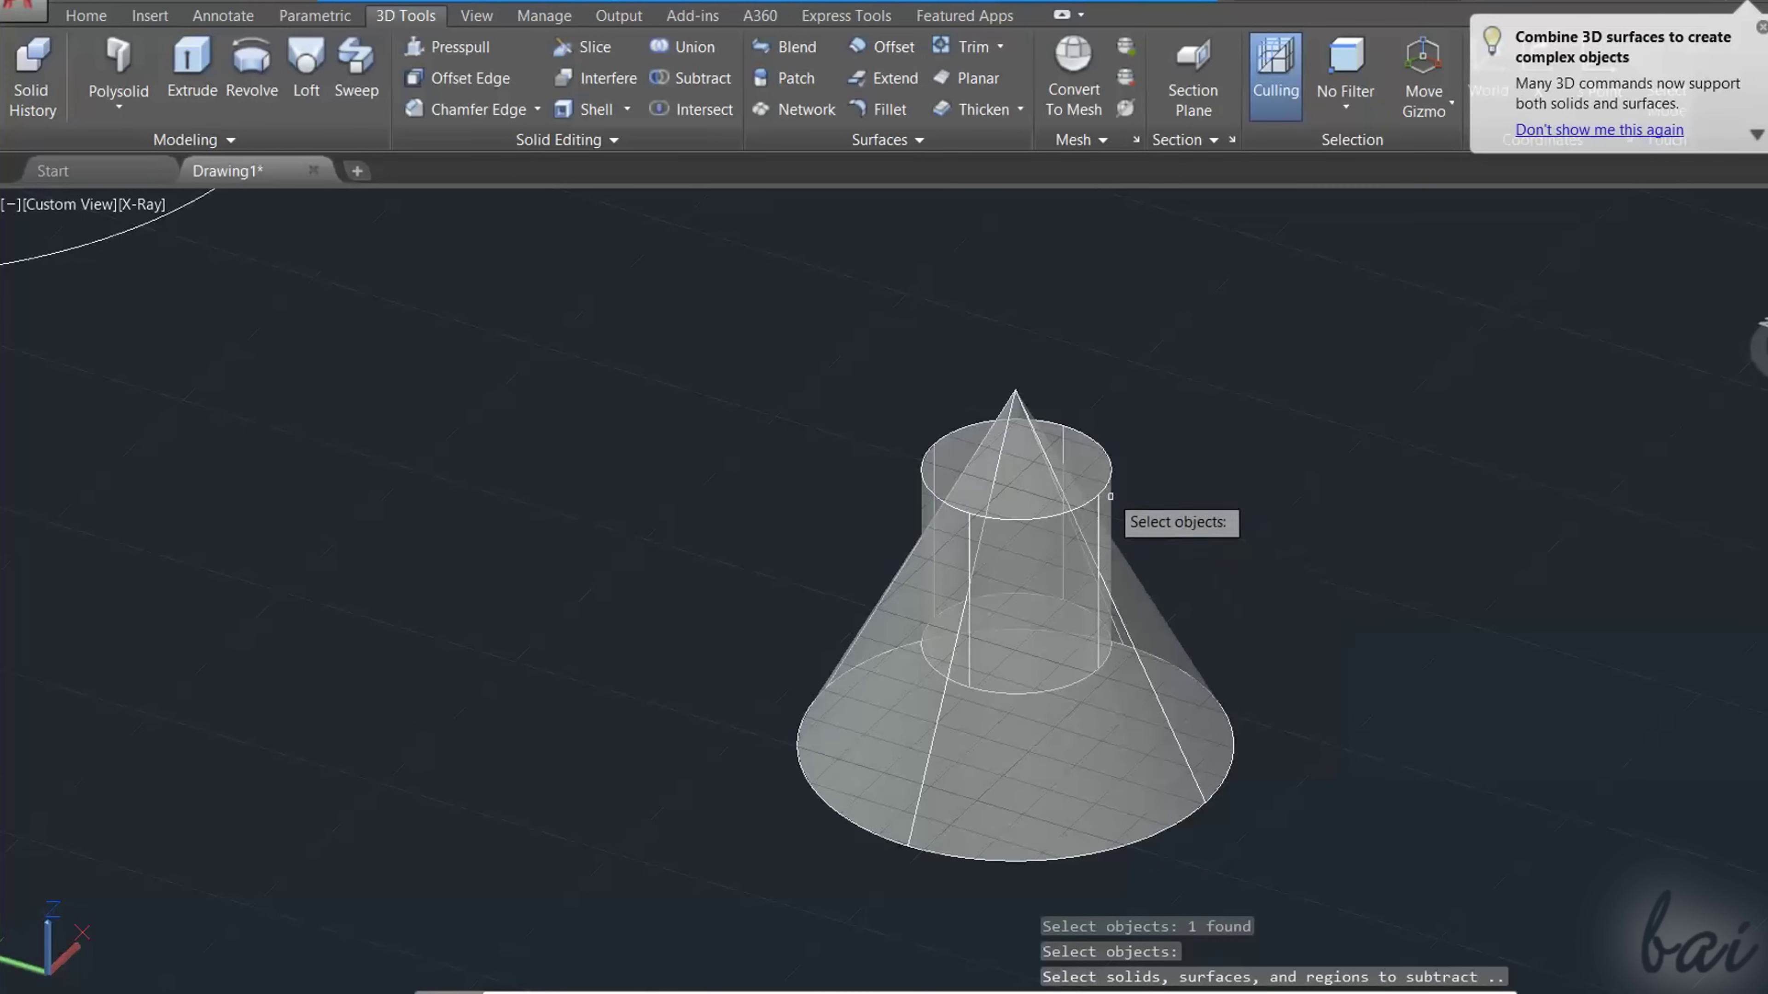
{"action": "left_click", "coordinate": [1099, 472]}
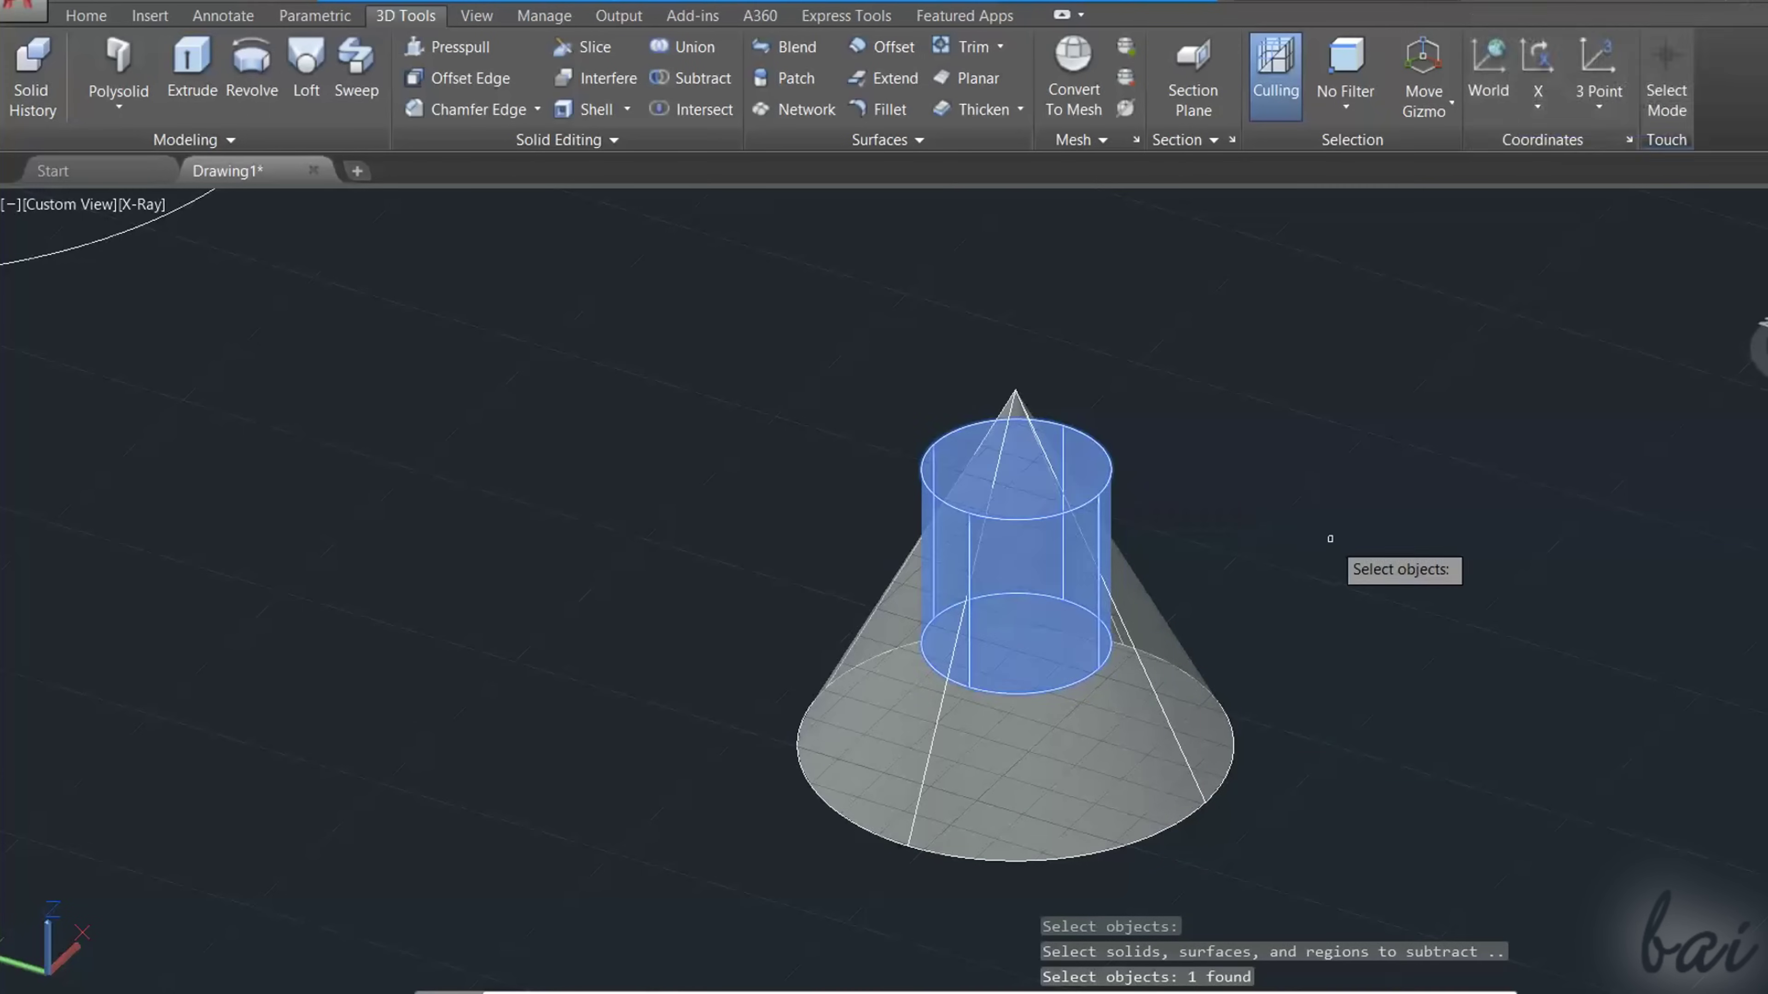
{"action": "key", "text": "Return"}
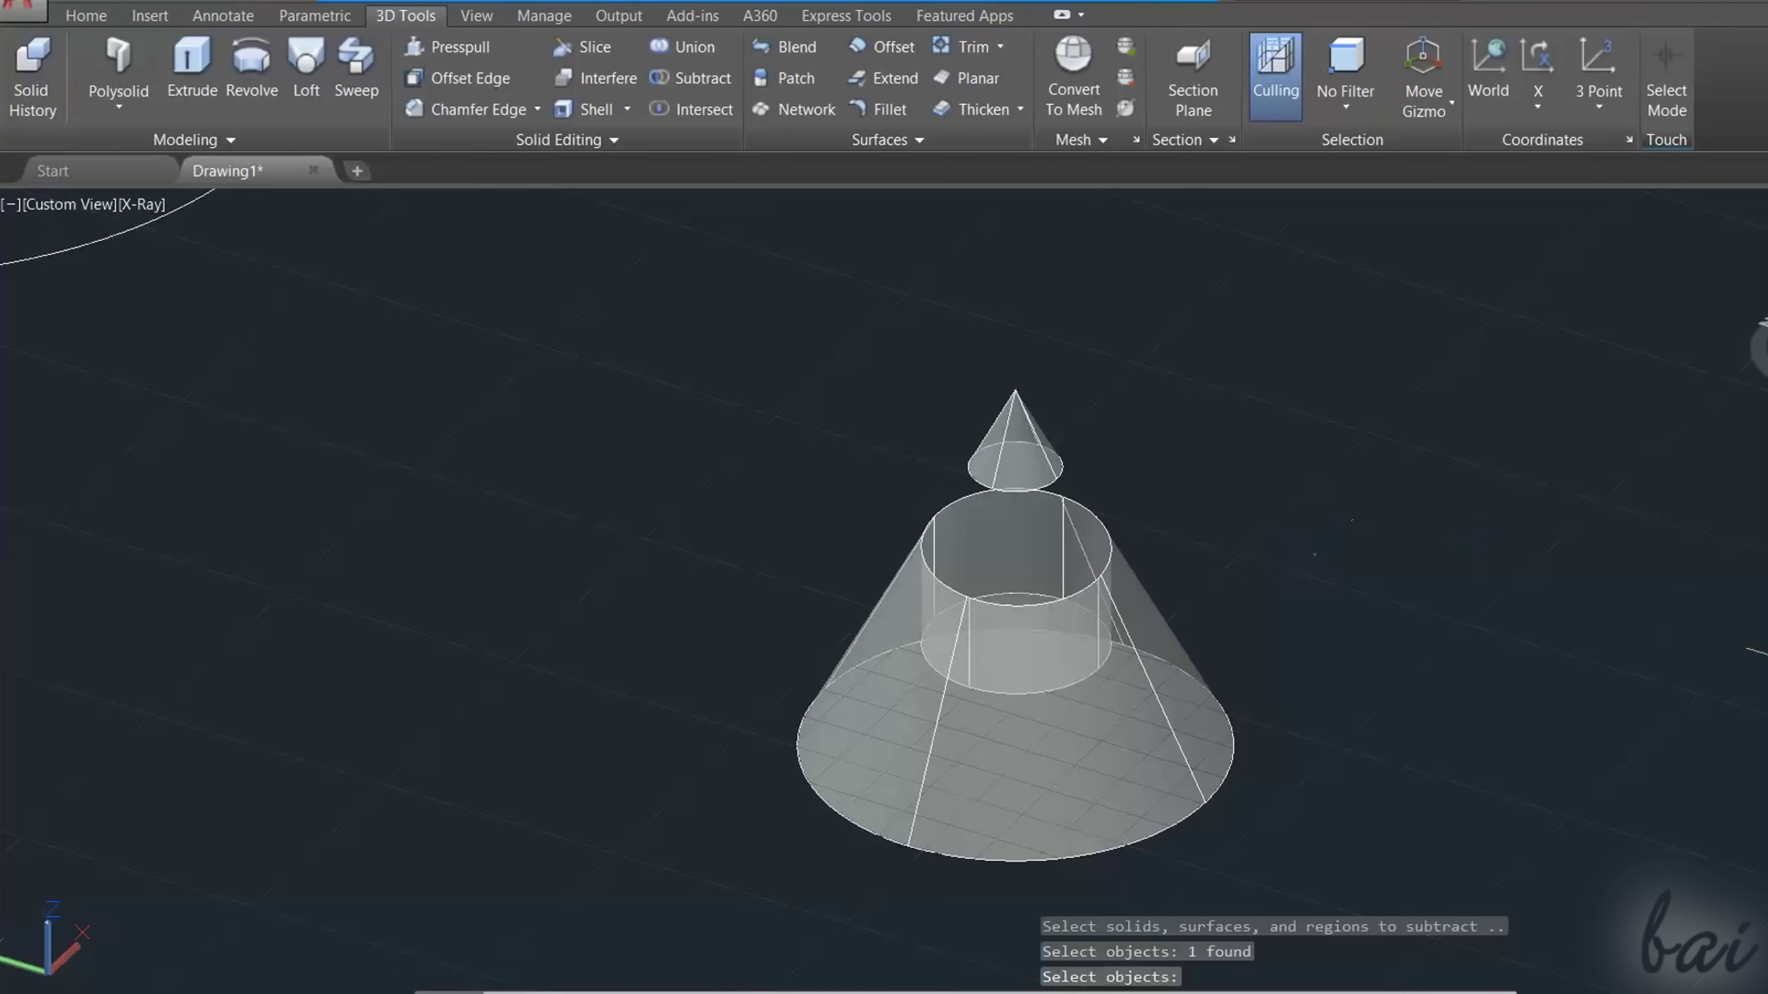
{"action": "middle_click_drag", "start_coordinate": [1397, 572], "coordinate": [1496, 731], "text": "shift"}
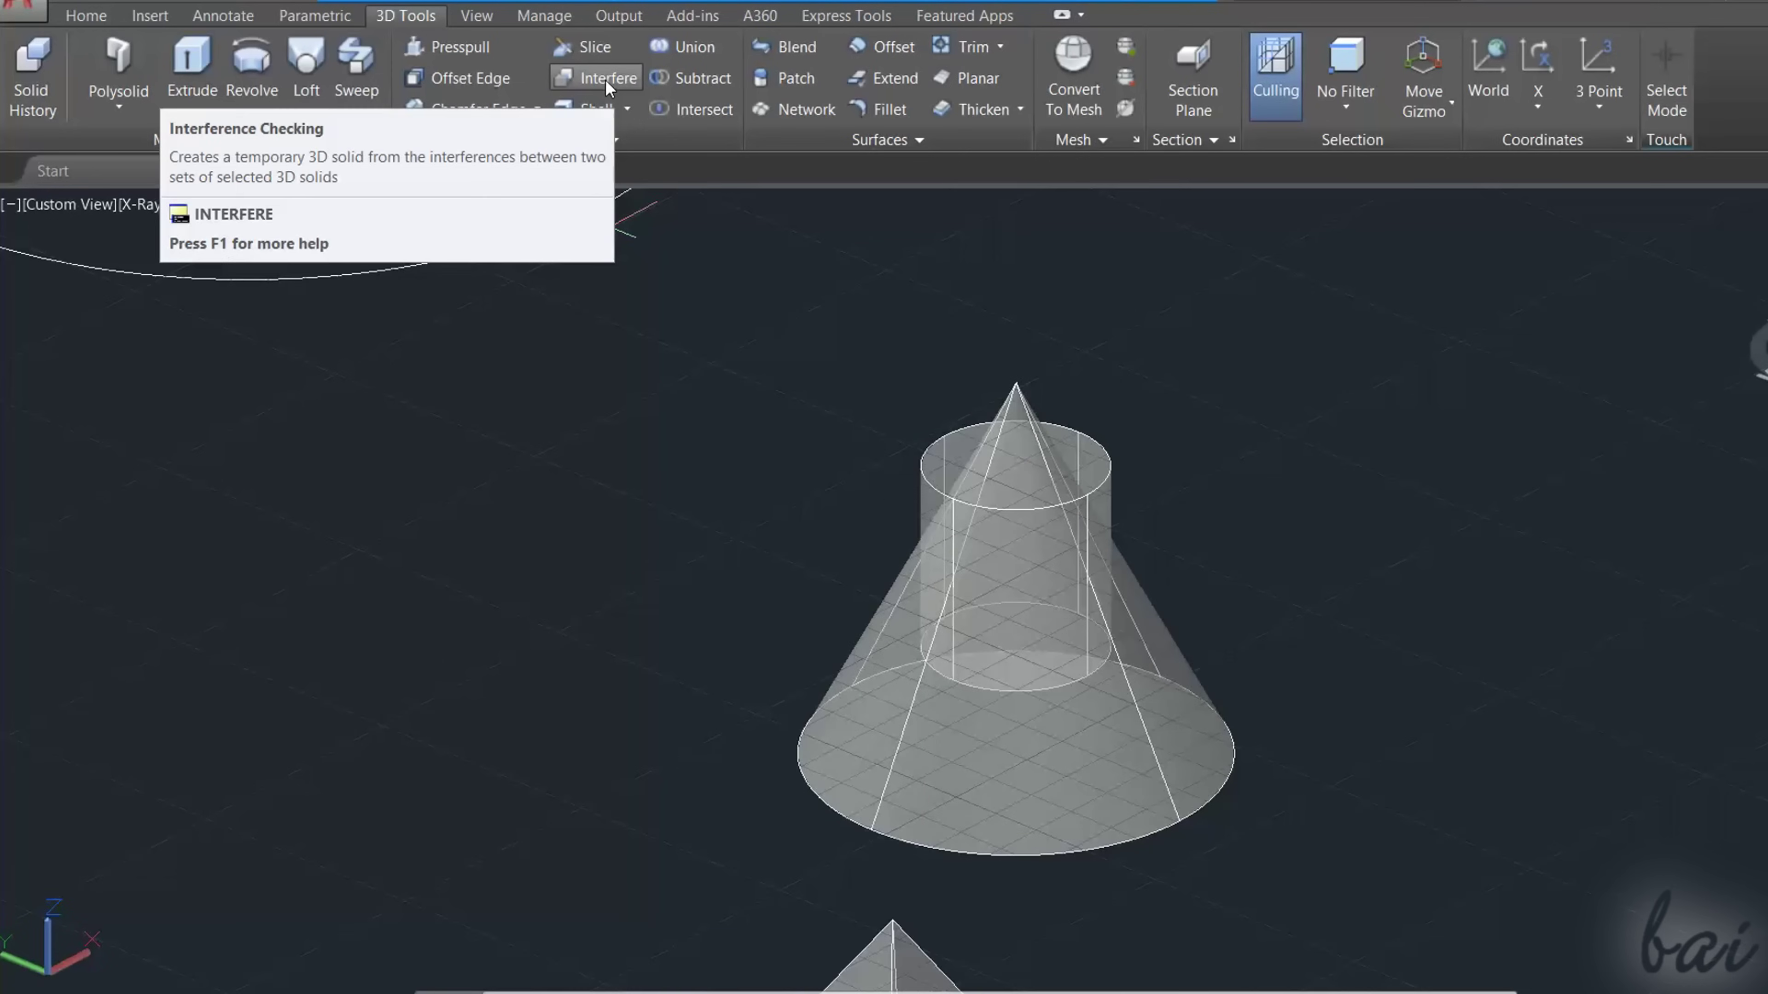
Step: Run Interfere on the cylinder and cone, keeping the overlap as a separate solid
{"action": "left_click", "coordinate": [605, 79]}
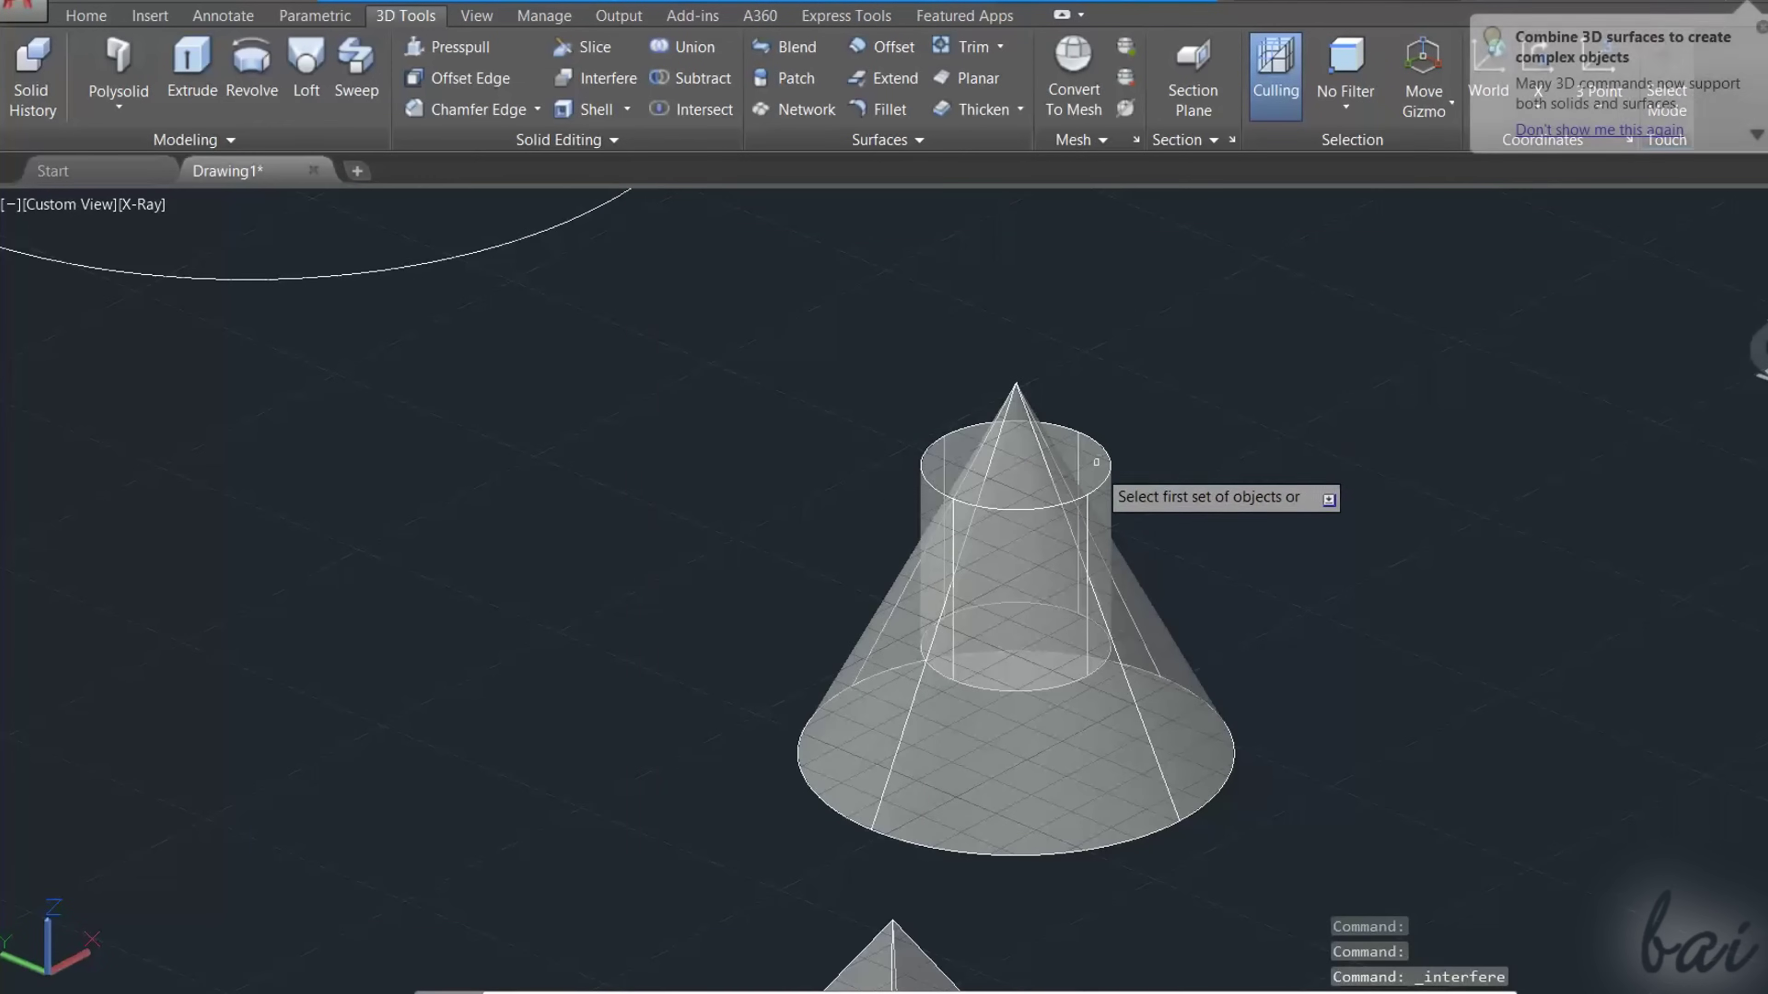
{"action": "left_click", "coordinate": [1109, 475]}
{"action": "key", "text": "Return"}
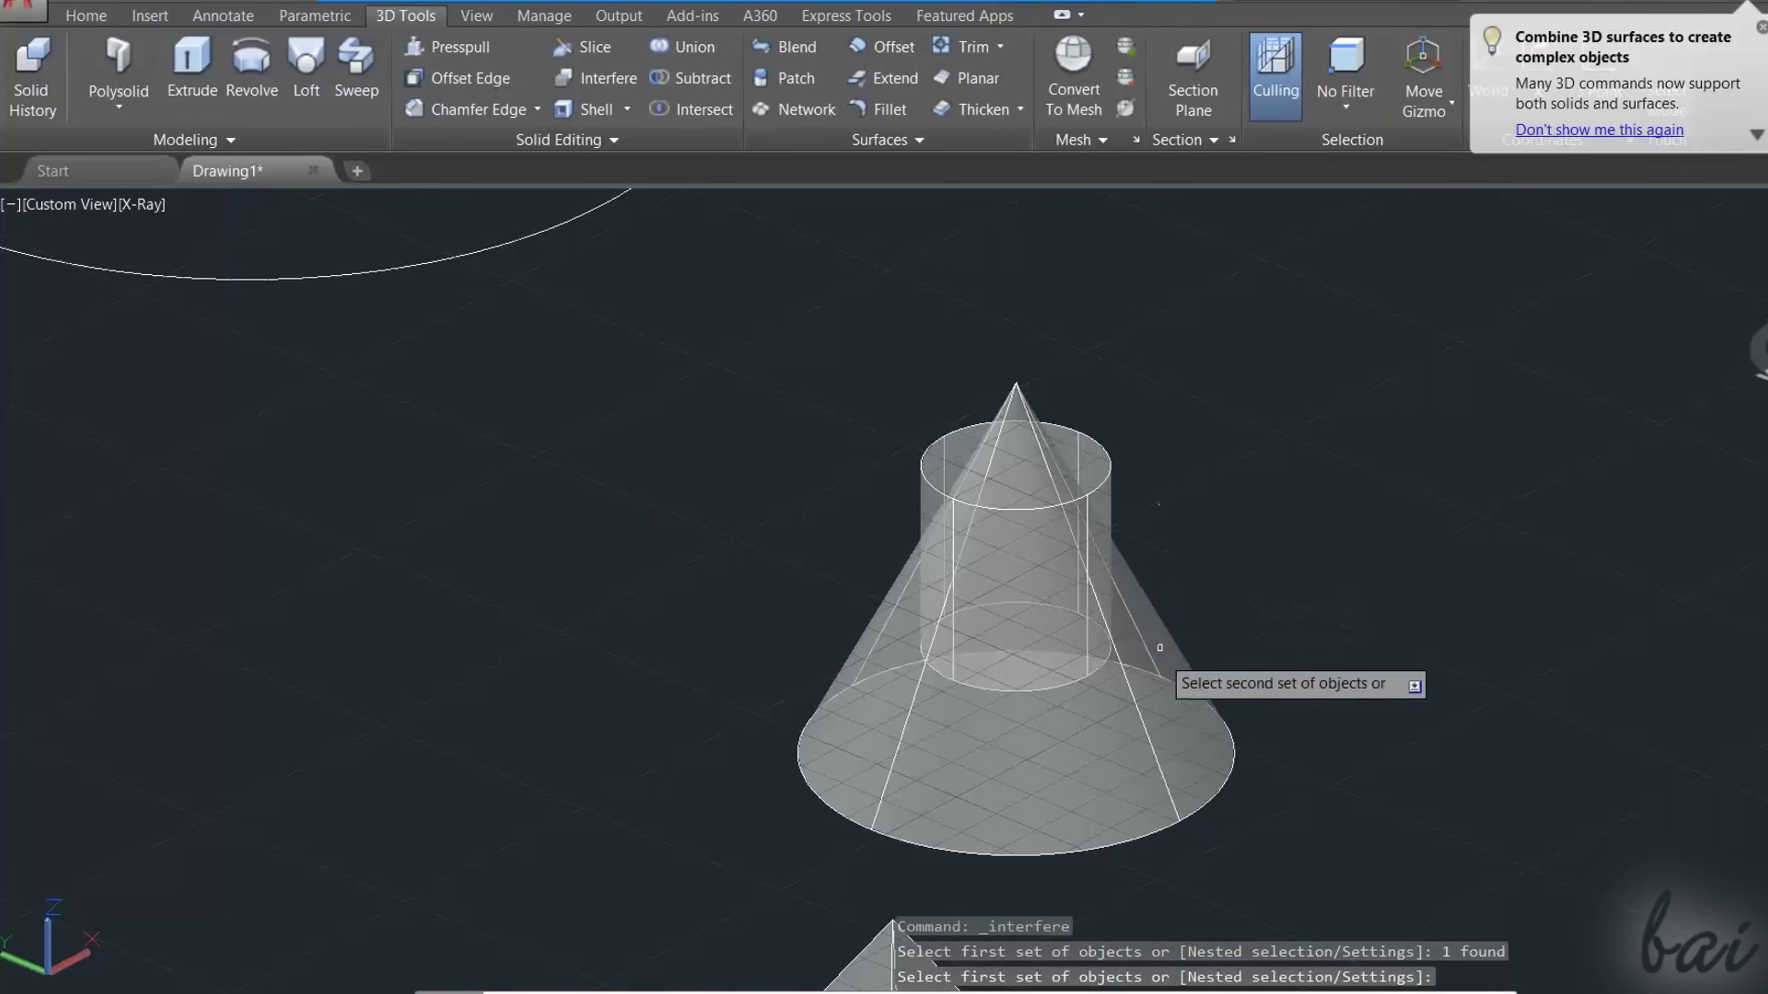
{"action": "left_click", "coordinate": [1166, 702]}
{"action": "key", "text": "Return"}
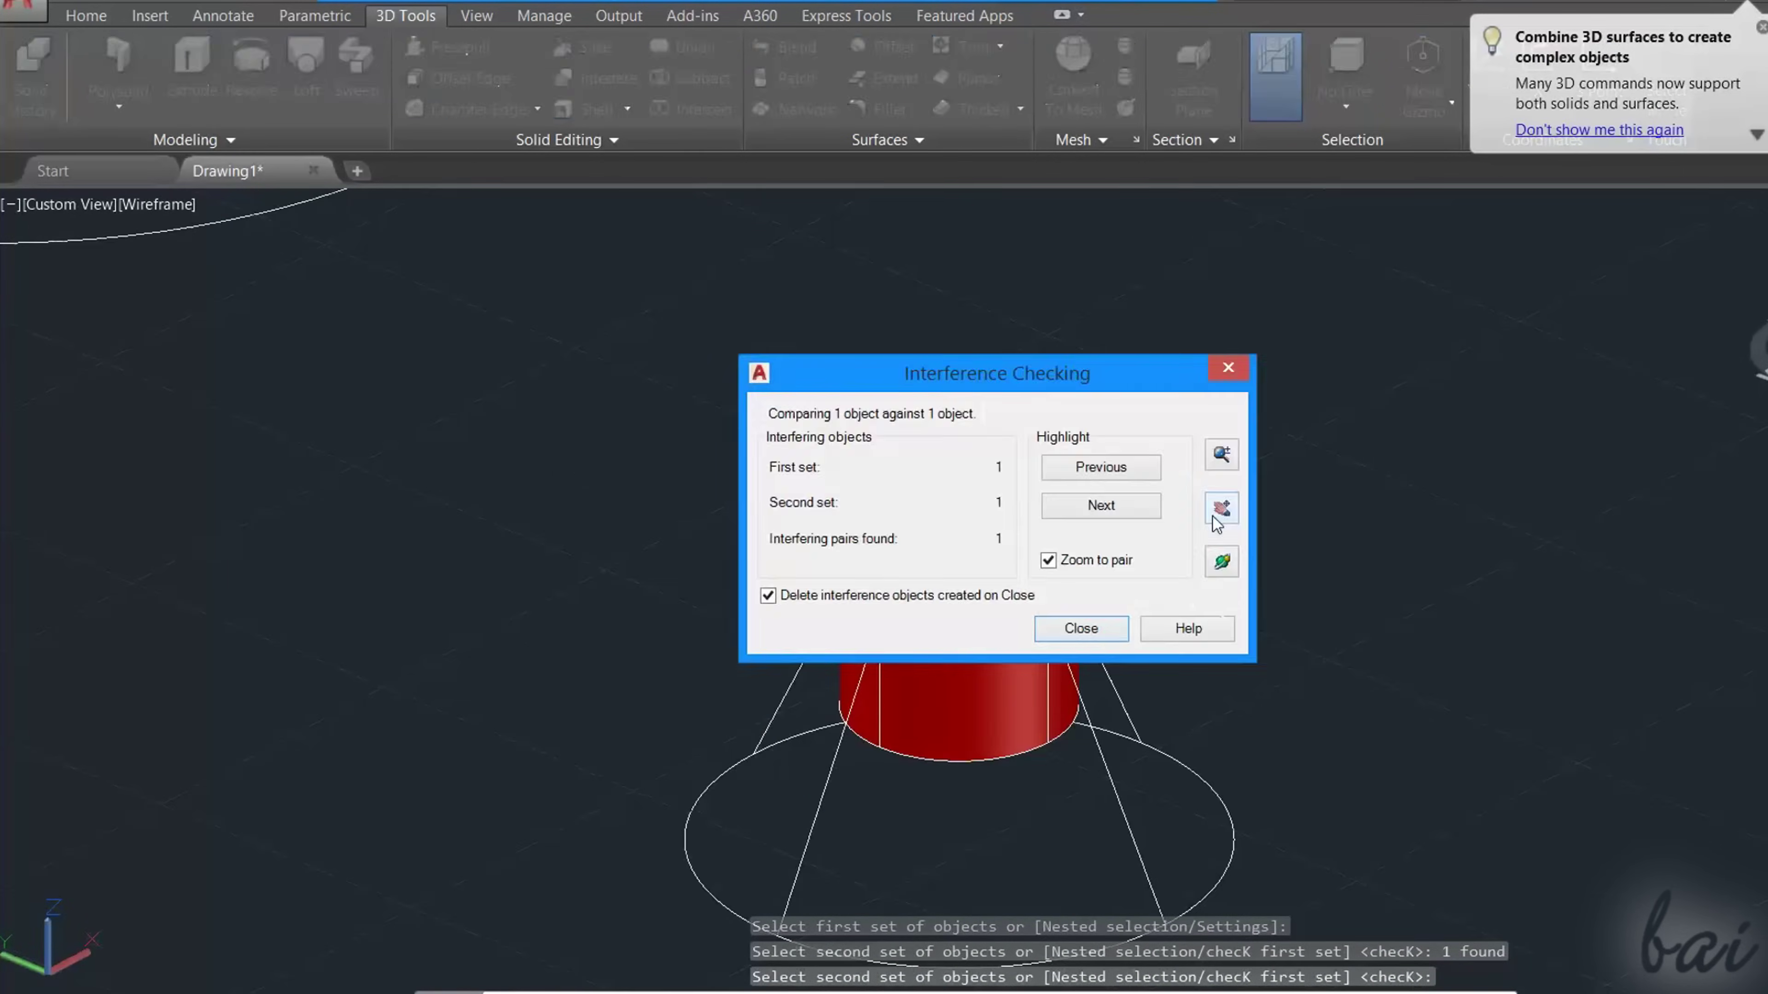
{"action": "left_click_drag", "start_coordinate": [1067, 390], "coordinate": [1519, 356]}
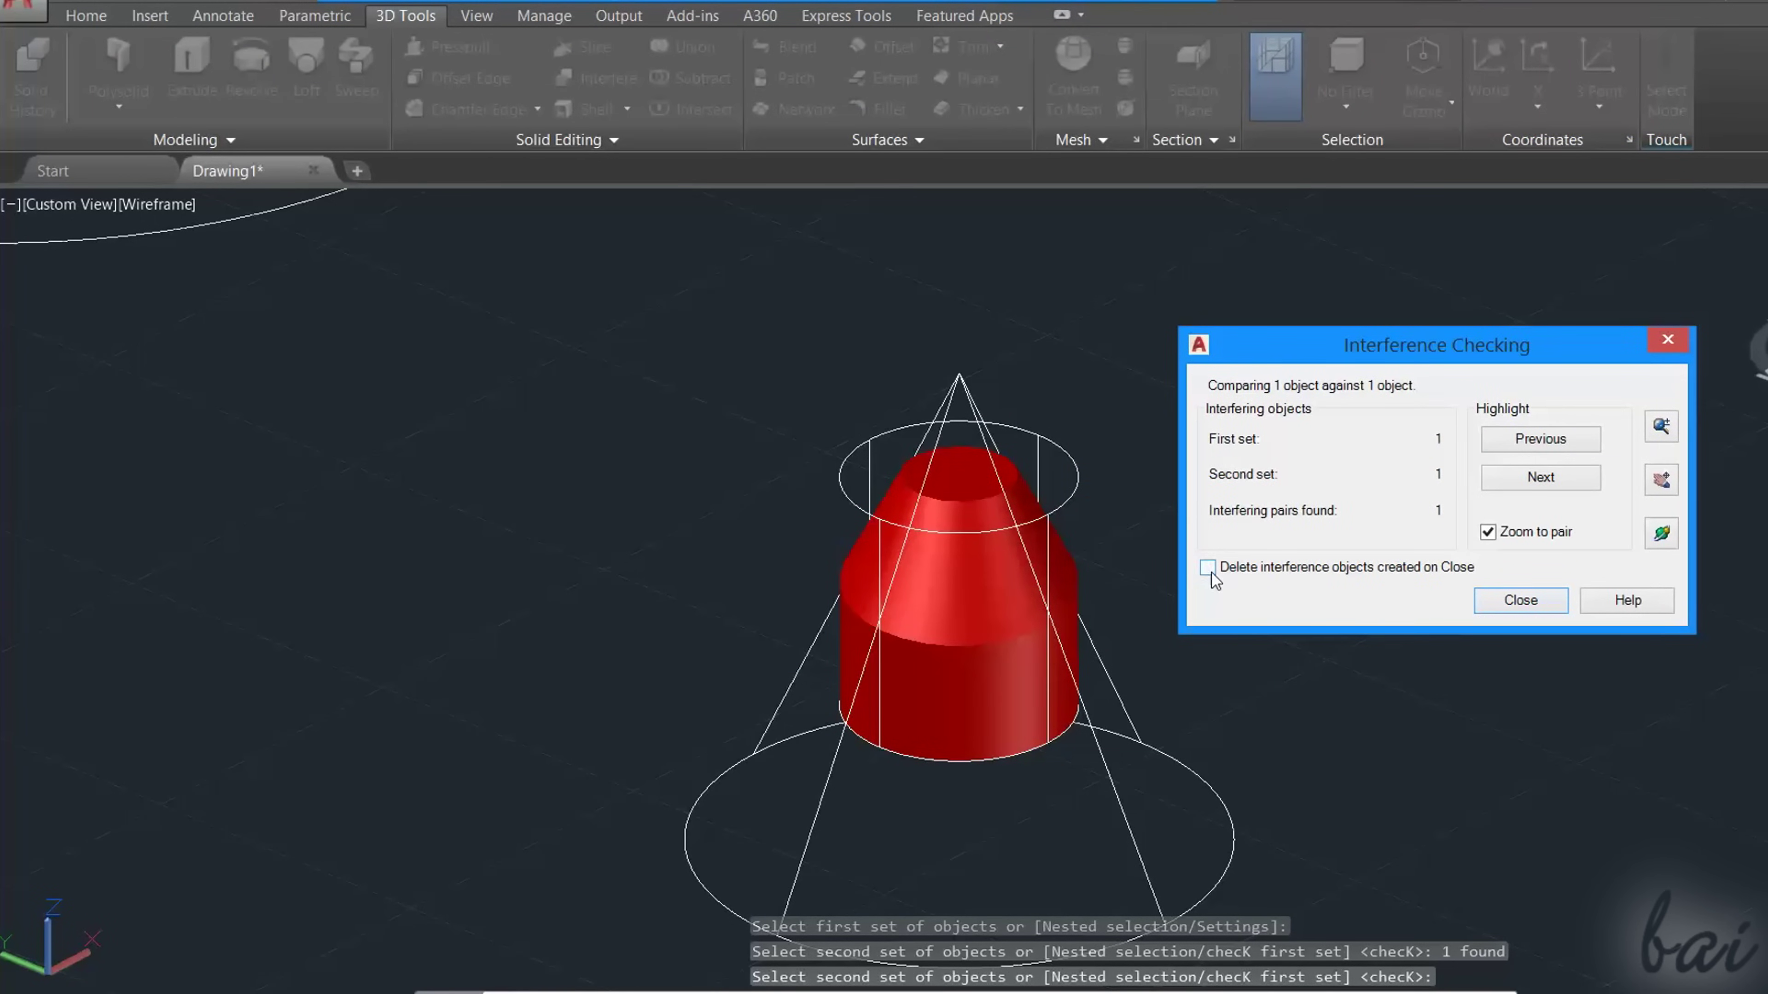
{"action": "left_click", "coordinate": [1505, 609]}
{"action": "left_click", "coordinate": [978, 616]}
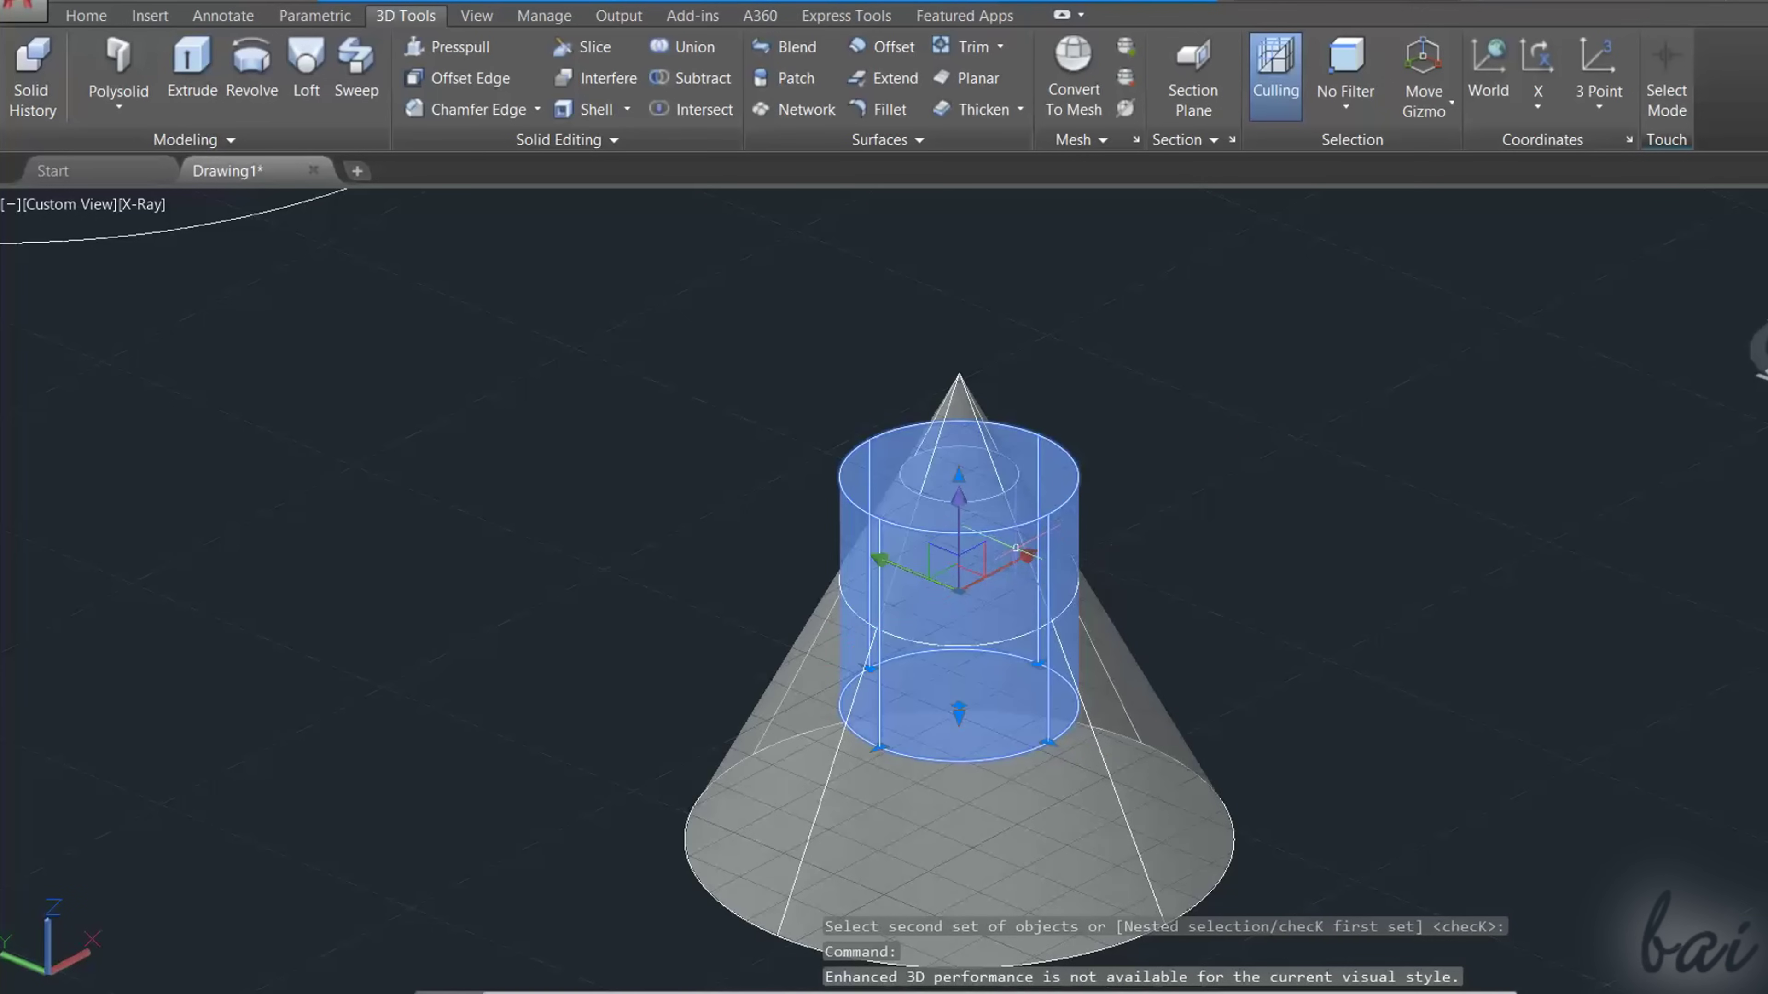
Step: Move the cylinder off to the upper right and select the inner overlap solid
{"action": "left_click", "coordinate": [1016, 548]}
{"action": "left_click", "coordinate": [1333, 380]}
{"action": "left_click", "coordinate": [952, 643]}
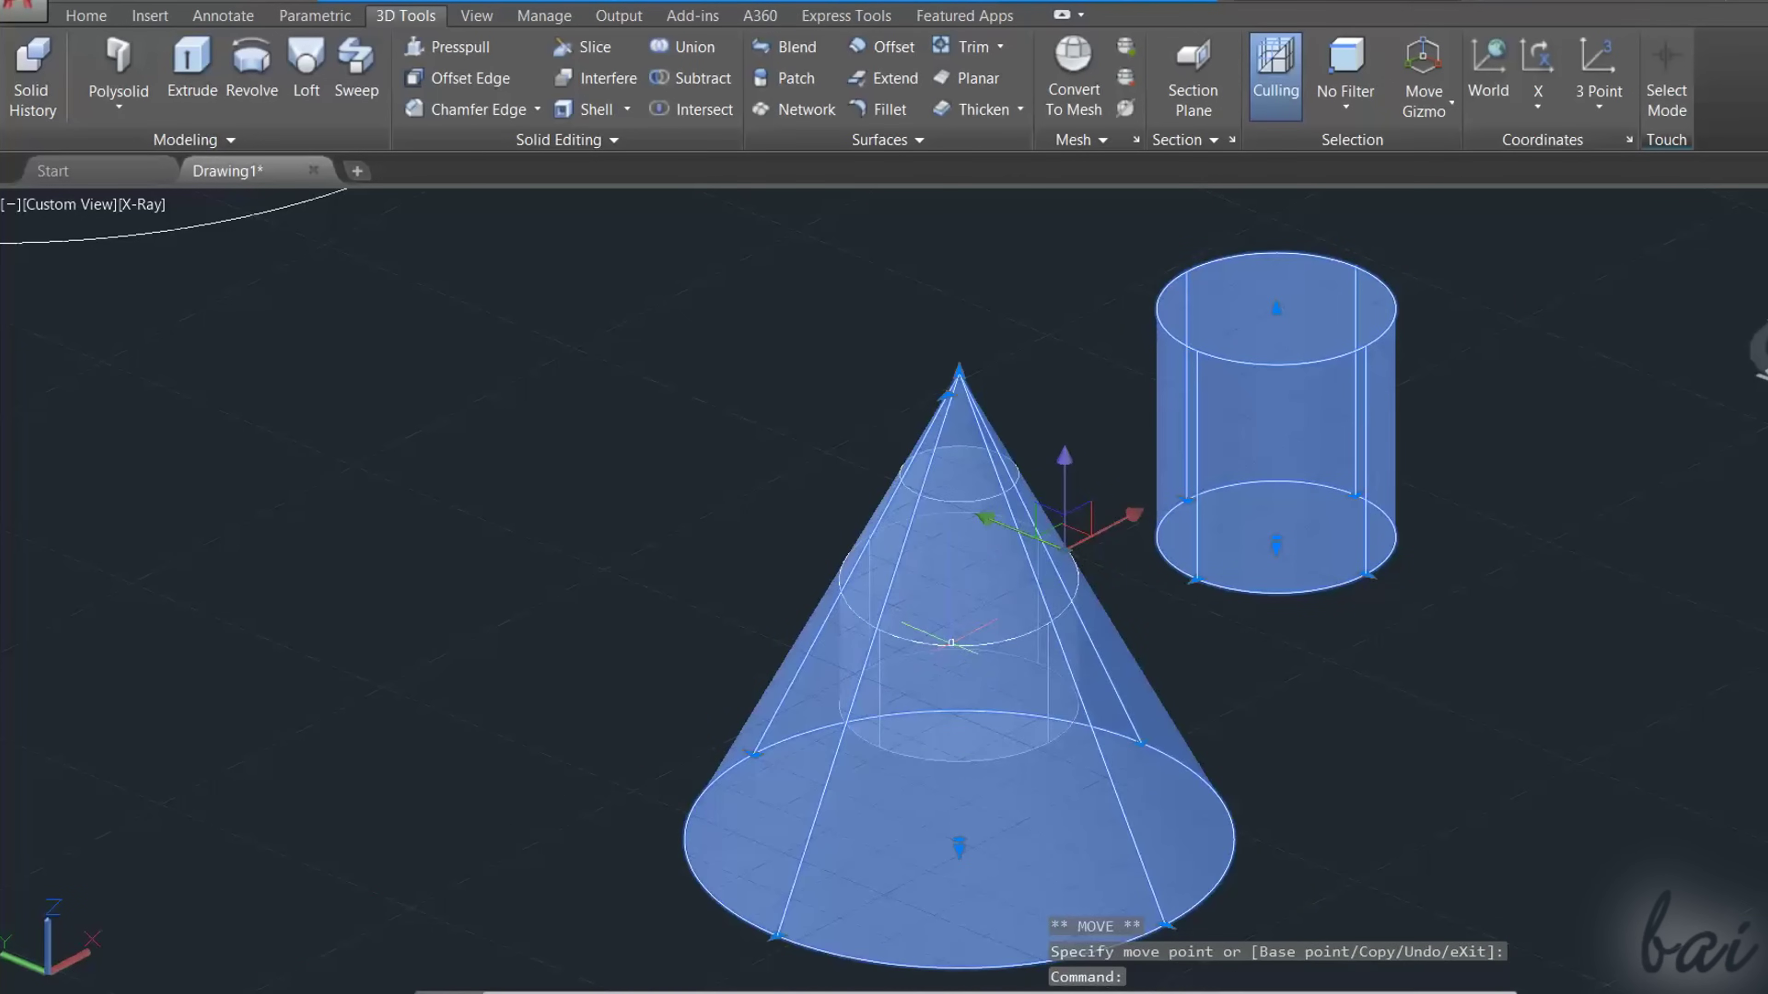
{"action": "key", "text": "Escape"}
{"action": "left_click", "coordinate": [951, 643]}
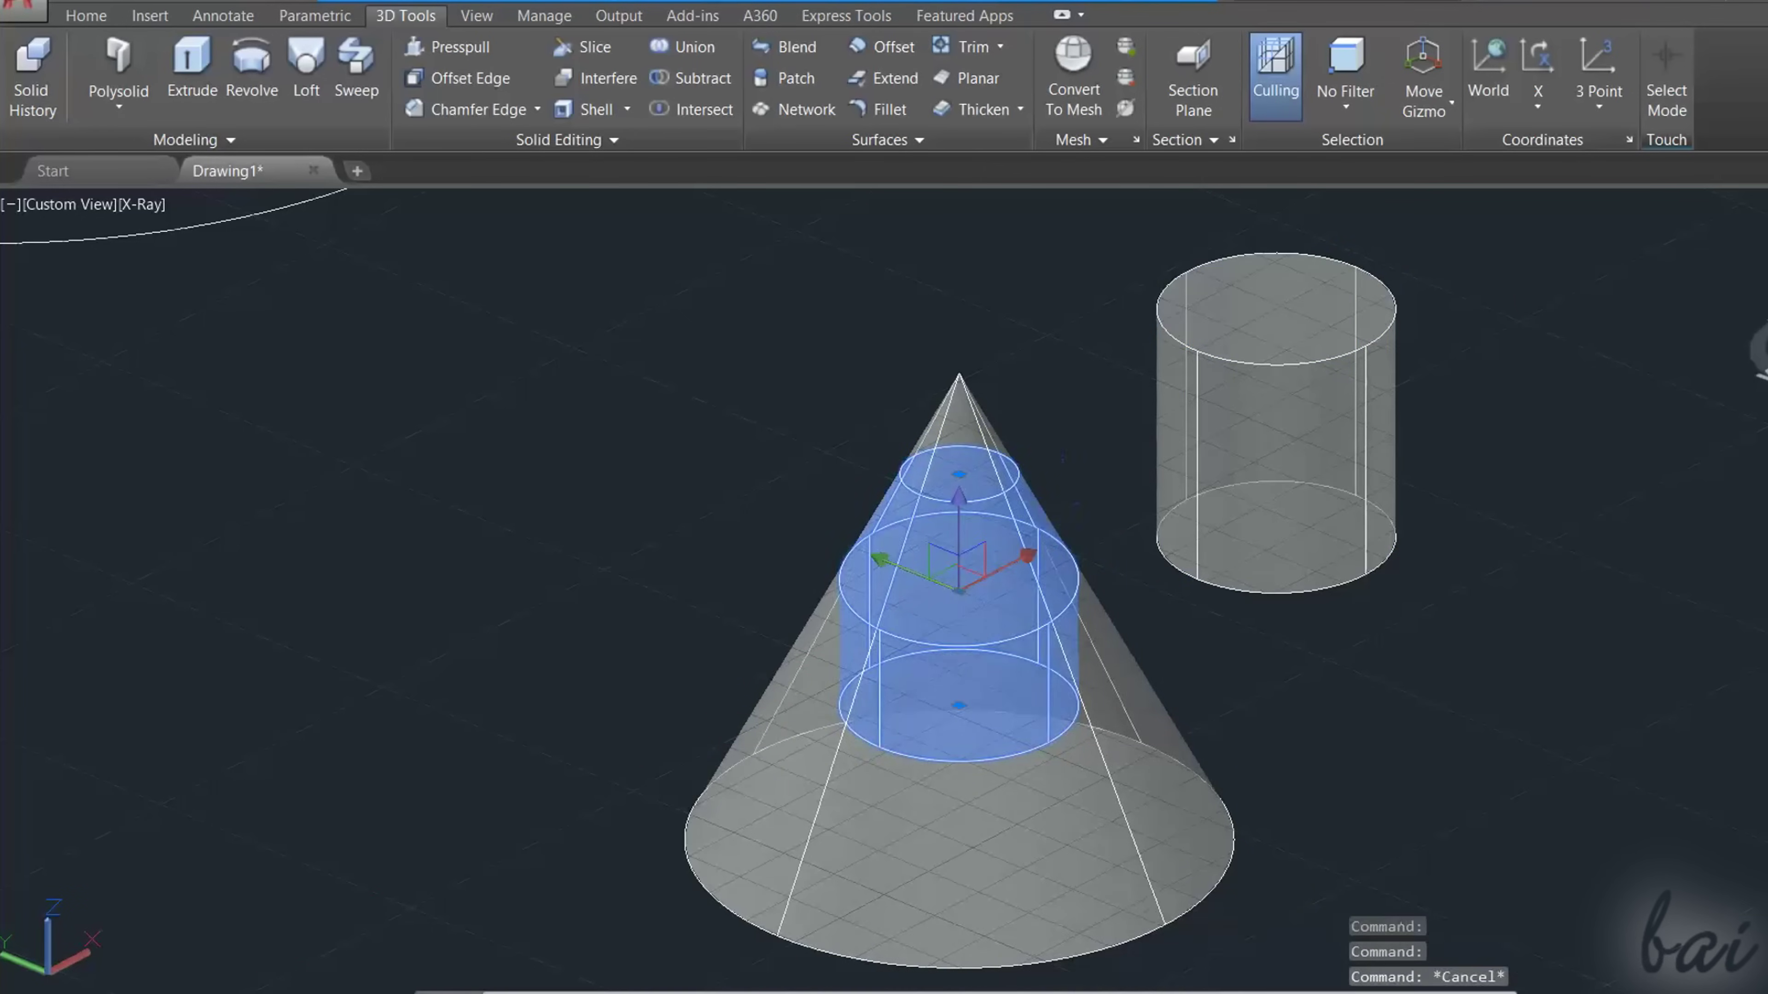
Step: Slide the overlap solid aside, then intersect the cylinder and cone into their shared volume
{"action": "left_click", "coordinate": [888, 572]}
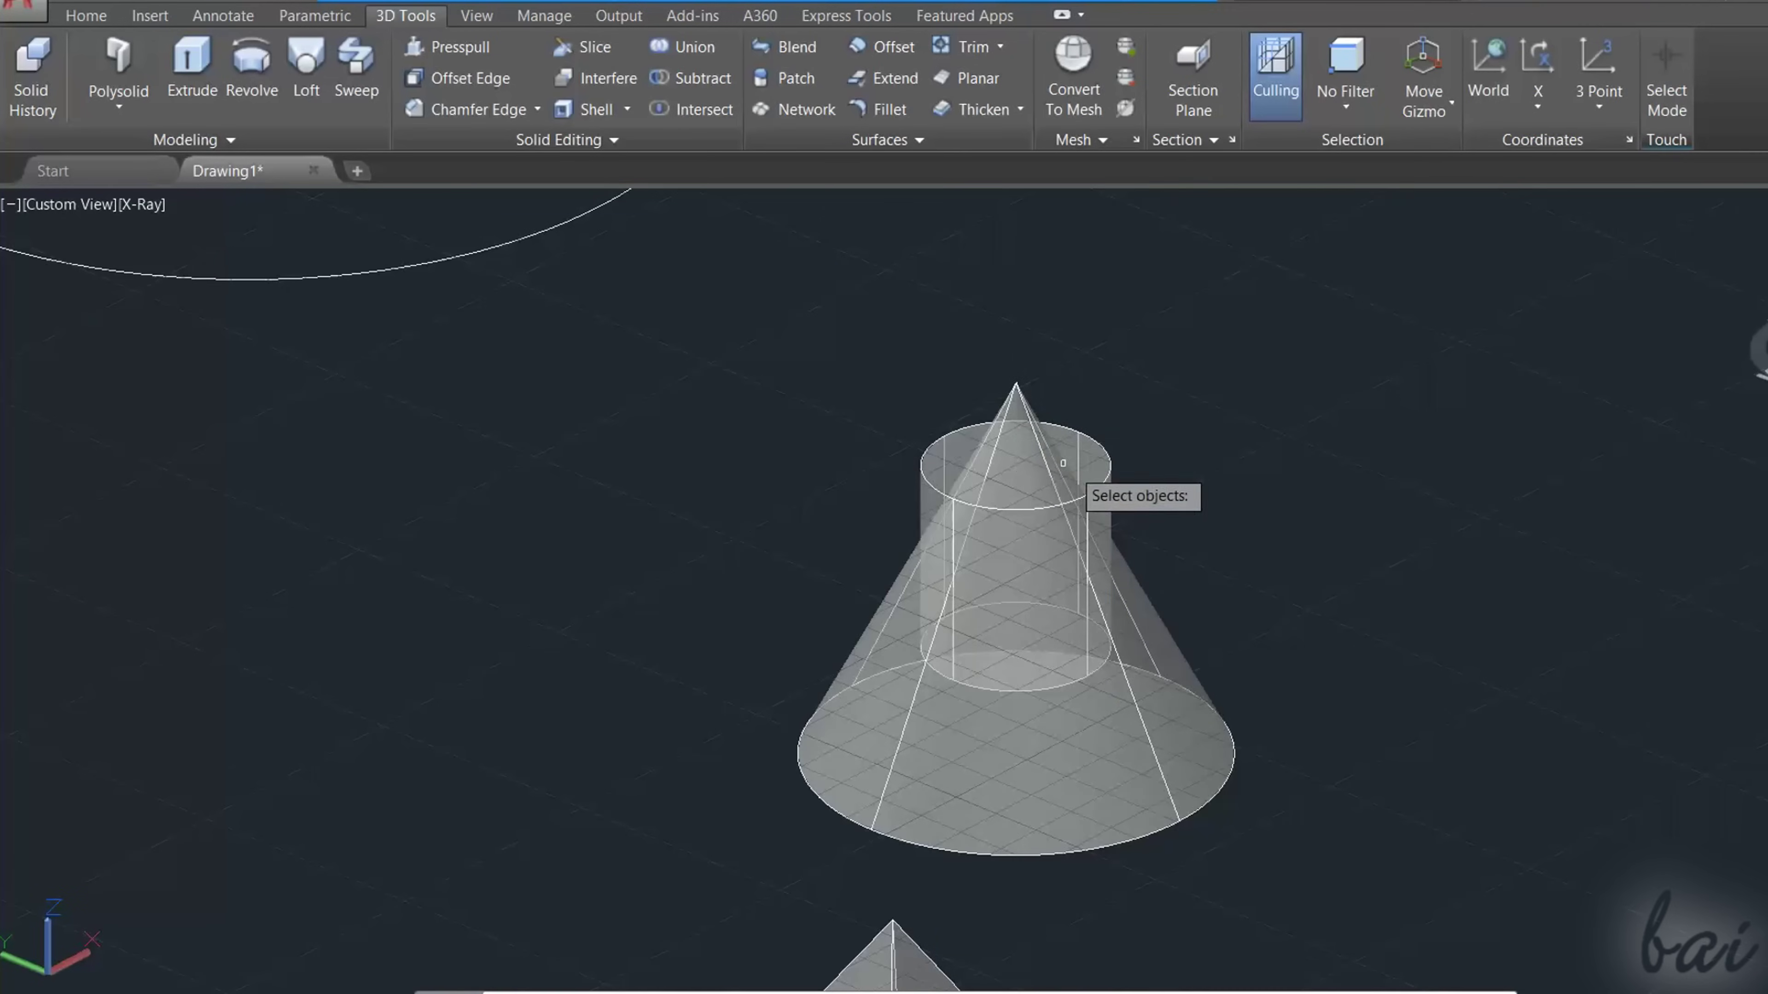
{"action": "left_click", "coordinate": [1086, 474]}
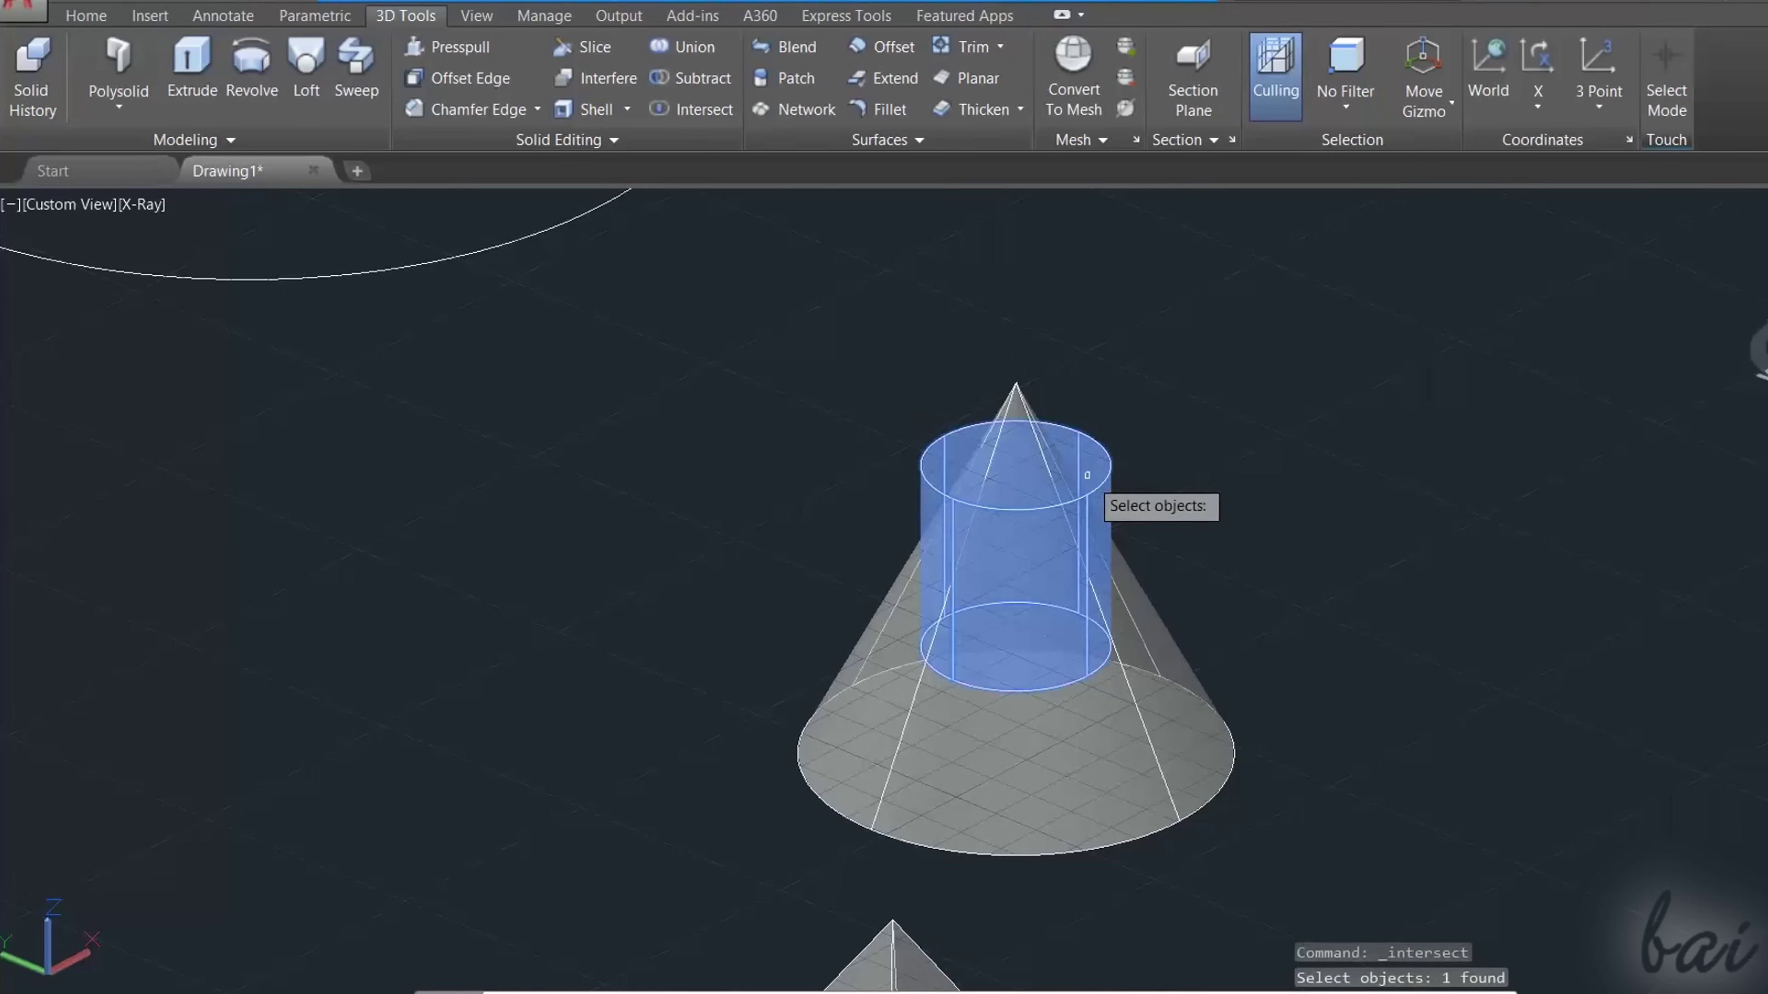
{"action": "left_click", "coordinate": [1089, 723]}
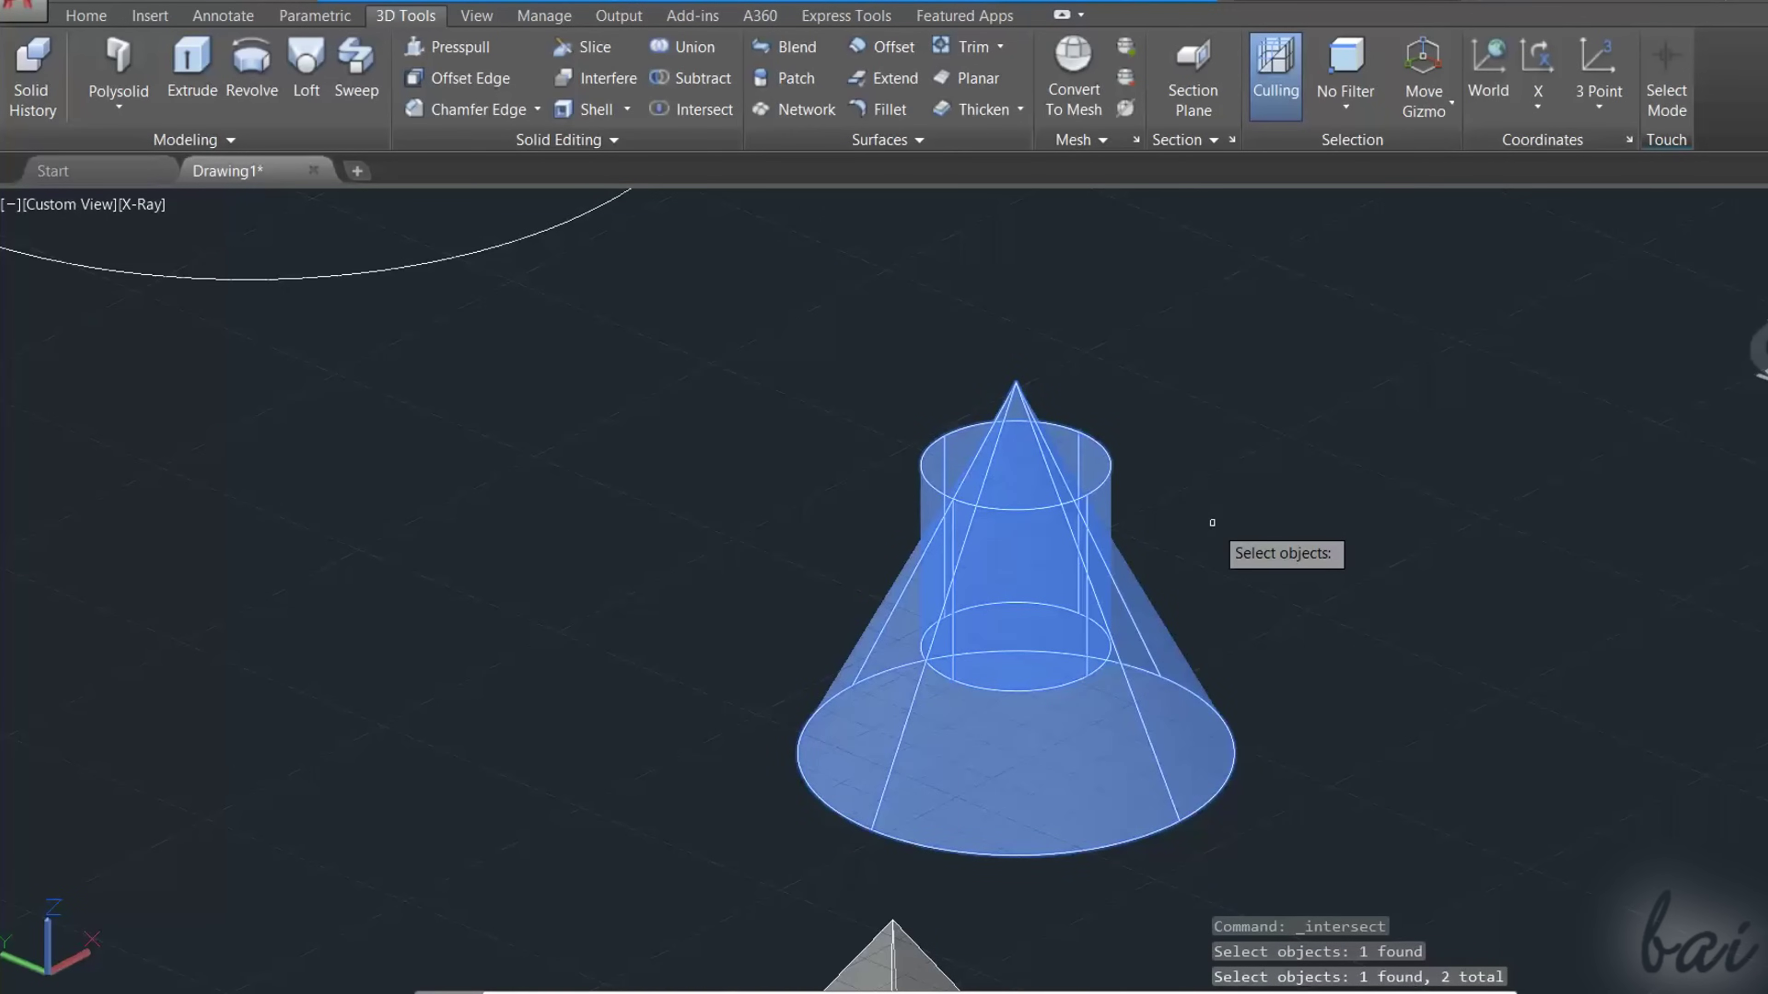
{"action": "key", "text": "Return"}
{"action": "scroll", "coordinate": [1065, 533], "scroll_direction": "up", "scroll_amount": 3}
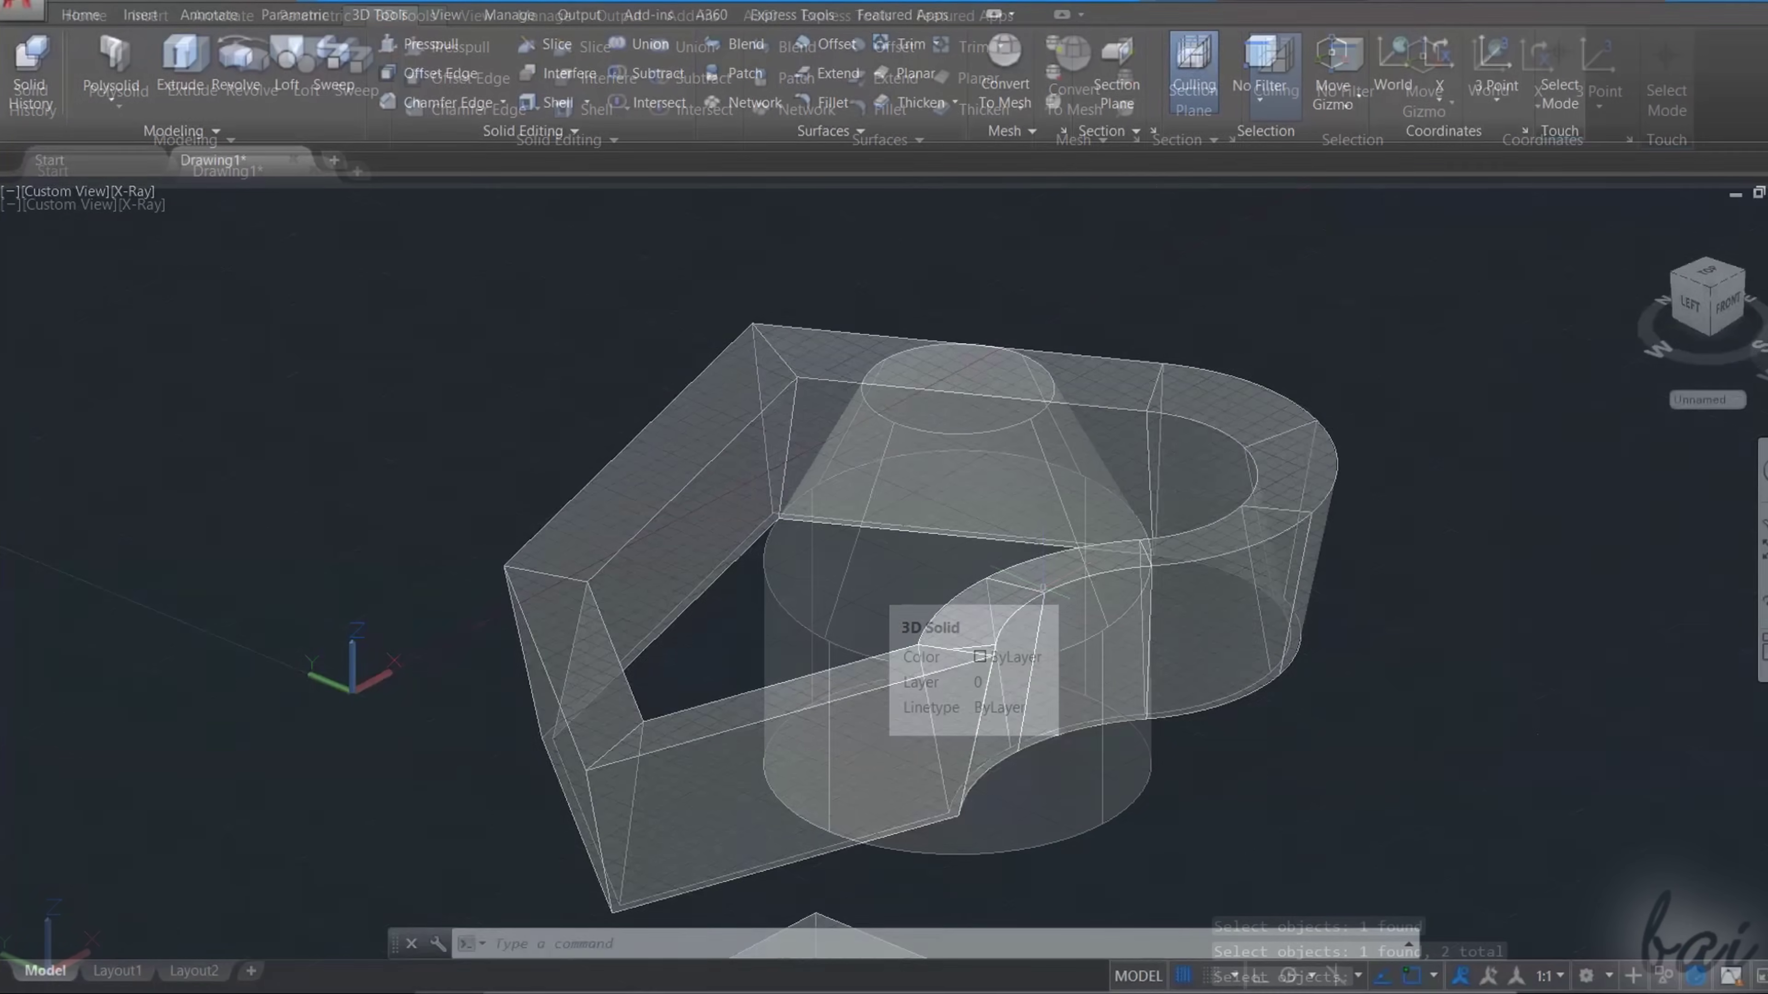
{"action": "left_click_drag", "start_coordinate": [1027, 608], "coordinate": [1370, 490]}
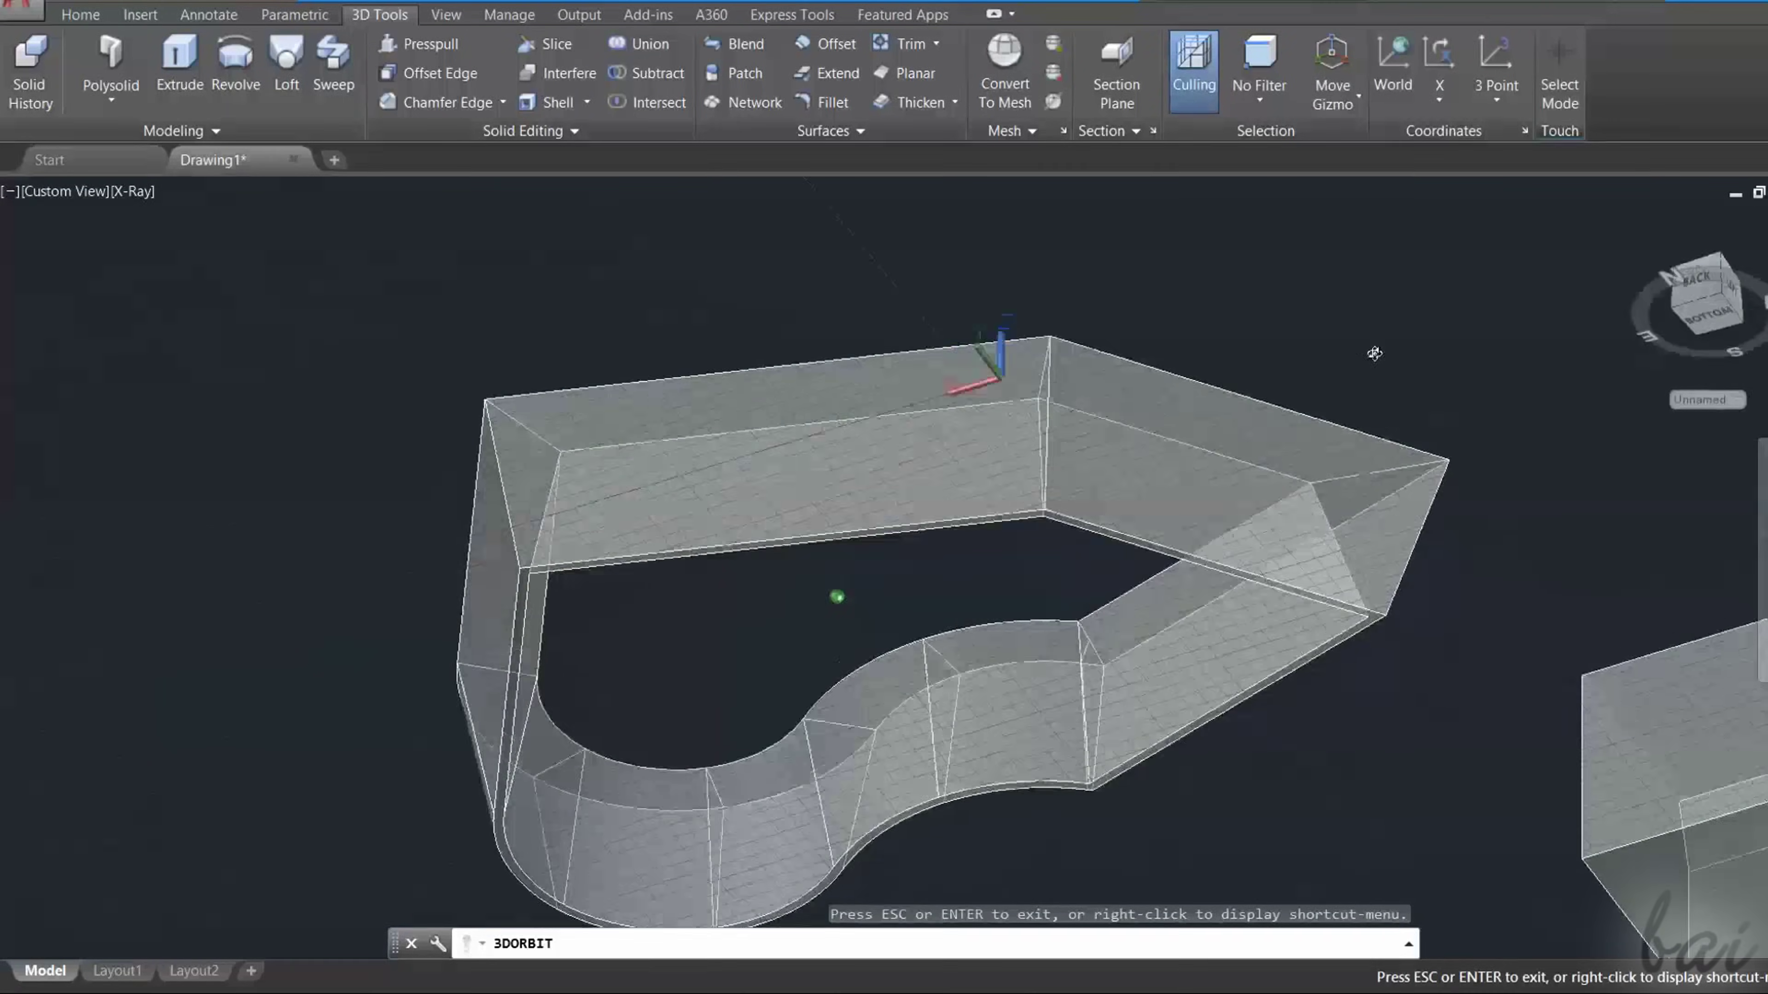
{"action": "left_click_drag", "start_coordinate": [1374, 353], "coordinate": [1311, 597]}
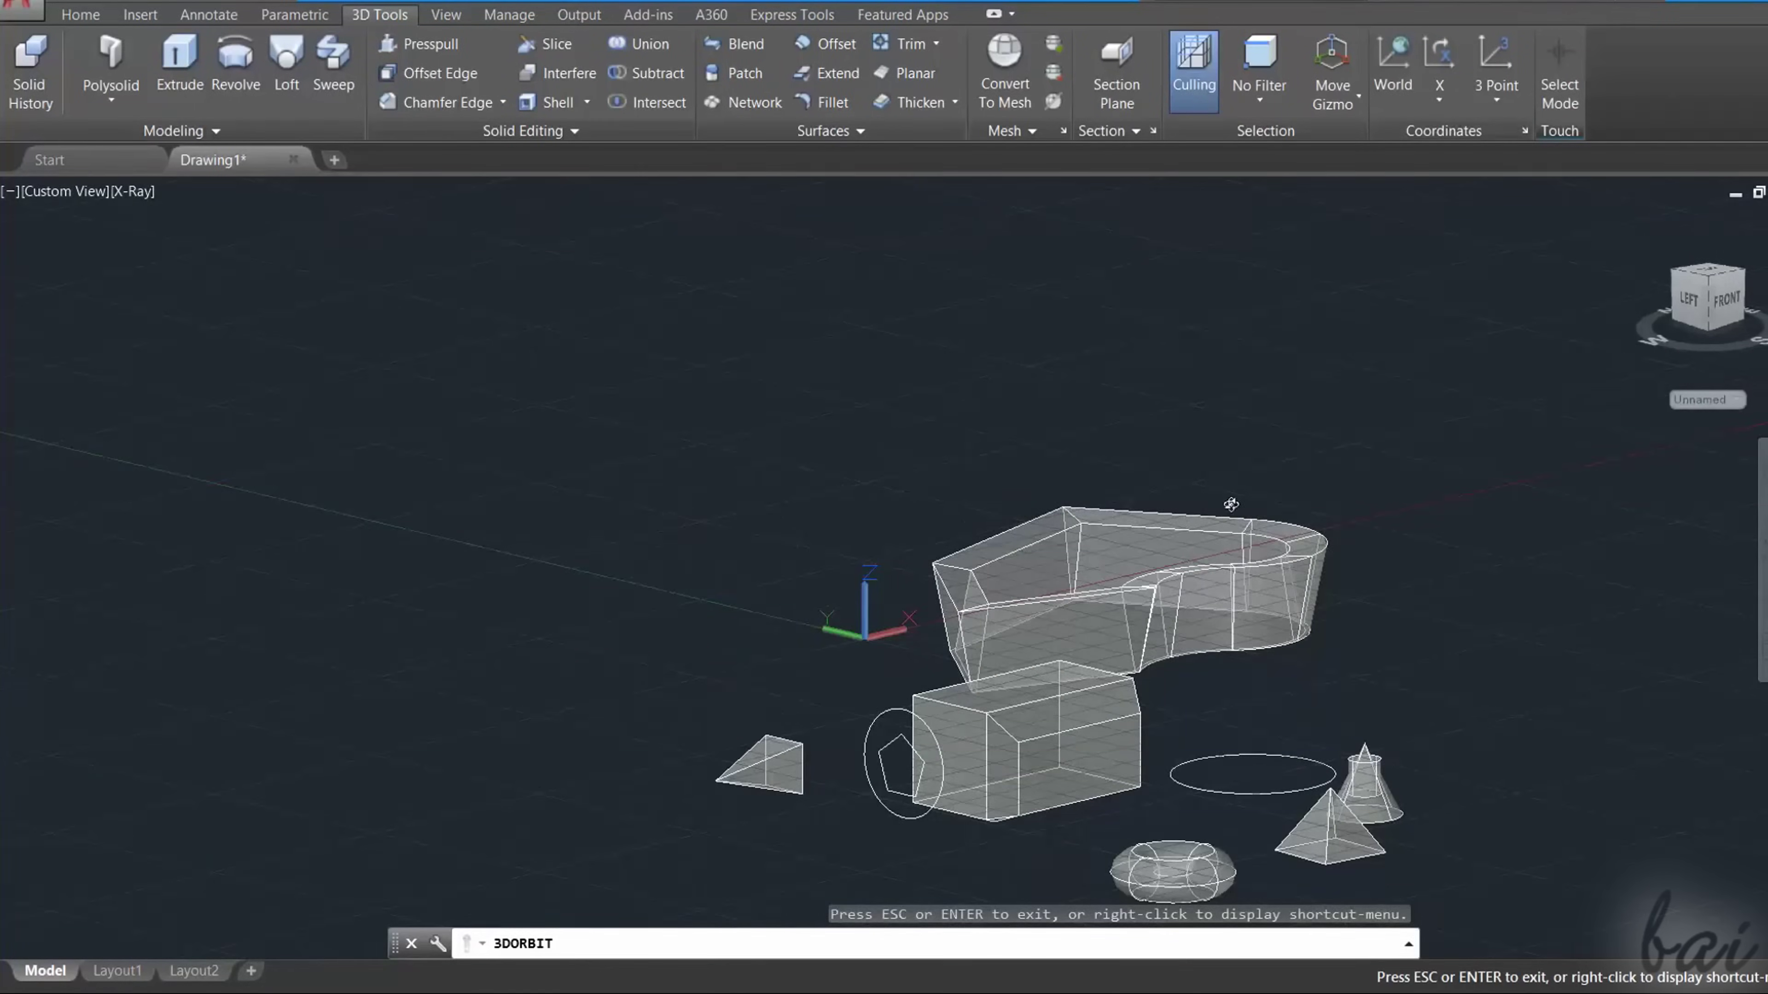
{"action": "scroll", "coordinate": [1167, 613], "scroll_direction": "up", "scroll_amount": 3}
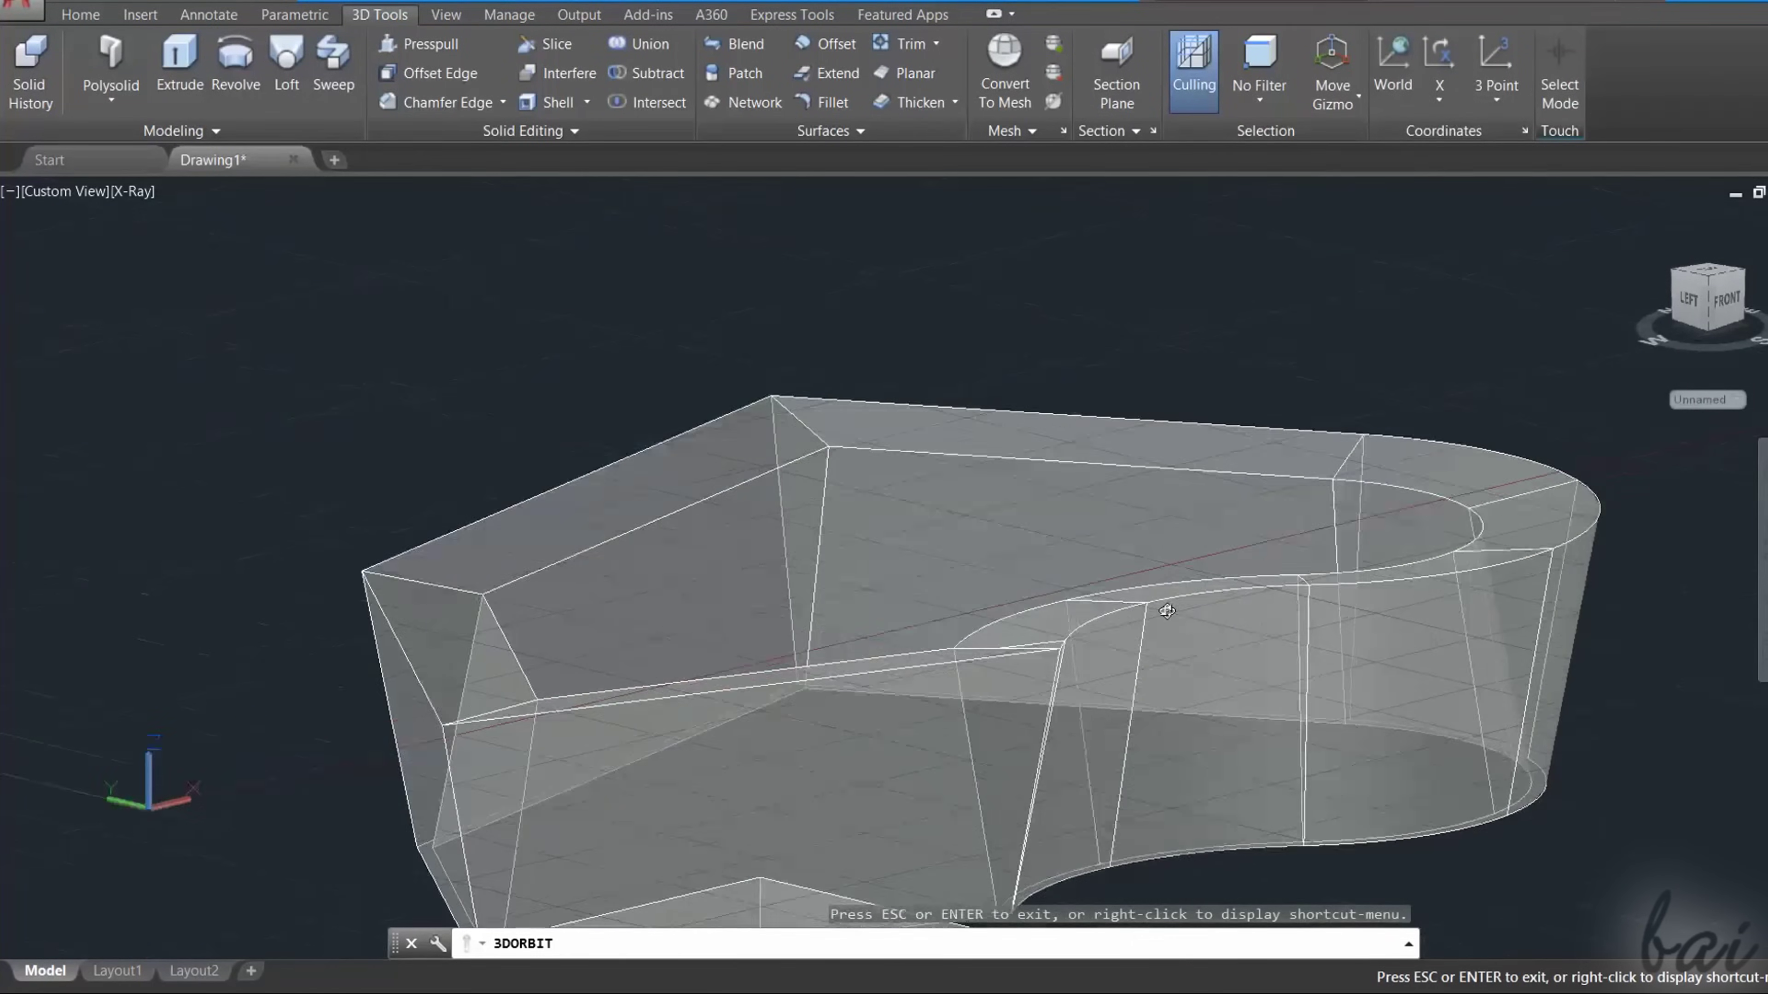